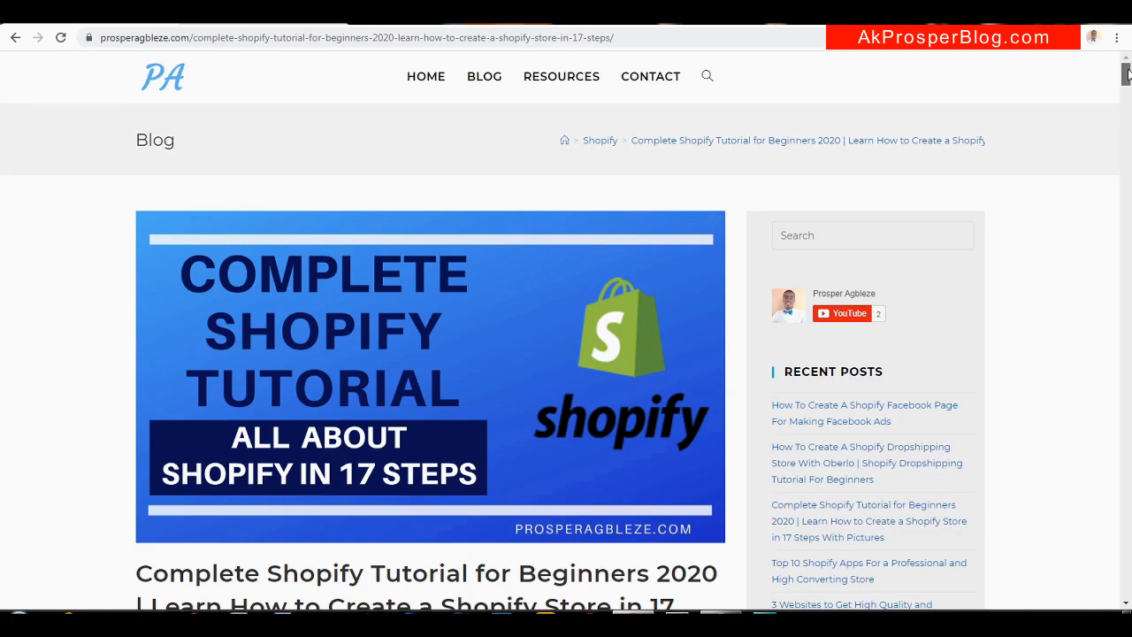
# Dismiss the disk-cleaning alert and switch to the Just Kitchen Ware1 store tab
pyautogui.moveTo(1127, 74); pyautogui.dragTo(1125, 100)
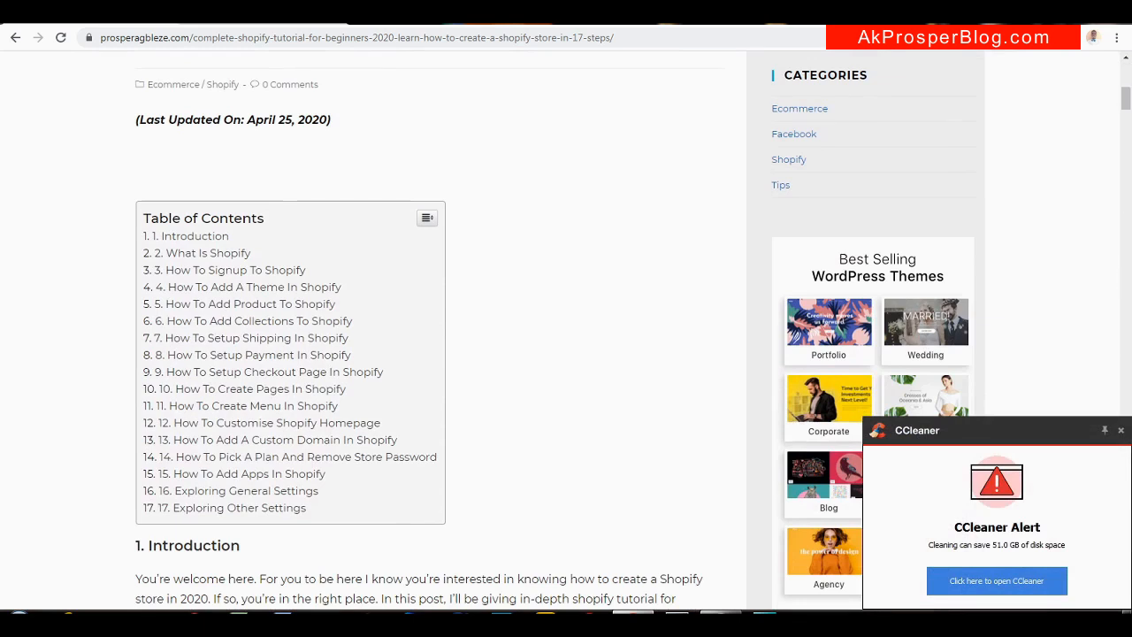
pyautogui.click(1120, 431)
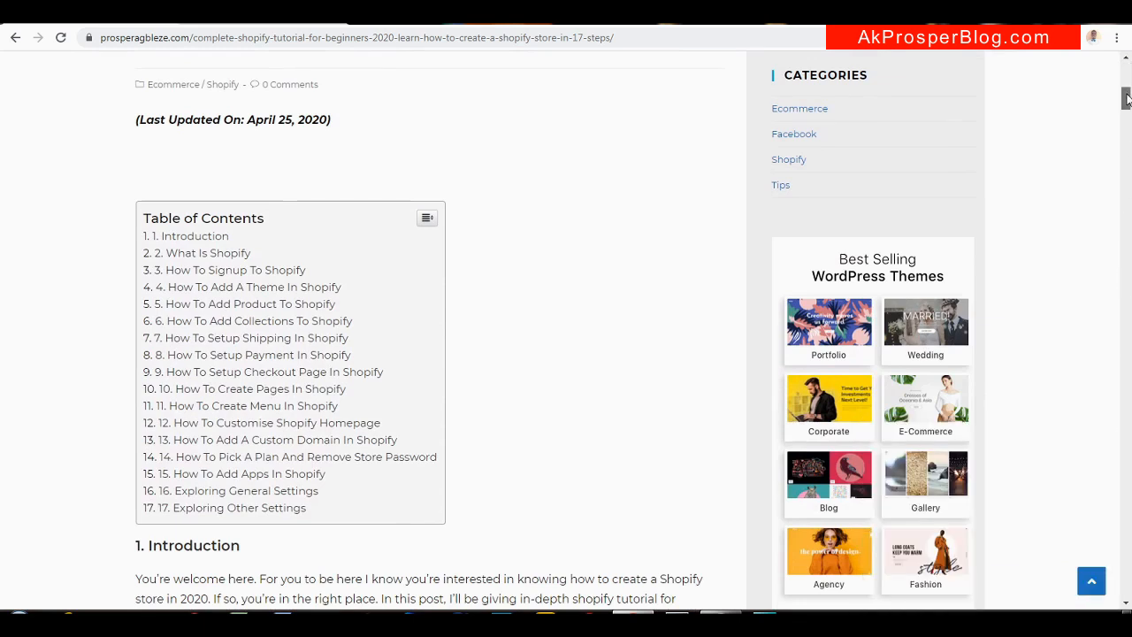
pyautogui.moveTo(1126, 99); pyautogui.dragTo(1126, 65)
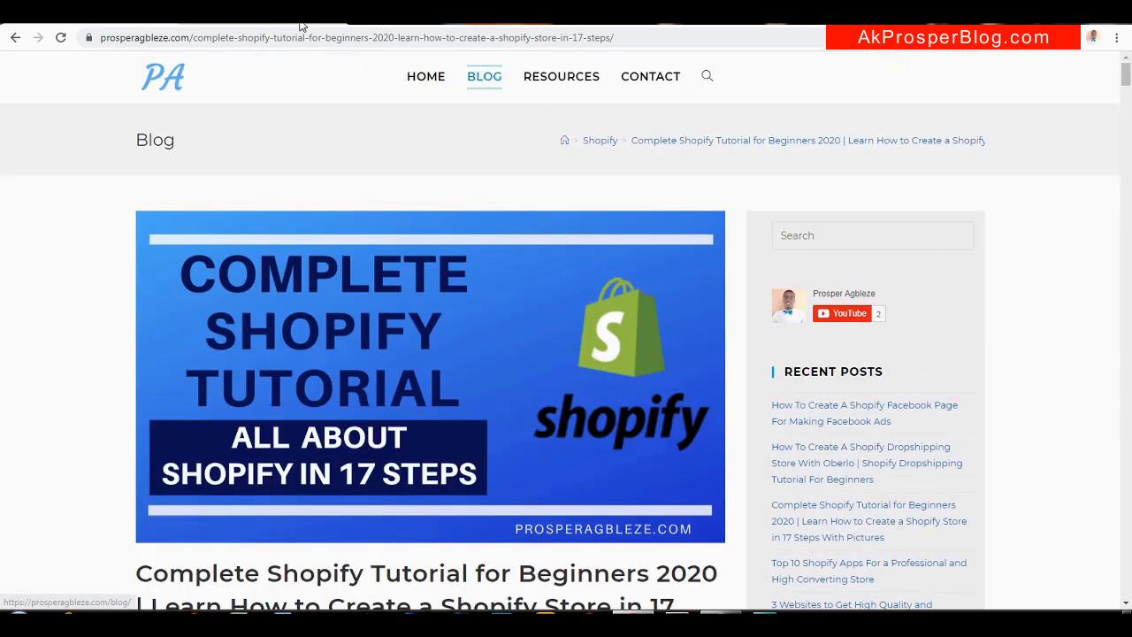
pyautogui.click(262, 23)
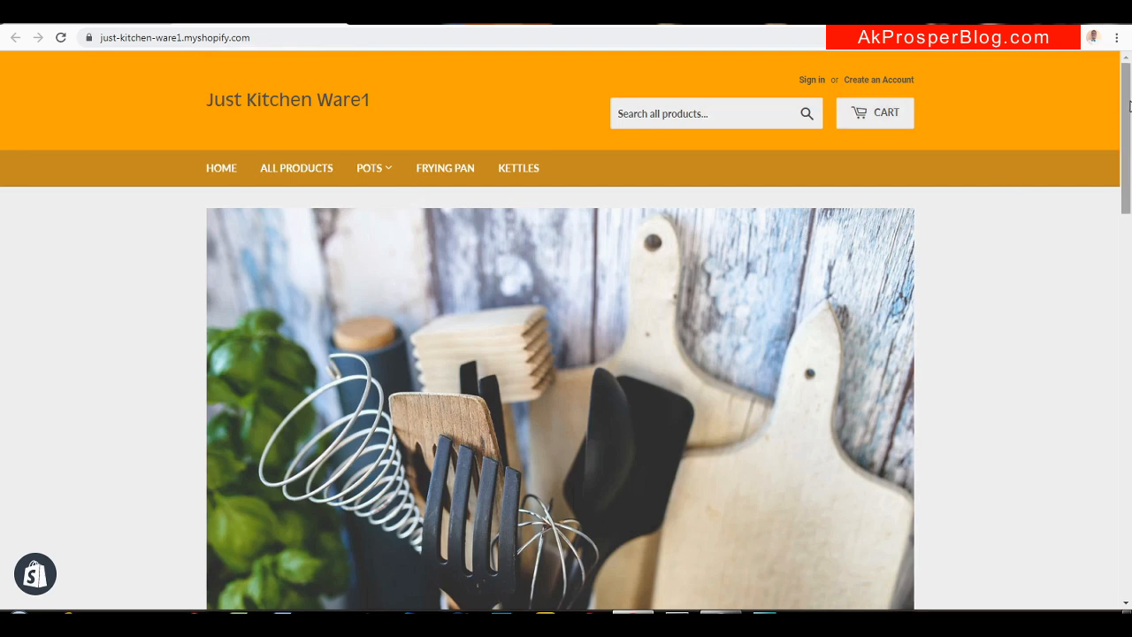
# Browse the storefront homepage and advance the slideshow to its next slide
pyautogui.moveTo(1129, 106); pyautogui.dragTo(1130, 72)
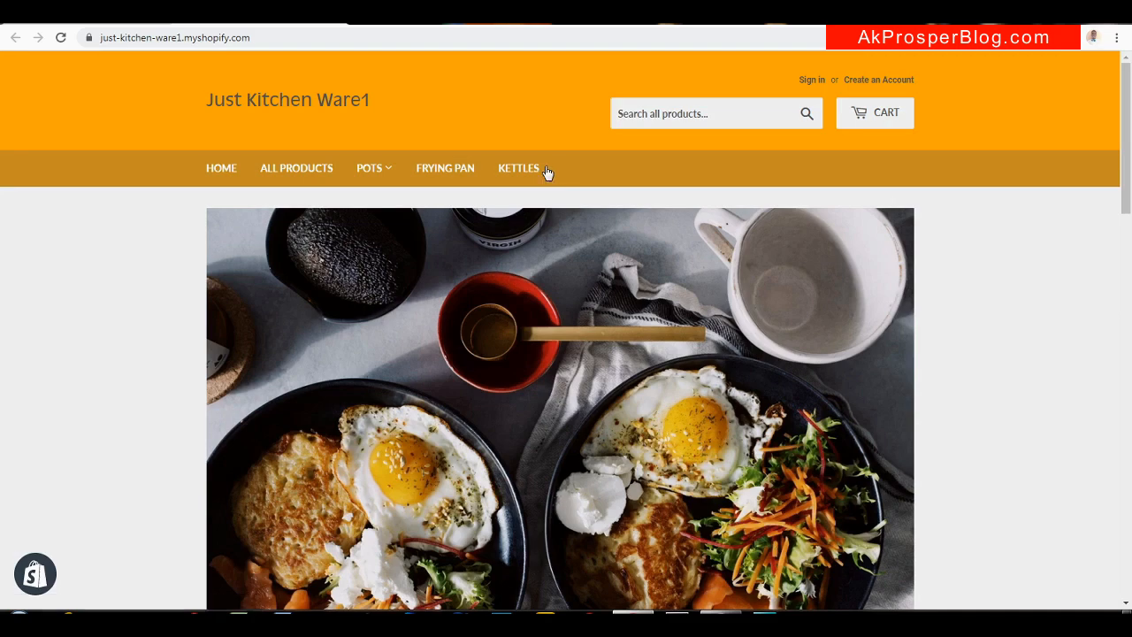
pyautogui.moveTo(385, 173)
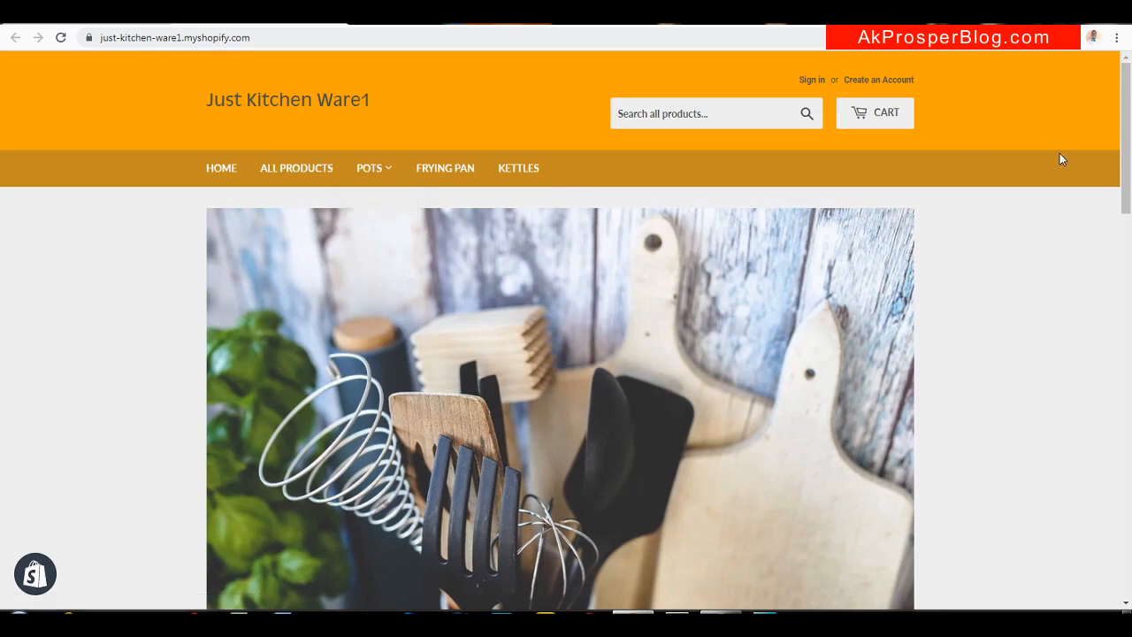
pyautogui.scroll(-2, 791, 210)
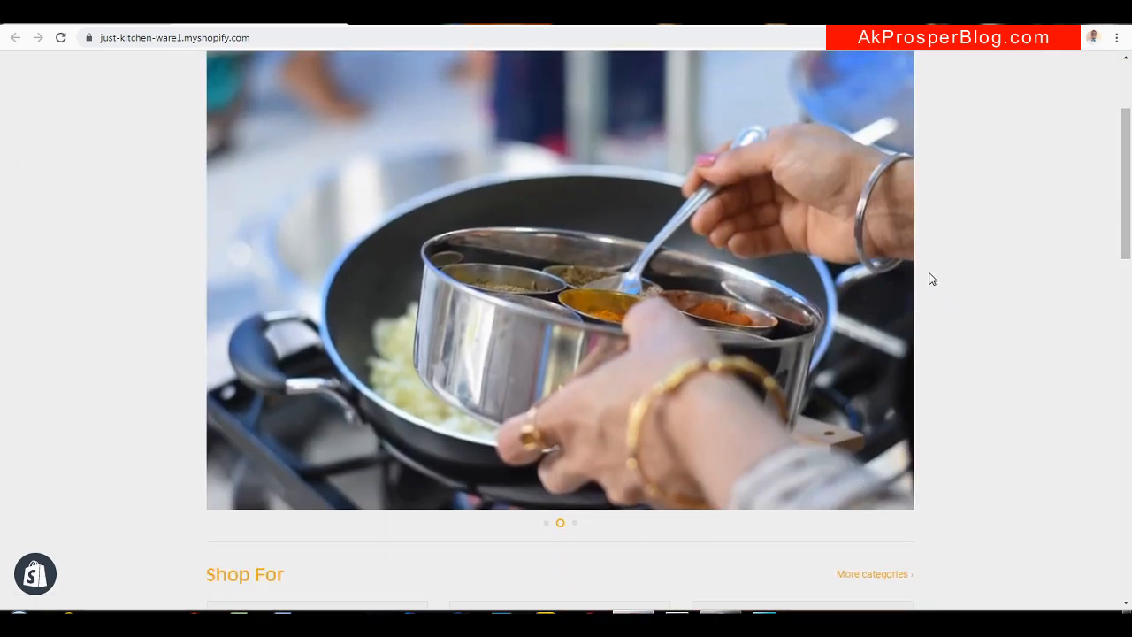
pyautogui.click(934, 280)
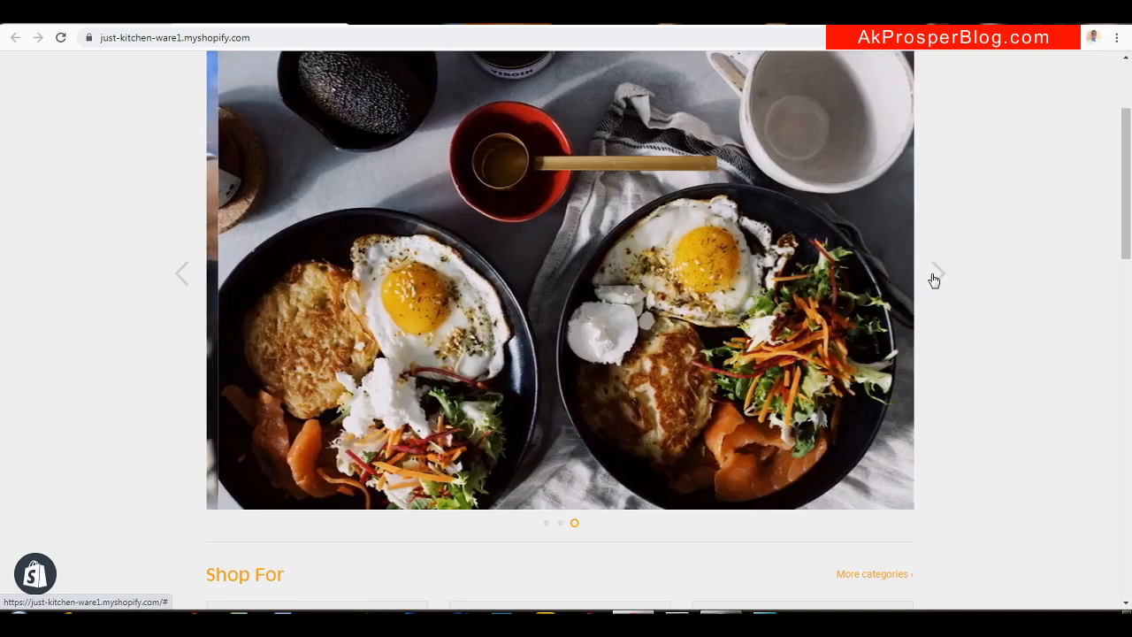
# Scroll down to New Arrivals and open the Small Frying Pan product
pyautogui.moveTo(1127, 207); pyautogui.dragTo(1114, 321)
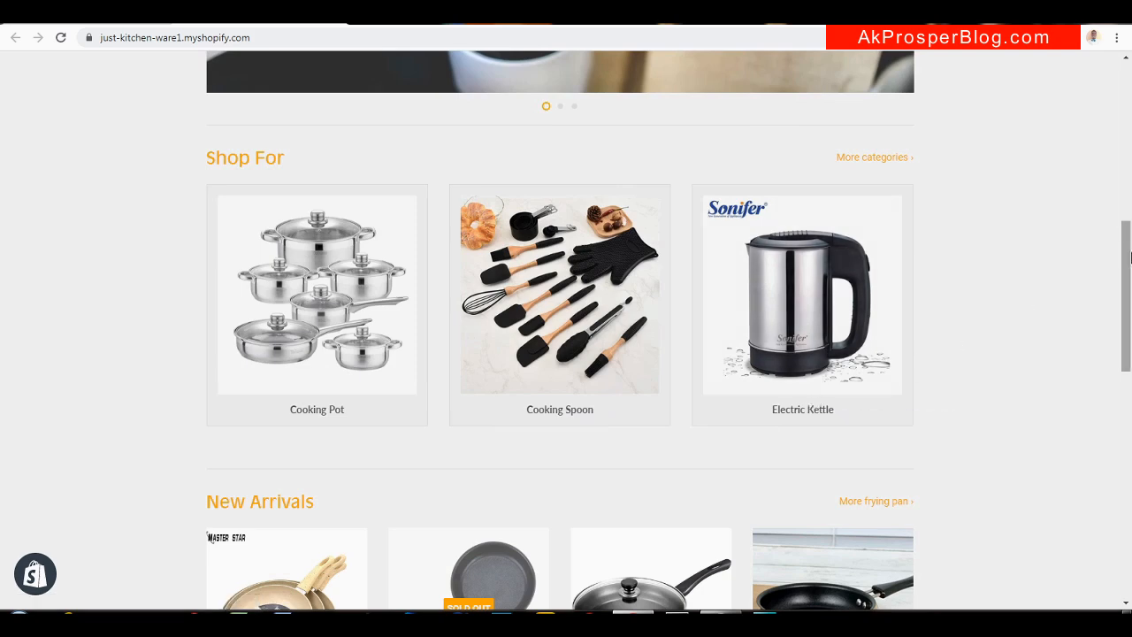
pyautogui.moveTo(1131, 304); pyautogui.dragTo(1116, 486)
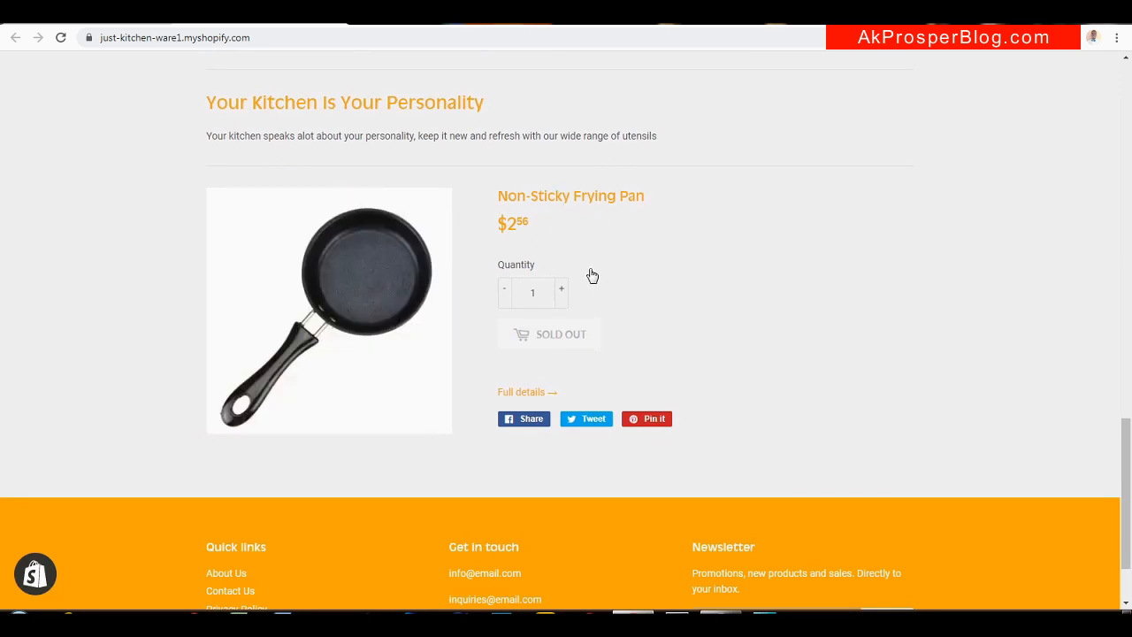
pyautogui.moveTo(1128, 452); pyautogui.dragTo(1129, 353)
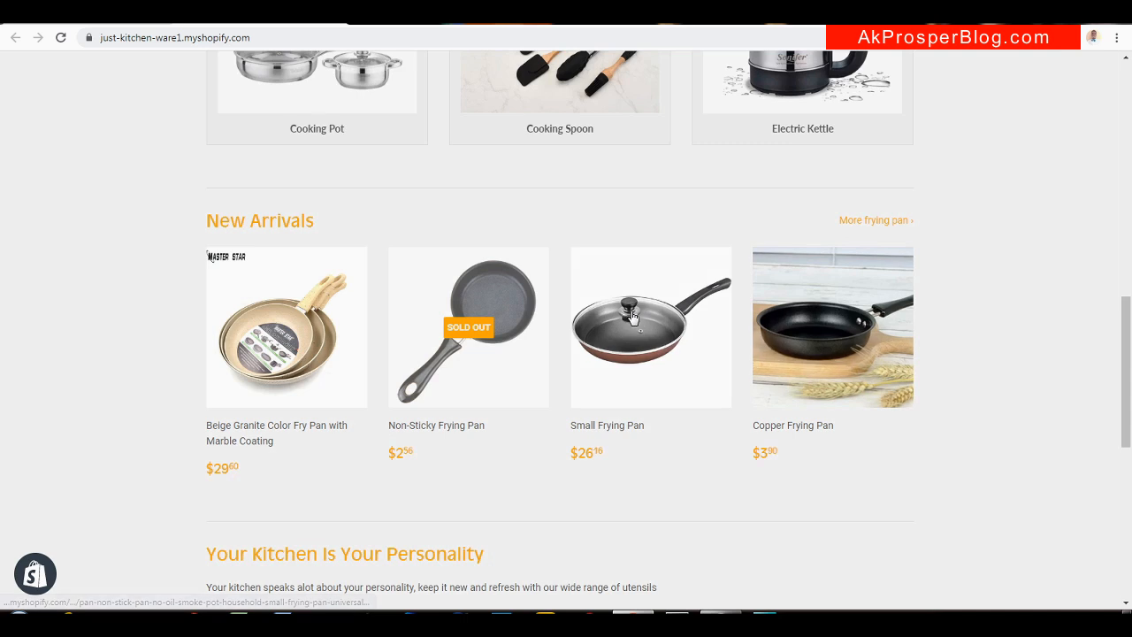
pyautogui.click(629, 368)
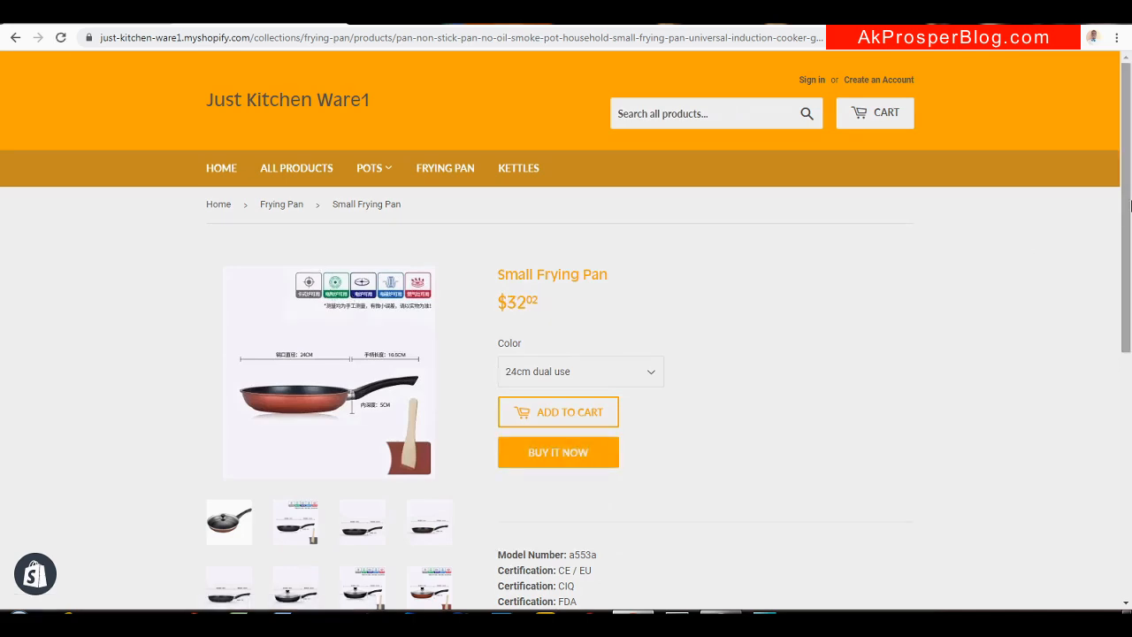
# Buy the Small Frying Pan immediately to reach the $32.02 checkout
pyautogui.moveTo(1131, 205); pyautogui.dragTo(1123, 294)
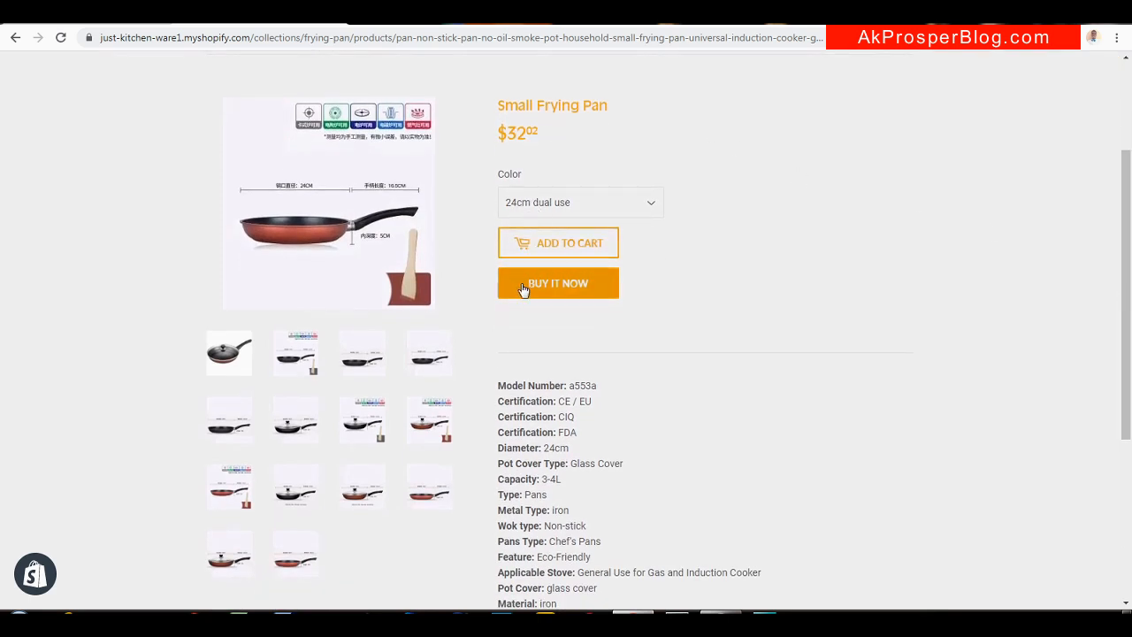
pyautogui.click(559, 284)
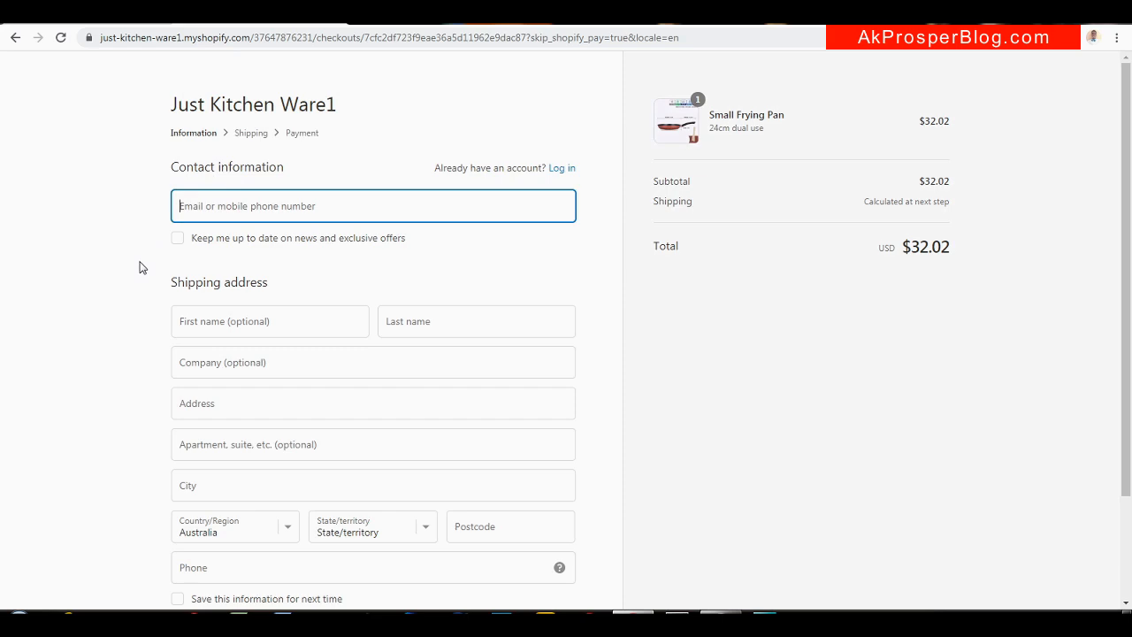
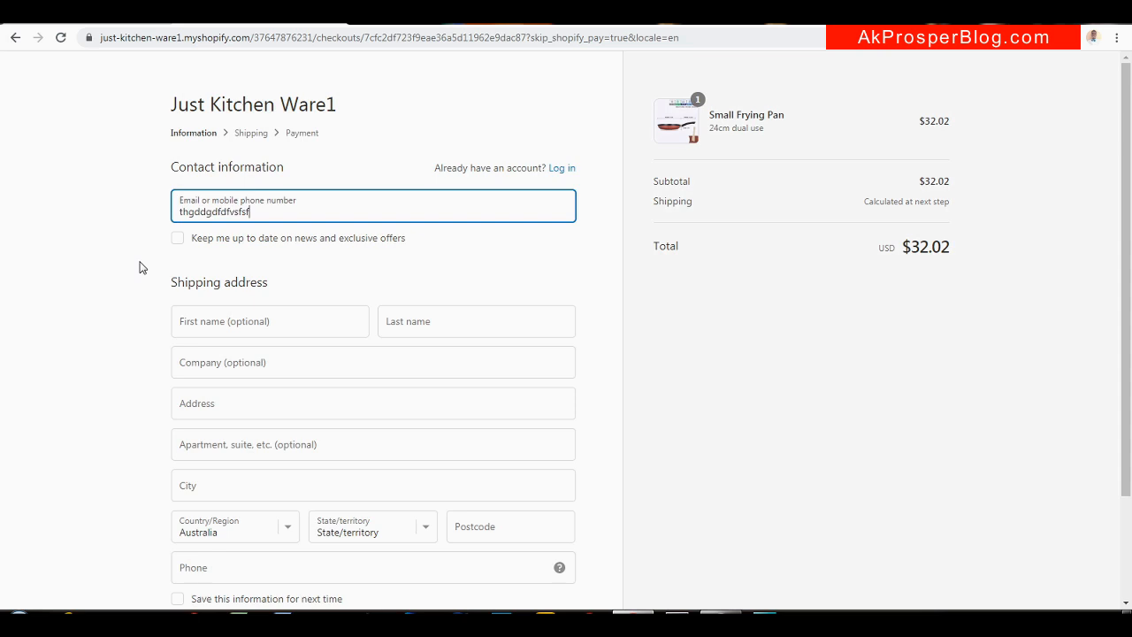
# Enter the customer's e-mail address and bring up the shipping country list
pyautogui.moveTo(1130, 279); pyautogui.dragTo(1131, 324)
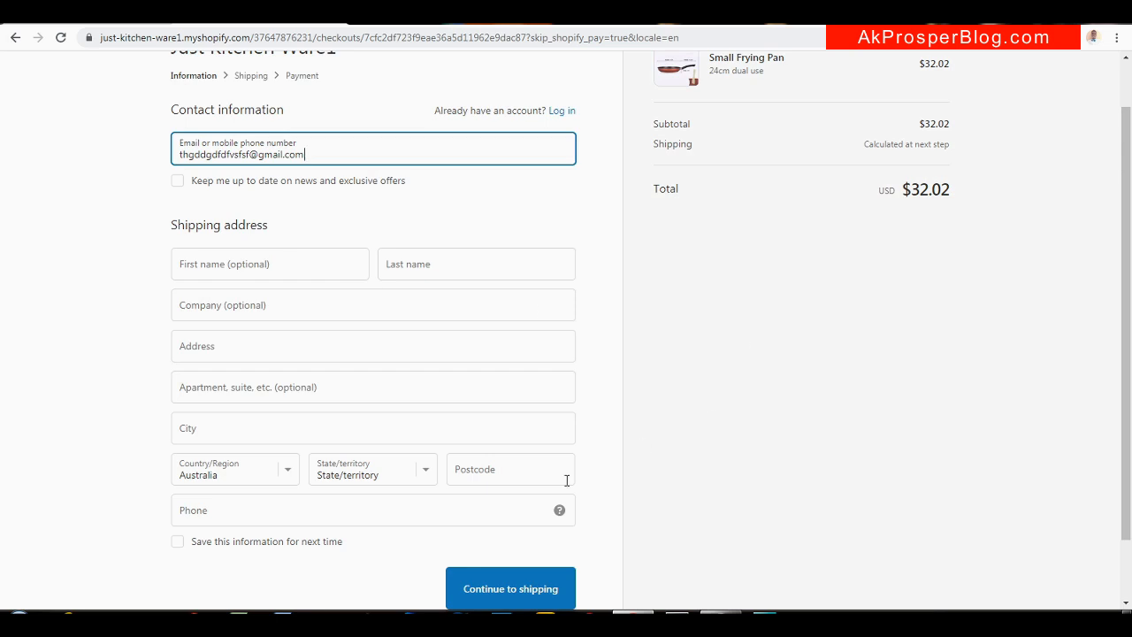
pyautogui.click(286, 478)
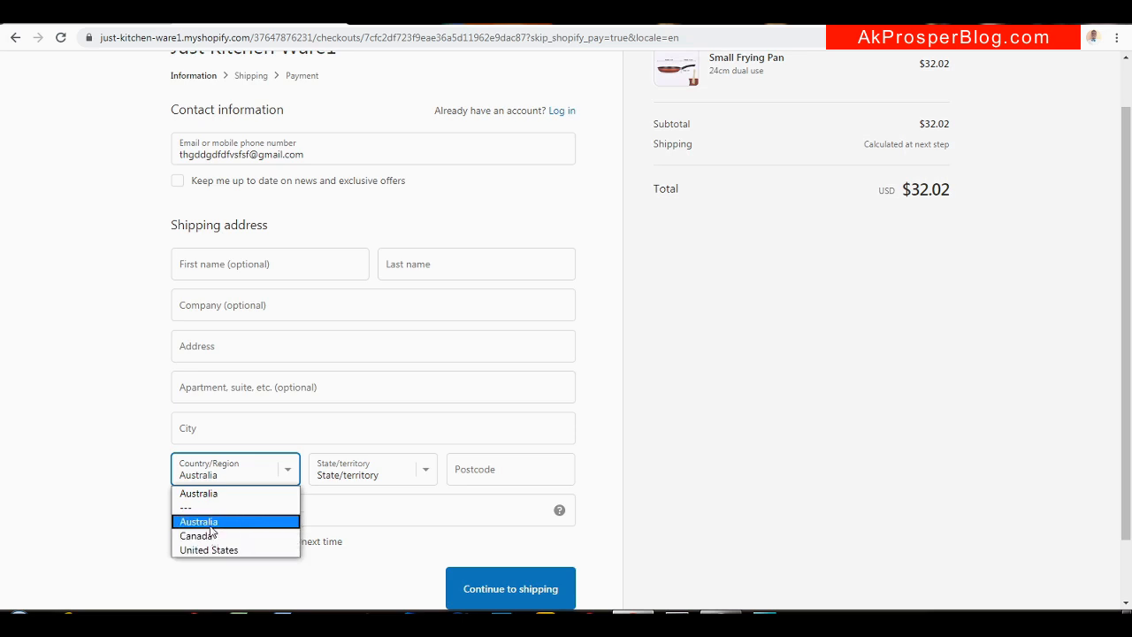
# Choose Australia, Northern Territory and postcode 8000 for the shipping address
pyautogui.click(211, 529)
pyautogui.click(389, 486)
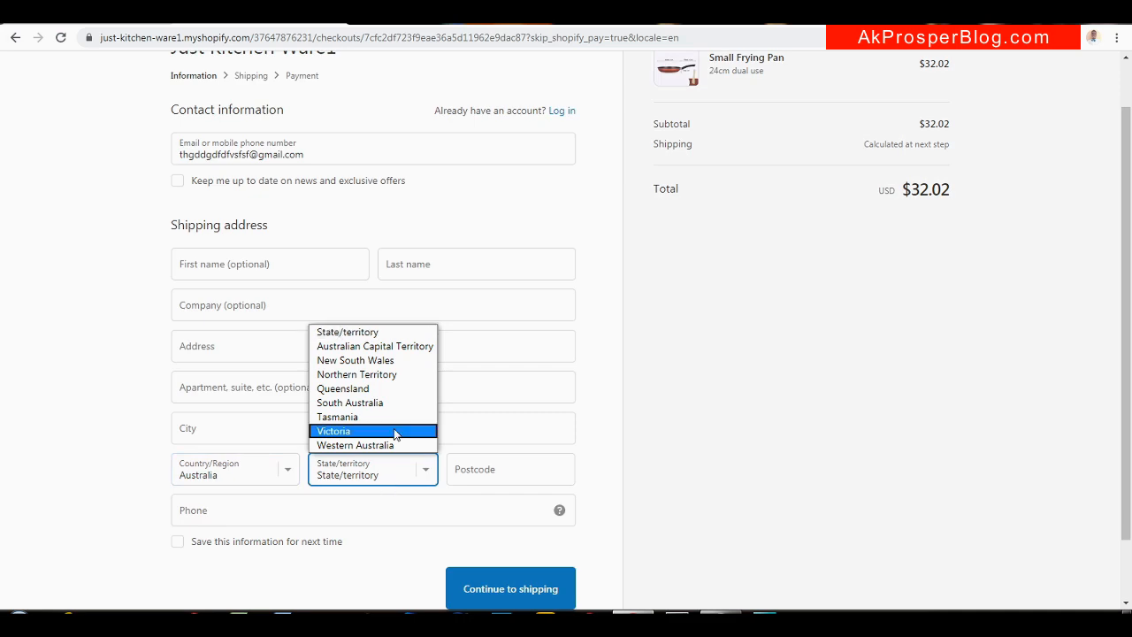
pyautogui.click(393, 375)
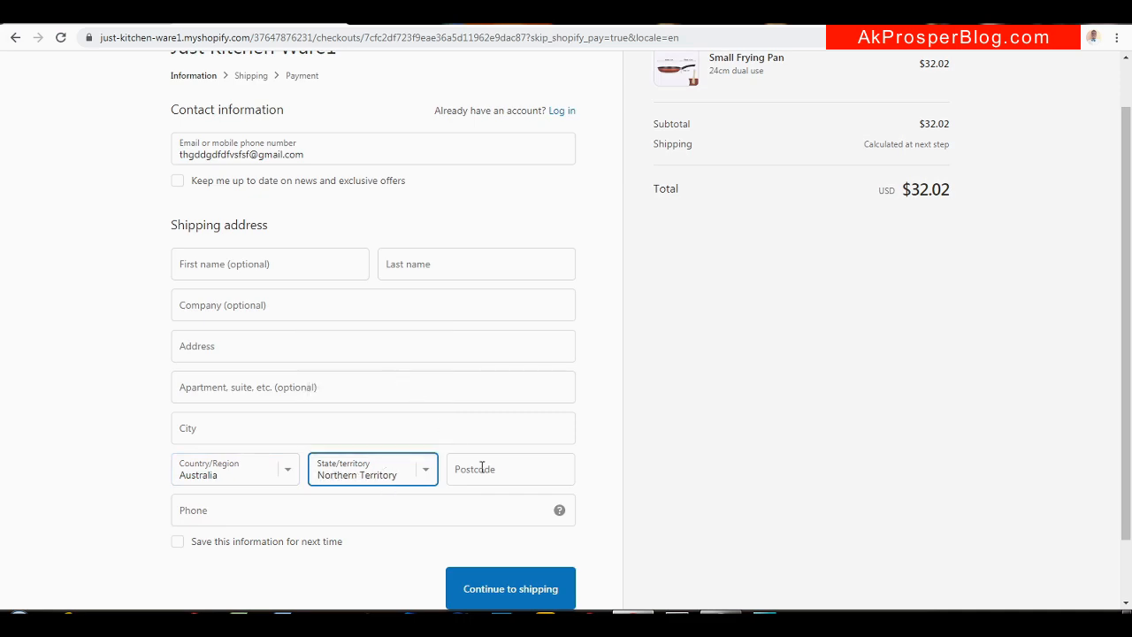
pyautogui.click(510, 468)
pyautogui.write('8000')
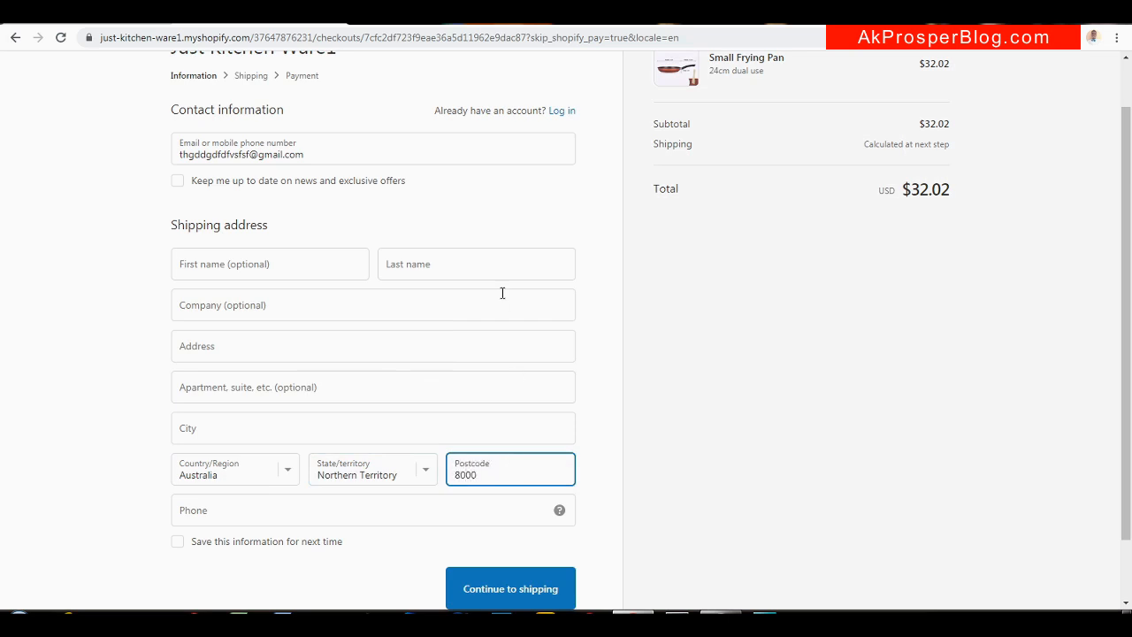
# Autofill the address from a saved entry and fix the rejected postcode before retrying
pyautogui.click(295, 261)
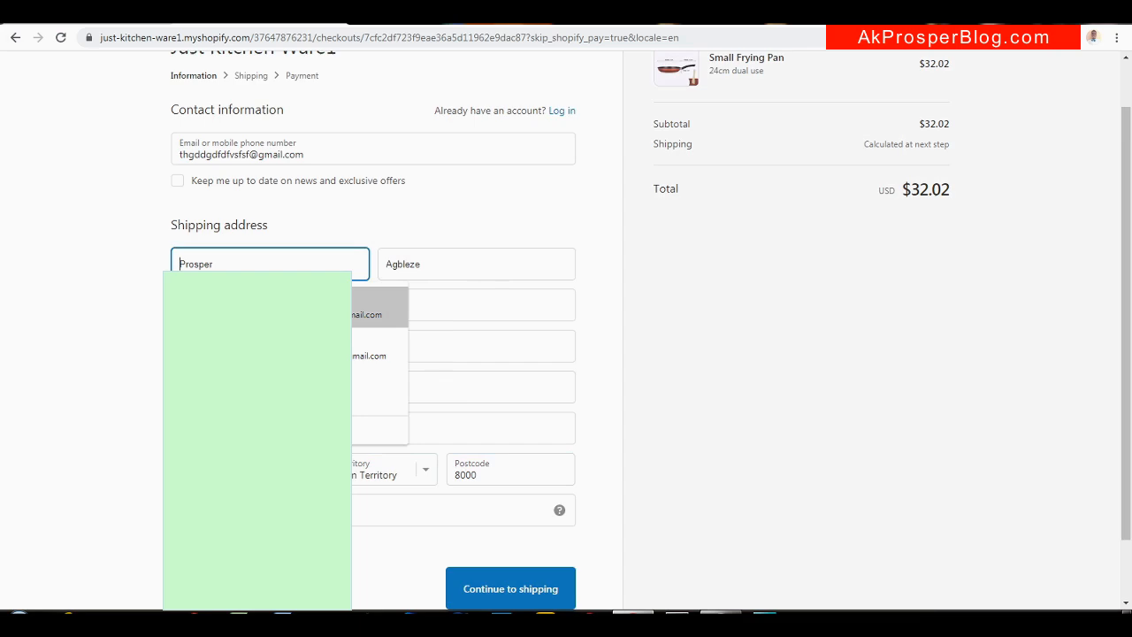
pyautogui.click(265, 315)
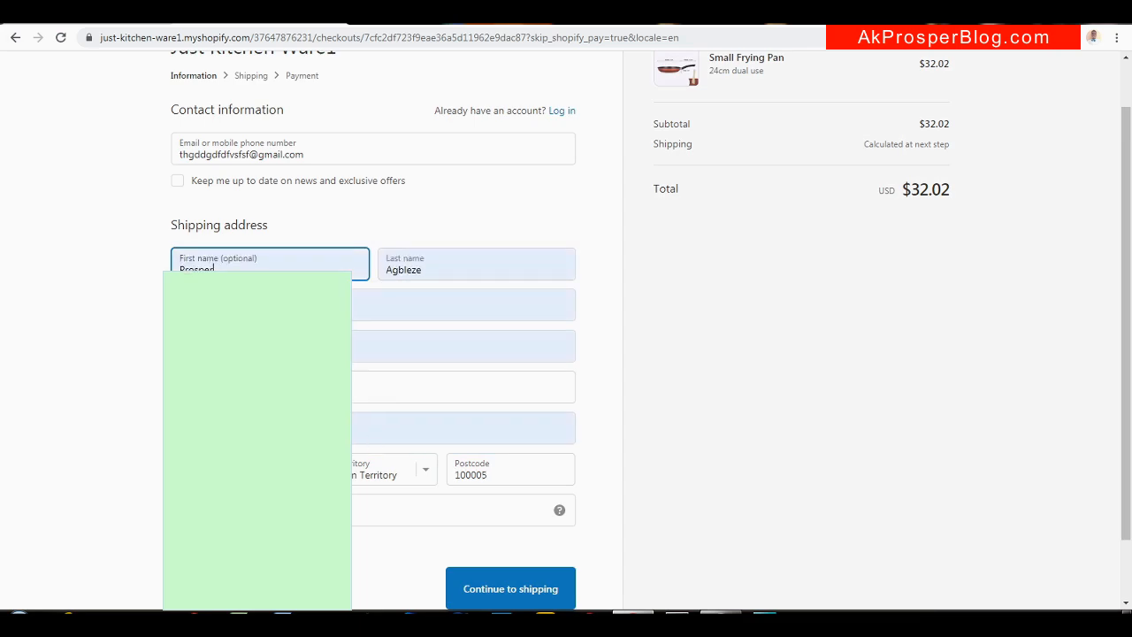
pyautogui.click(513, 590)
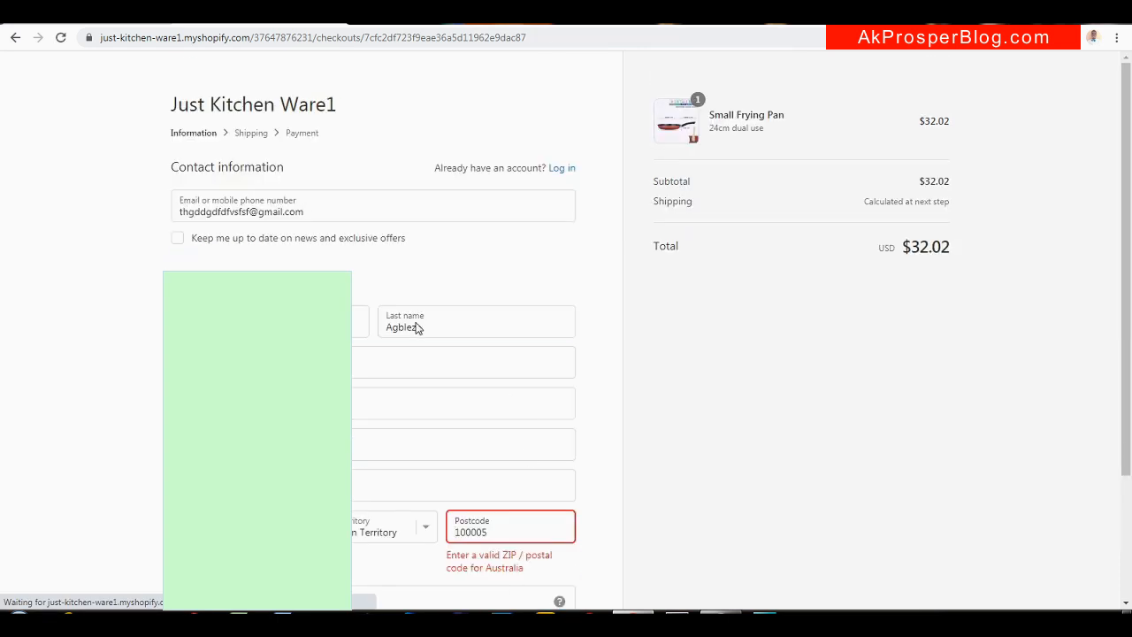
pyautogui.click(491, 531)
pyautogui.press('BackSpace')
pyautogui.press('BackSpace')
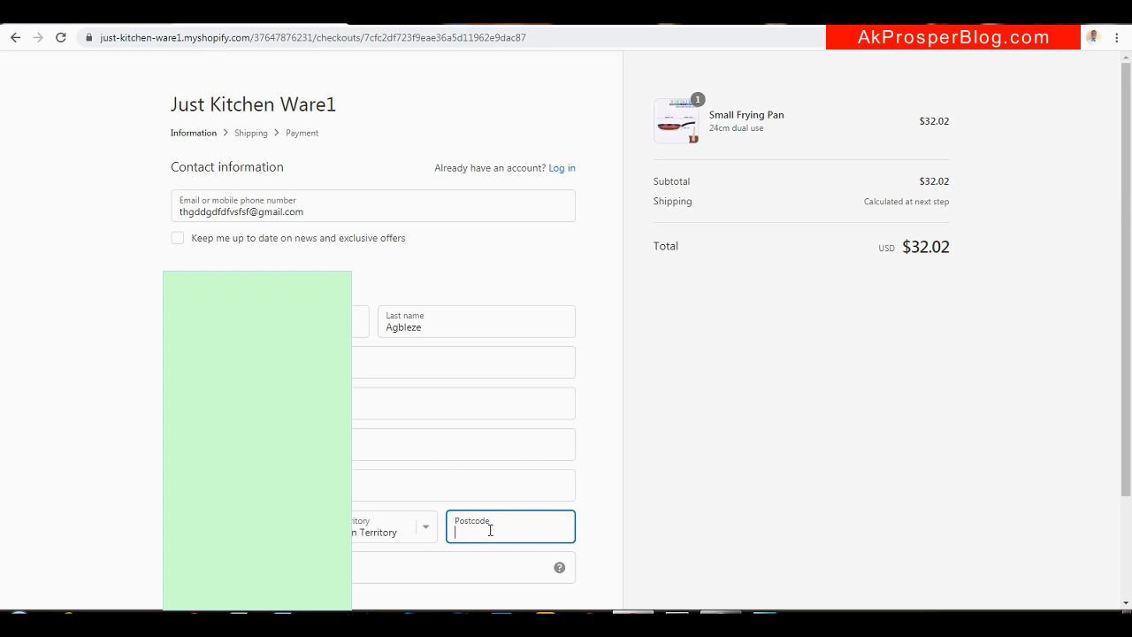
pyautogui.write('80000')
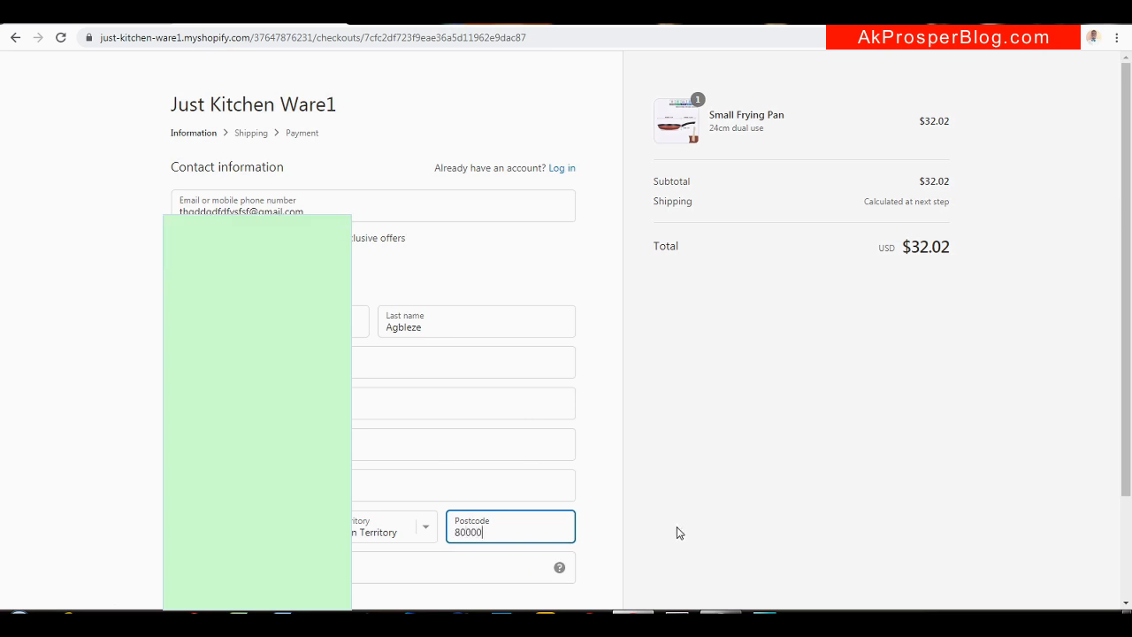
pyautogui.moveTo(1126, 280); pyautogui.dragTo(1125, 384)
pyautogui.click(494, 516)
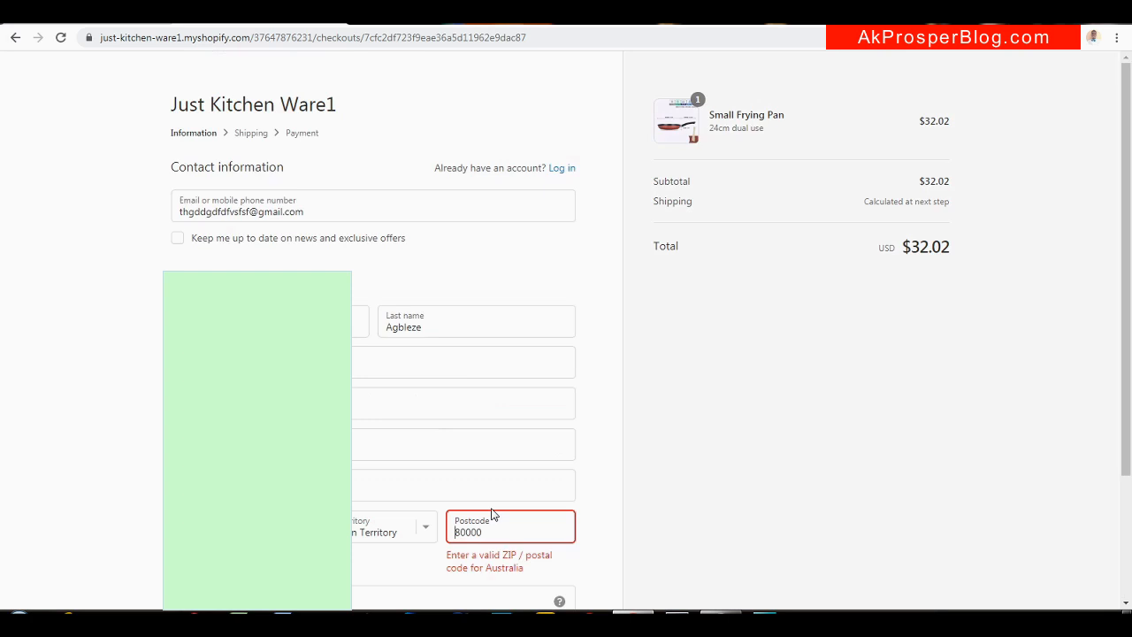
# Change the state to New South Wales, correct the postcode to 8000, and continue to shipping
pyautogui.click(425, 531)
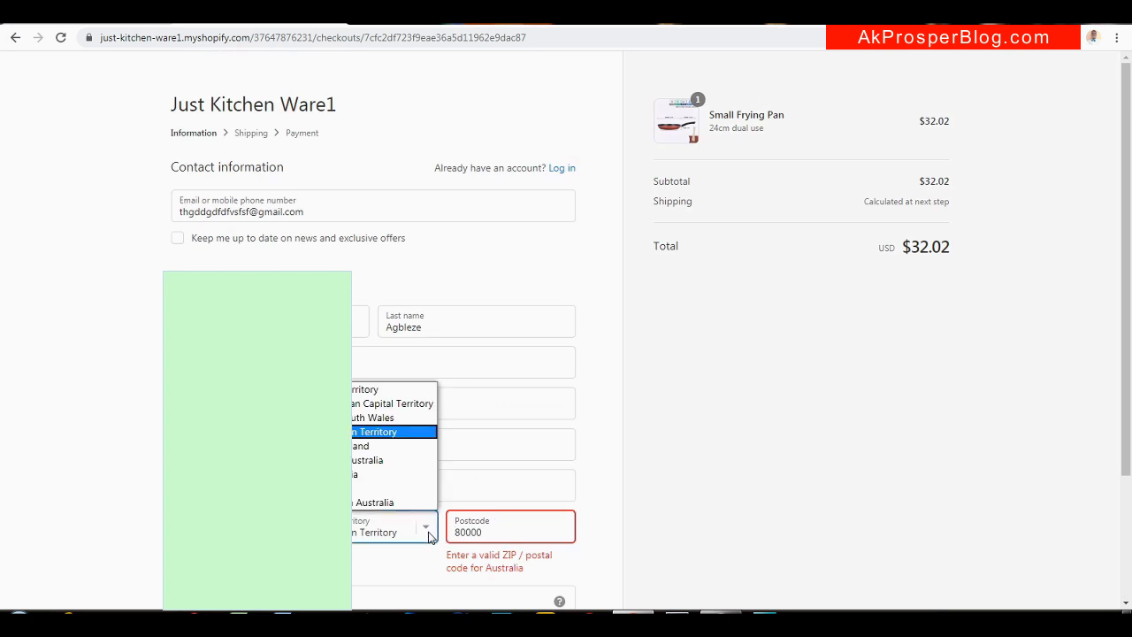
pyautogui.click(394, 417)
pyautogui.click(487, 529)
pyautogui.press('BackSpace')
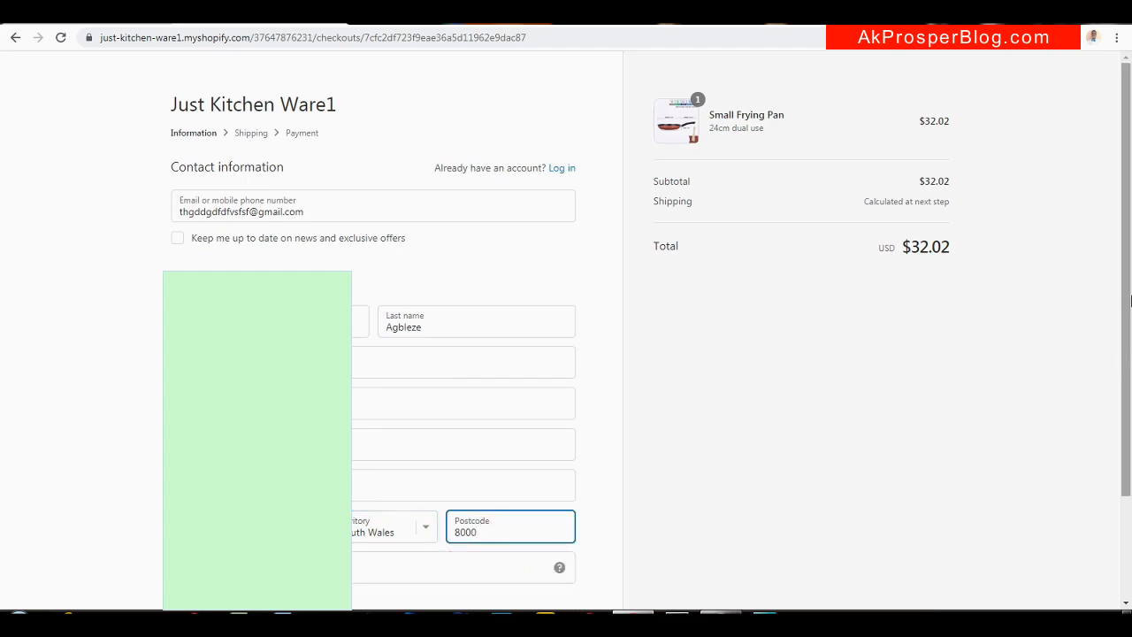
pyautogui.scroll(-1, 917, 419)
pyautogui.click(535, 571)
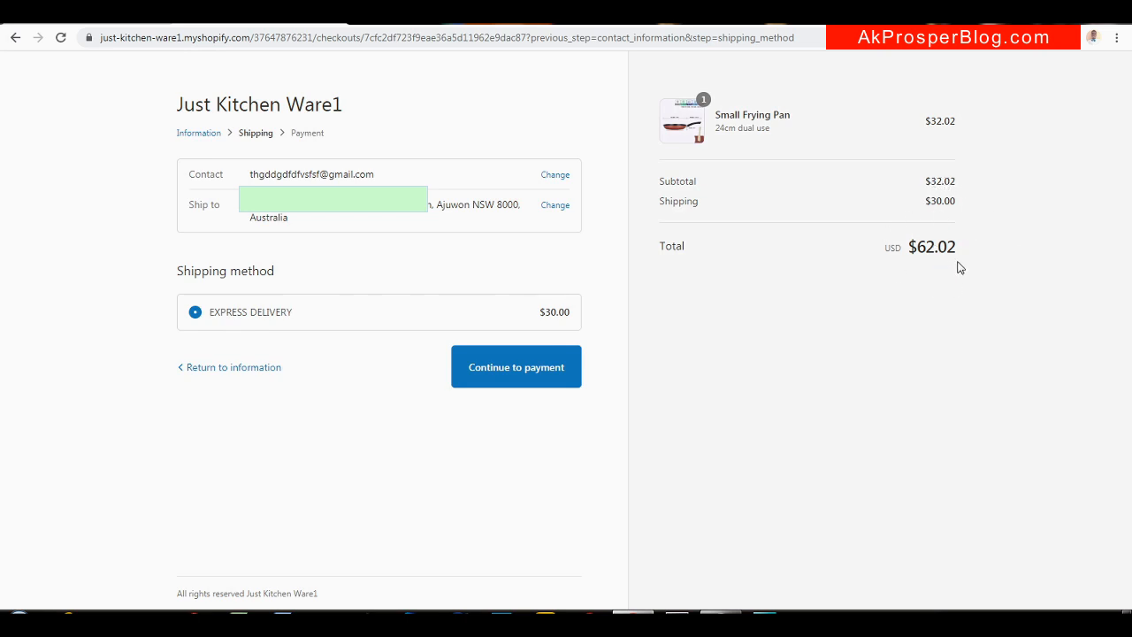
# Proceed to payment and enter the bogus test card number and name on card
pyautogui.click(530, 376)
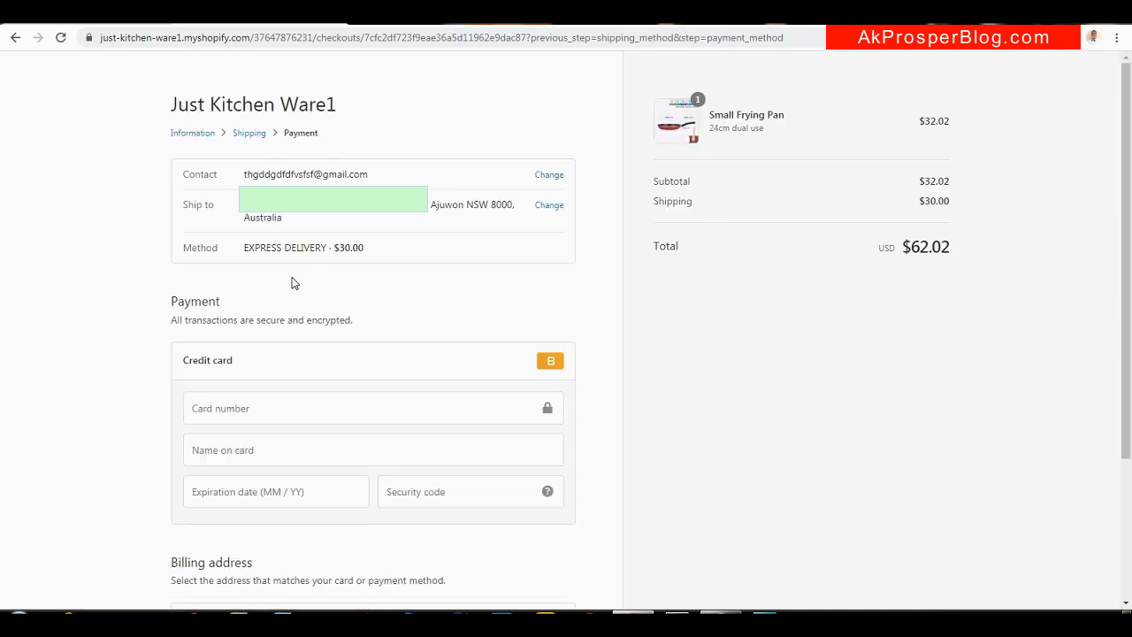
pyautogui.moveTo(1130, 208); pyautogui.dragTo(1123, 328)
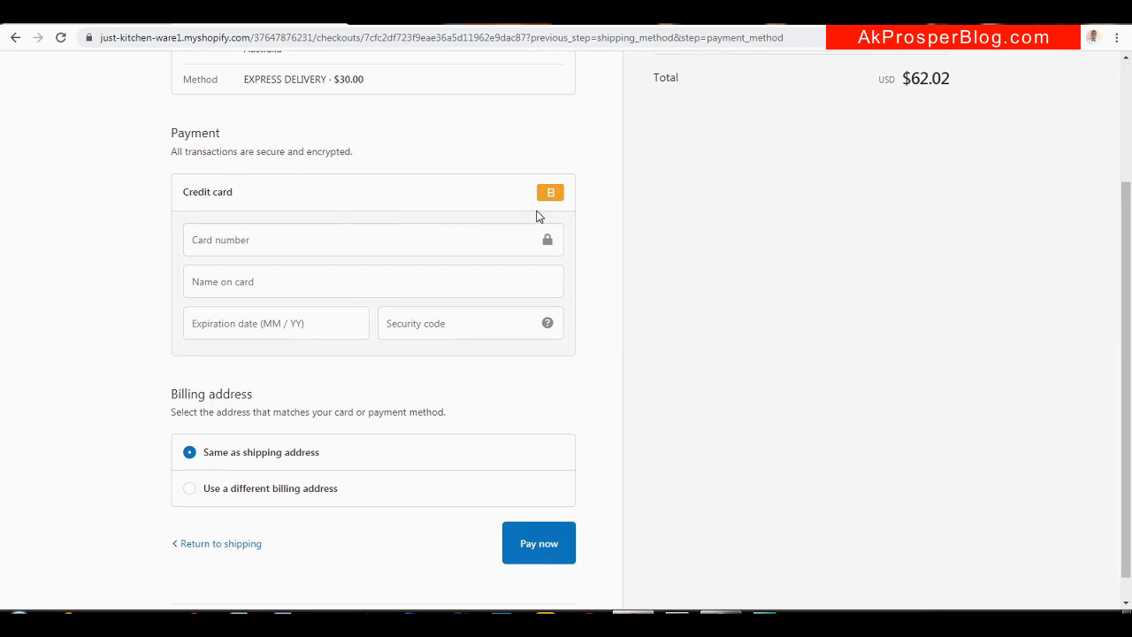
pyautogui.click(320, 242)
pyautogui.write('1')
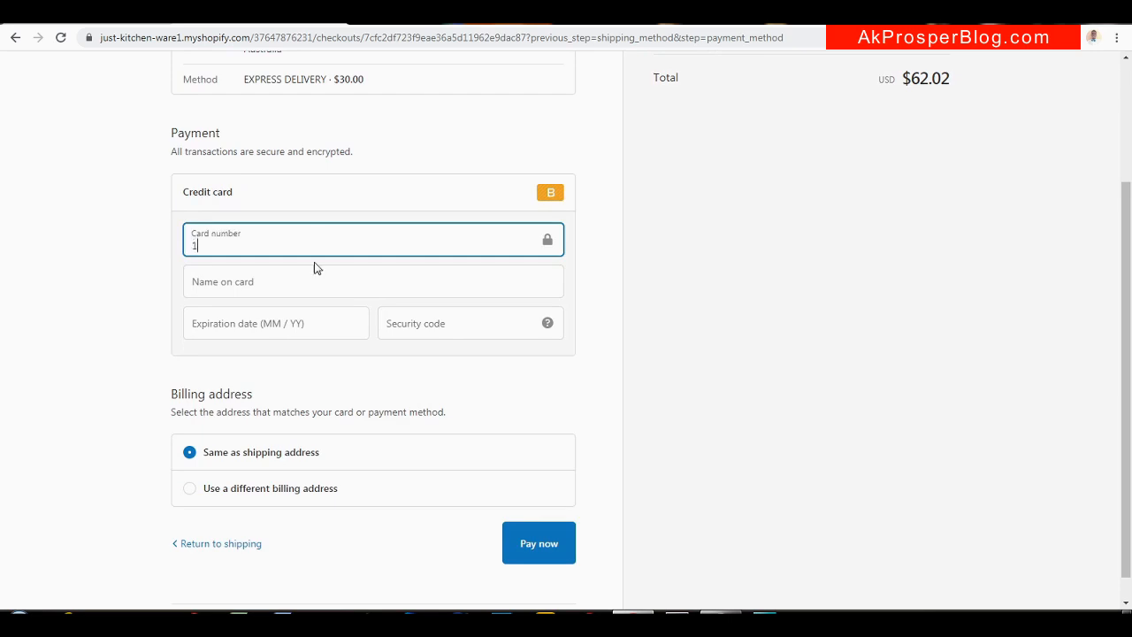
pyautogui.click(313, 274)
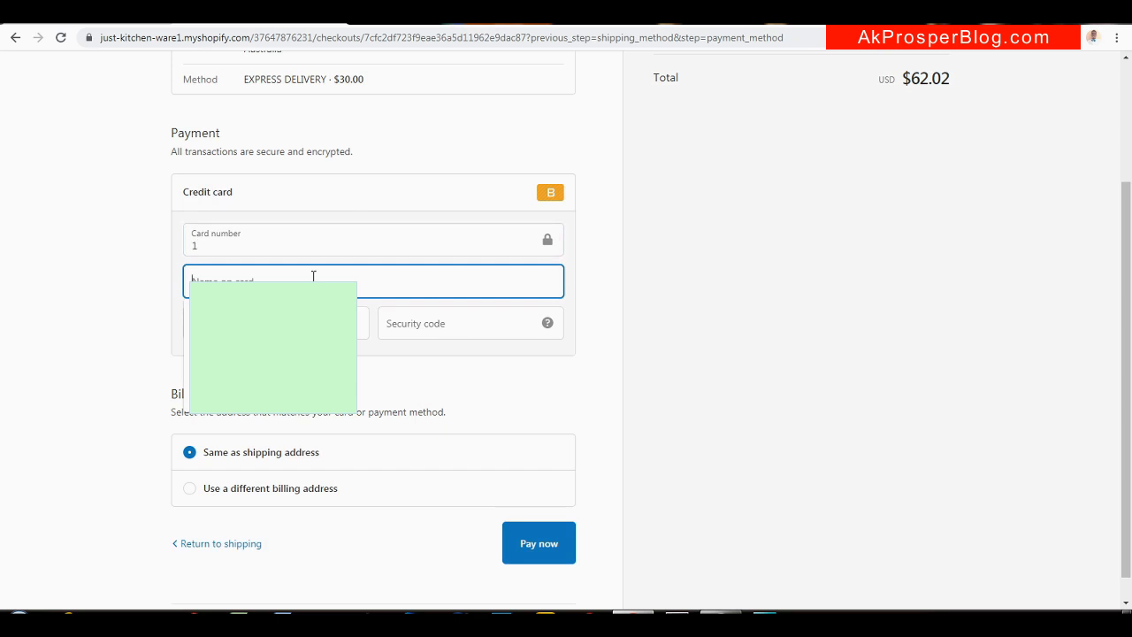
pyautogui.write('Bogus Gateway')
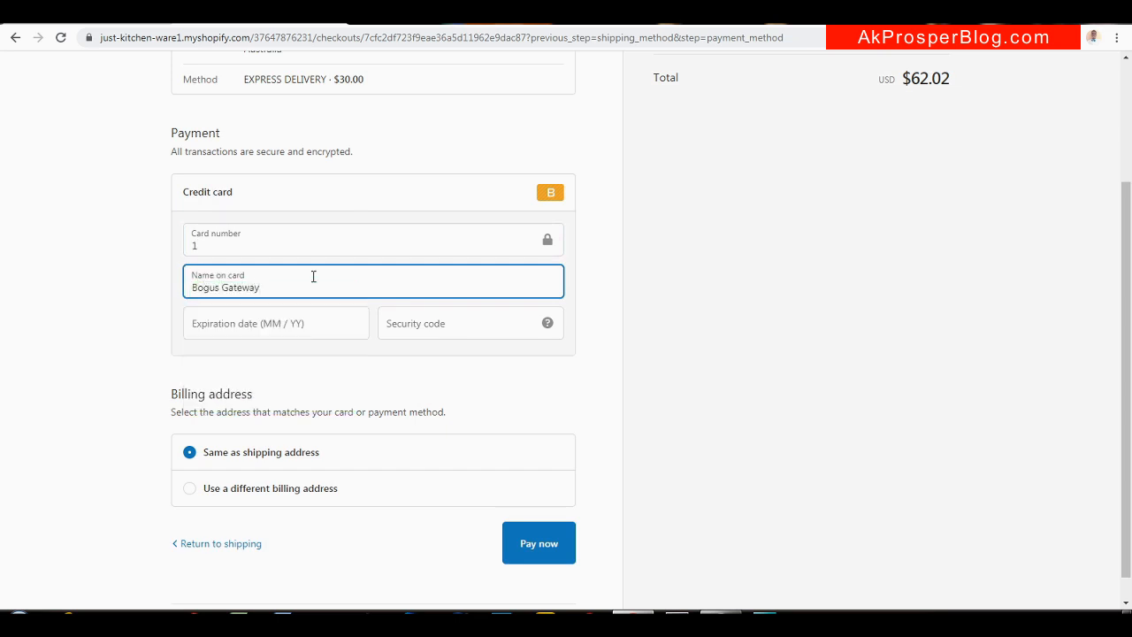
# Add the test card's expiration date and security code, then place the order
pyautogui.click(333, 323)
pyautogui.write('022')
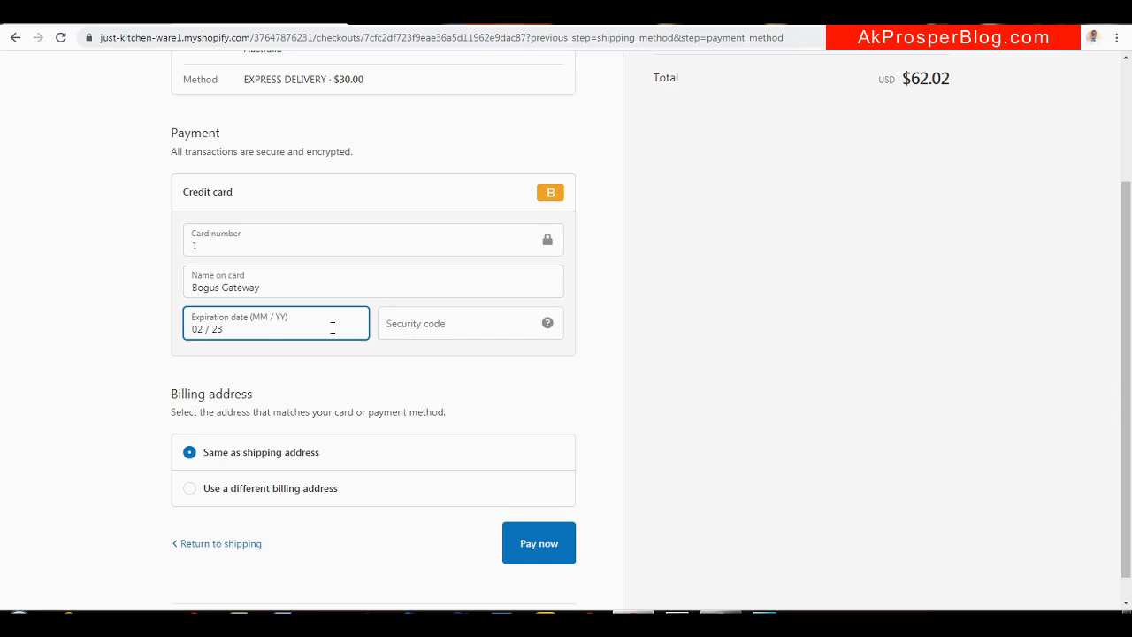
pyautogui.click(458, 327)
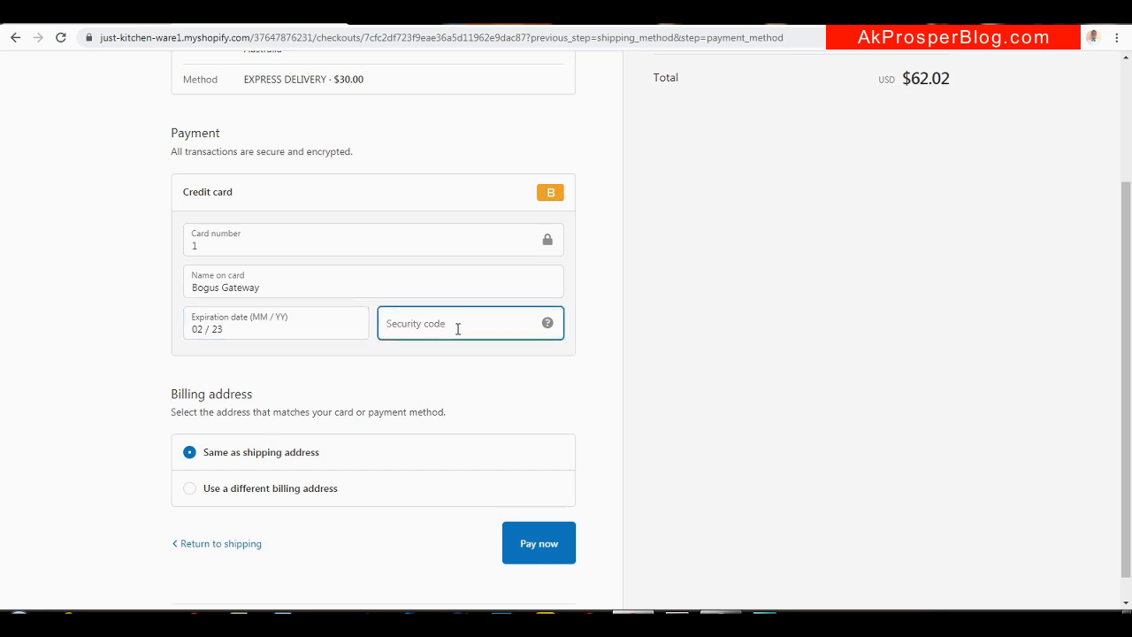
pyautogui.write('232')
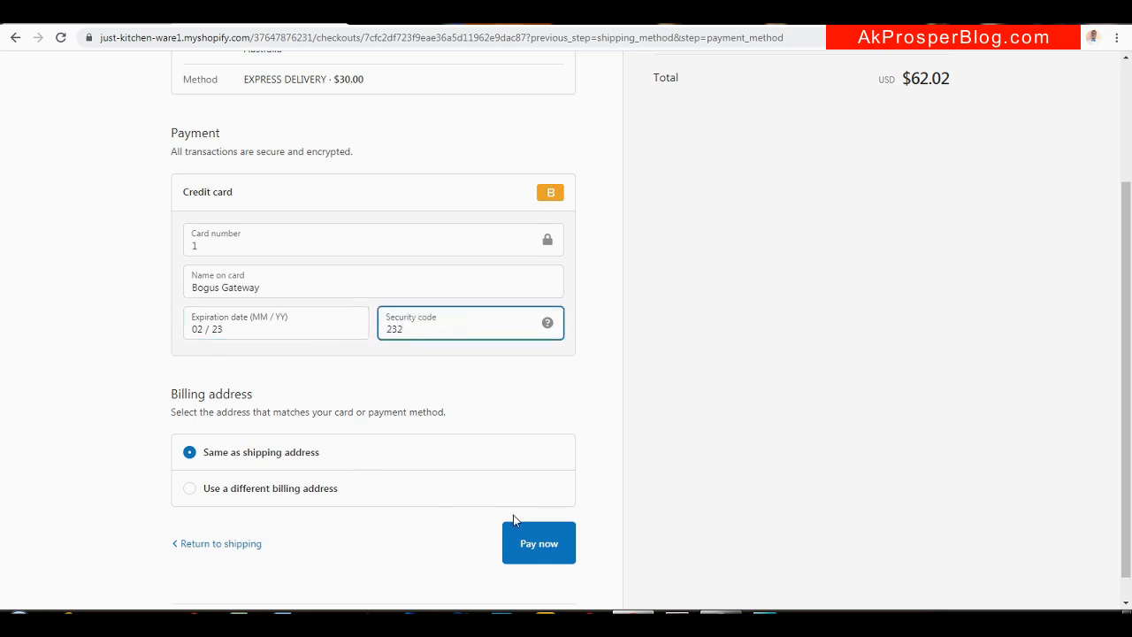
pyautogui.click(535, 545)
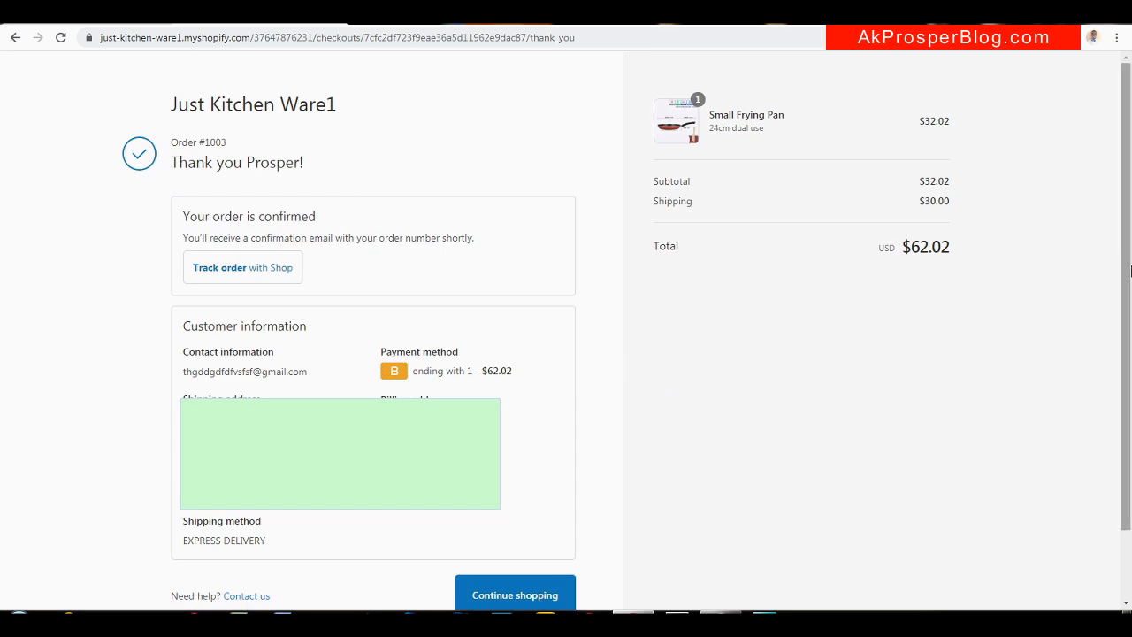
pyautogui.moveTo(1130, 270); pyautogui.dragTo(1129, 302)
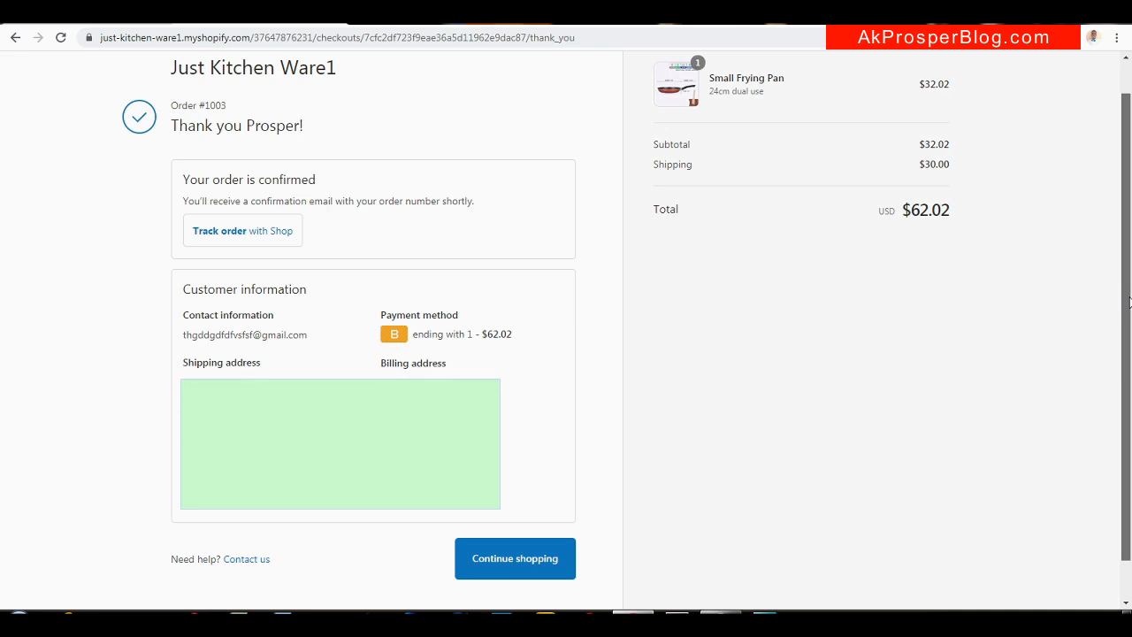
pyautogui.moveTo(1129, 303); pyautogui.dragTo(1129, 313)
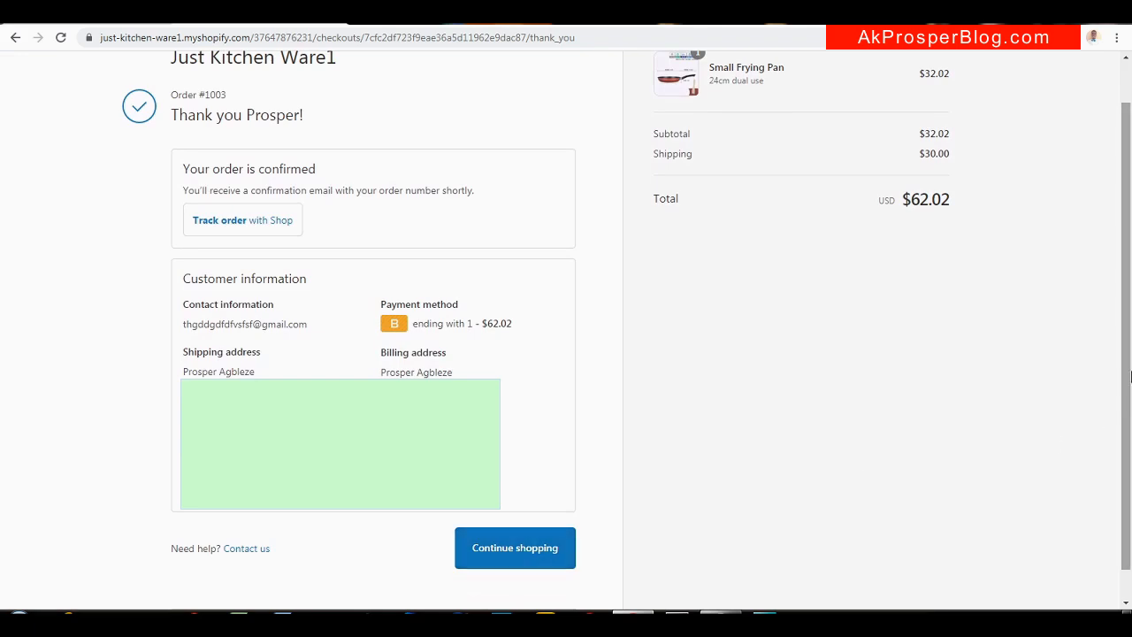
pyautogui.moveTo(1129, 377); pyautogui.dragTo(1129, 344)
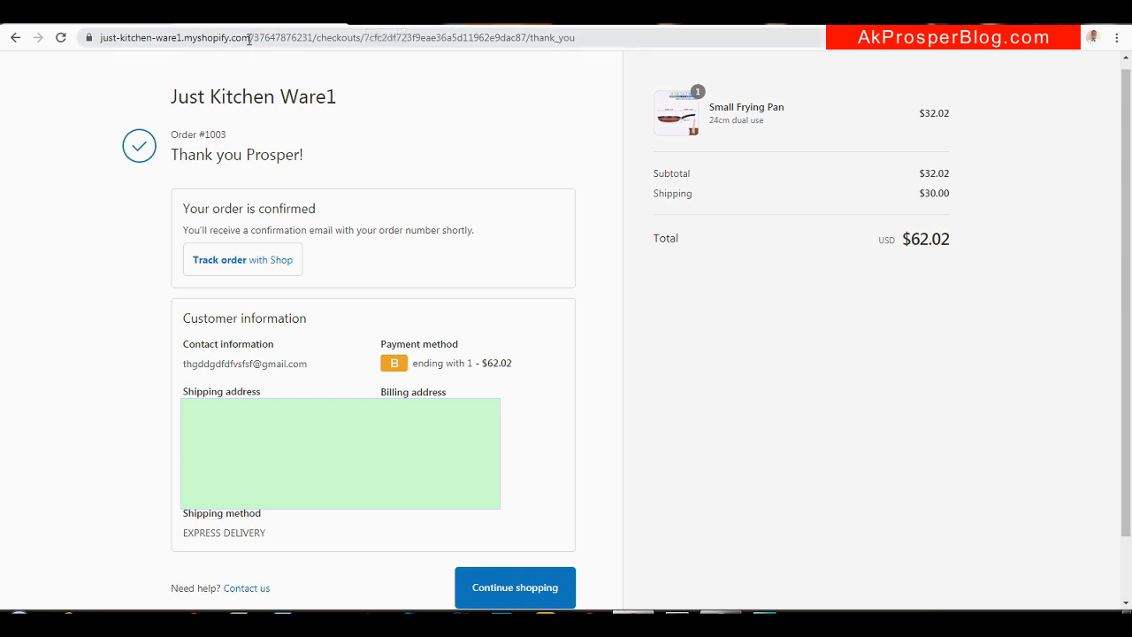
pyautogui.moveTo(252, 37); pyautogui.dragTo(77, 42)
pyautogui.hotkey('ctrl', 'c')
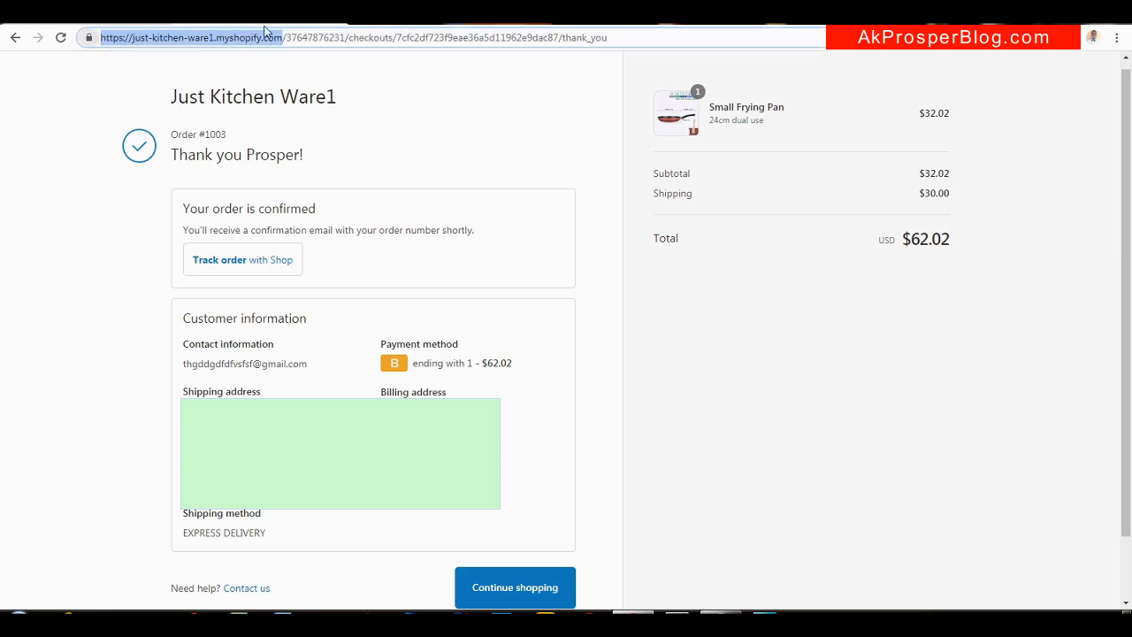
# Load the pasted store address with 'admin' appended in a new tab
pyautogui.hotkey('ctrl', 't')
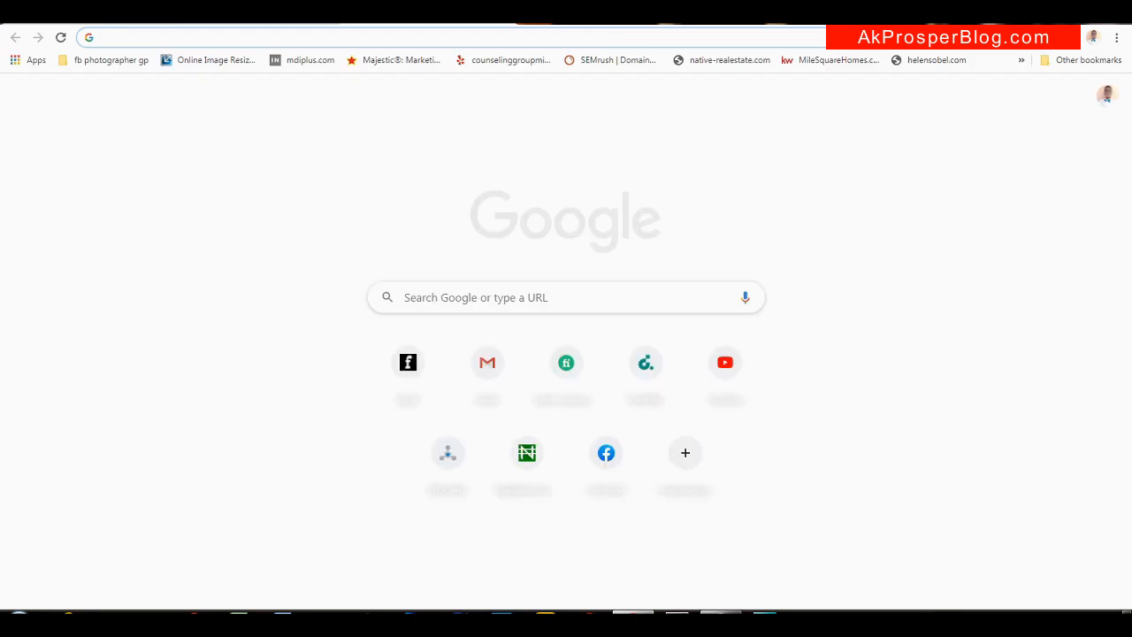
pyautogui.hotkey('ctrl', 'v')
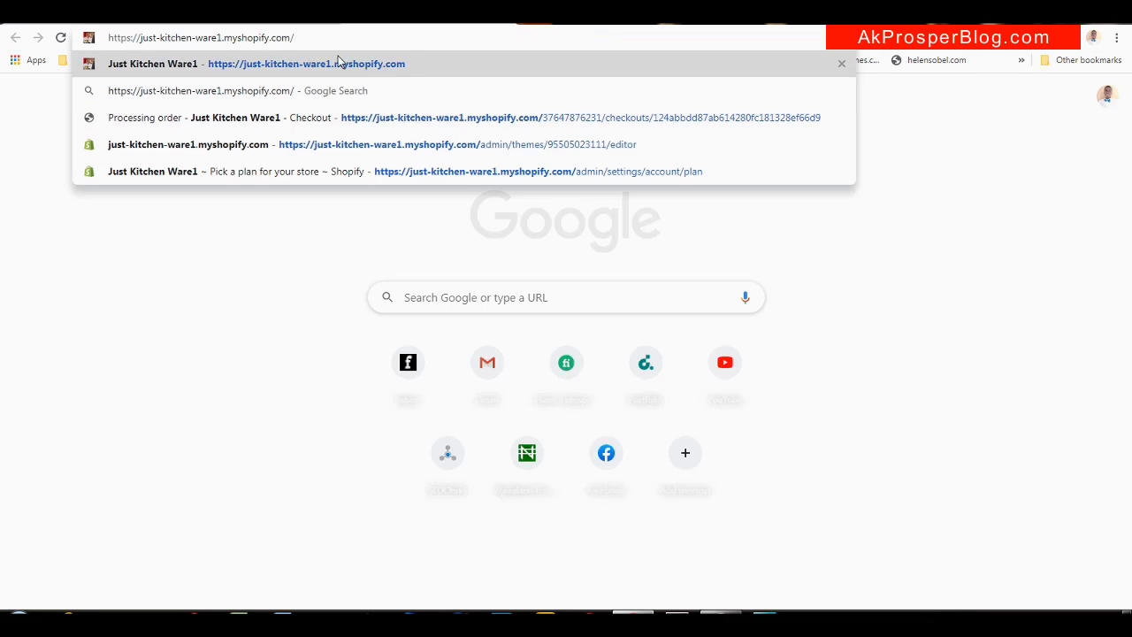
pyautogui.write('admin')
pyautogui.press('Return')
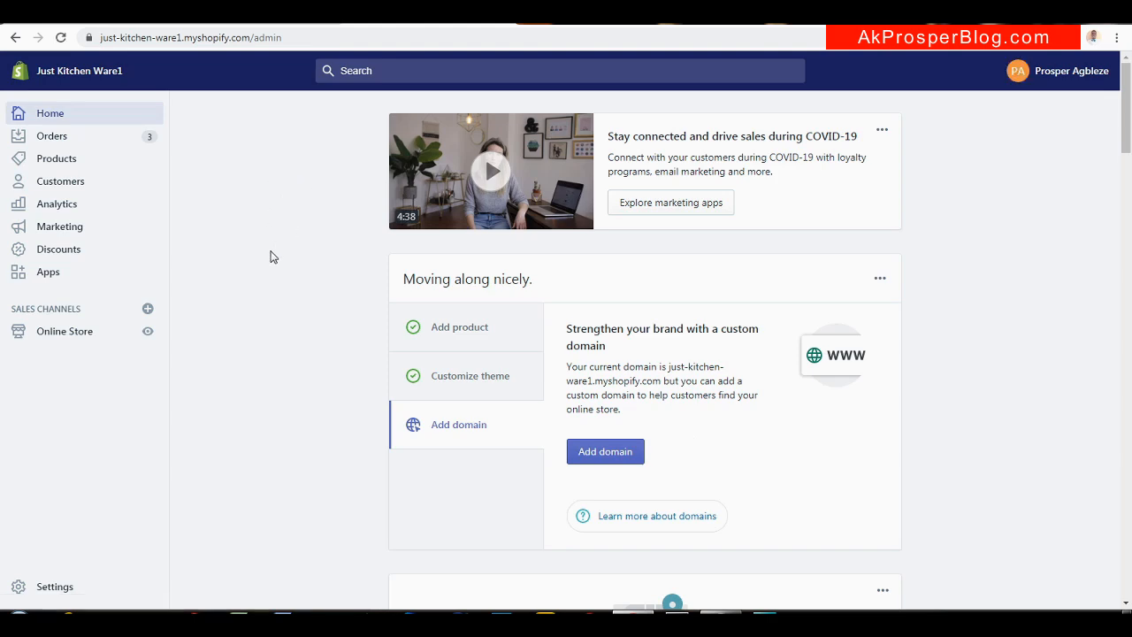
# Open order #1003 from the admin Orders list and review its Paid, Unfulfilled details
pyautogui.click(64, 141)
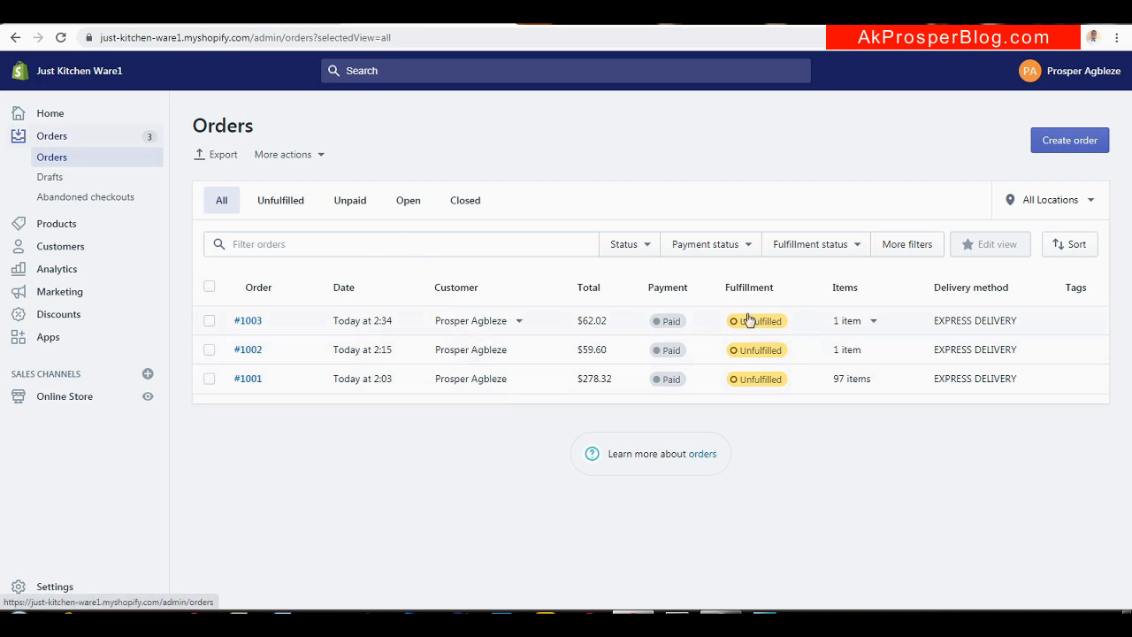
pyautogui.click(546, 326)
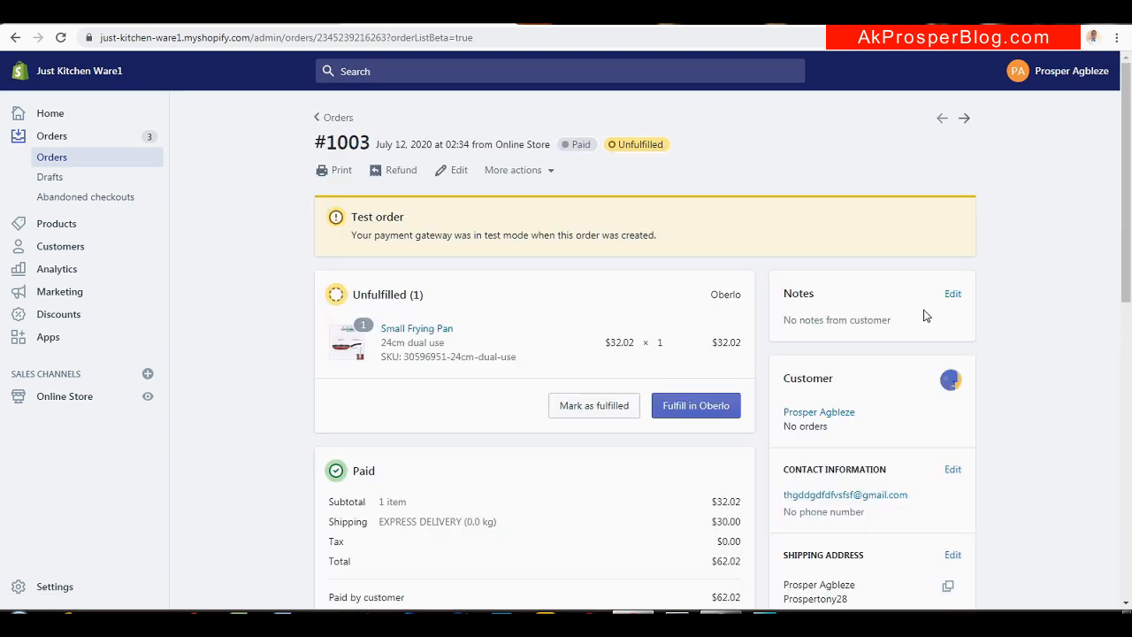
pyautogui.moveTo(1130, 195); pyautogui.dragTo(1130, 233)
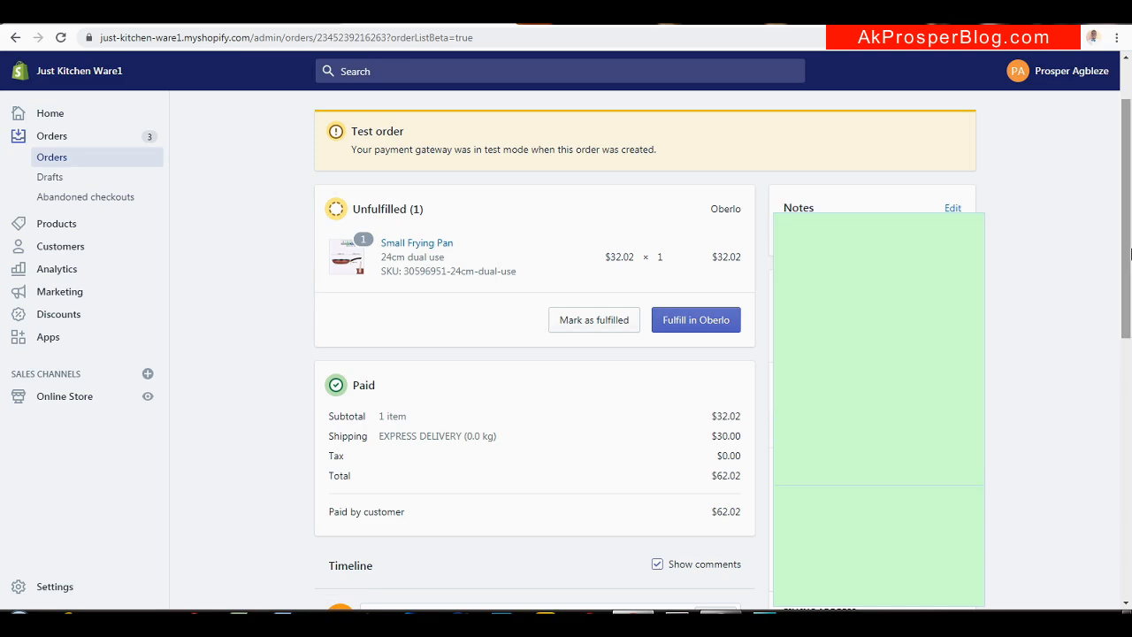
pyautogui.moveTo(1124, 258); pyautogui.dragTo(1130, 190)
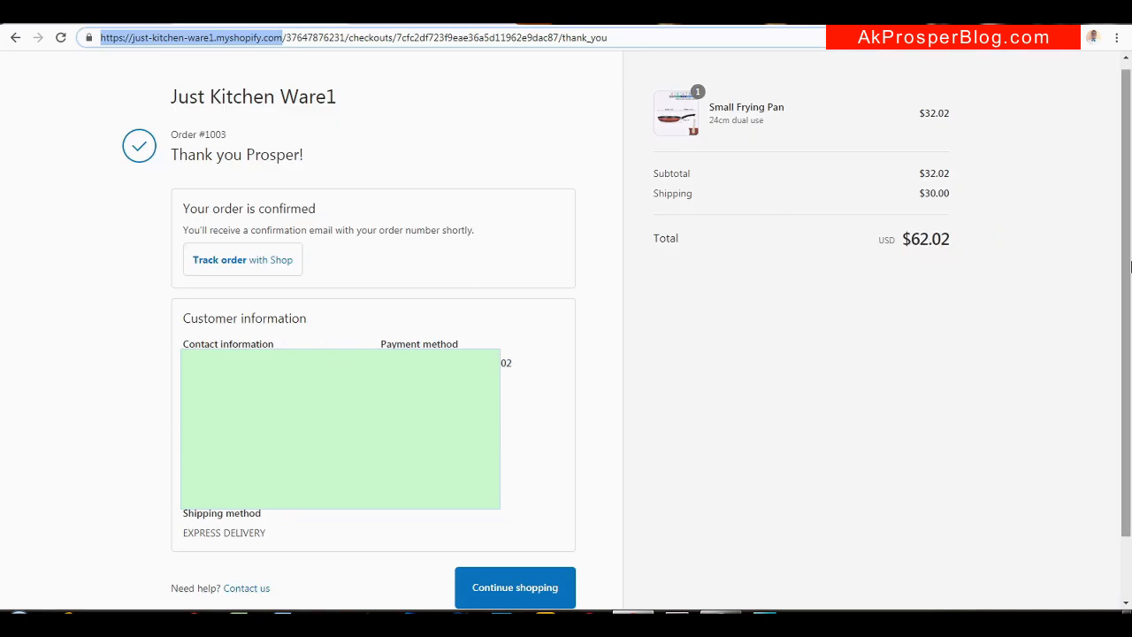
# Continue shopping back to the Just Kitchen Ware1 home page and scroll through its products
pyautogui.moveTo(1130, 252); pyautogui.dragTo(1130, 312)
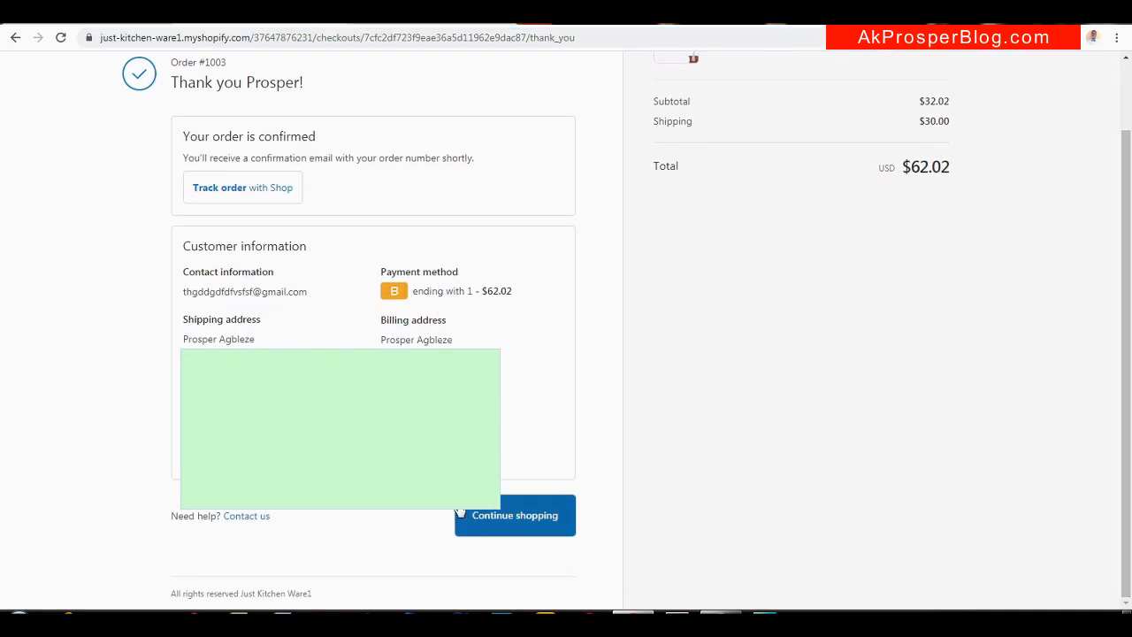
pyautogui.click(542, 527)
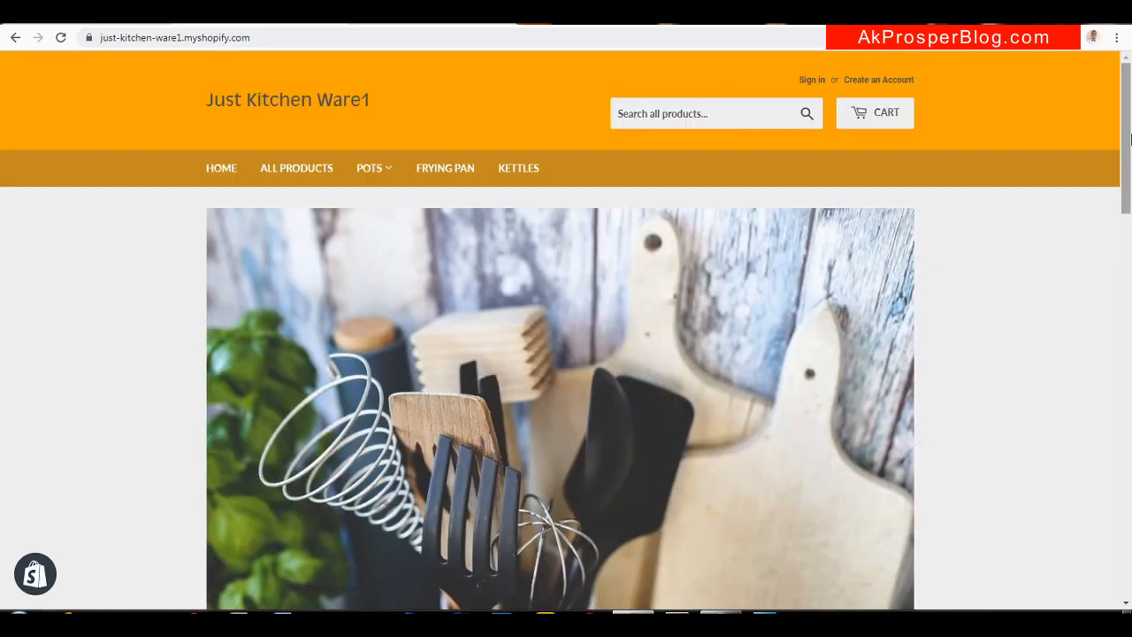
pyautogui.moveTo(1130, 137); pyautogui.dragTo(1112, 580)
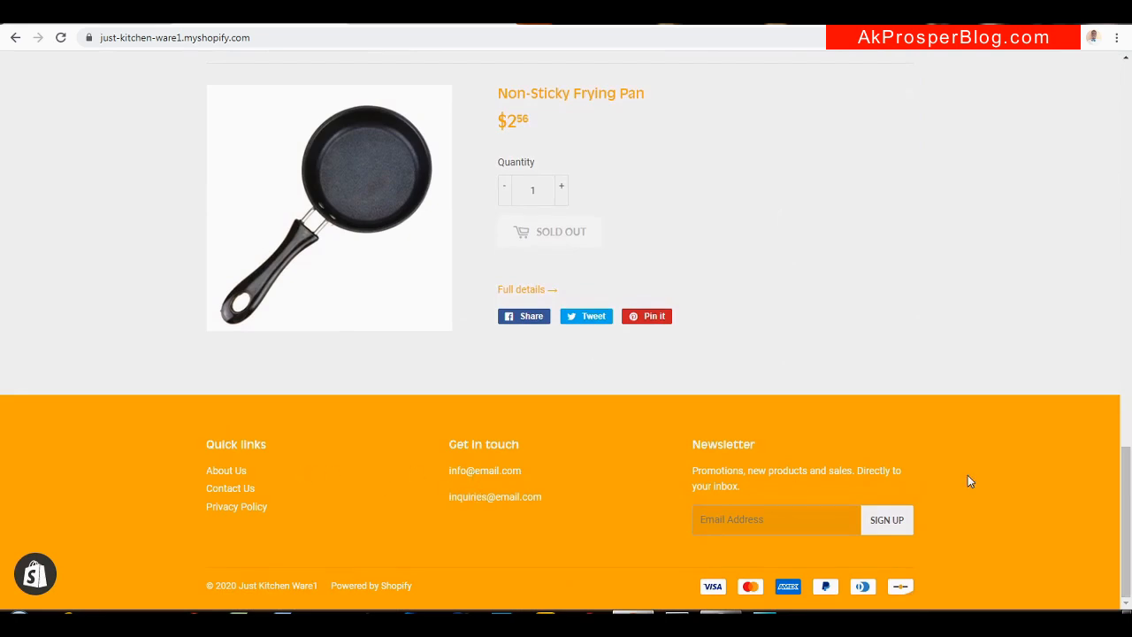
pyautogui.moveTo(1129, 504); pyautogui.dragTo(1129, 267)
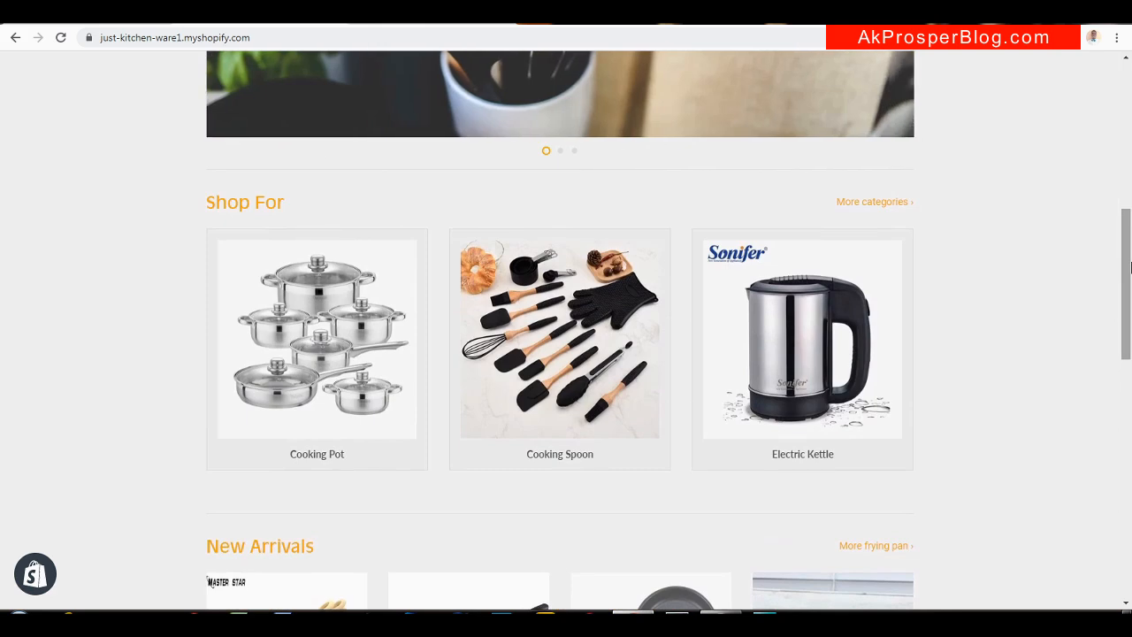
pyautogui.moveTo(1129, 267); pyautogui.dragTo(1129, 97)
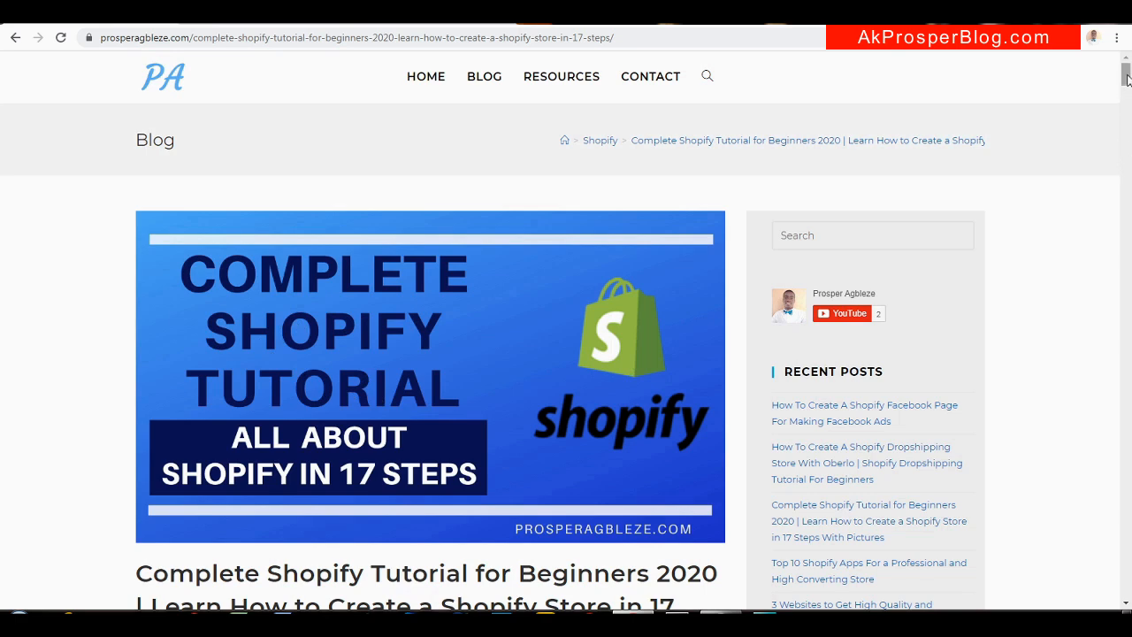
# Scroll the blog tutorial to its signup section and follow the Shopify link to shopify.com
pyautogui.moveTo(1127, 79); pyautogui.dragTo(1127, 124)
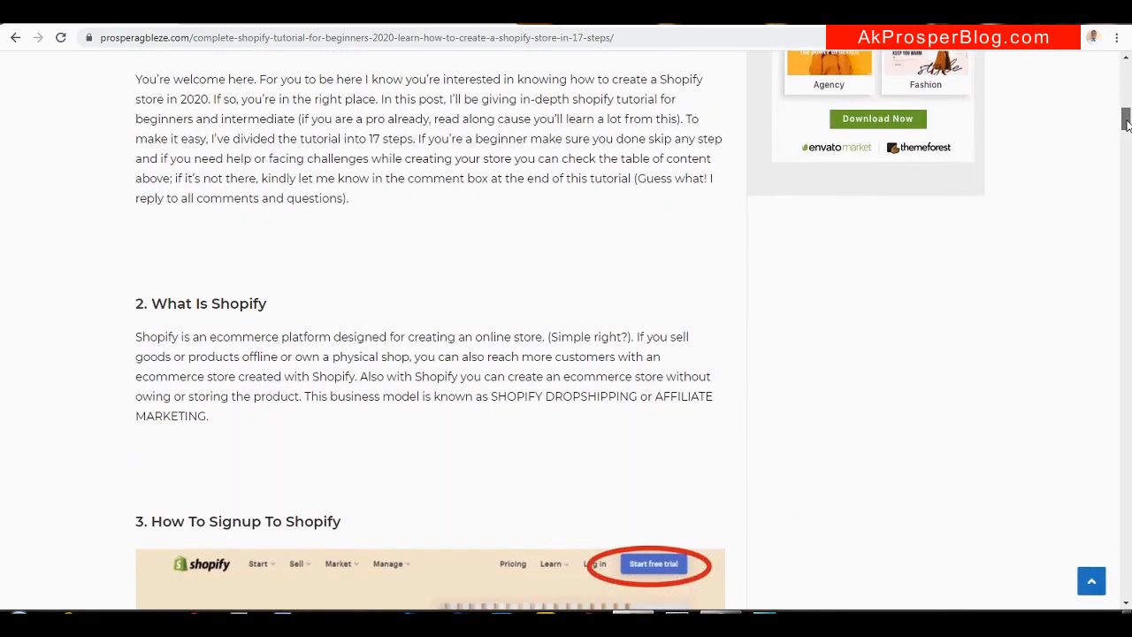
pyautogui.moveTo(1127, 124); pyautogui.dragTo(1126, 124)
pyautogui.moveTo(1126, 124); pyautogui.dragTo(1127, 147)
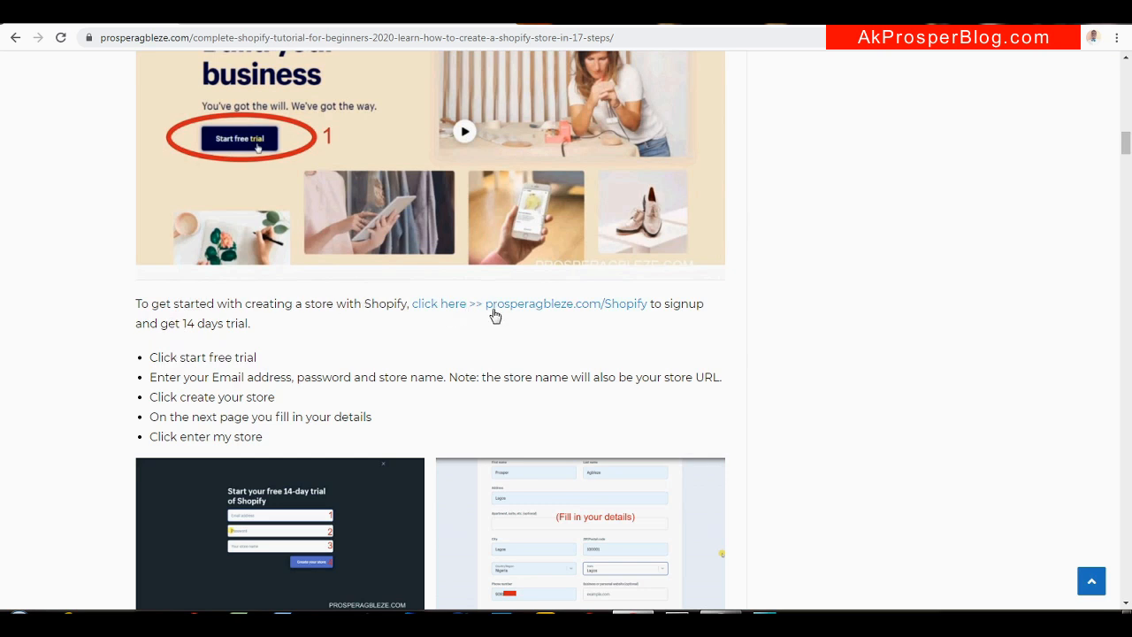
pyautogui.click(589, 305)
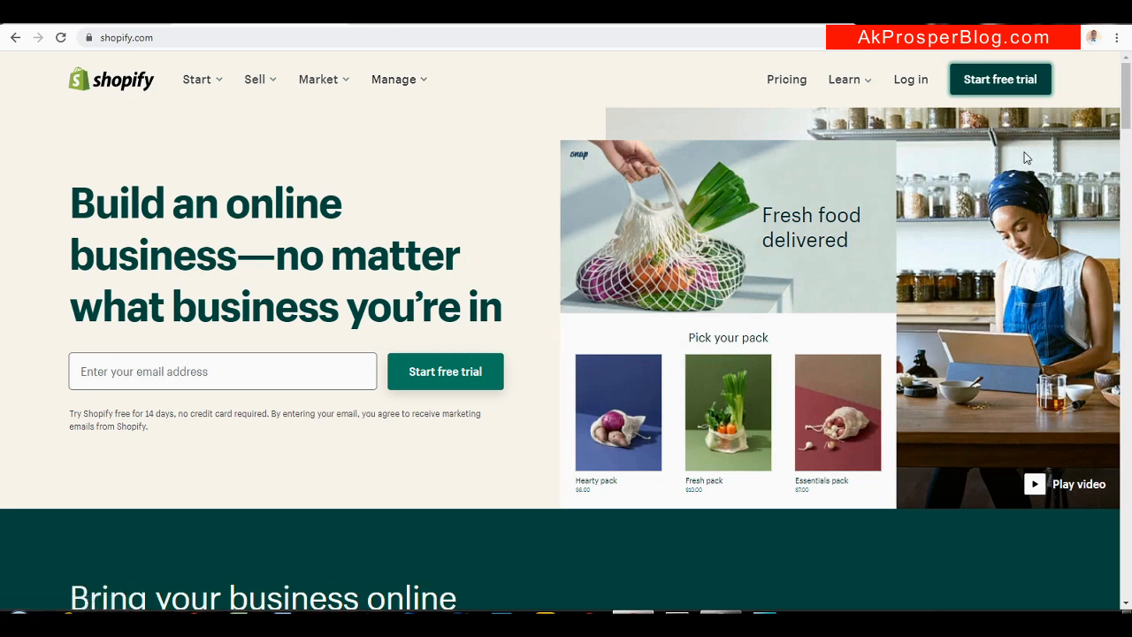
# Open the free 14-day trial form and enter the account's Gmail address
pyautogui.click(1008, 80)
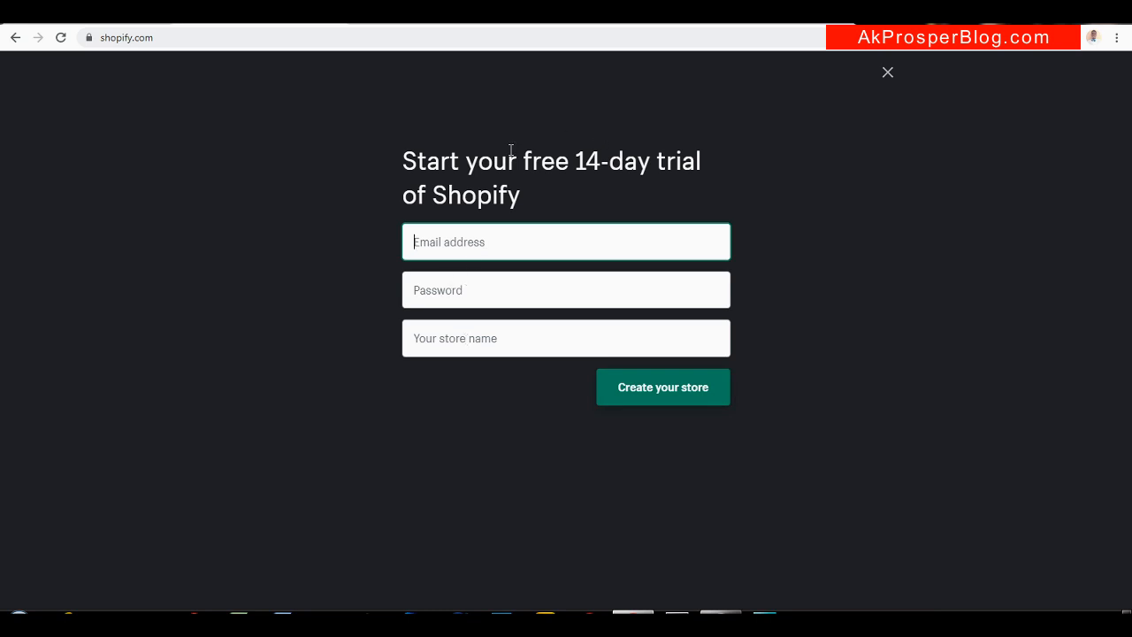
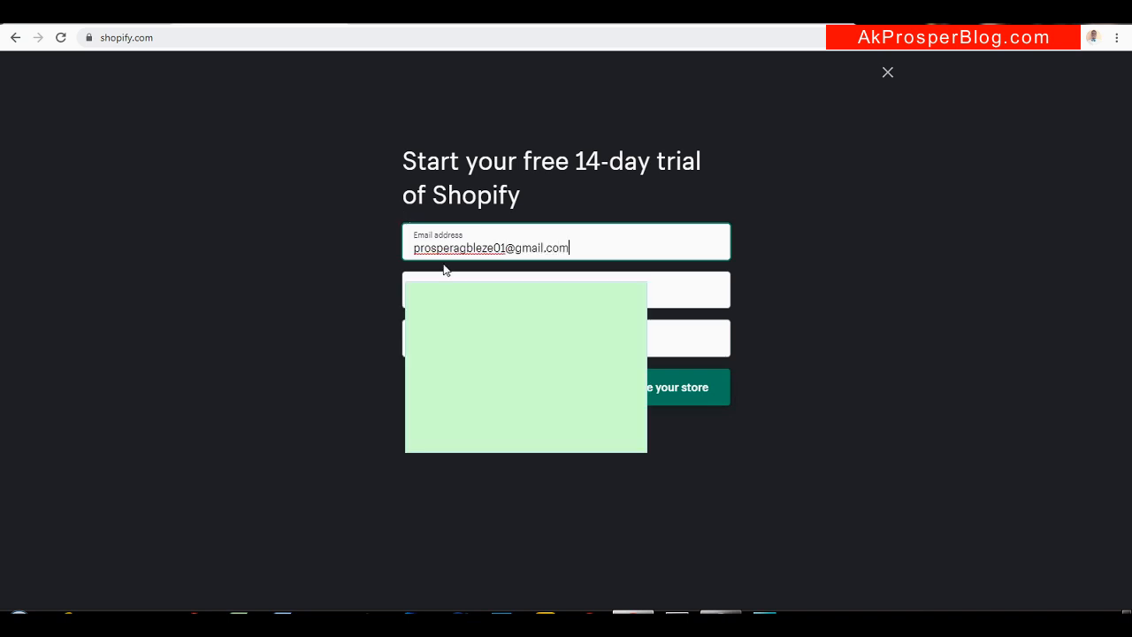
# Fill the password with the browser's saved suggestion, then select the store name field
pyautogui.click(525, 295)
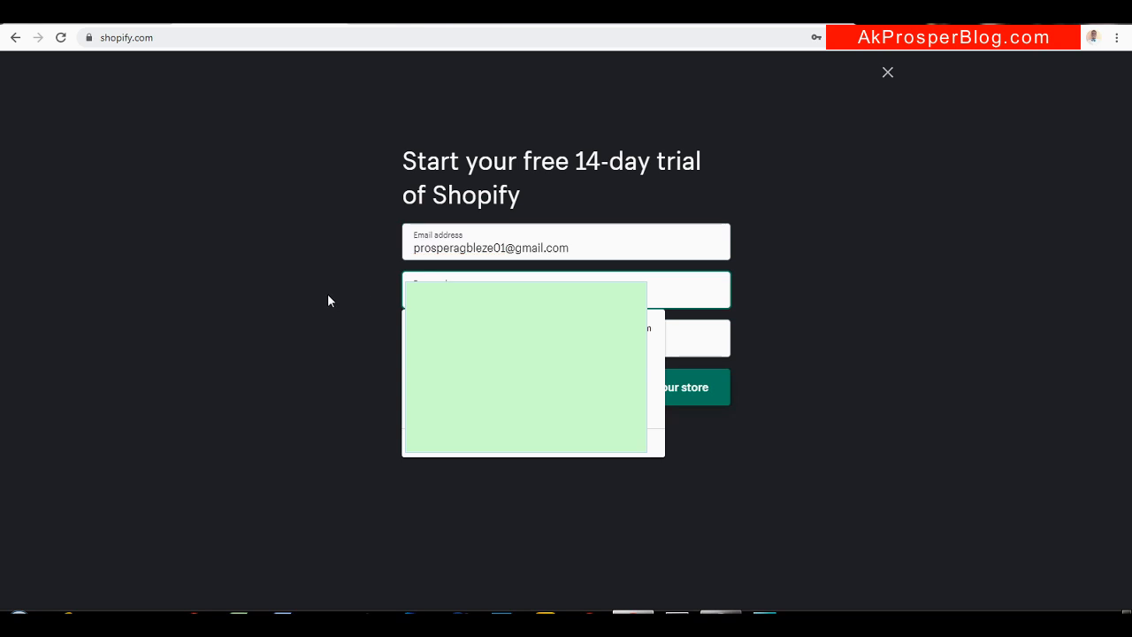
pyautogui.click(537, 338)
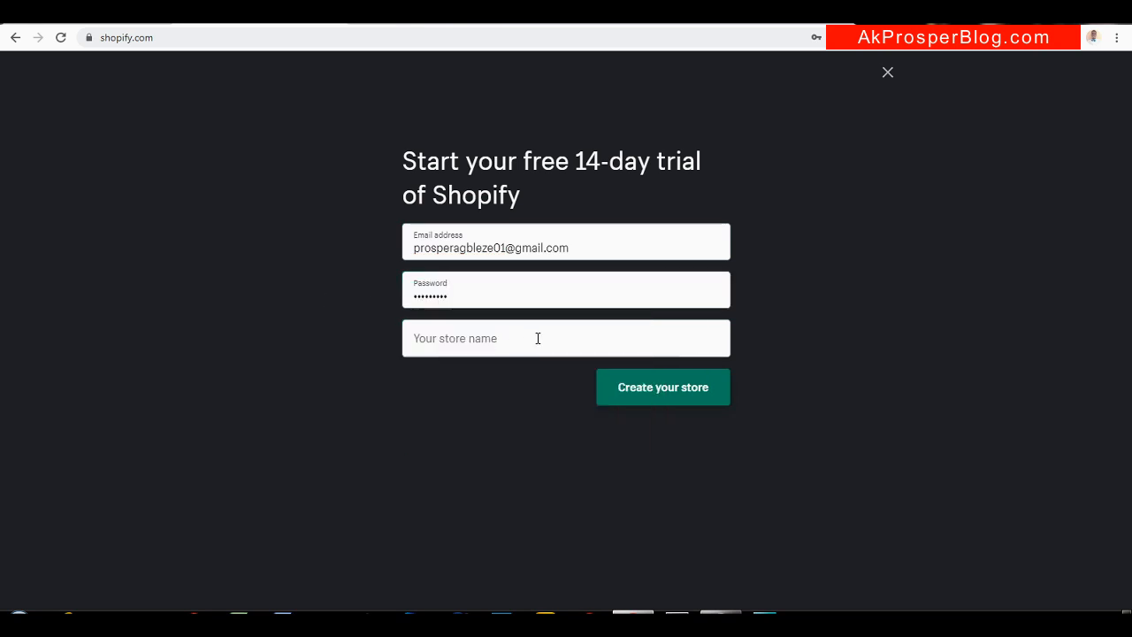
pyautogui.click(538, 338)
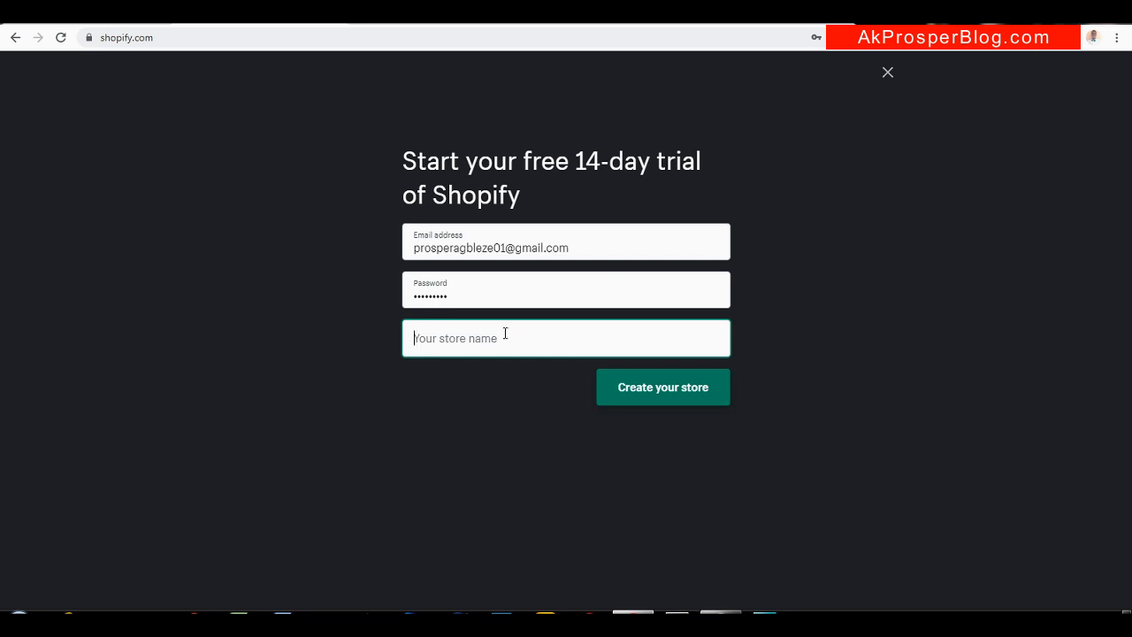
# Try the store names 'Just kitchen ware1' and 'Just kitchen ware', which are rejected as taken
pyautogui.write('Just')
pyautogui.write(' ki')
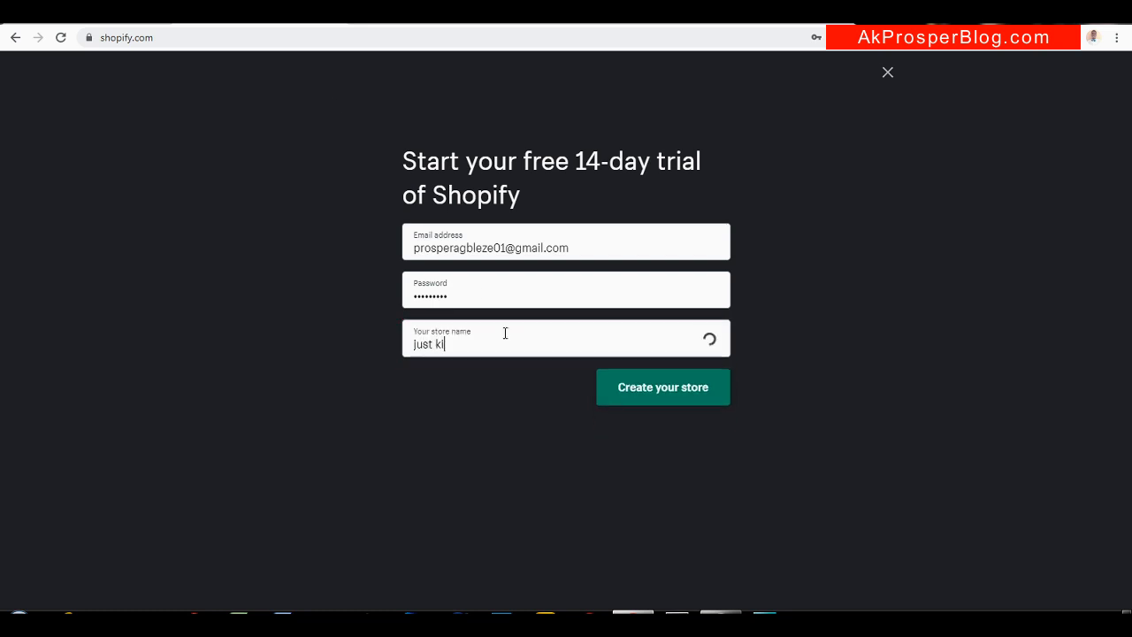
pyautogui.write('tchen are')
pyautogui.press('BackSpace')
pyautogui.press('BackSpace')
pyautogui.press('BackSpace')
pyautogui.write('a')
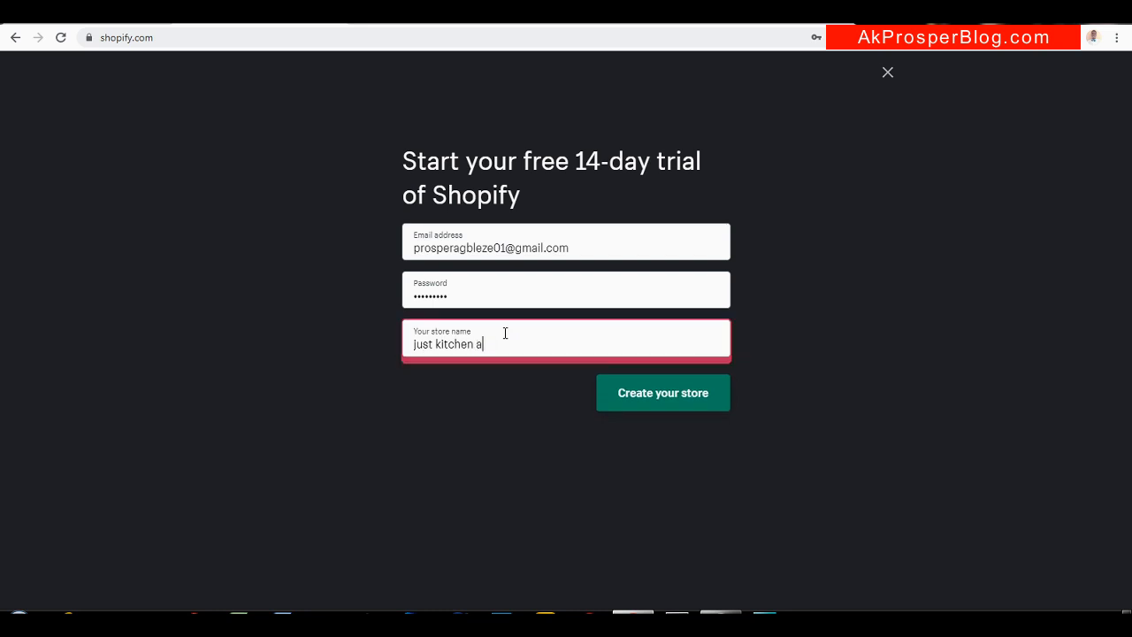
pyautogui.press('BackSpace')
pyautogui.write('ware')
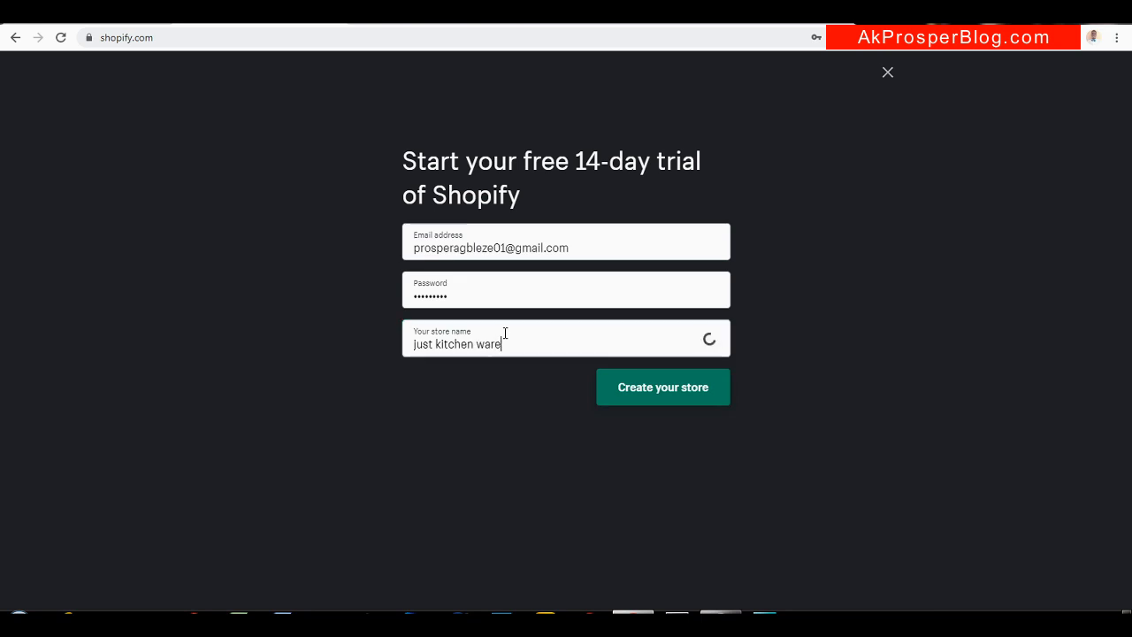
pyautogui.write('1')
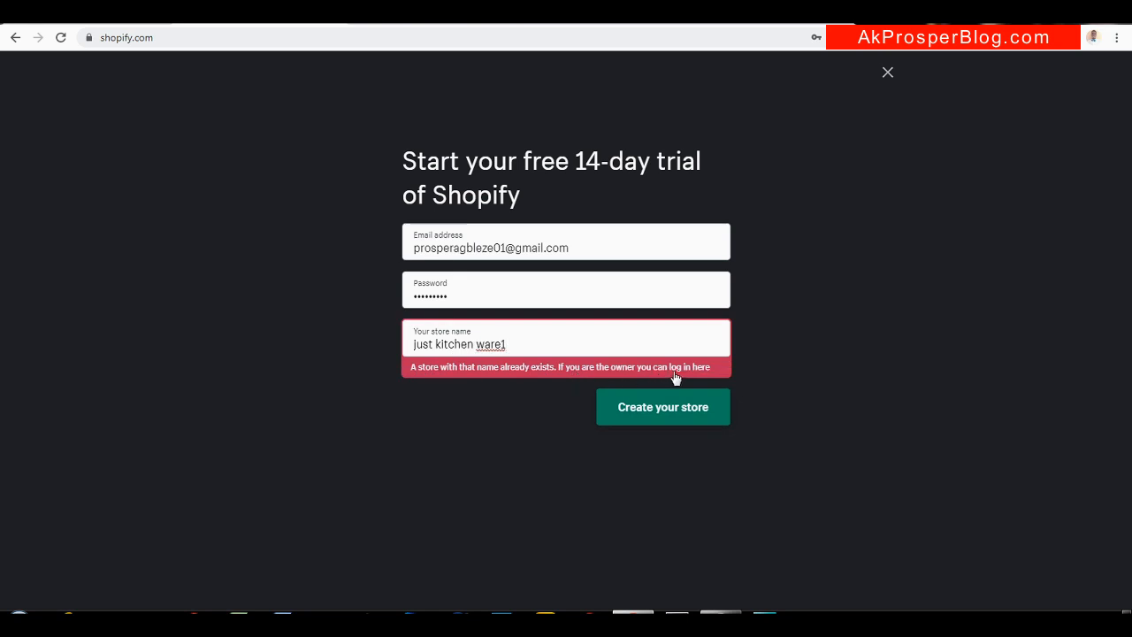
pyautogui.tripleClick(518, 342)
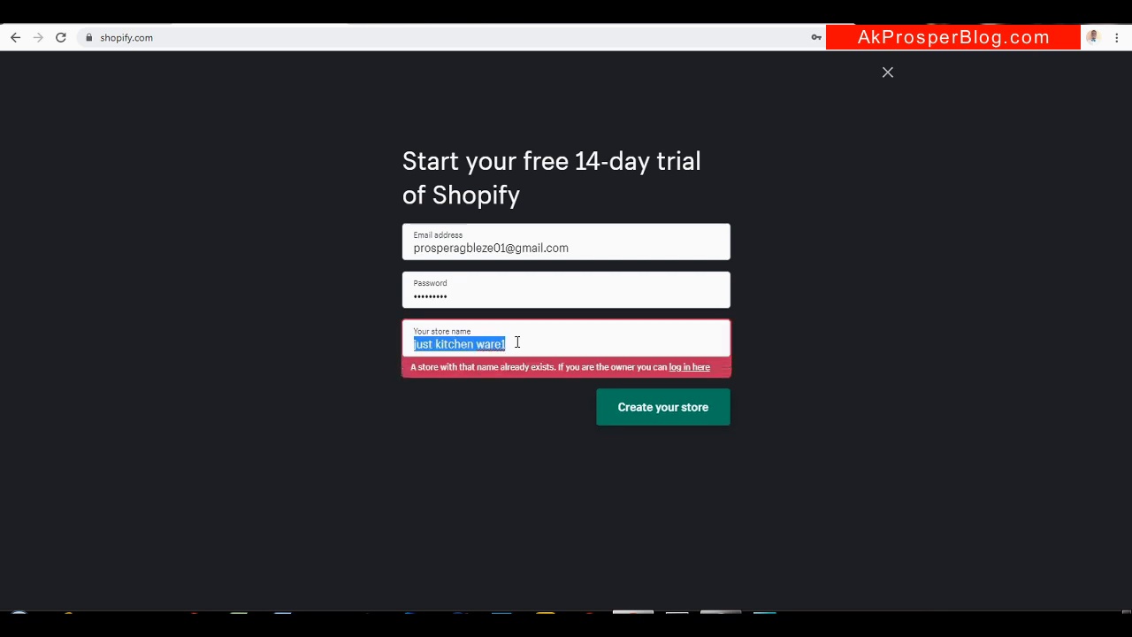
pyautogui.write('kitchen are')
pyautogui.press('BackSpace')
pyautogui.press('BackSpace')
pyautogui.press('BackSpace')
pyautogui.write('ware')
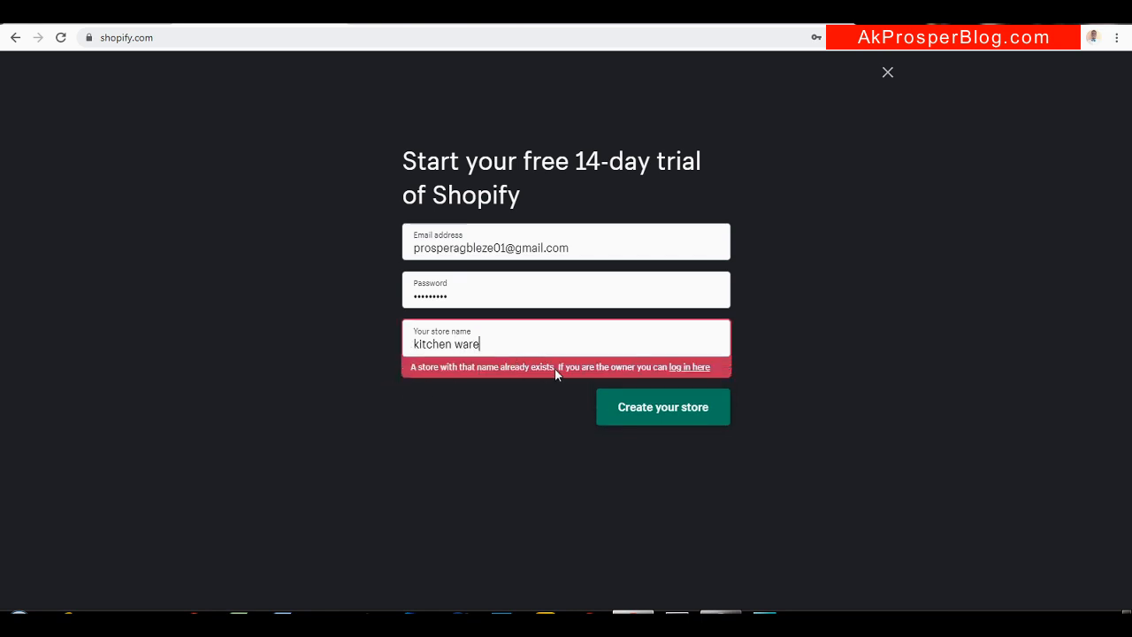
# Change the store name to Just Kitchen Ware2 and create the store
pyautogui.tripleClick(514, 336)
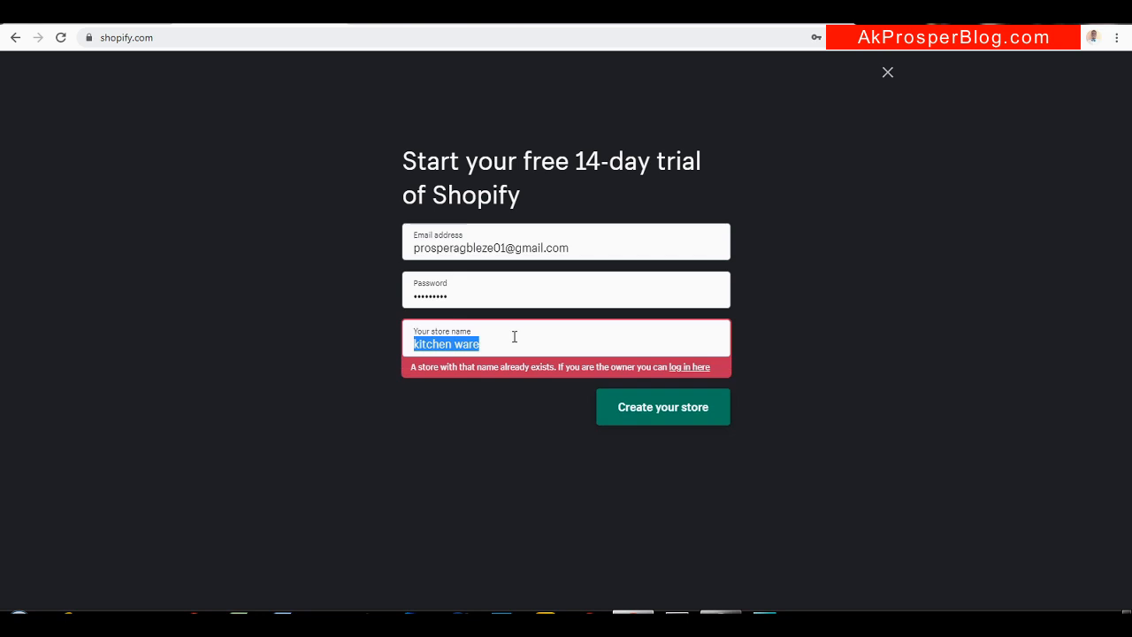
pyautogui.press('BackSpace')
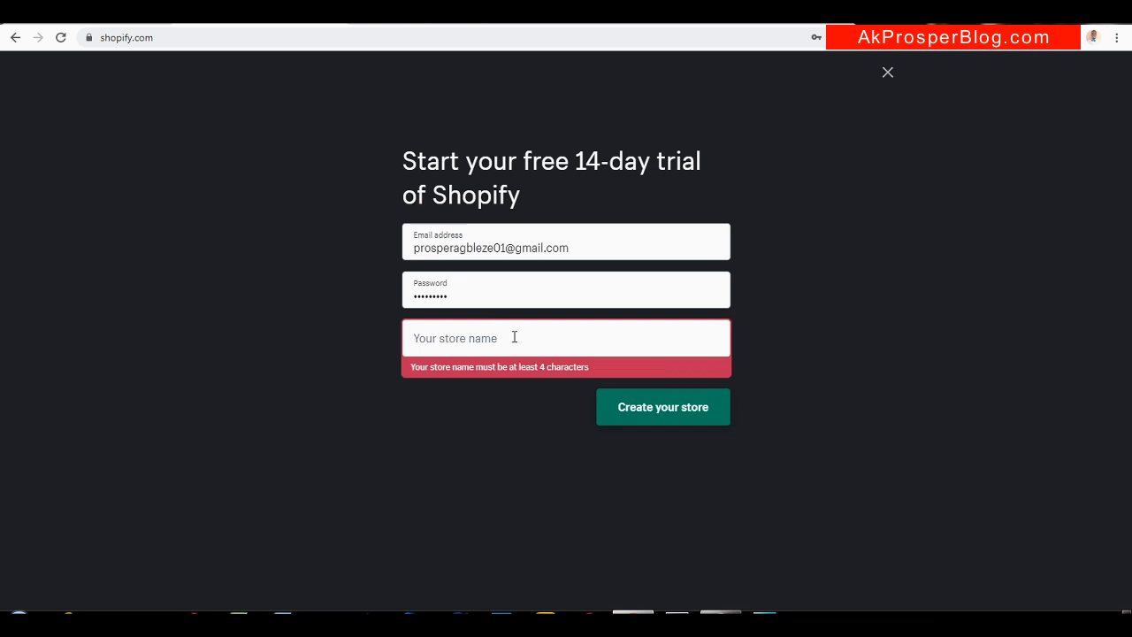
pyautogui.write('k')
pyautogui.press('BackSpace')
pyautogui.write('Shop Kitchen Ware')
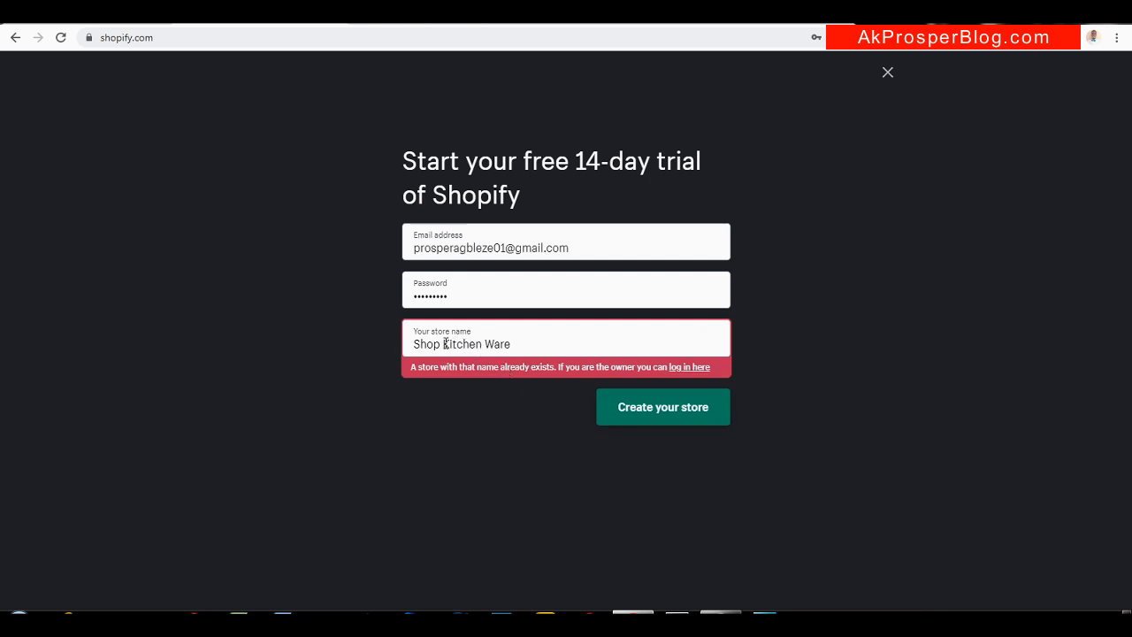
pyautogui.moveTo(440, 344); pyautogui.dragTo(273, 367)
pyautogui.write('Just')
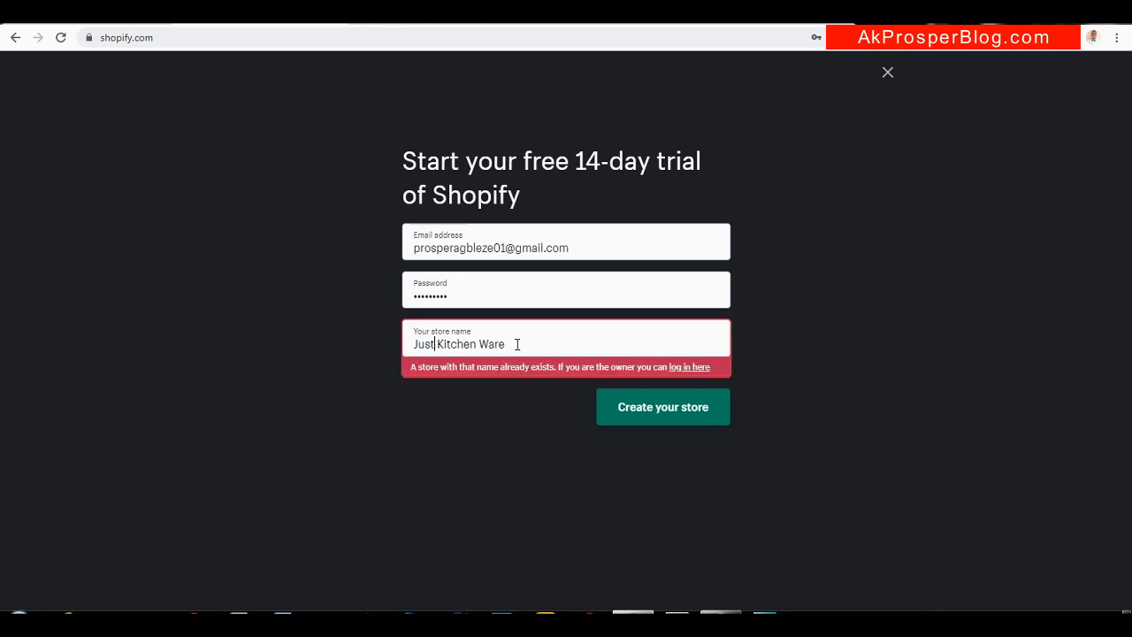
pyautogui.write('2')
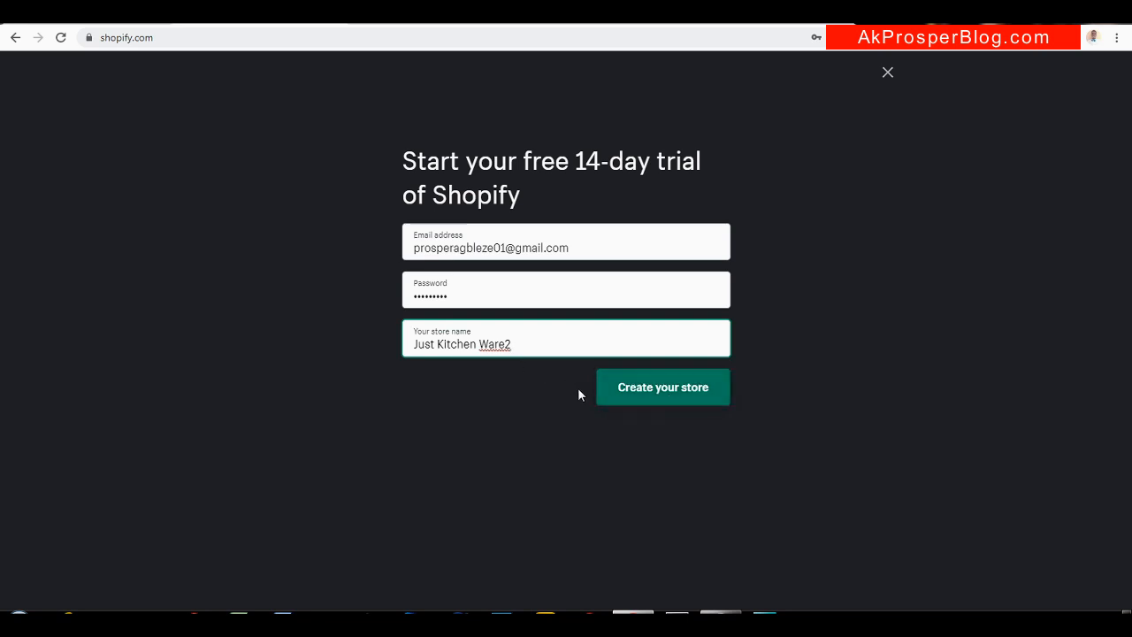
pyautogui.click(677, 399)
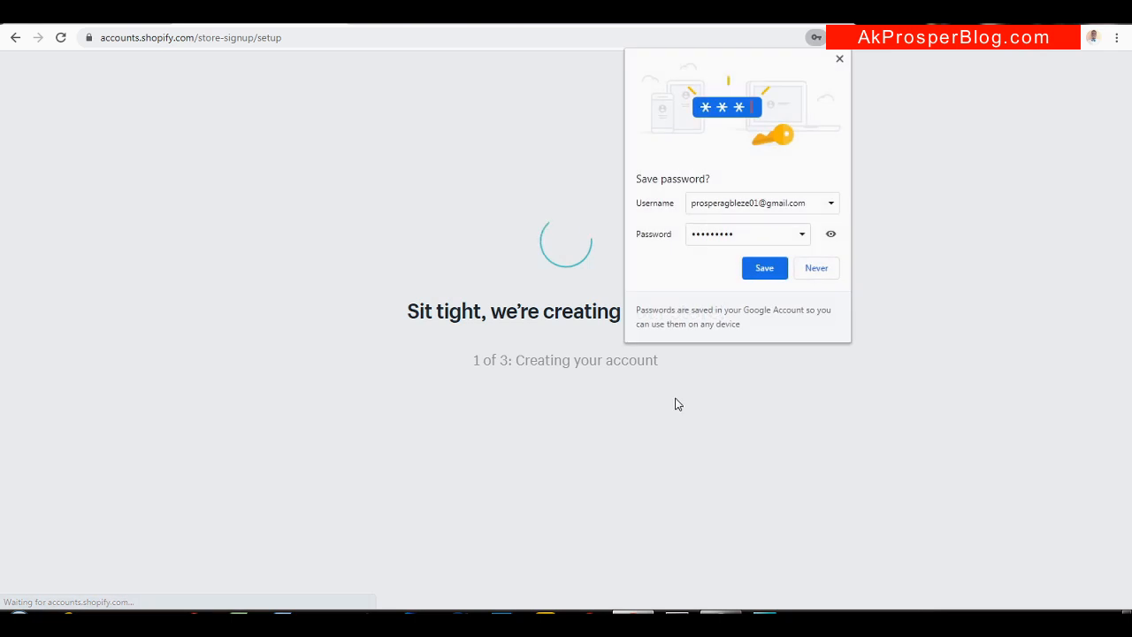
# Dismiss Chrome's save-password prompt while the store finishes setting up
pyautogui.click(839, 58)
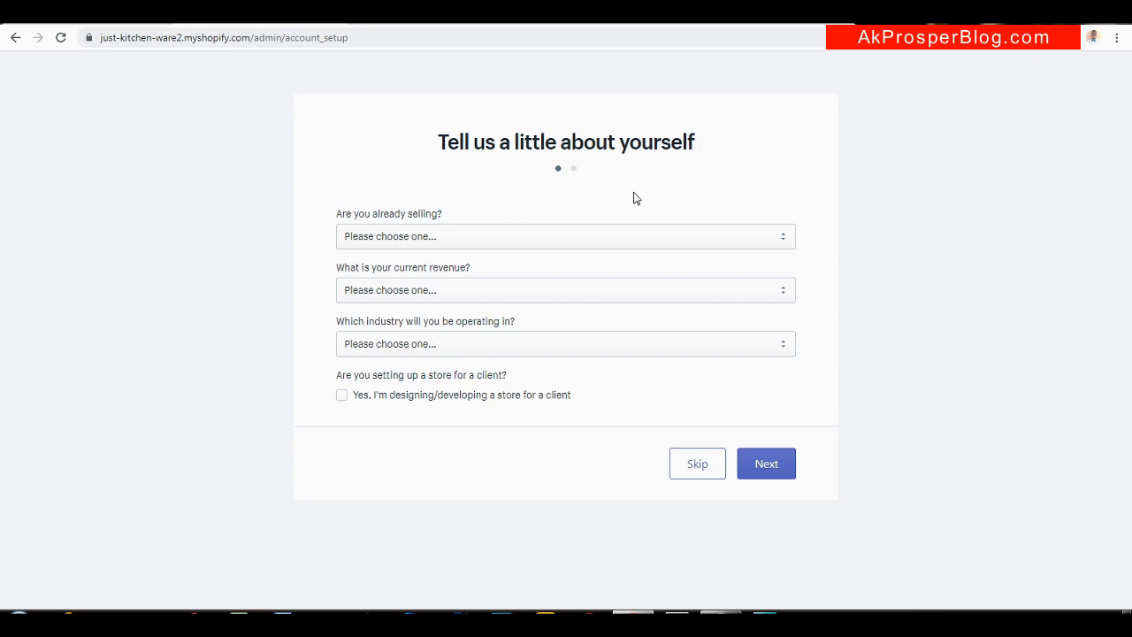
# Skip the about-yourself questions, complete the business address and phone details, and enter the store admin
pyautogui.click(701, 465)
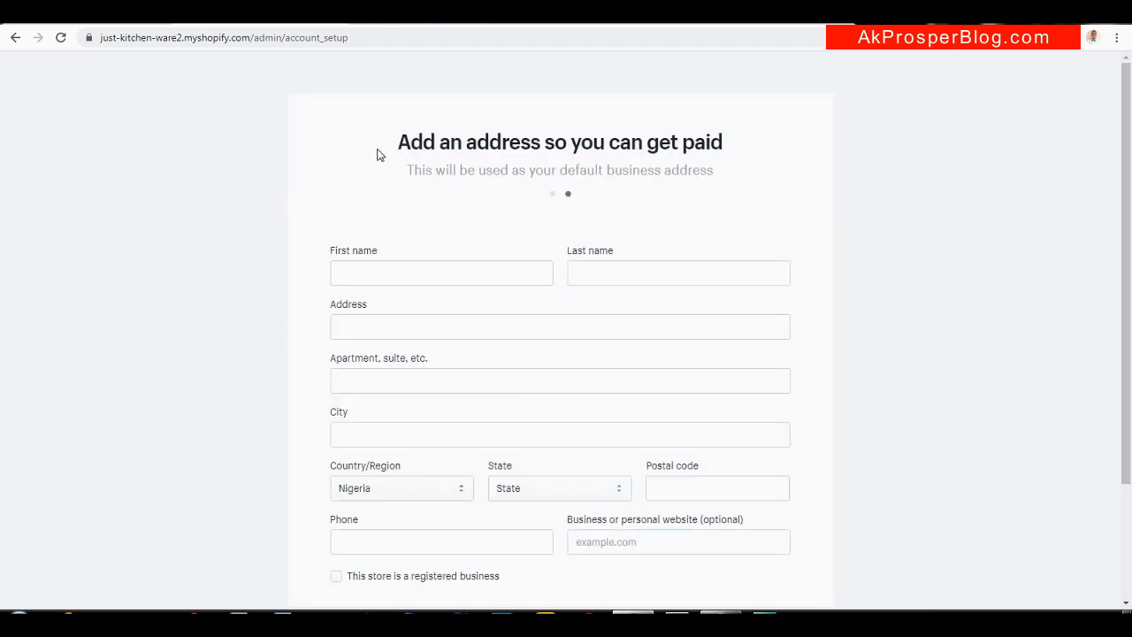
pyautogui.moveTo(1126, 232); pyautogui.dragTo(1129, 300)
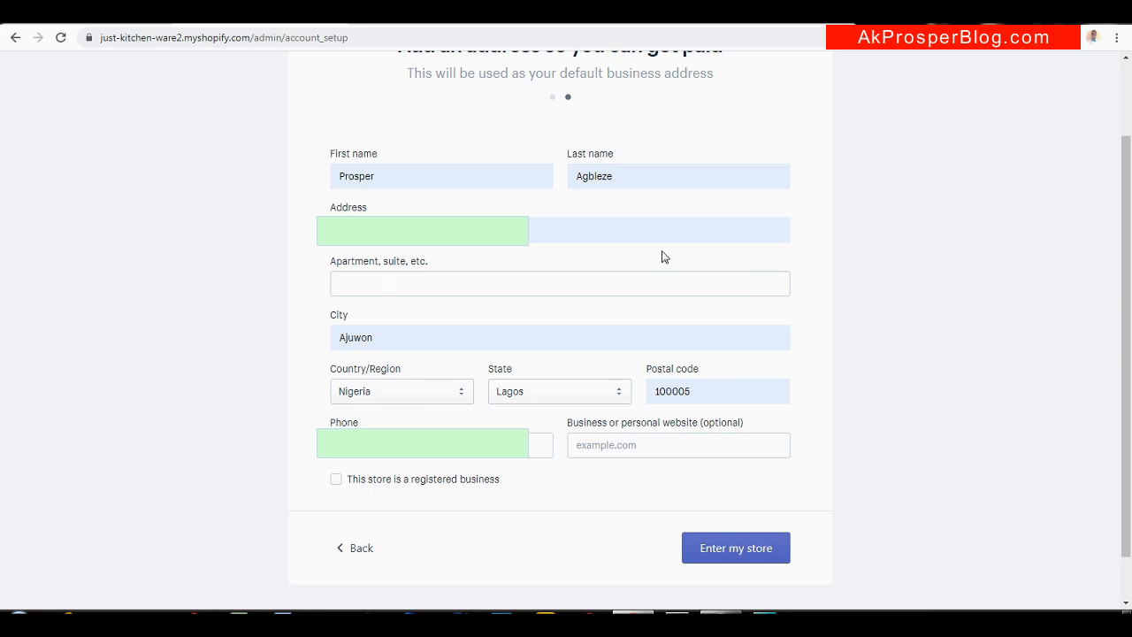
pyautogui.click(747, 563)
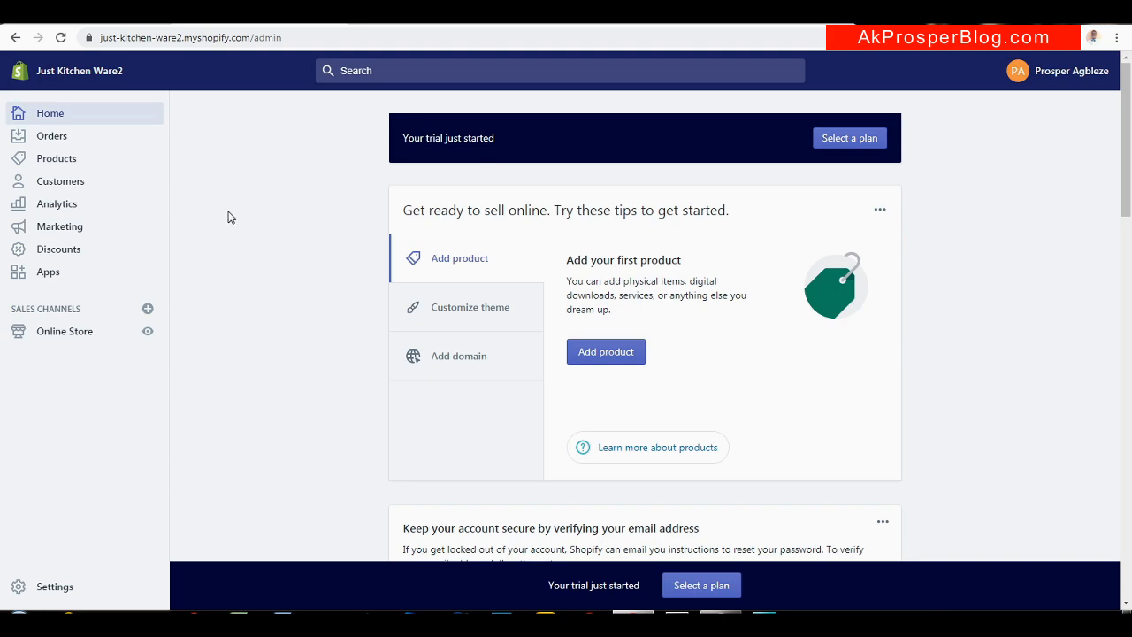
# Read the theme instructions in the blog tutorial, then return to the Just Kitchen Ware2 admin
pyautogui.click(115, 14)
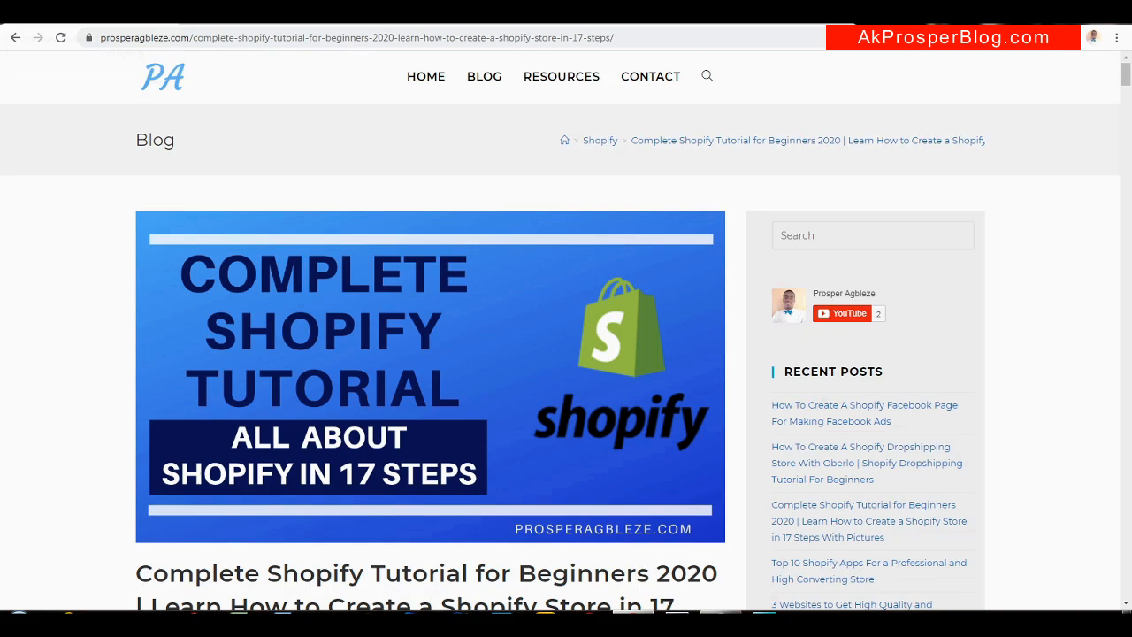
pyautogui.moveTo(1127, 75); pyautogui.dragTo(1124, 168)
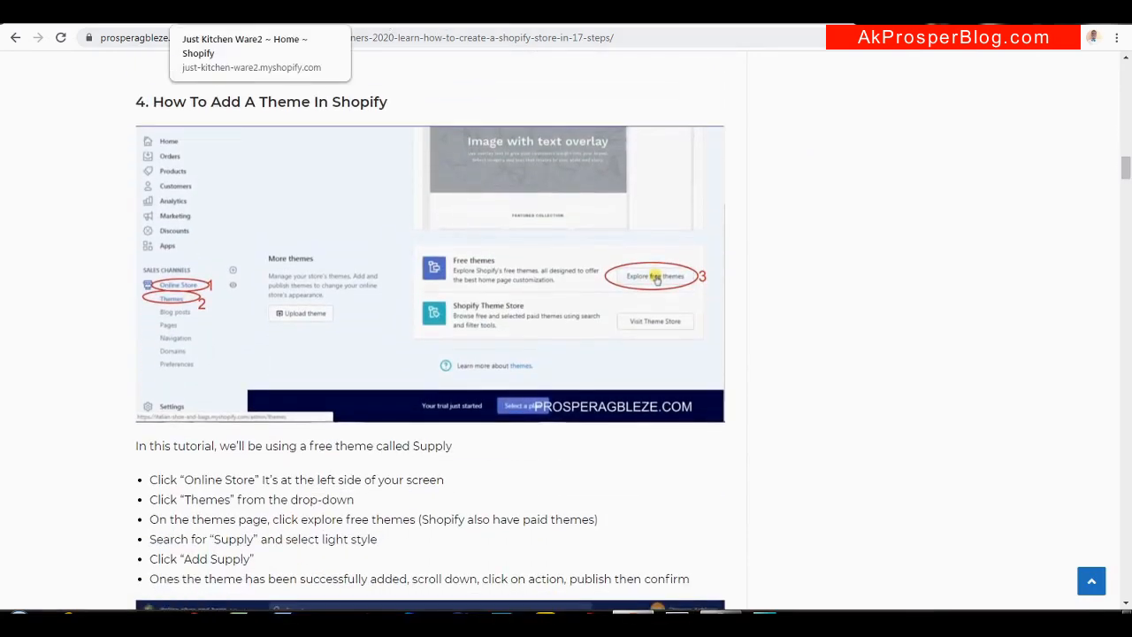
pyautogui.click(238, 13)
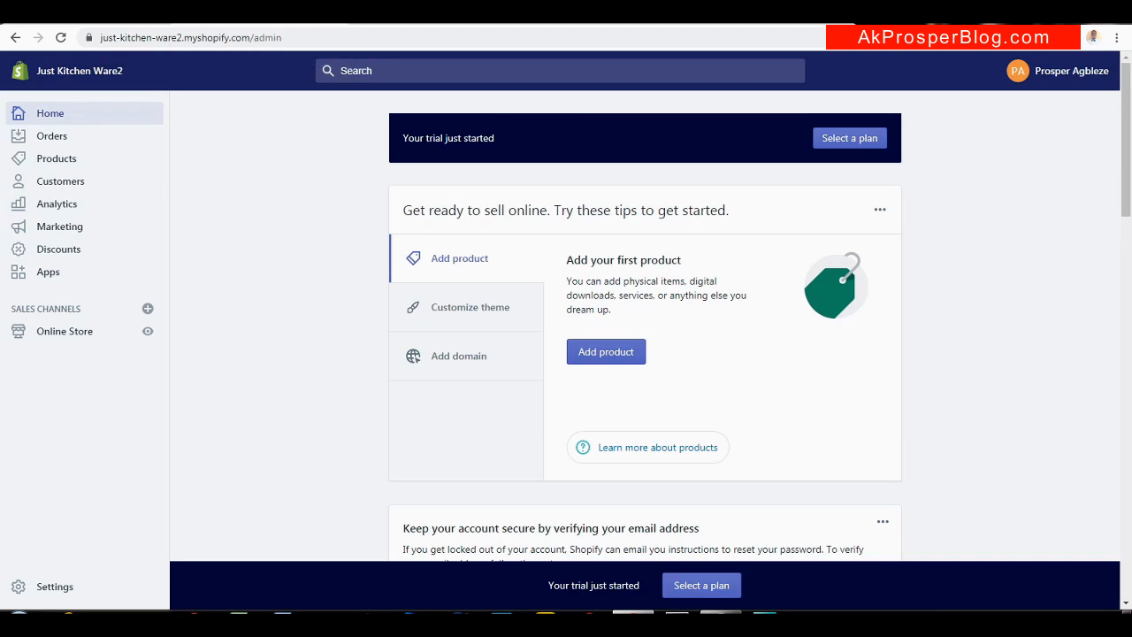
# Go to Online Store > Themes and open the free themes gallery
pyautogui.click(62, 334)
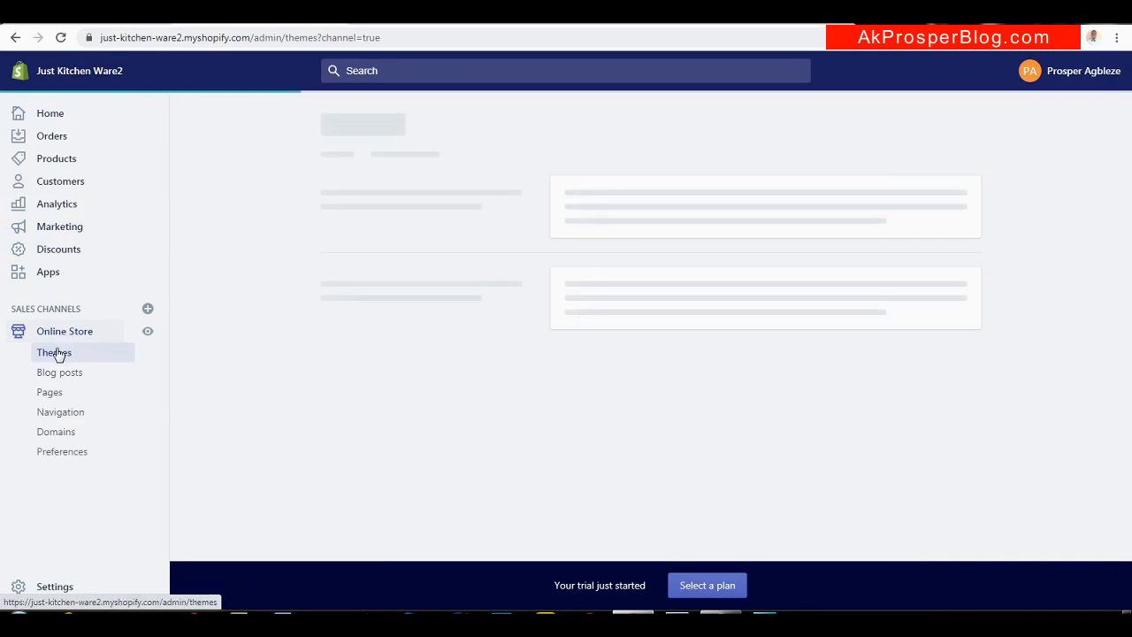
pyautogui.click(55, 352)
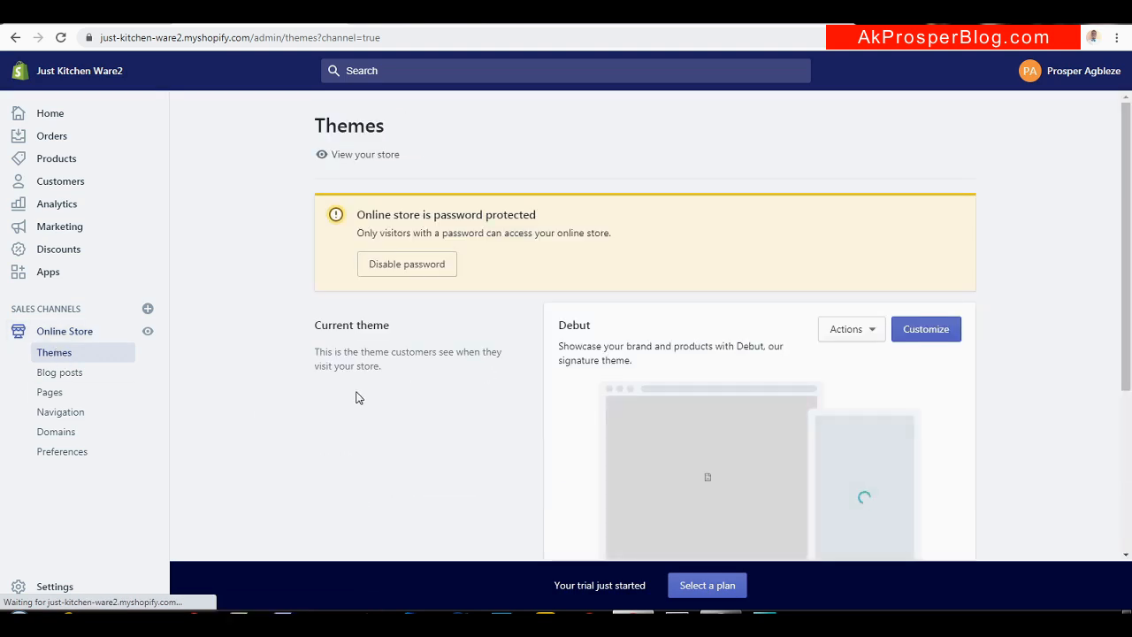
pyautogui.moveTo(1130, 277); pyautogui.dragTo(1123, 458)
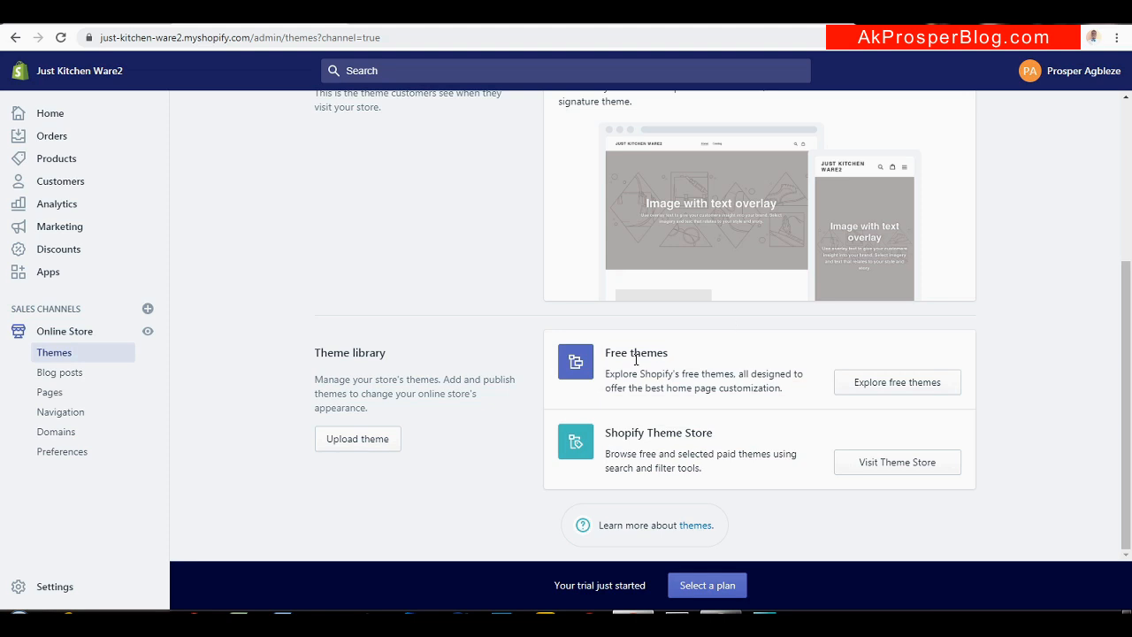
pyautogui.click(891, 392)
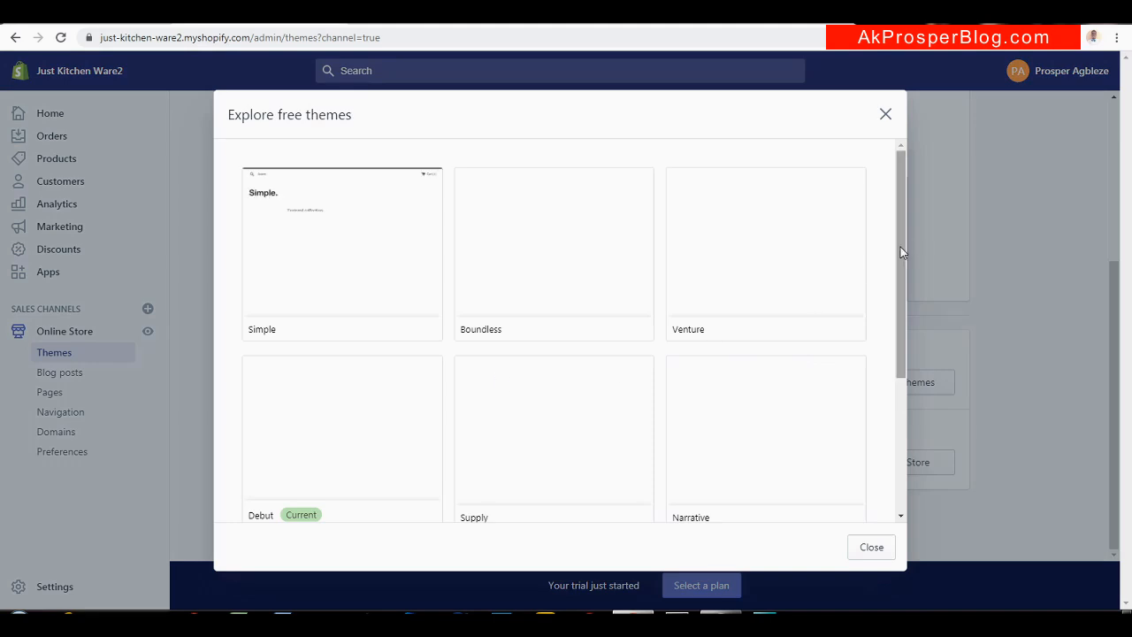
# Open the Supply theme, compare its Blue and Light styles, and add Light to the theme library
pyautogui.moveTo(898, 253); pyautogui.dragTo(896, 384)
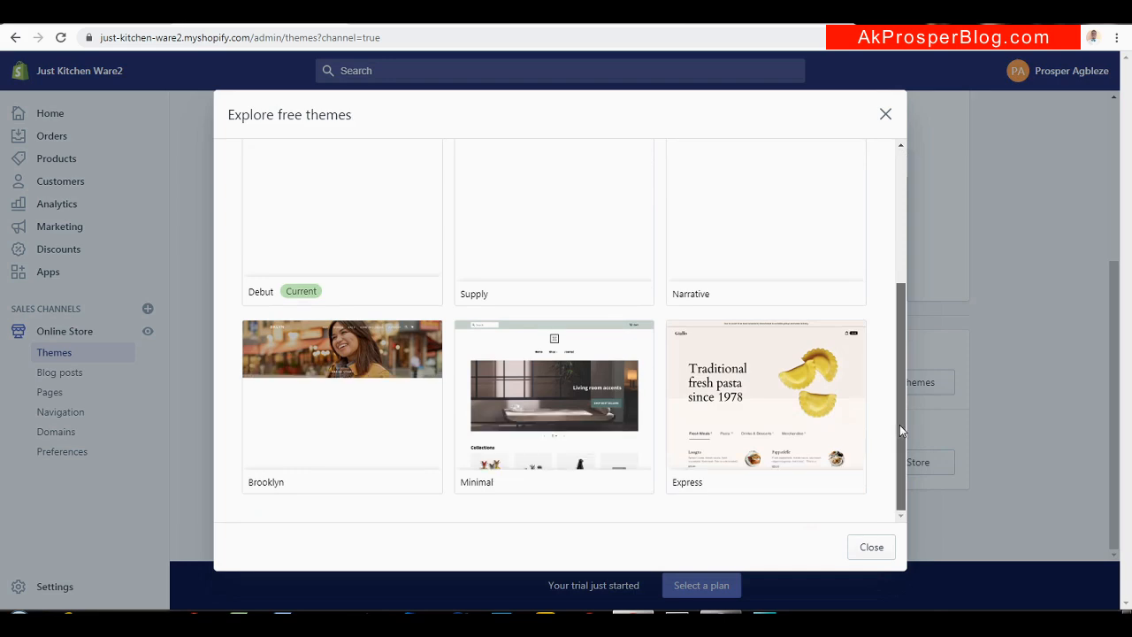
pyautogui.moveTo(899, 424); pyautogui.dragTo(895, 387)
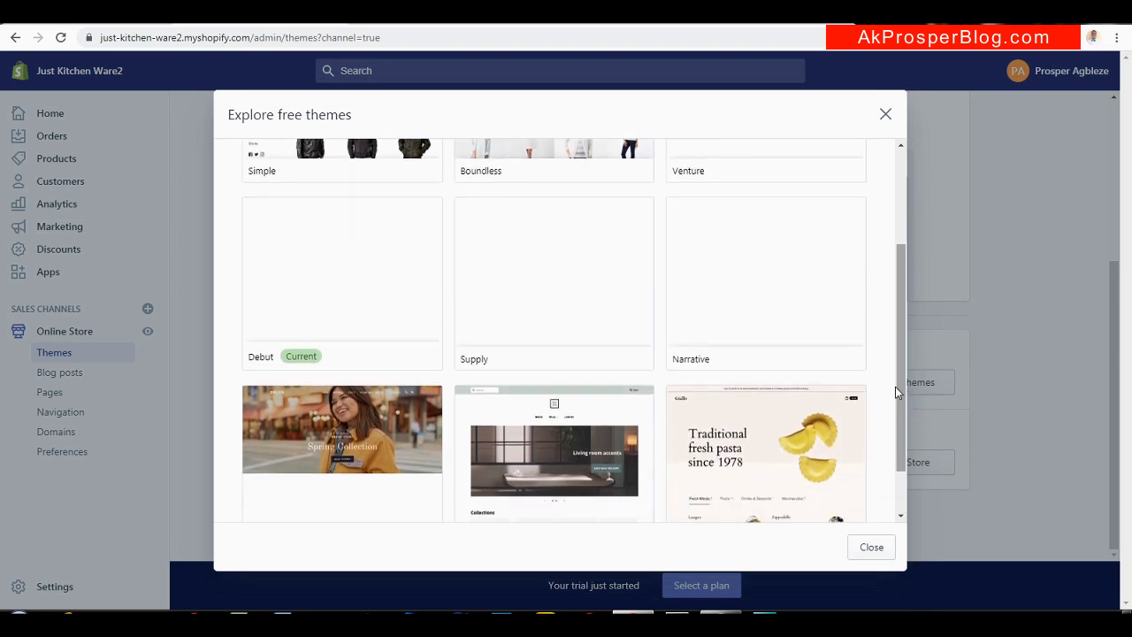
pyautogui.click(534, 299)
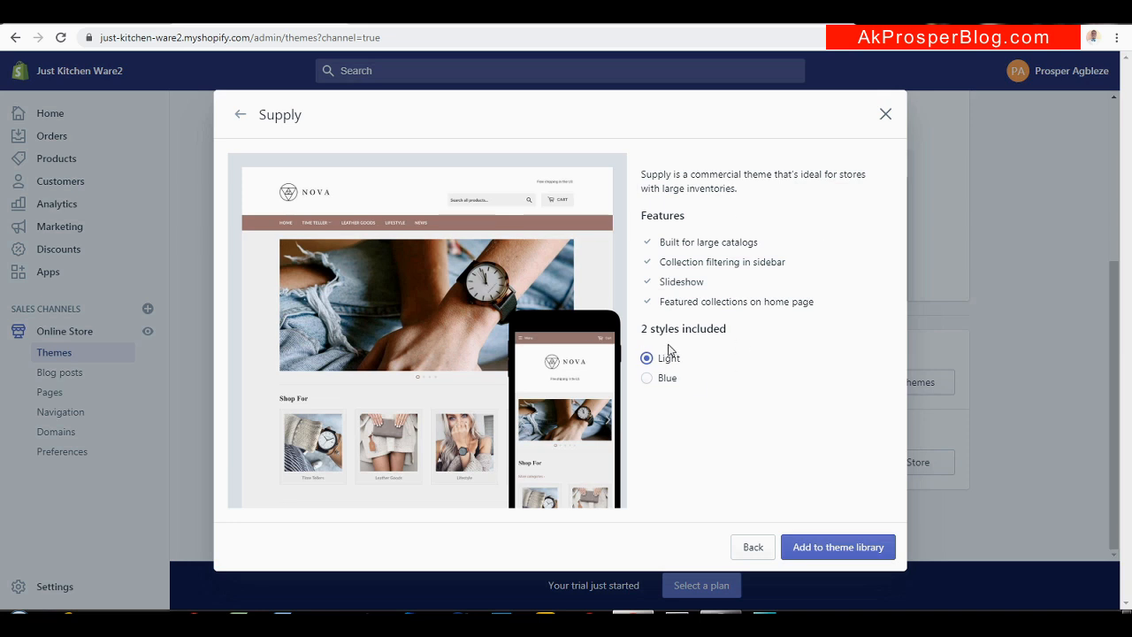
pyautogui.click(648, 377)
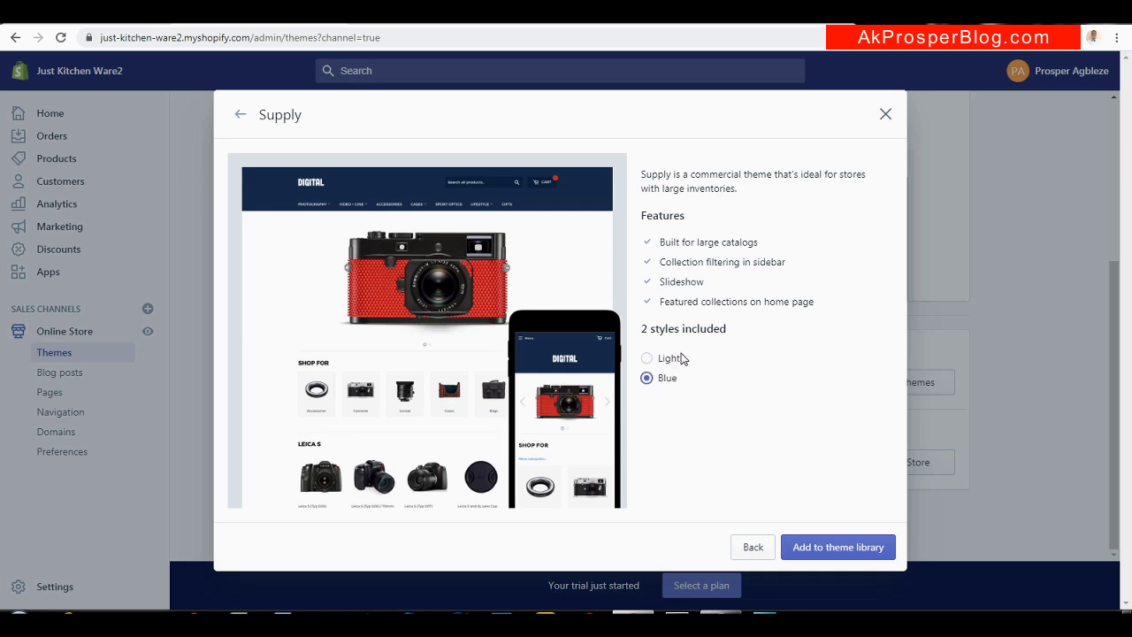
pyautogui.click(647, 359)
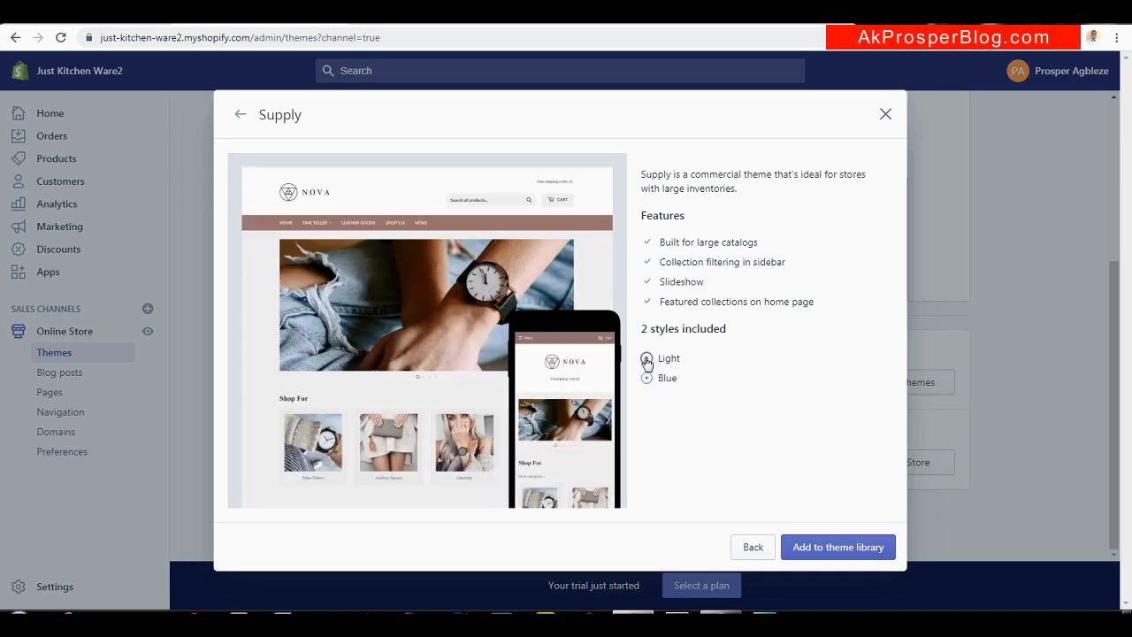
pyautogui.click(854, 548)
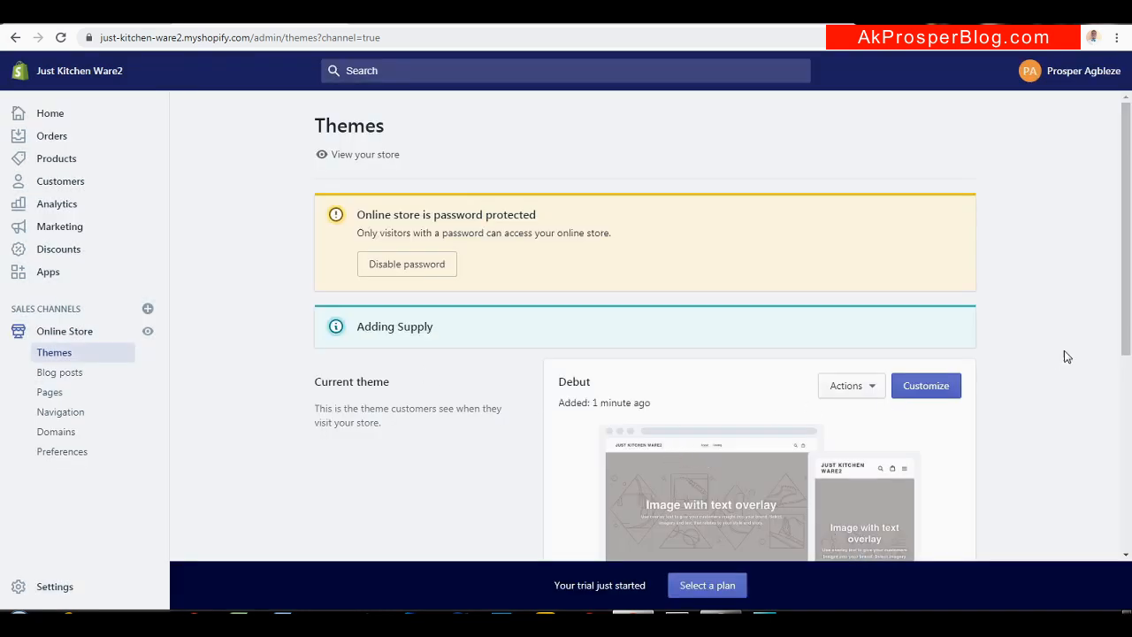
pyautogui.scroll(-2, 1119, 385)
pyautogui.moveTo(1118, 386); pyautogui.dragTo(1112, 450)
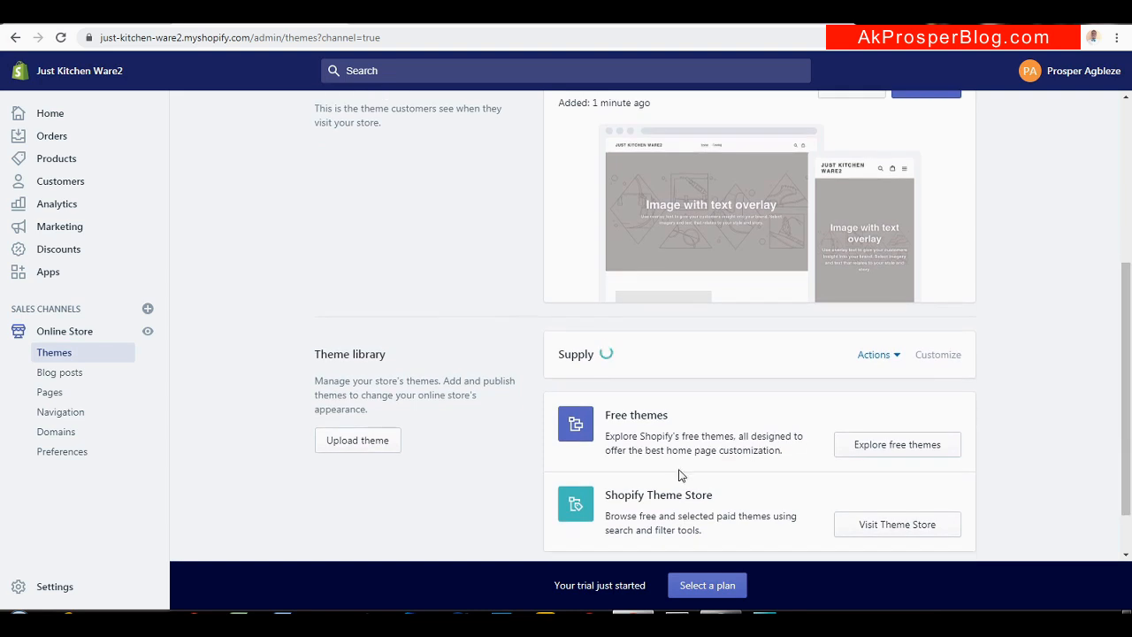
pyautogui.click(898, 354)
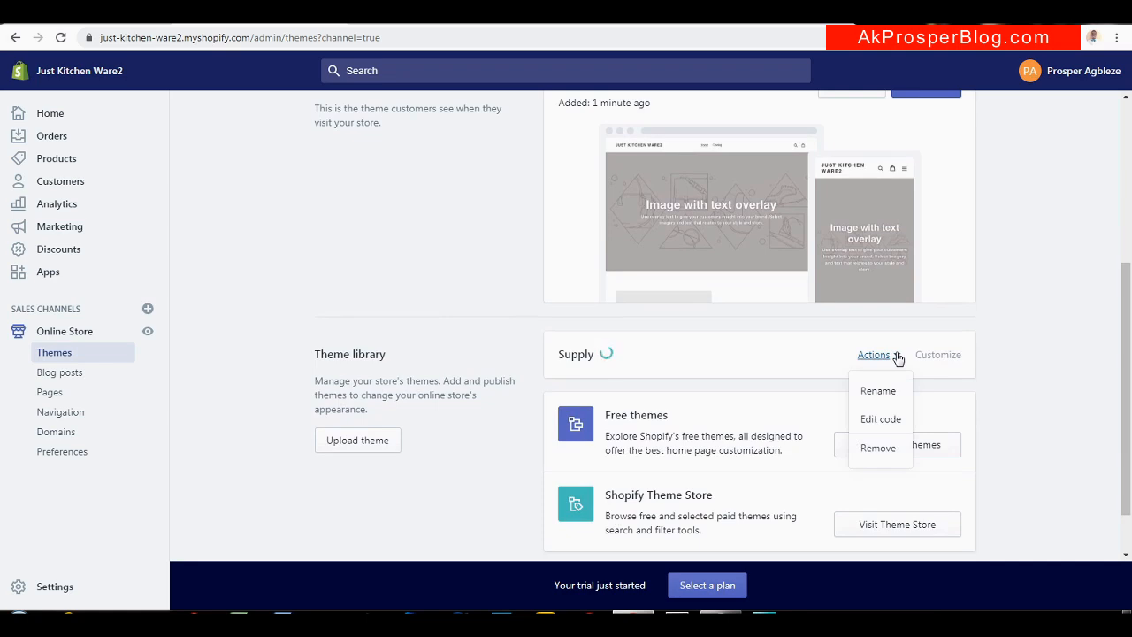
pyautogui.click(805, 354)
pyautogui.moveTo(1128, 358); pyautogui.dragTo(1128, 194)
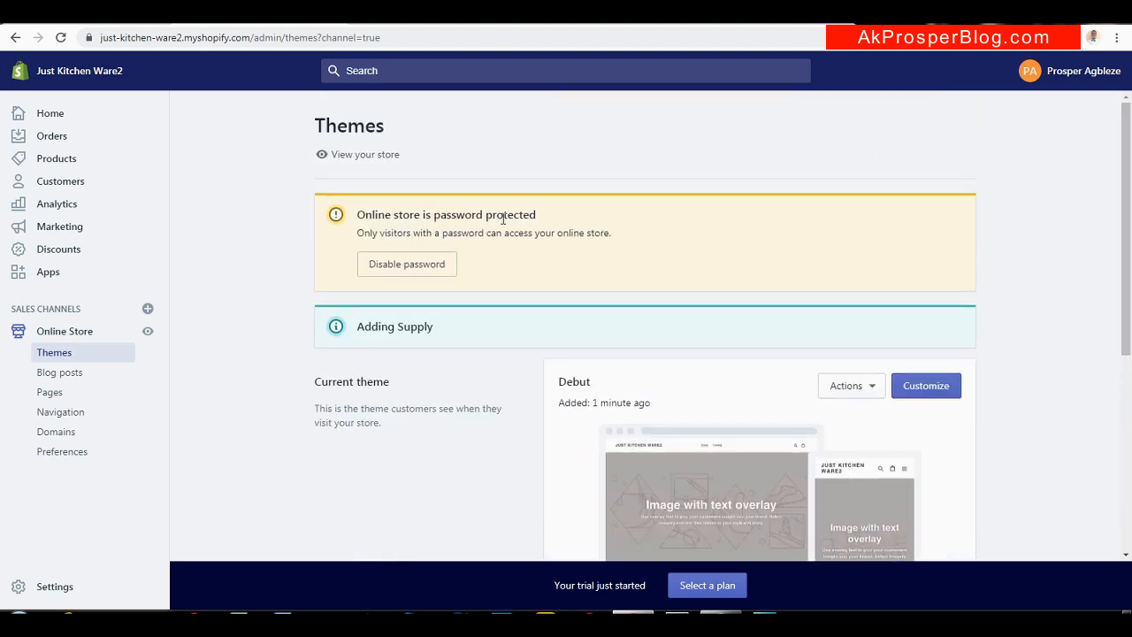
# Open the Just Kitchen Ware2 storefront in a new tab and look through it
pyautogui.rightClick(353, 160)
pyautogui.click(394, 170)
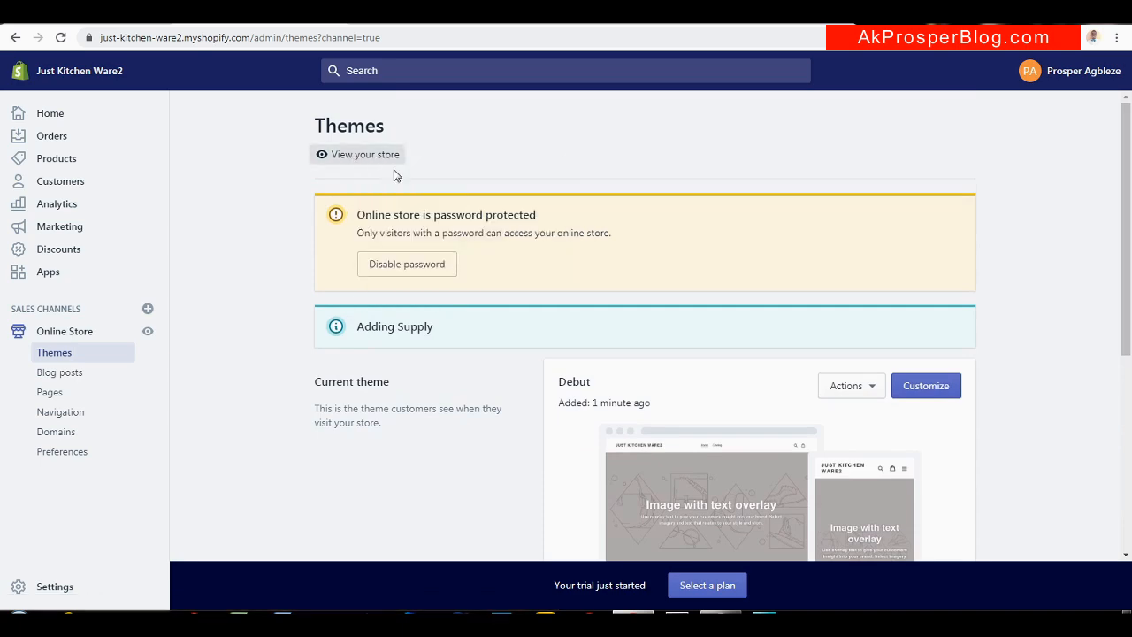
pyautogui.click(411, 26)
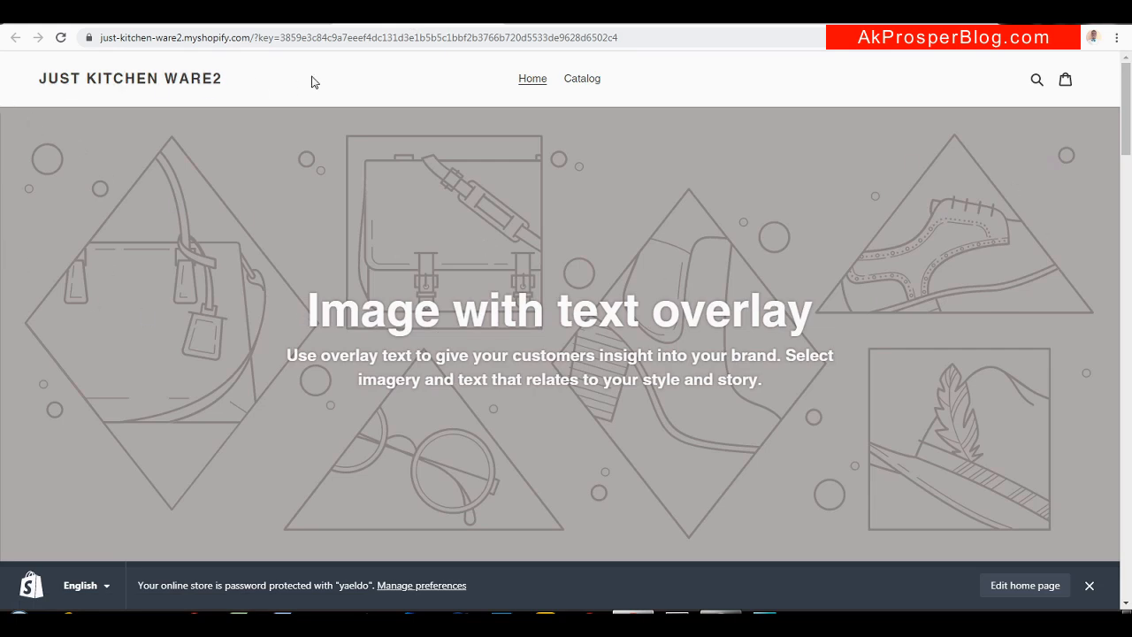
pyautogui.moveTo(1127, 141); pyautogui.dragTo(1119, 115)
# Compare the storefront with Just Kitchen Ware1, then return to the admin Themes page
pyautogui.click(566, 13)
pyautogui.moveTo(1130, 117)
pyautogui.mouseDown()
pyautogui.moveTo(1115, 409)
pyautogui.moveTo(1074, 541)
pyautogui.moveTo(1116, 283)
pyautogui.moveTo(1125, 99)
pyautogui.mouseUp()
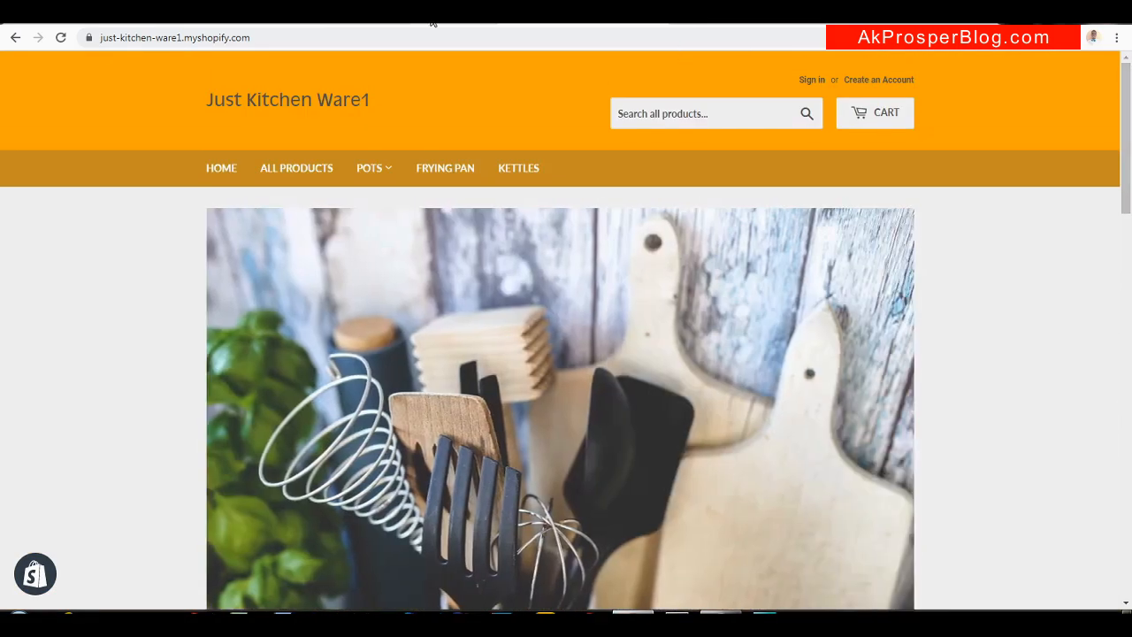
pyautogui.click(433, 19)
pyautogui.click(292, 20)
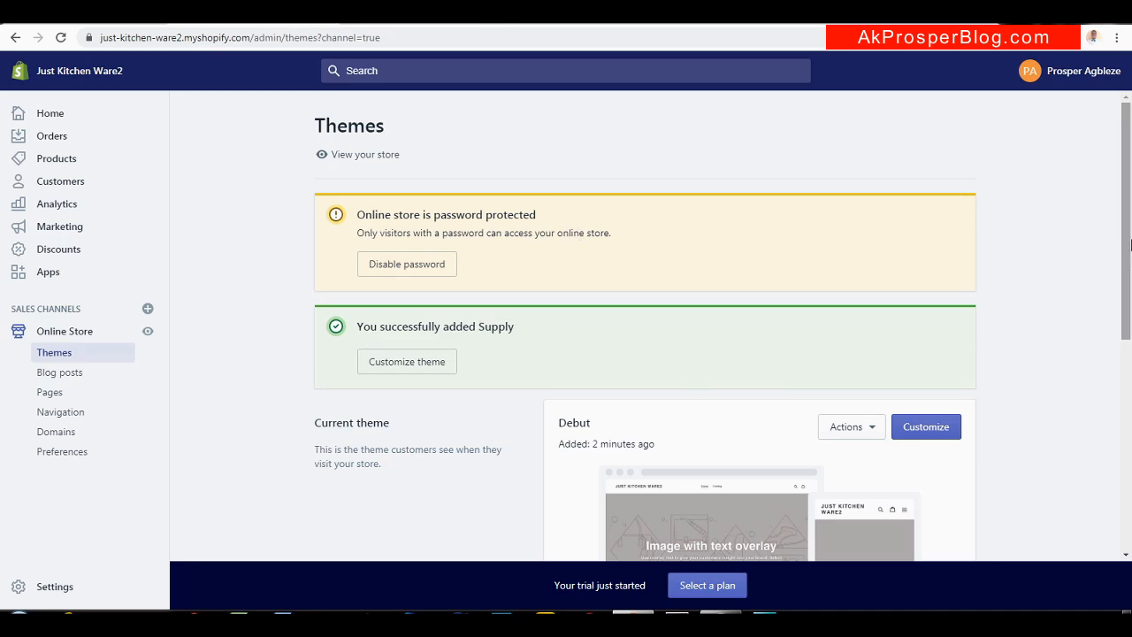
# Publish Supply from the theme library, replacing Debut as the current theme
pyautogui.moveTo(1116, 245); pyautogui.dragTo(1115, 437)
pyautogui.click(885, 323)
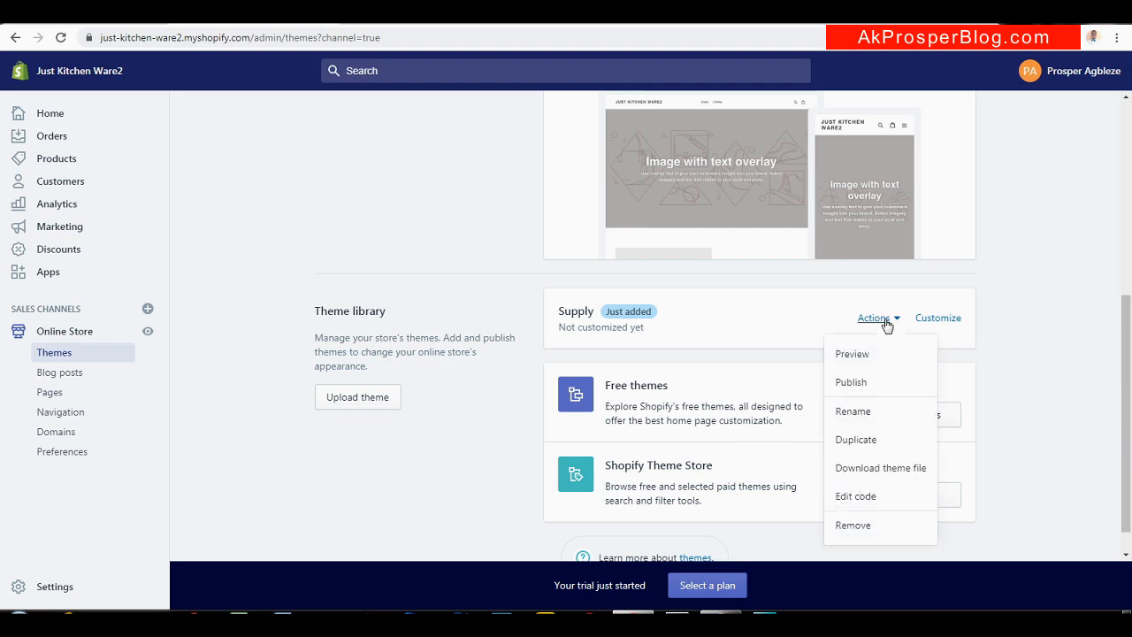
pyautogui.click(852, 382)
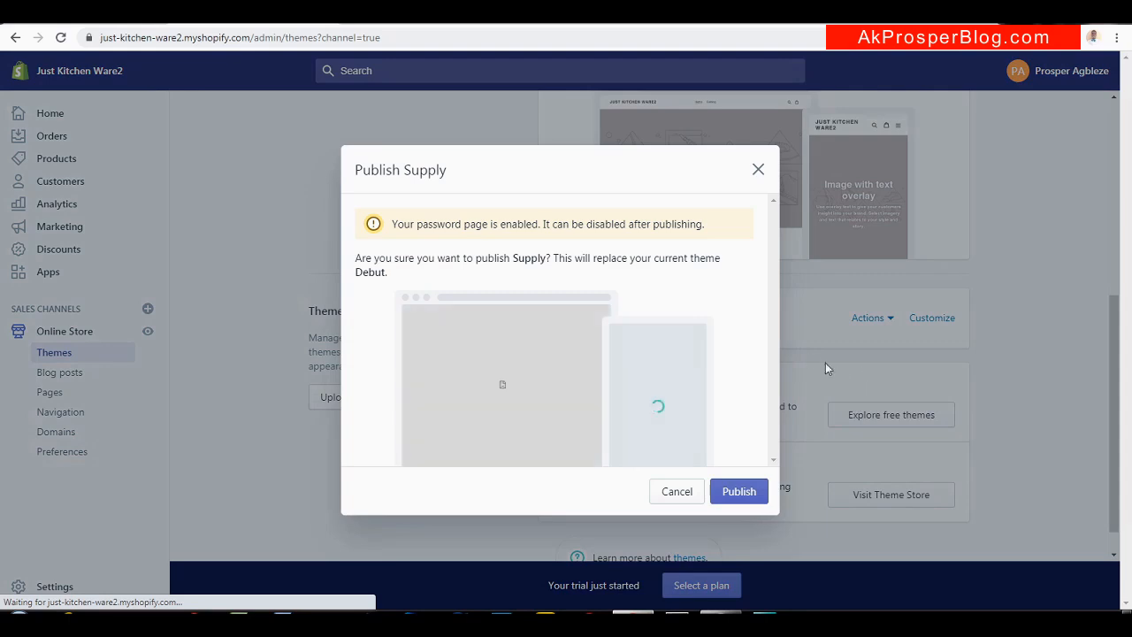
pyautogui.click(739, 491)
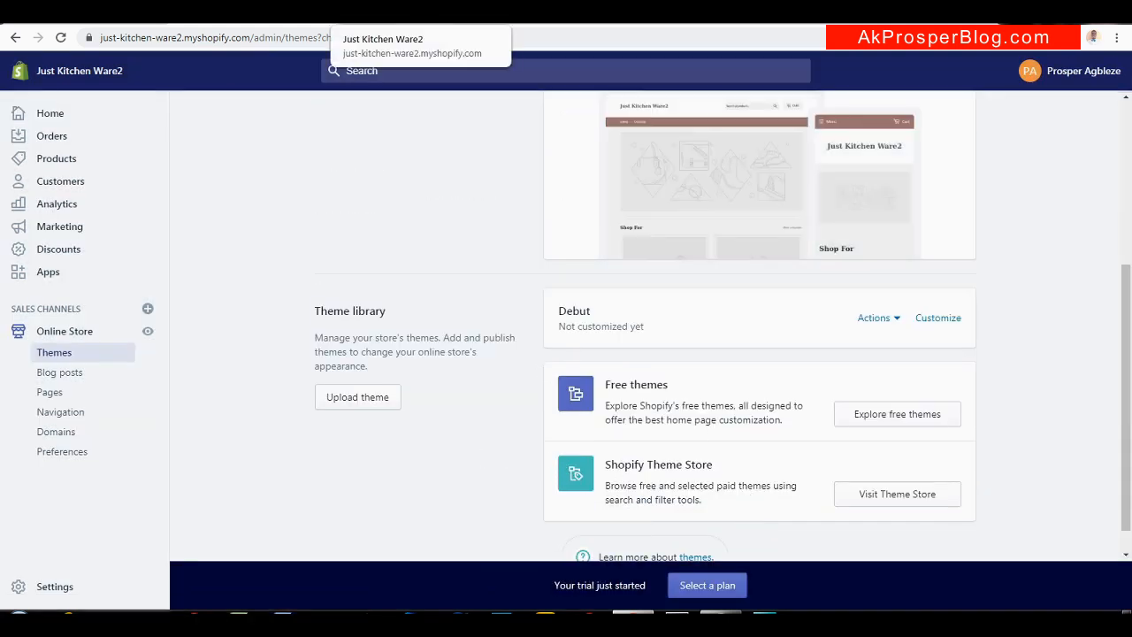
pyautogui.click(408, 12)
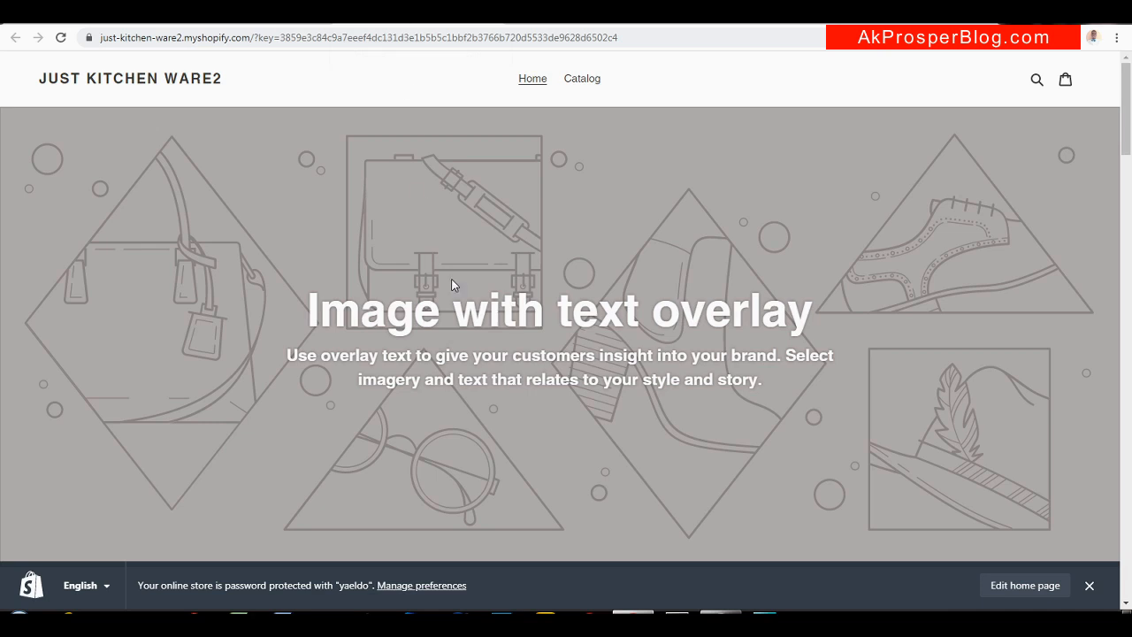
# Reload the Just Kitchen Ware2 storefront to see the Supply look, compare with Ware1, and return to Themes
pyautogui.click(60, 39)
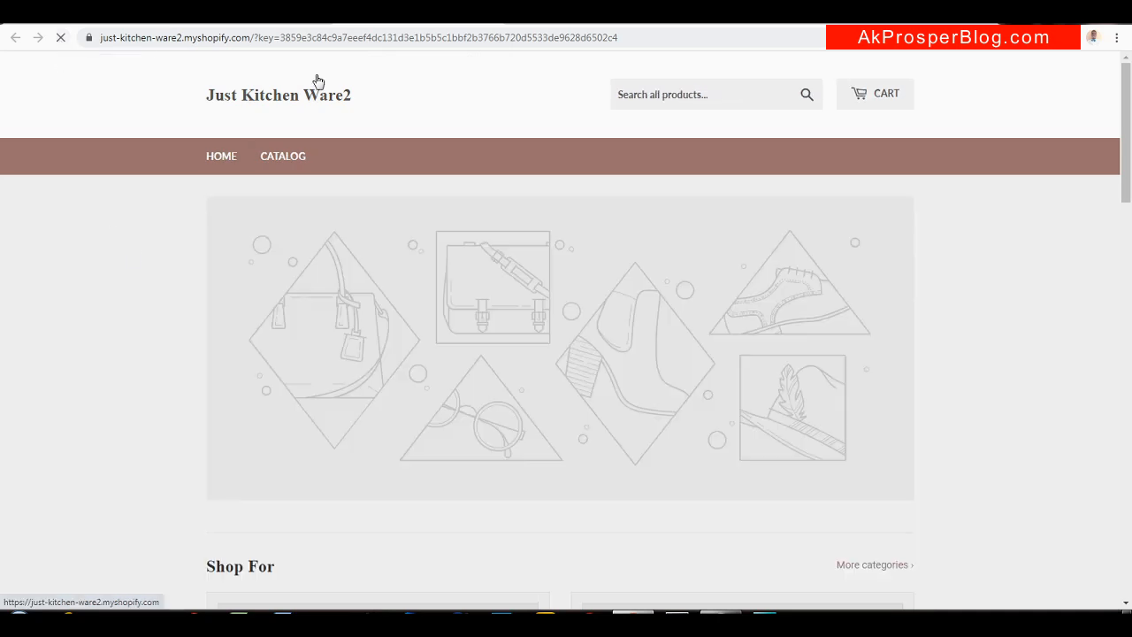
pyautogui.click(562, 16)
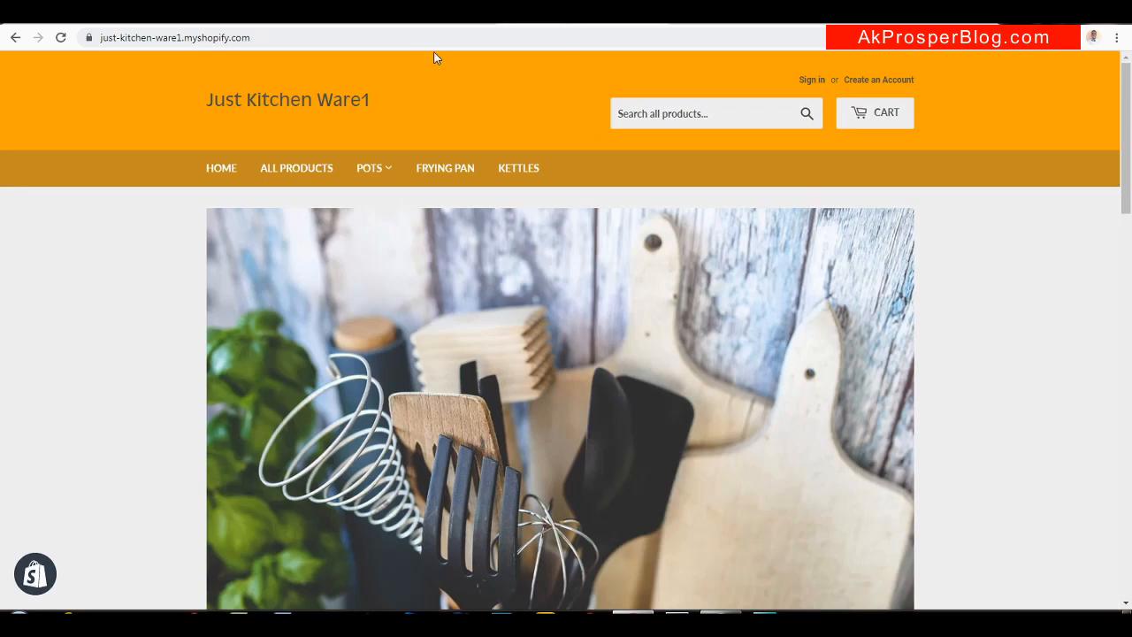
pyautogui.click(424, 15)
pyautogui.moveTo(1128, 190); pyautogui.dragTo(1129, 149)
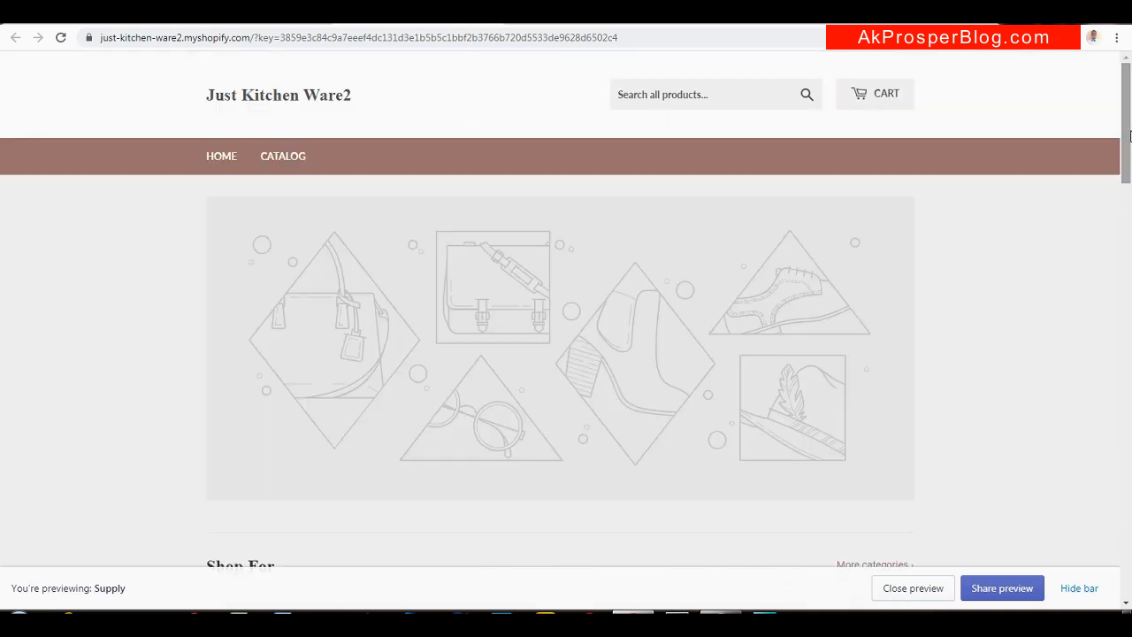
pyautogui.click(260, 16)
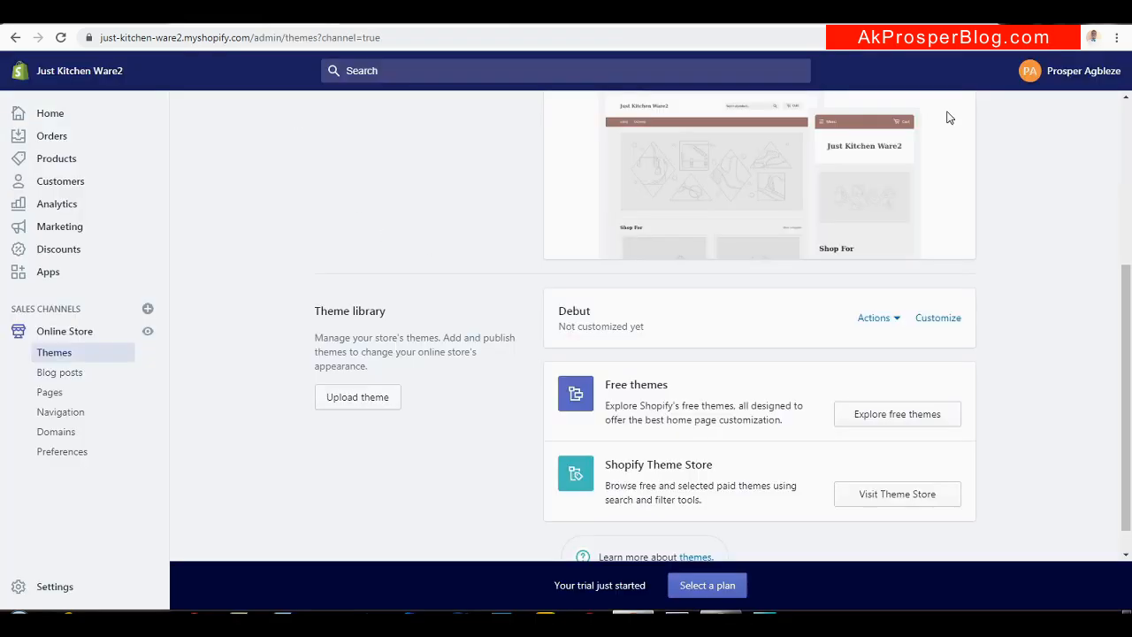
pyautogui.moveTo(1121, 276); pyautogui.dragTo(1120, 113)
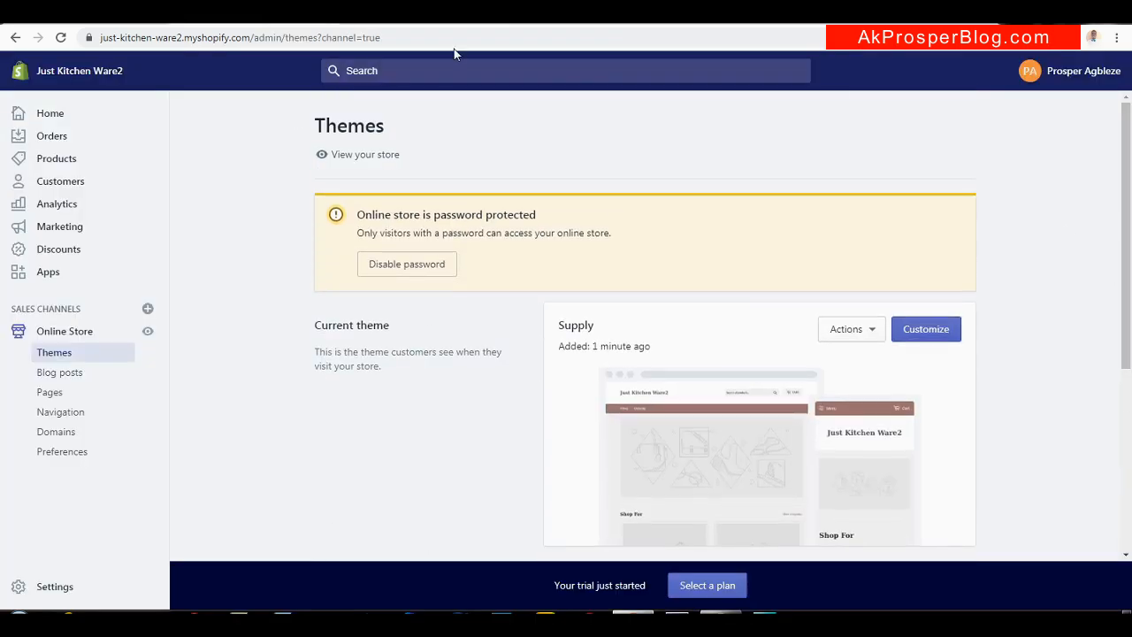
pyautogui.click(98, 16)
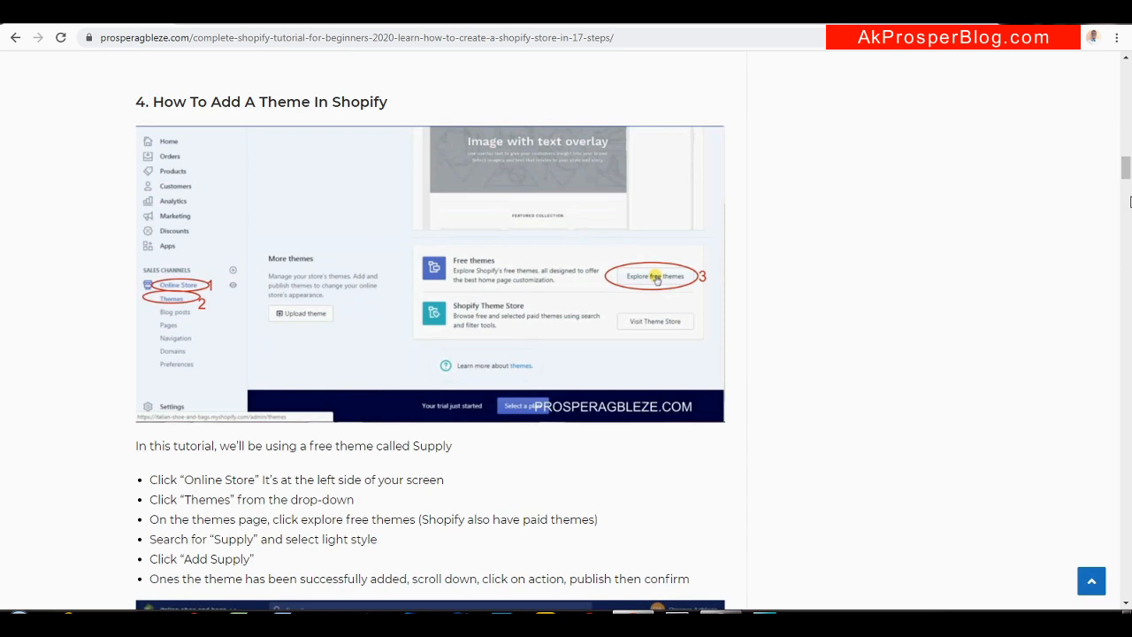
pyautogui.moveTo(1128, 193); pyautogui.dragTo(1128, 213)
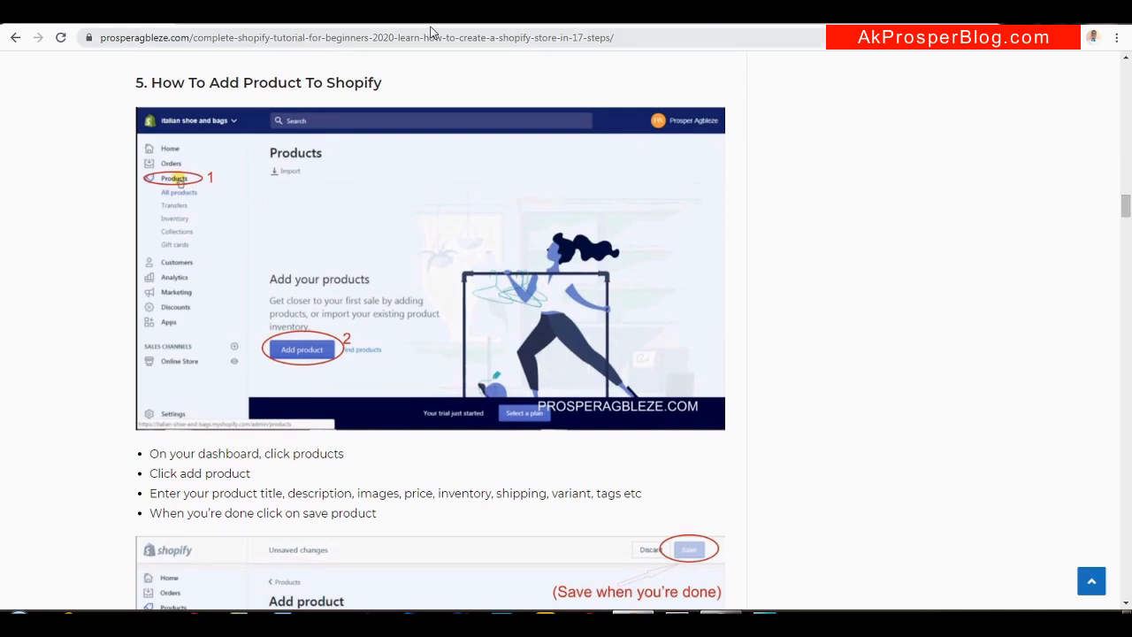
pyautogui.click(263, 19)
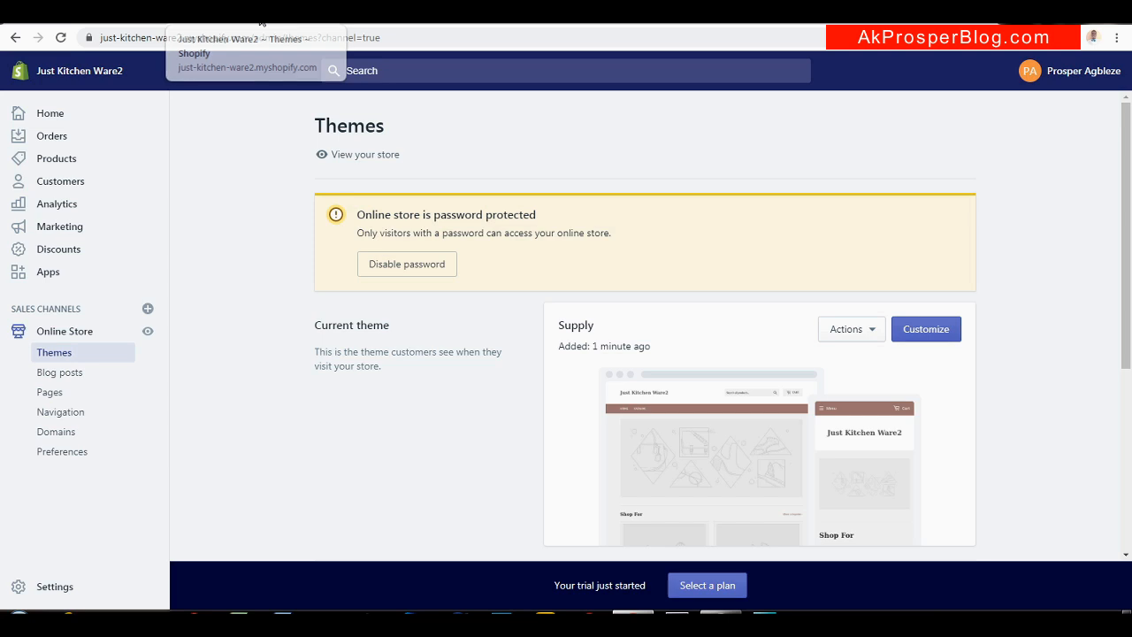
# Start a blank new product in Ware2 and bring up Ware1's 6 Sets Cooking Pots page
pyautogui.click(56, 161)
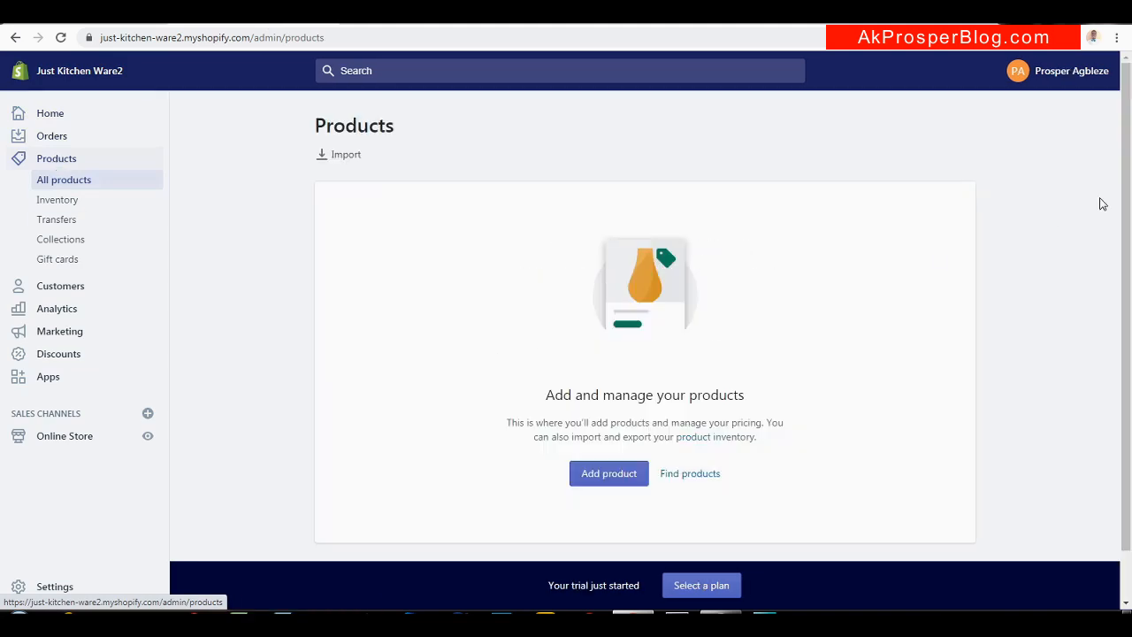
pyautogui.scroll(-1, 1125, 204)
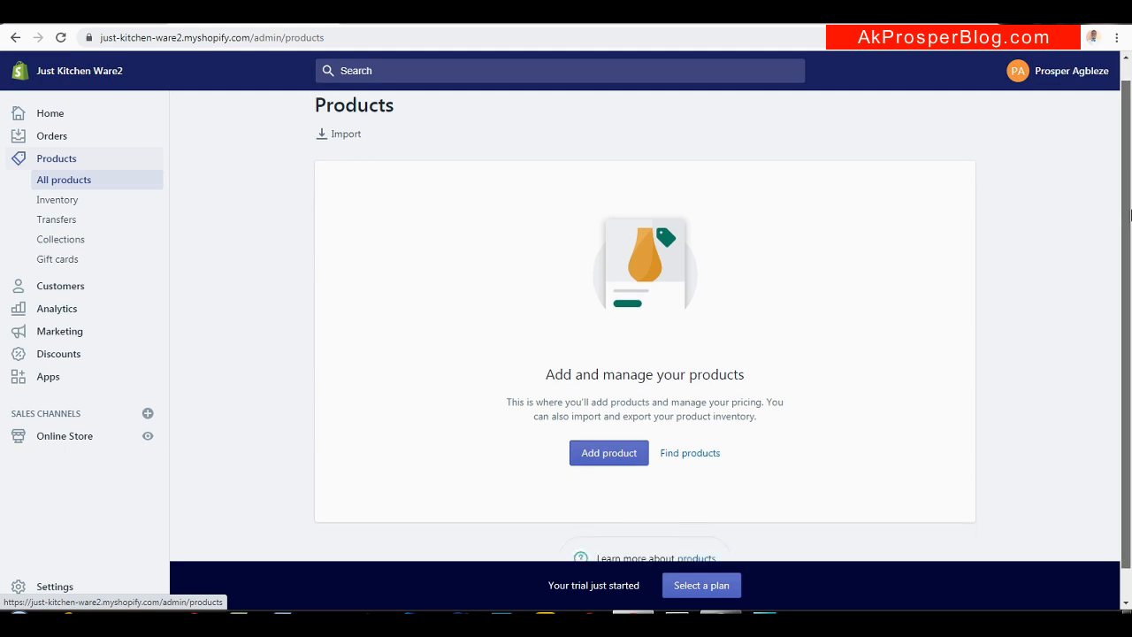
pyautogui.click(606, 451)
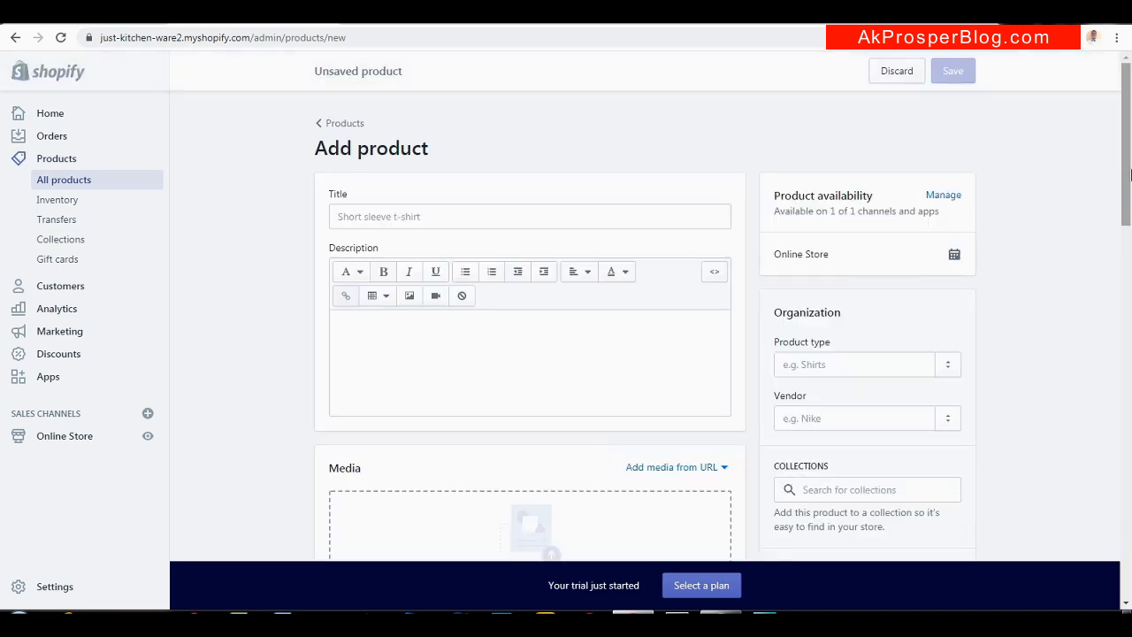
pyautogui.moveTo(1130, 174)
pyautogui.mouseDown()
pyautogui.moveTo(1130, 190)
pyautogui.moveTo(1118, 173)
pyautogui.mouseUp()
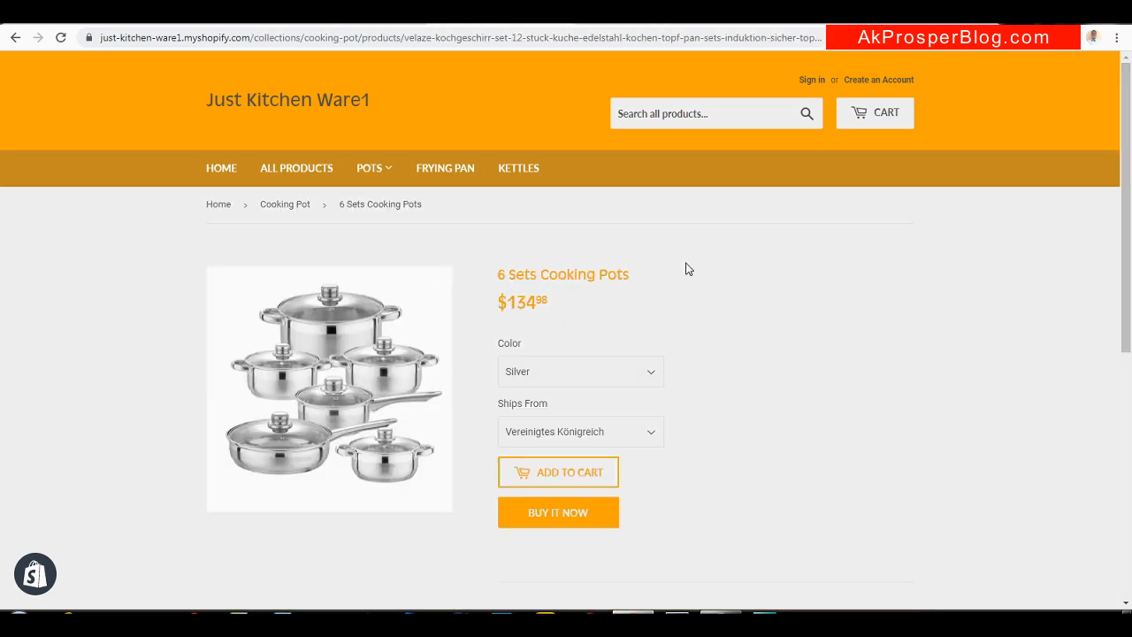
# Copy the '6 Sets Cooking Pots' title from the Ware1 page into the new product's title
pyautogui.moveTo(634, 277); pyautogui.dragTo(500, 275)
pyautogui.hotkey('ctrl', 'c')
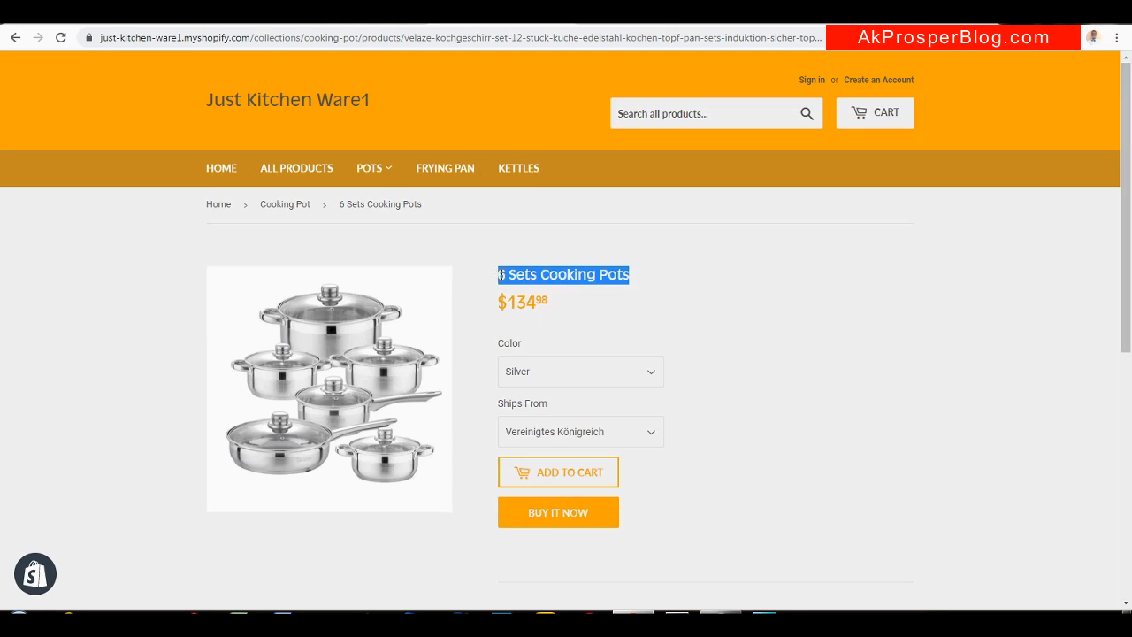
pyautogui.click(228, 24)
pyautogui.hotkey('ctrl', 'v')
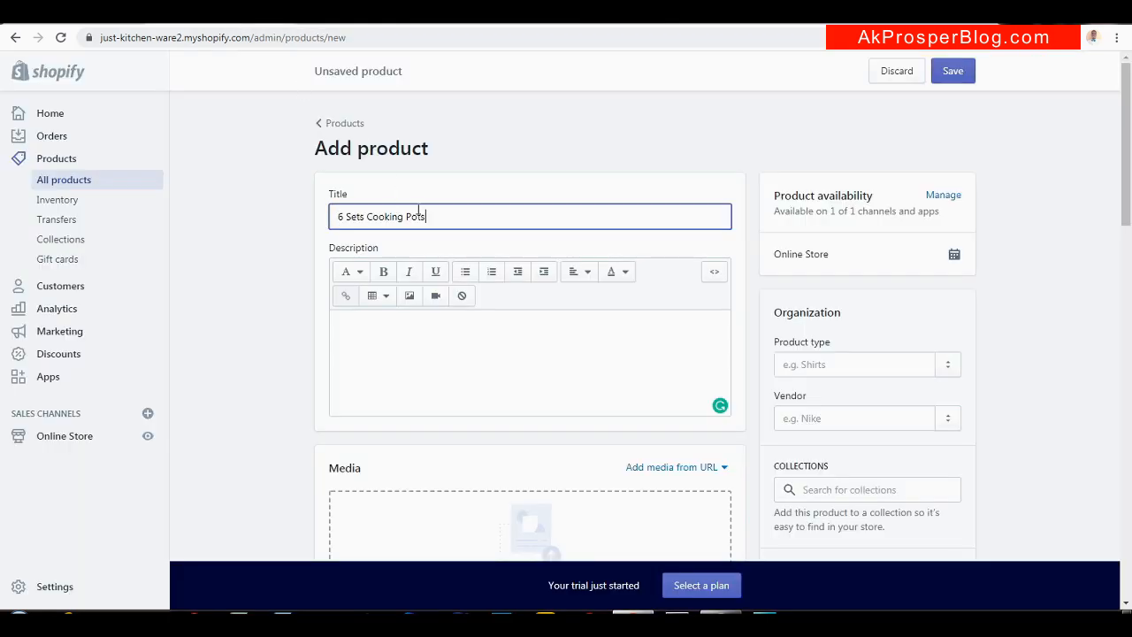
# Paste the German spec list from the Ware1 product page into the Description
pyautogui.click(424, 333)
pyautogui.click(504, 25)
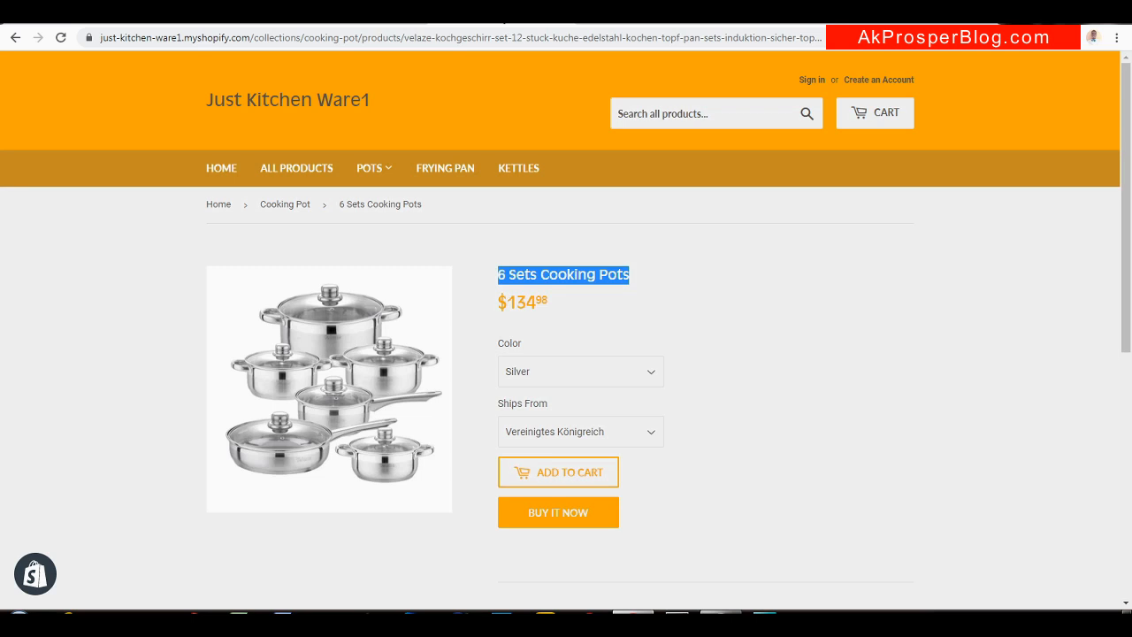
pyautogui.moveTo(1130, 224); pyautogui.dragTo(1130, 385)
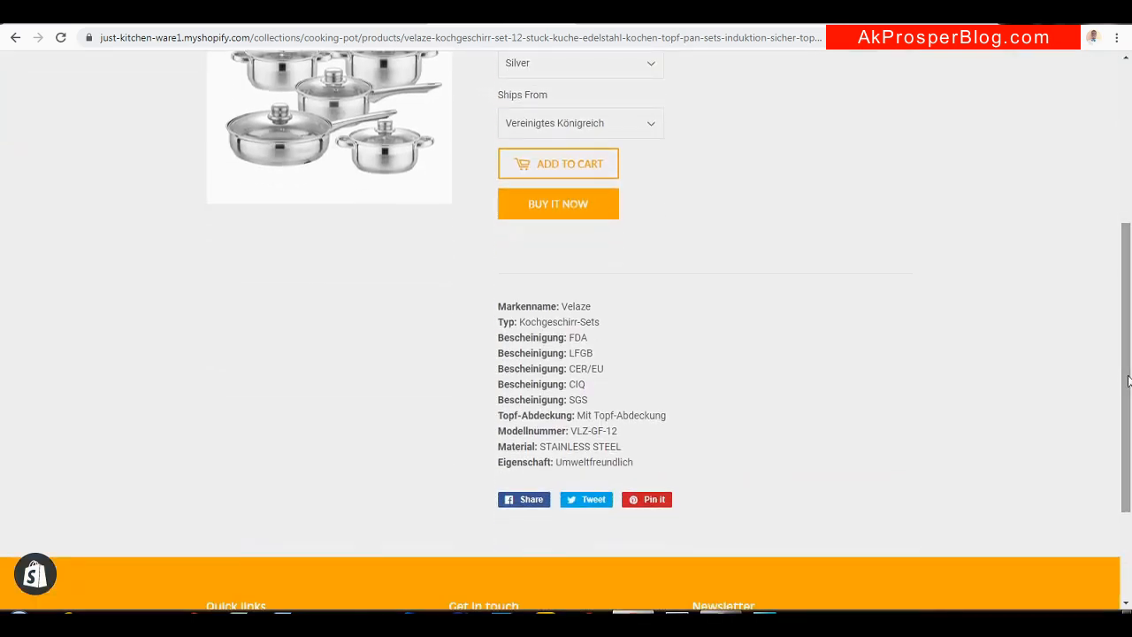
pyautogui.moveTo(500, 305); pyautogui.dragTo(638, 464)
pyautogui.hotkey('ctrl', 'c')
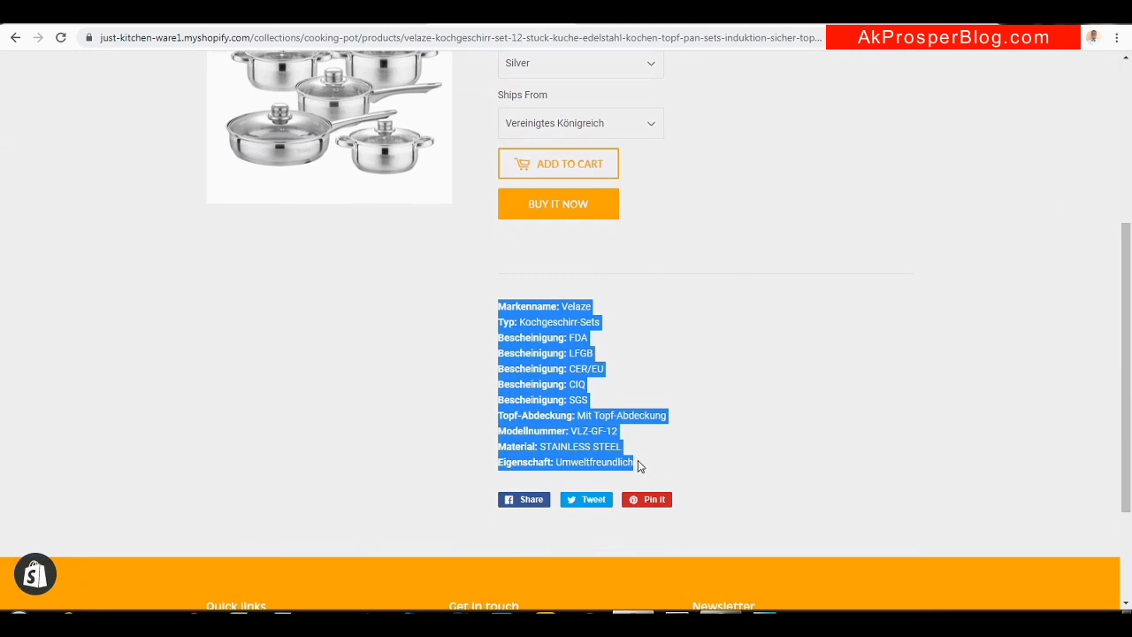
pyautogui.click(659, 348)
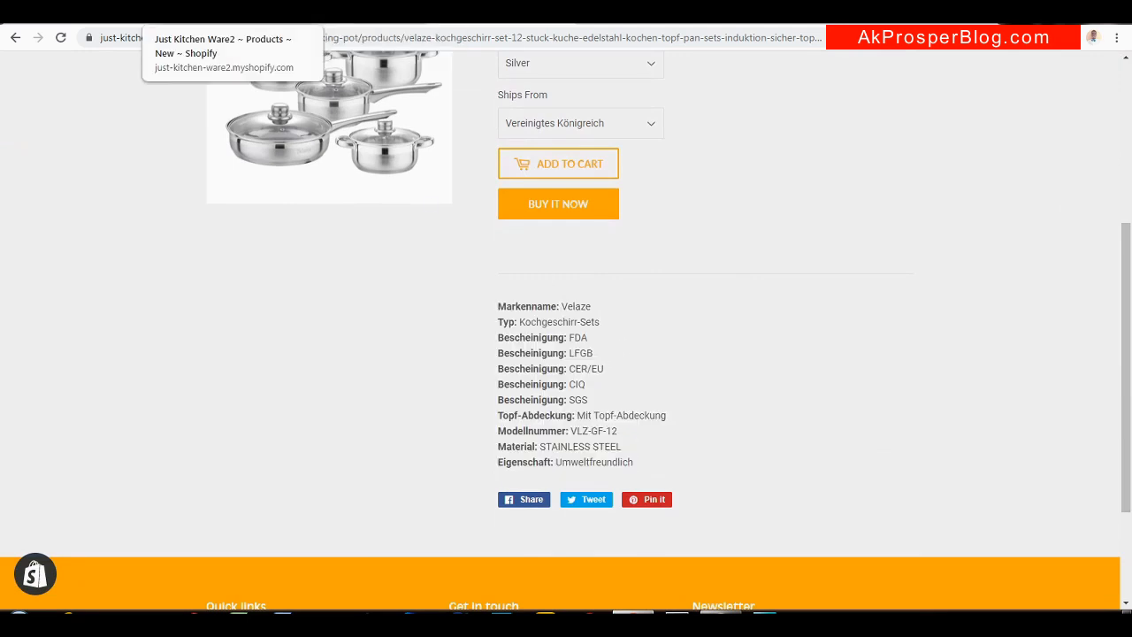
pyautogui.click(208, 14)
pyautogui.hotkey('ctrl', 'v')
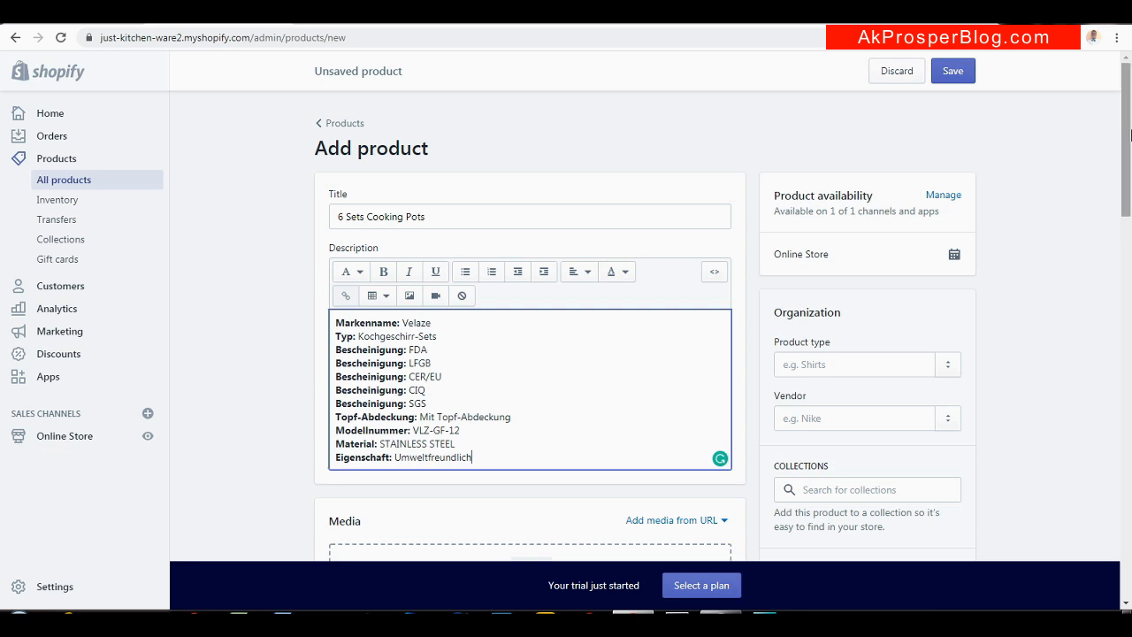
pyautogui.moveTo(1129, 132); pyautogui.dragTo(1117, 239)
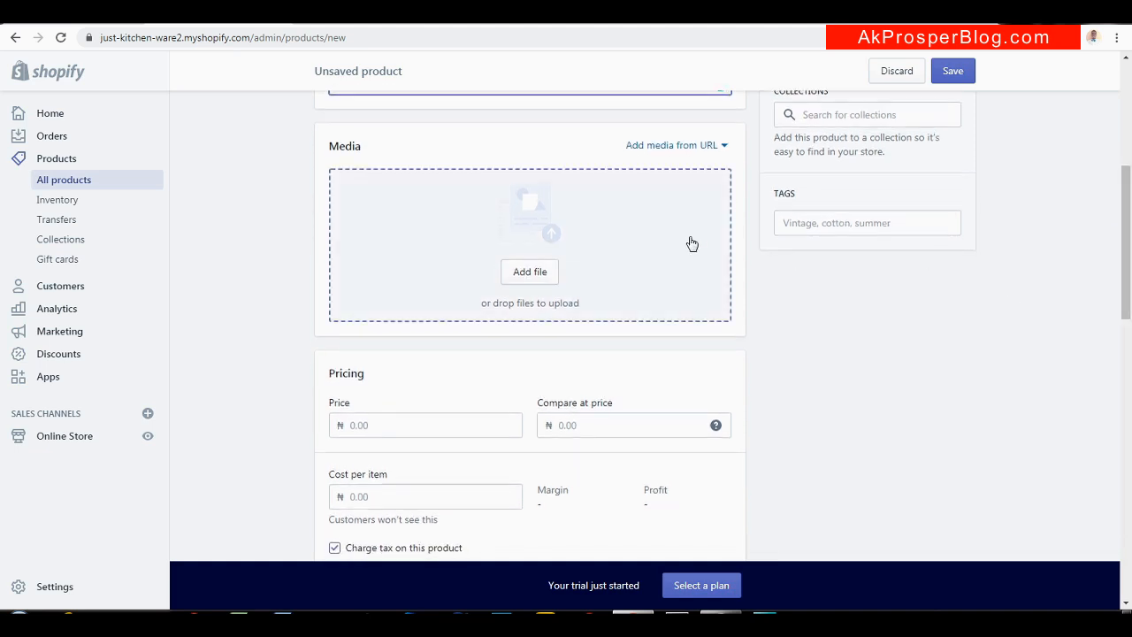
# Upload the 'cooking pots' image as the product's first media file
pyautogui.click(540, 274)
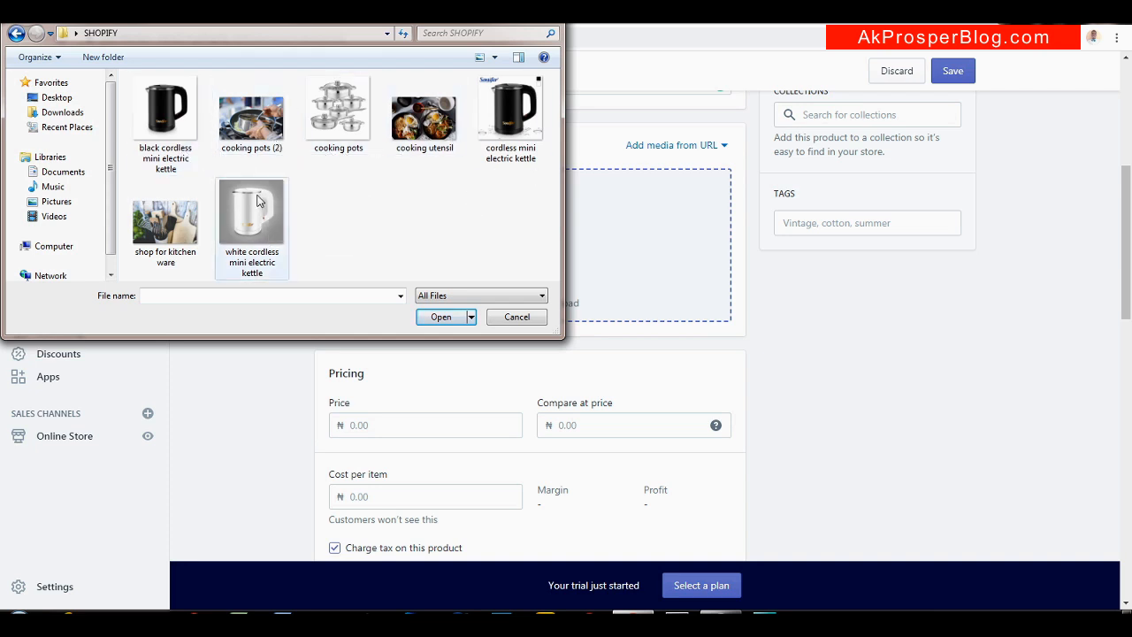
pyautogui.click(345, 128)
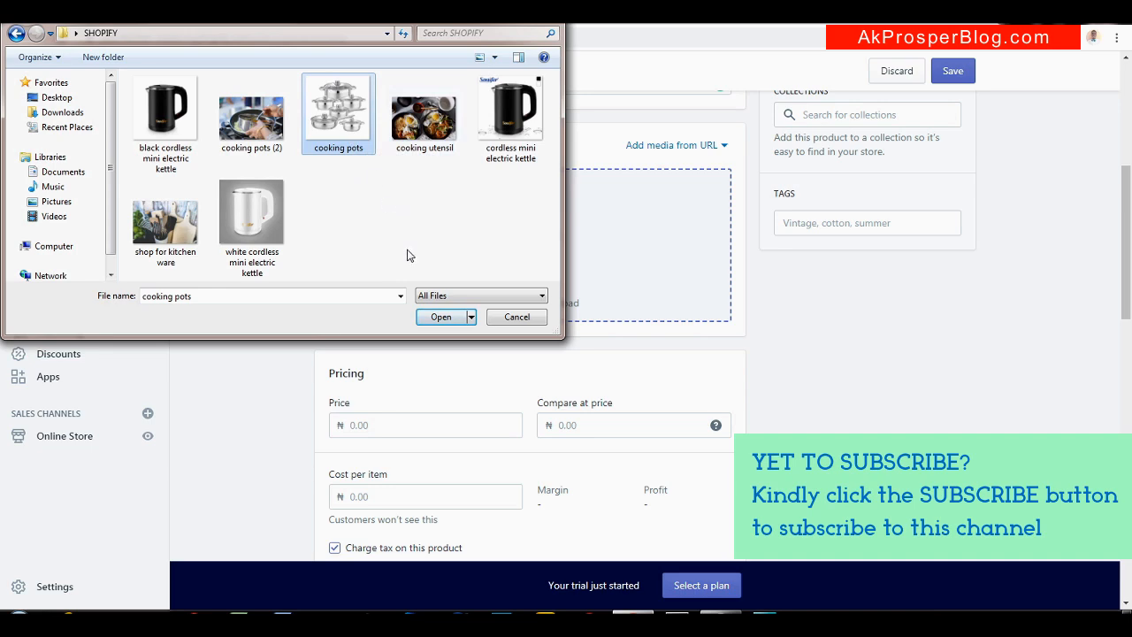
pyautogui.click(439, 317)
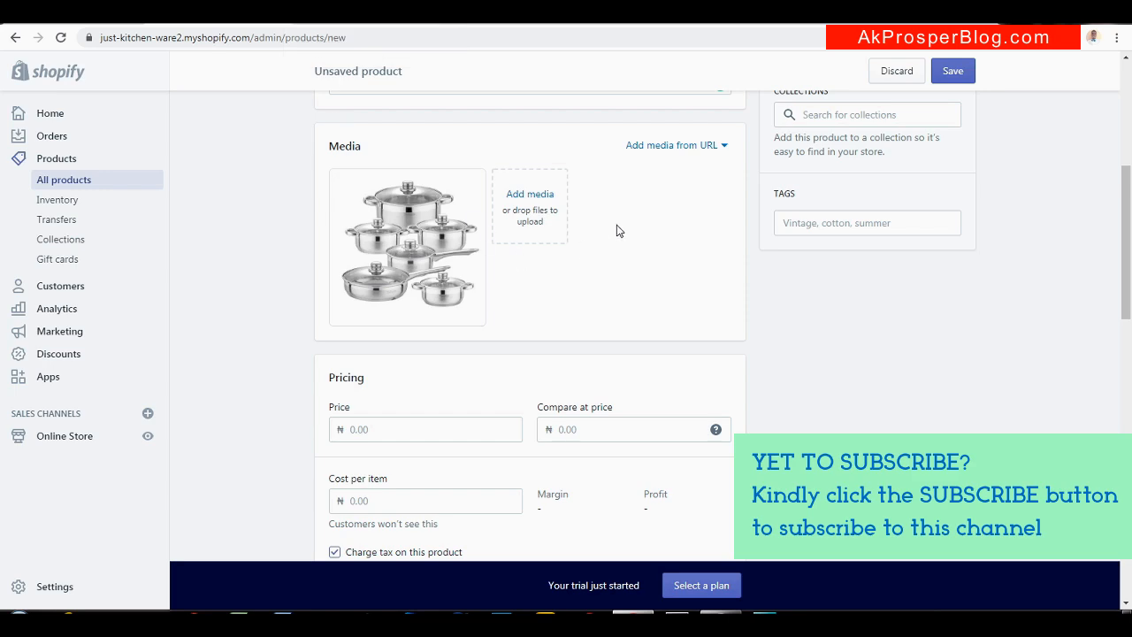
# Add the 'cooking pots (2)' image as a second media file
pyautogui.click(541, 216)
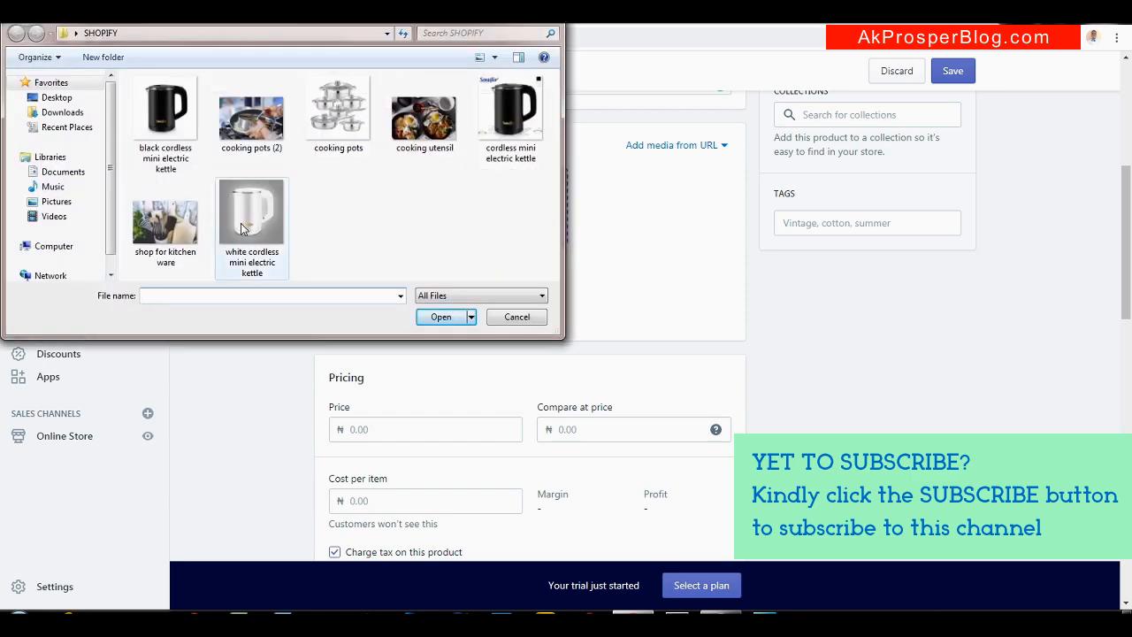
pyautogui.click(244, 228)
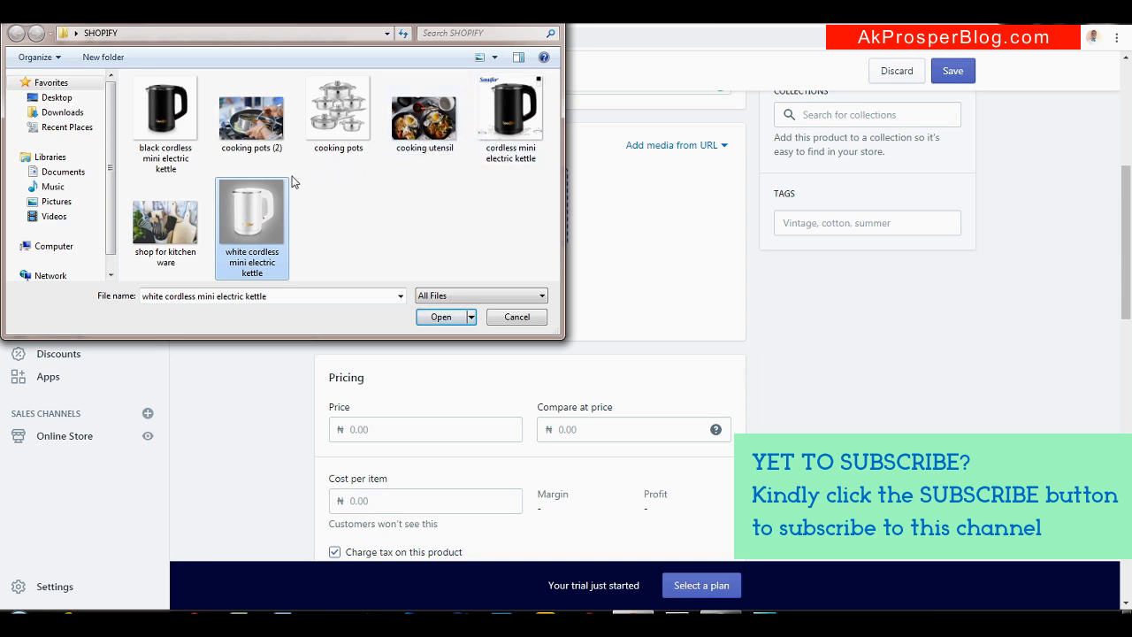
pyautogui.click(252, 126)
pyautogui.click(260, 189)
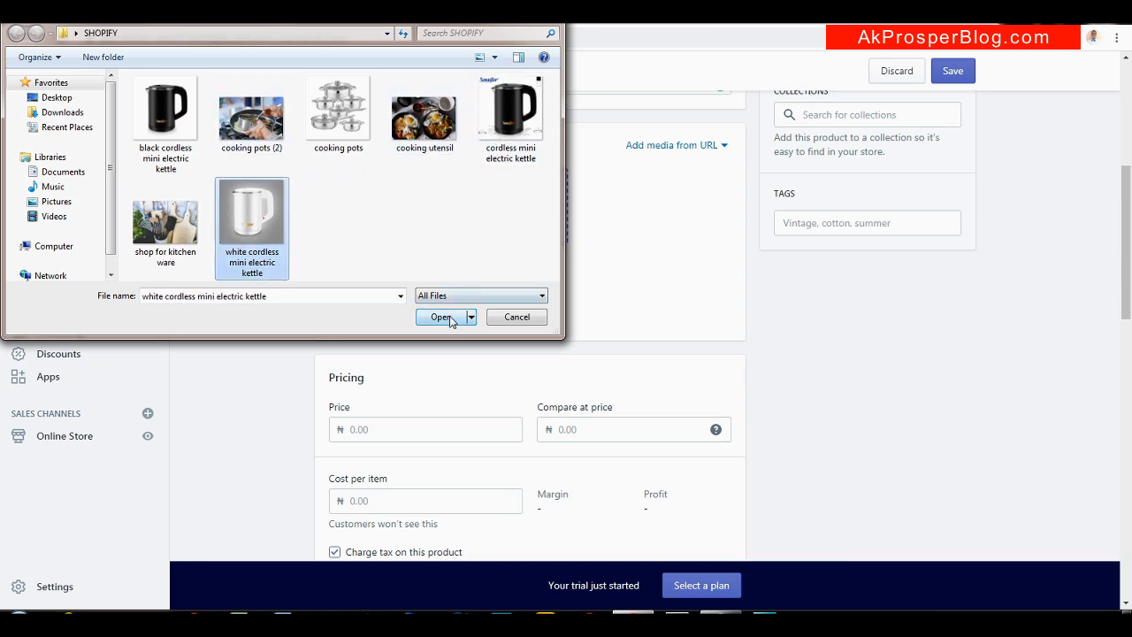
pyautogui.click(254, 131)
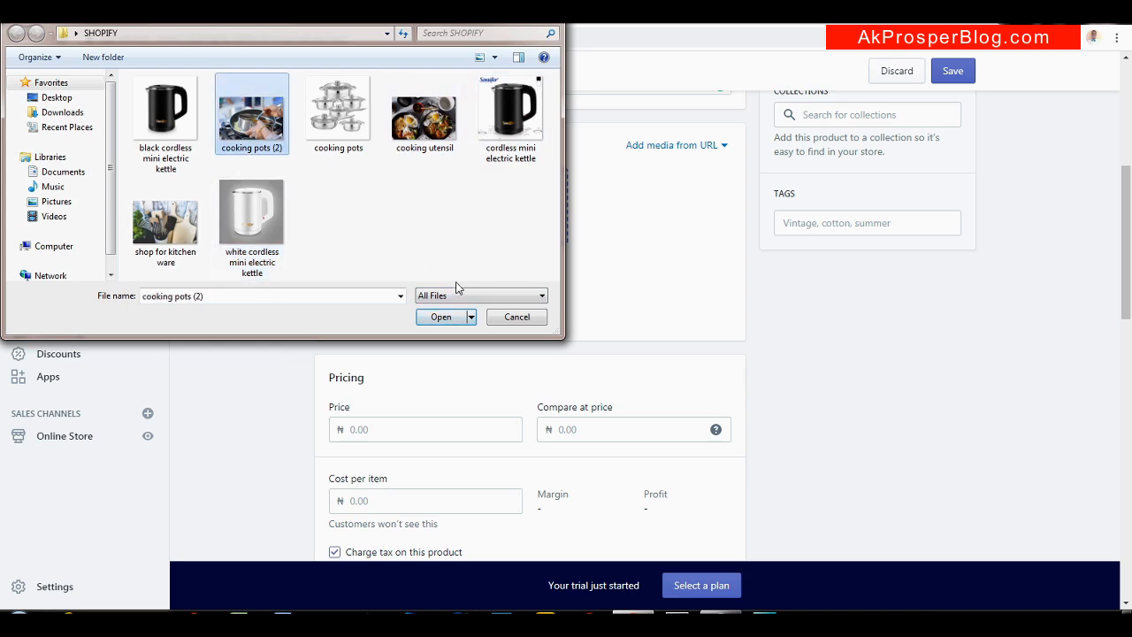
pyautogui.click(451, 316)
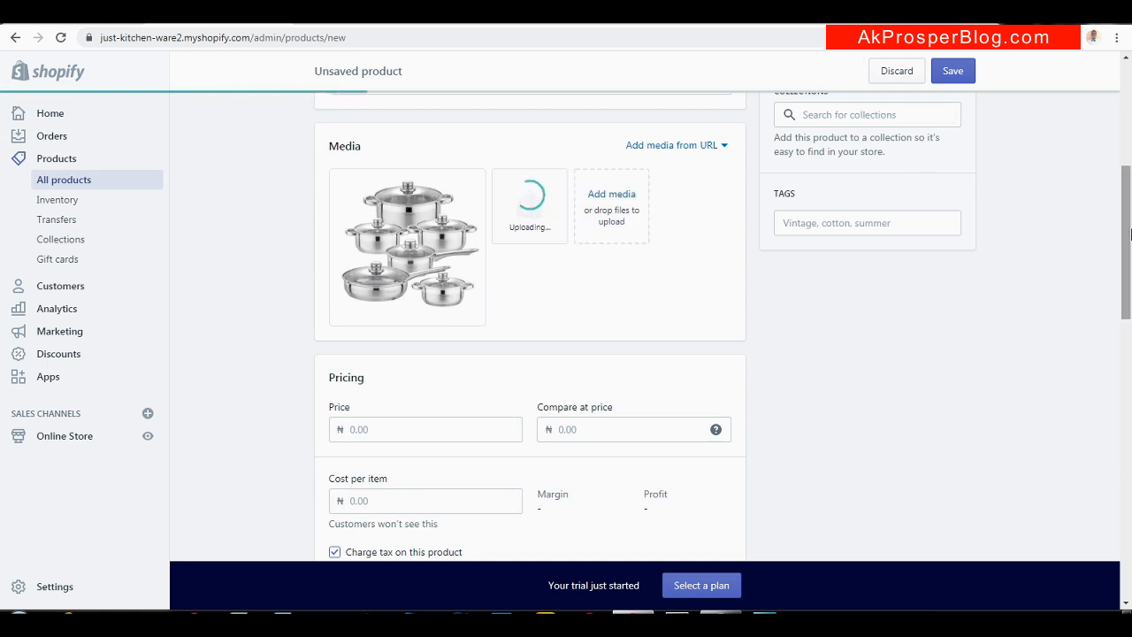
# Move the pan-and-hands photo into the main slot and preview the cooking pots image
pyautogui.moveTo(1130, 223)
pyautogui.mouseDown()
pyautogui.moveTo(1130, 265)
pyautogui.moveTo(1130, 235)
pyautogui.mouseUp()
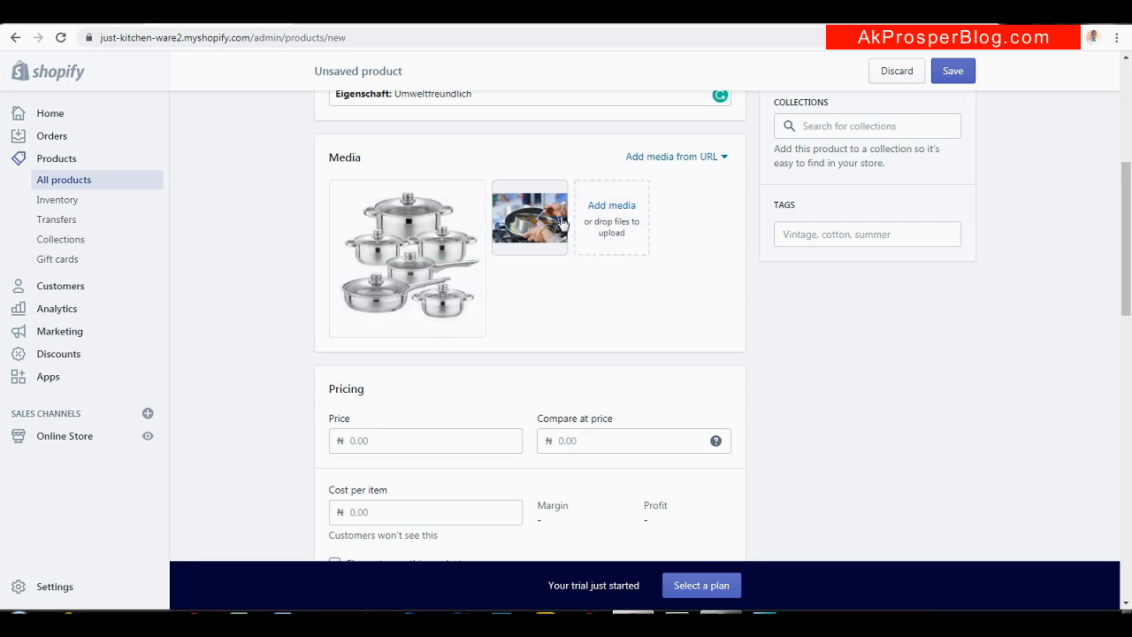
pyautogui.moveTo(535, 223); pyautogui.dragTo(437, 269)
pyautogui.moveTo(517, 243); pyautogui.dragTo(359, 275)
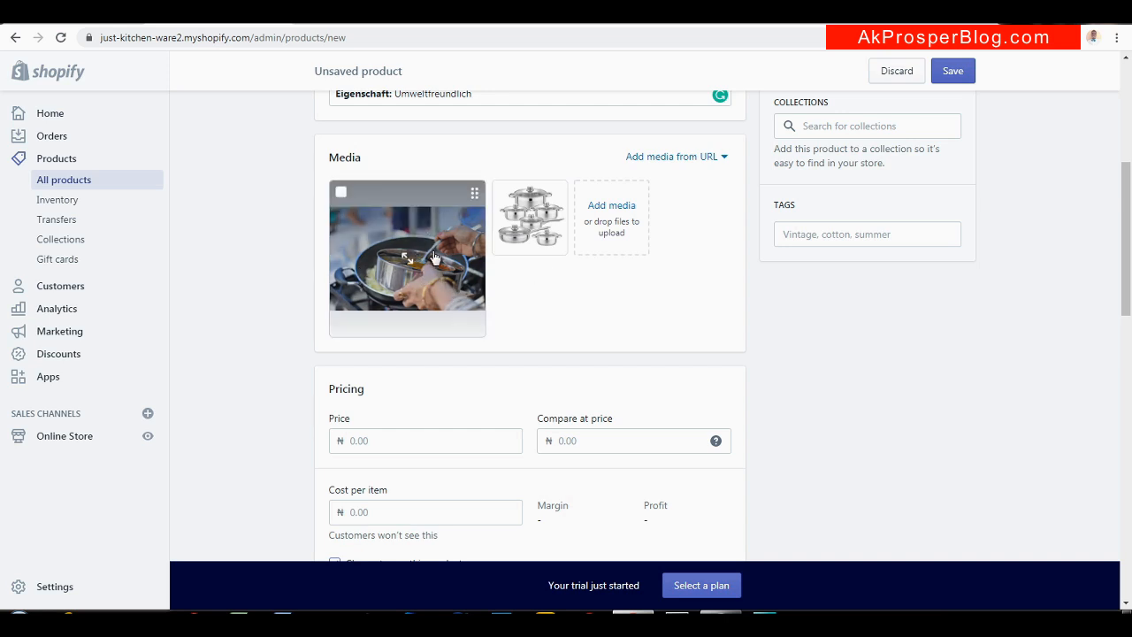
pyautogui.click(550, 228)
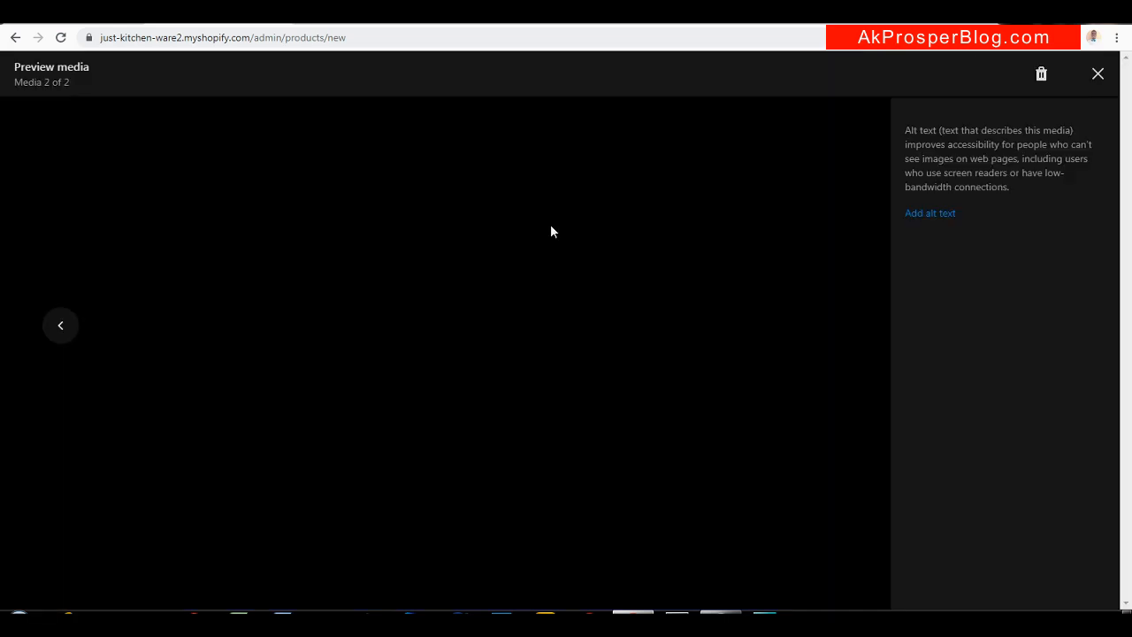
pyautogui.click(1097, 73)
# Return the cooking pots photo to the first media slot, with the pan photo second
pyautogui.moveTo(528, 210); pyautogui.dragTo(403, 260)
pyautogui.moveTo(510, 236); pyautogui.dragTo(377, 269)
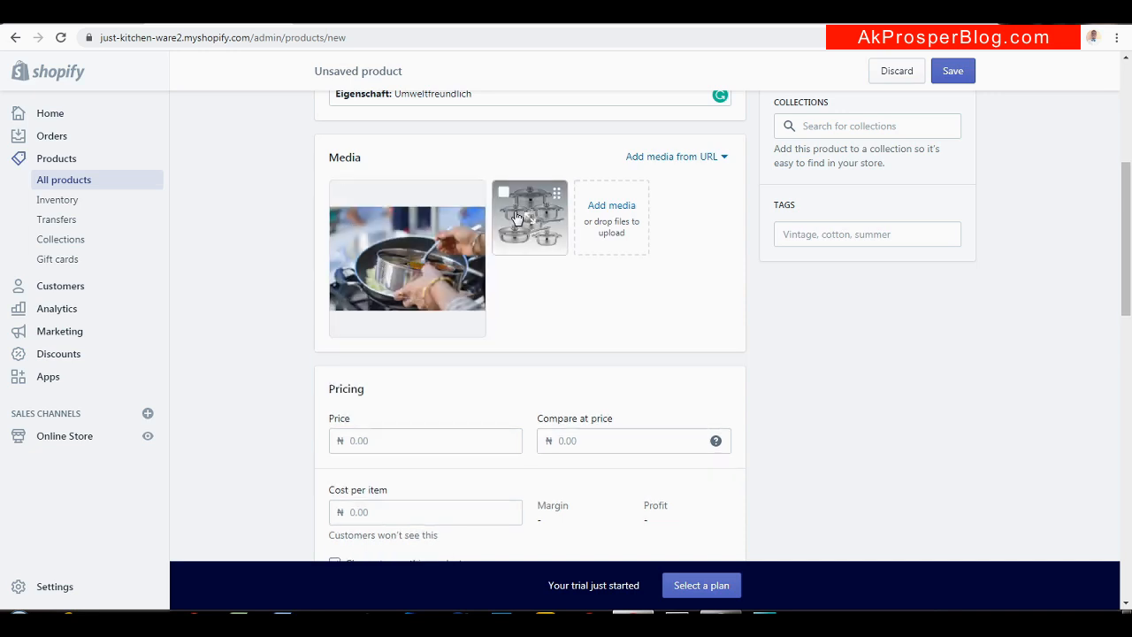
pyautogui.moveTo(528, 216); pyautogui.dragTo(400, 251)
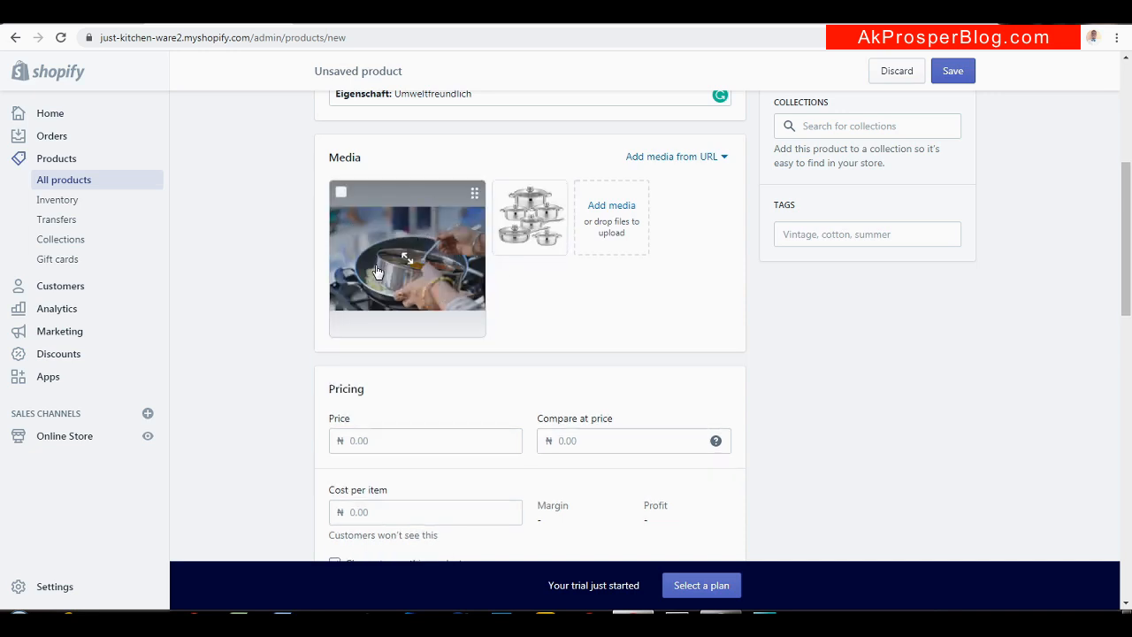
pyautogui.rightClick(556, 189)
pyautogui.click(507, 227)
pyautogui.click(509, 228)
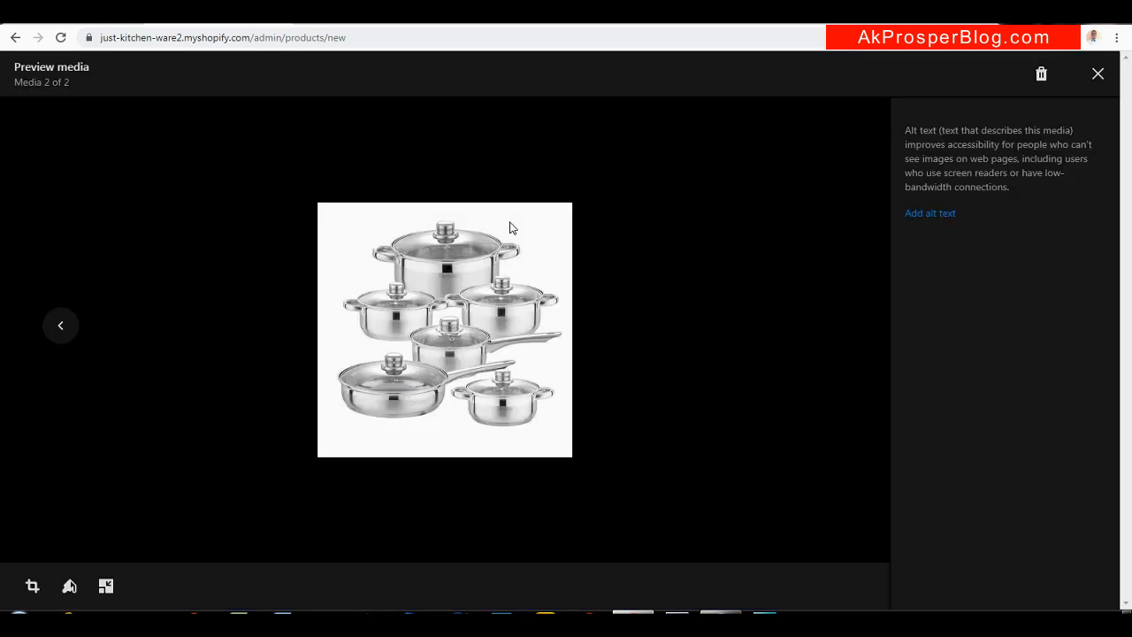
pyautogui.click(1097, 73)
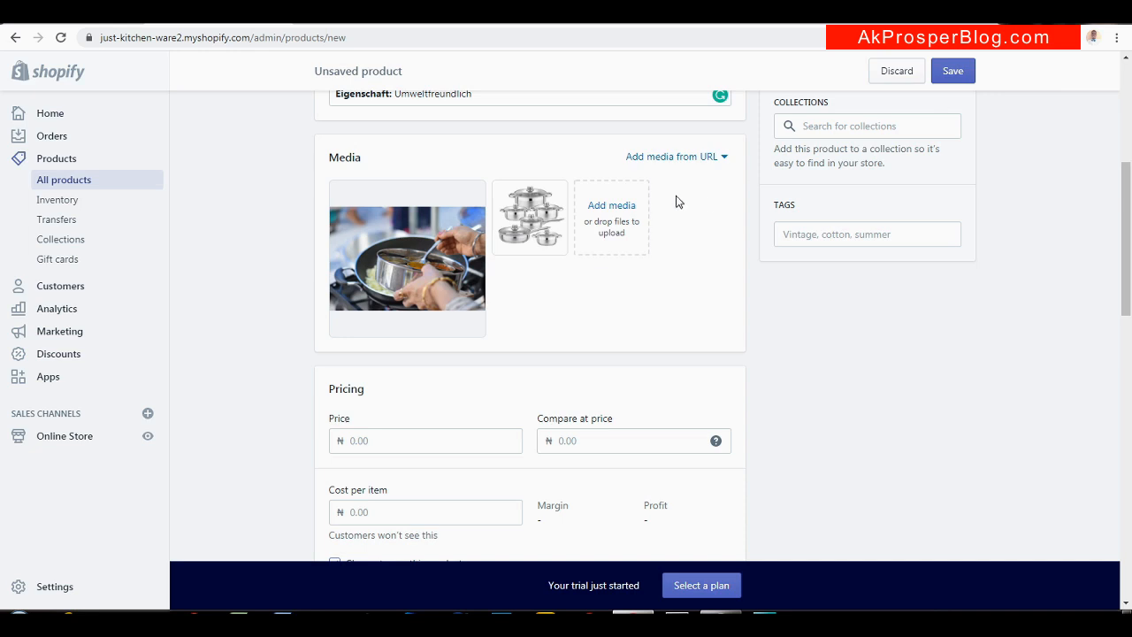
pyautogui.moveTo(528, 213); pyautogui.dragTo(587, 273)
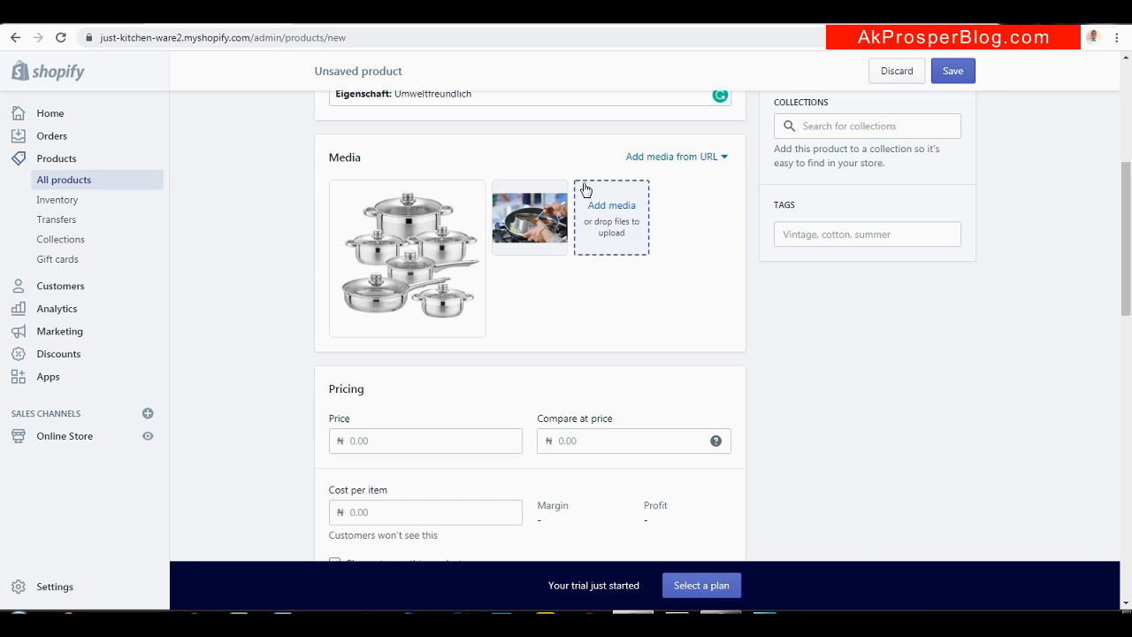
pyautogui.moveTo(1128, 232); pyautogui.dragTo(1129, 287)
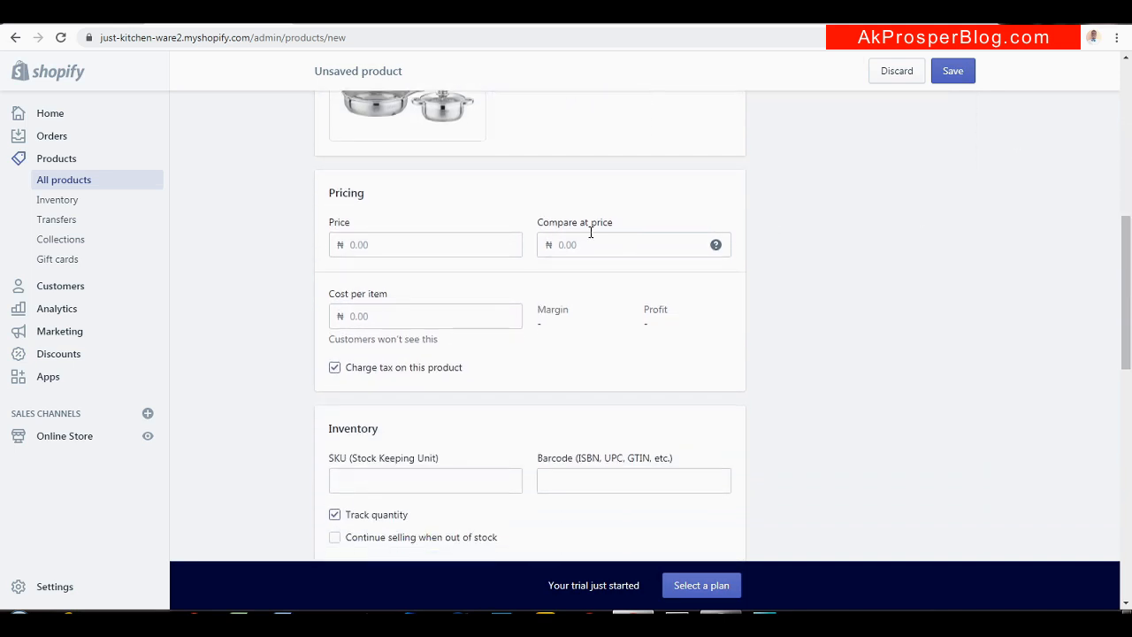
# Open the store Settings in a new browser tab, leaving the product form in its own tab
pyautogui.click(409, 244)
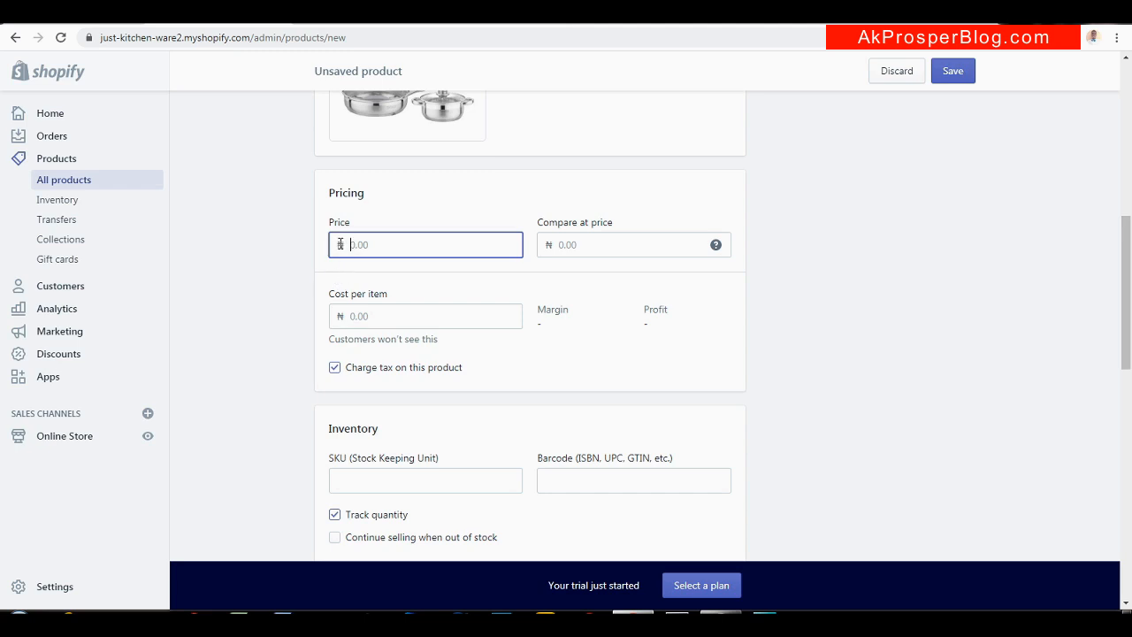
pyautogui.rightClick(46, 584)
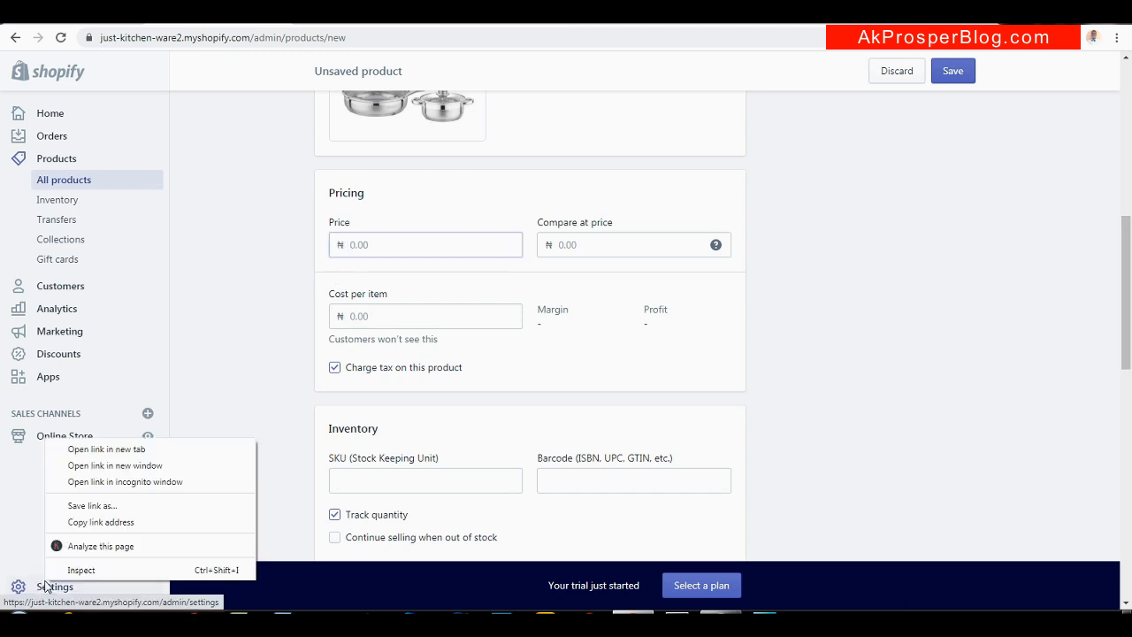
pyautogui.click(178, 450)
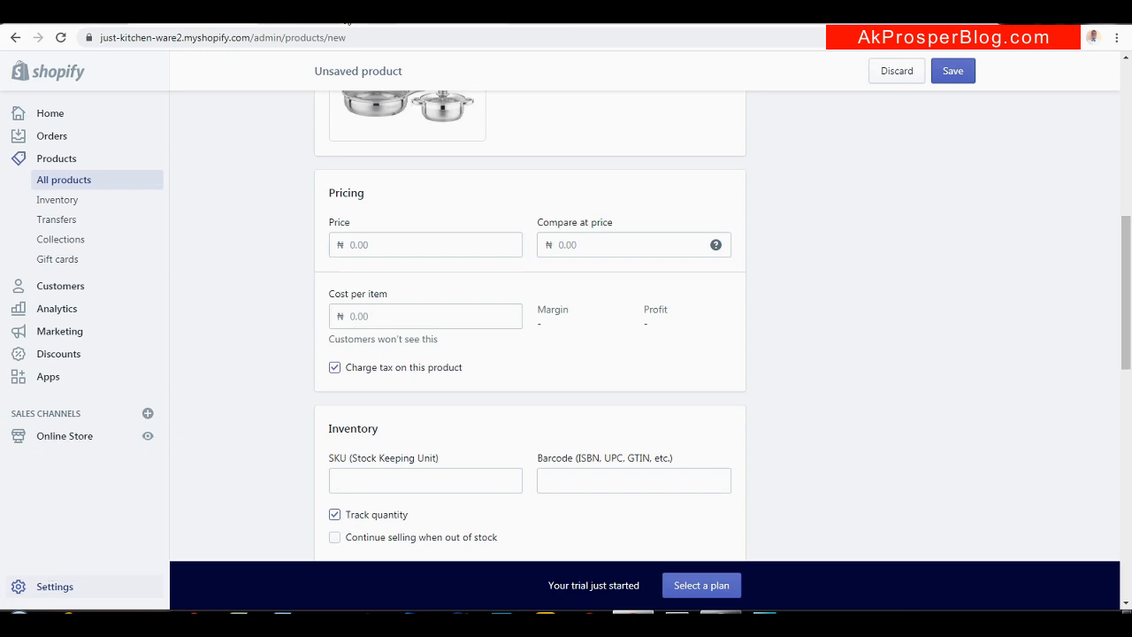
pyautogui.click(301, 23)
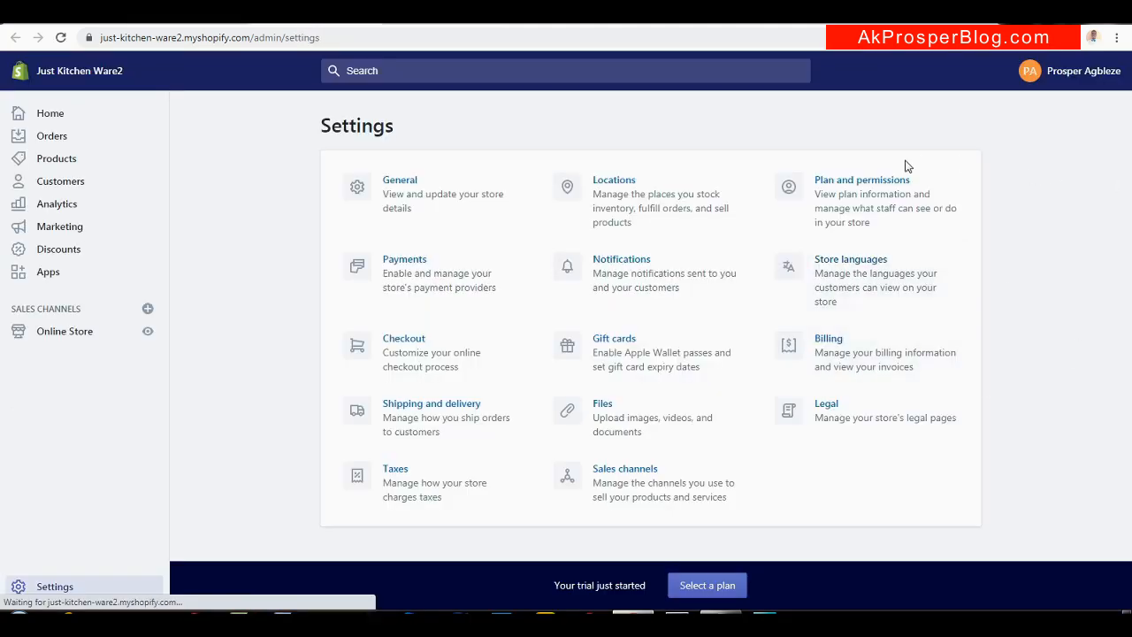
# Change the store currency to US Dollar (USD) in General settings and save it
pyautogui.click(423, 193)
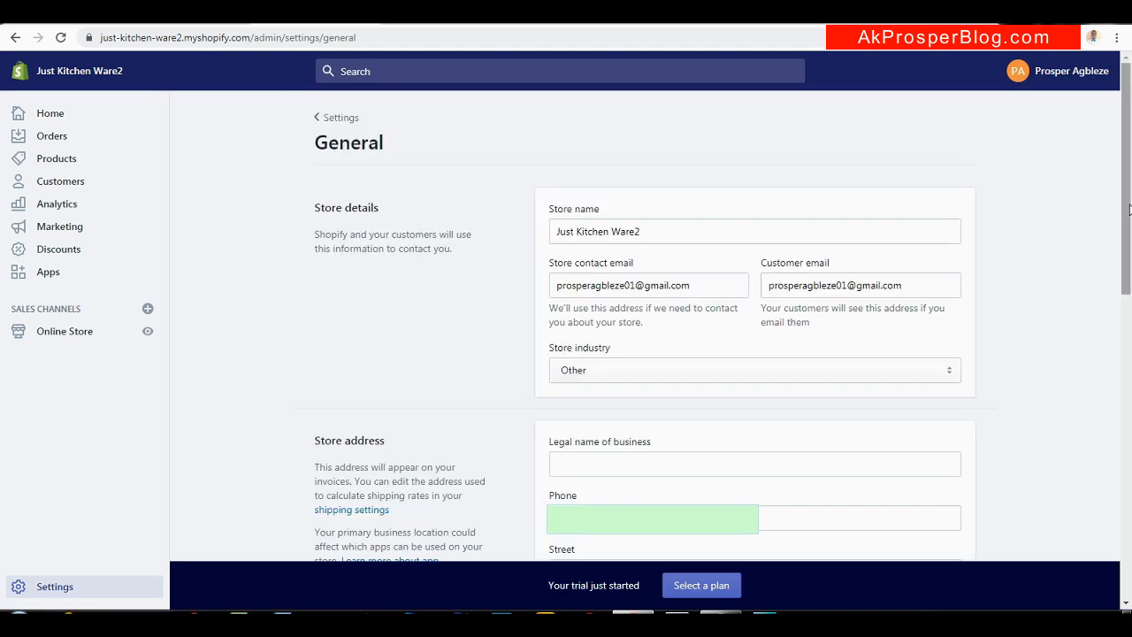
pyautogui.moveTo(1130, 209); pyautogui.dragTo(1099, 530)
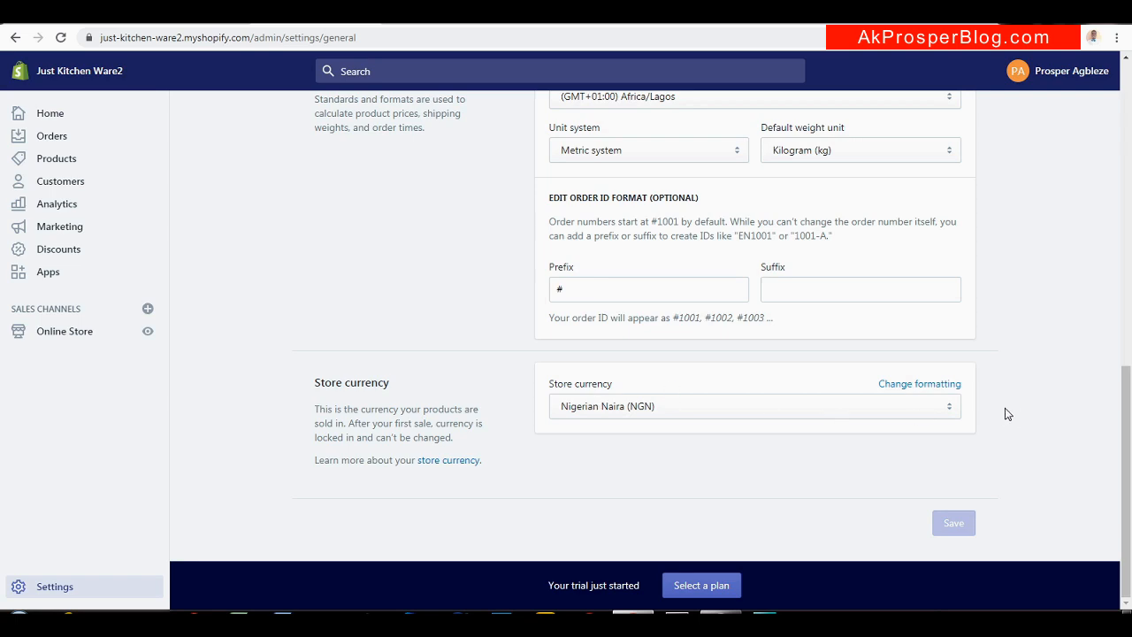
pyautogui.click(947, 409)
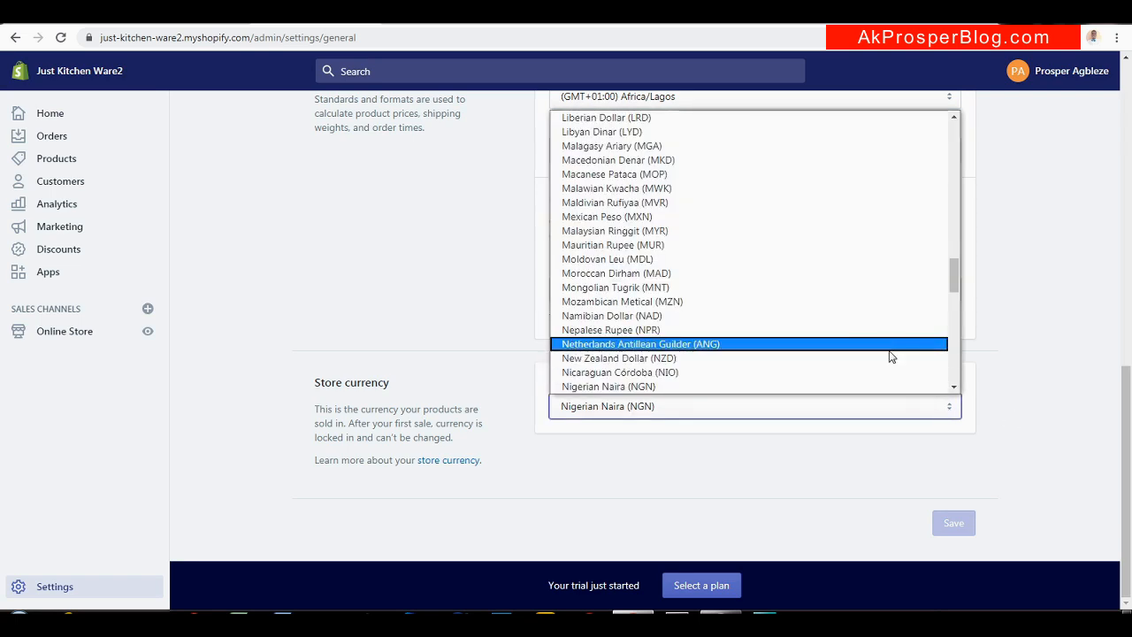
pyautogui.moveTo(951, 283); pyautogui.dragTo(951, 142)
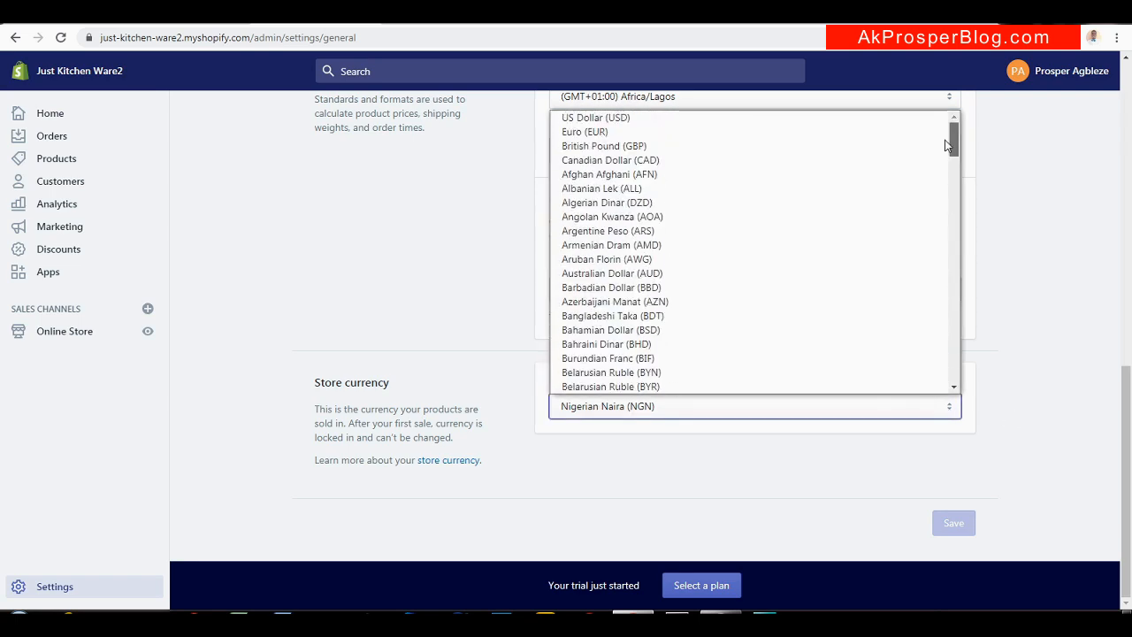
pyautogui.click(592, 124)
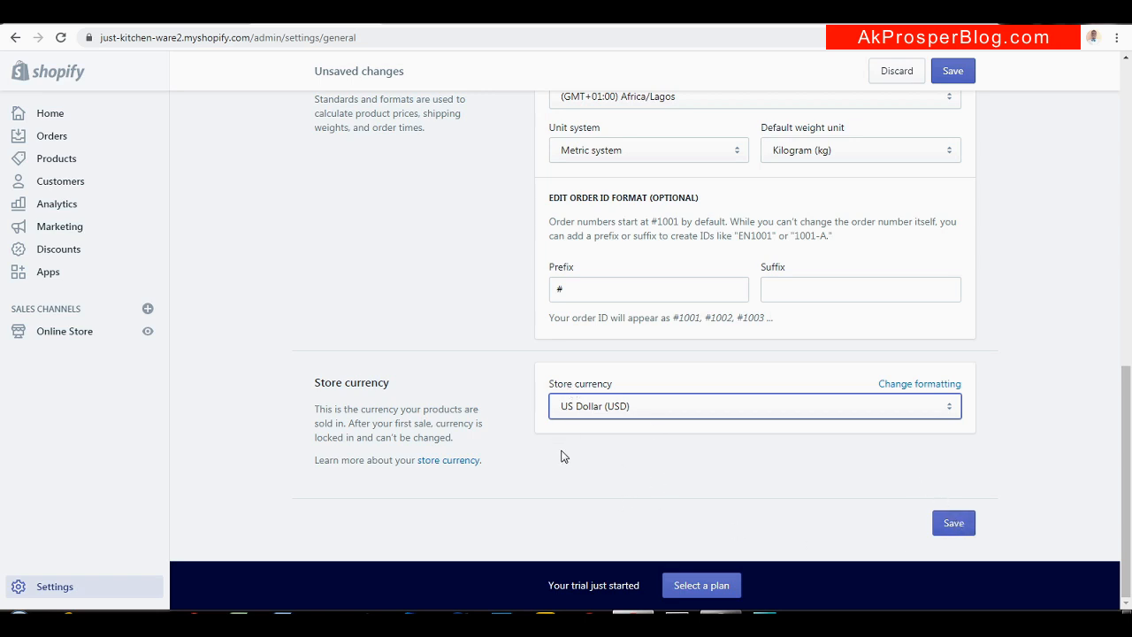
pyautogui.click(954, 523)
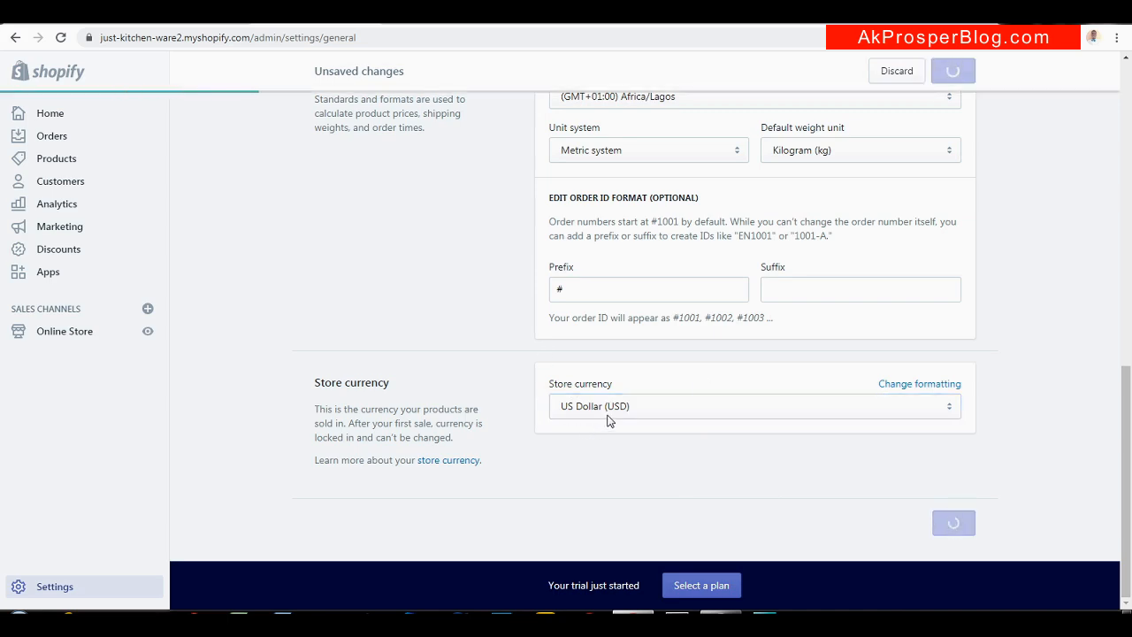
pyautogui.click(932, 407)
pyautogui.moveTo(954, 140); pyautogui.dragTo(953, 212)
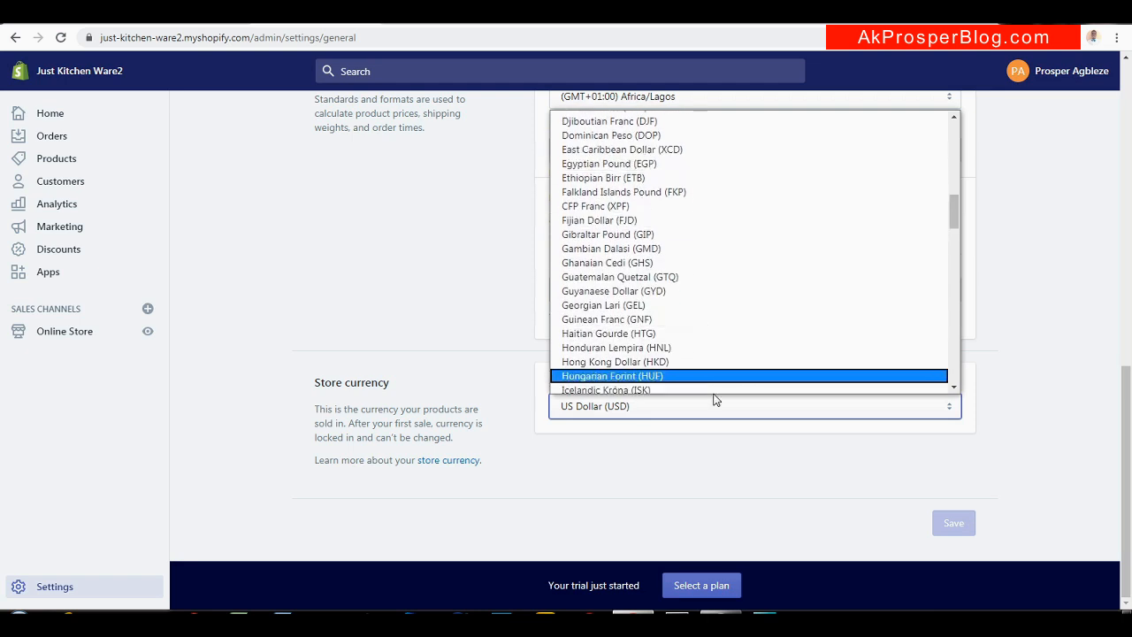
pyautogui.click(741, 469)
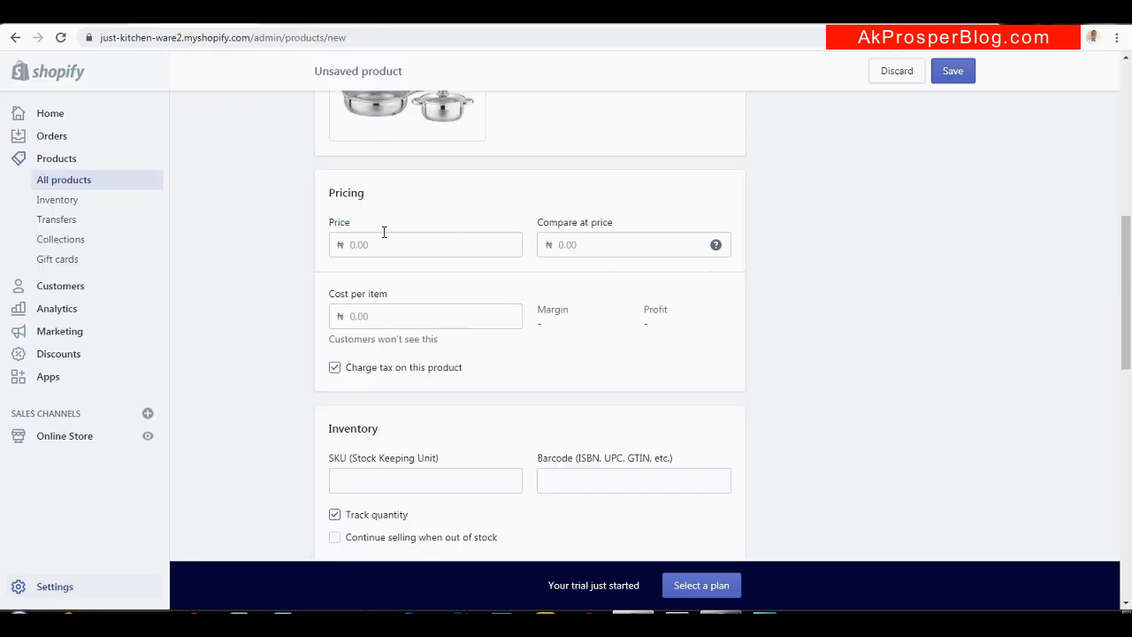
# Save the 6 Sets Cooking Pots product and view Ware1's listing at $134.98
pyautogui.click(950, 88)
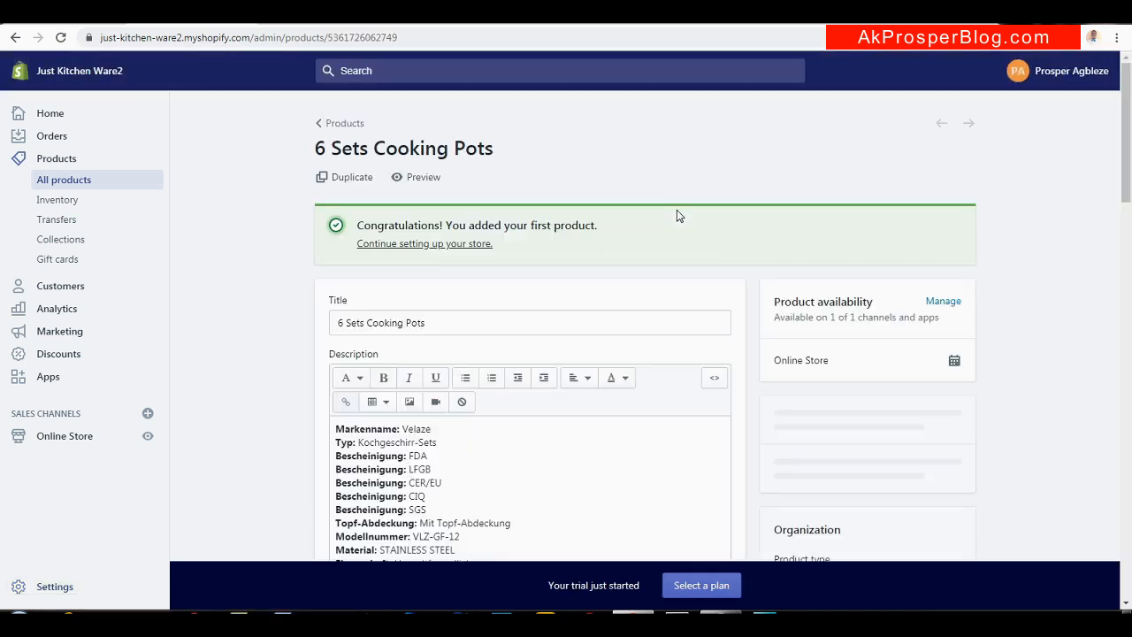
pyautogui.moveTo(1129, 159); pyautogui.dragTo(1120, 324)
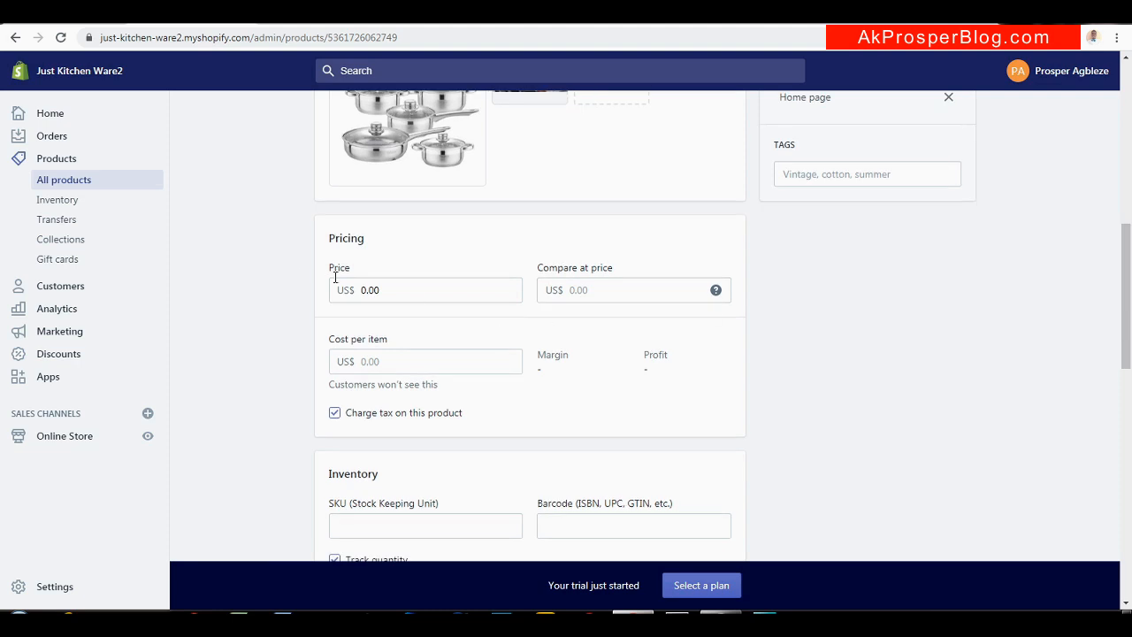
pyautogui.moveTo(1130, 309); pyautogui.dragTo(1116, 321)
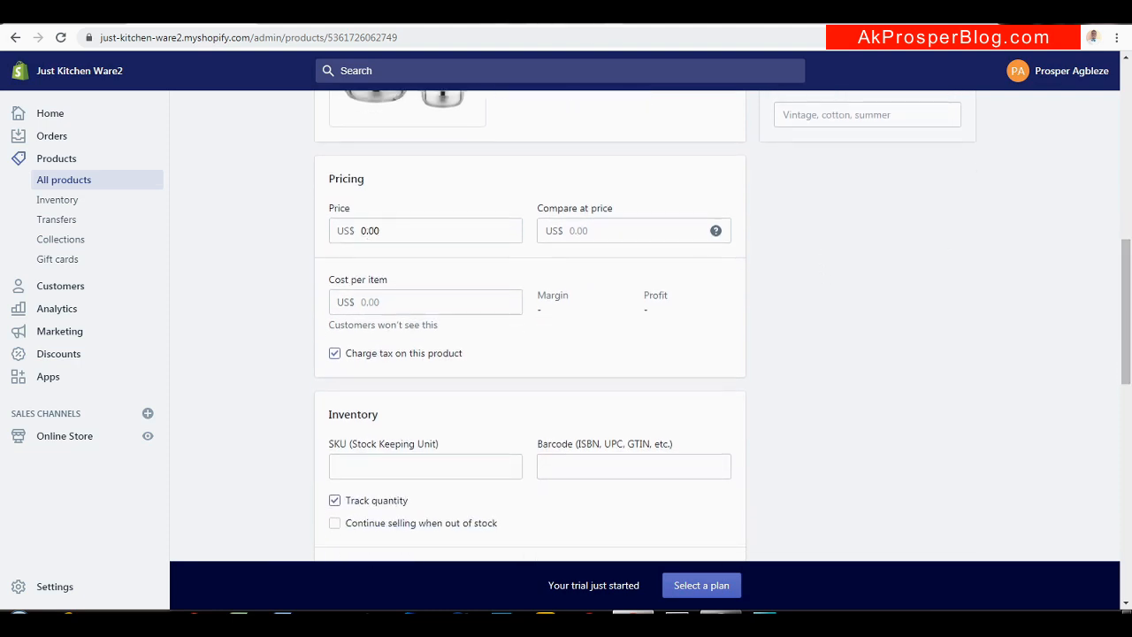
pyautogui.click(548, 14)
pyautogui.moveTo(1130, 270); pyautogui.dragTo(1131, 169)
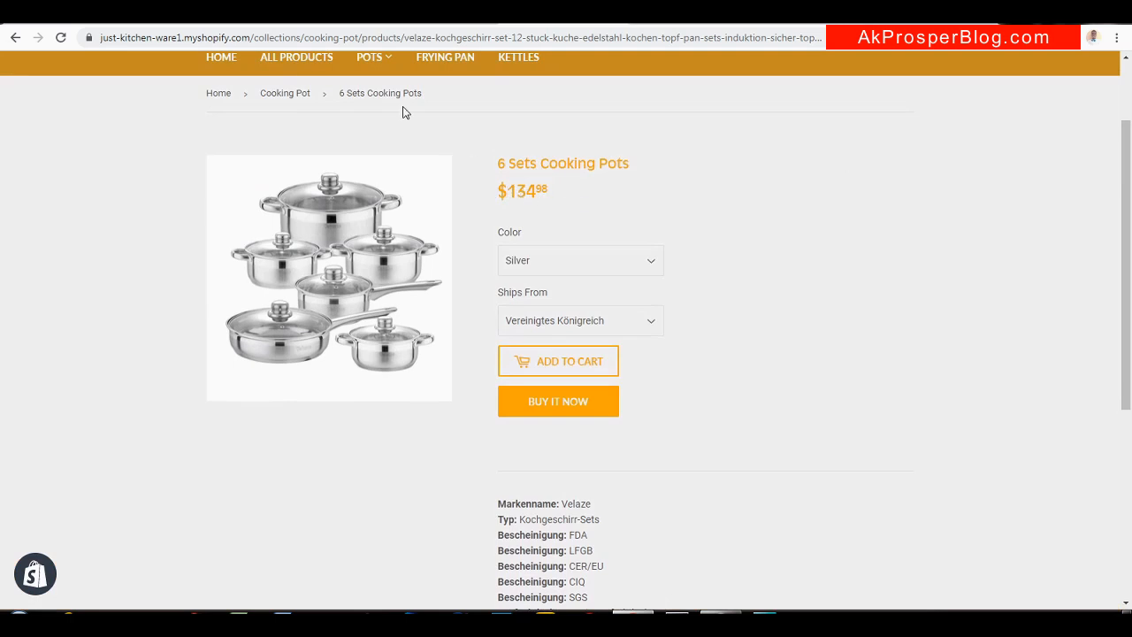
# Enter price 139.98, compare-at price 200.00 and cost per item 180.00
pyautogui.click(619, 13)
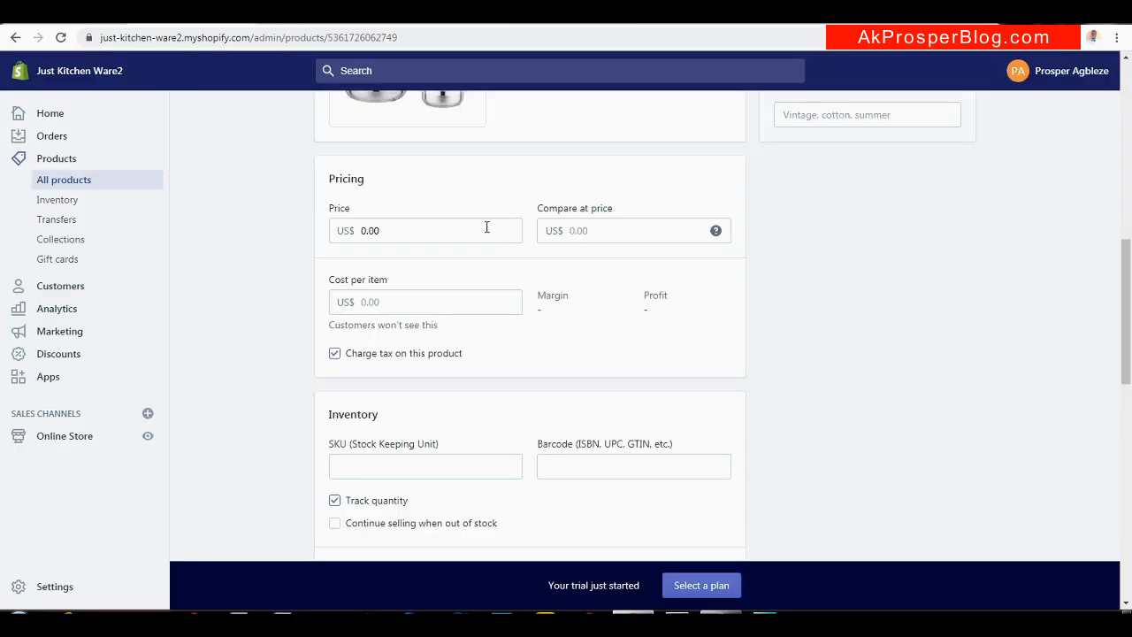
pyautogui.click(457, 231)
pyautogui.doubleClick(457, 231)
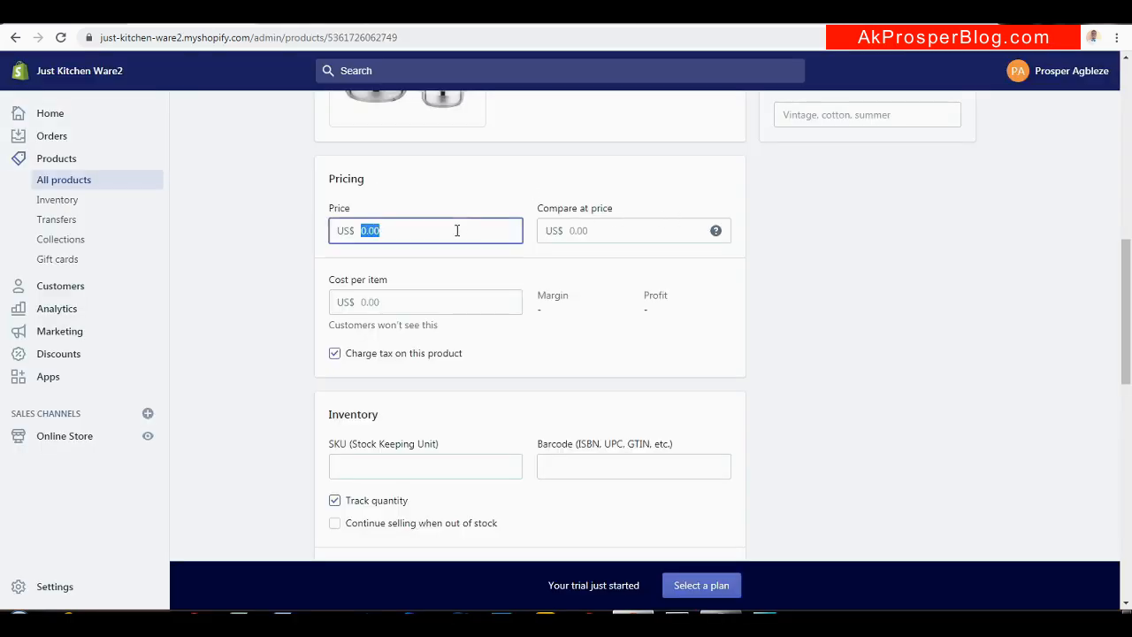
pyautogui.write('12')
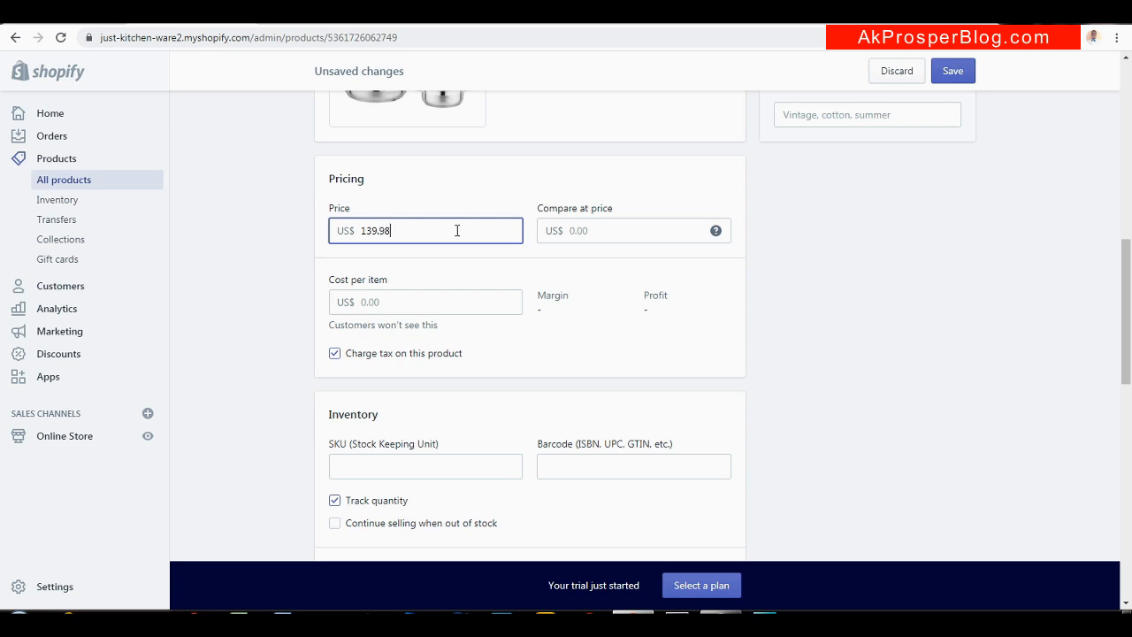
pyautogui.click(627, 232)
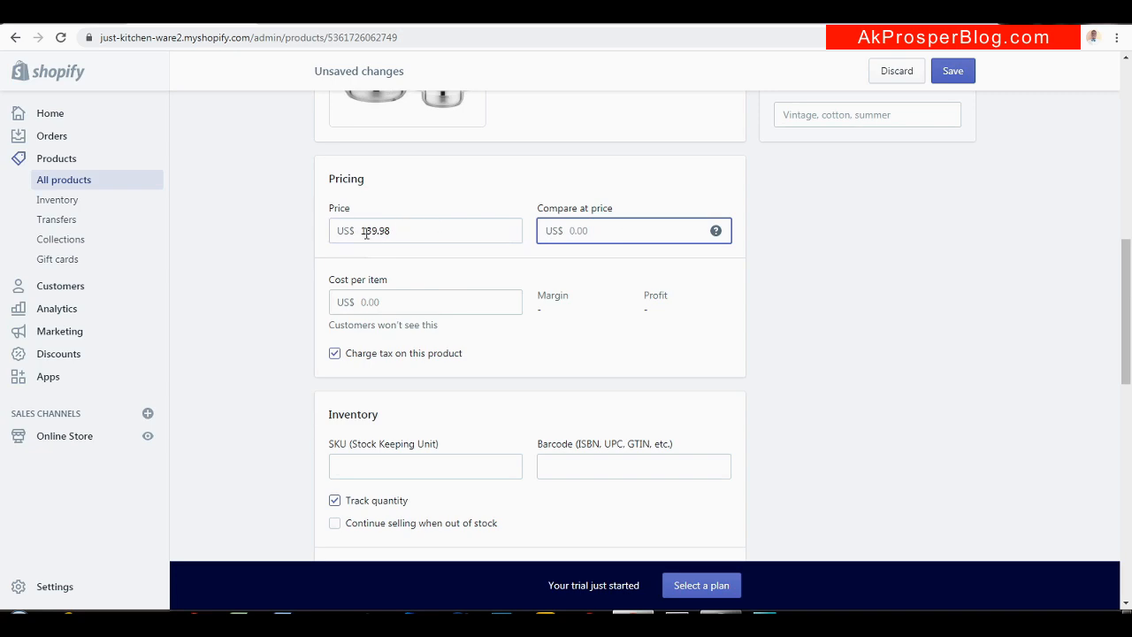
pyautogui.write('200')
pyautogui.click(631, 194)
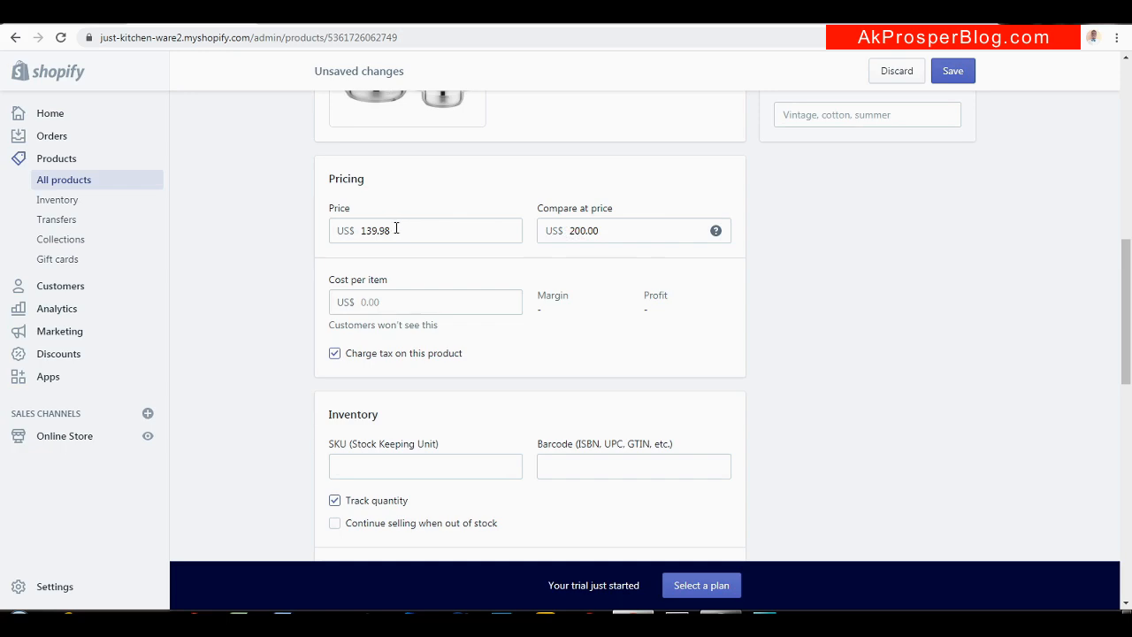
pyautogui.click(345, 295)
pyautogui.write('180.00')
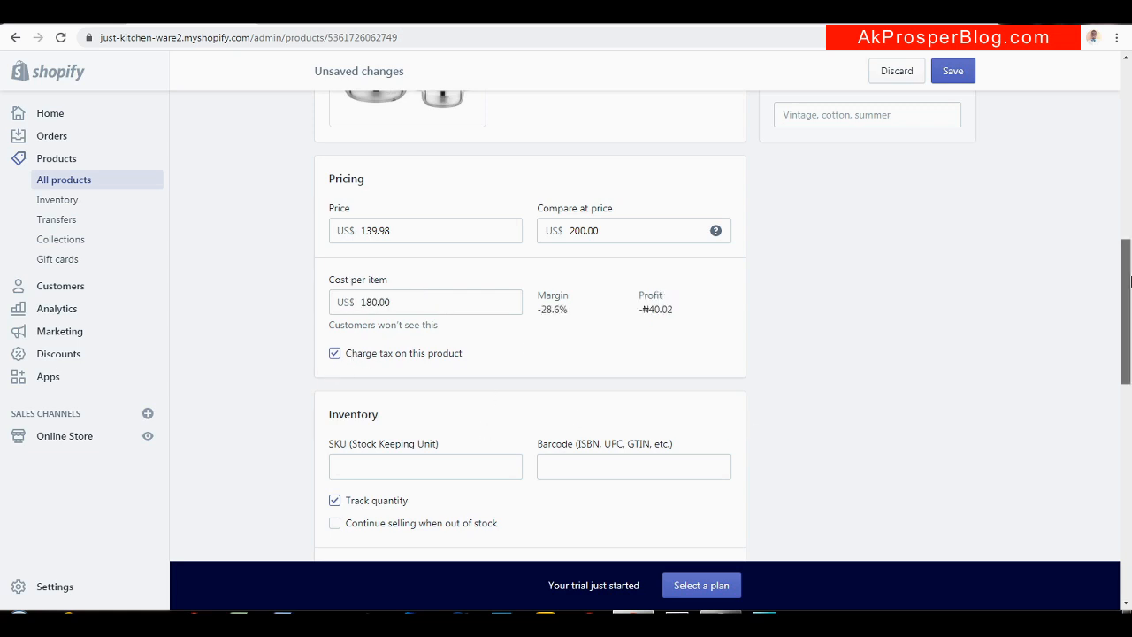
pyautogui.scroll(-2, 1130, 281)
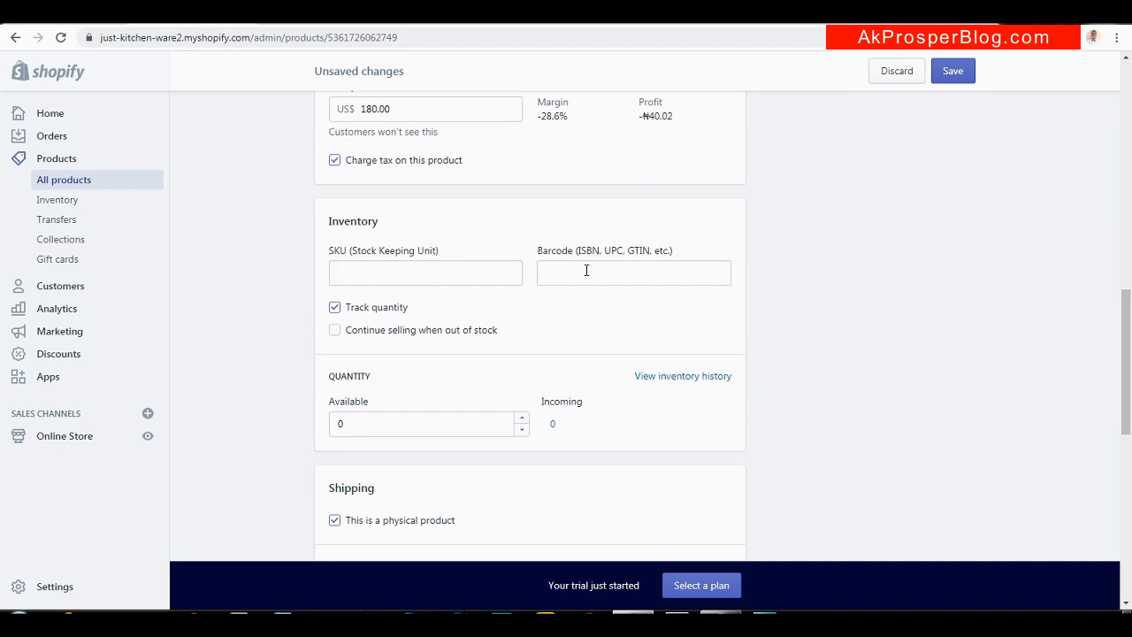
# Set the available stock quantity to 50 units
pyautogui.click(354, 422)
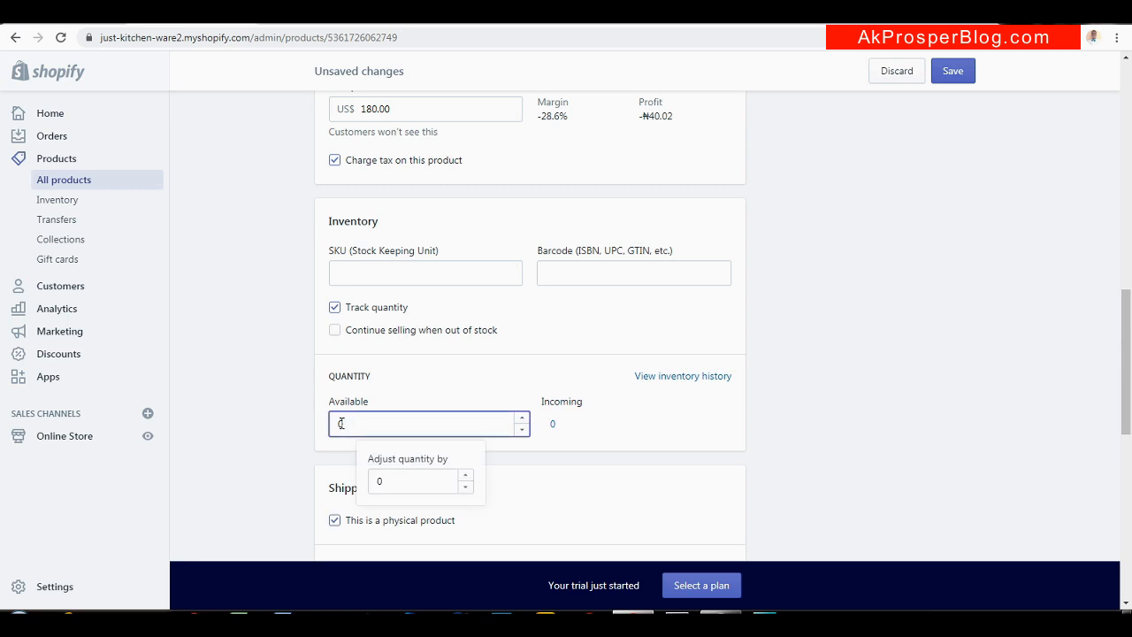
pyautogui.write('50')
pyautogui.click(623, 434)
pyautogui.moveTo(1128, 338); pyautogui.dragTo(1129, 406)
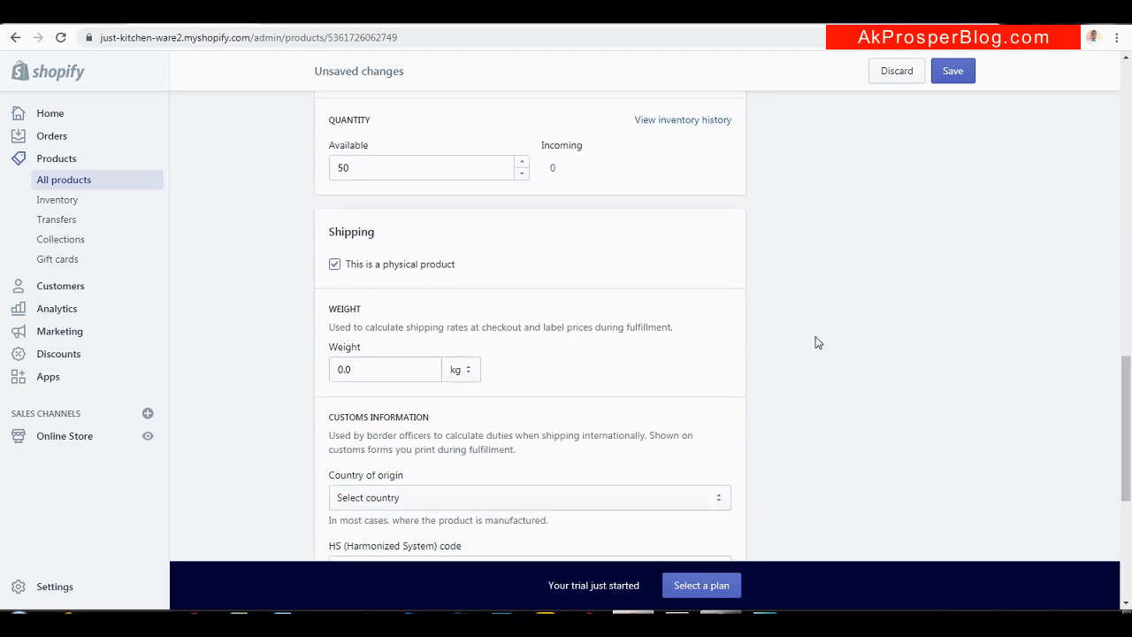
# Keep the product marked as physical and set its weight to 2.0 kg
pyautogui.click(334, 266)
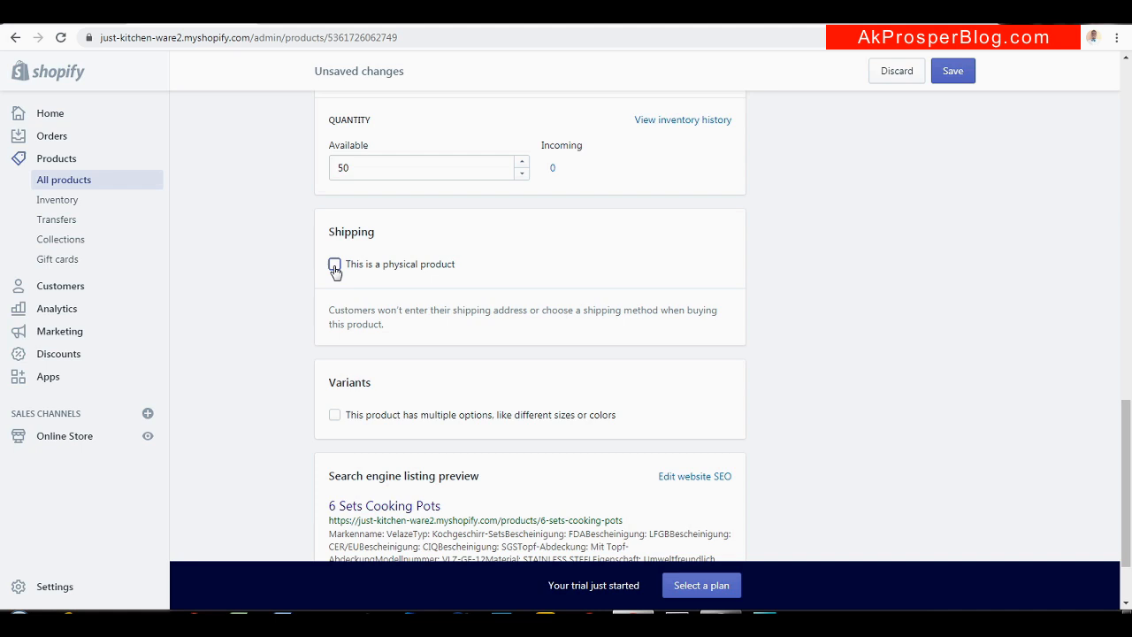
pyautogui.click(334, 265)
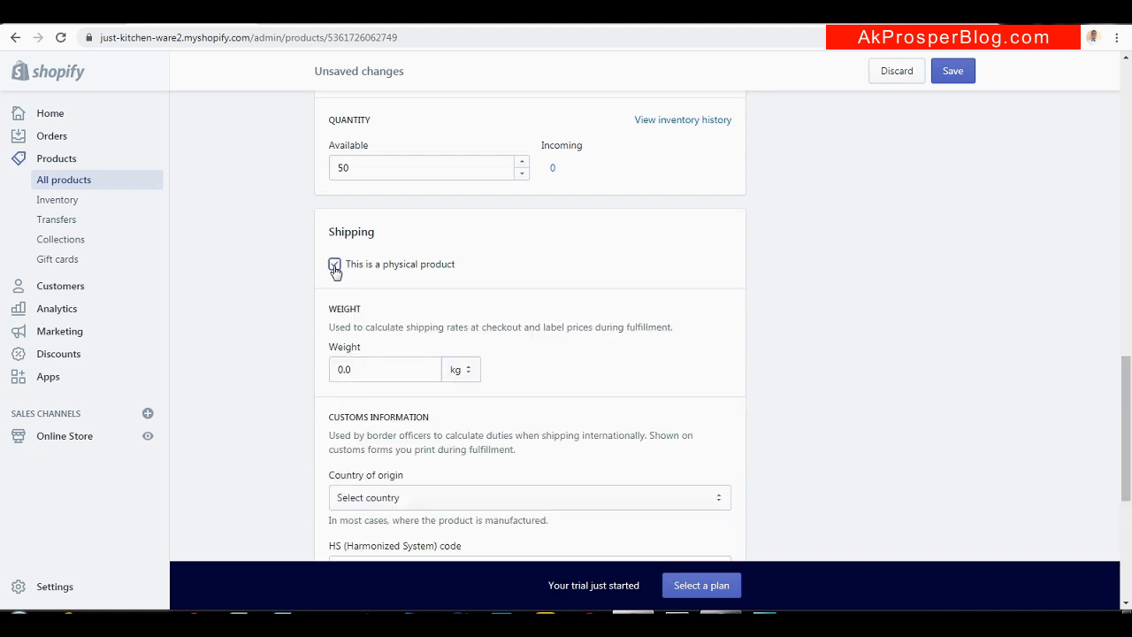
pyautogui.click(344, 368)
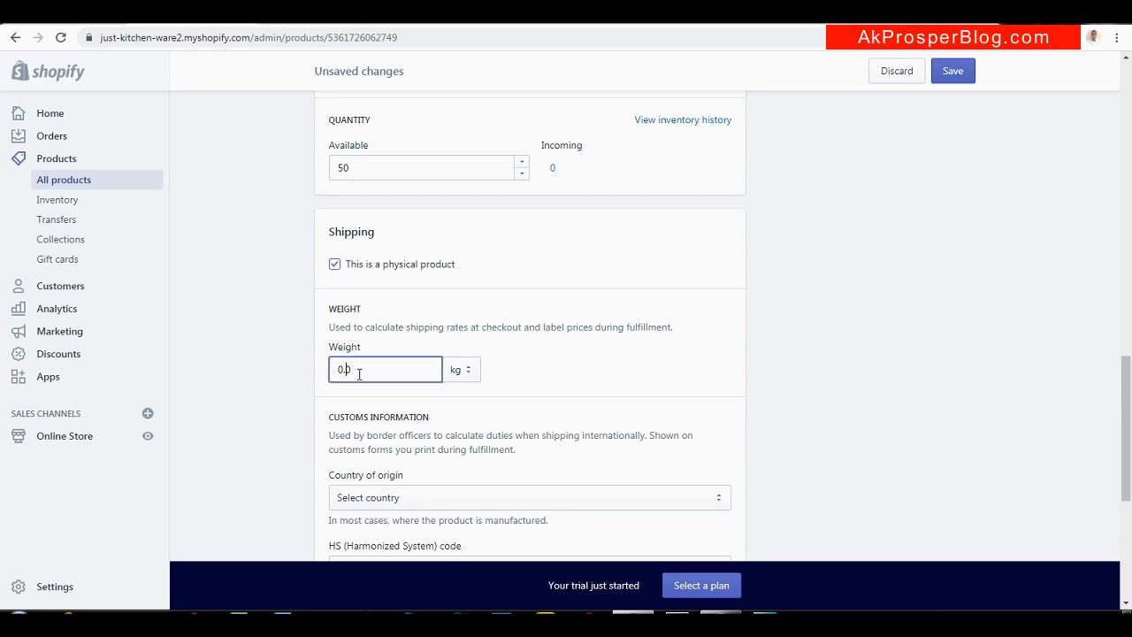
pyautogui.press('BackSpace')
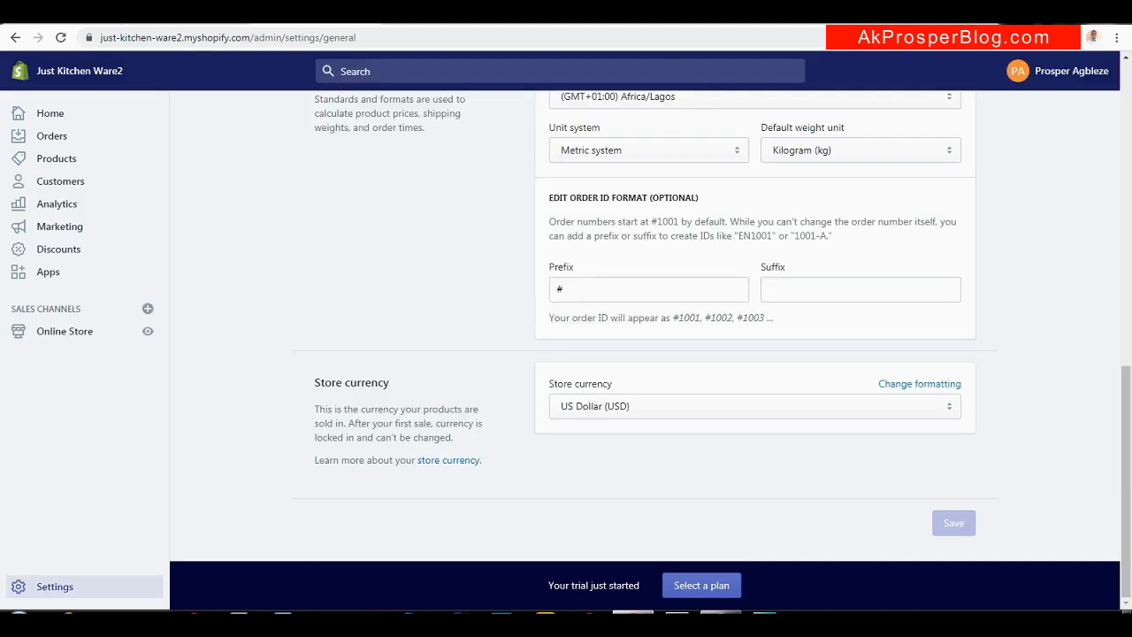
# Leave Kilogram (kg) selected as the store's default weight unit
pyautogui.moveTo(1130, 389); pyautogui.dragTo(1131, 352)
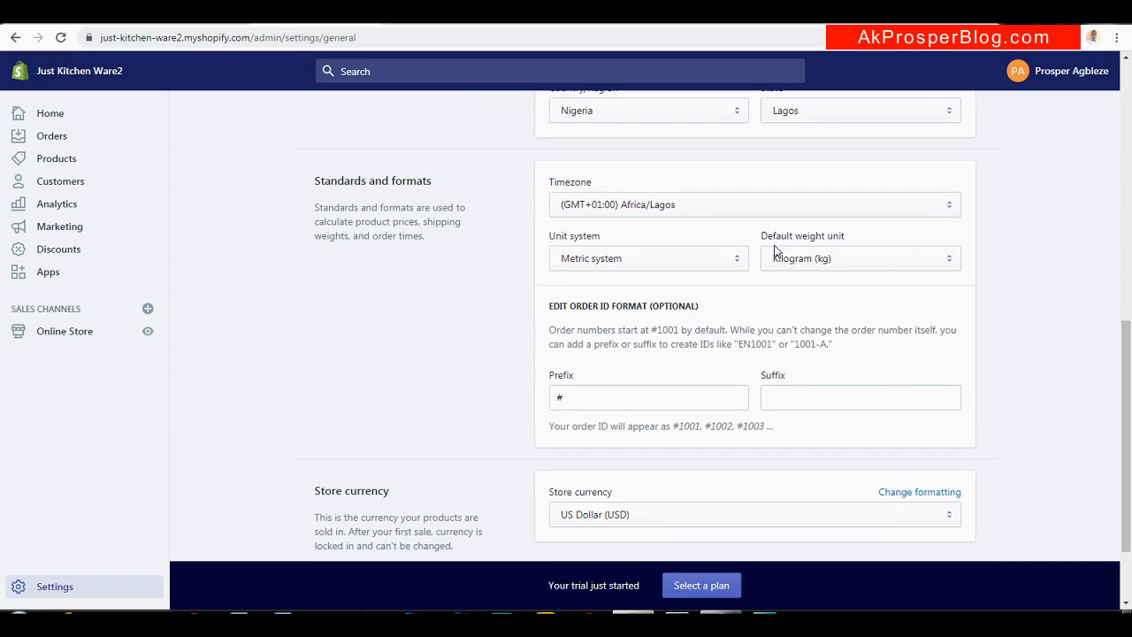
pyautogui.click(853, 261)
pyautogui.click(852, 276)
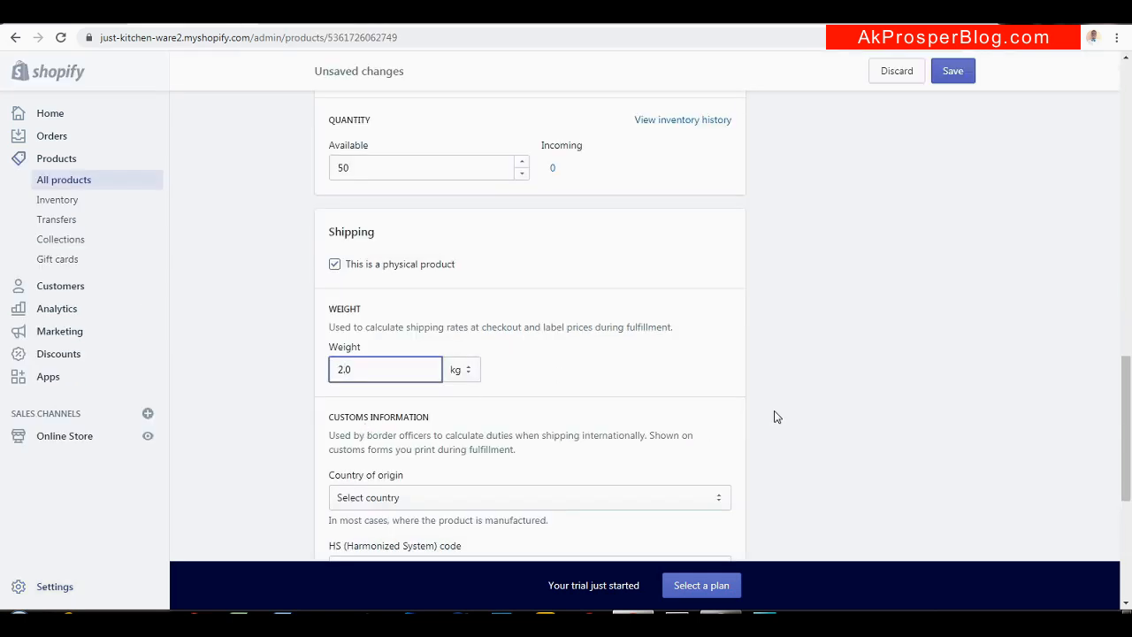
# Save the 6 Sets Cooking Pots product and dismiss a stray context menu
pyautogui.moveTo(1130, 423); pyautogui.dragTo(1129, 497)
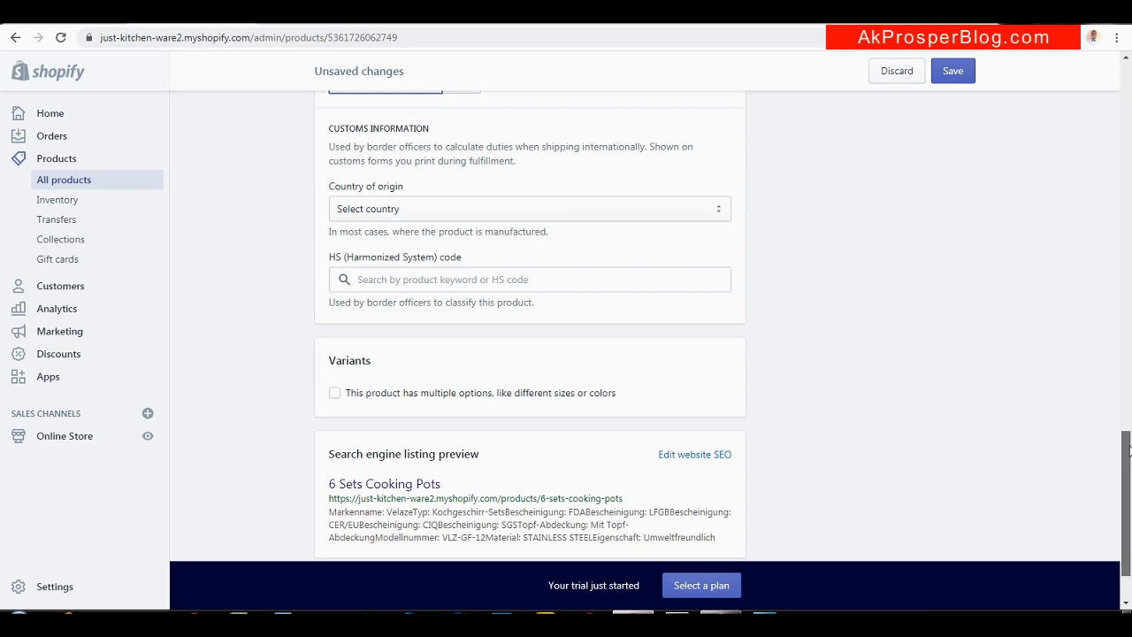
pyautogui.moveTo(1125, 432); pyautogui.dragTo(1124, 453)
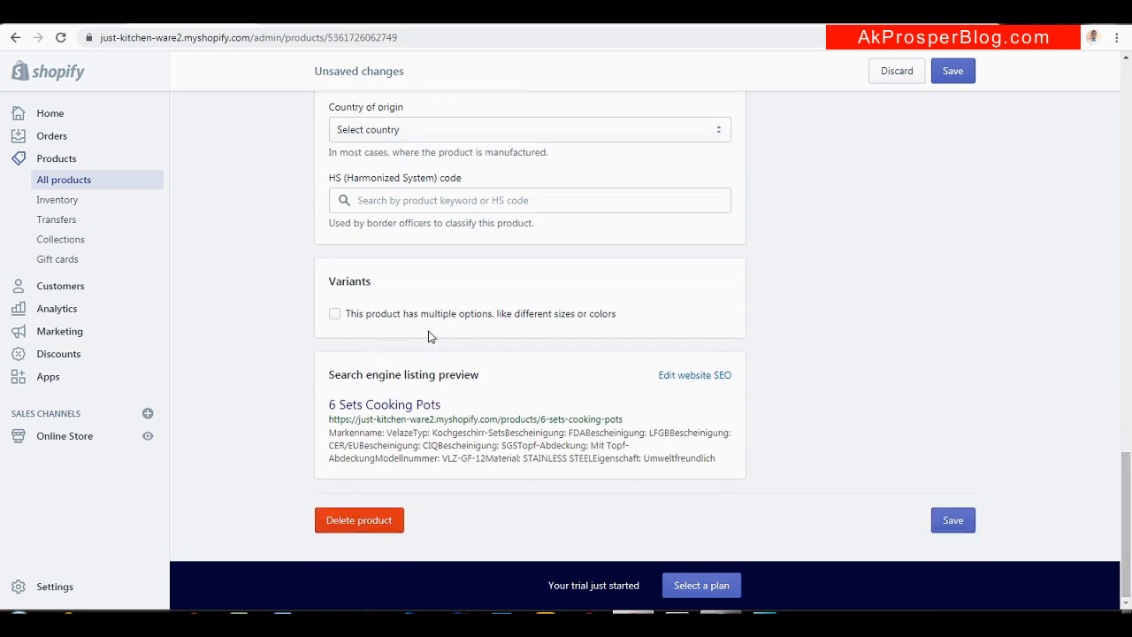
pyautogui.moveTo(1126, 513); pyautogui.dragTo(1129, 165)
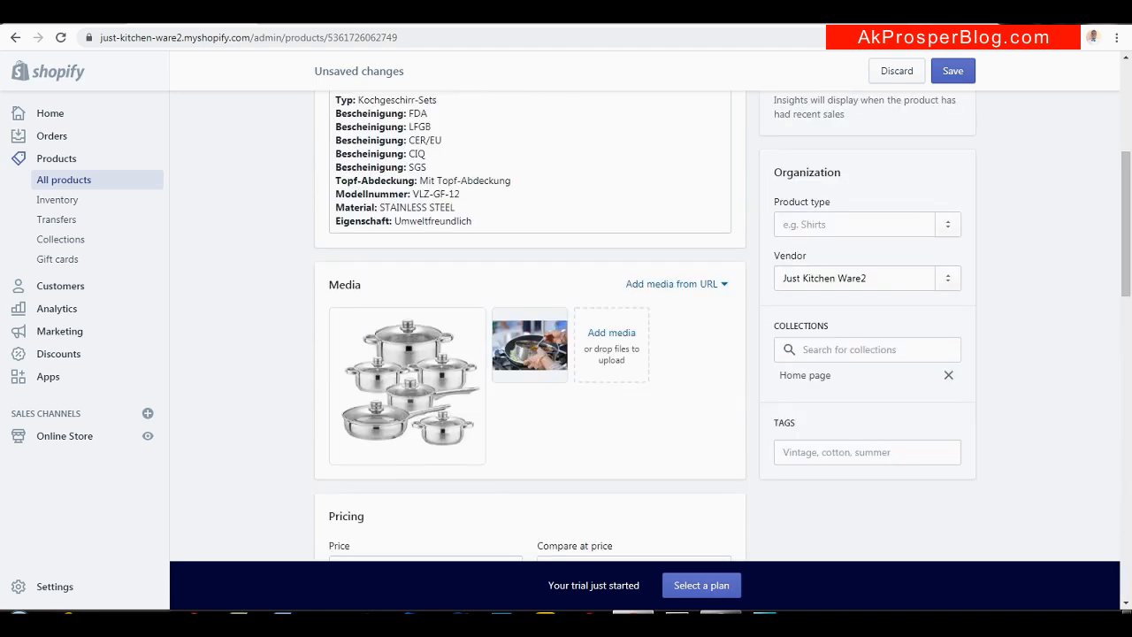
pyautogui.click(944, 78)
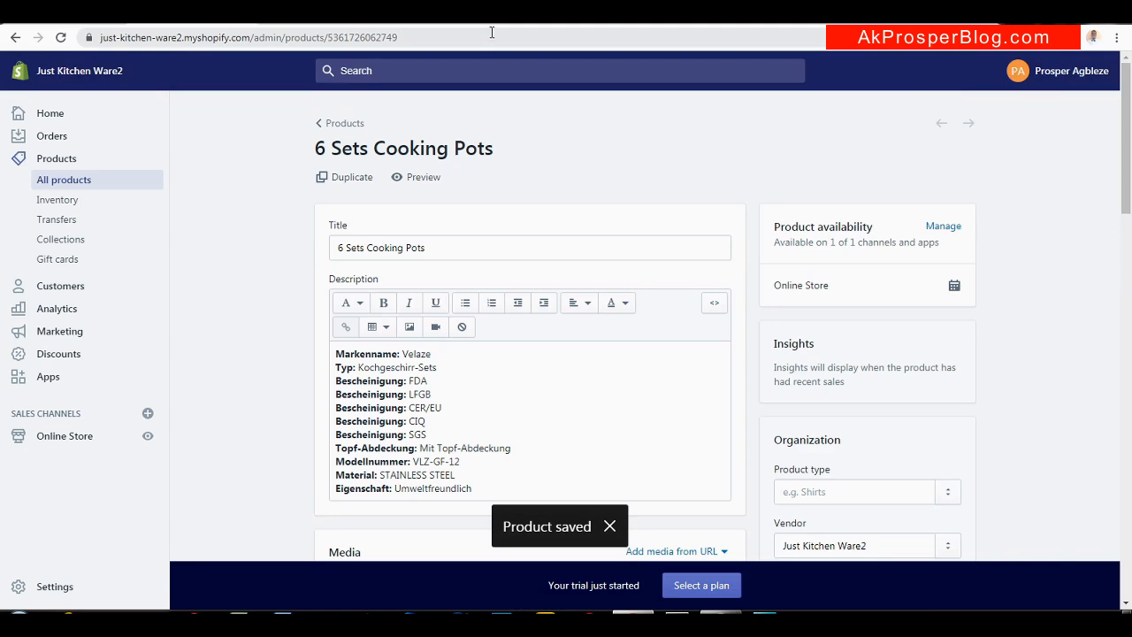
pyautogui.rightClick(411, 183)
pyautogui.moveTo(551, 156); pyautogui.dragTo(444, 177)
pyautogui.click(509, 179)
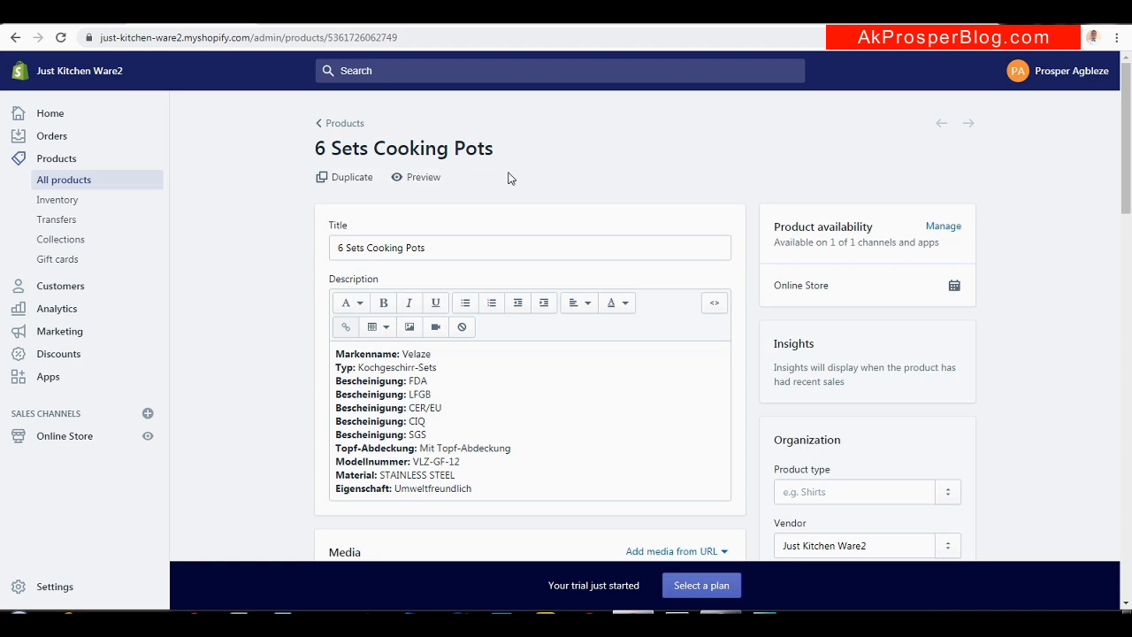
pyautogui.click(421, 179)
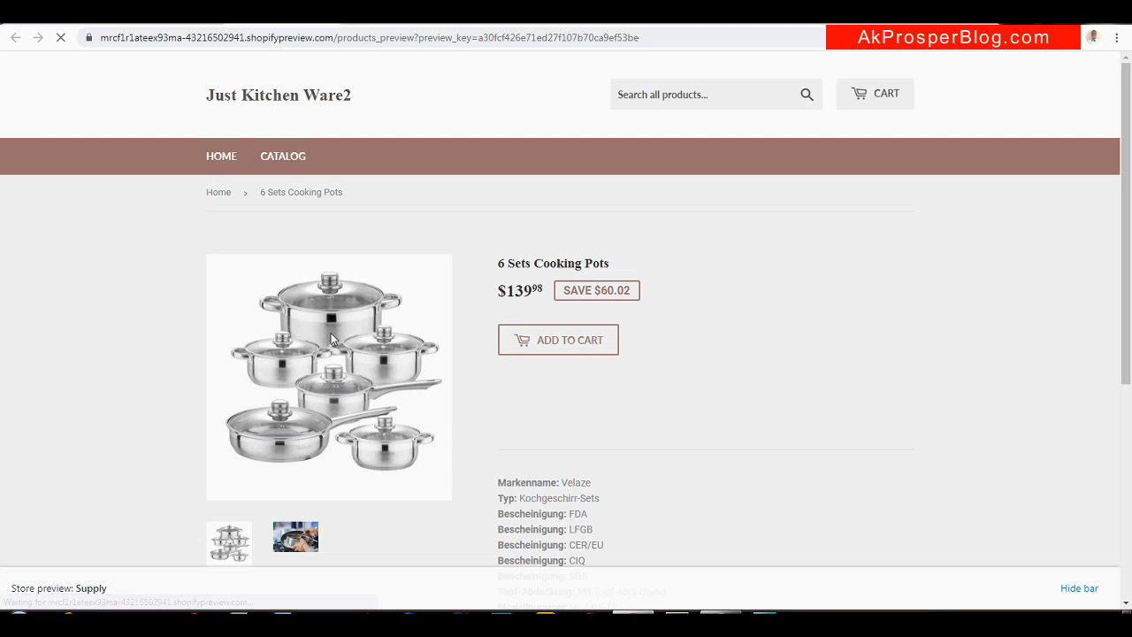
pyautogui.moveTo(1129, 117); pyautogui.dragTo(1129, 166)
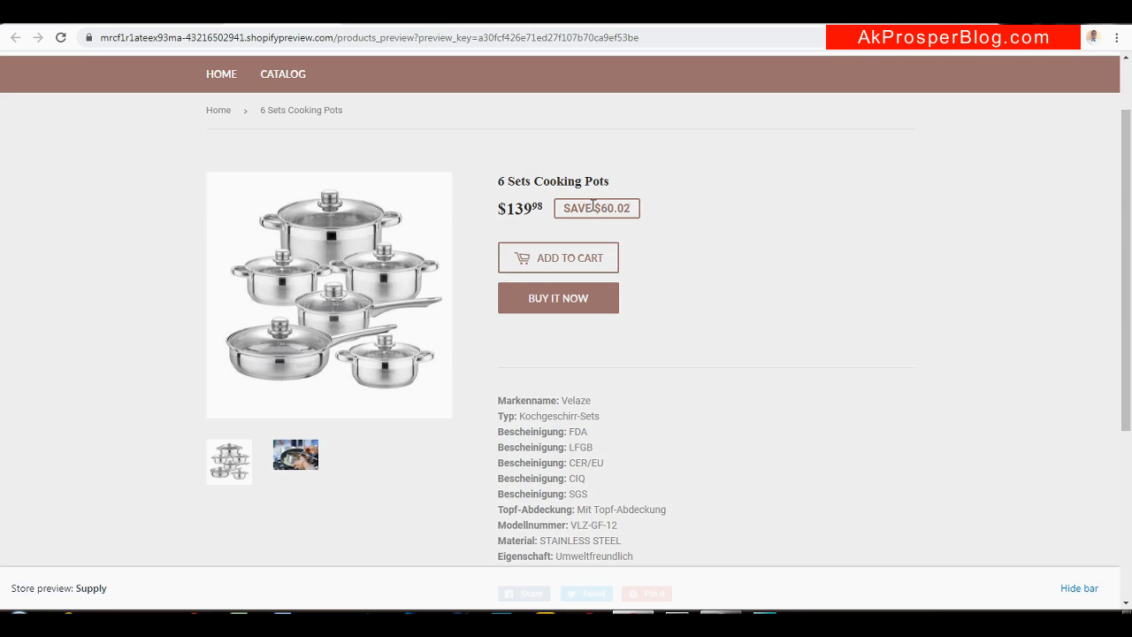
pyautogui.click(153, 26)
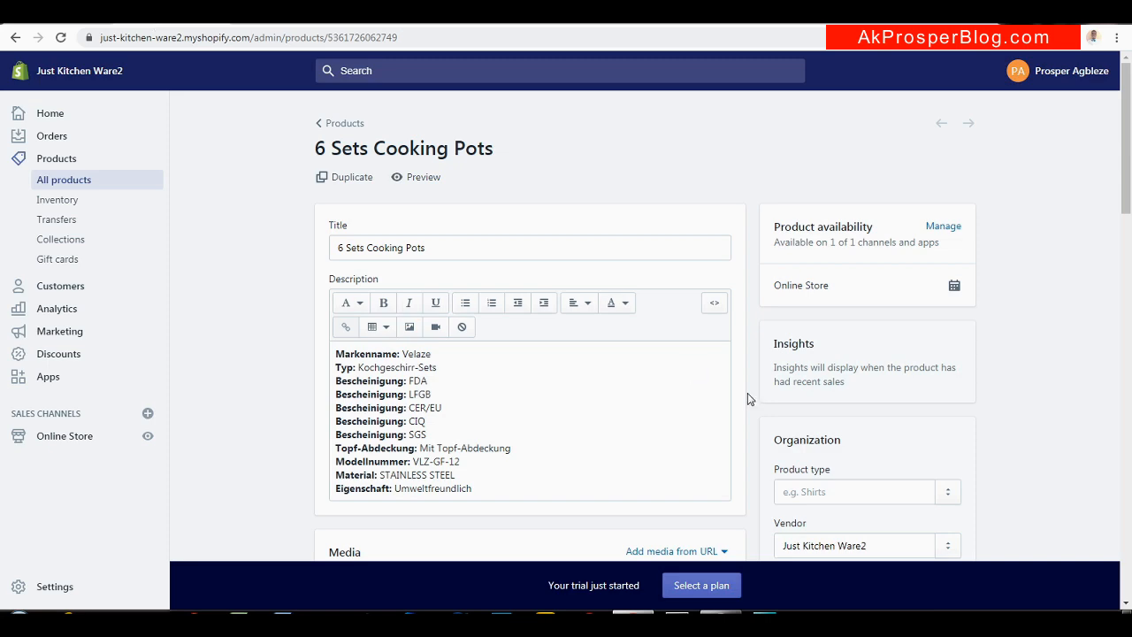
pyautogui.moveTo(1126, 205); pyautogui.dragTo(1127, 354)
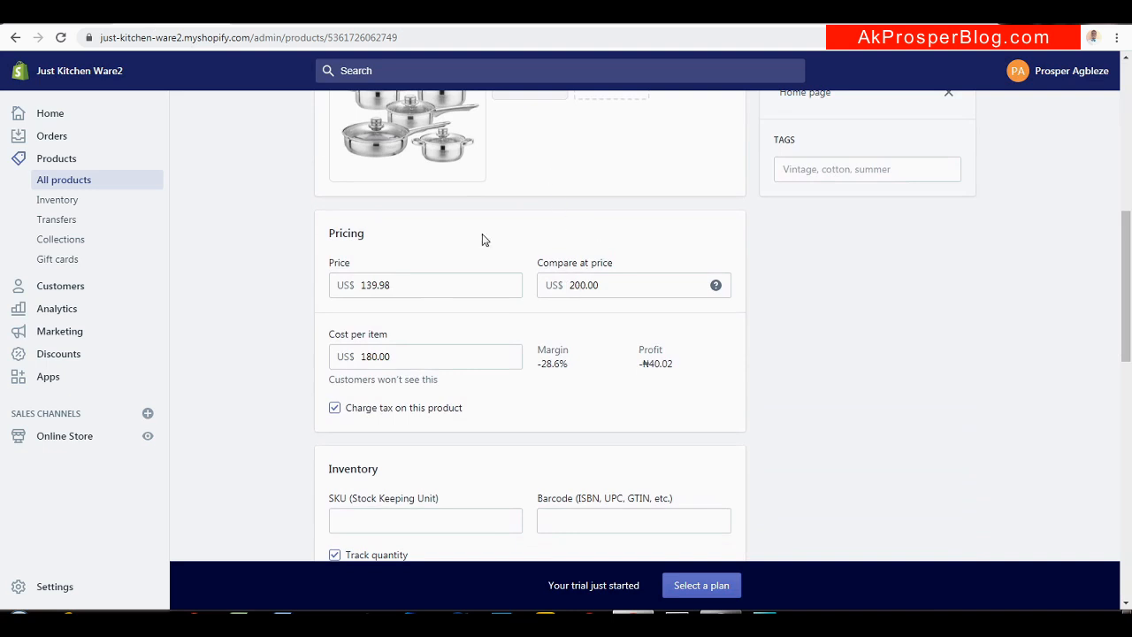
pyautogui.click(276, 18)
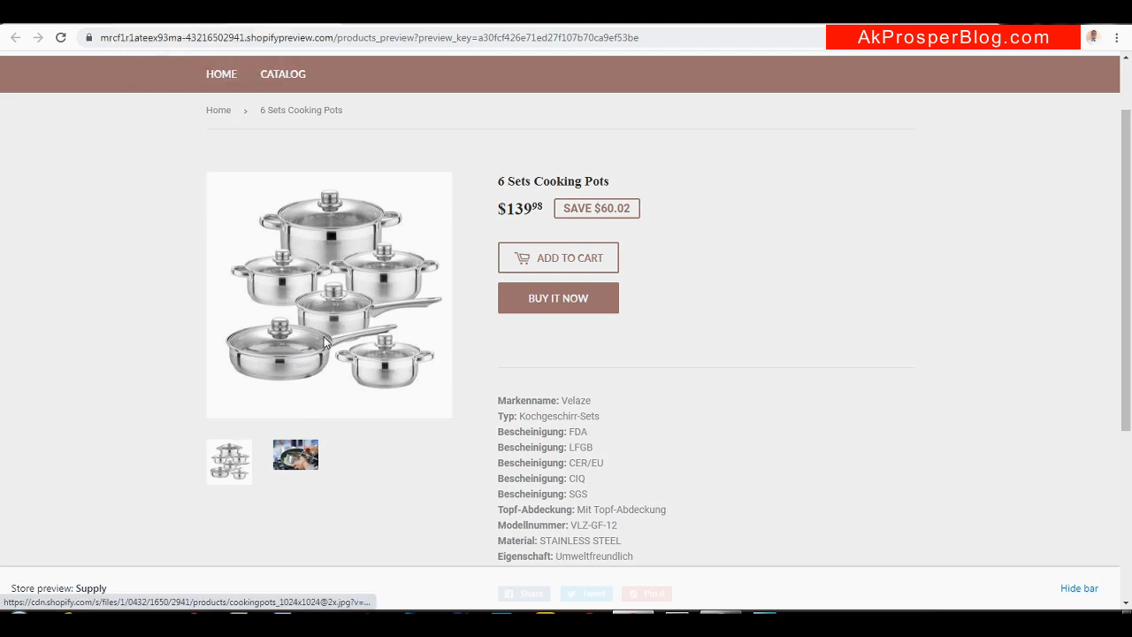
pyautogui.click(290, 465)
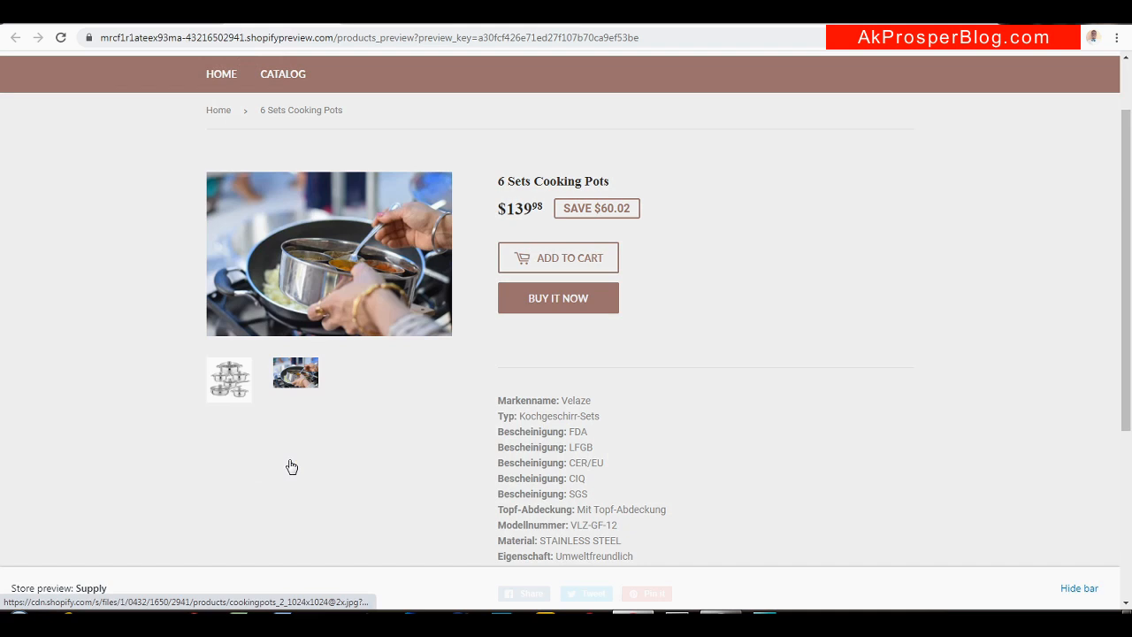
pyautogui.click(228, 395)
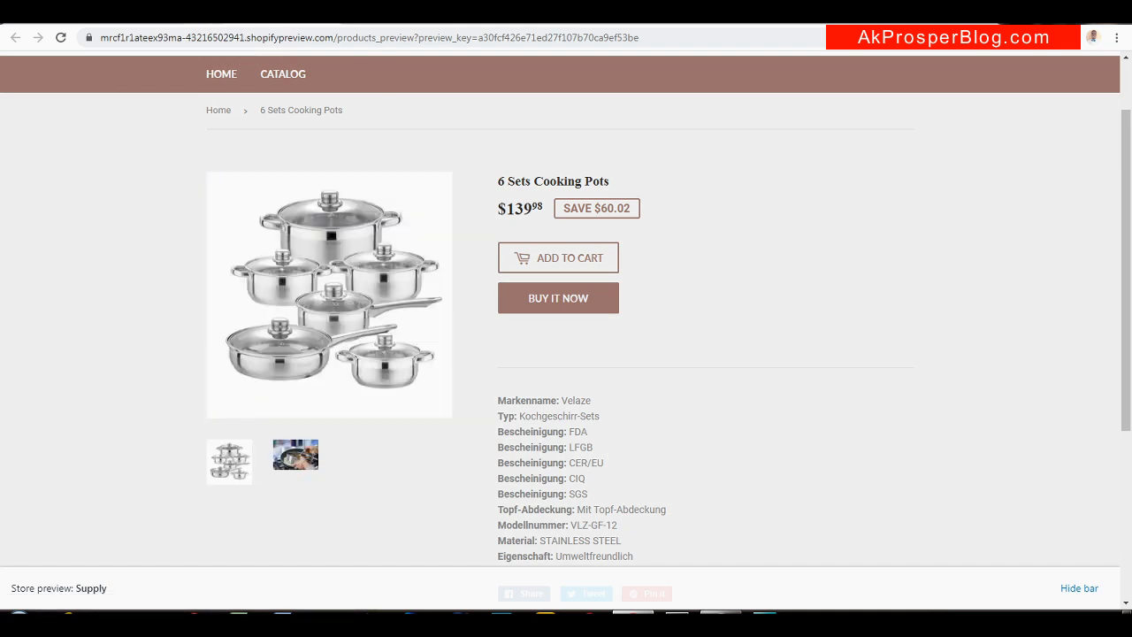
pyautogui.click(266, 16)
pyautogui.moveTo(1128, 243); pyautogui.dragTo(1128, 188)
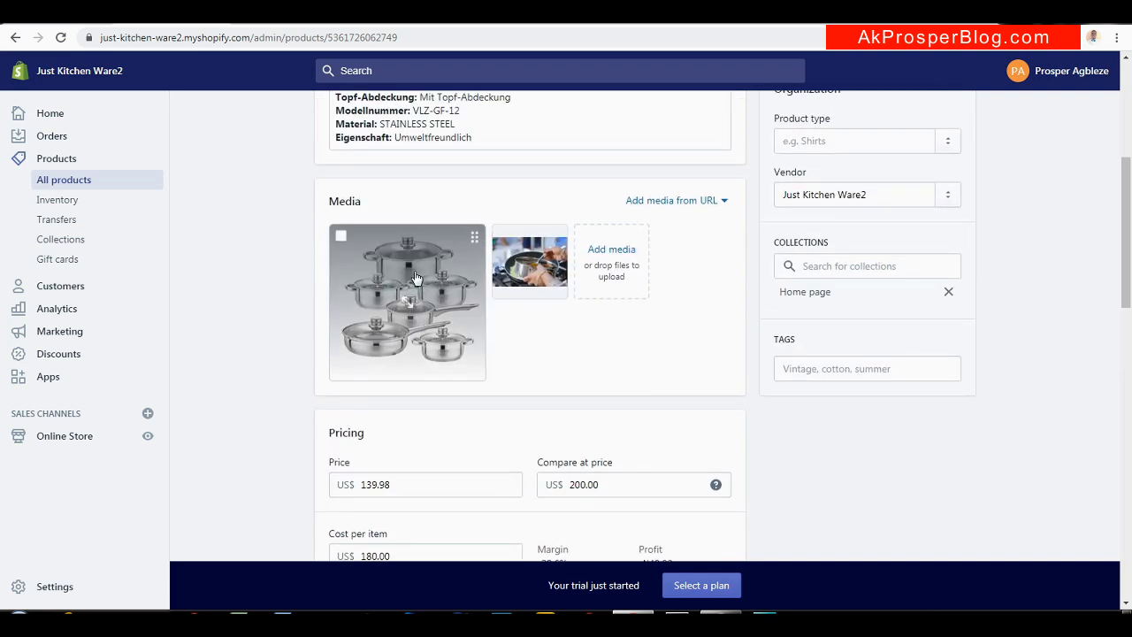
pyautogui.click(335, 16)
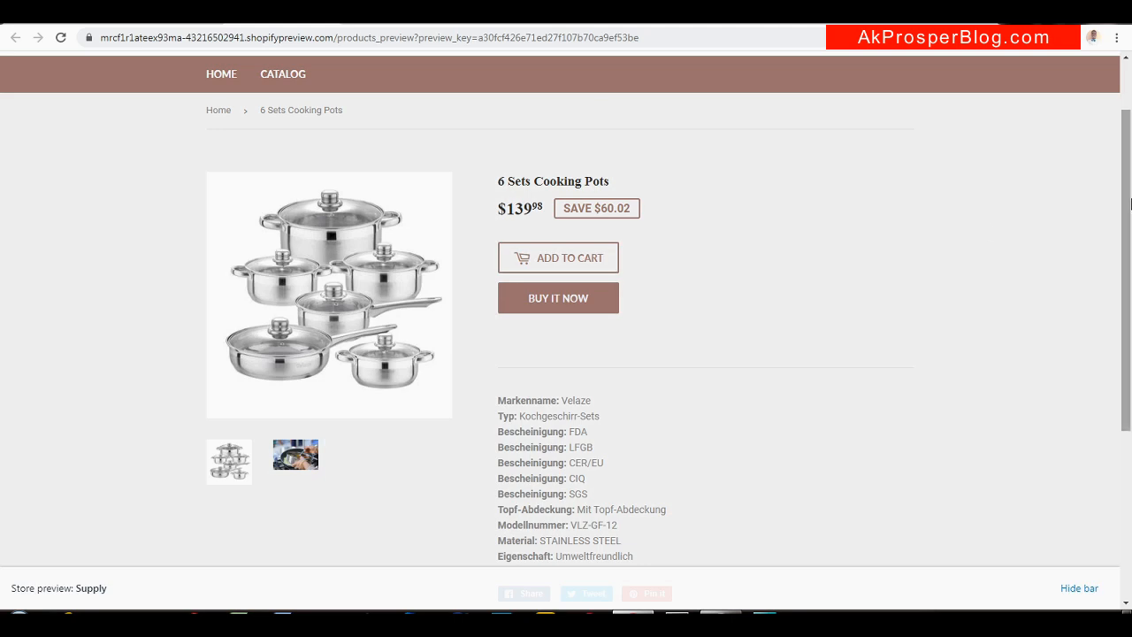
pyautogui.scroll(1, 1130, 206)
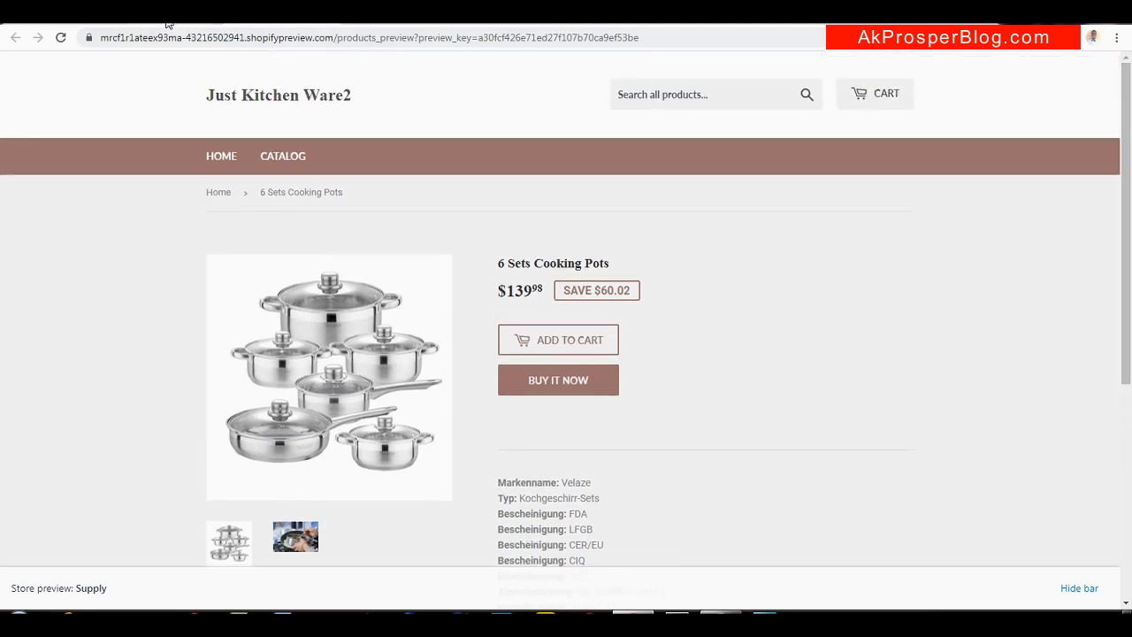
pyautogui.click(162, 21)
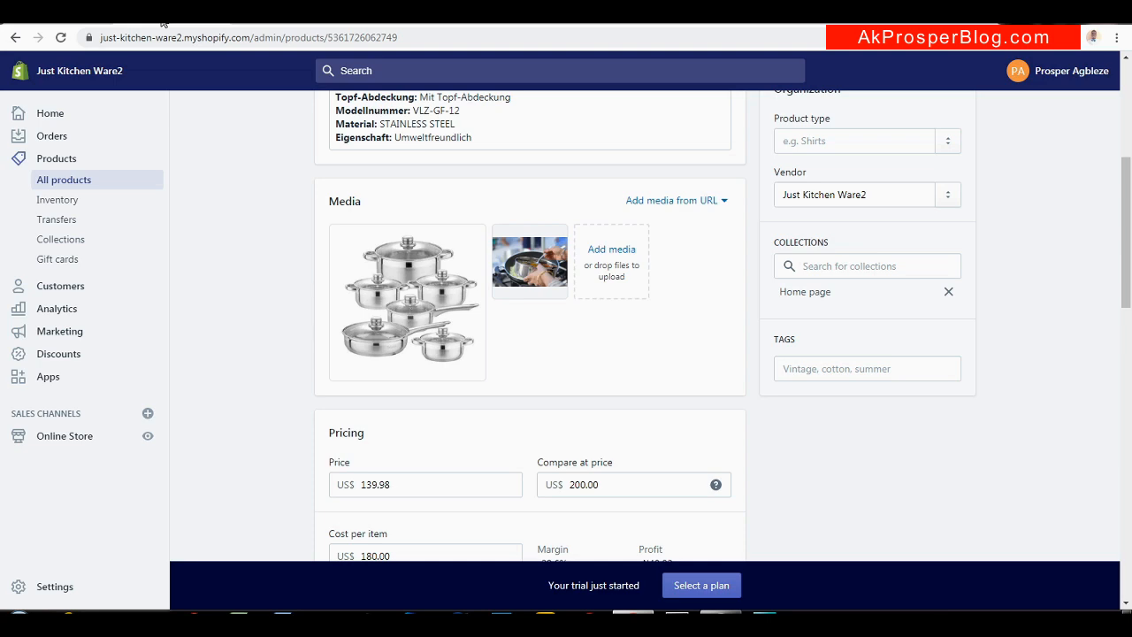
pyautogui.moveTo(1130, 192); pyautogui.dragTo(1130, 99)
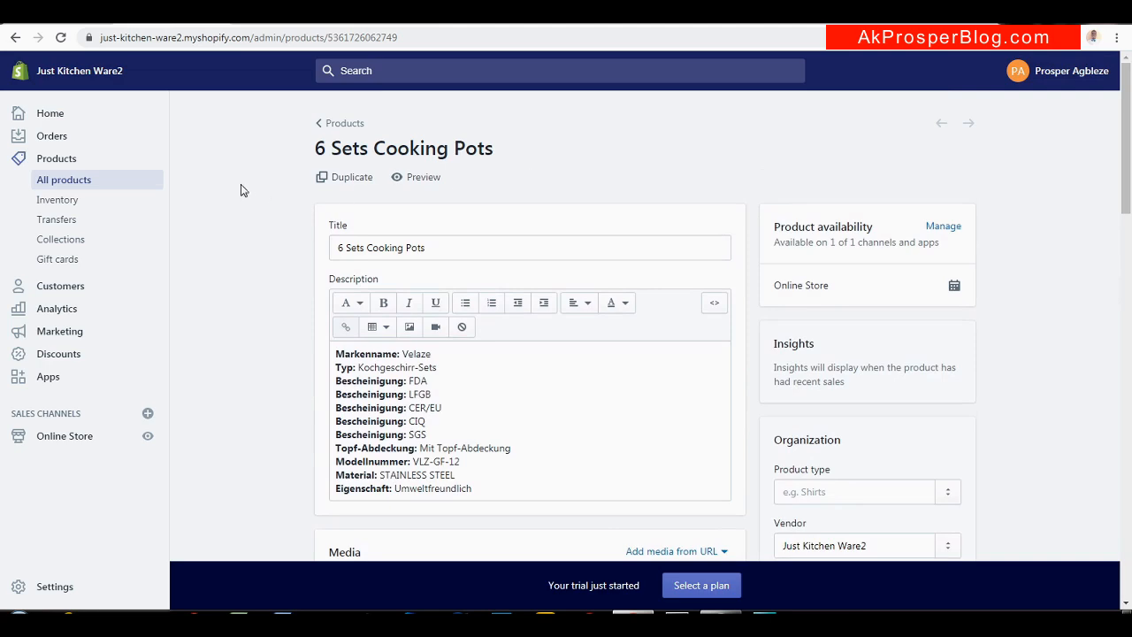
# Open a blank Add product form from the All products list
pyautogui.click(54, 161)
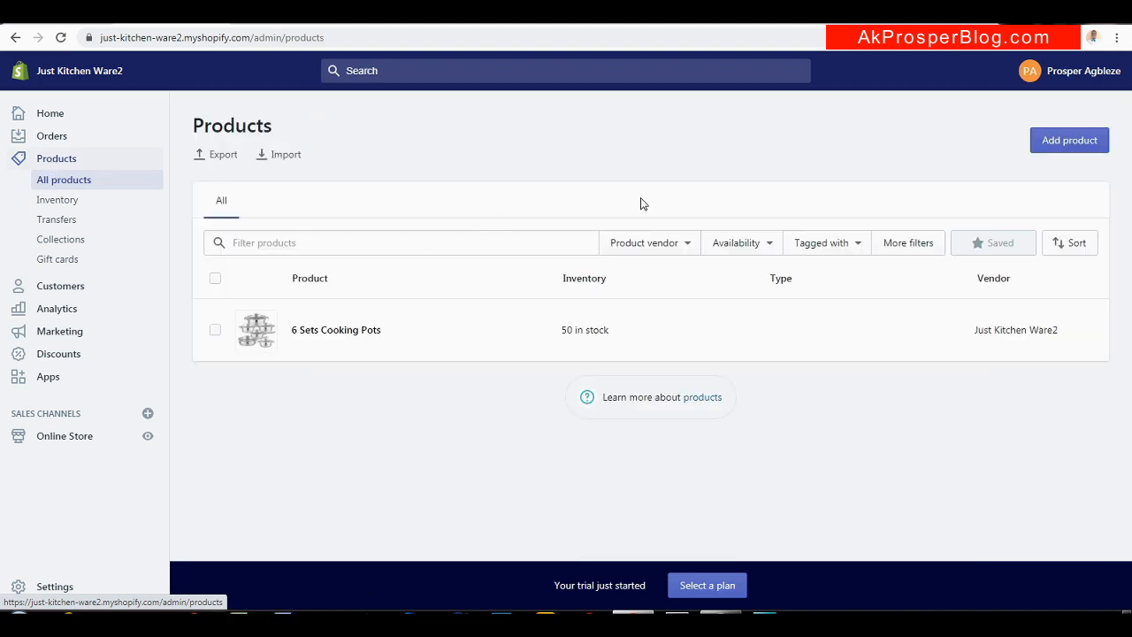
pyautogui.click(1071, 144)
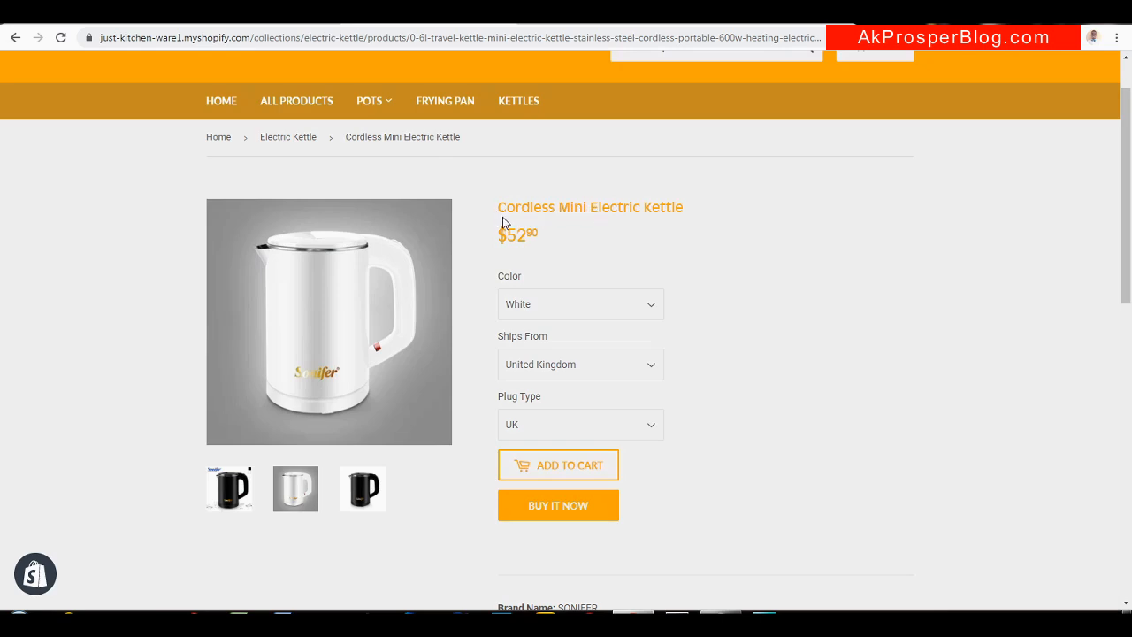
# Title the new product 'Cordless Mini Electric Kettle' using the title copied from the store page
pyautogui.moveTo(684, 208); pyautogui.dragTo(501, 206)
pyautogui.hotkey('ctrl', 'c')
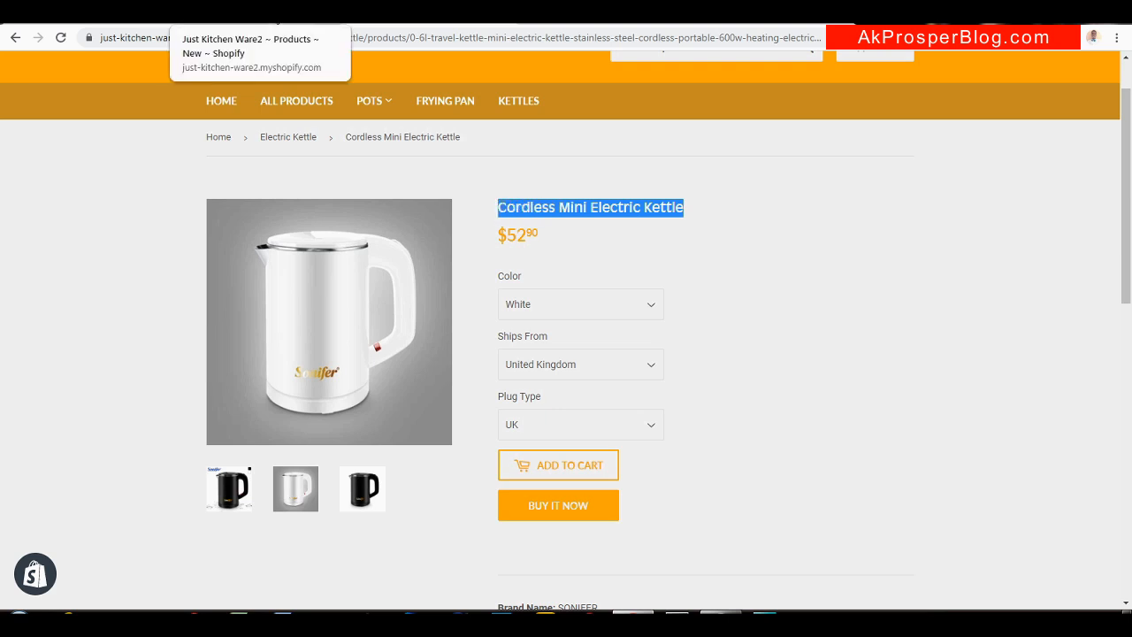
pyautogui.click(190, 11)
pyautogui.click(415, 215)
pyautogui.hotkey('ctrl', 'v')
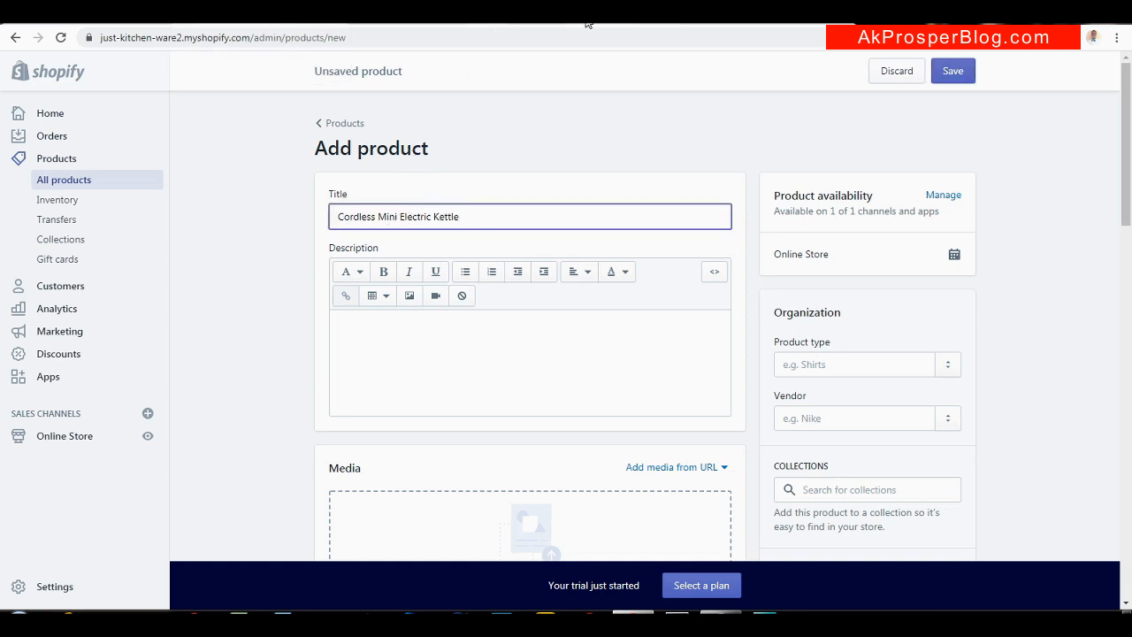
# Paste the kettle's copied SONIFER specification list into the product description
pyautogui.click(439, 21)
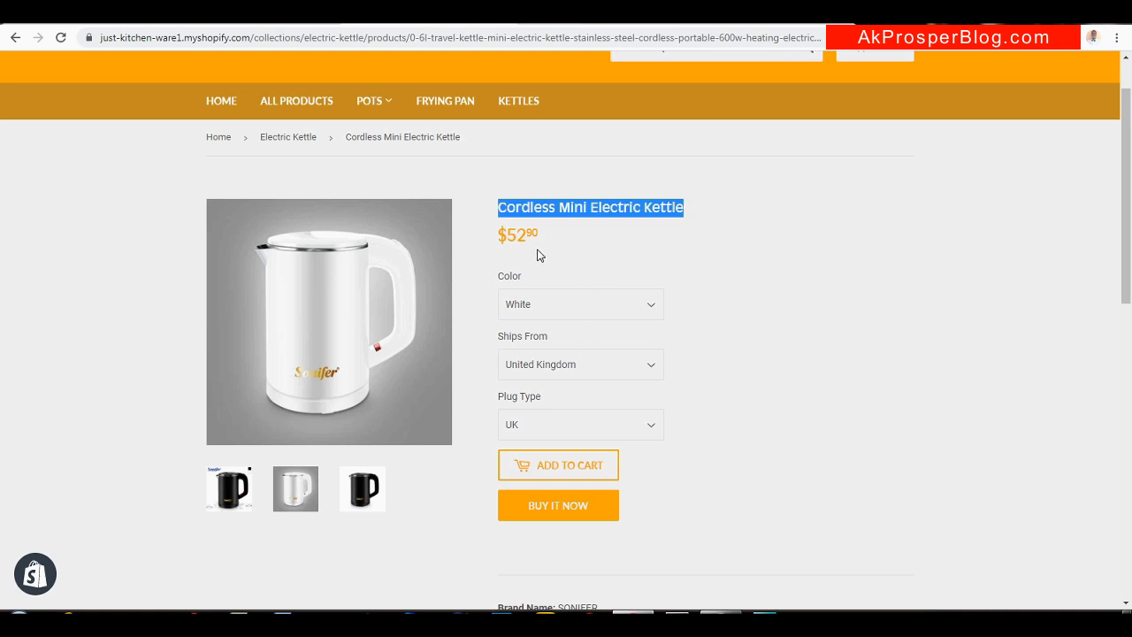
pyautogui.click(242, 21)
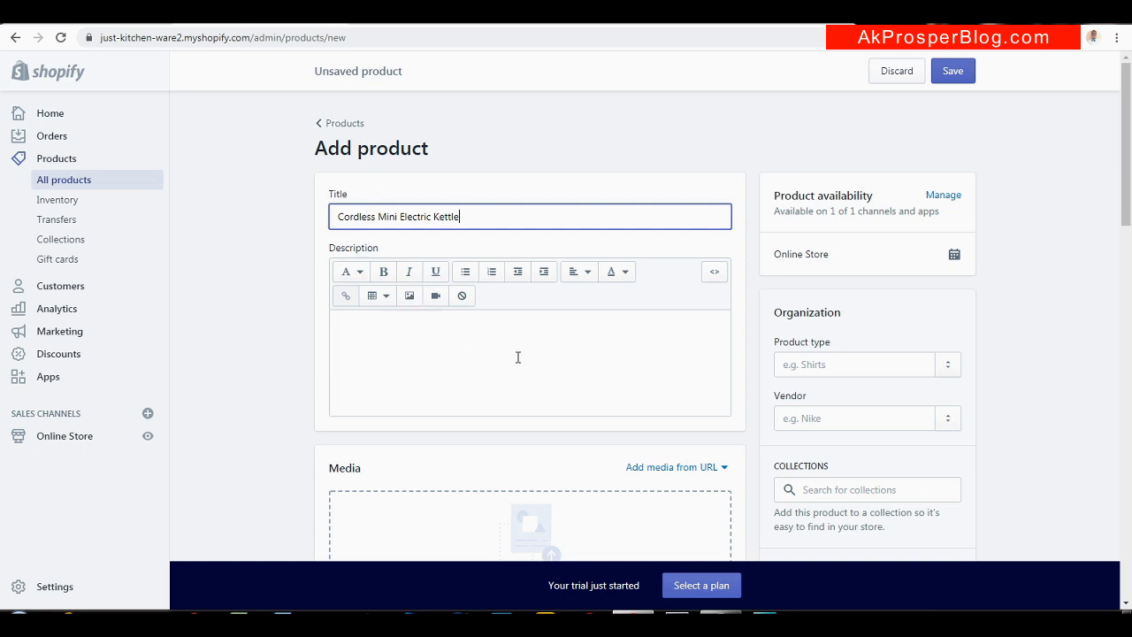
pyautogui.click(405, 27)
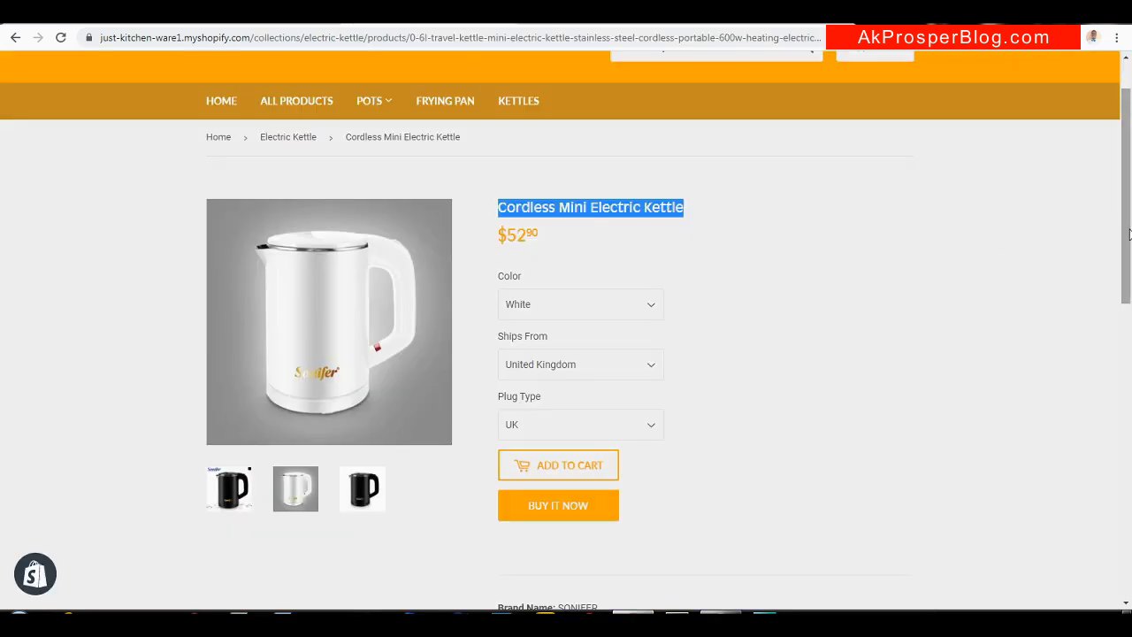
pyautogui.scroll(-5, 1127, 234)
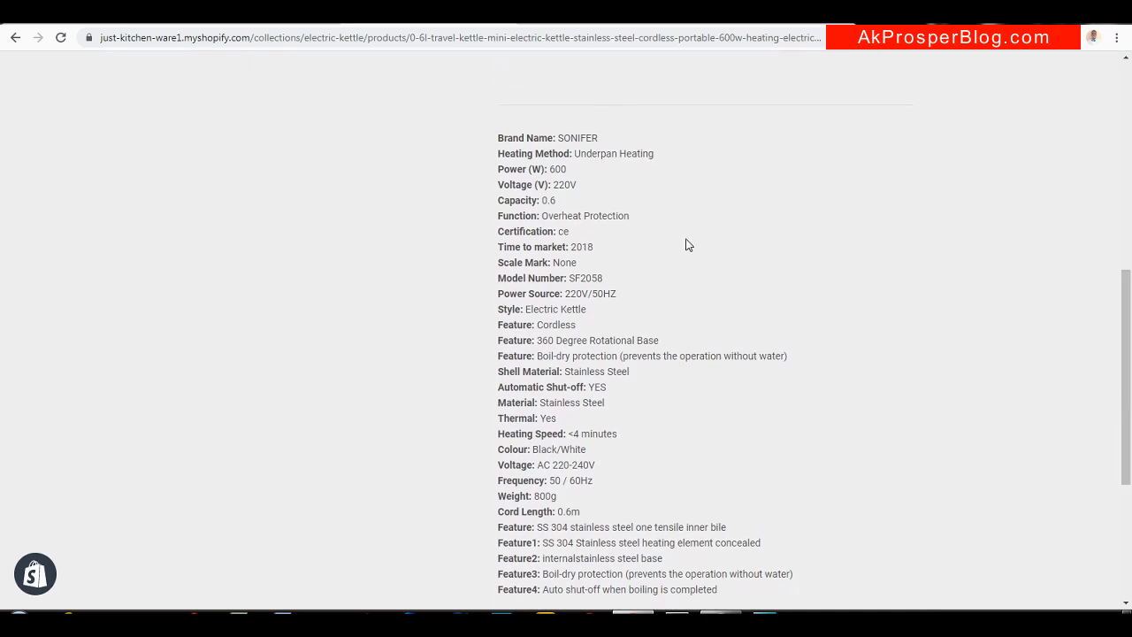
pyautogui.moveTo(500, 134); pyautogui.dragTo(719, 303)
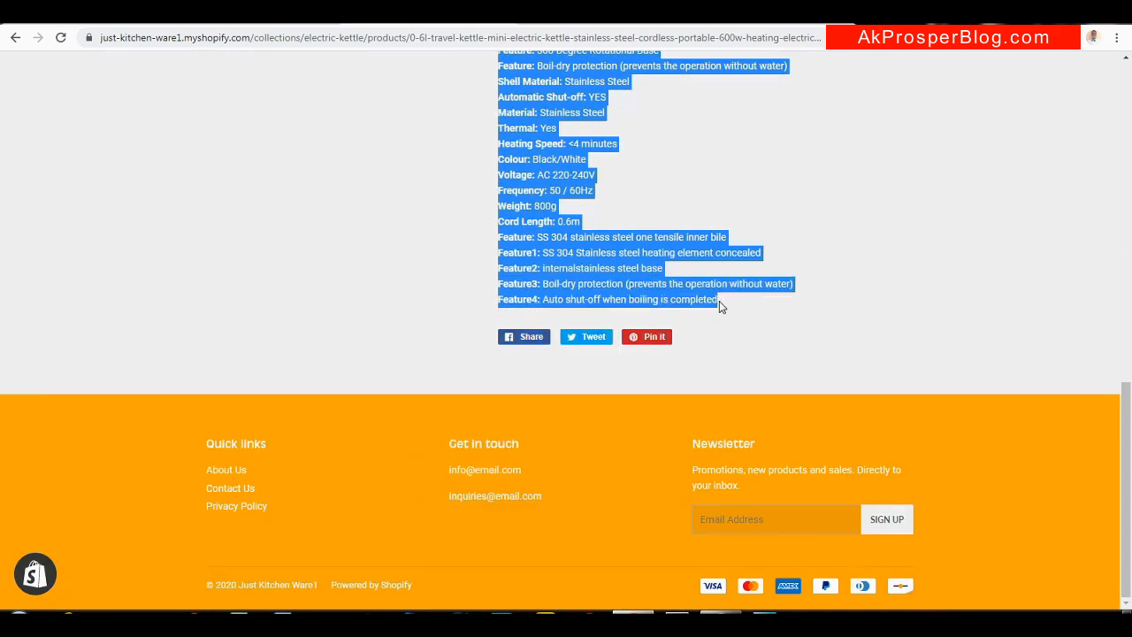
pyautogui.click(531, 12)
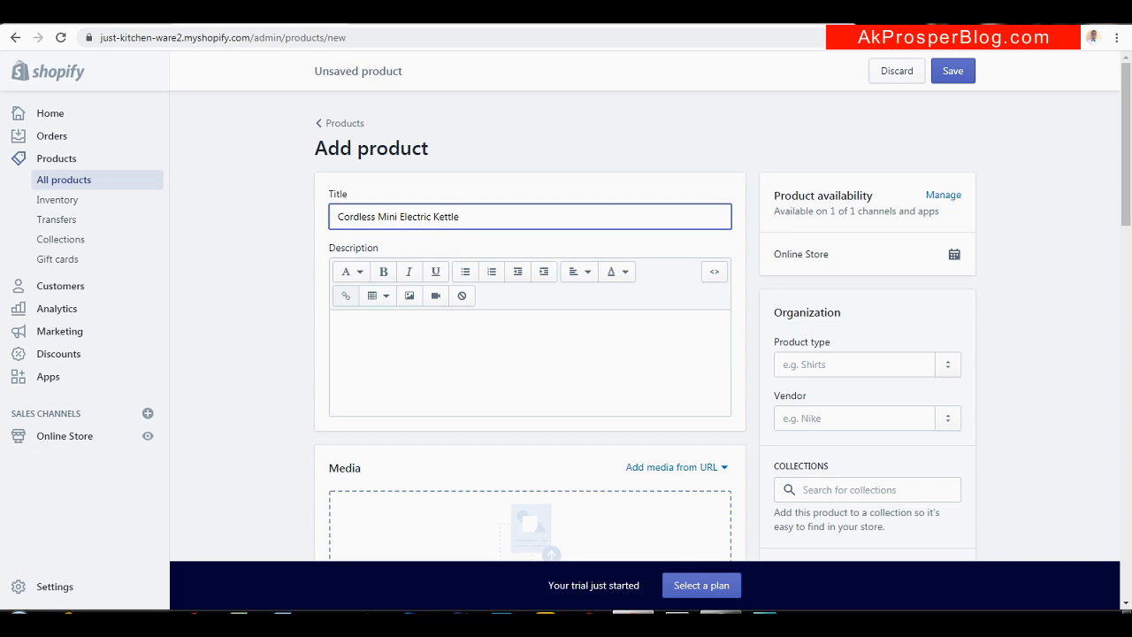
pyautogui.click(473, 349)
pyautogui.hotkey('ctrl', 'v')
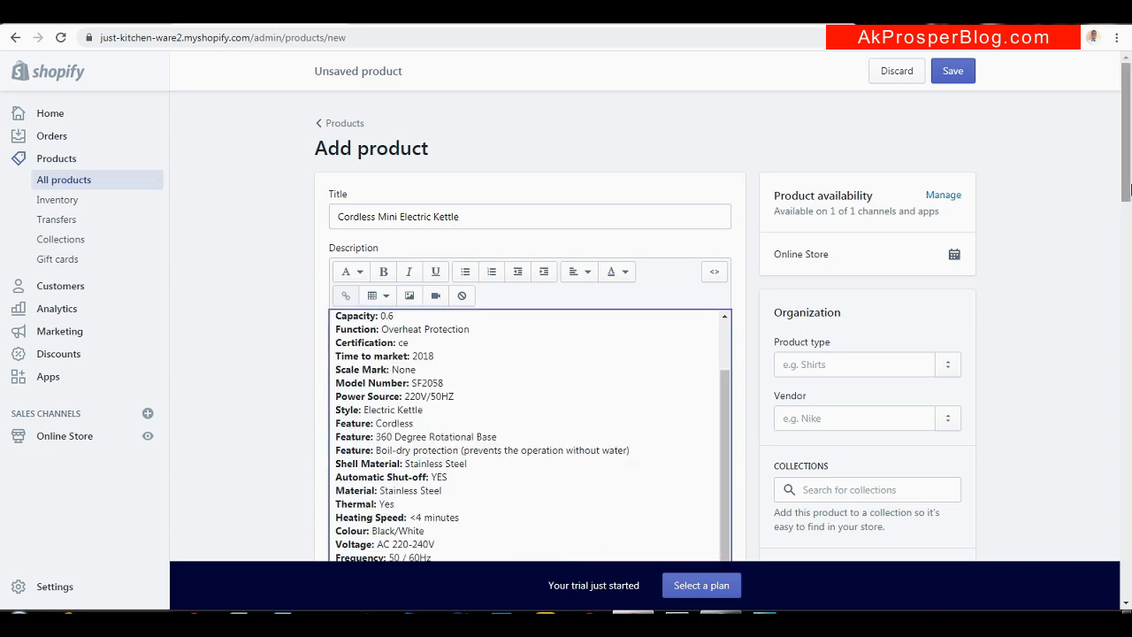
pyautogui.scroll(-4, 1130, 225)
pyautogui.scroll(-3, 1130, 225)
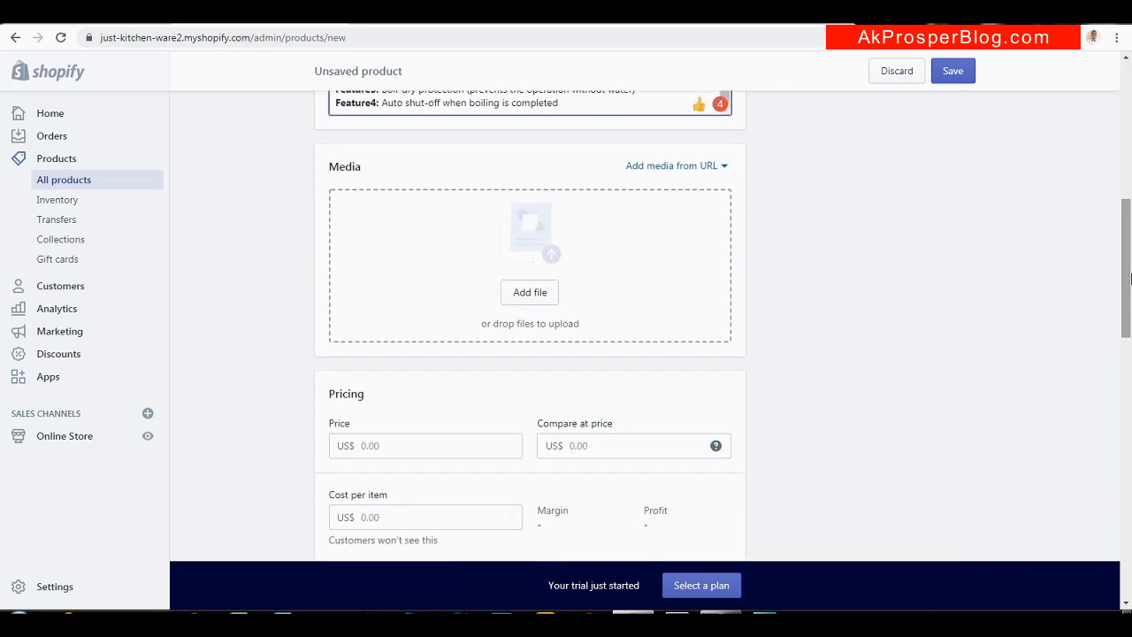
pyautogui.click(540, 301)
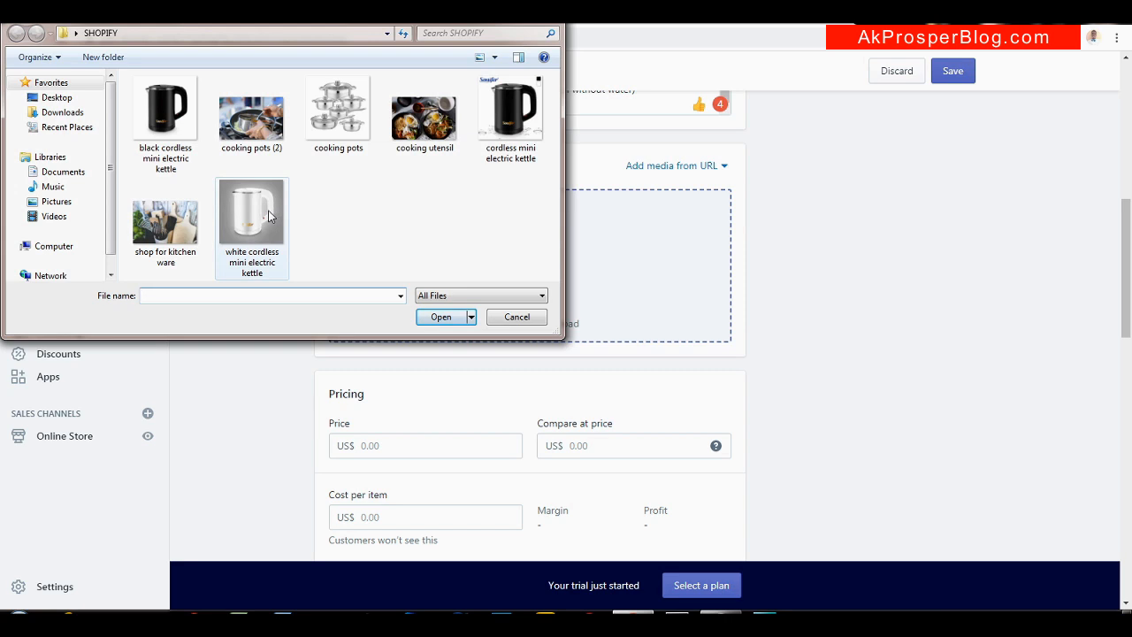
# Upload the white, black and cordless mini electric kettle images together as product media
pyautogui.click(270, 216)
pyautogui.keyDown('ctrl'); pyautogui.click(170, 126); pyautogui.keyUp('ctrl')
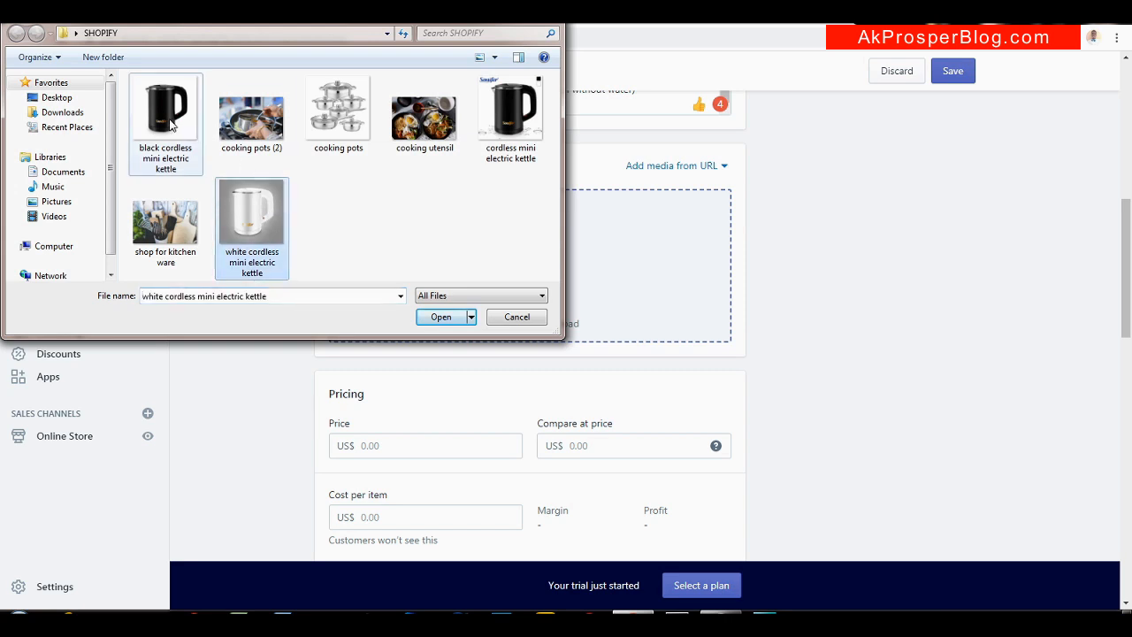
pyautogui.keyDown('ctrl'); pyautogui.click(522, 133); pyautogui.keyUp('ctrl')
pyautogui.click(469, 316)
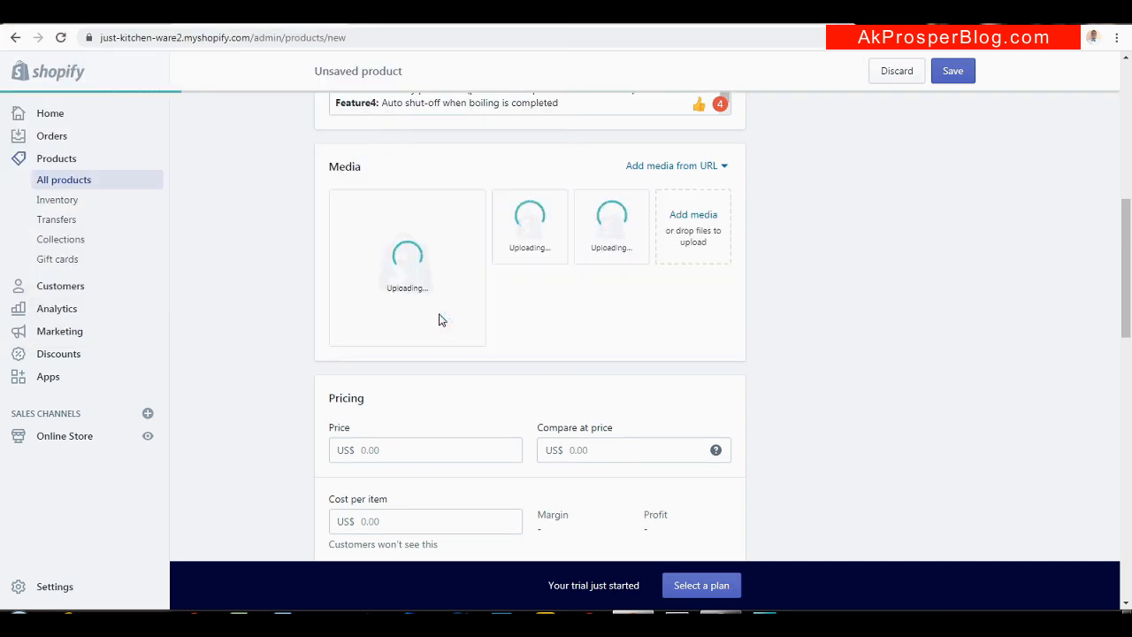
pyautogui.moveTo(1130, 257)
pyautogui.mouseDown()
pyautogui.moveTo(1131, 310)
pyautogui.moveTo(1131, 263)
pyautogui.mouseUp()
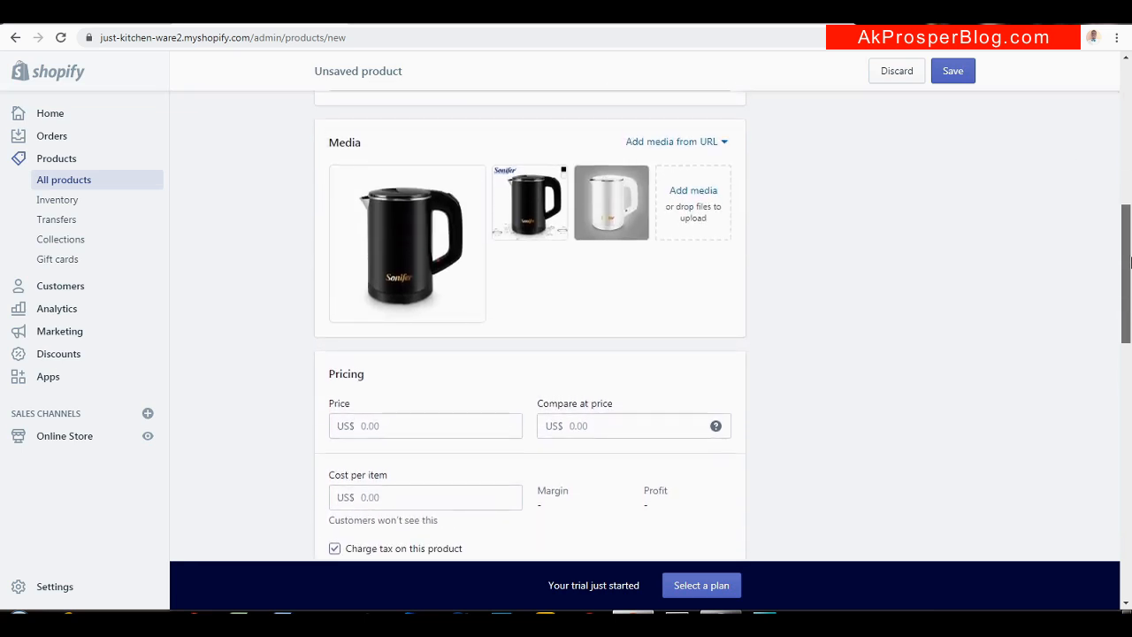
pyautogui.moveTo(392, 235)
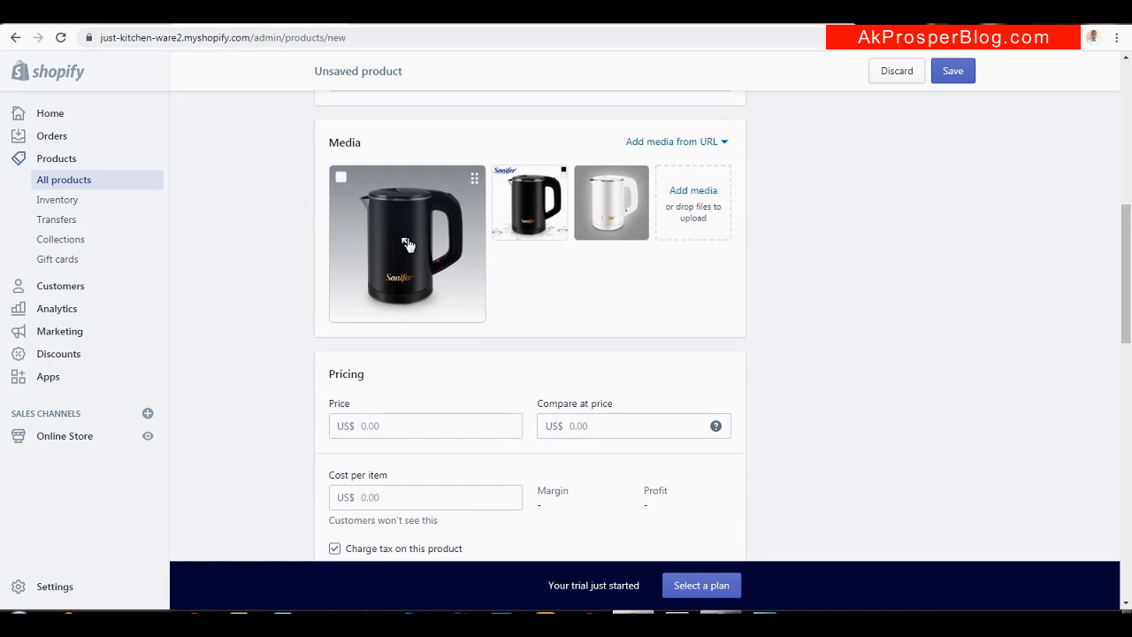
pyautogui.moveTo(1130, 255); pyautogui.dragTo(1131, 316)
# Enter the kettle's price and correct it to US$59.99
pyautogui.click(397, 164)
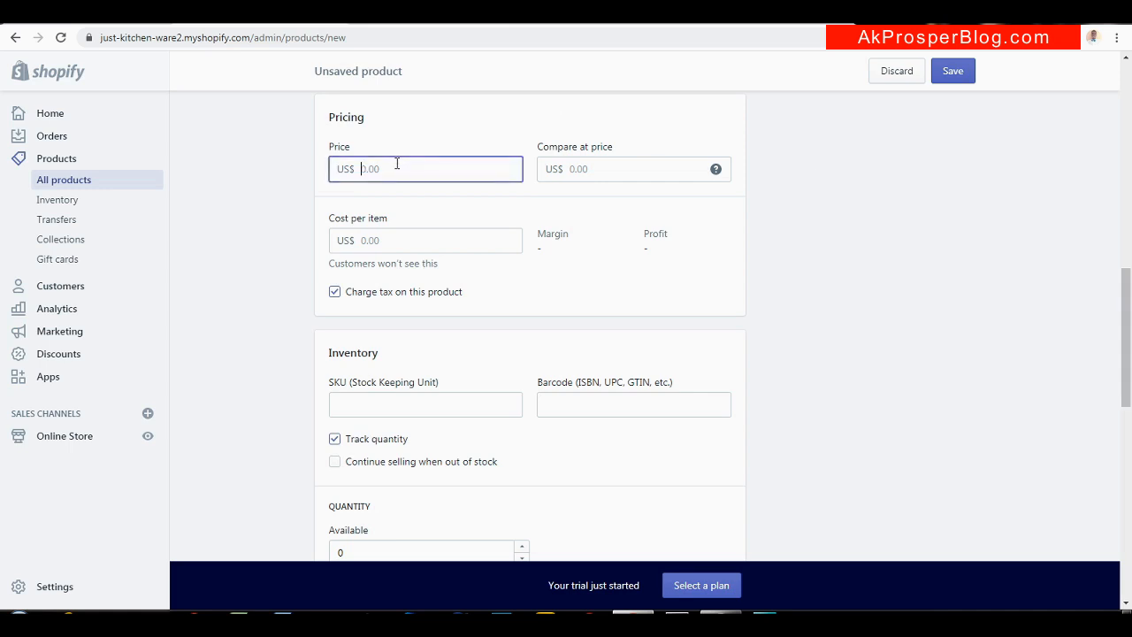
pyautogui.write('60')
pyautogui.click(589, 163)
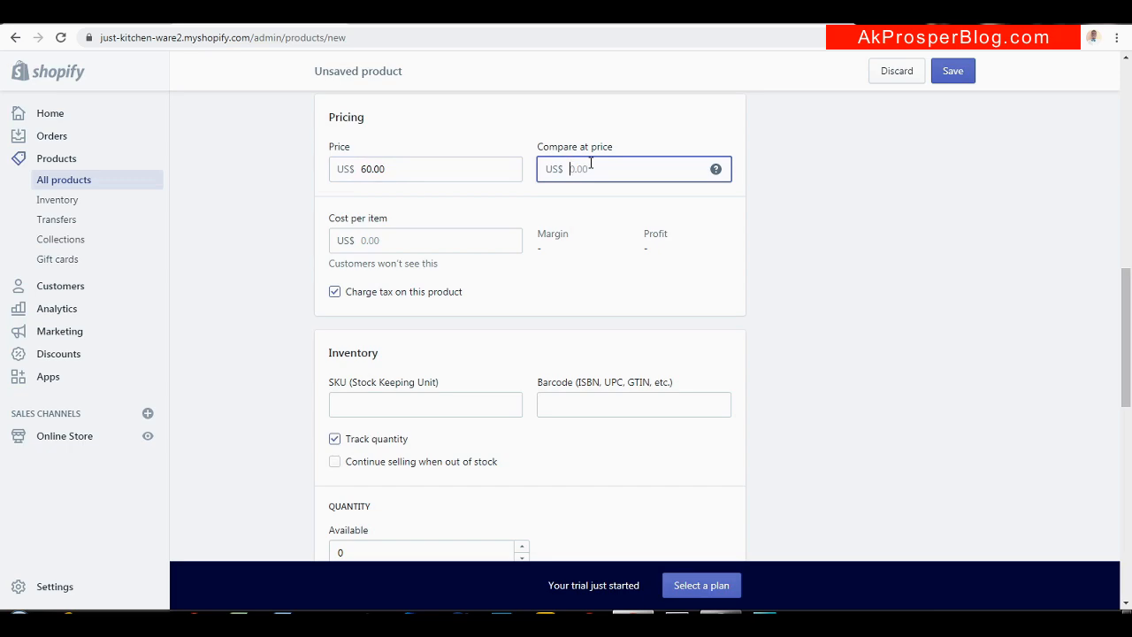
pyautogui.click(379, 169)
pyautogui.doubleClick(380, 169)
pyautogui.write('59,99')
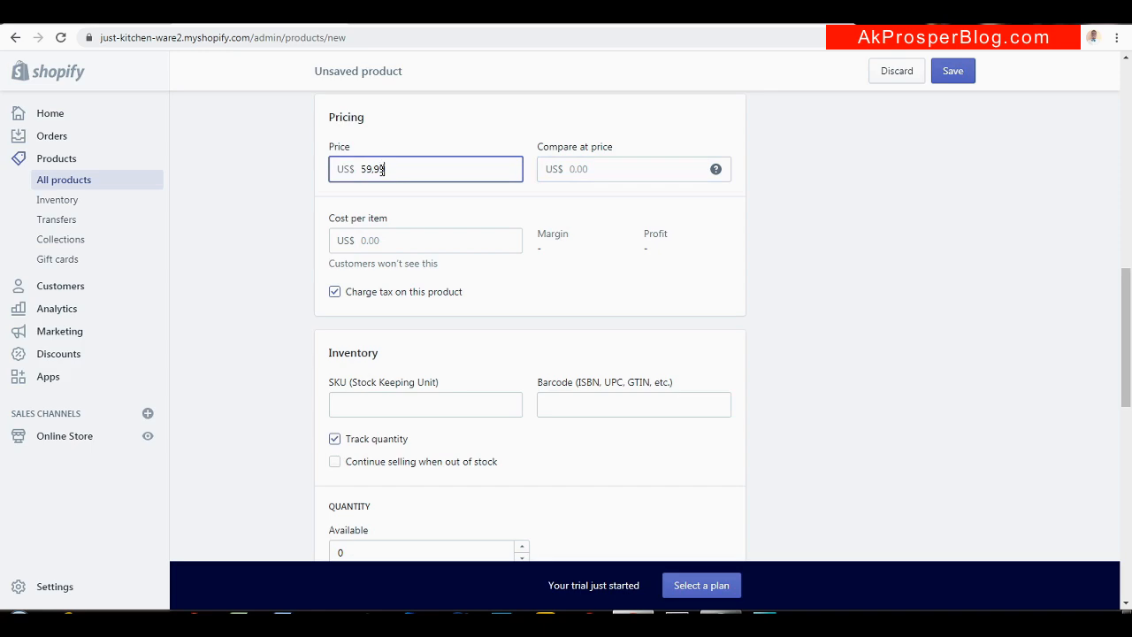
pyautogui.click(597, 168)
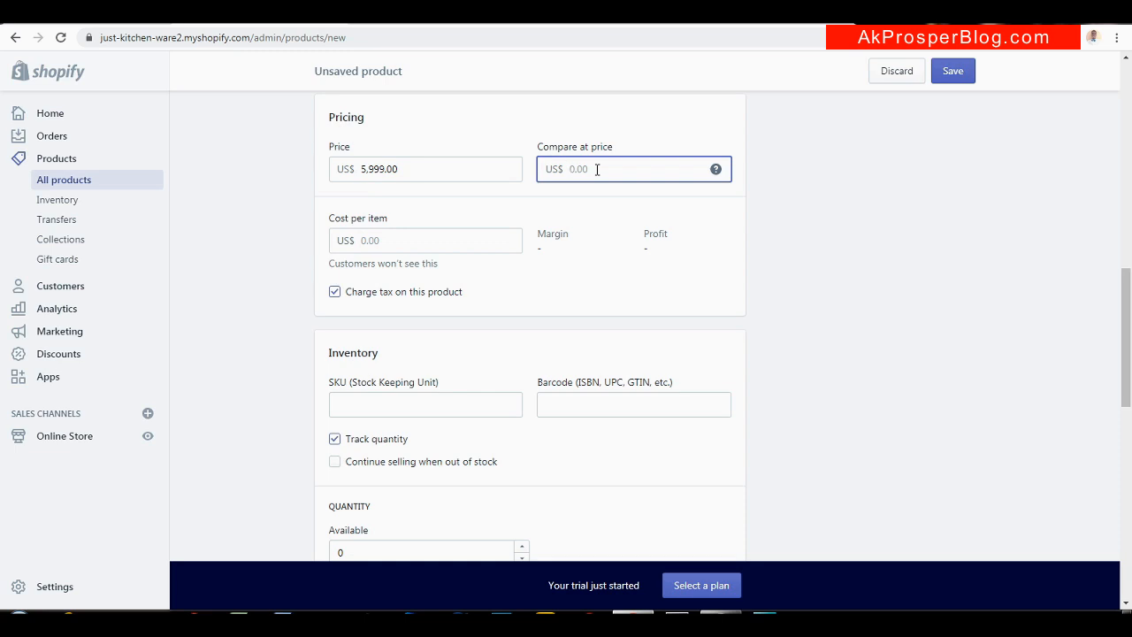
pyautogui.click(378, 169)
pyautogui.press('BackSpace')
pyautogui.press('BackSpace')
pyautogui.press('Left')
pyautogui.press('BackSpace')
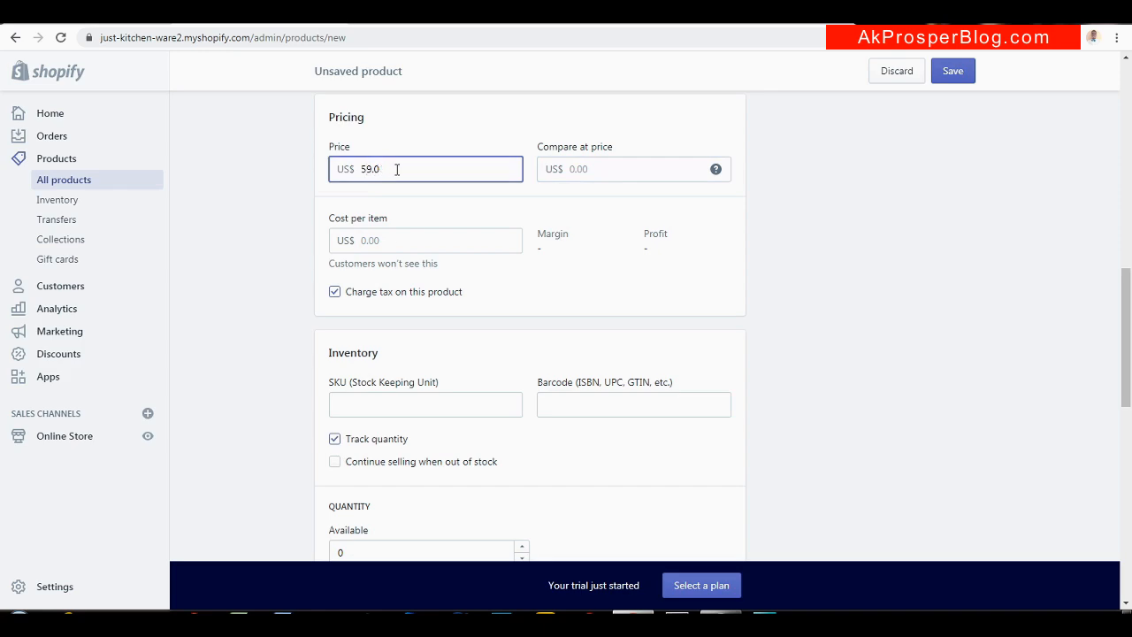
# Set the compare-at price to US$70
pyautogui.click(620, 162)
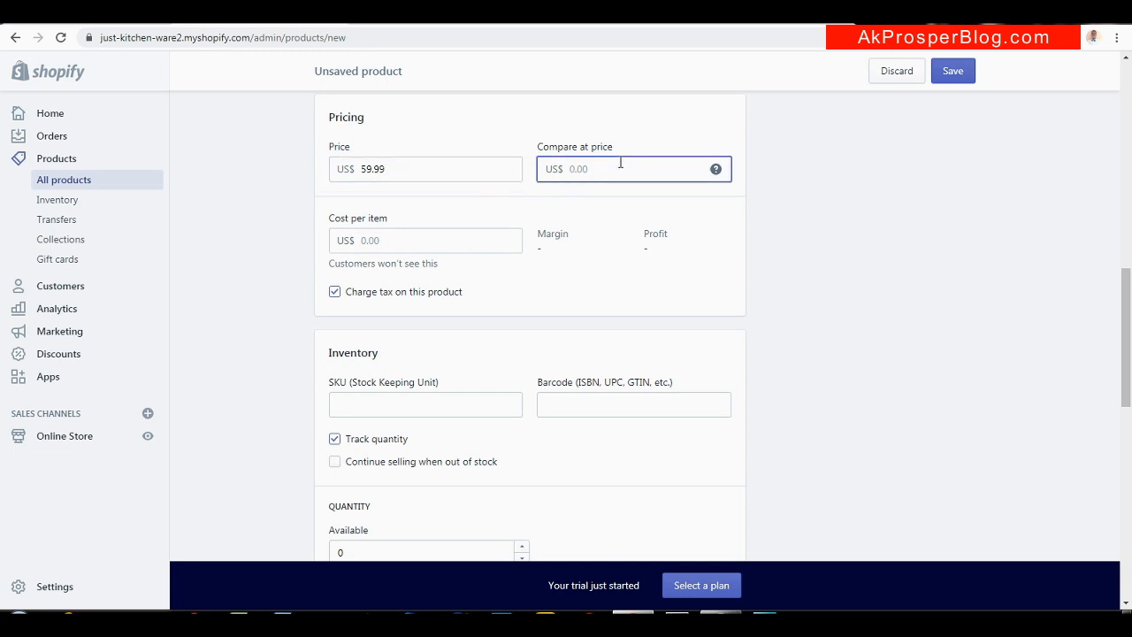
pyautogui.write('70')
pyautogui.moveTo(1128, 320); pyautogui.dragTo(1128, 360)
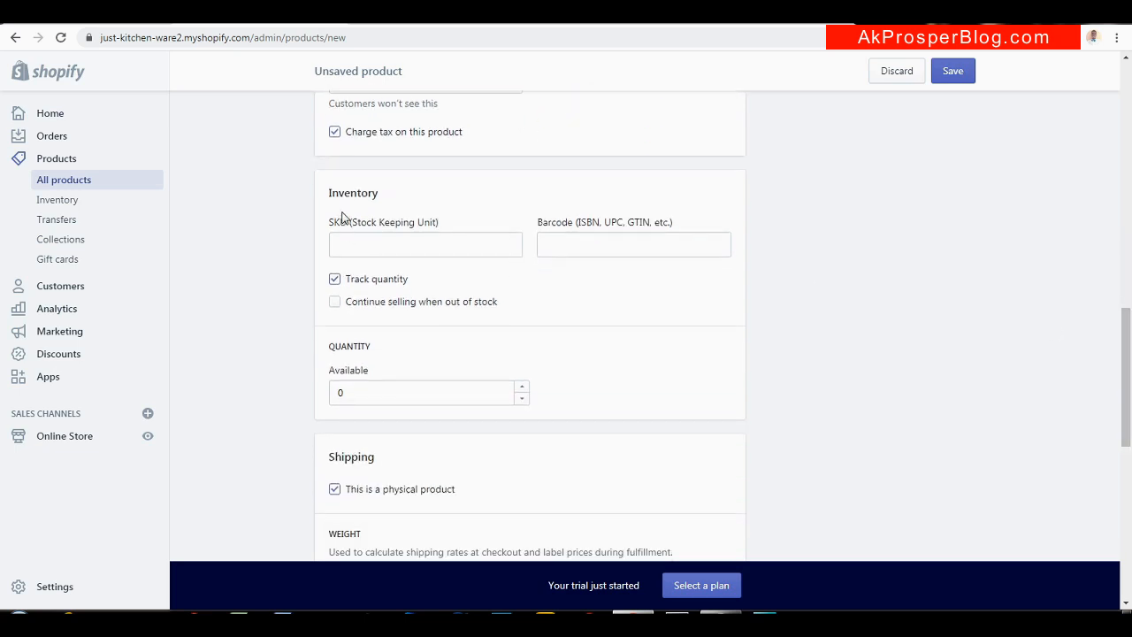
# Set available quantity to 30 and weight to 4.0 kg, and enable multiple options
pyautogui.moveTo(1127, 353); pyautogui.dragTo(1128, 370)
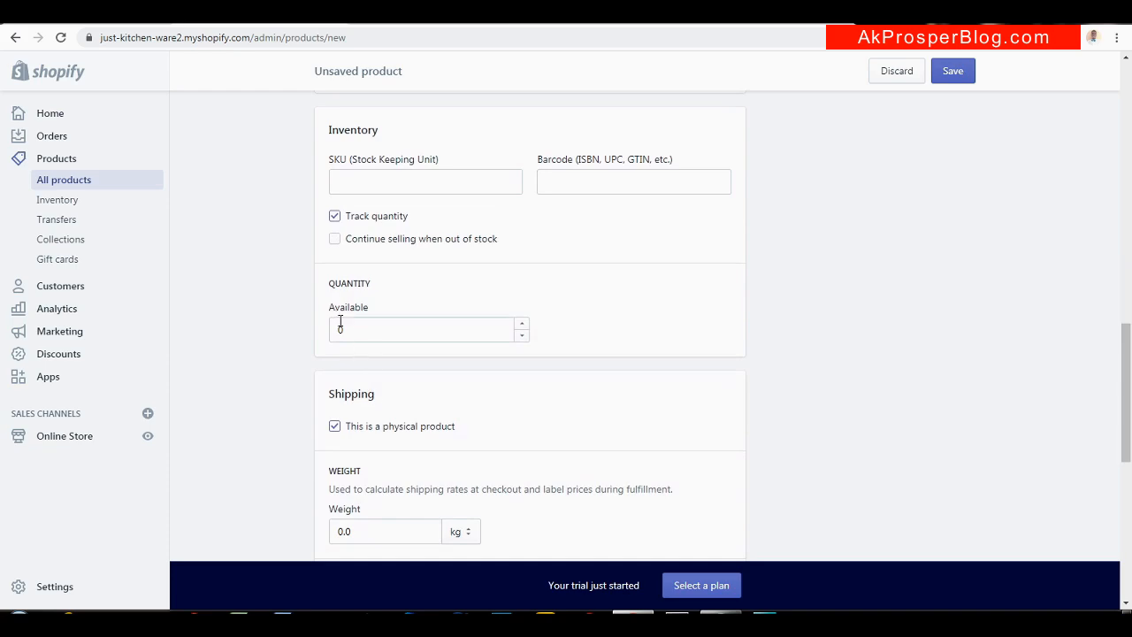
pyautogui.click(340, 328)
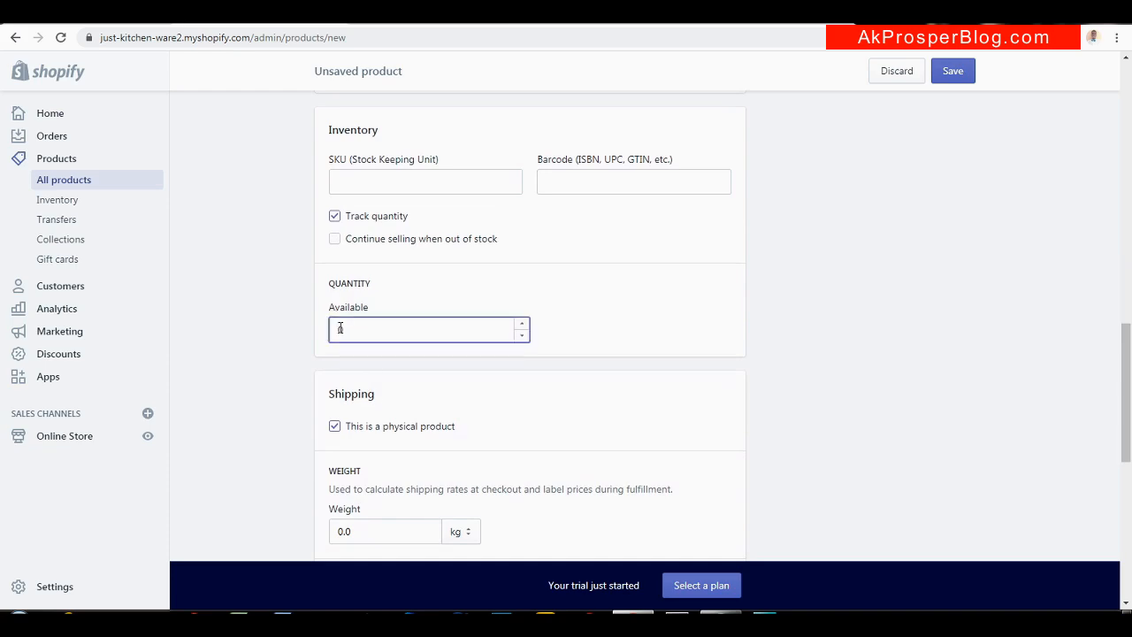
pyautogui.moveTo(1127, 372); pyautogui.dragTo(1120, 436)
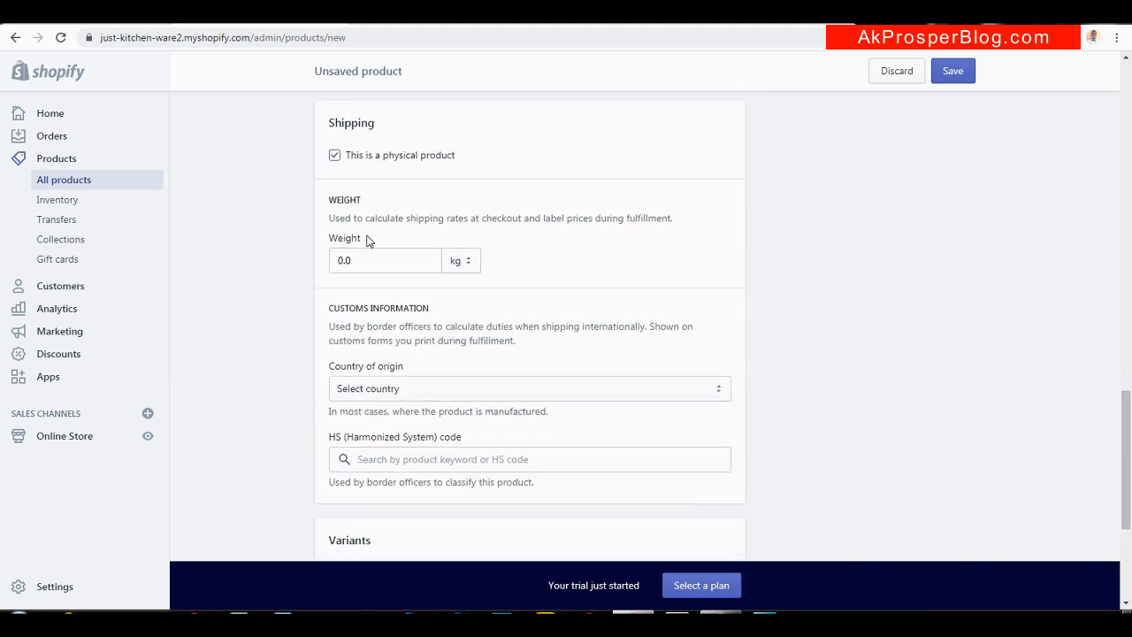
pyautogui.click(341, 260)
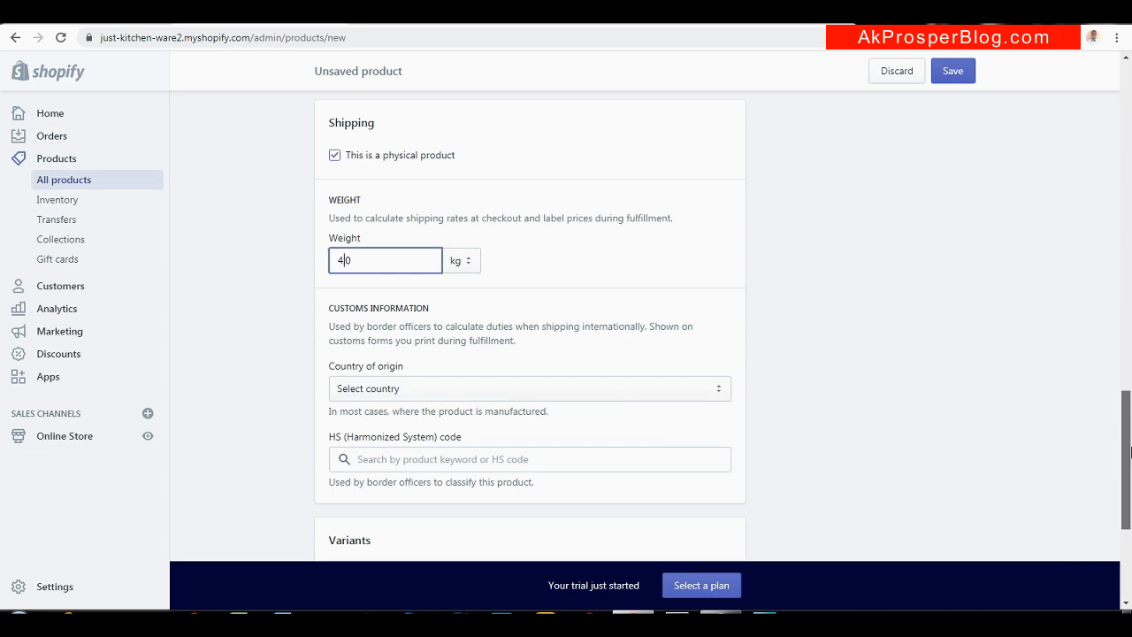
pyautogui.write(',')
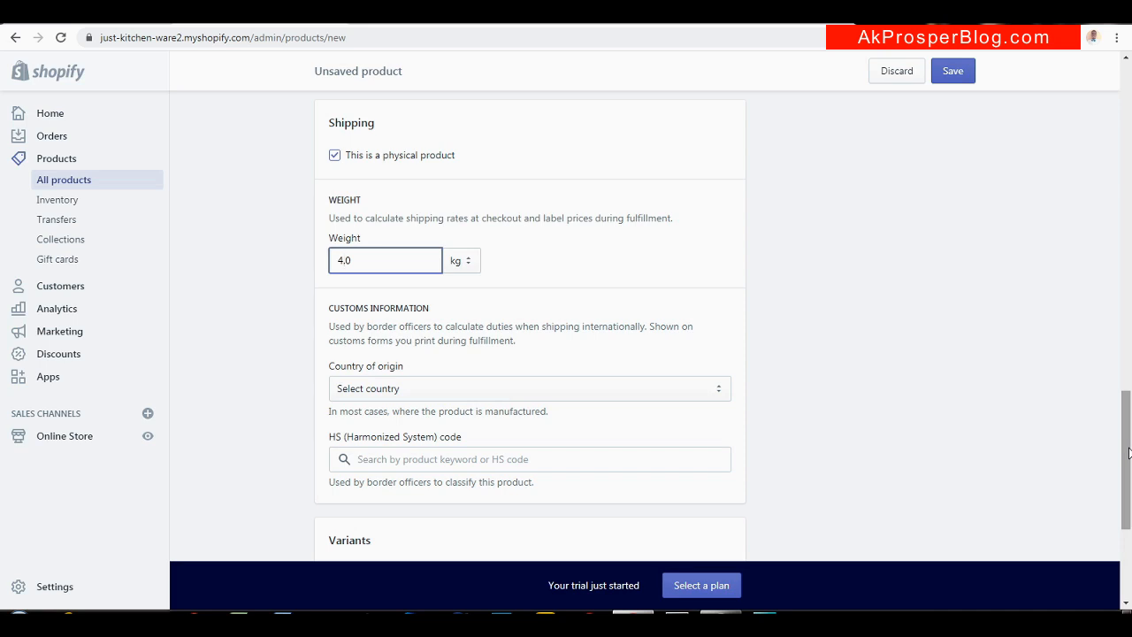
pyautogui.press('BackSpace')
pyautogui.moveTo(1128, 453); pyautogui.dragTo(1104, 518)
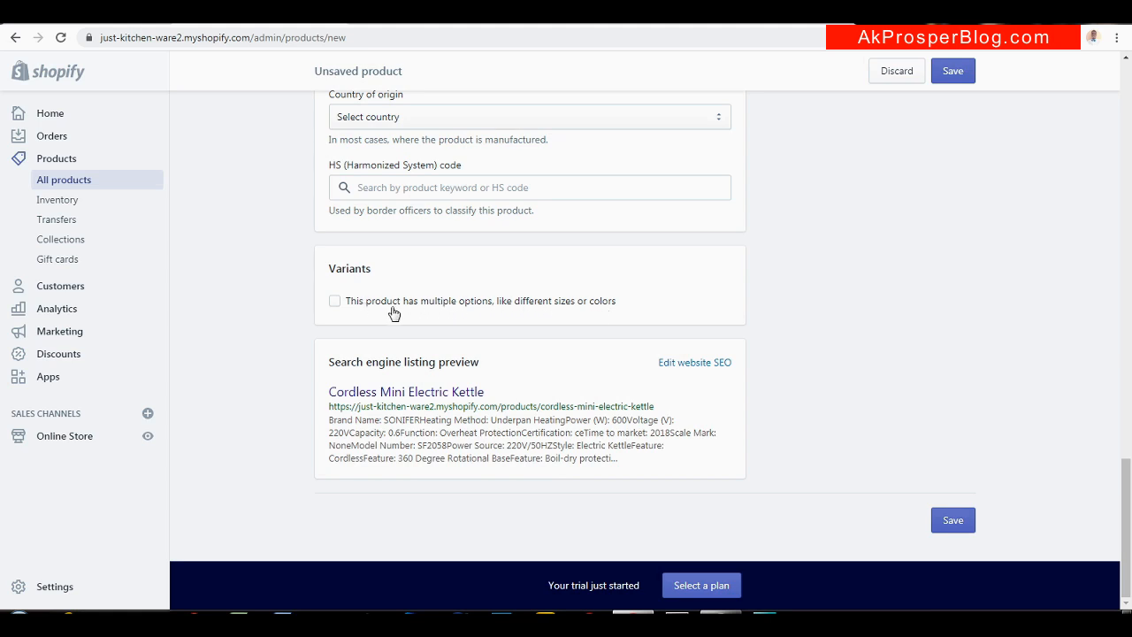
pyautogui.click(334, 302)
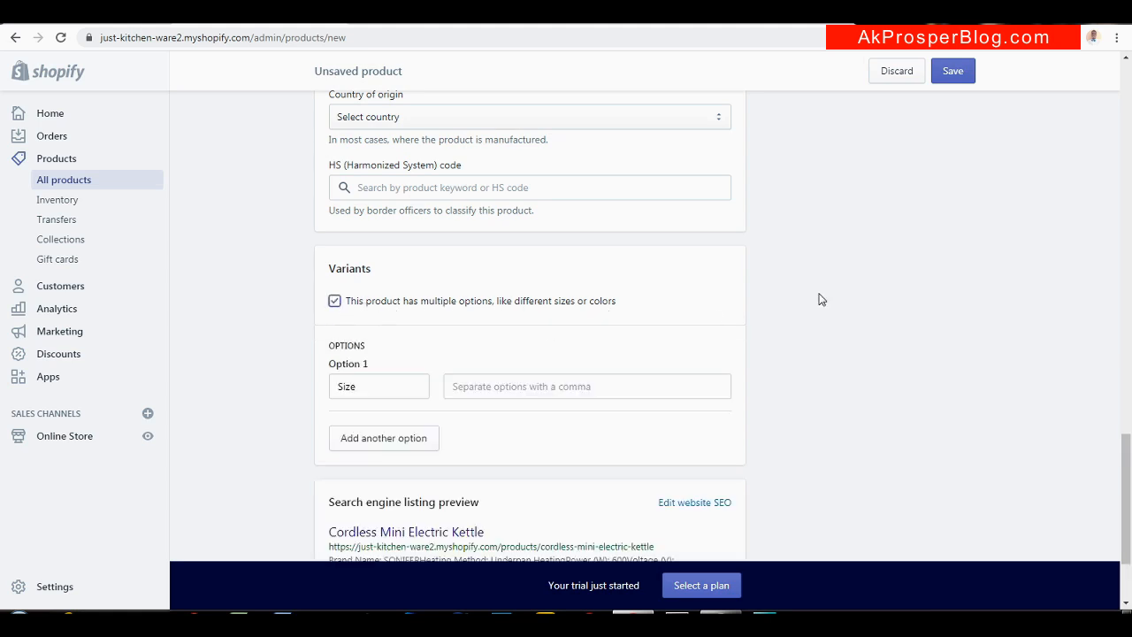
# Name Option 1 Color and give it Black and White values
pyautogui.moveTo(1126, 477); pyautogui.dragTo(1129, 510)
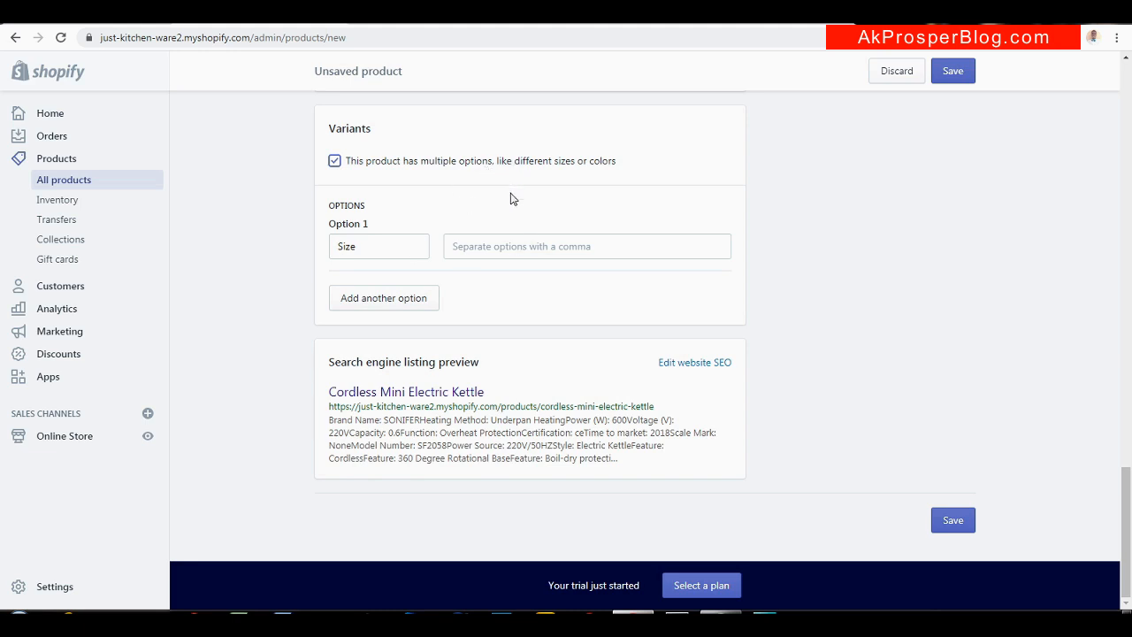
pyautogui.click(375, 244)
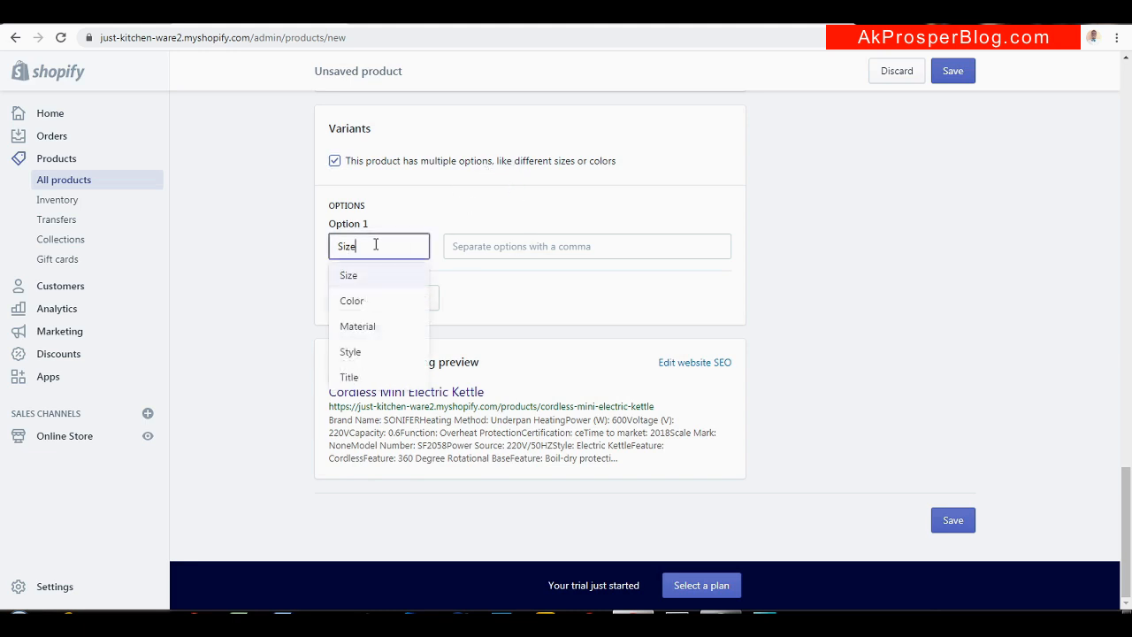
pyautogui.click(358, 301)
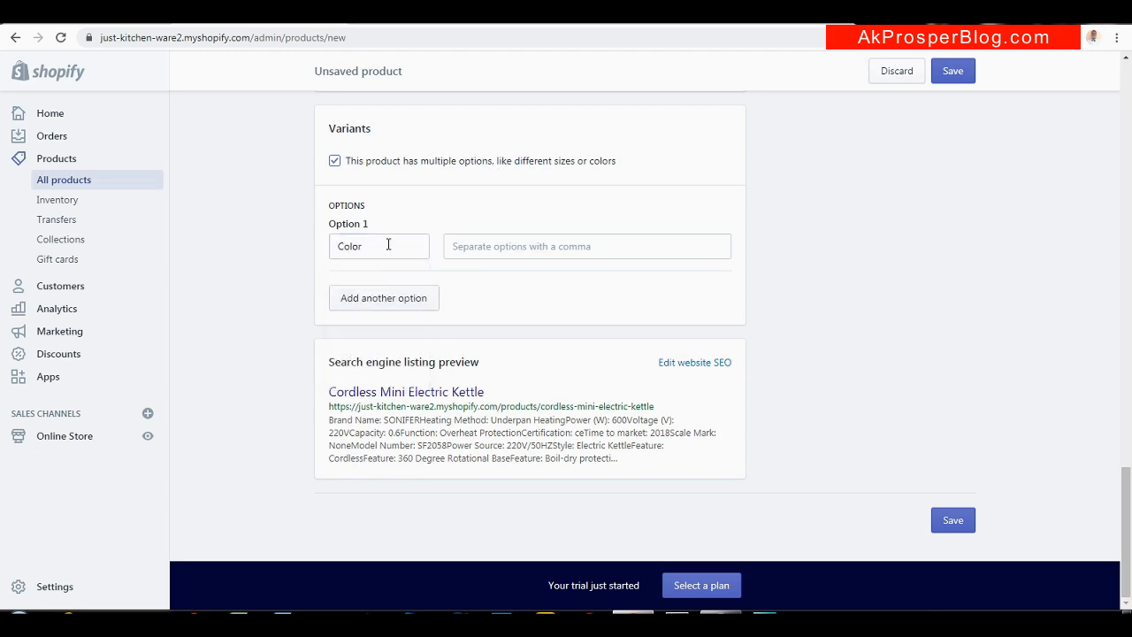
pyautogui.click(506, 244)
pyautogui.write('Black')
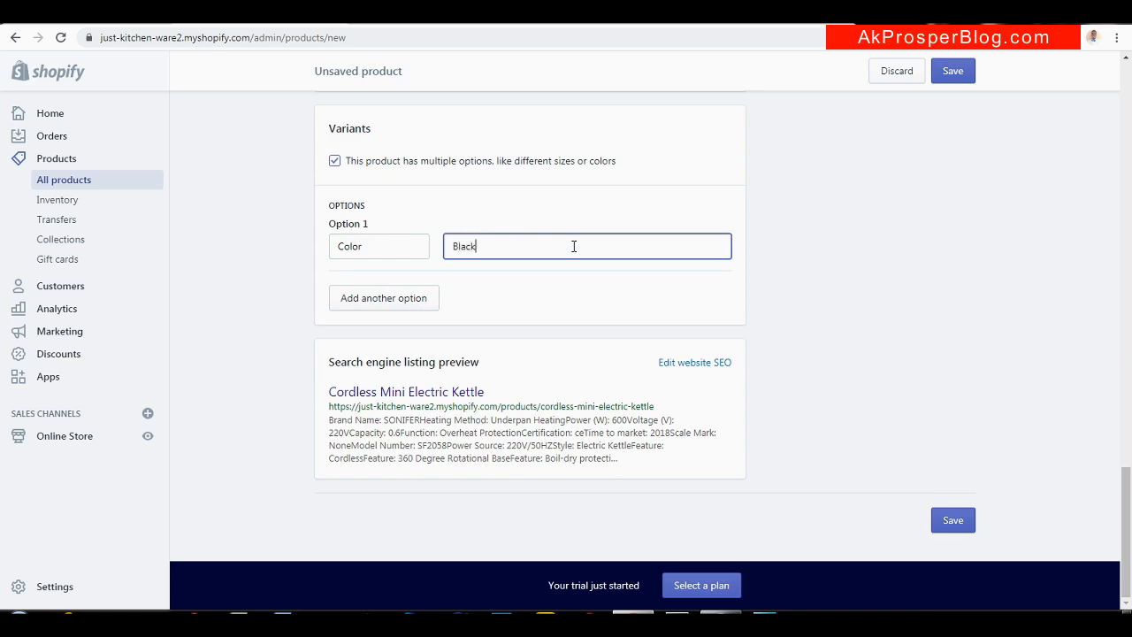
pyautogui.press('Return')
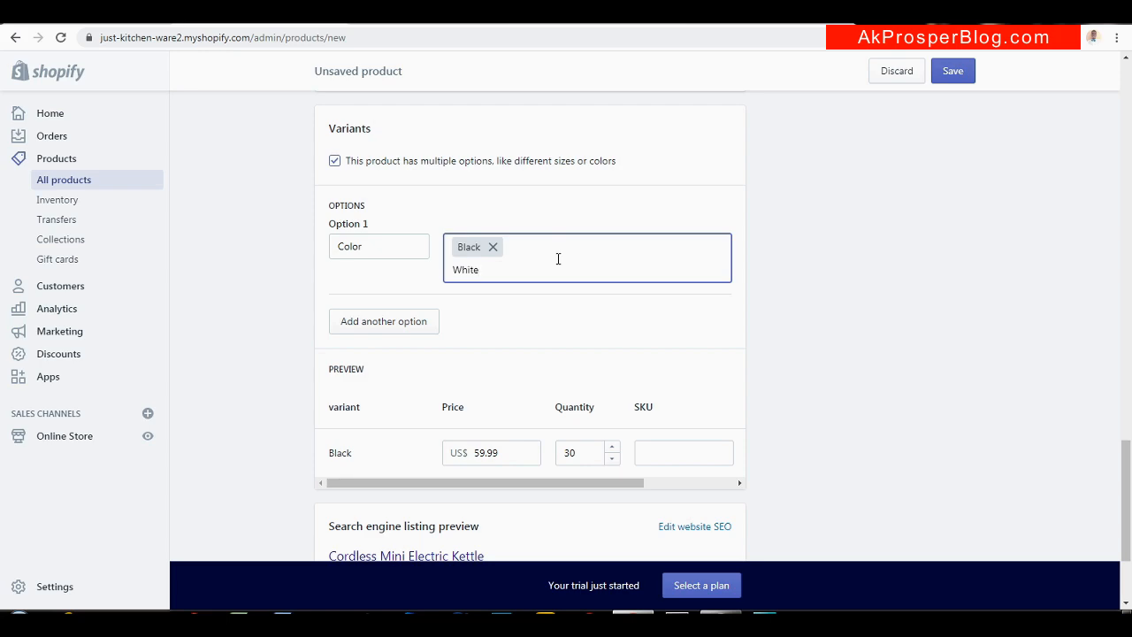
pyautogui.press('Return')
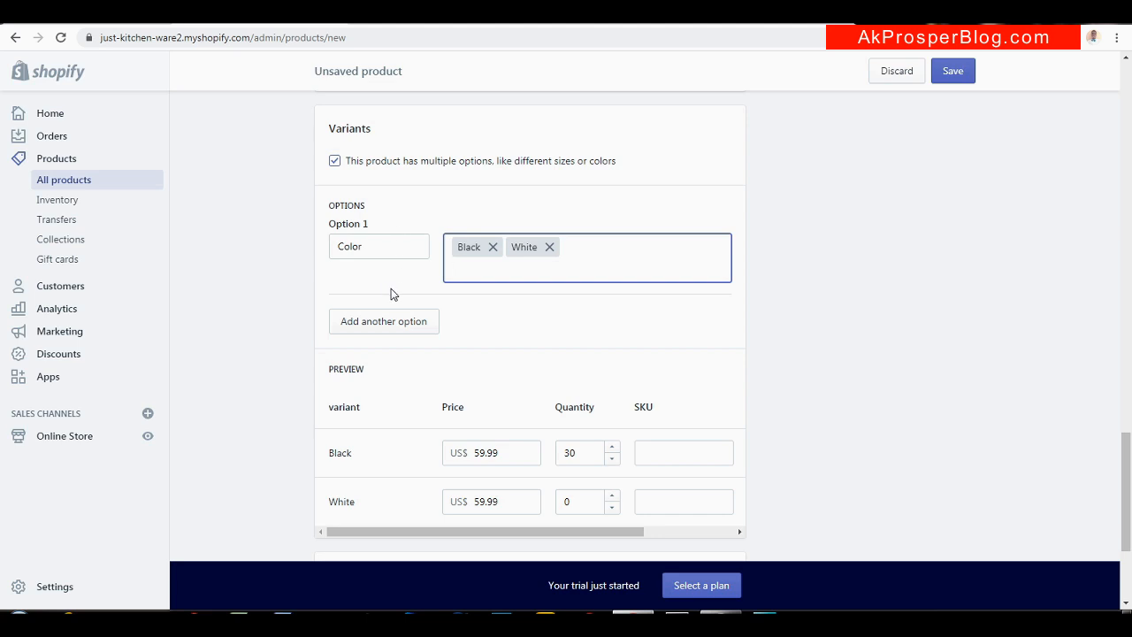
pyautogui.click(395, 328)
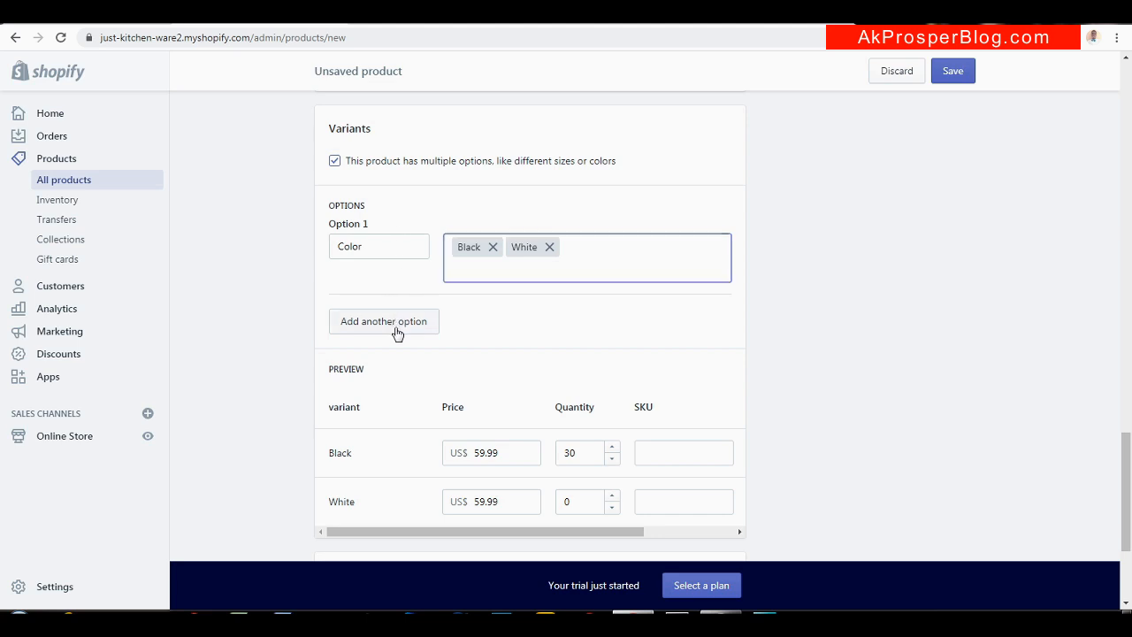
# Remove the accidentally added third Material option, leaving Option 2 as Size
pyautogui.click(518, 340)
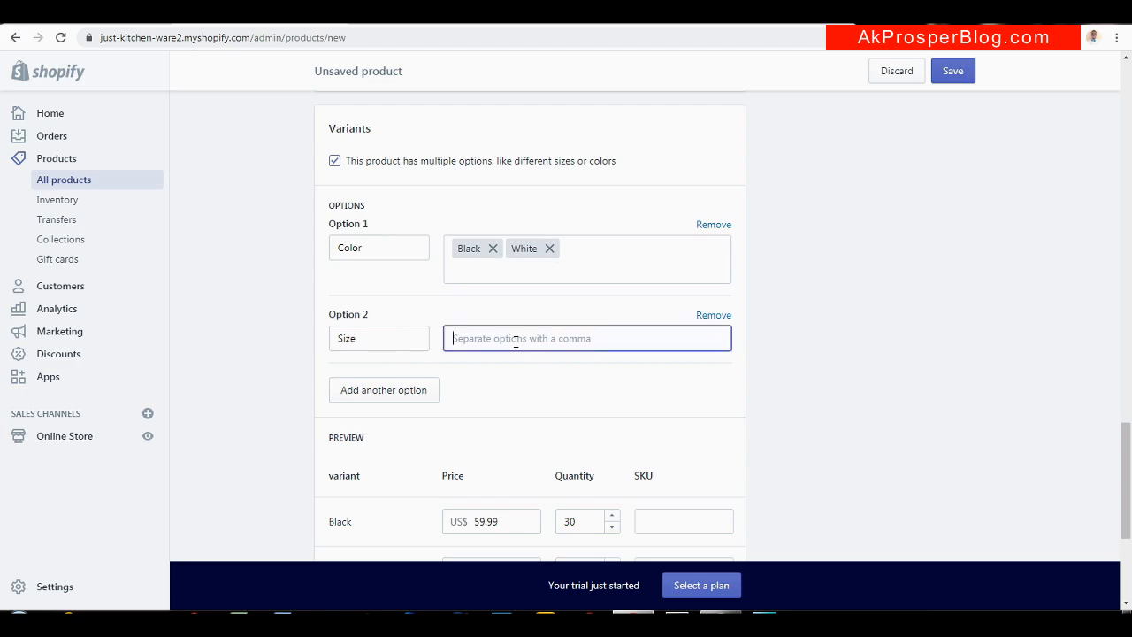
pyautogui.write('S')
pyautogui.press('BackSpace')
pyautogui.click(393, 386)
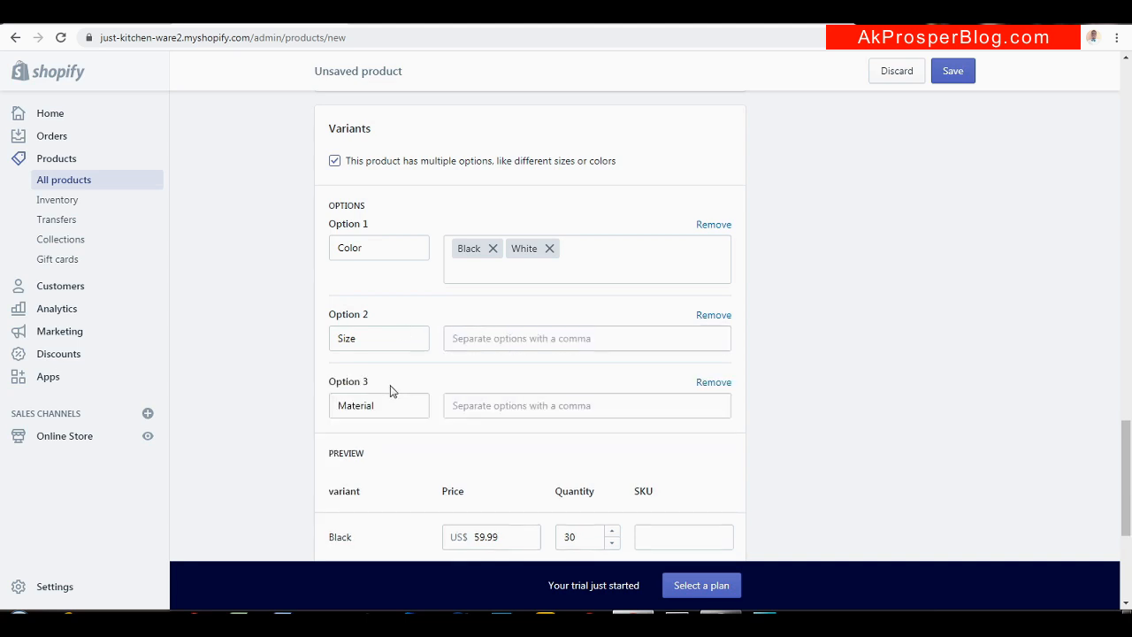
pyautogui.click(713, 383)
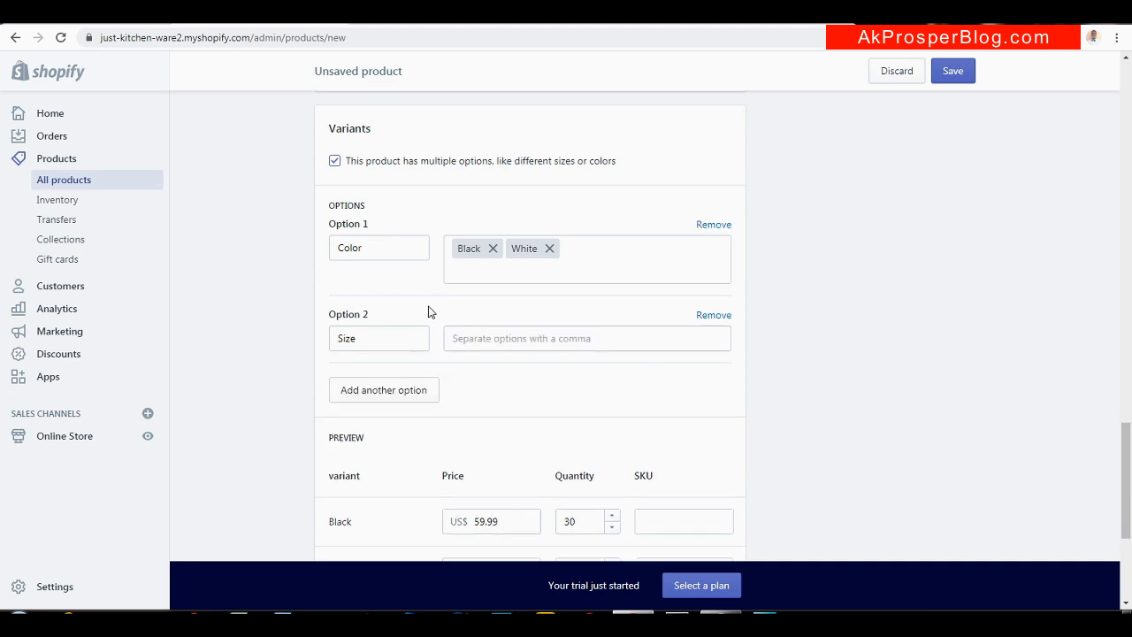
# Enter Big and Small as Size values, creating four Black/White by Big/Small variants
pyautogui.click(534, 334)
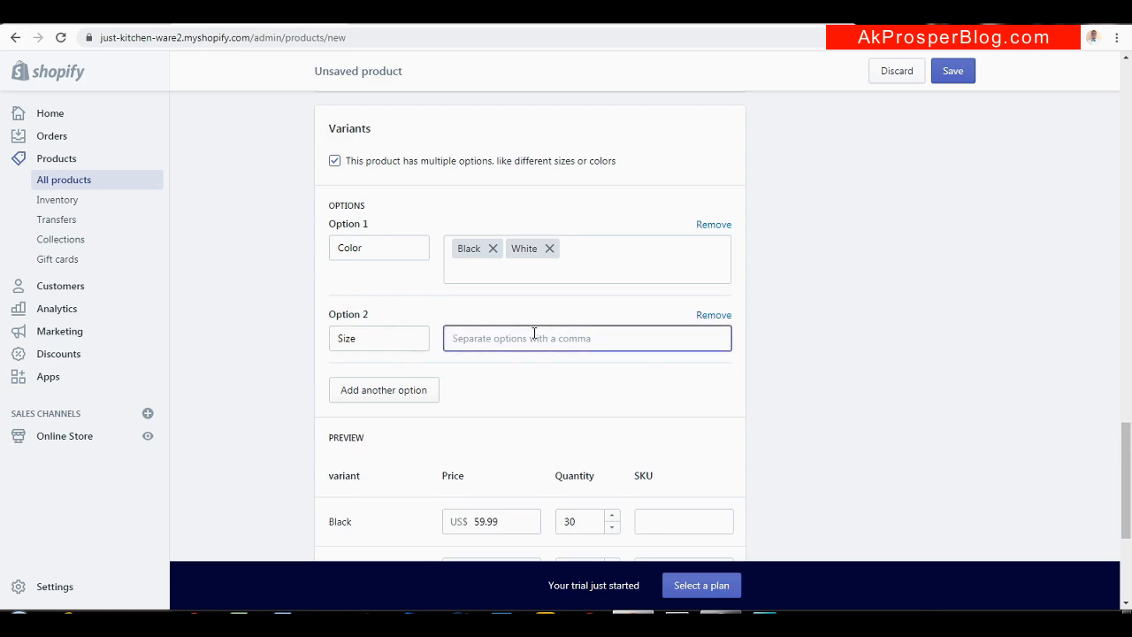
pyautogui.write('5')
pyautogui.press('BackSpace')
pyautogui.write('Big')
pyautogui.press('Return')
pyautogui.write('Sma')
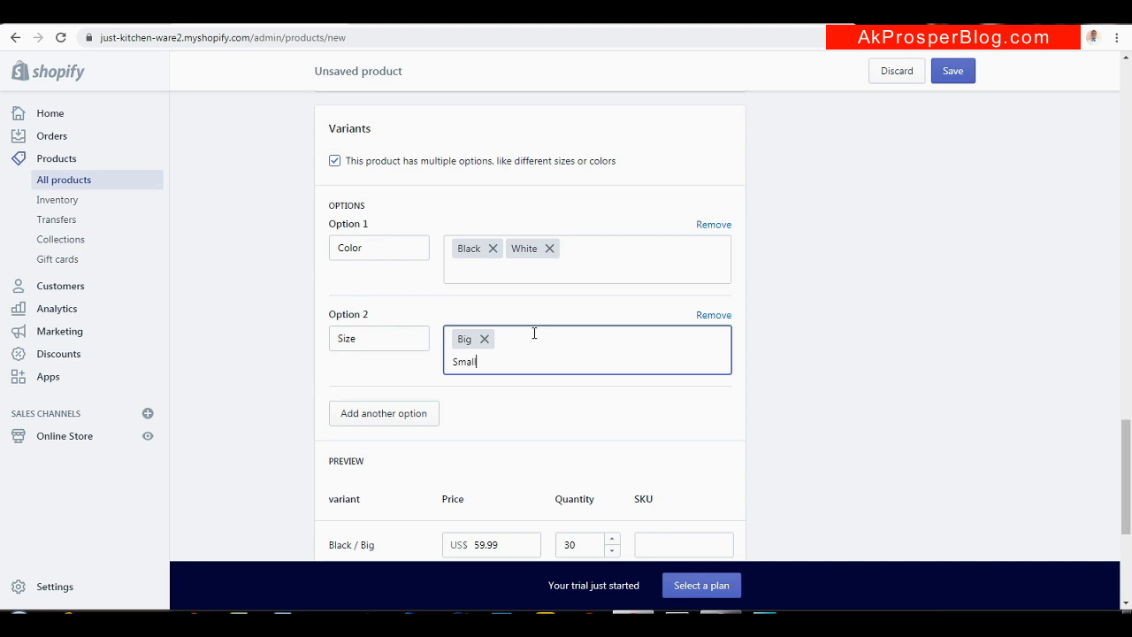
pyautogui.write('ll')
pyautogui.press('Return')
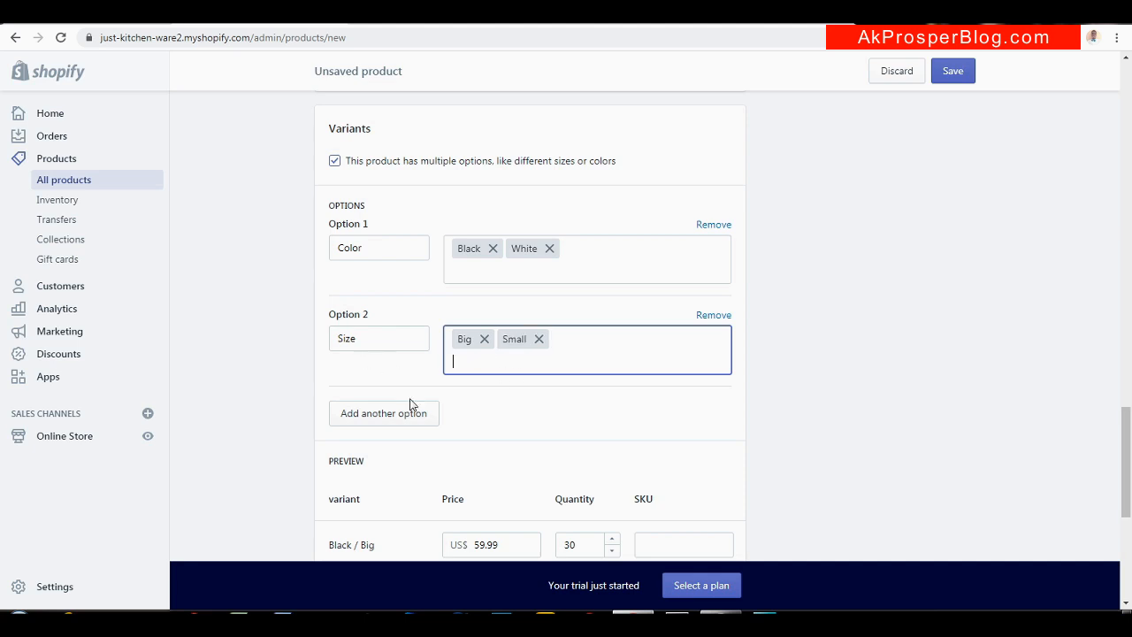
pyautogui.scroll(-3, 1129, 395)
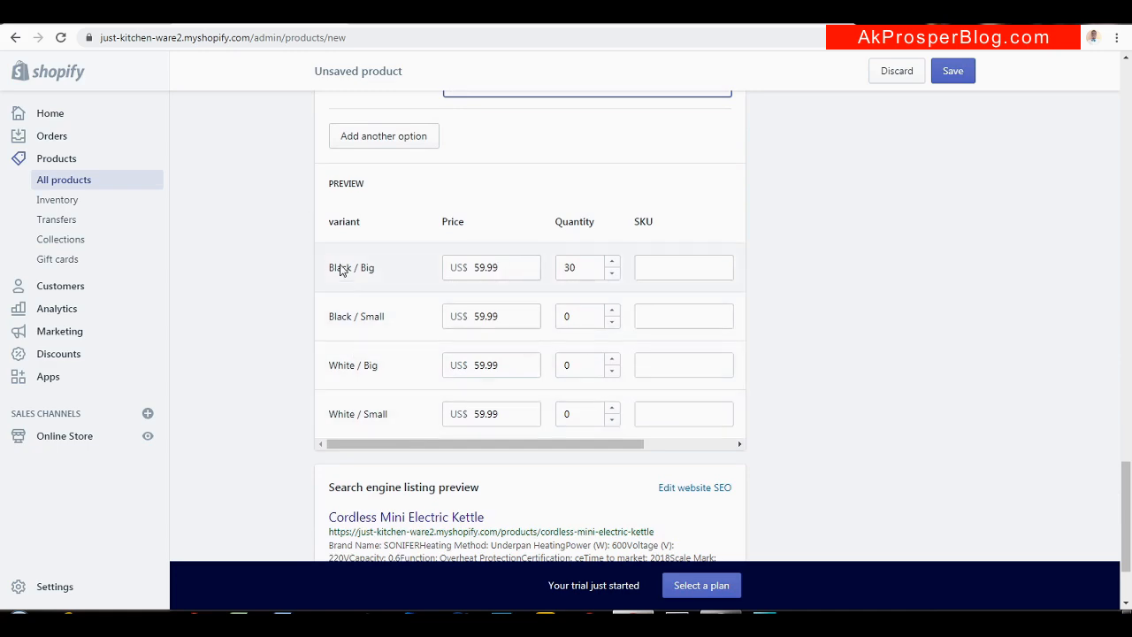
pyautogui.scroll(2, 483, 263)
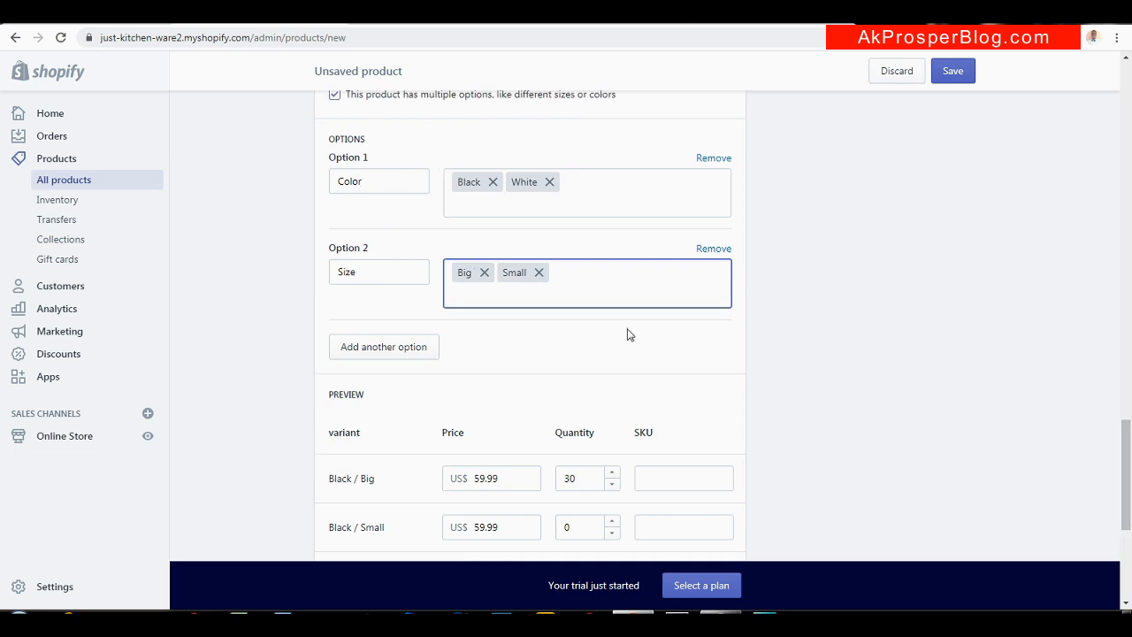
pyautogui.moveTo(1130, 442); pyautogui.dragTo(1131, 486)
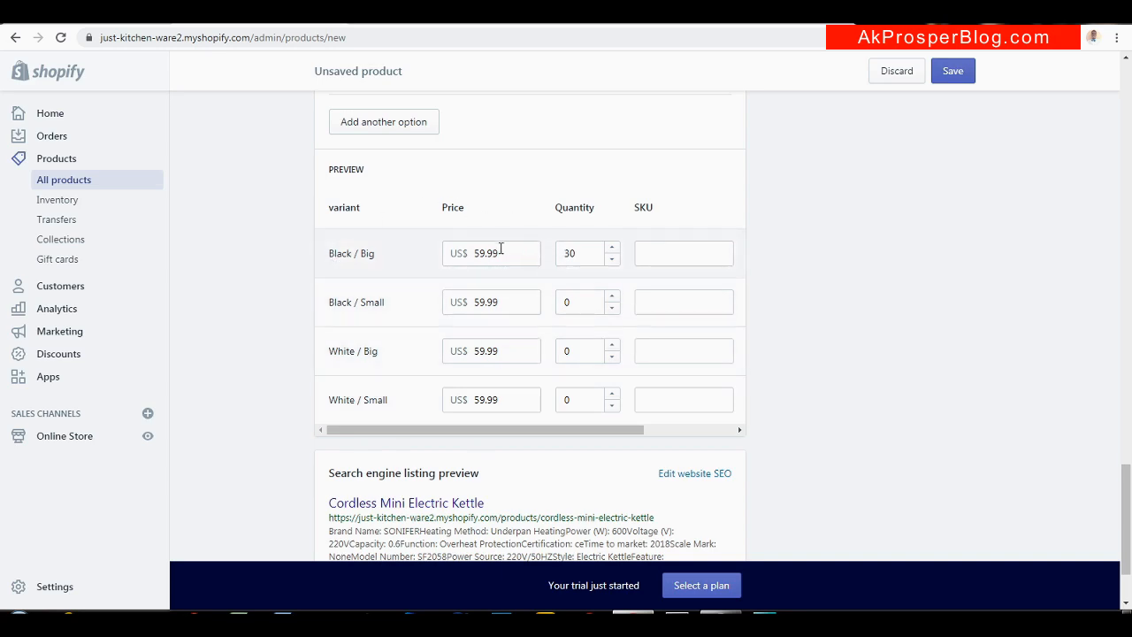
# Set the Black/Small, White/Big and White/Small kettle prices to 49.99, 69.99 and 65.99
pyautogui.click(482, 302)
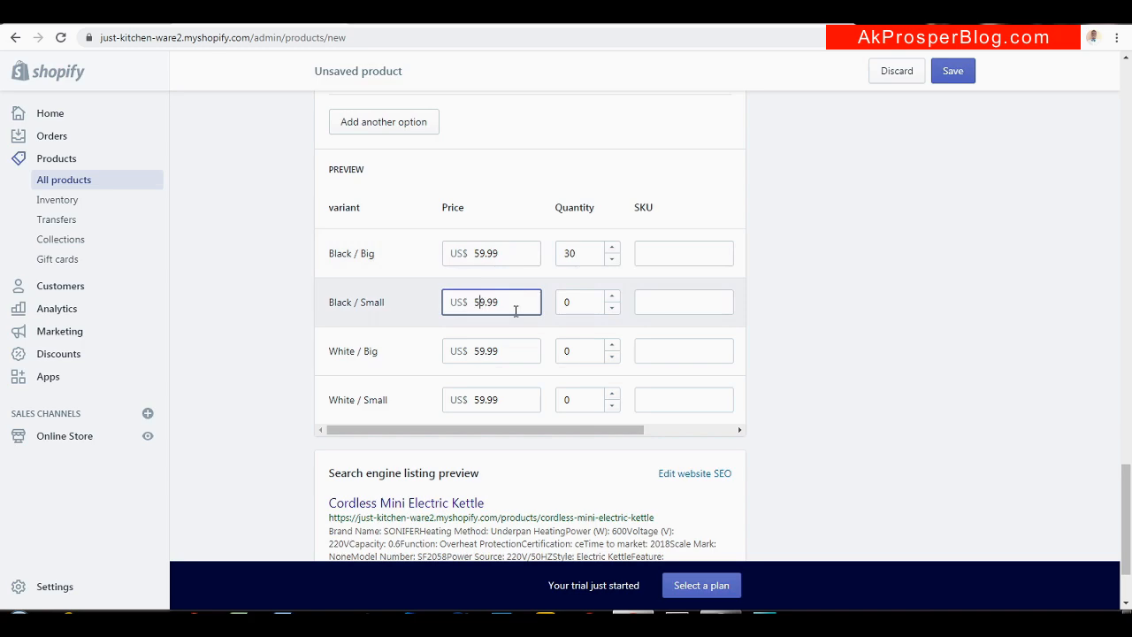
pyautogui.press('BackSpace')
pyautogui.write('4')
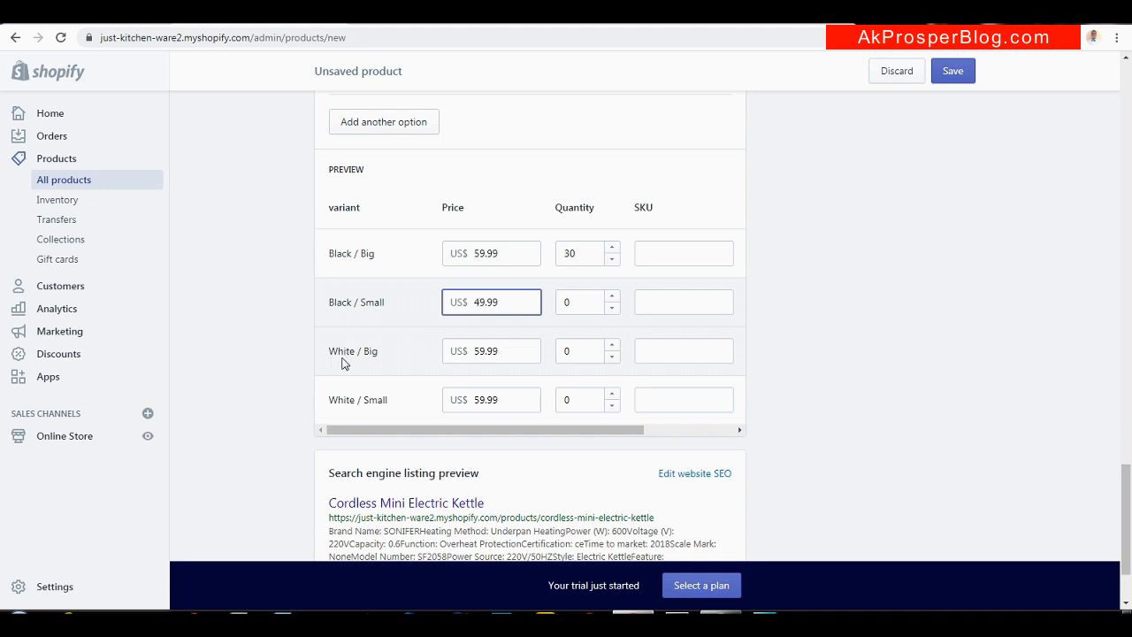
pyautogui.click(480, 351)
pyautogui.press('BackSpace')
pyautogui.write('6')
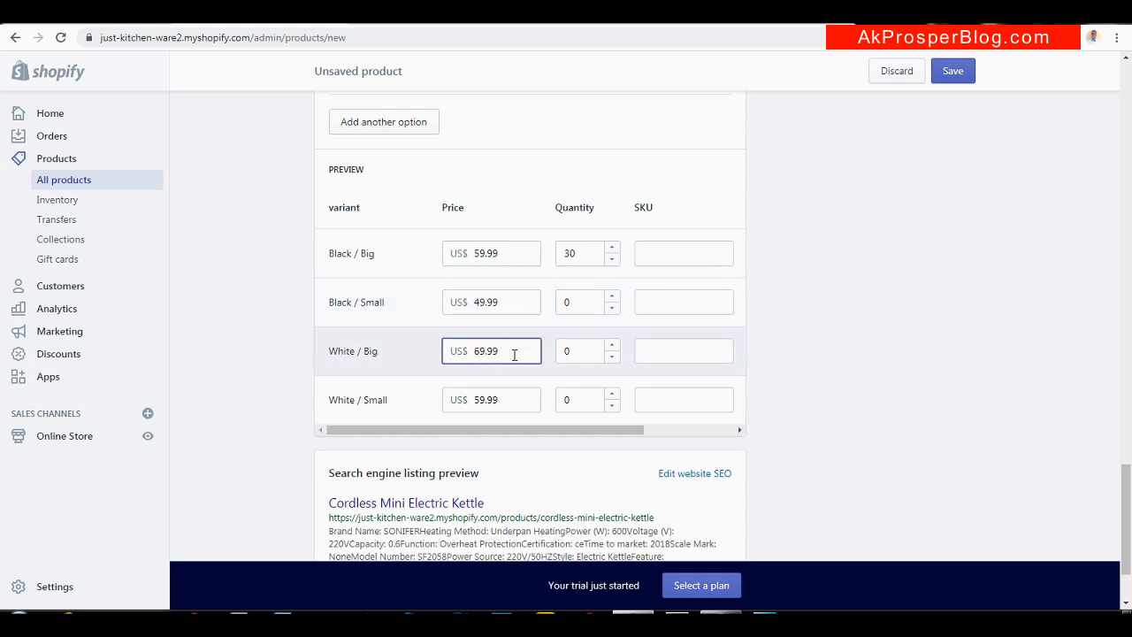
pyautogui.click(479, 400)
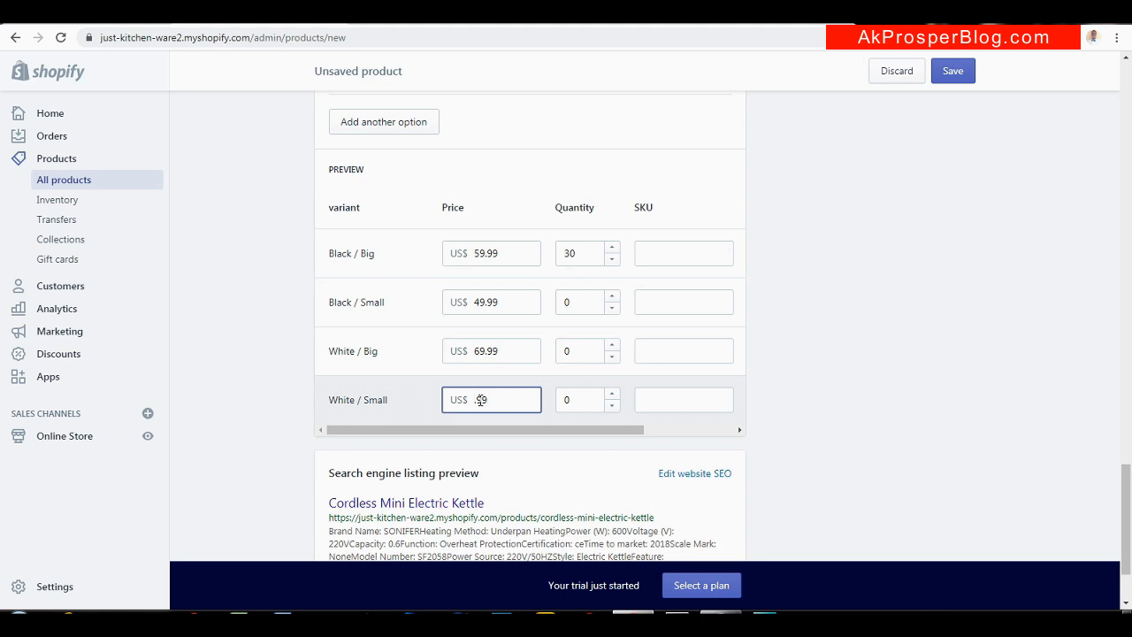
pyautogui.write('65.99')
# Give those three variants stock of 40, 20 and 20, and save the kettle product
pyautogui.click(566, 301)
pyautogui.write('4')
pyautogui.click(559, 352)
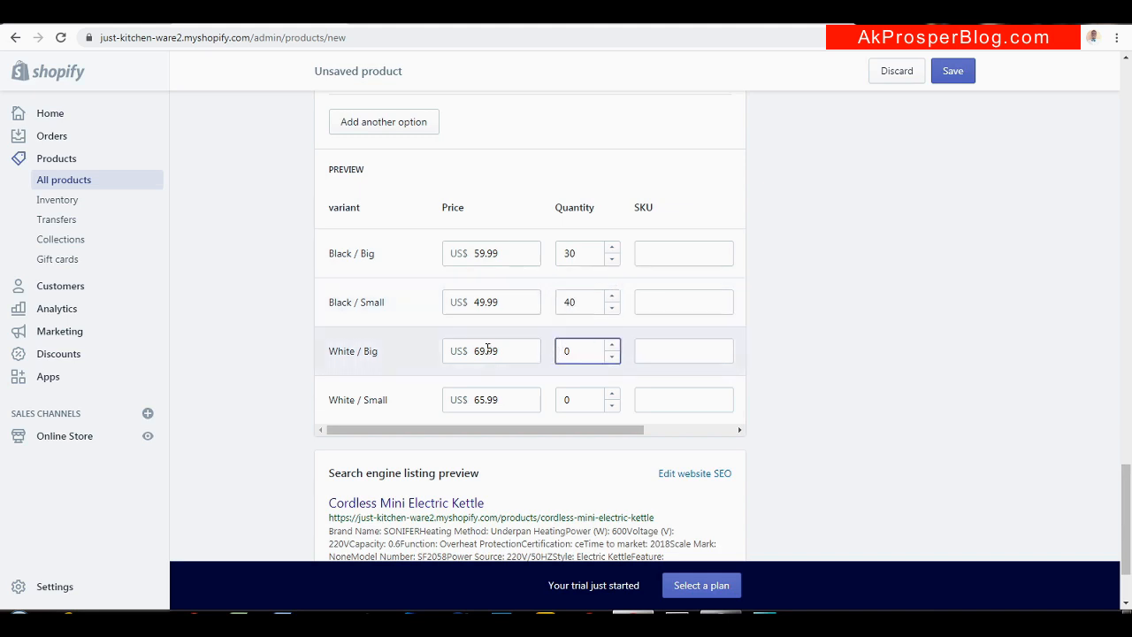
pyautogui.write('2')
pyautogui.click(565, 400)
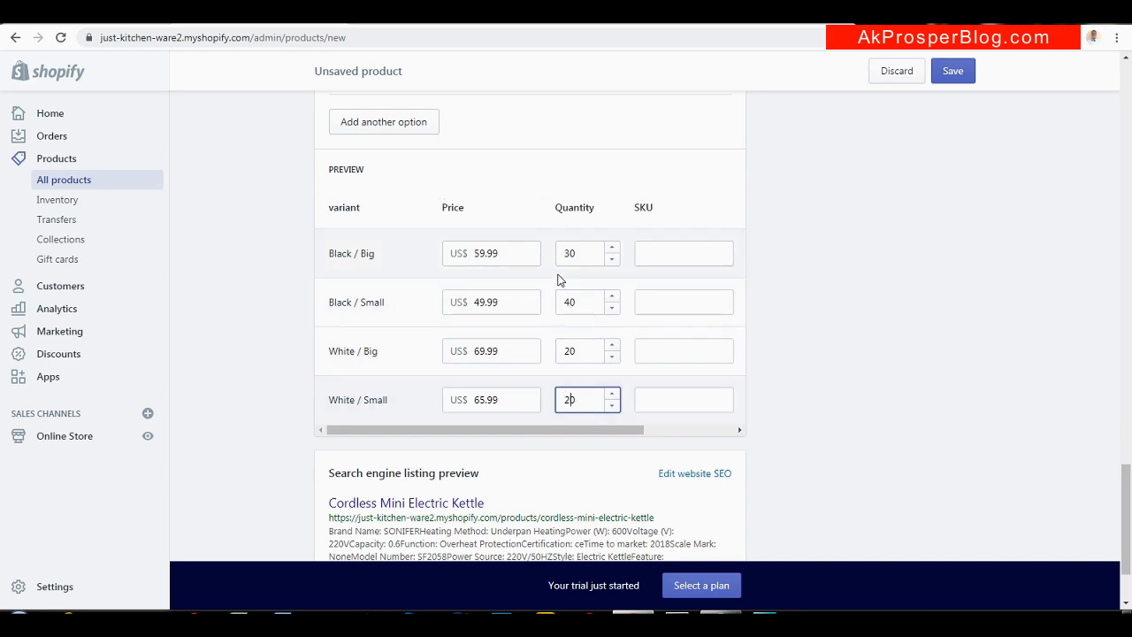
pyautogui.moveTo(1127, 491)
pyautogui.mouseDown()
pyautogui.moveTo(1129, 531)
pyautogui.moveTo(1129, 468)
pyautogui.mouseUp()
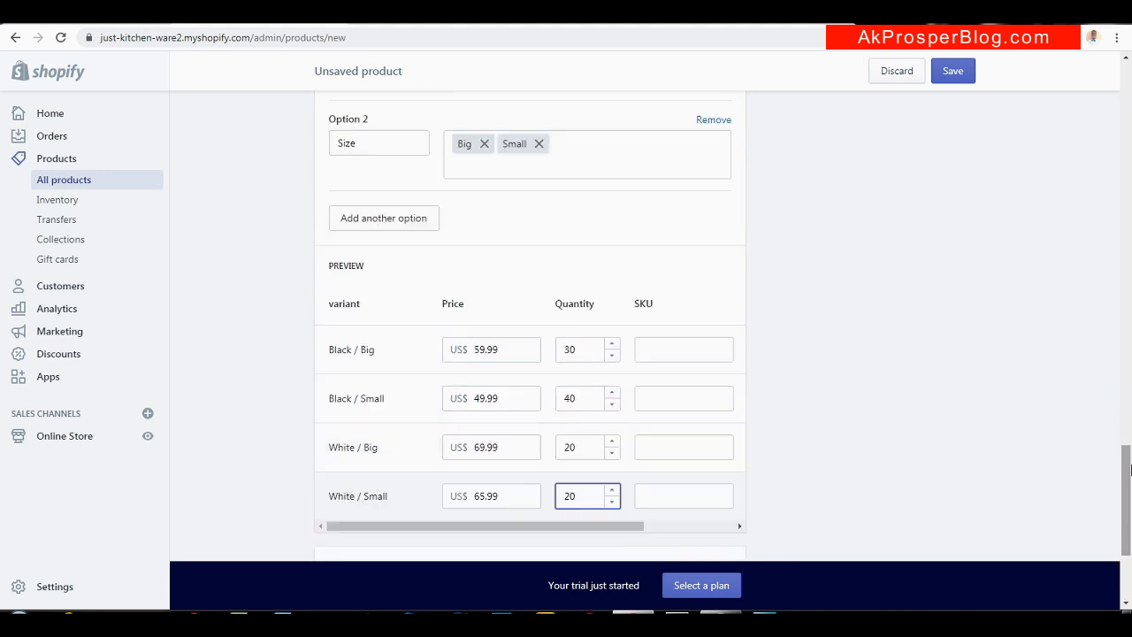
pyautogui.click(955, 78)
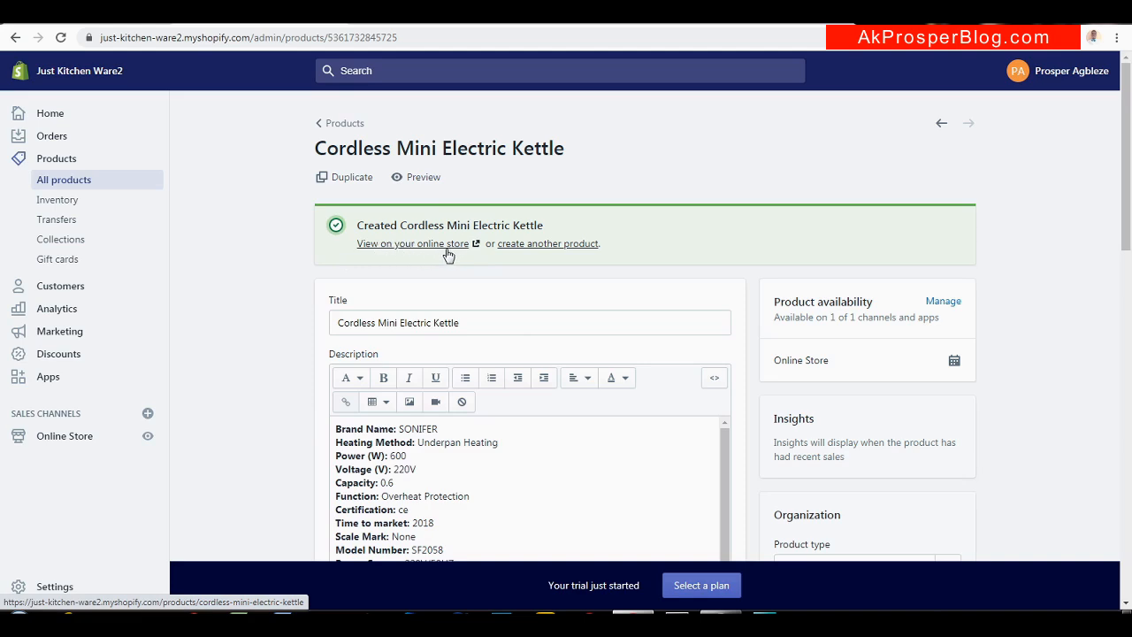
# Preview the kettle on the live store, choosing White and Small to check their prices
pyautogui.click(410, 246)
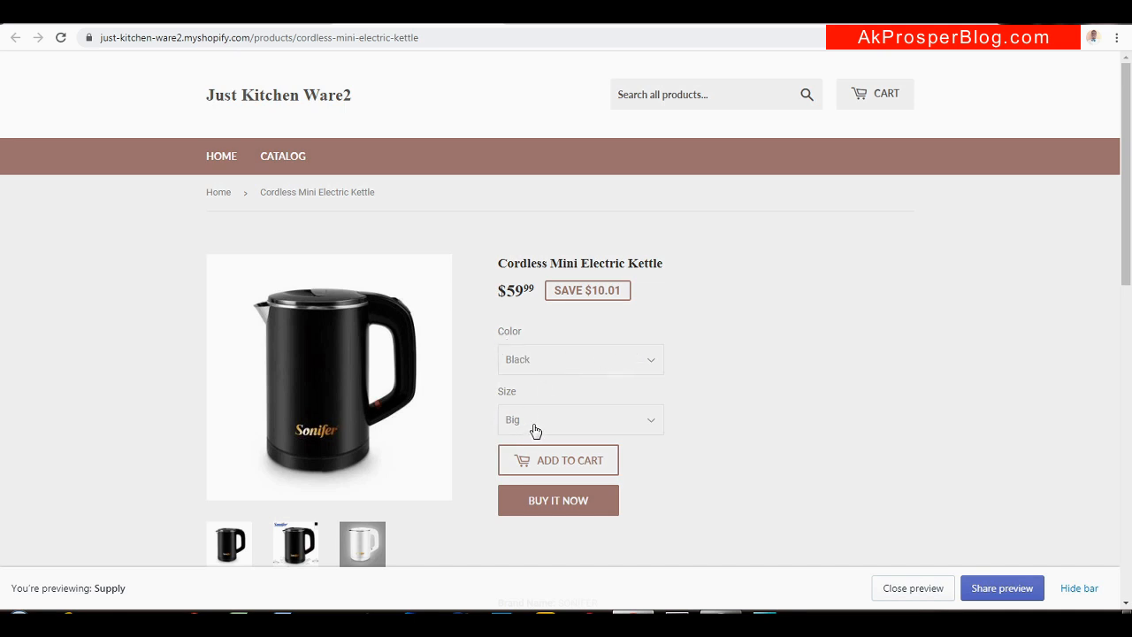
pyautogui.click(591, 360)
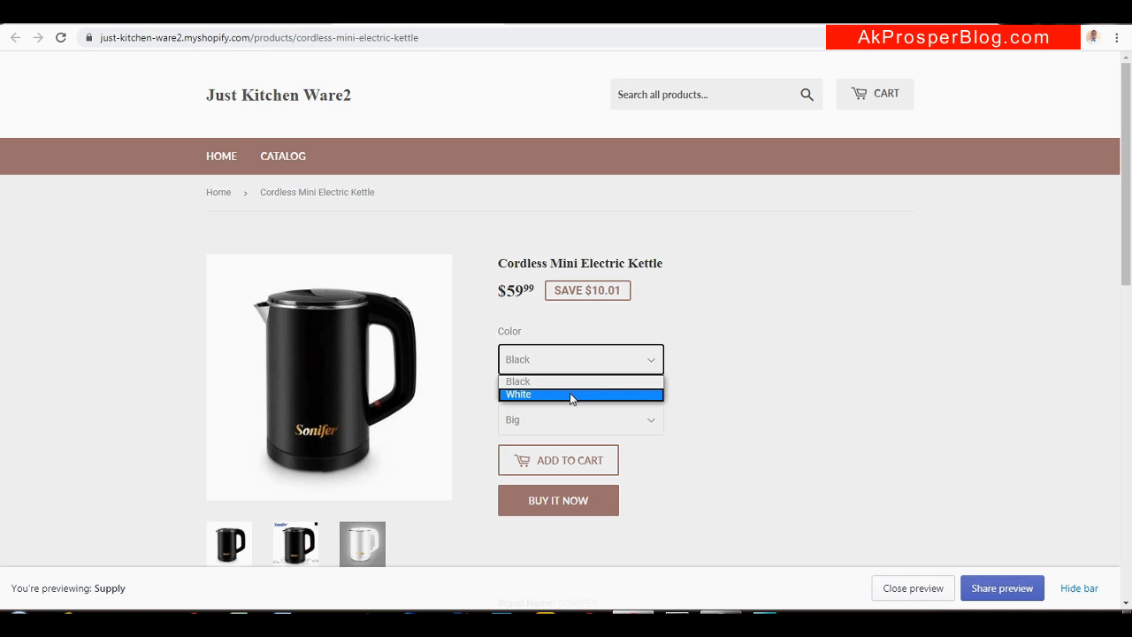
pyautogui.click(570, 393)
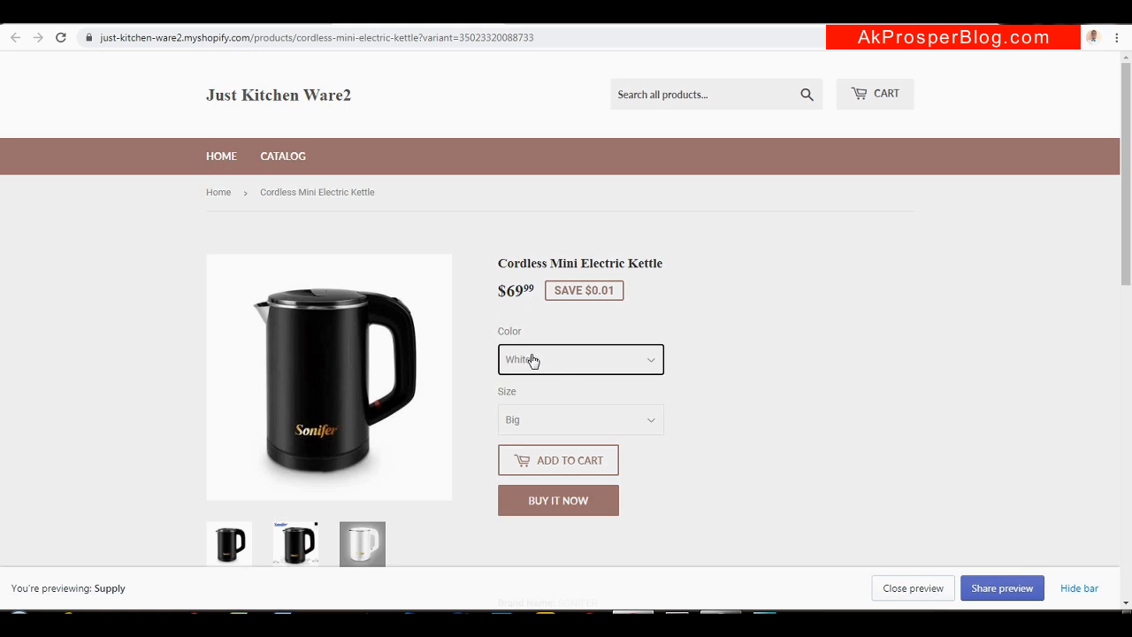
pyautogui.click(534, 424)
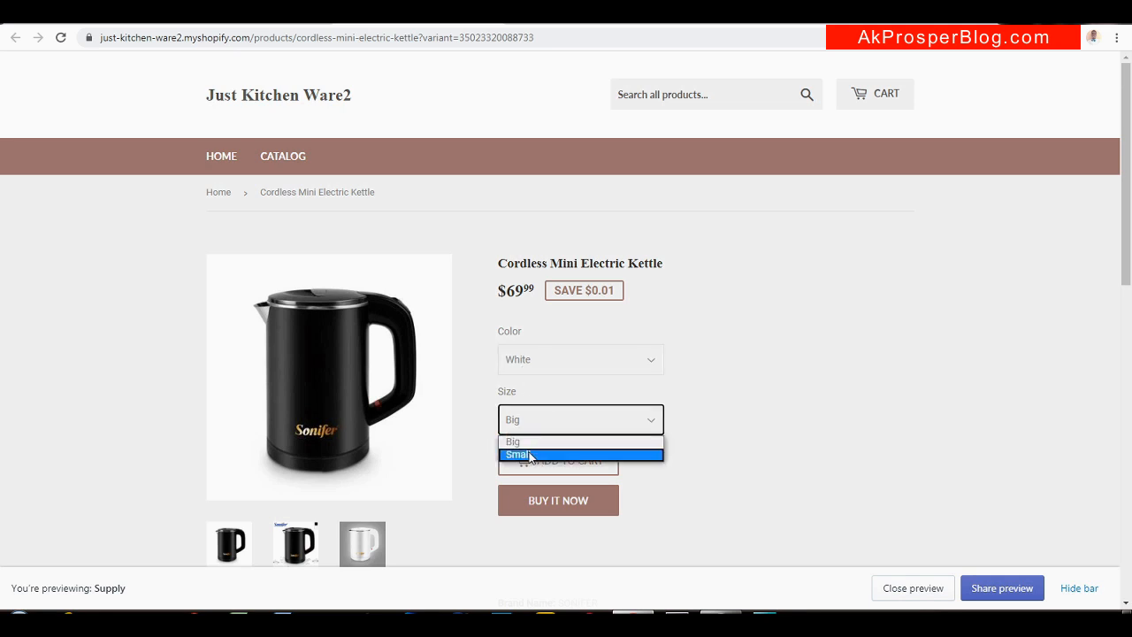
pyautogui.click(530, 455)
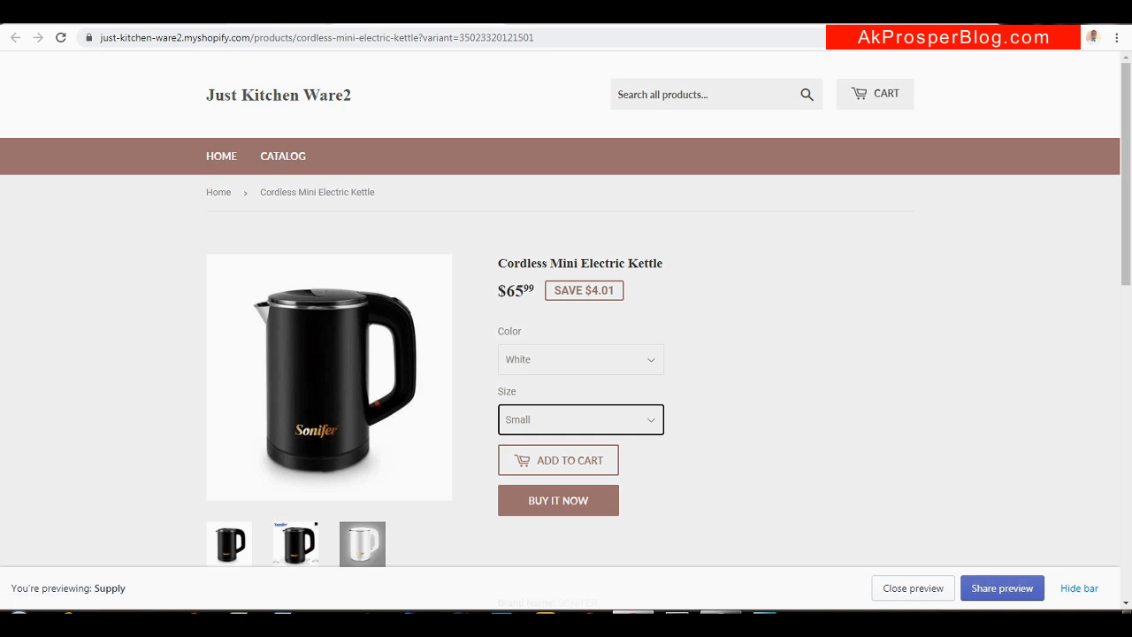
# Return to the admin and go to the products list showing the kettle
pyautogui.click(275, 15)
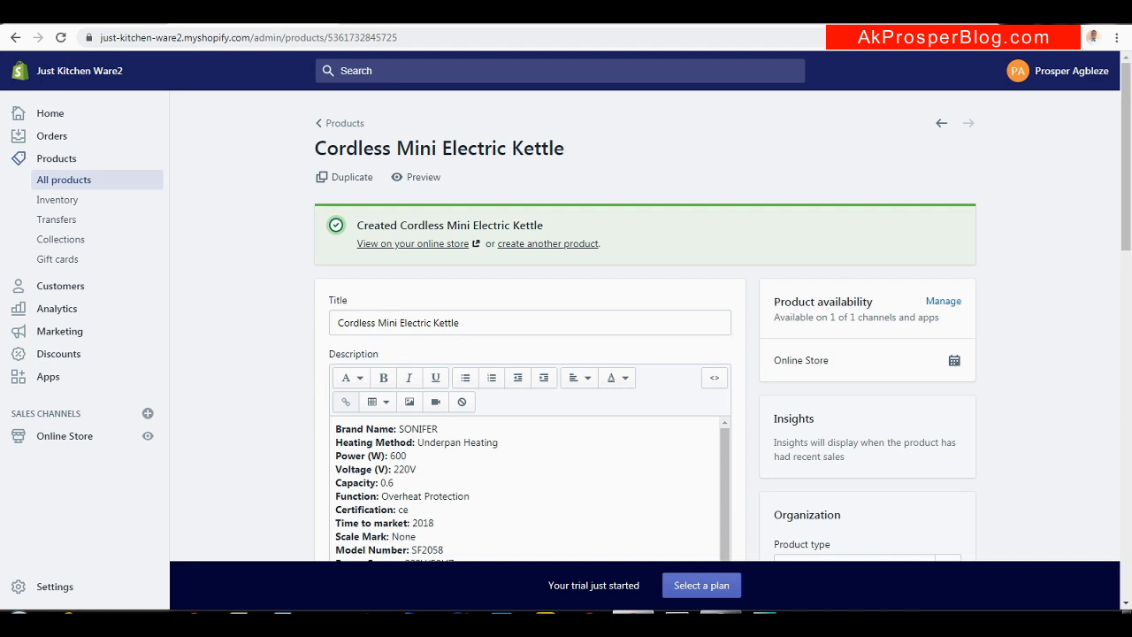
pyautogui.click(554, 247)
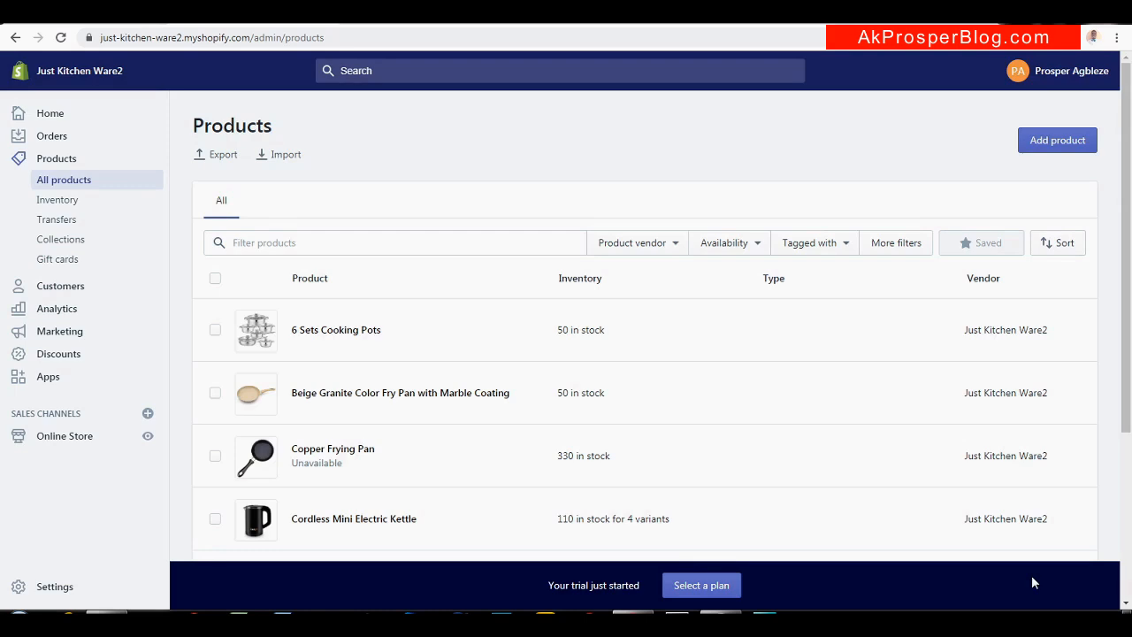
pyautogui.moveTo(1130, 208)
pyautogui.mouseDown()
pyautogui.moveTo(1127, 358)
pyautogui.moveTo(1128, 207)
pyautogui.mouseUp()
pyautogui.hotkey('ctrl', 'Tab')
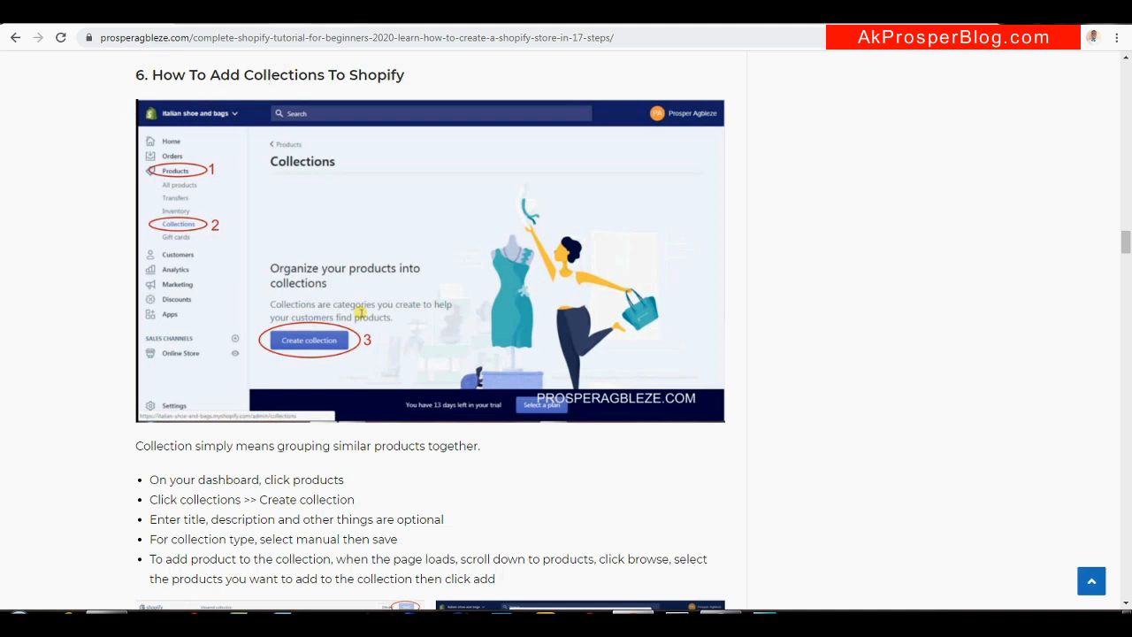
pyautogui.hotkey('ctrl', 'Tab')
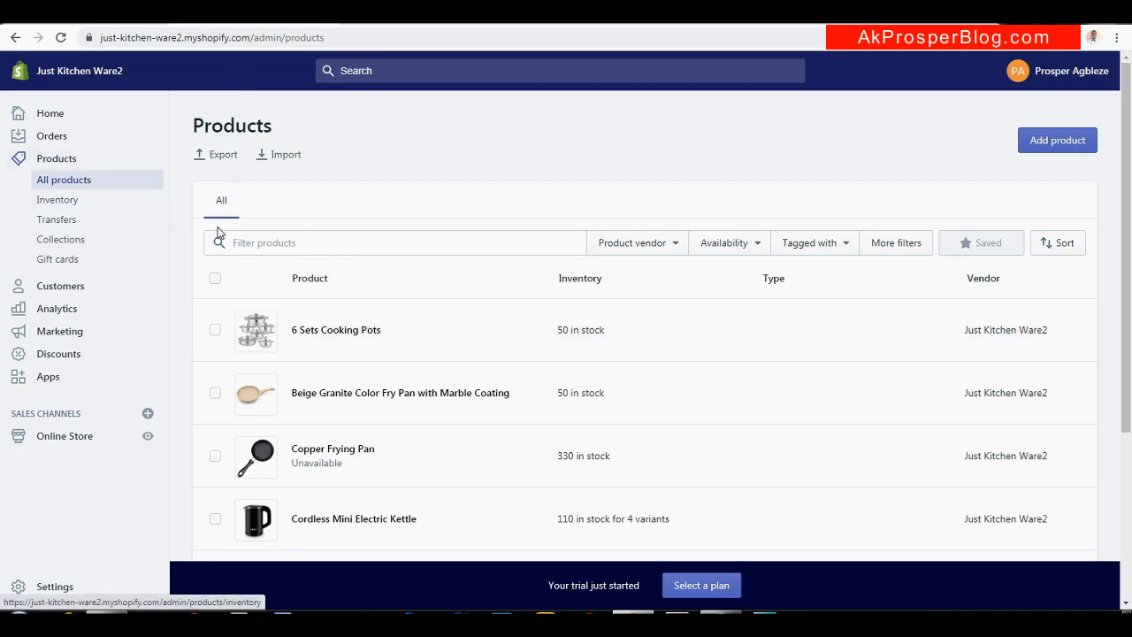
# Create a manual collection titled Pot and save it
pyautogui.click(58, 240)
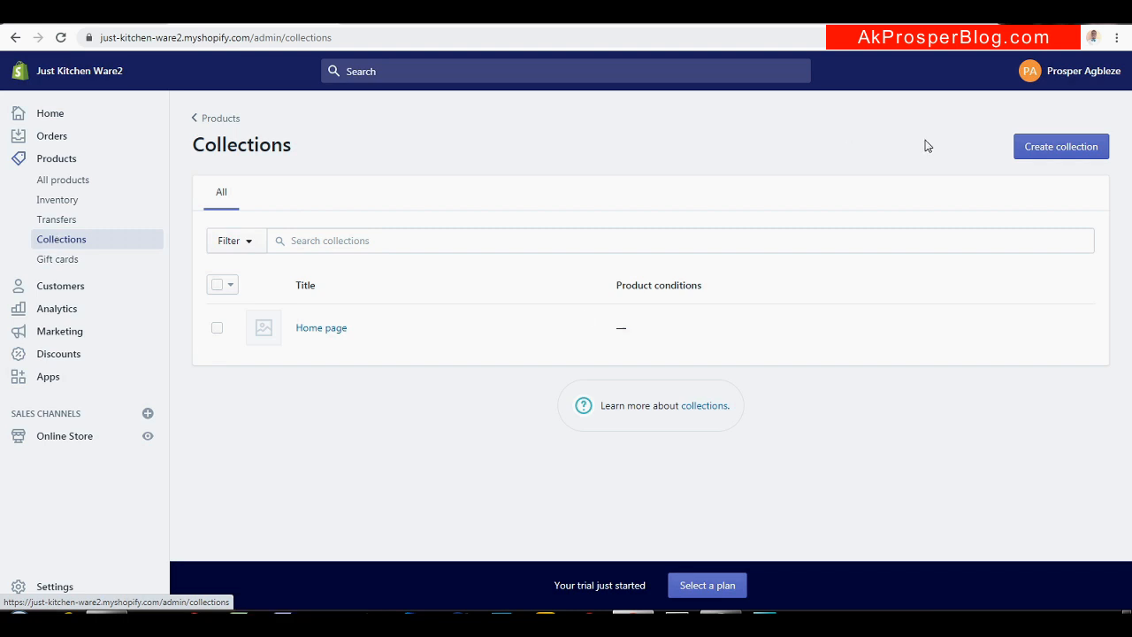
pyautogui.click(1074, 150)
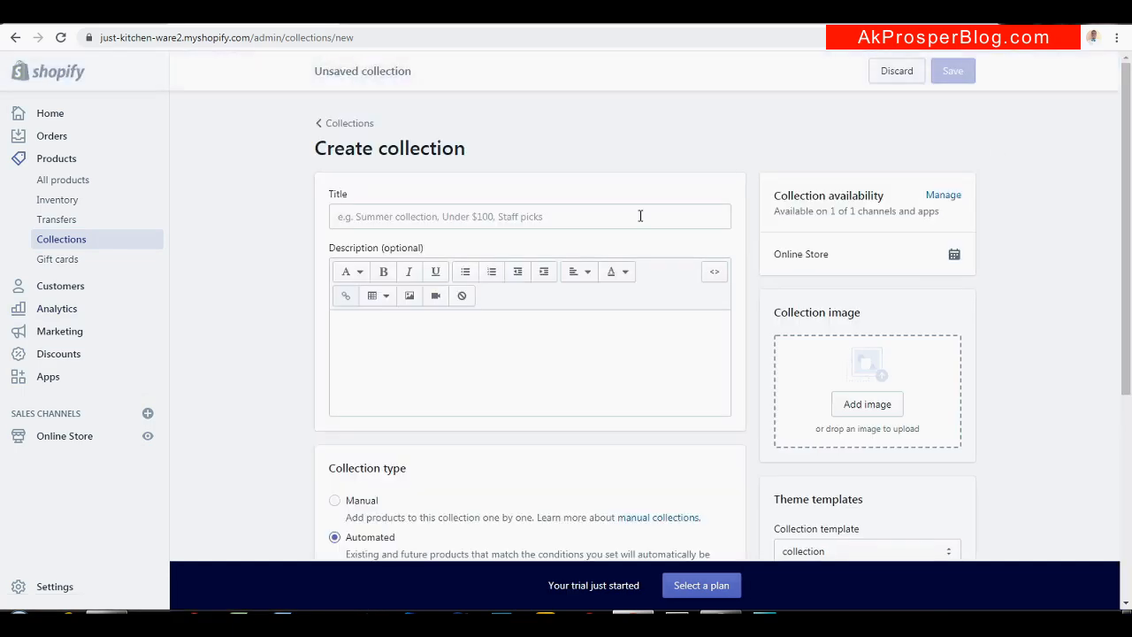
pyautogui.click(422, 217)
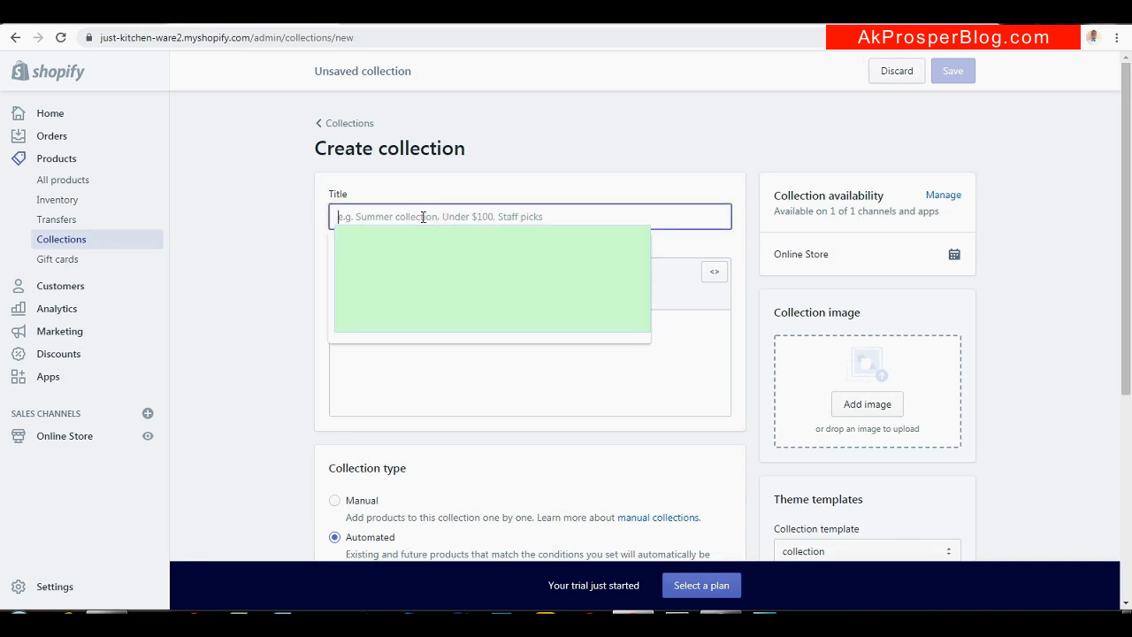
pyautogui.write('Pot')
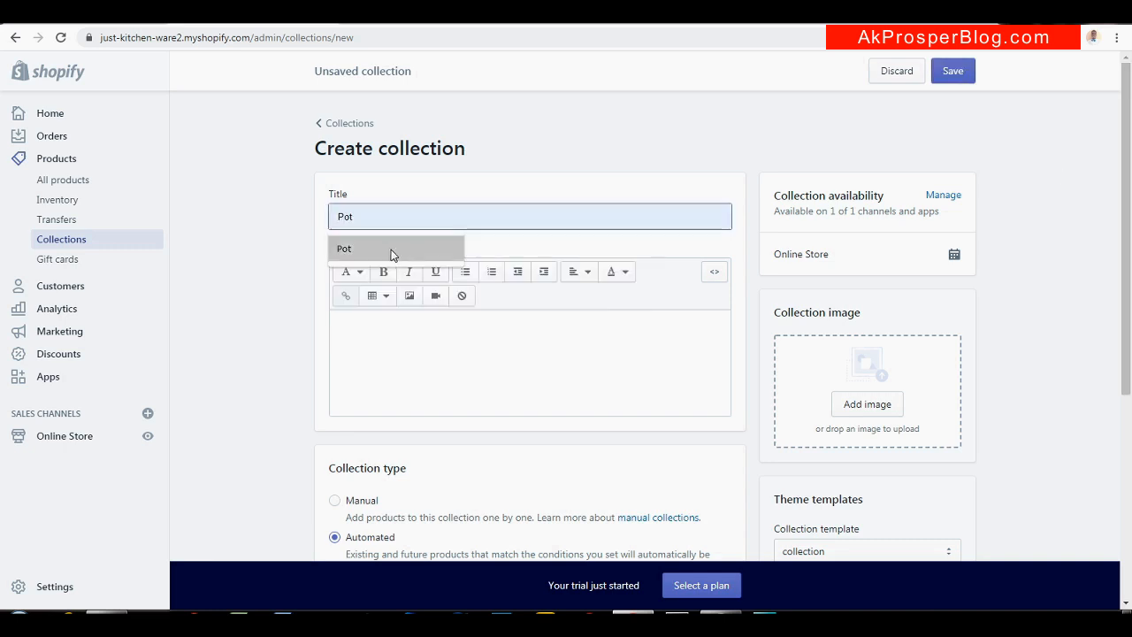
pyautogui.click(389, 249)
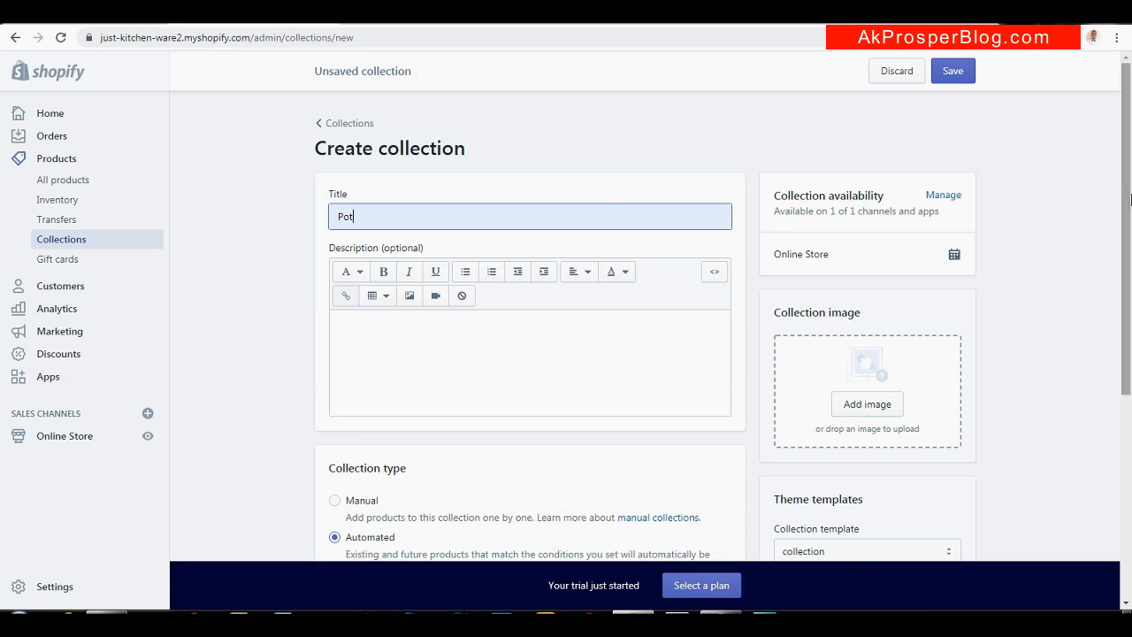
pyautogui.moveTo(1130, 198); pyautogui.dragTo(1112, 303)
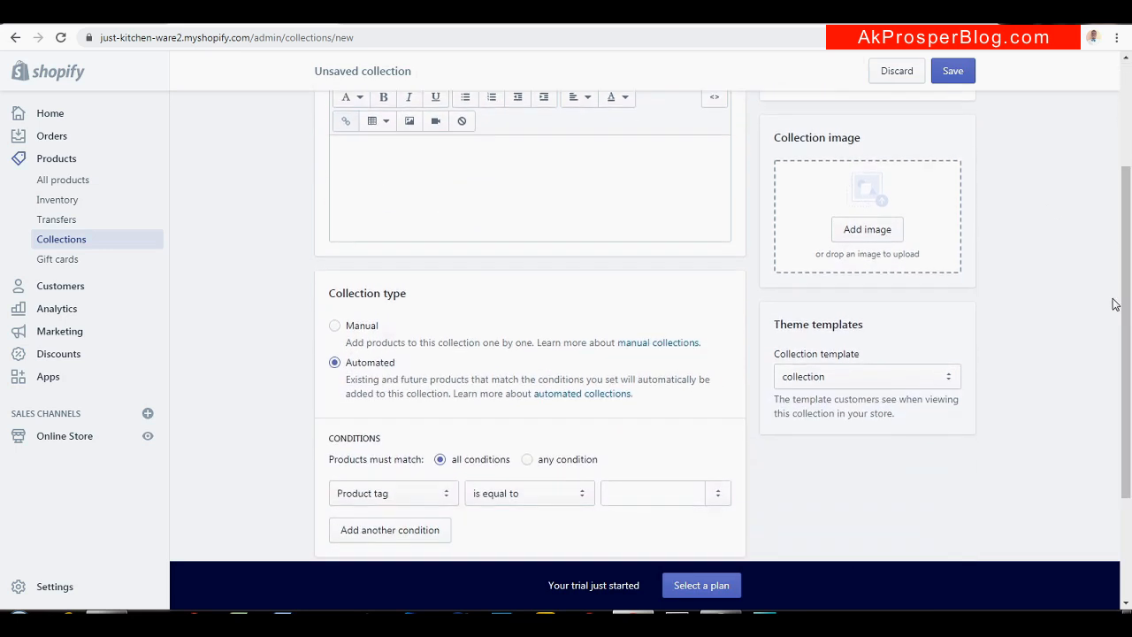
pyautogui.click(334, 327)
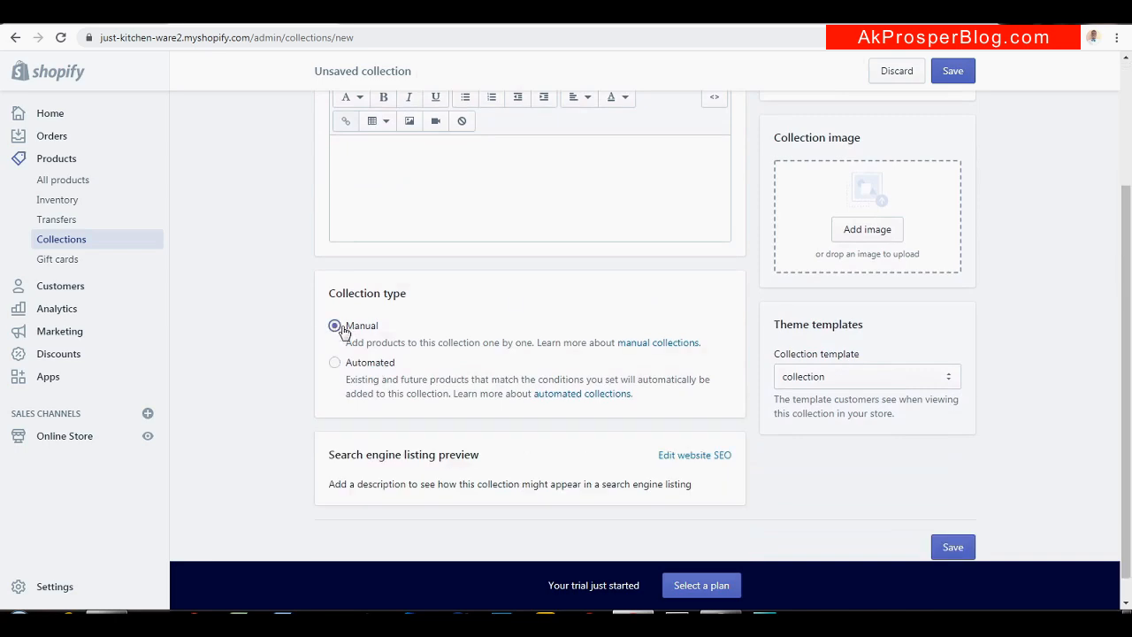
pyautogui.click(952, 78)
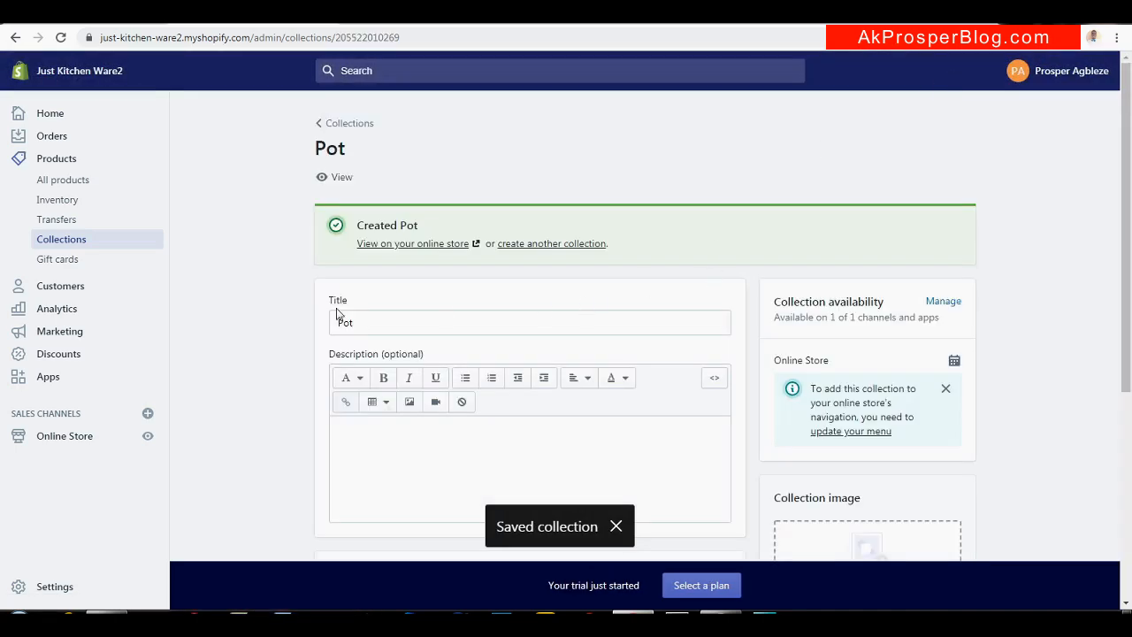
# Add 6 Sets Cooking Pots to the Pot collection
pyautogui.moveTo(1130, 212); pyautogui.dragTo(1081, 417)
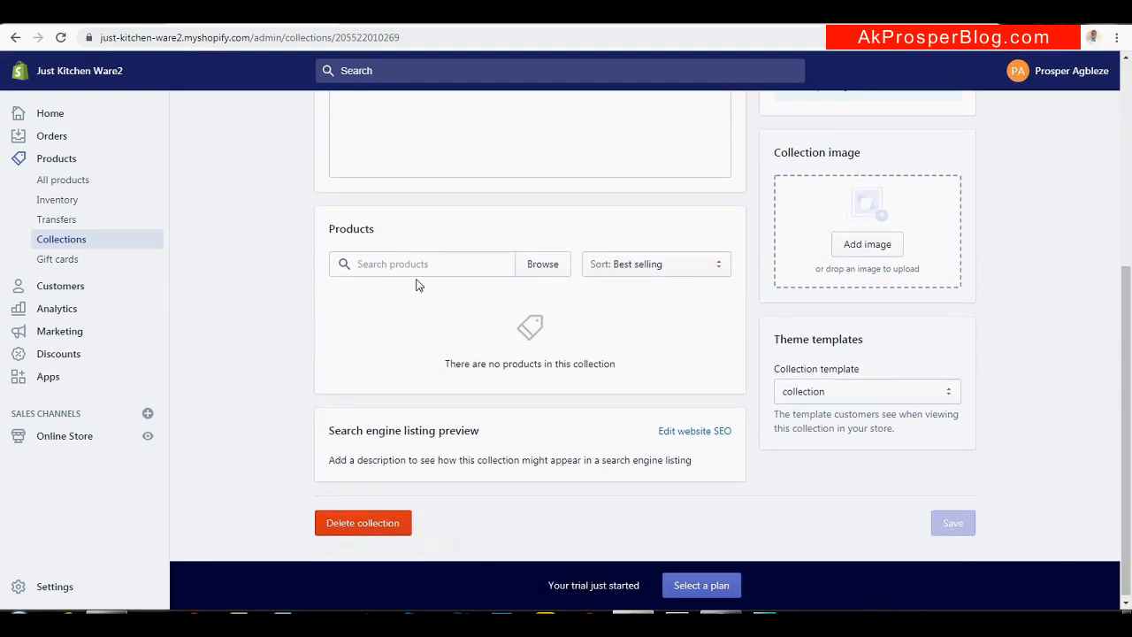
pyautogui.click(542, 264)
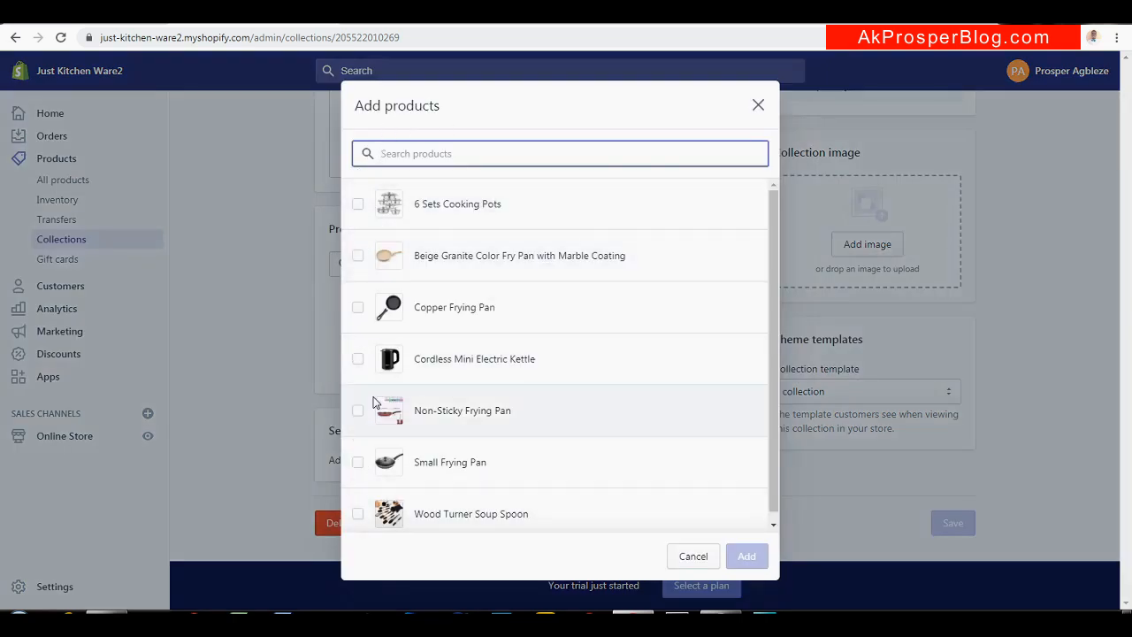
pyautogui.click(357, 205)
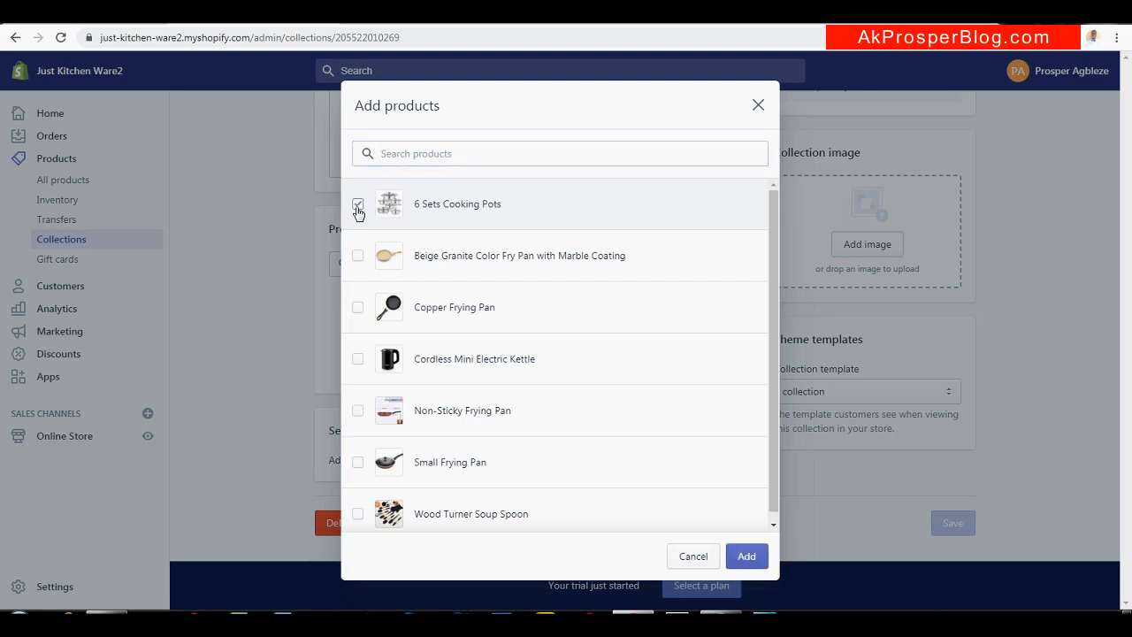
pyautogui.moveTo(772, 351); pyautogui.dragTo(774, 263)
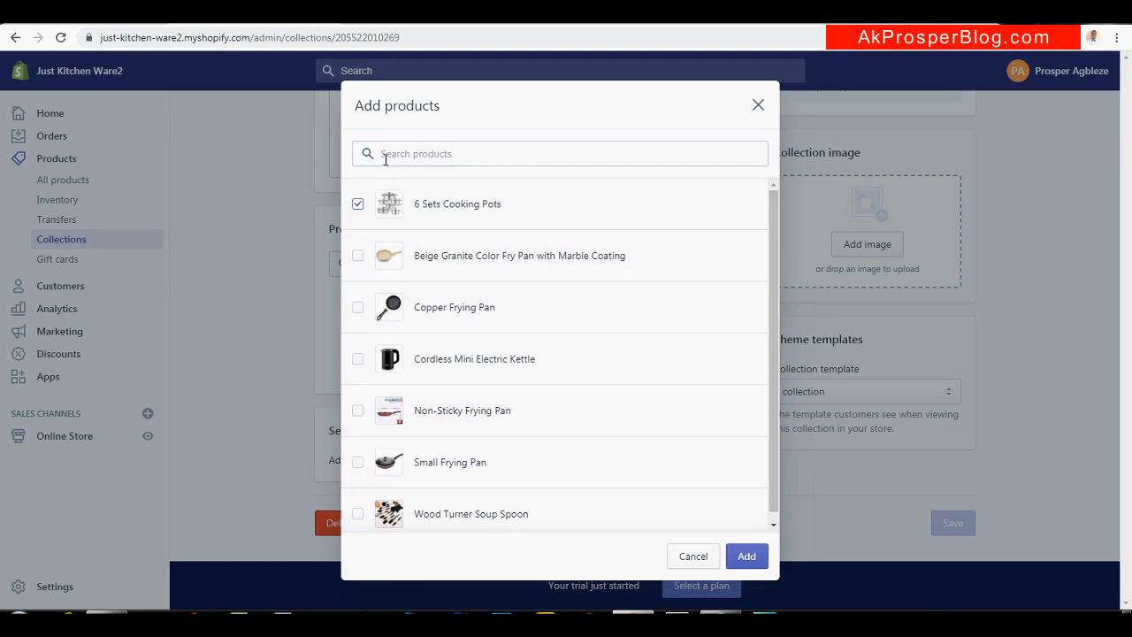
pyautogui.click(741, 557)
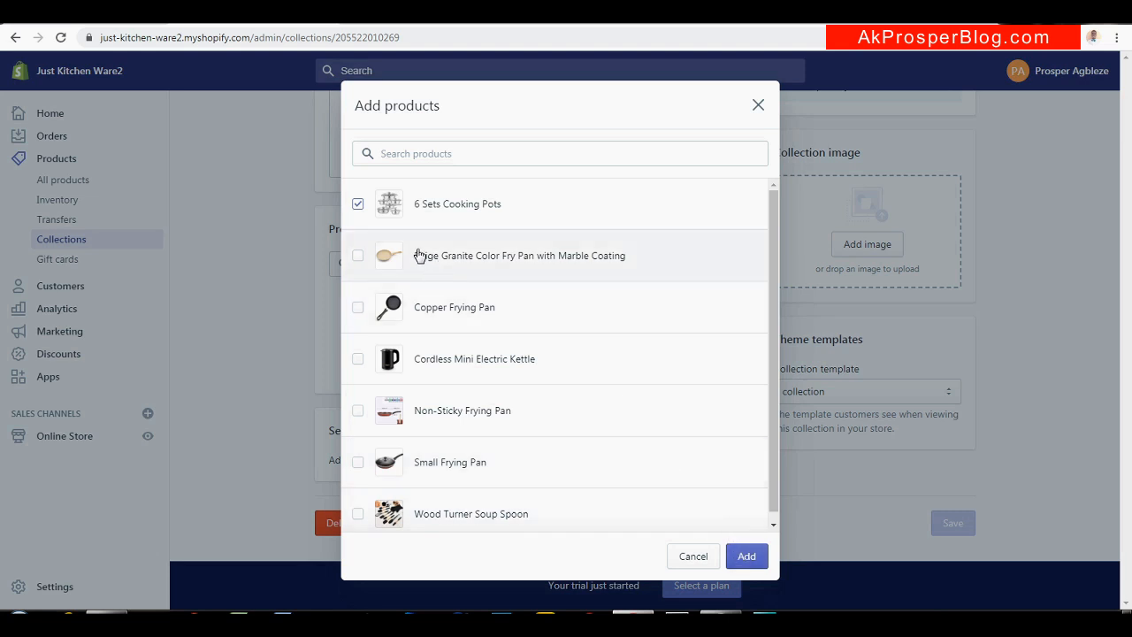
pyautogui.click(748, 557)
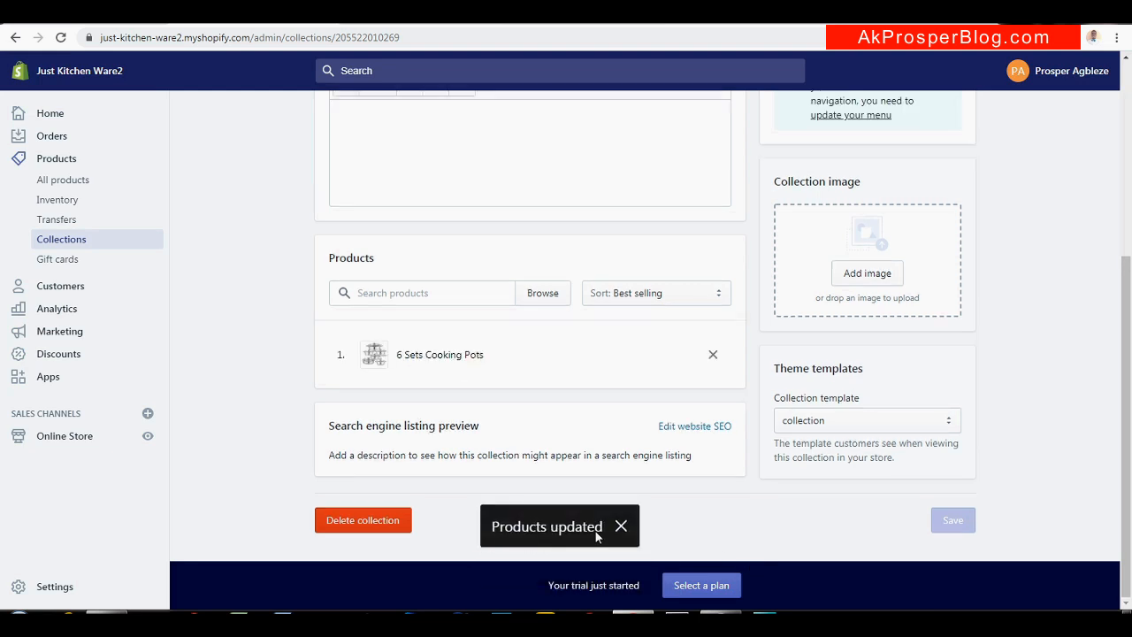
# View the Pot collection on the online store, then return to it in the admin
pyautogui.moveTo(1130, 331); pyautogui.dragTo(1130, 137)
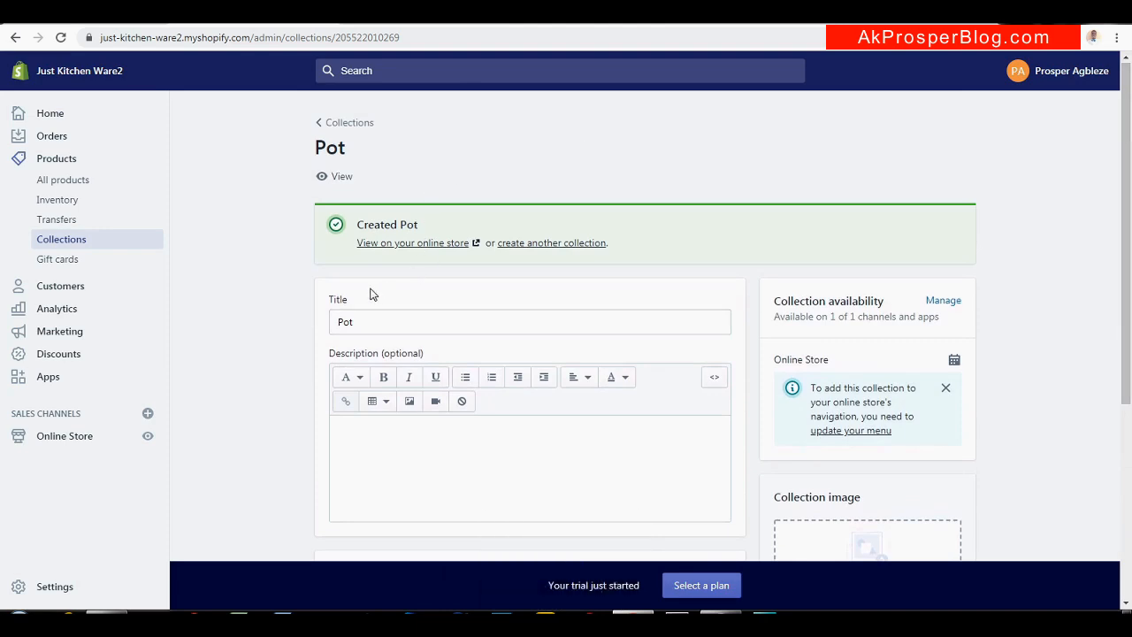
pyautogui.click(417, 244)
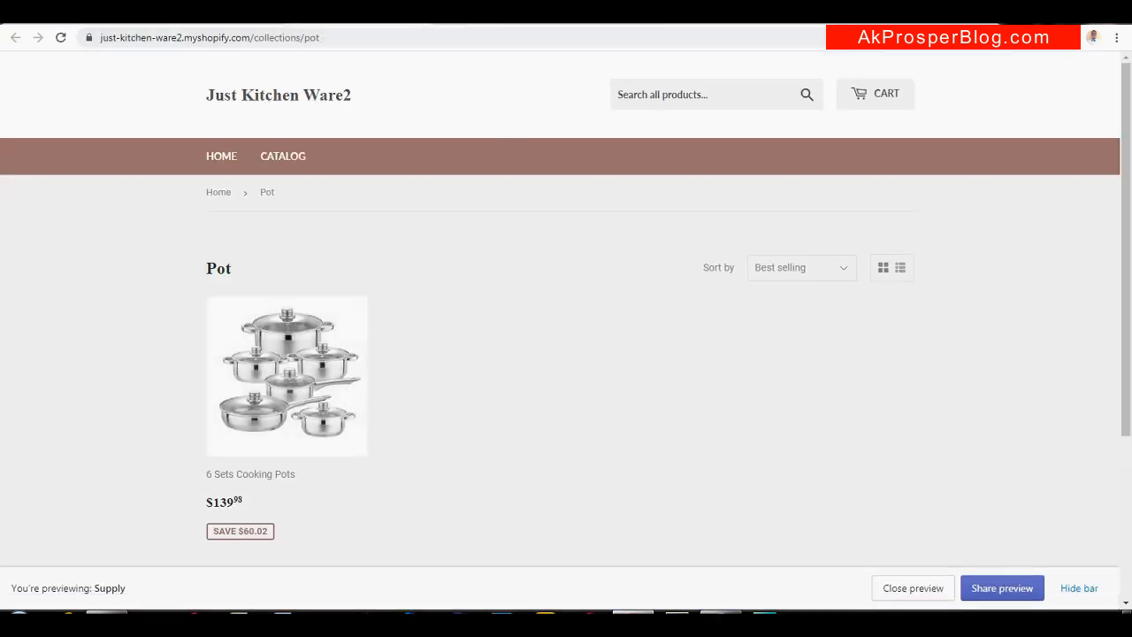
pyautogui.click(203, 13)
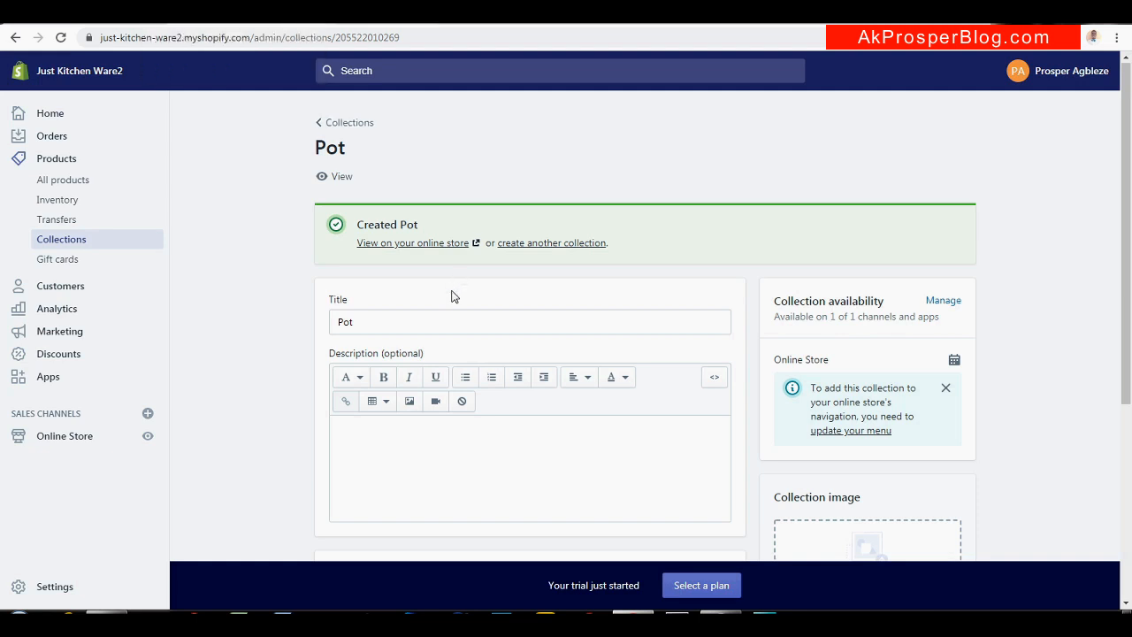
# Create a new collection titled Fry Pan and save it
pyautogui.click(545, 245)
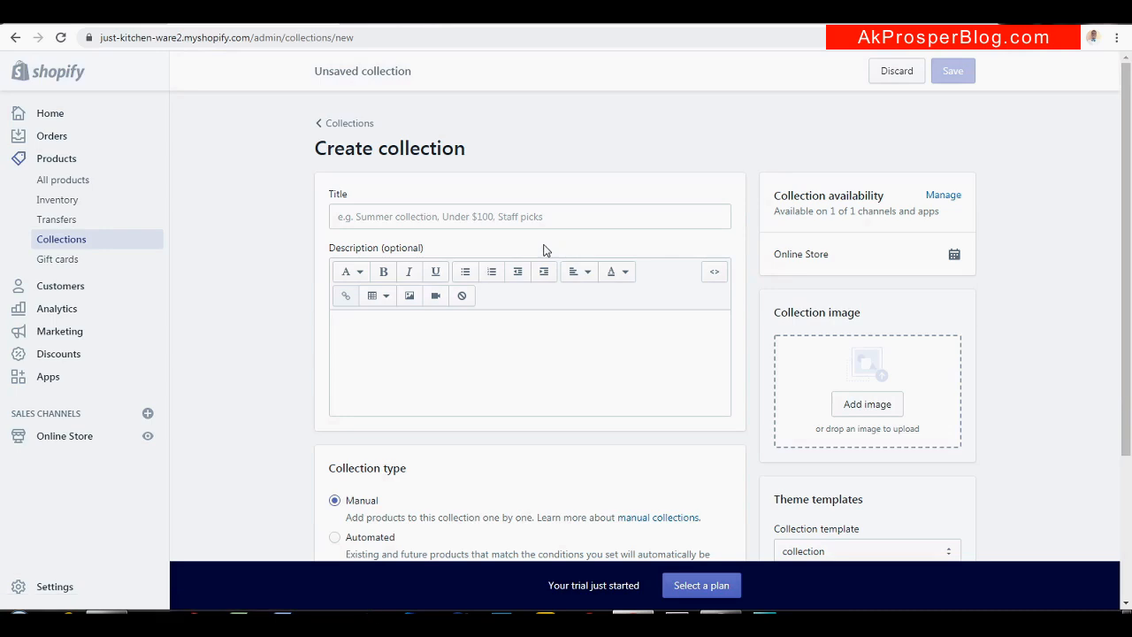
pyautogui.click(478, 216)
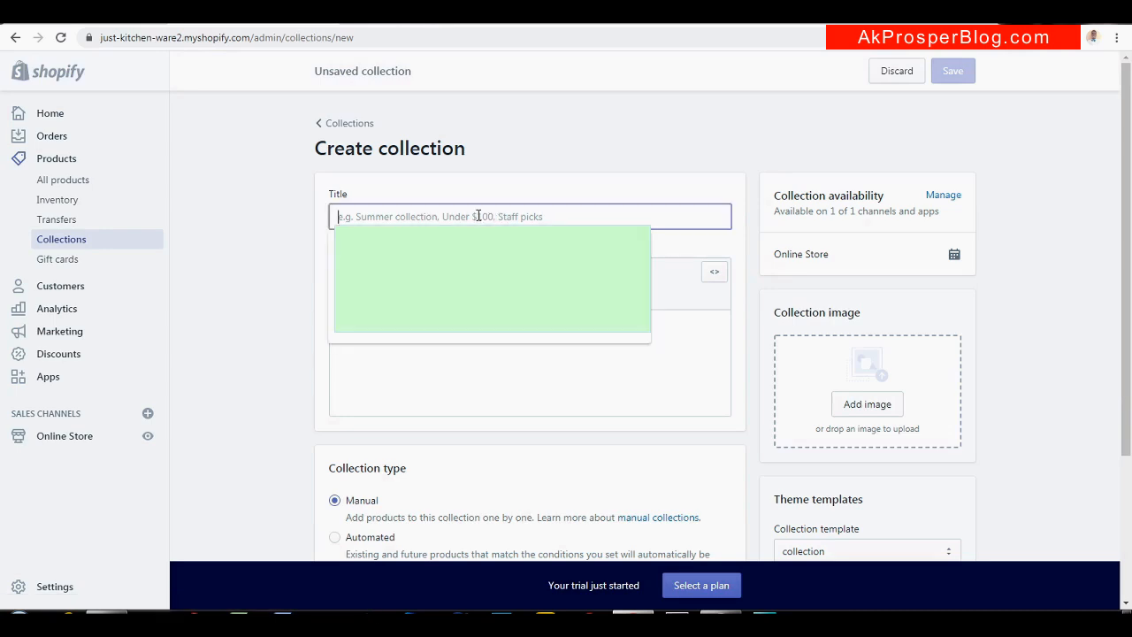
pyautogui.write('f')
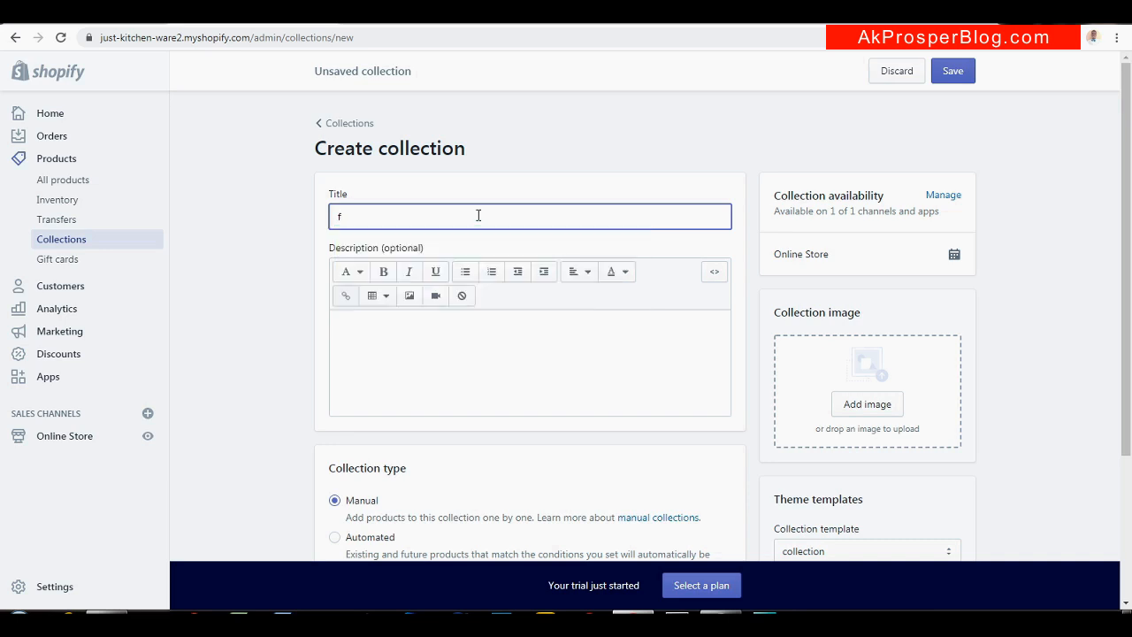
pyautogui.press('BackSpace')
pyautogui.write('f')
pyautogui.press('BackSpace')
pyautogui.write('F')
pyautogui.moveTo(1129, 234); pyautogui.dragTo(1130, 270)
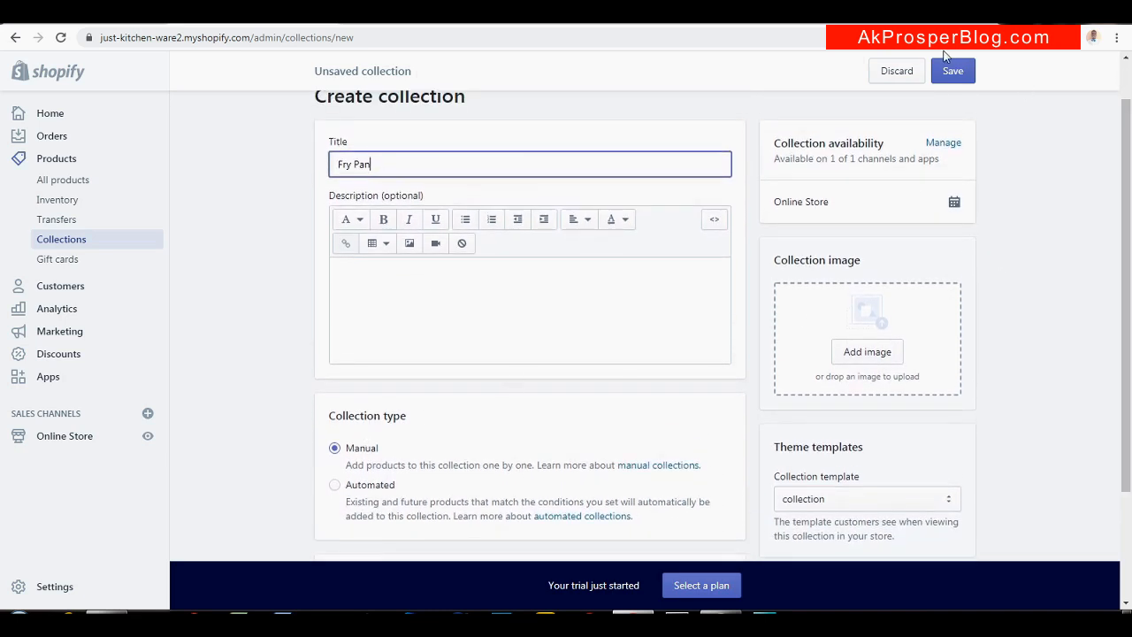
pyautogui.click(953, 71)
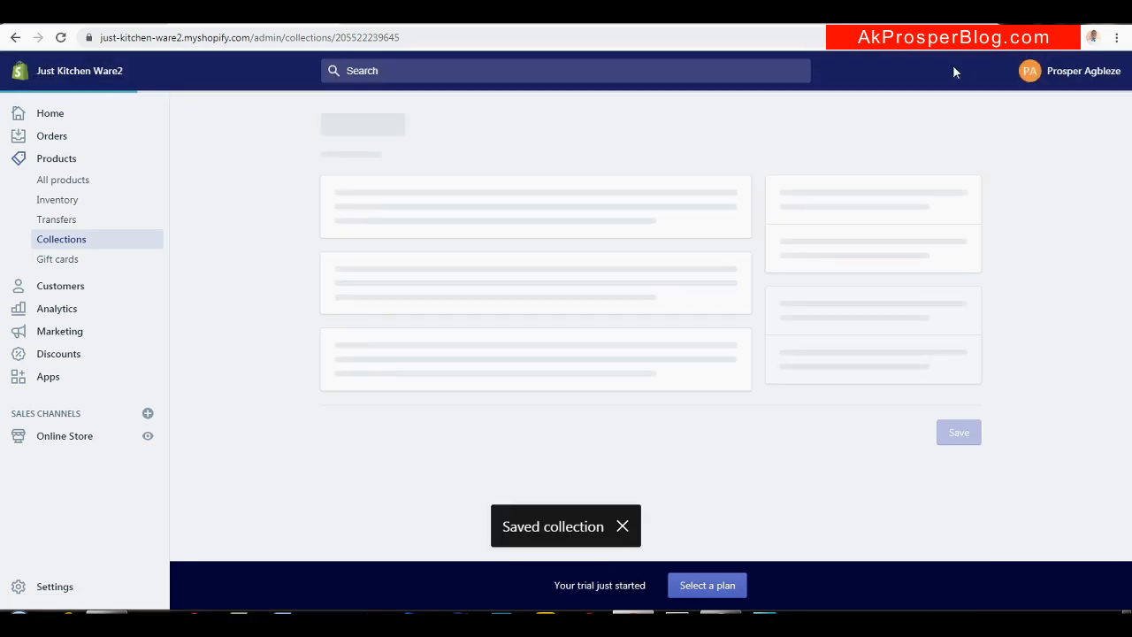
# Add the Beige Granite, Copper, Non-Sticky and Small frying pans, then preview the collection on the storefront
pyautogui.scroll(-3, 1115, 332)
pyautogui.scroll(-1, 1112, 349)
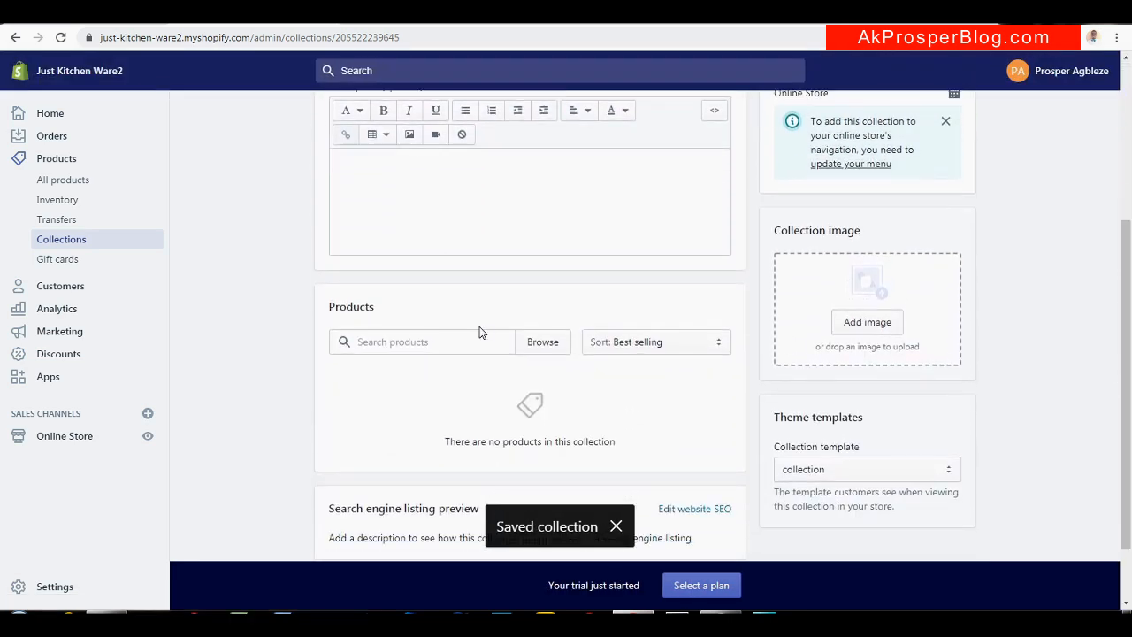
pyautogui.click(543, 353)
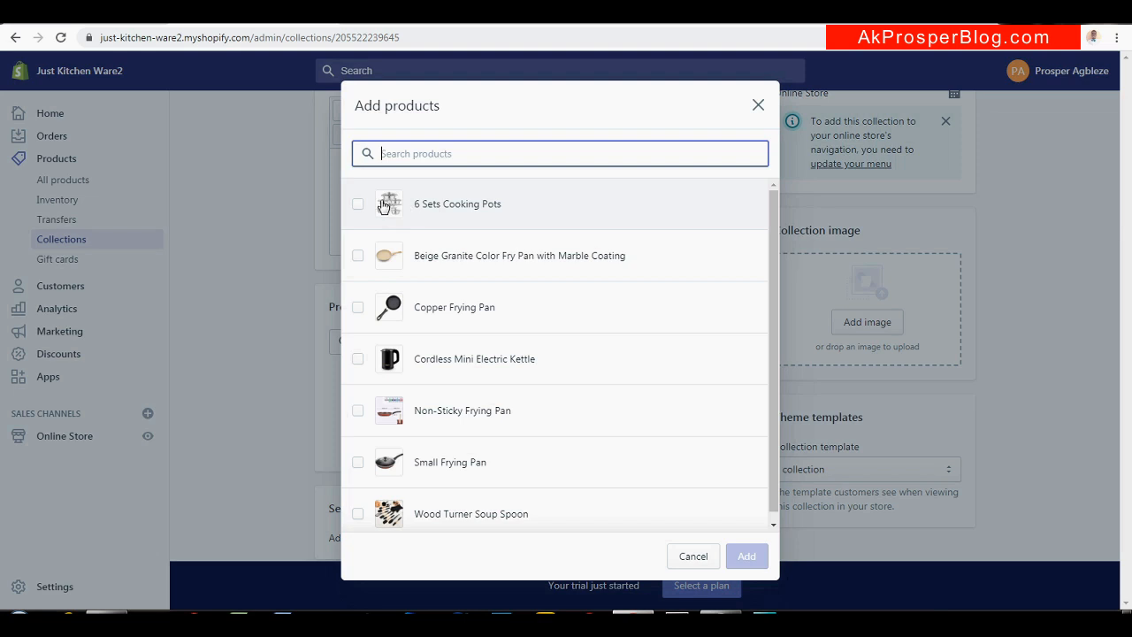
pyautogui.click(358, 255)
pyautogui.click(358, 307)
pyautogui.click(358, 410)
pyautogui.click(358, 461)
pyautogui.click(752, 555)
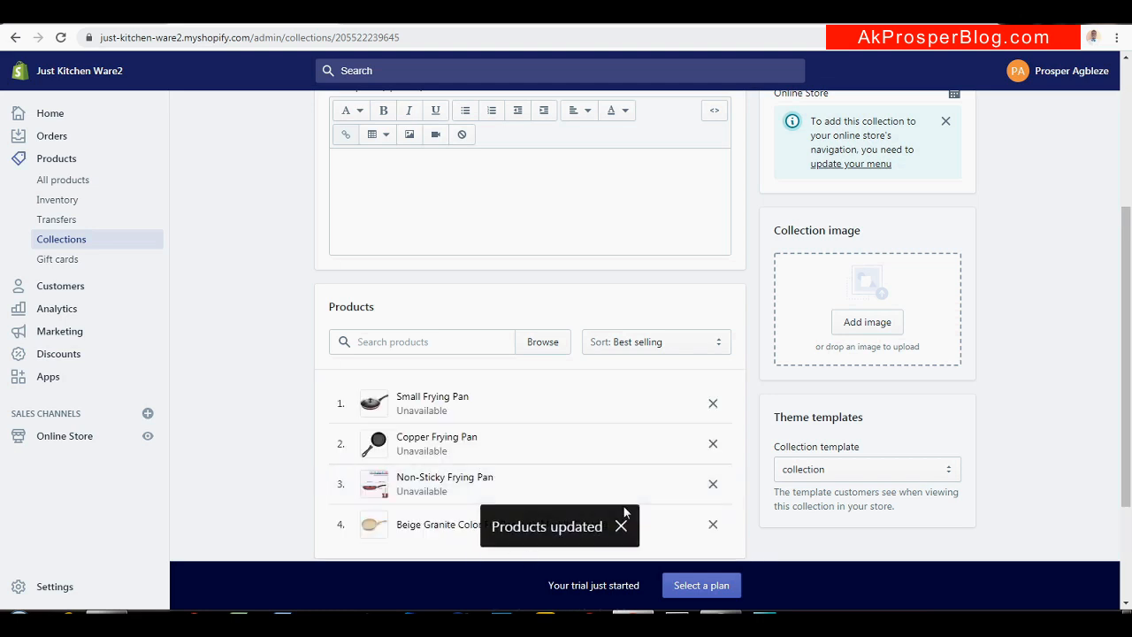
pyautogui.scroll(3, 619, 354)
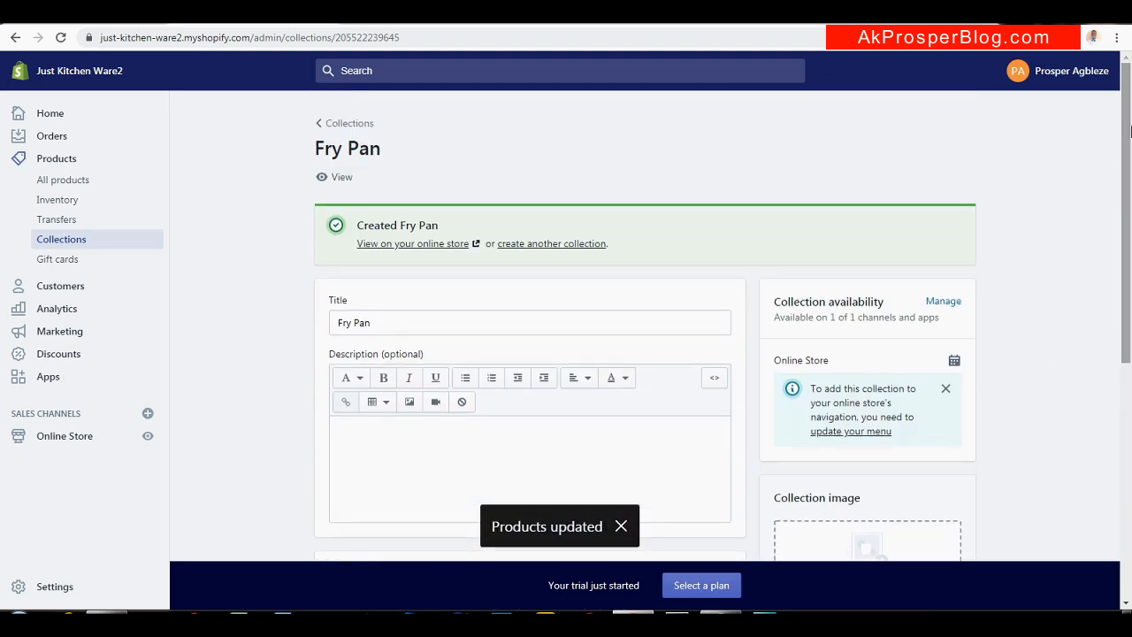
pyautogui.click(419, 244)
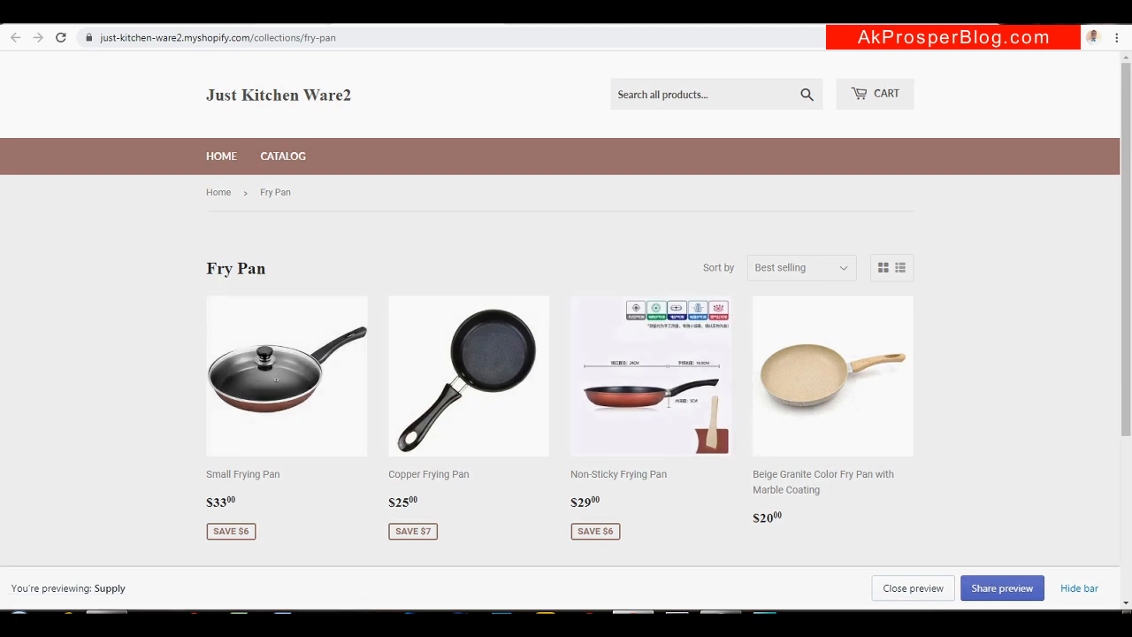
# Switch back through the admin Fry Pan tab to the tutorial blog tab
pyautogui.hotkey('ctrl', 'shift', 'Tab')
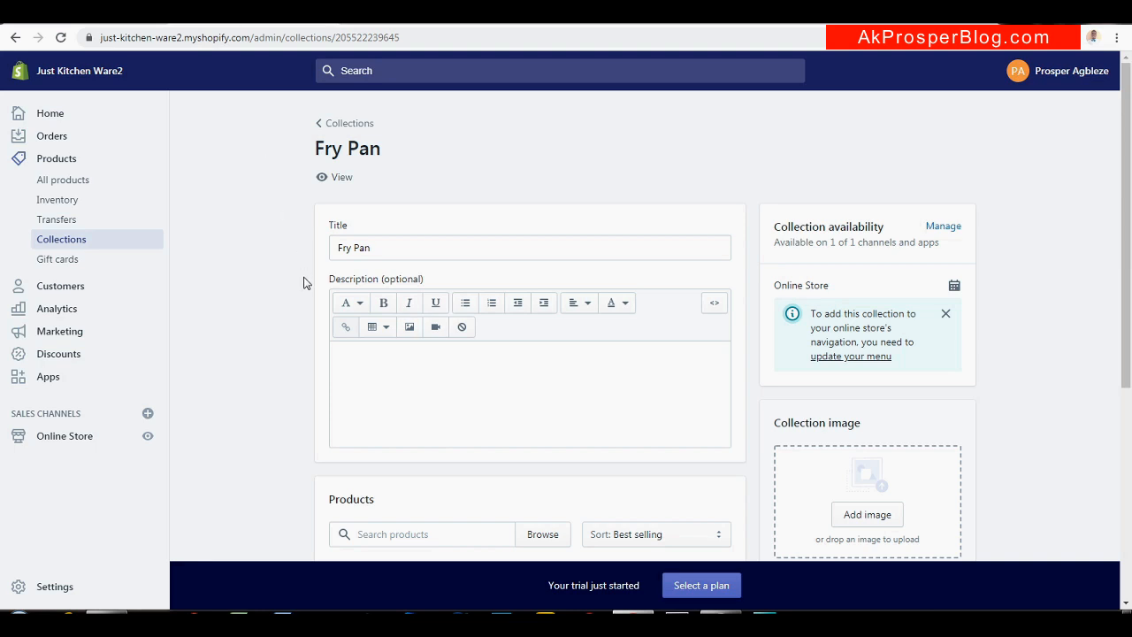
pyautogui.hotkey('ctrl', 'shift', 'Tab')
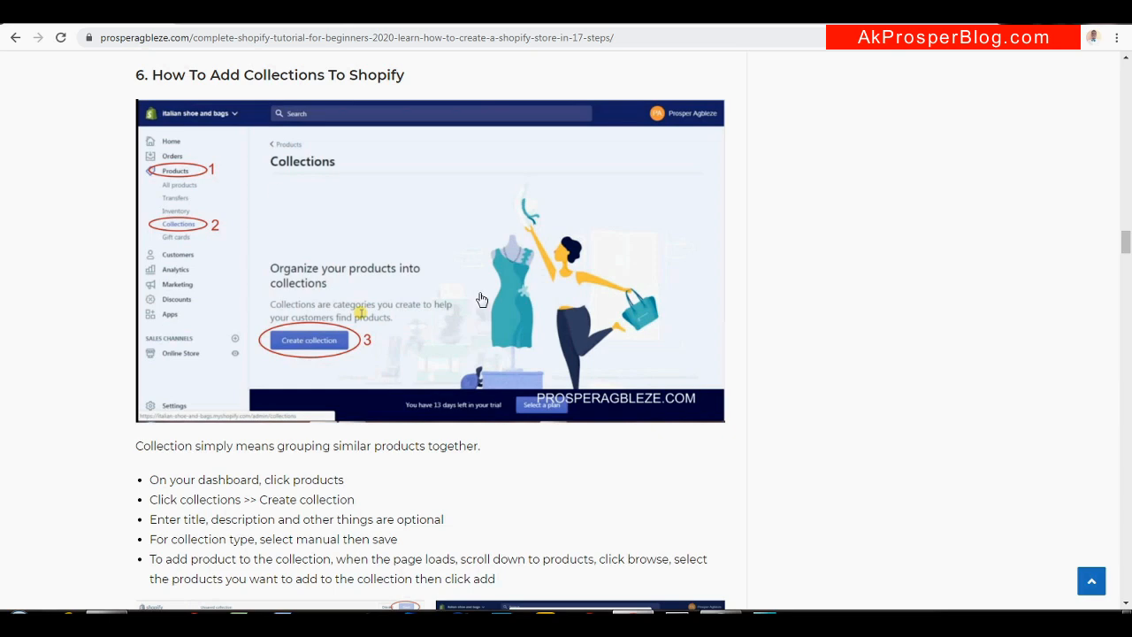
# Scroll the blog to step 7, How To Setup Shipping In Shopify, then return to the admin
pyautogui.moveTo(1124, 240); pyautogui.dragTo(1126, 274)
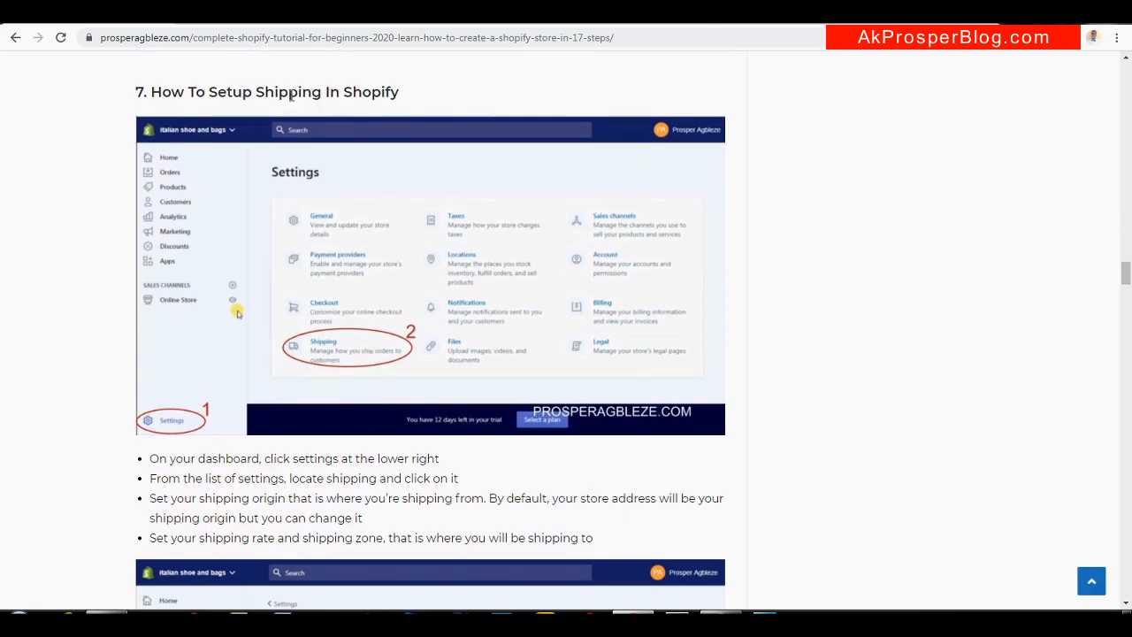
pyautogui.click(221, 14)
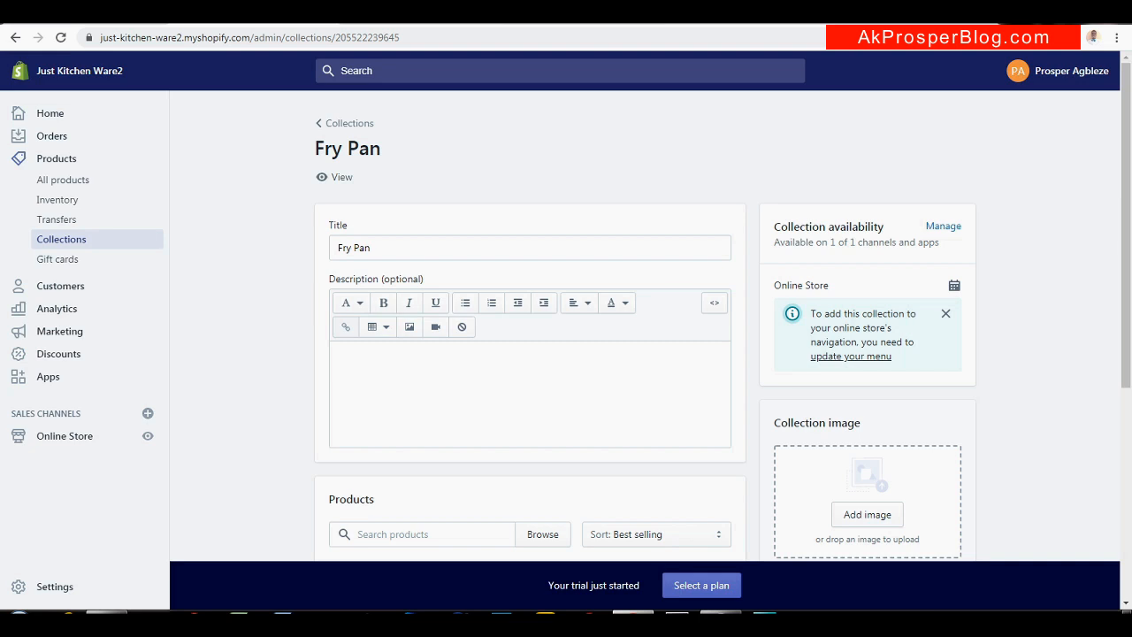
# Open the general shipping rates under Settings > Shipping and delivery
pyautogui.click(60, 587)
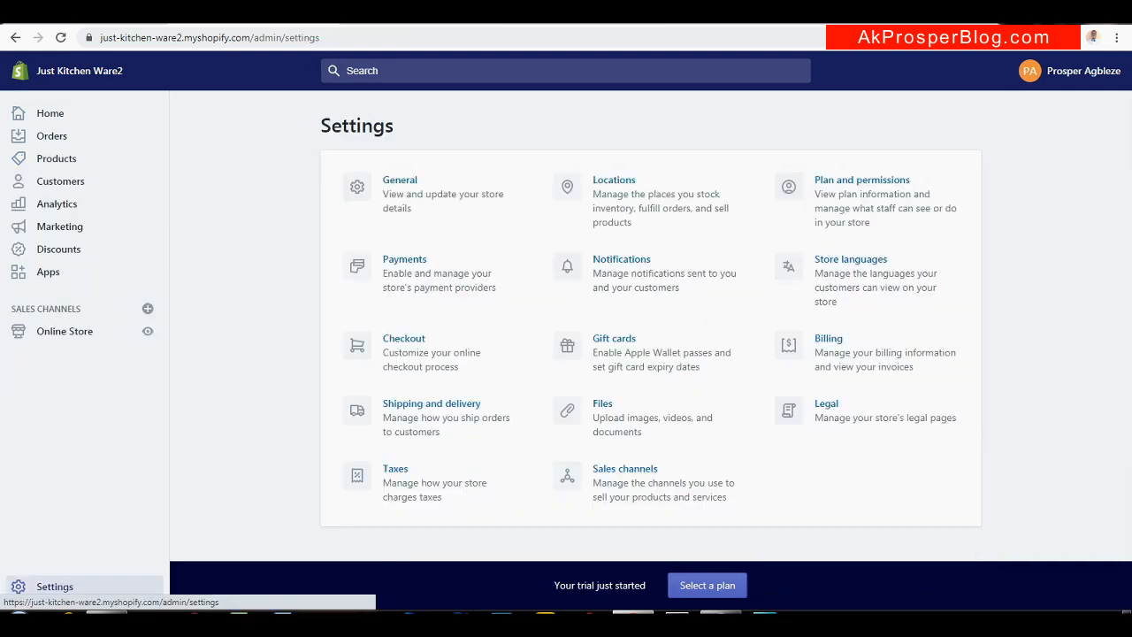
pyautogui.click(432, 425)
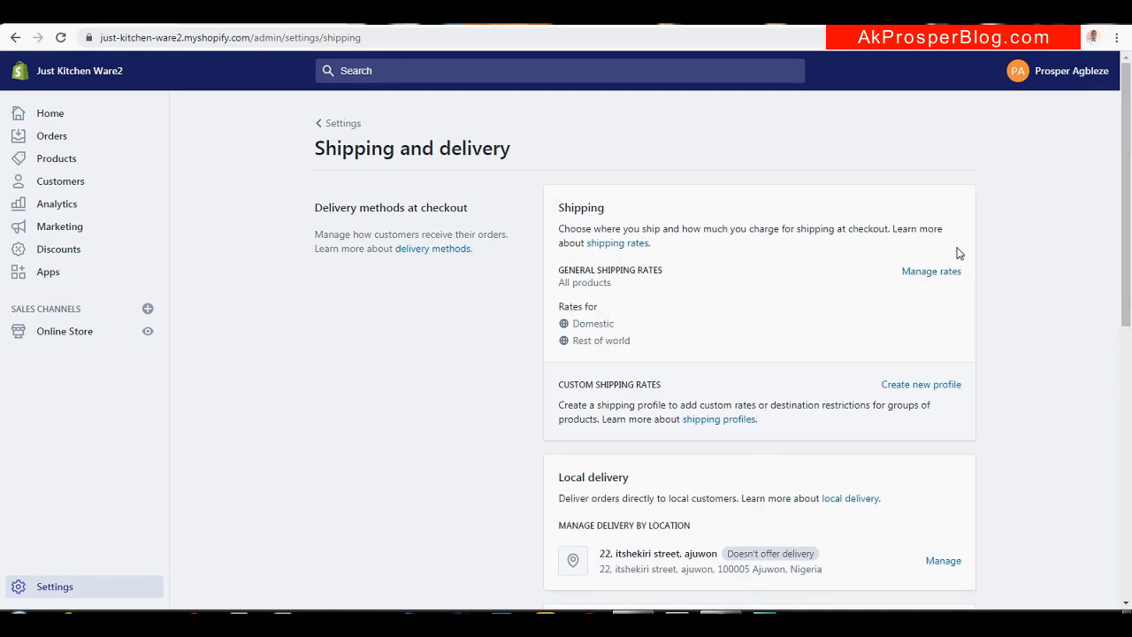
pyautogui.click(914, 279)
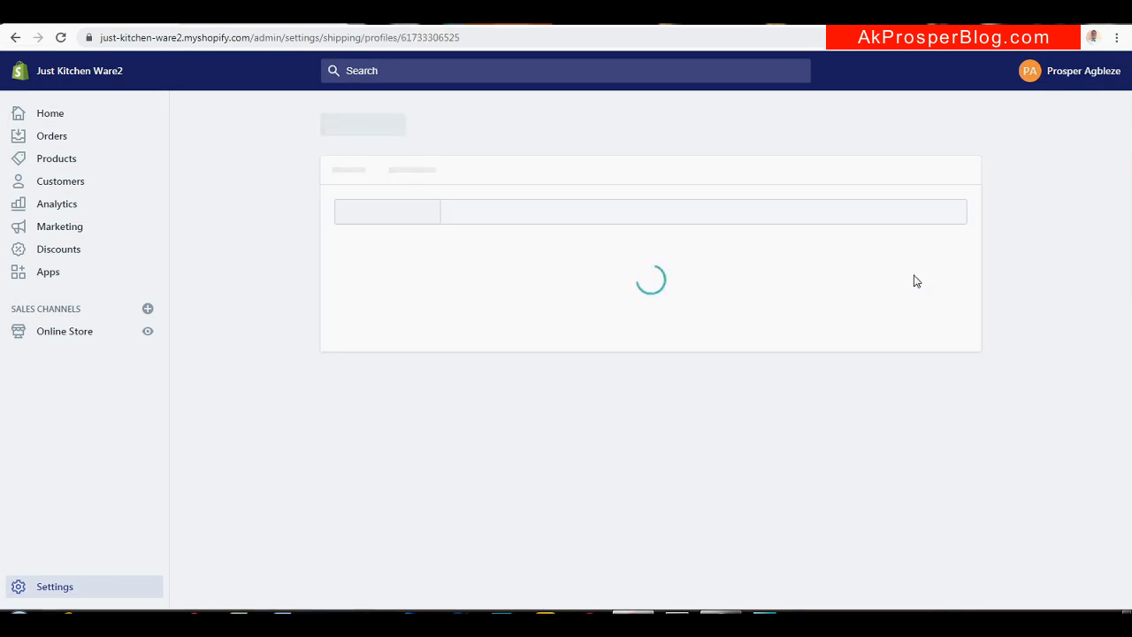
pyautogui.moveTo(1121, 405); pyautogui.dragTo(1120, 468)
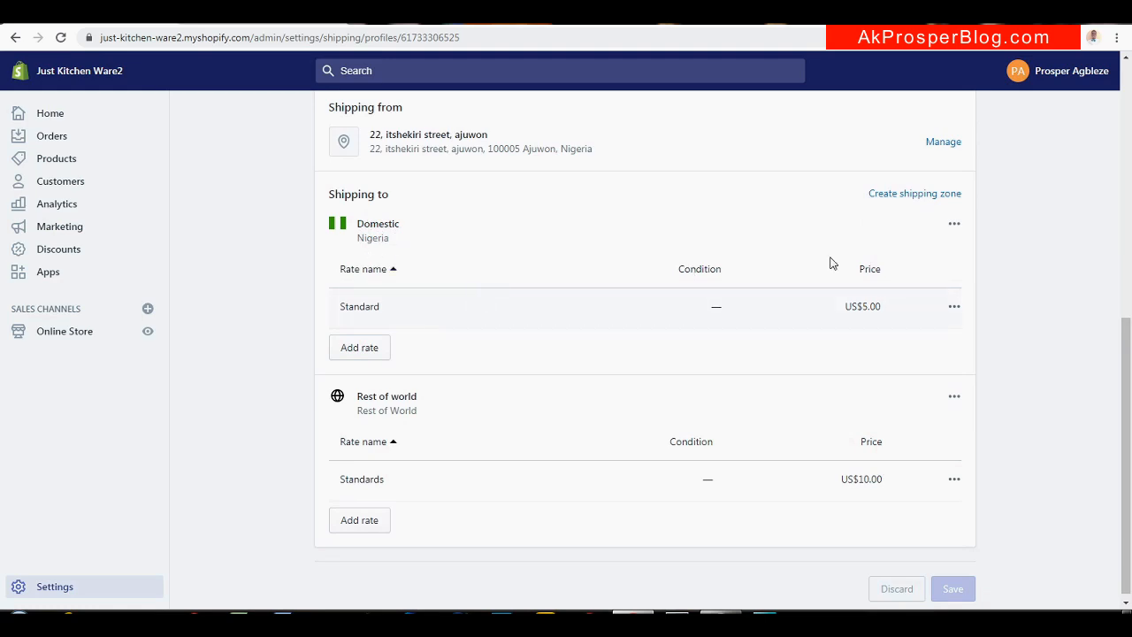
# Delete the Domestic and Rest of world zones, save, and return to Shipping and delivery
pyautogui.click(957, 224)
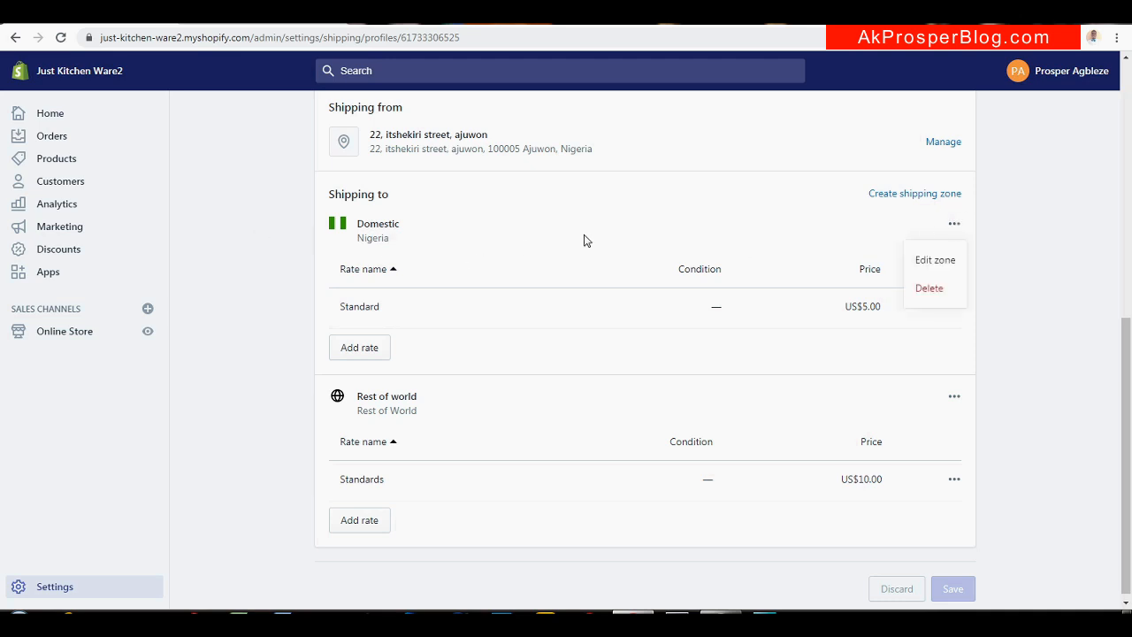
pyautogui.click(927, 289)
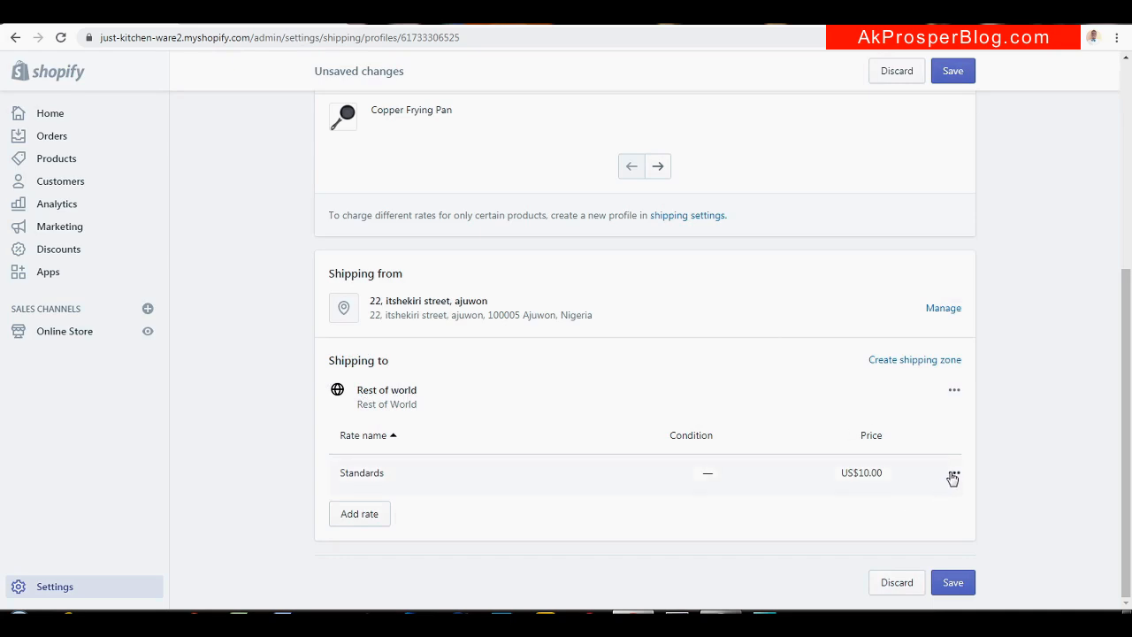
pyautogui.click(954, 391)
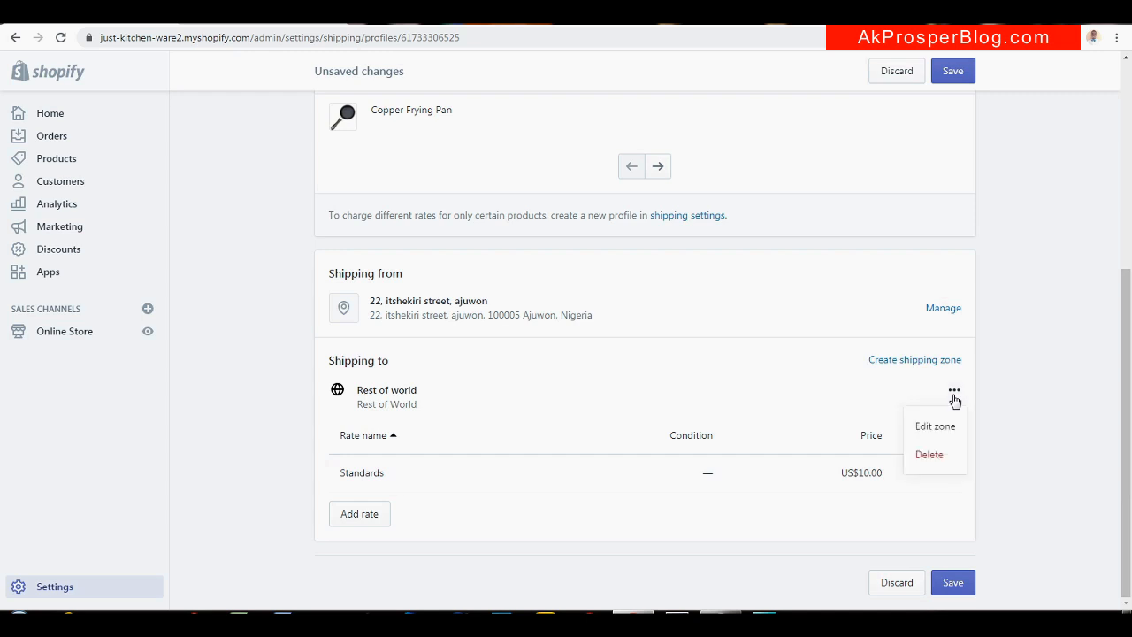
pyautogui.click(929, 455)
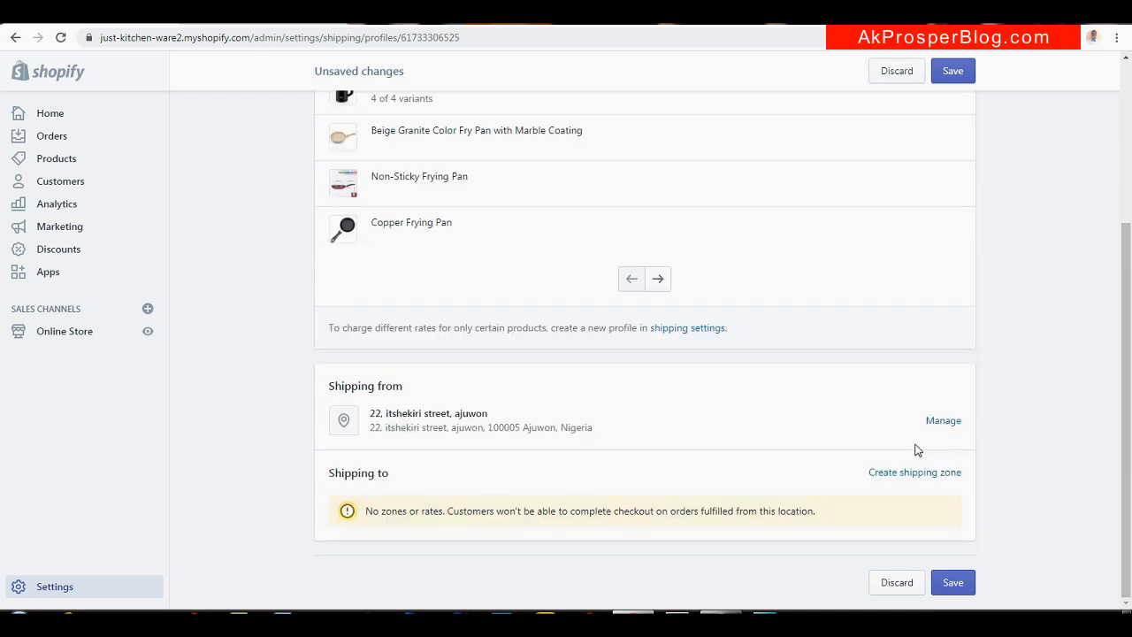
pyautogui.click(950, 583)
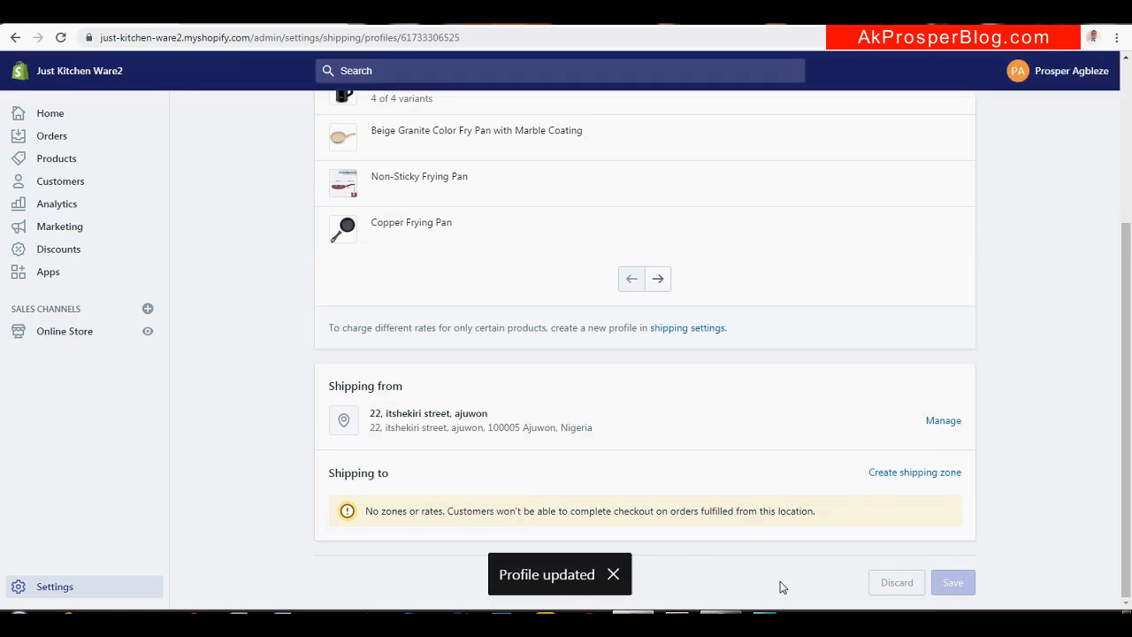
pyautogui.moveTo(1130, 431); pyautogui.dragTo(1129, 274)
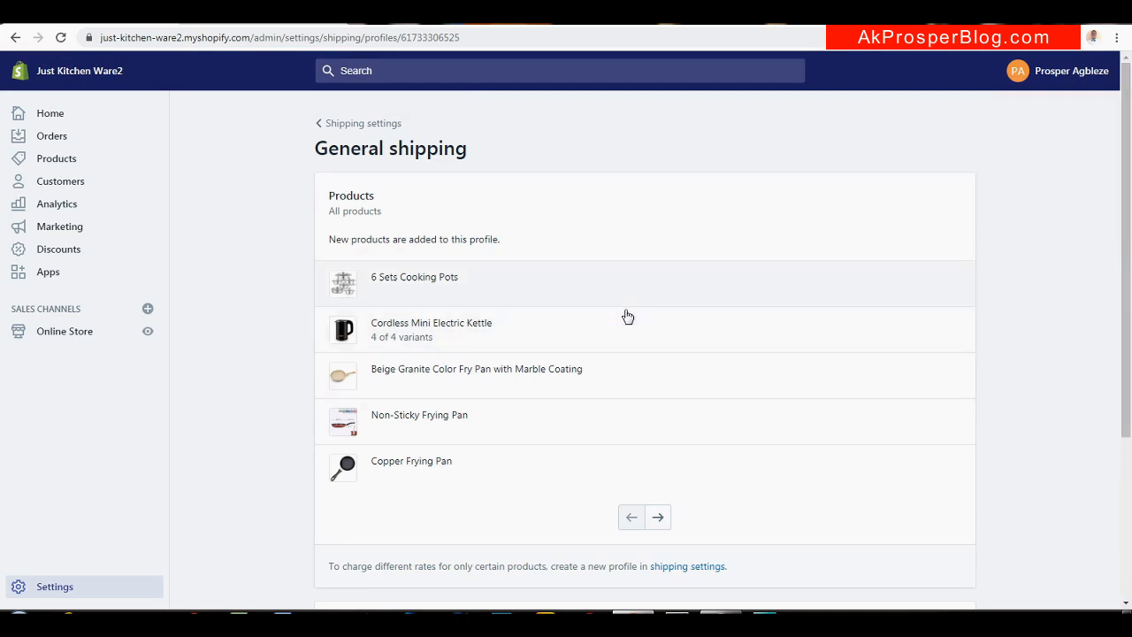
pyautogui.click(336, 126)
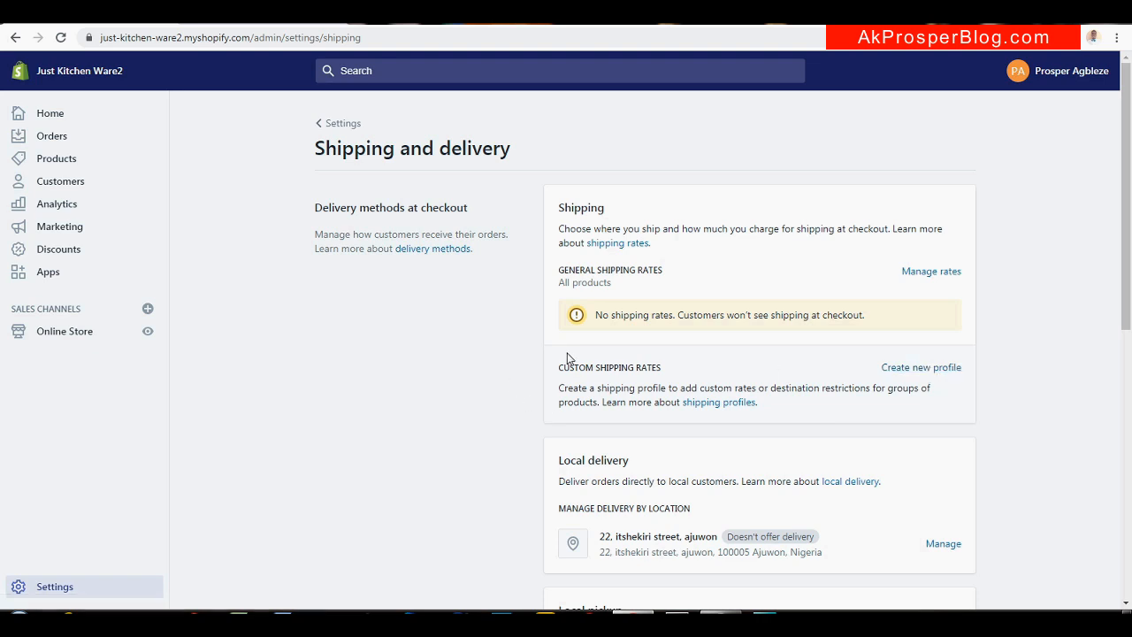
# Create a custom shipping profile named SHIPPING PROFILE 1
pyautogui.click(924, 369)
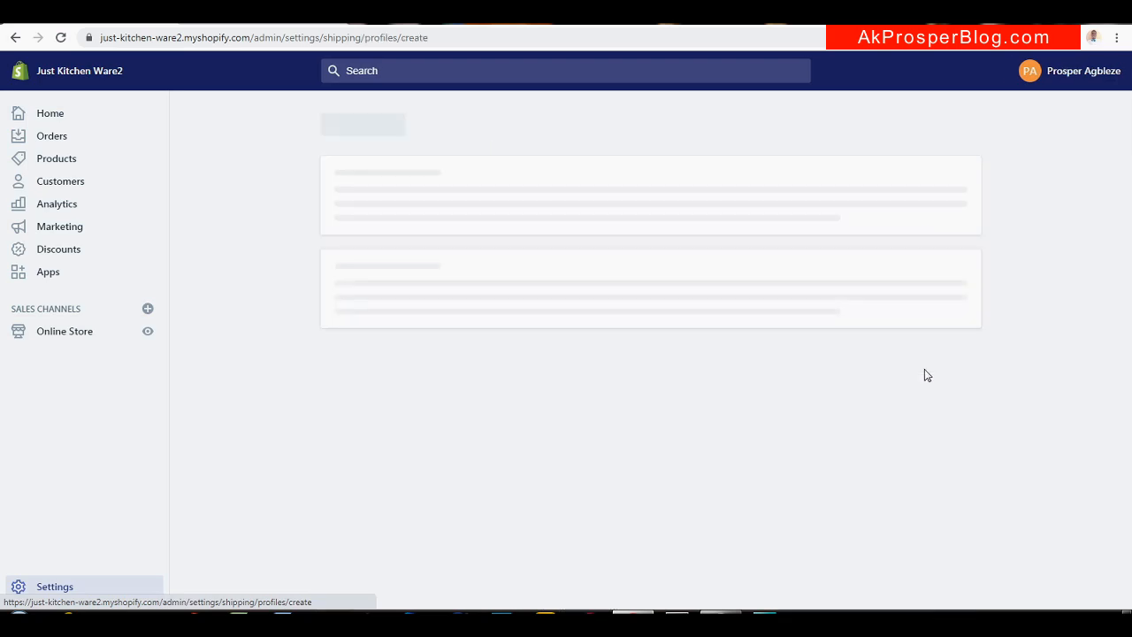
pyautogui.click(412, 224)
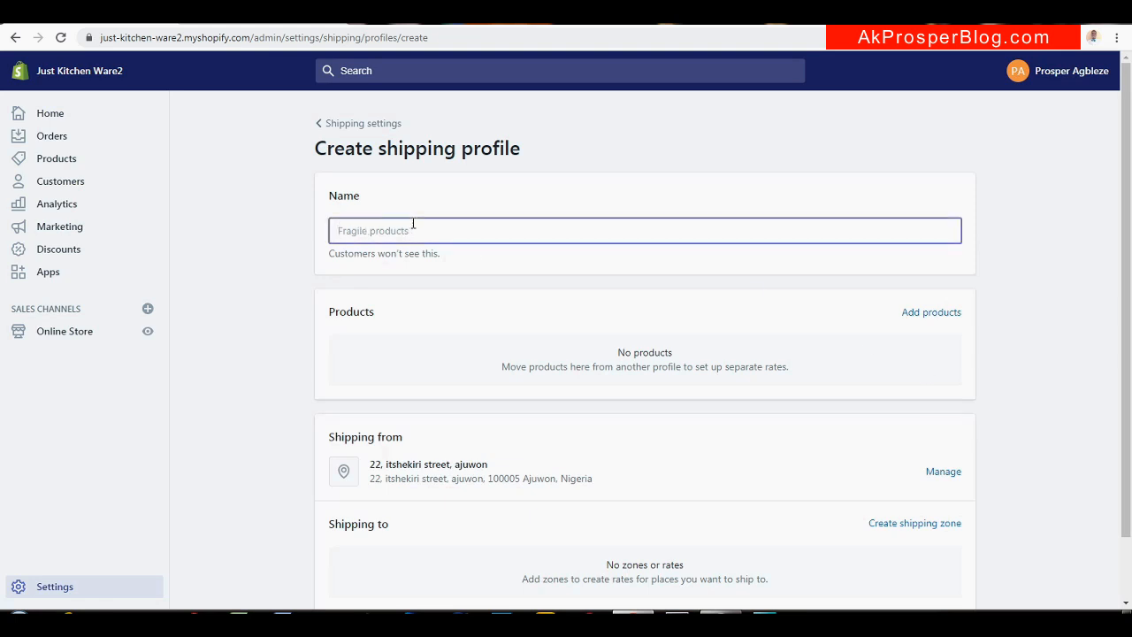
pyautogui.write('SHIPPING PROFILE 1')
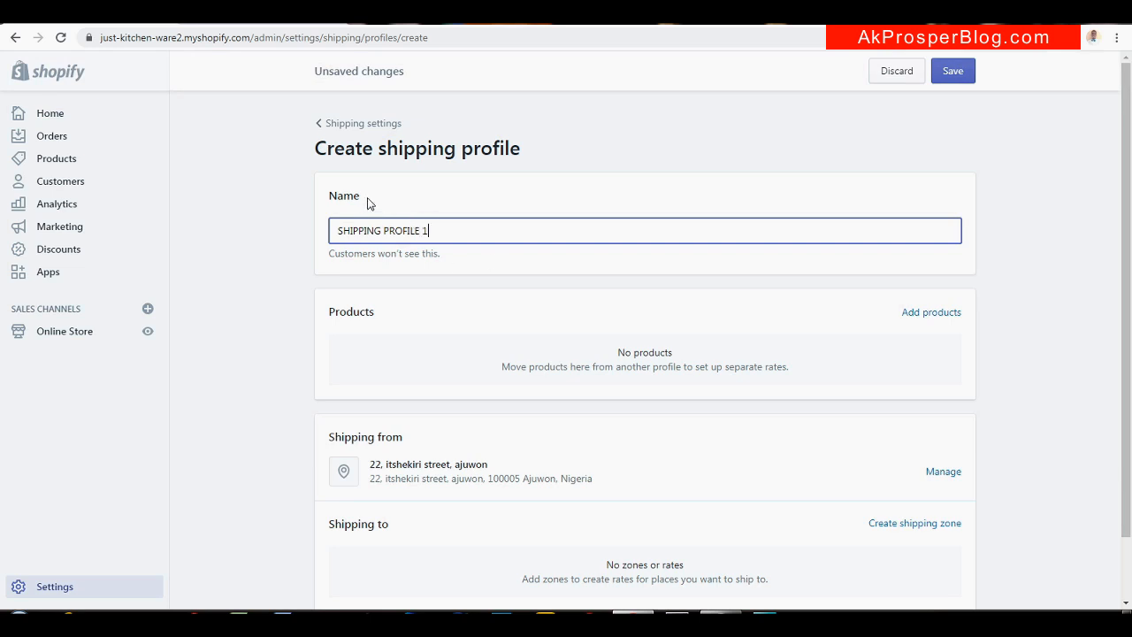
pyautogui.click(308, 207)
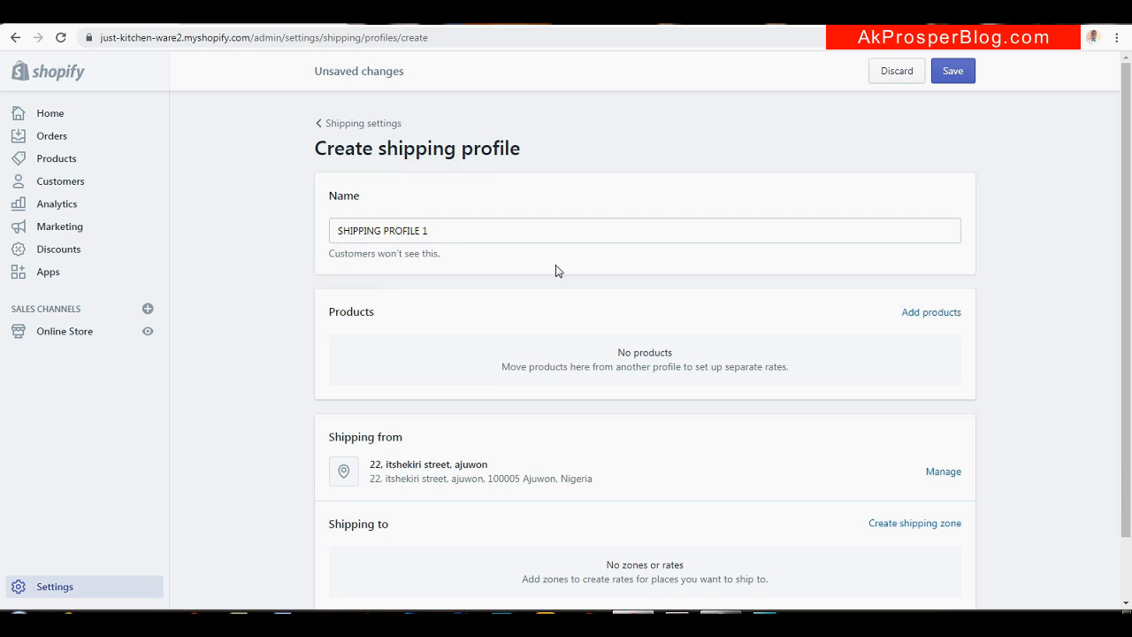
pyautogui.click(918, 315)
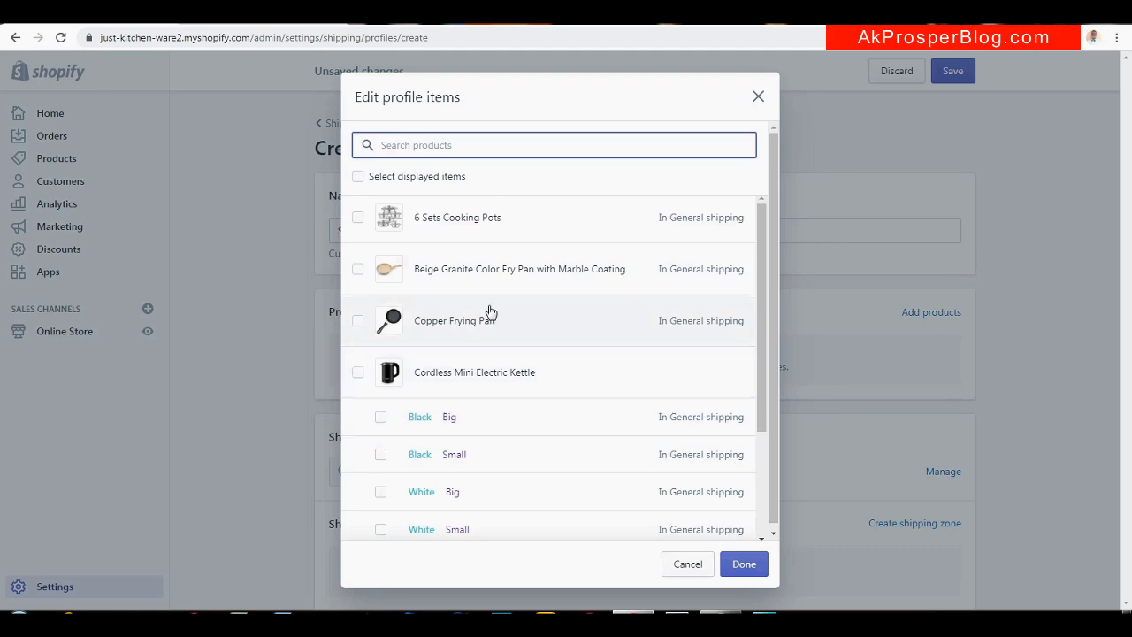
# Add the cooking pots, all frying pans, the kettle with variants and the soup spoon to the profile
pyautogui.click(358, 217)
pyautogui.click(358, 270)
pyautogui.click(358, 323)
pyautogui.click(359, 375)
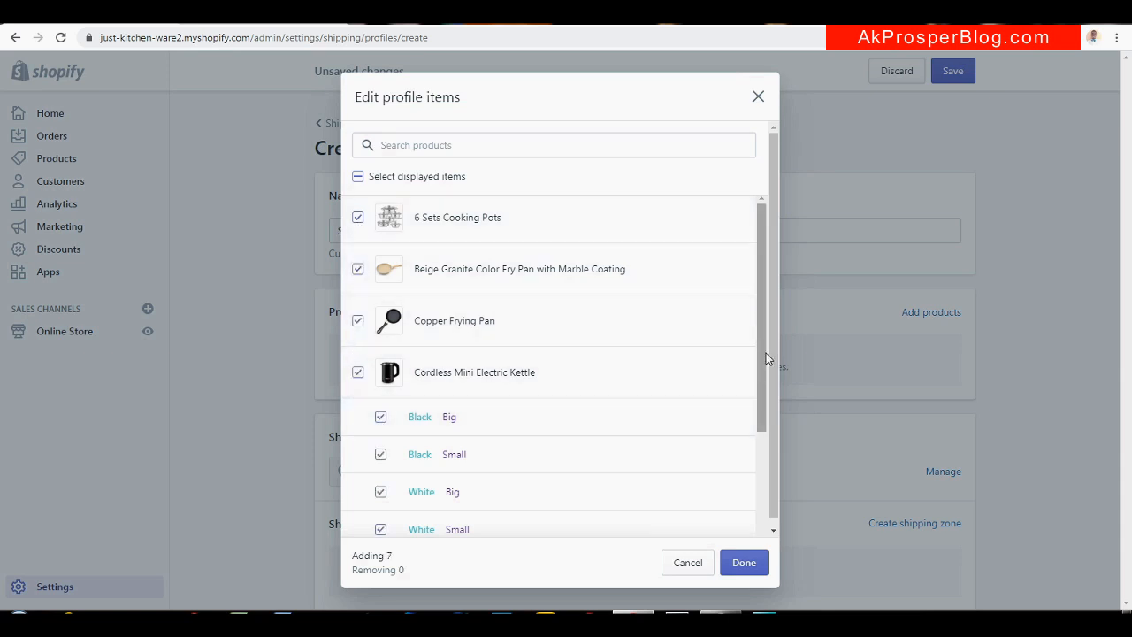
pyautogui.moveTo(756, 352); pyautogui.dragTo(745, 475)
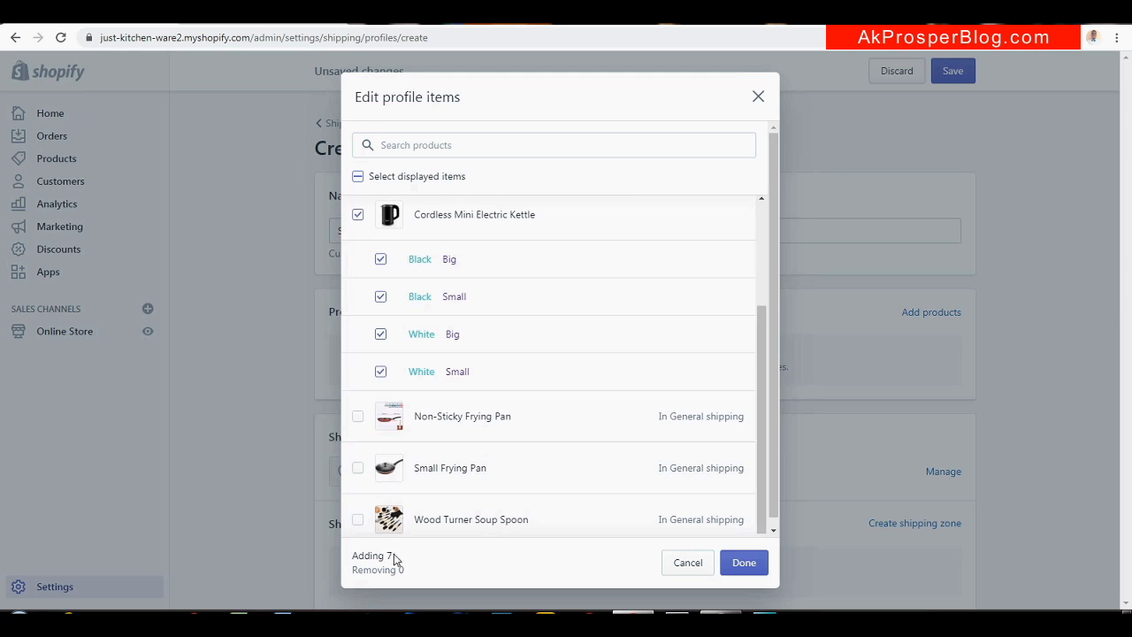
pyautogui.click(357, 416)
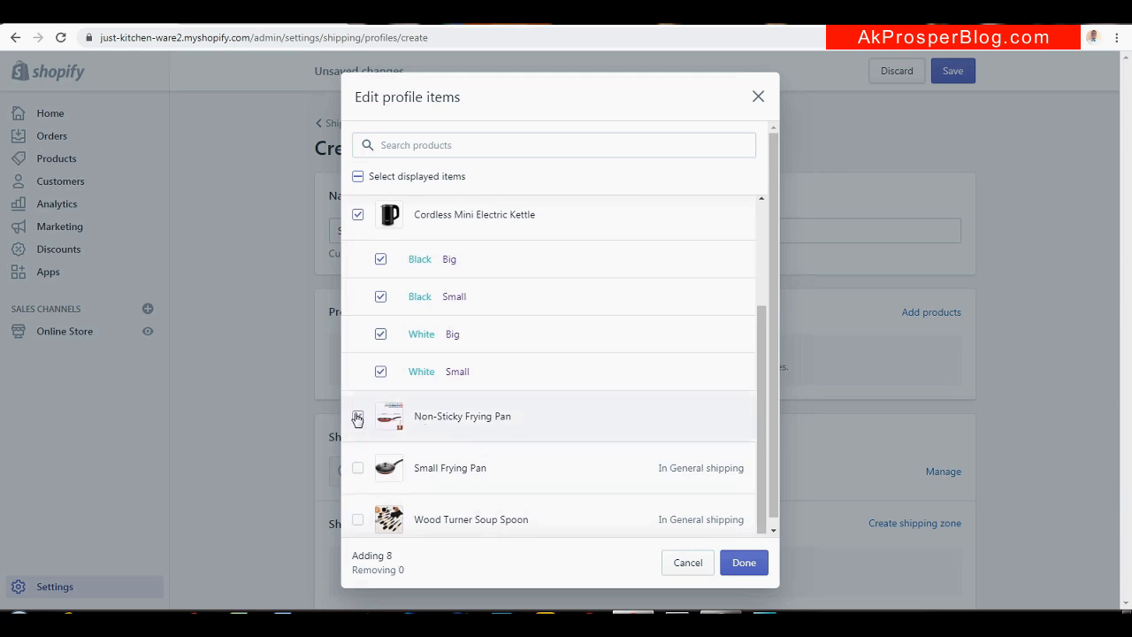
pyautogui.click(360, 471)
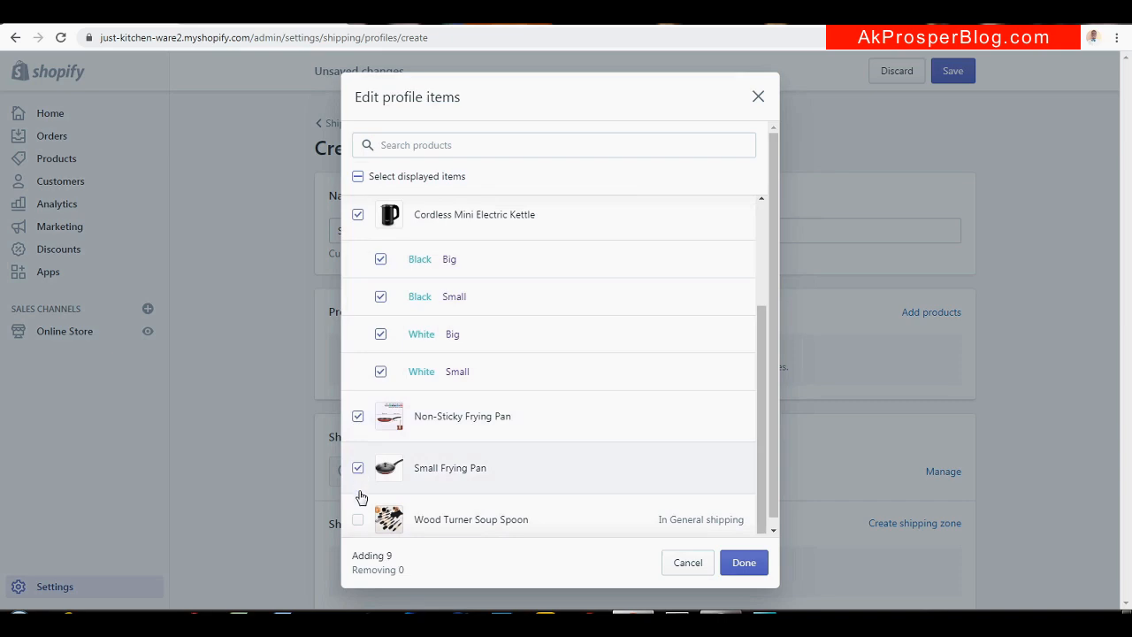
pyautogui.click(358, 520)
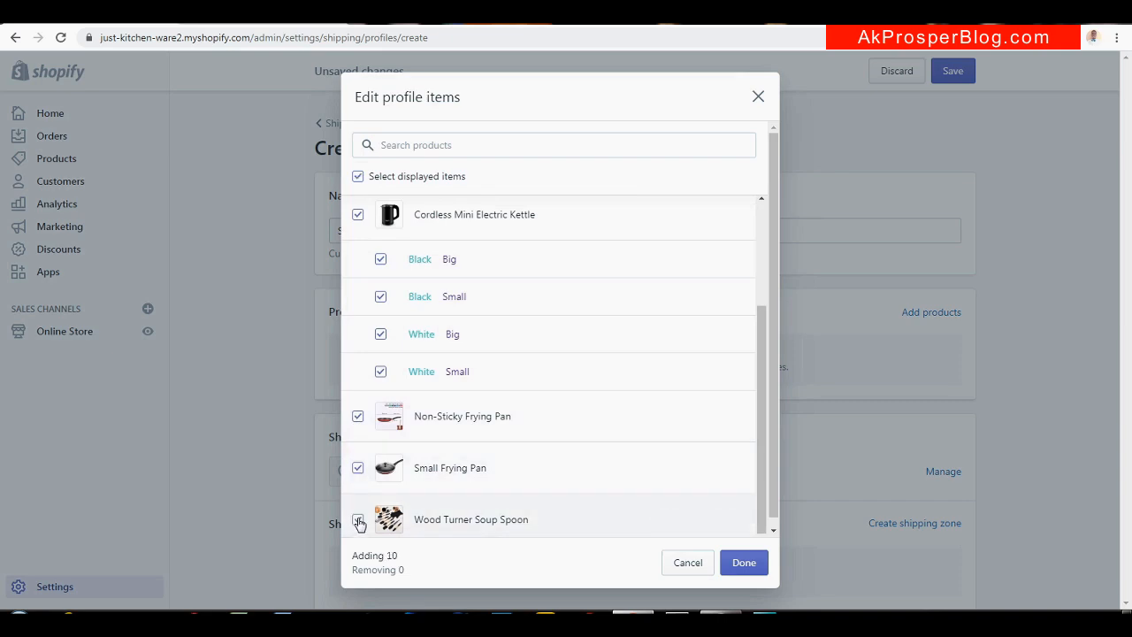
pyautogui.click(743, 563)
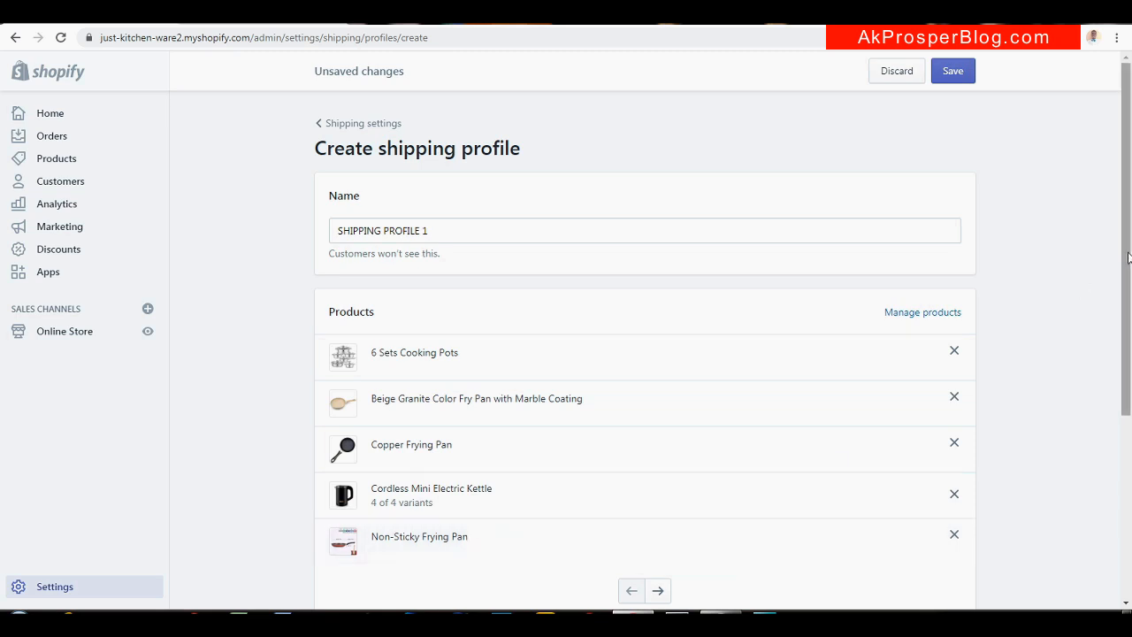
# Create a shipping zone named UNITED STATES and select United States as its country
pyautogui.moveTo(1128, 258); pyautogui.dragTo(1104, 473)
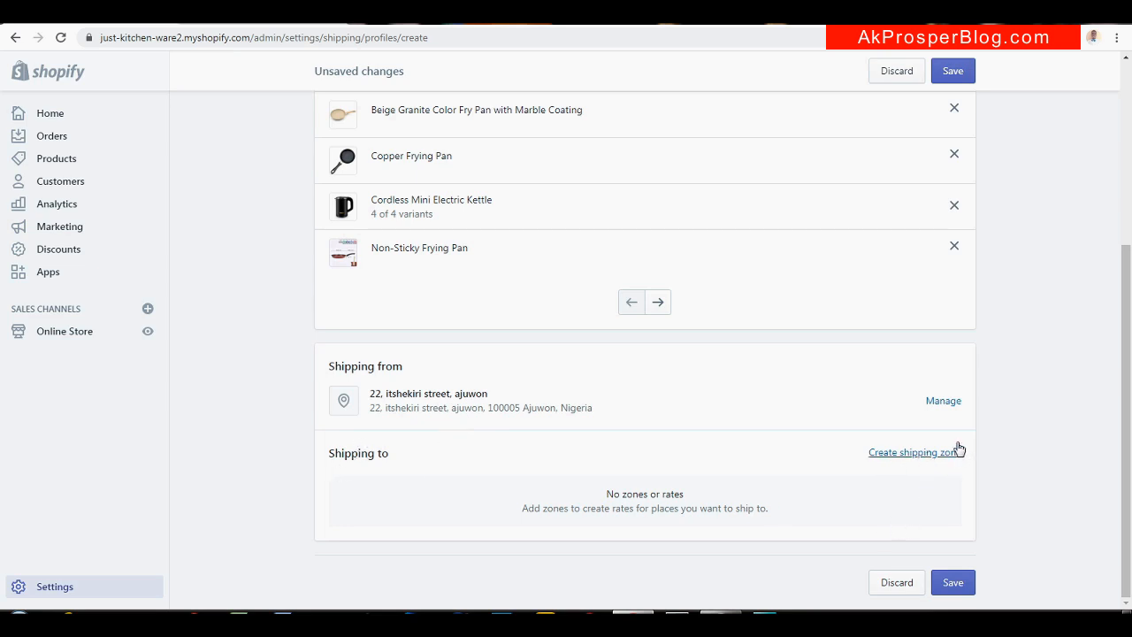
pyautogui.click(933, 460)
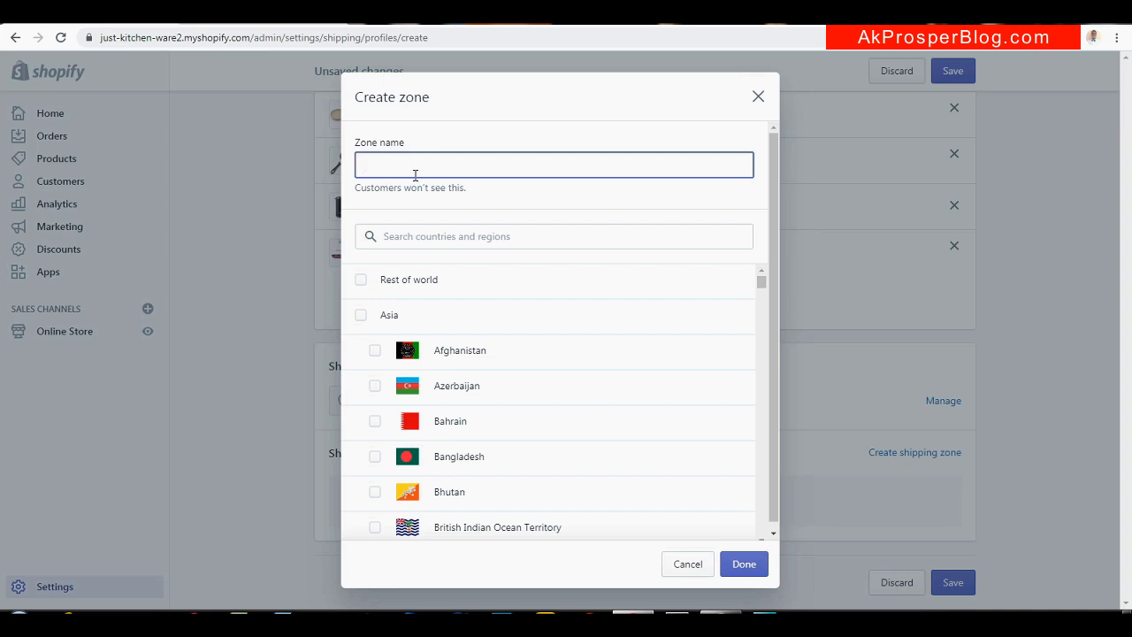
pyautogui.write('UNITED STATES')
pyautogui.click(492, 234)
pyautogui.write('UNITED STARW')
pyautogui.press('BackSpace')
pyautogui.press('BackSpace')
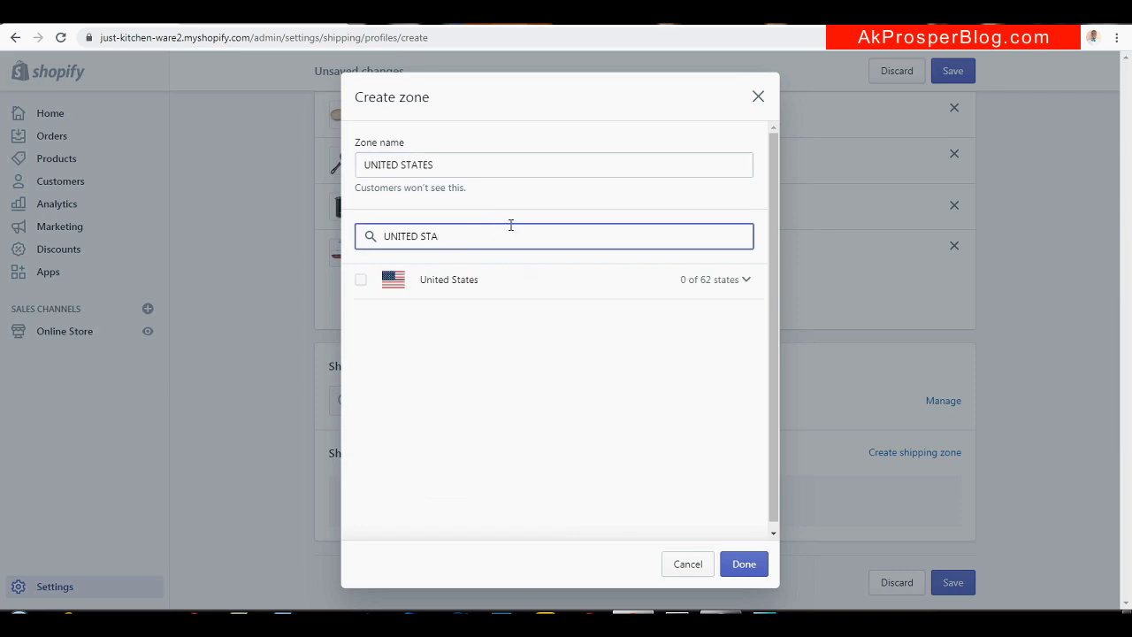
pyautogui.click(361, 281)
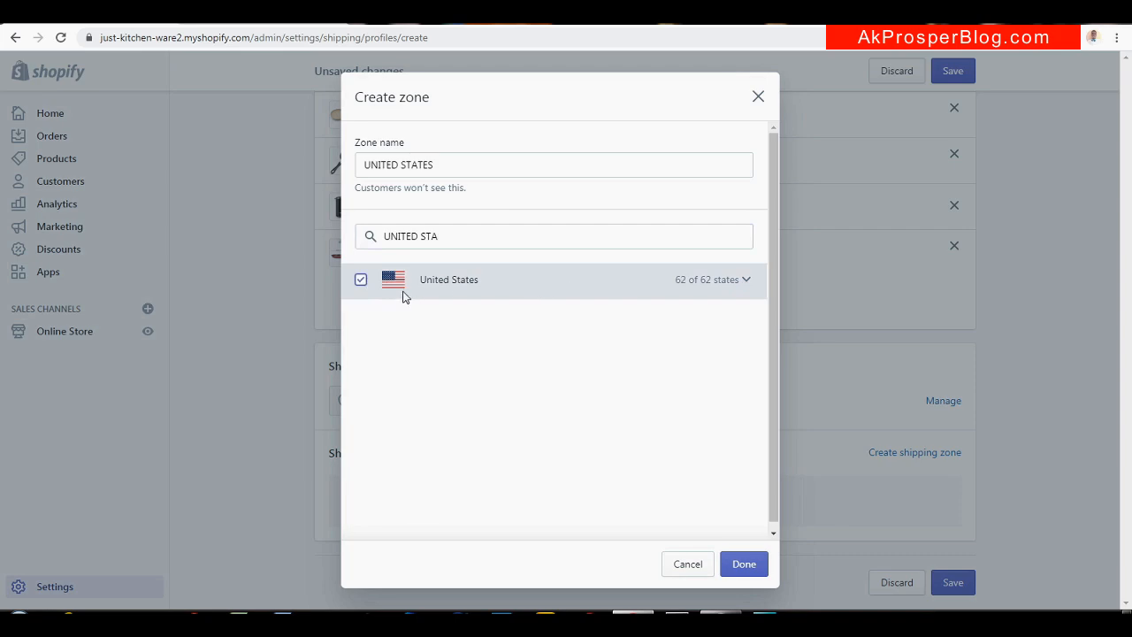
# Keep all US states, including Alabama and Alaska, in the zone and confirm it
pyautogui.click(745, 281)
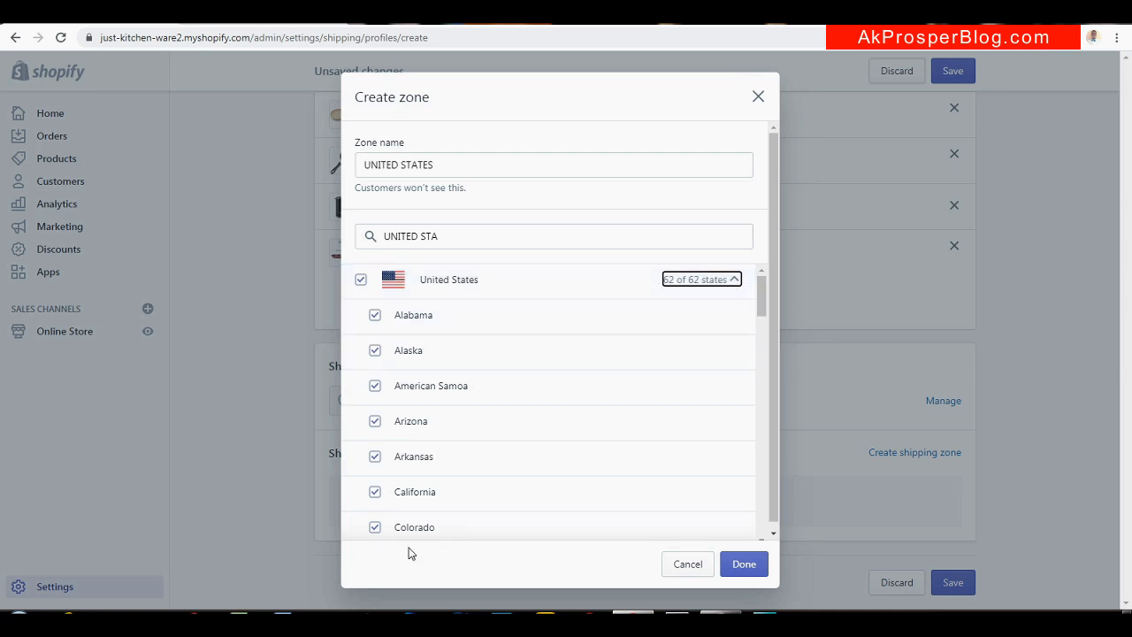
pyautogui.click(374, 318)
pyautogui.click(374, 351)
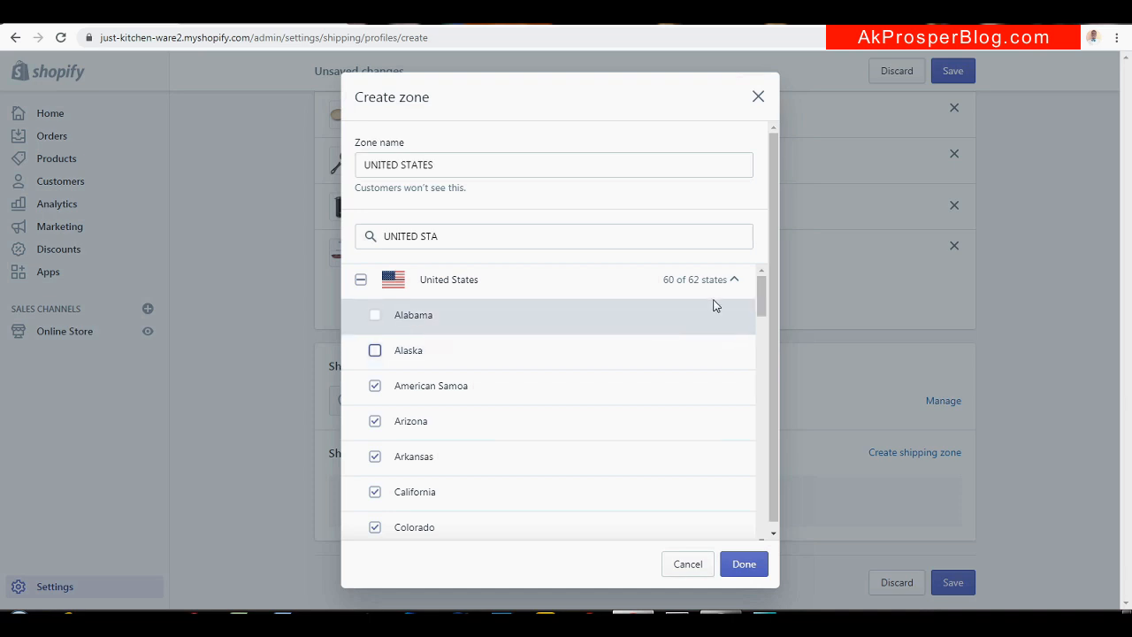
pyautogui.moveTo(760, 293); pyautogui.dragTo(745, 392)
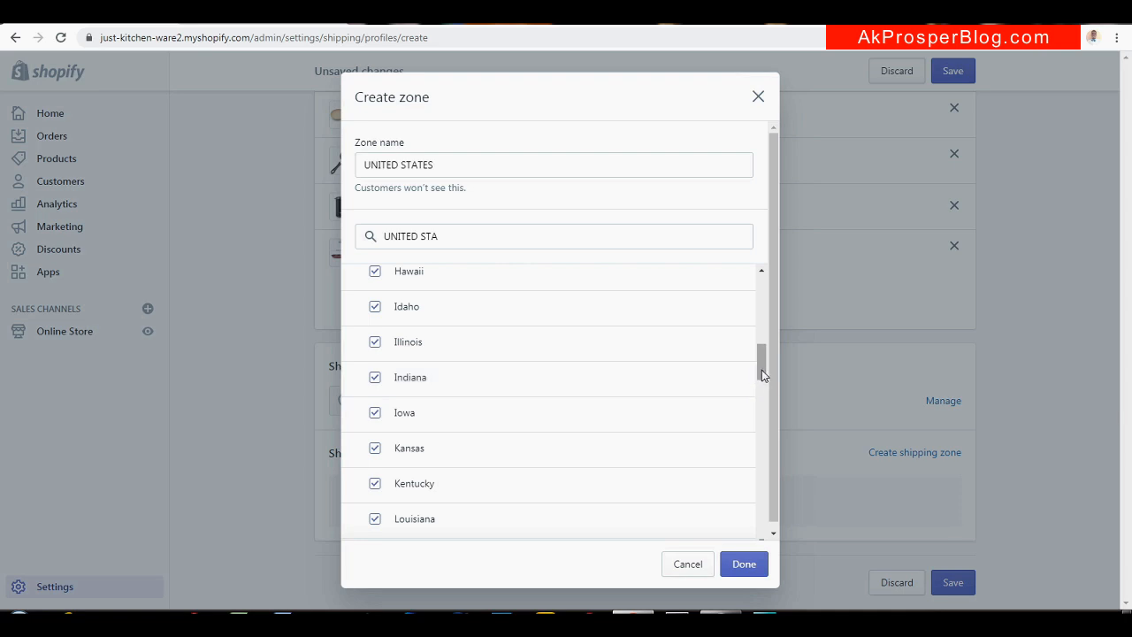
pyautogui.moveTo(763, 374); pyautogui.dragTo(760, 254)
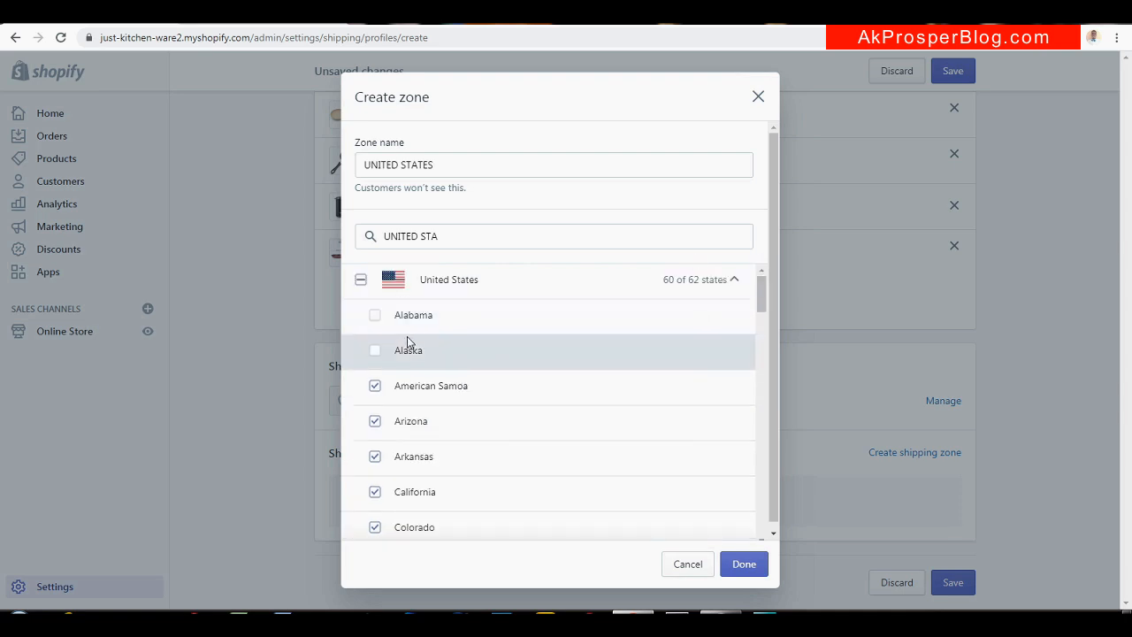
pyautogui.click(377, 317)
pyautogui.click(375, 351)
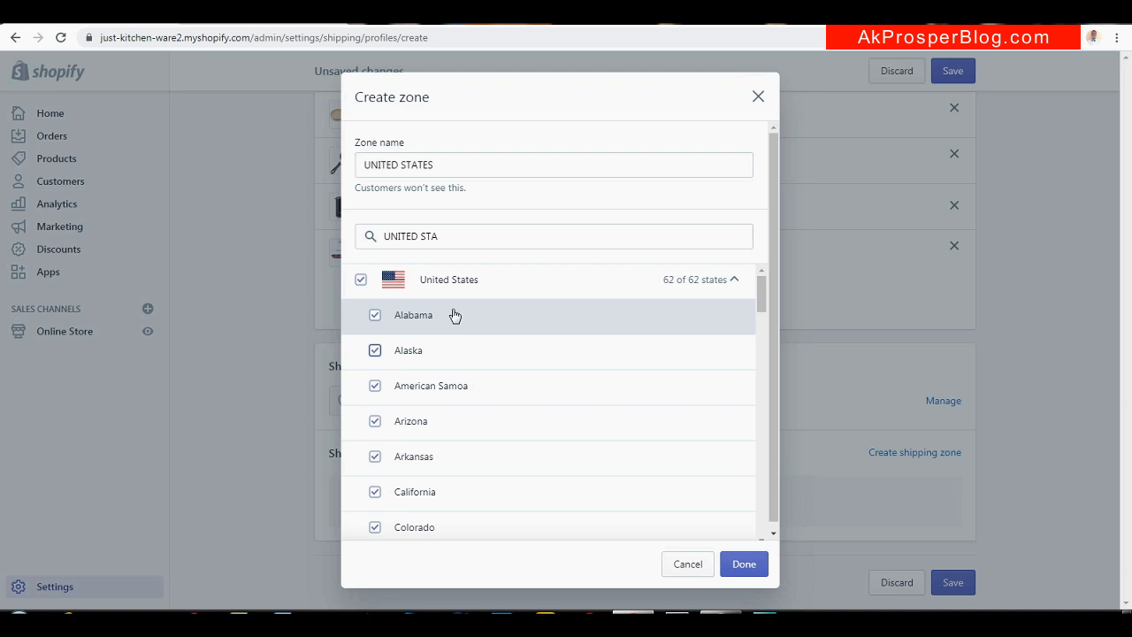
pyautogui.click(745, 564)
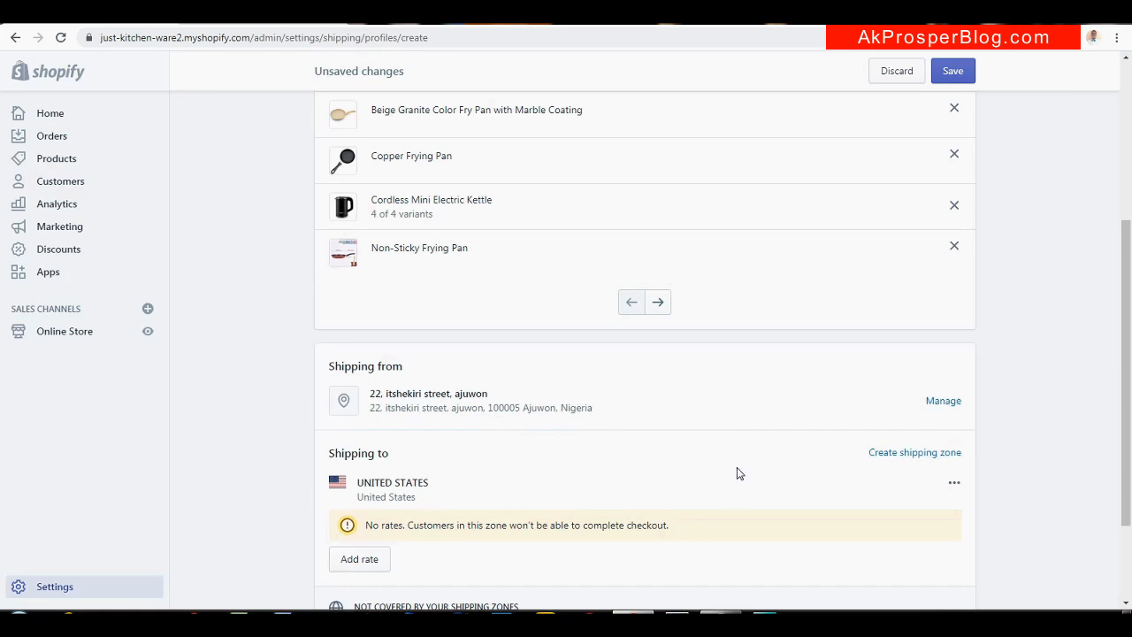
# Add a rate named FREE SHIPPING at price 0.00 to the UNITED STATES zone
pyautogui.click(366, 562)
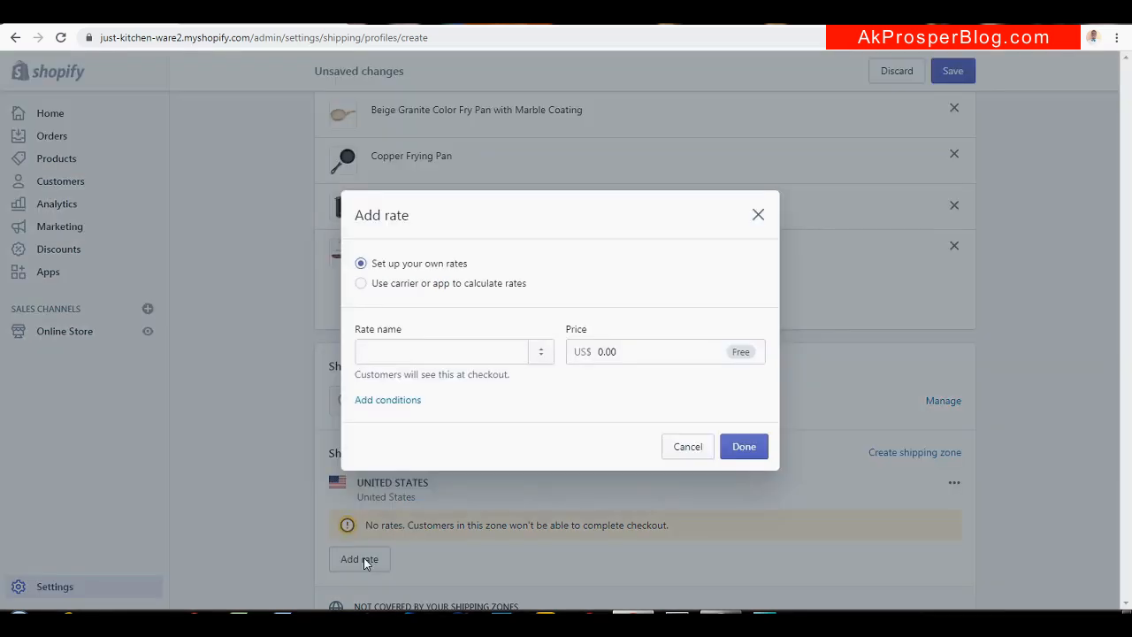
pyautogui.click(428, 351)
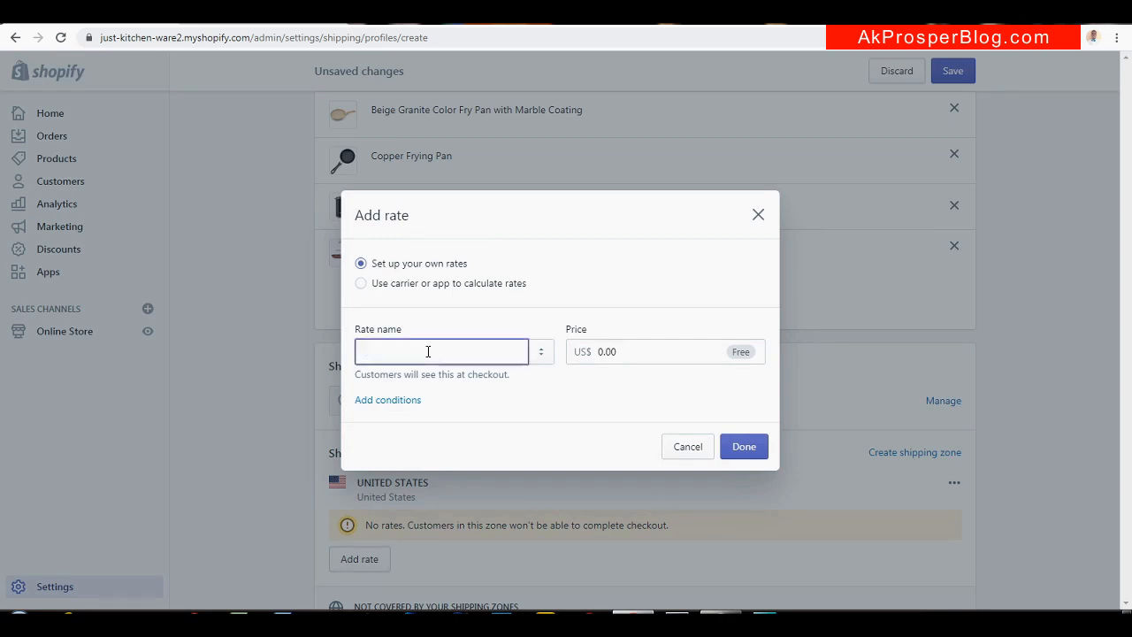
pyautogui.write('FREE SHIPPING')
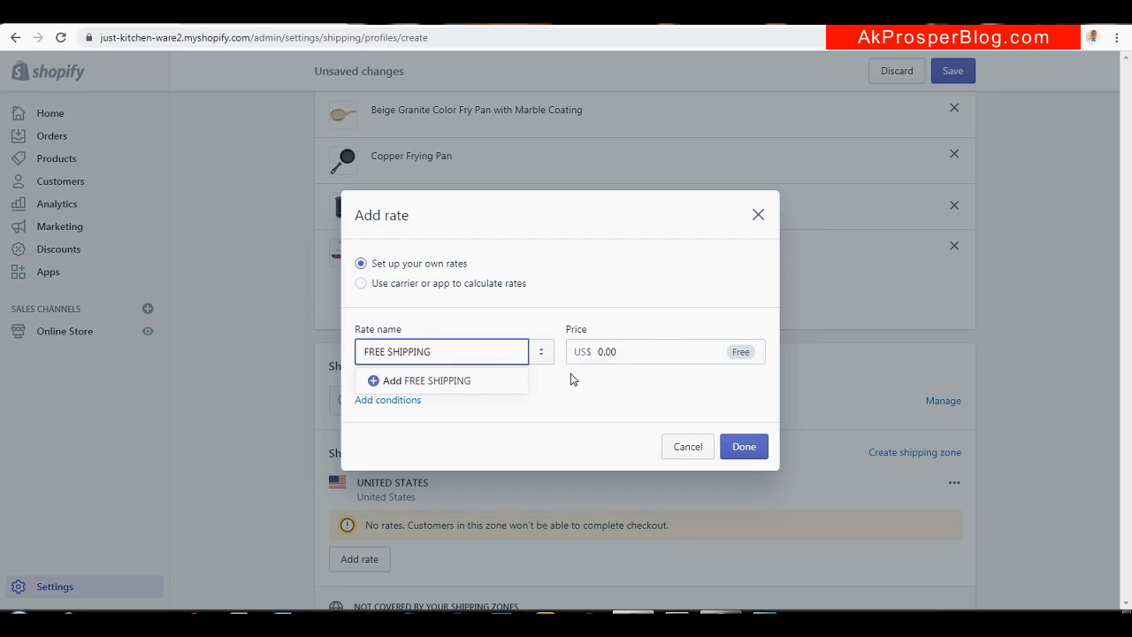
pyautogui.click(454, 381)
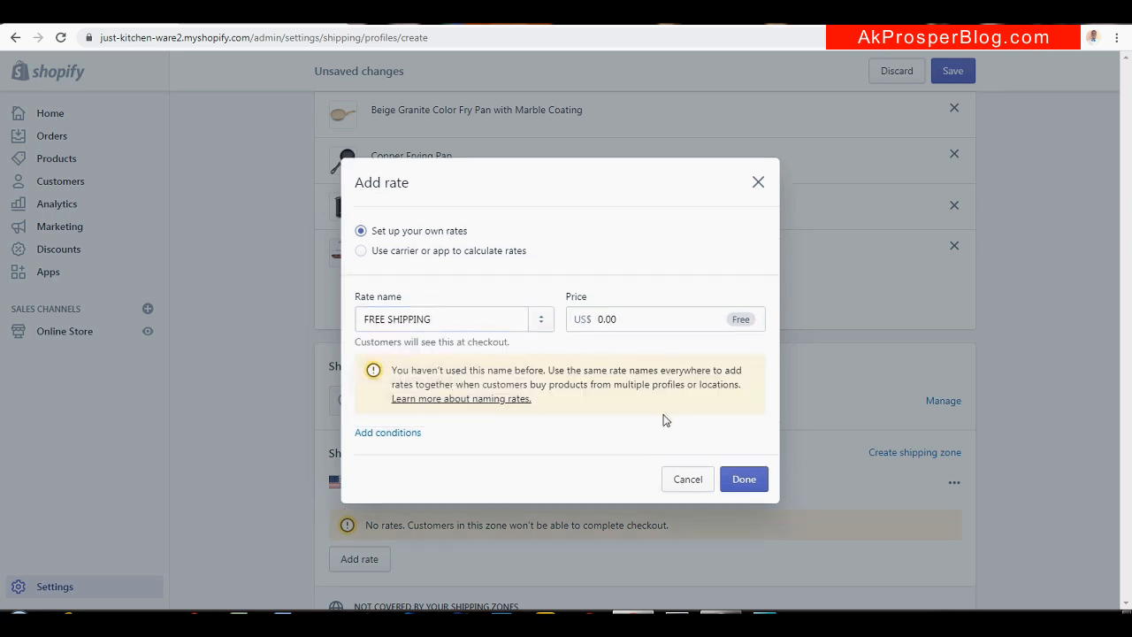
pyautogui.click(745, 481)
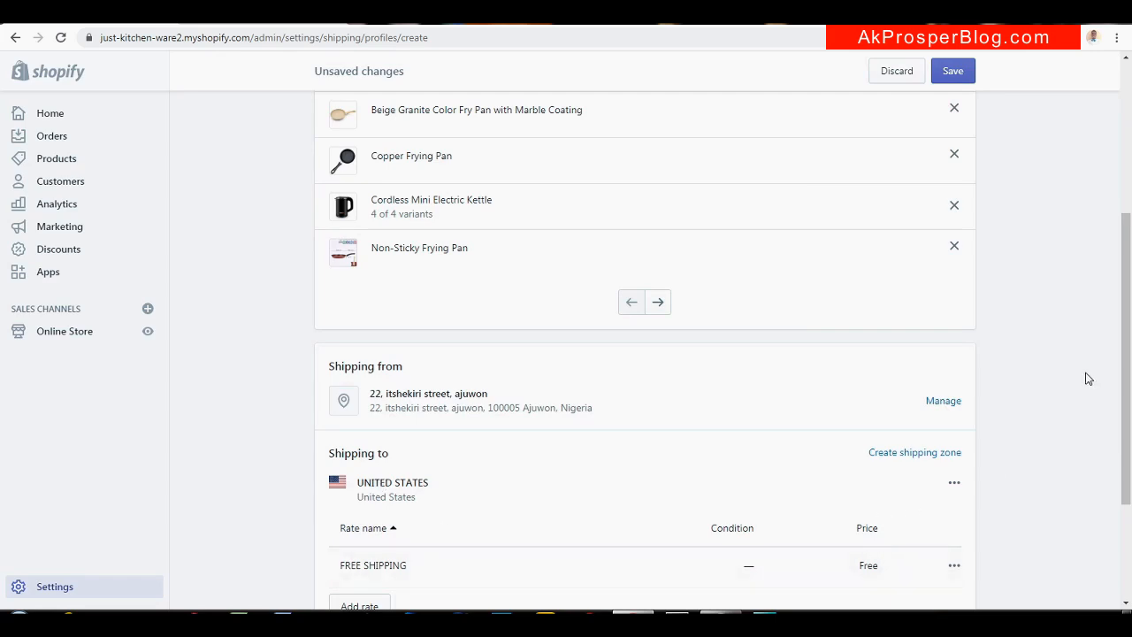
pyautogui.moveTo(1129, 363); pyautogui.dragTo(1126, 455)
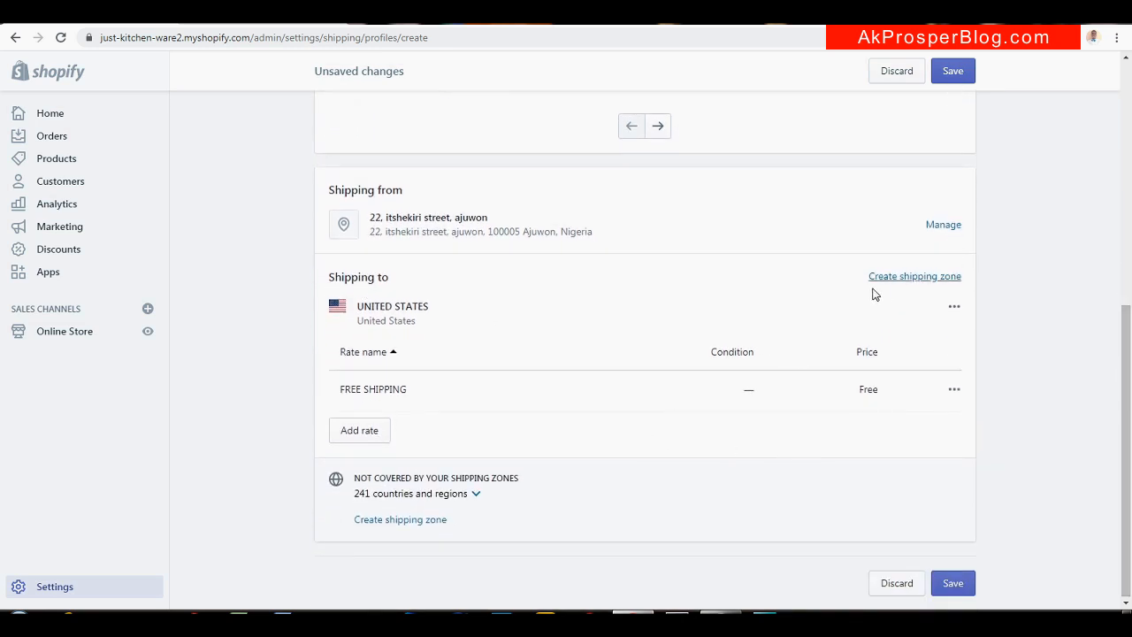
# Create a shipping zone named AUS & CANADA and include Australia with all its states
pyautogui.click(931, 278)
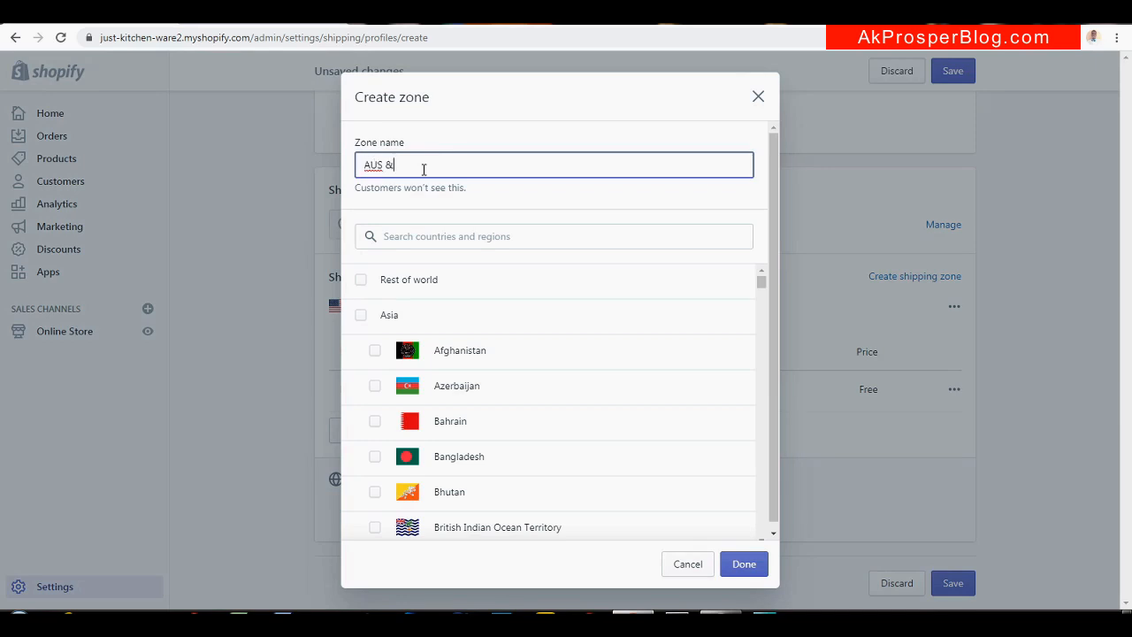
pyautogui.write('CANADA')
pyautogui.click(514, 236)
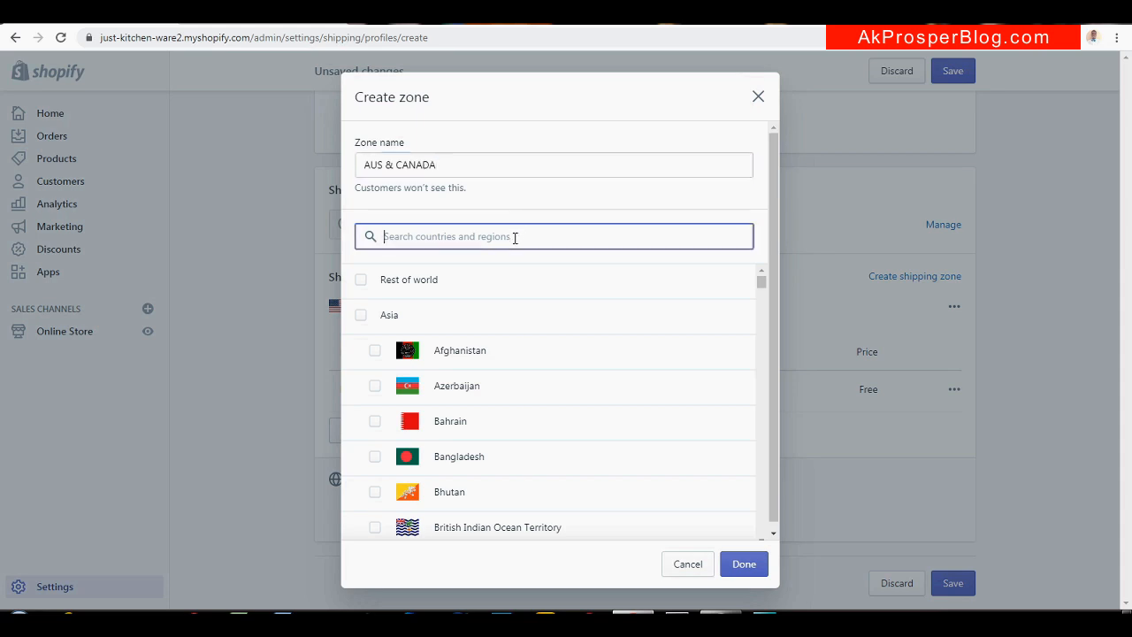
pyautogui.write('AUSTRA')
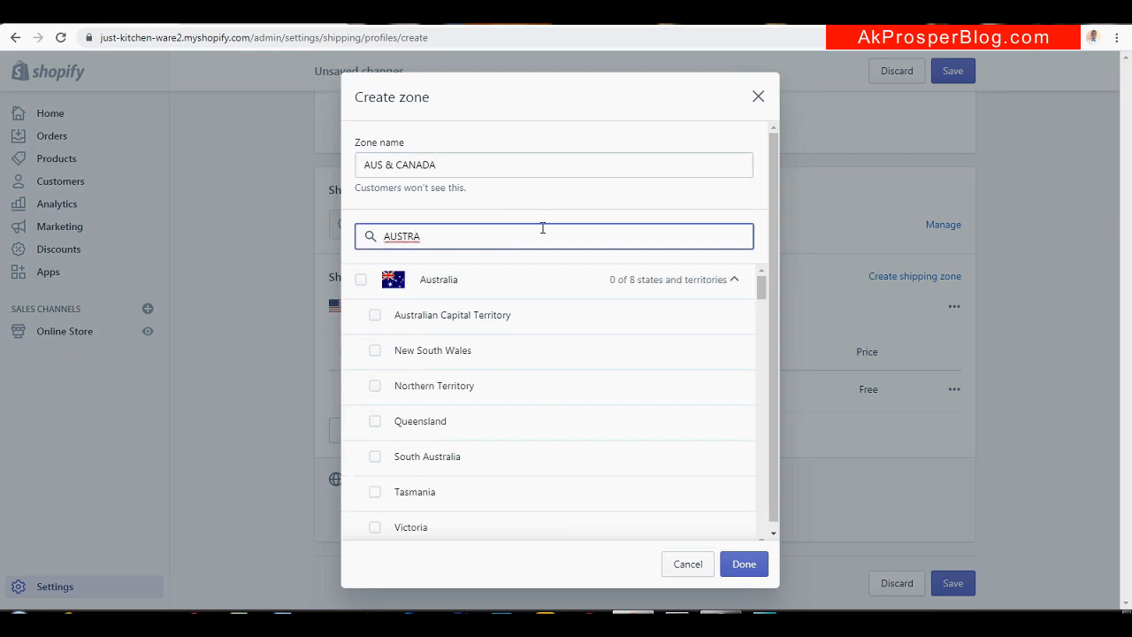
pyautogui.click(361, 281)
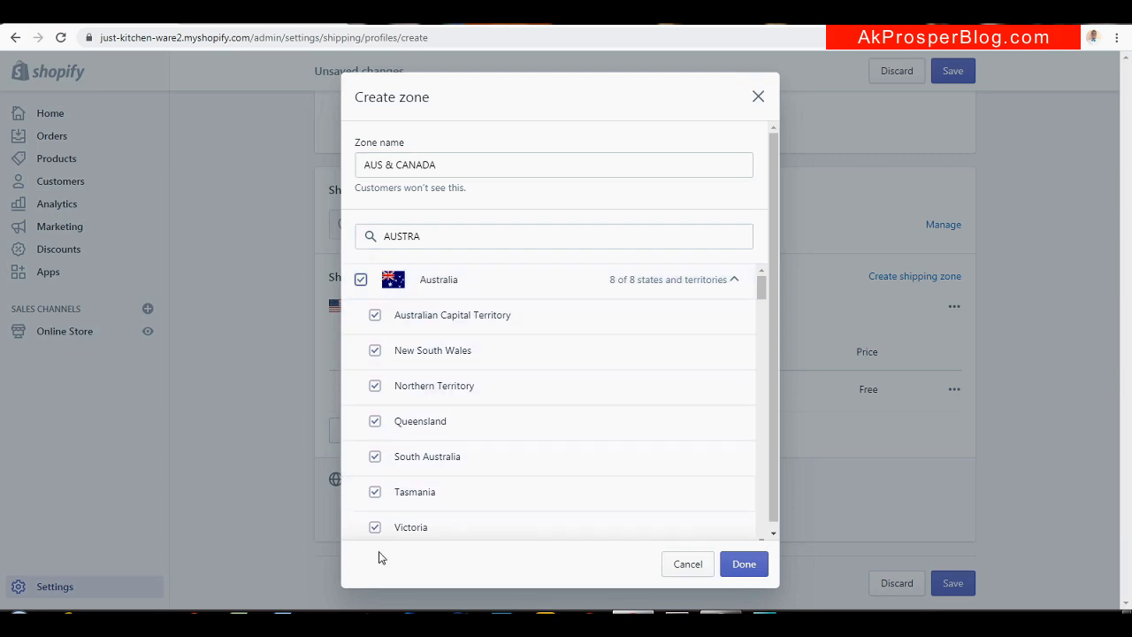
pyautogui.click(375, 386)
pyautogui.click(375, 350)
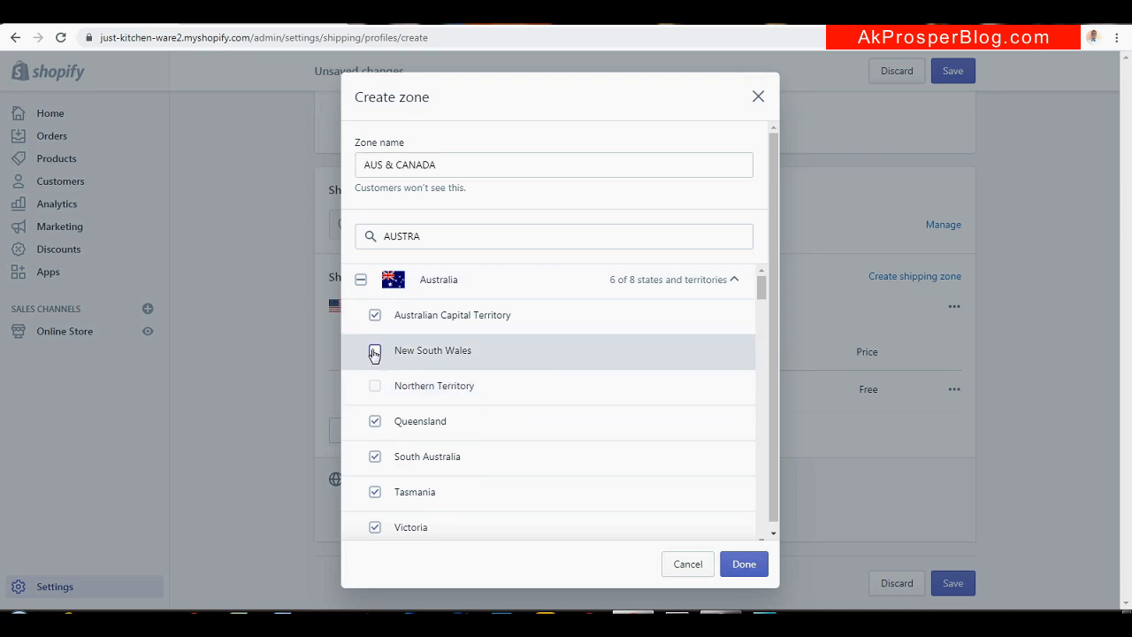
pyautogui.click(375, 386)
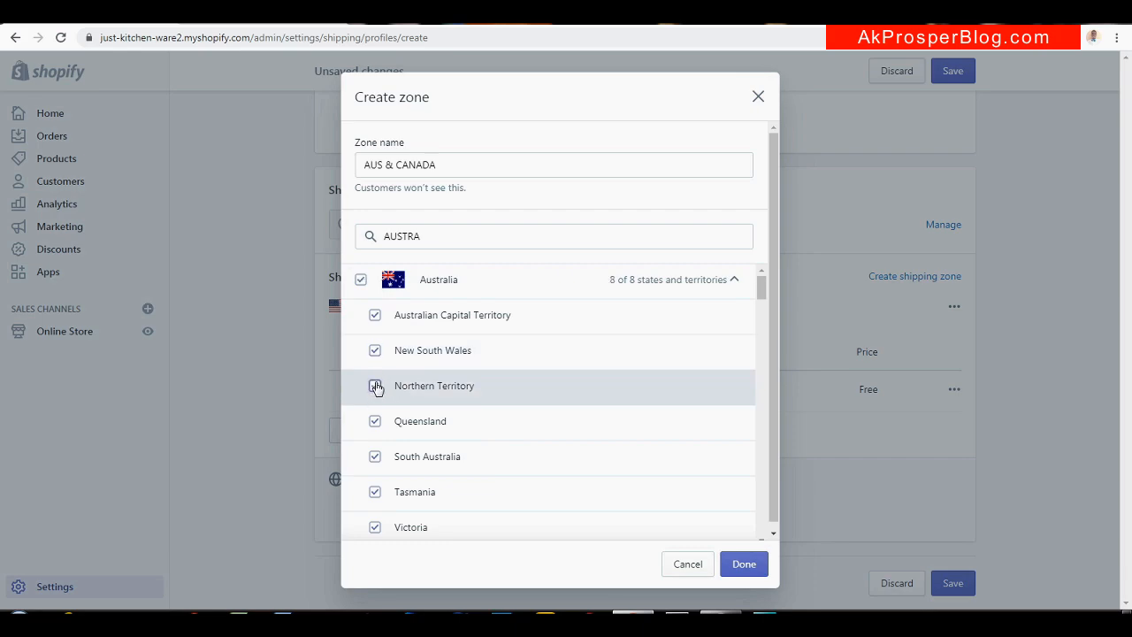
pyautogui.click(743, 564)
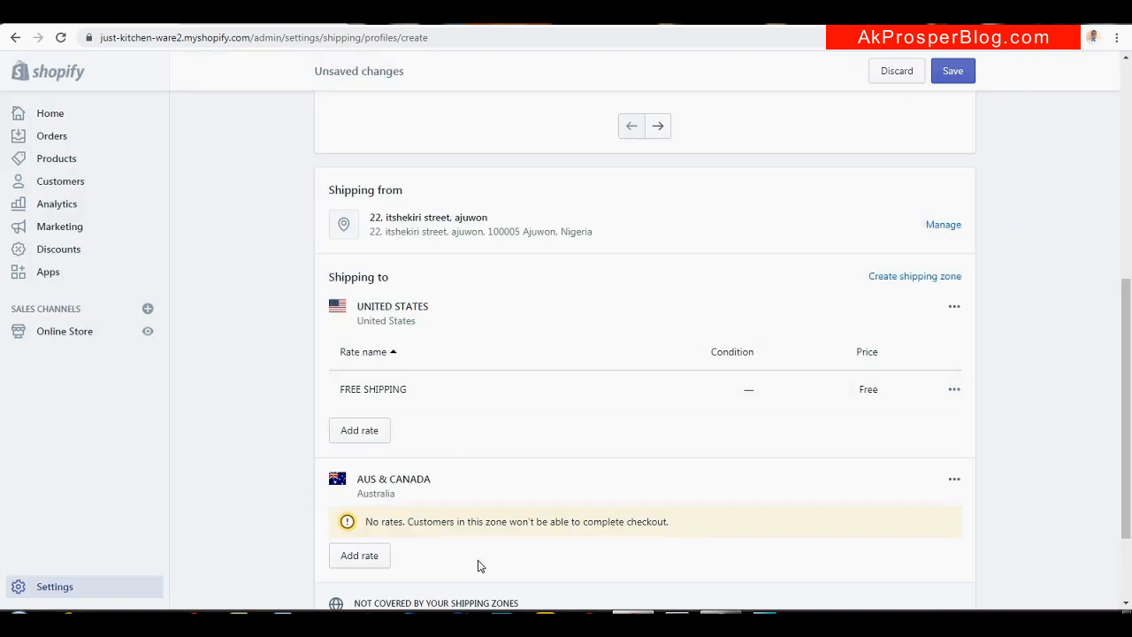
# Edit the AUS & CANADA zone to also include Canada with all 13 provinces
pyautogui.click(954, 478)
pyautogui.click(344, 497)
pyautogui.click(952, 482)
pyautogui.click(926, 516)
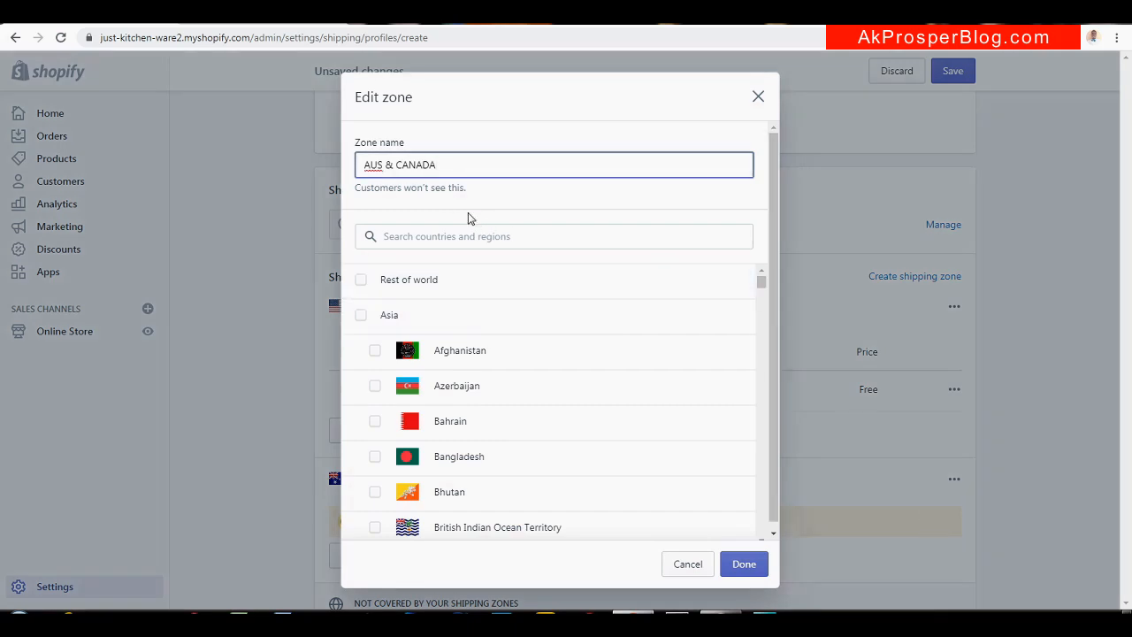
pyautogui.click(448, 240)
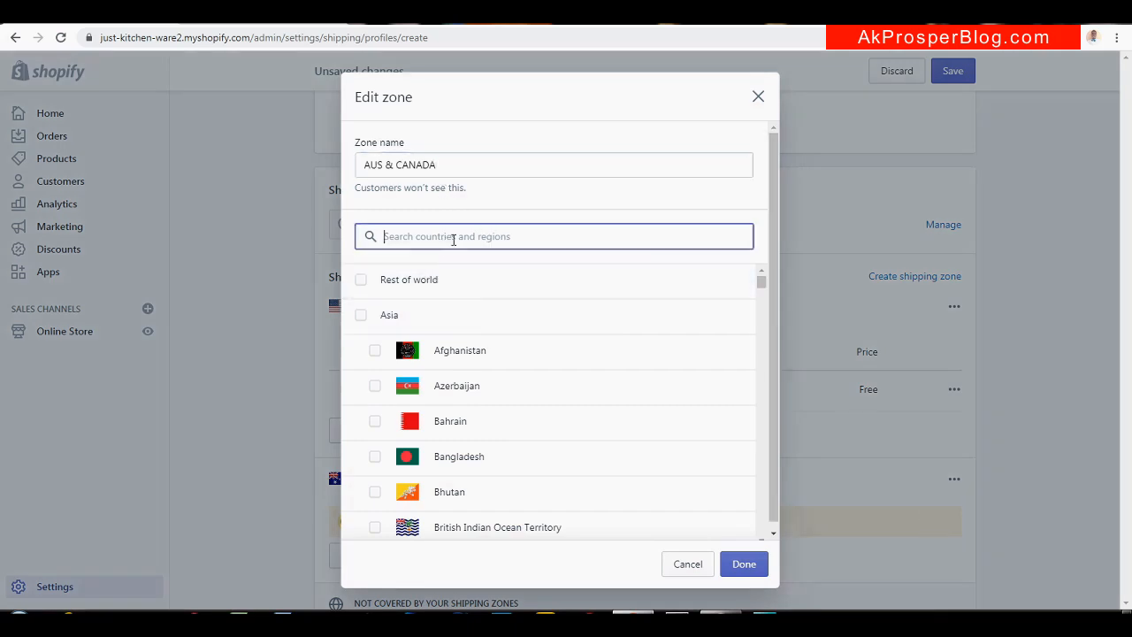
pyautogui.write('CAN')
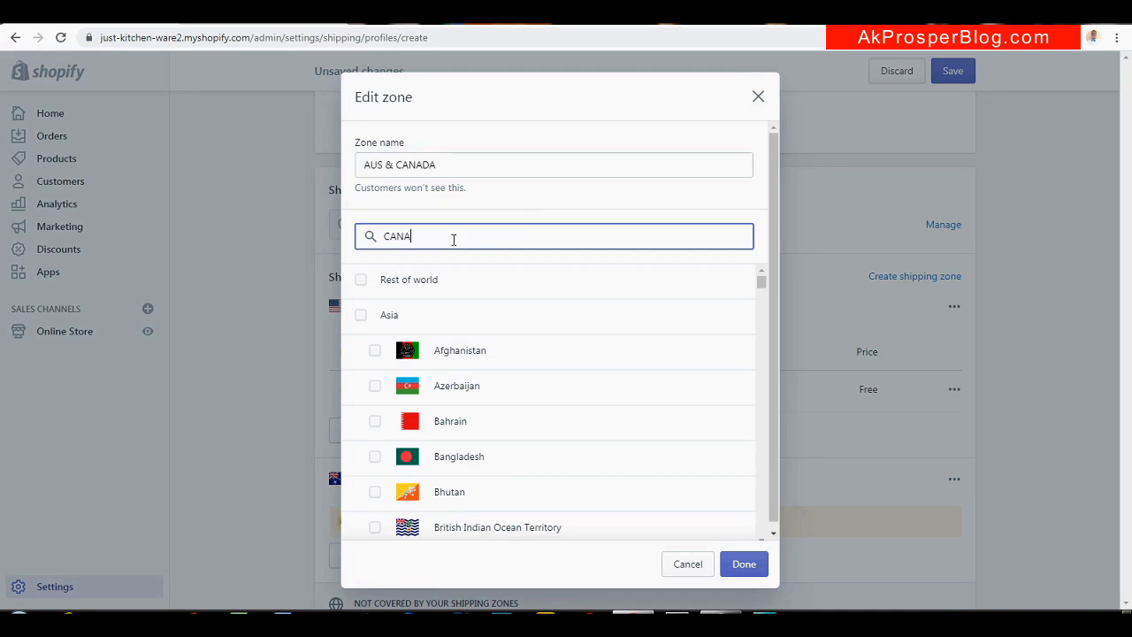
pyautogui.write('A')
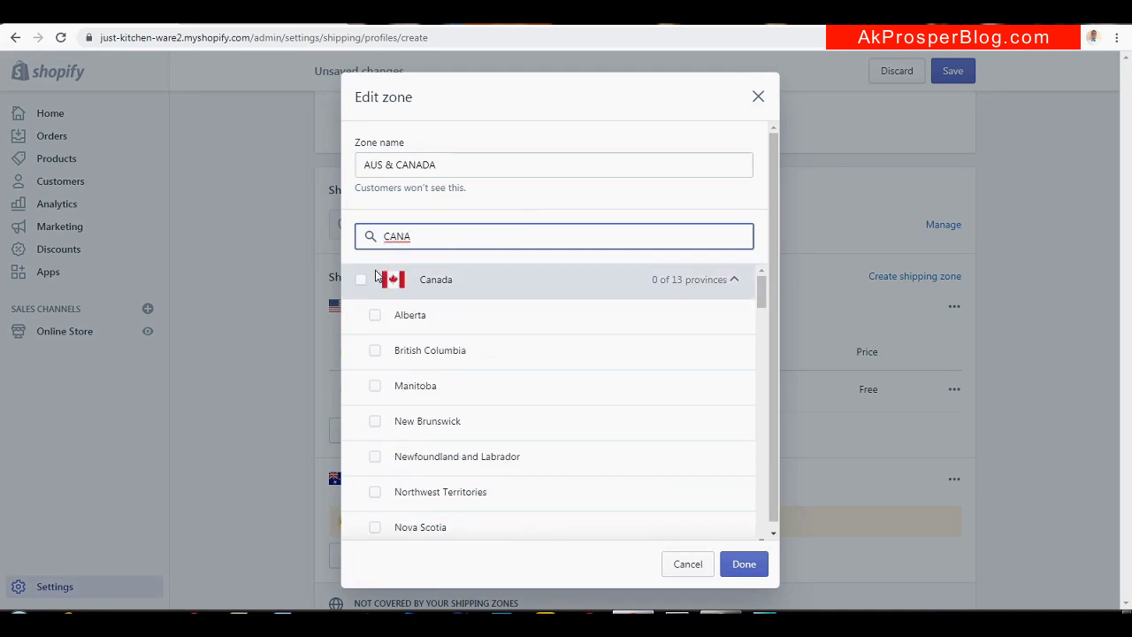
pyautogui.click(363, 283)
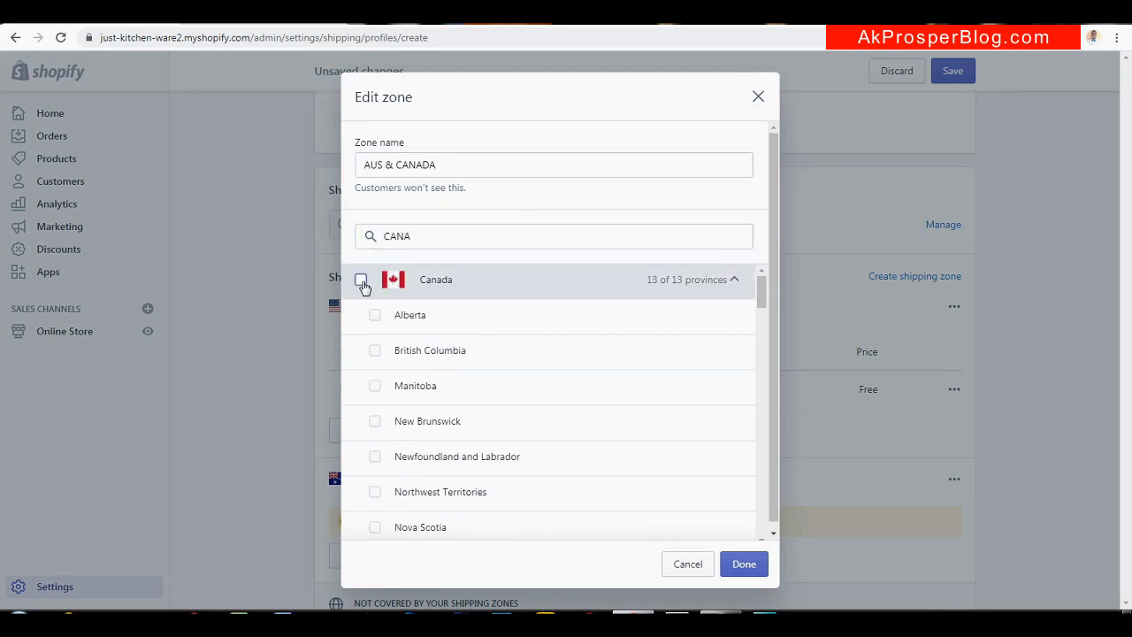
pyautogui.click(744, 563)
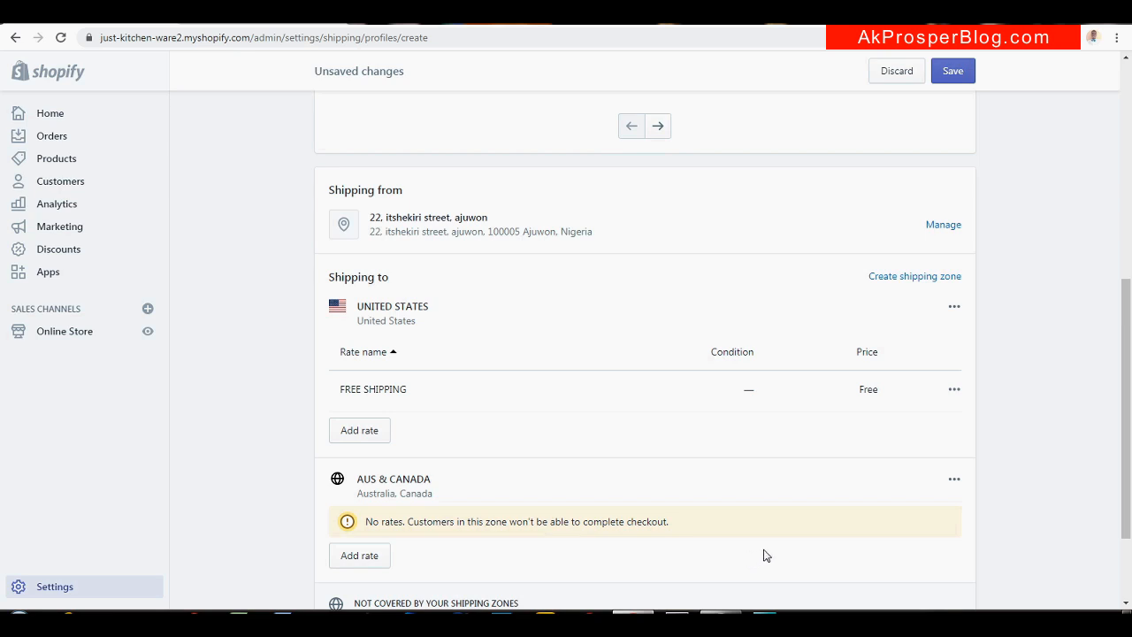
pyautogui.moveTo(1124, 421); pyautogui.dragTo(1125, 443)
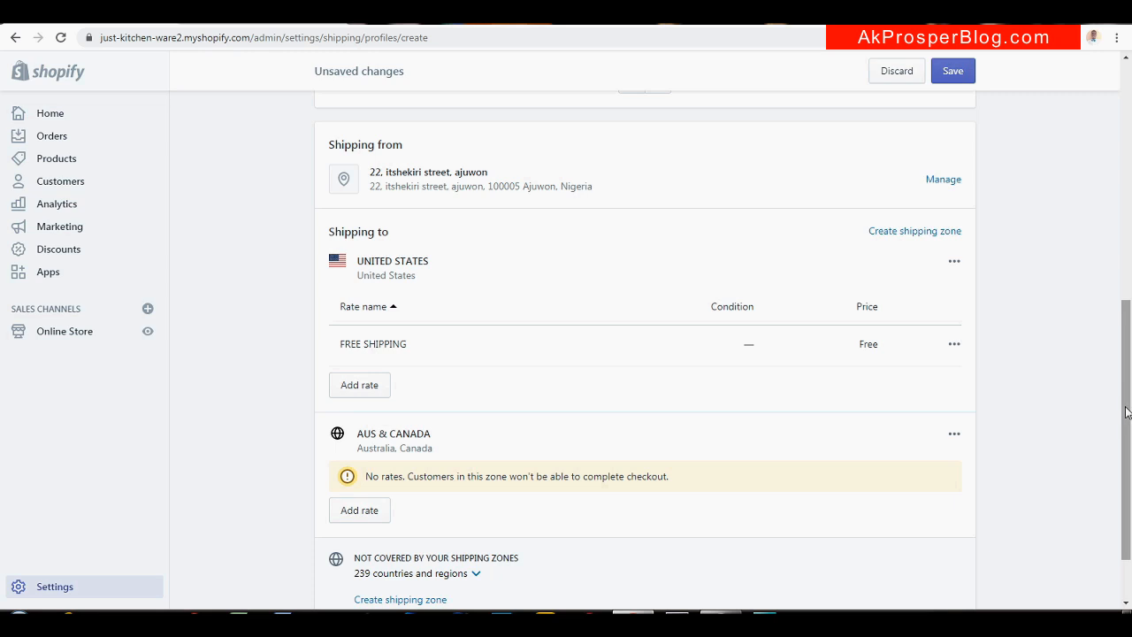
# Start a new rate for the AUS & CANADA zone named STANDARD
pyautogui.moveTo(1126, 412); pyautogui.dragTo(1125, 446)
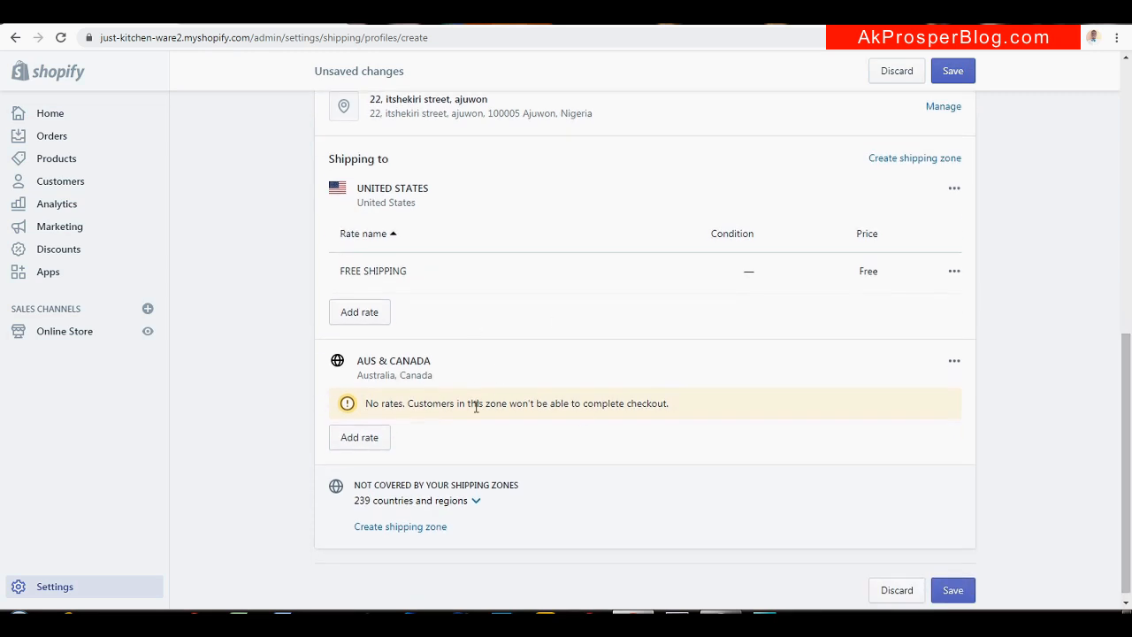
pyautogui.click(371, 441)
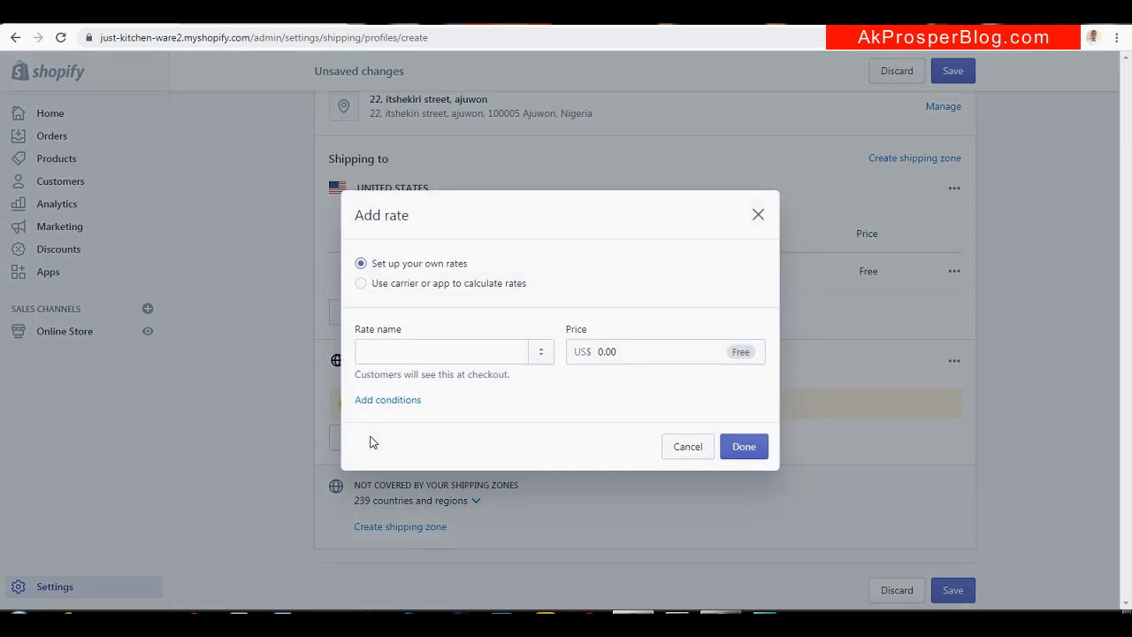
pyautogui.click(505, 351)
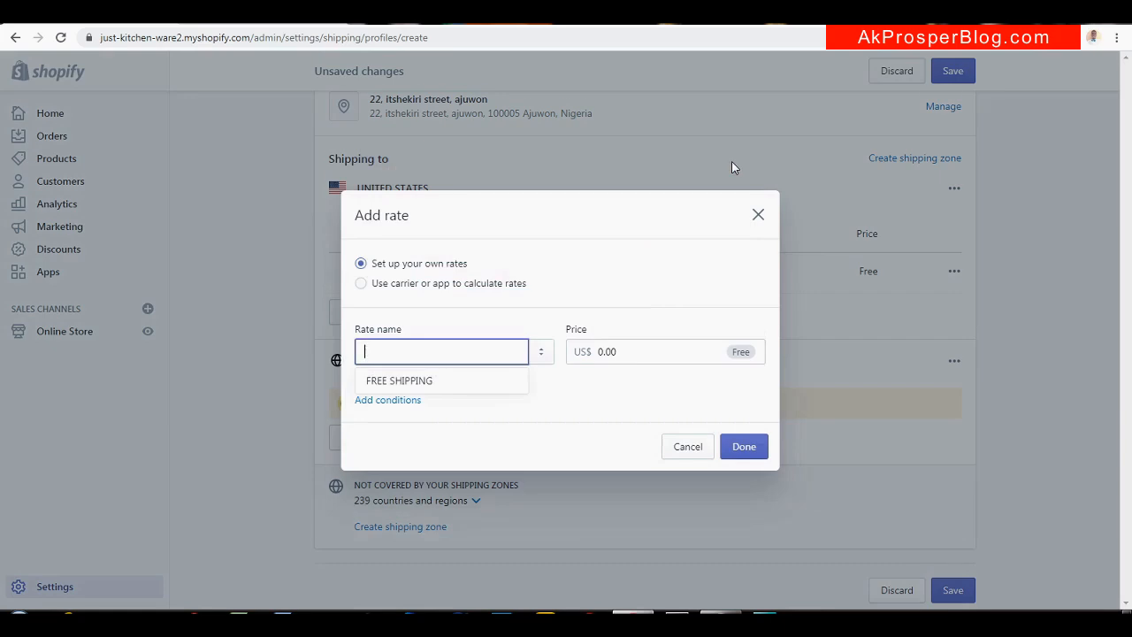
pyautogui.write('ST')
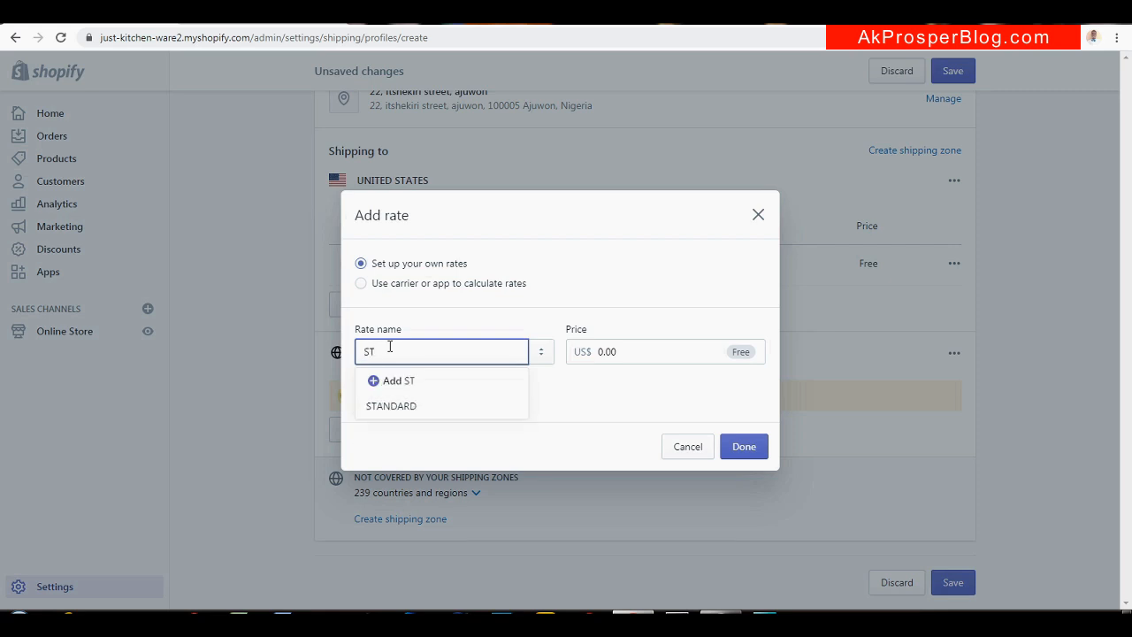
pyautogui.click(419, 405)
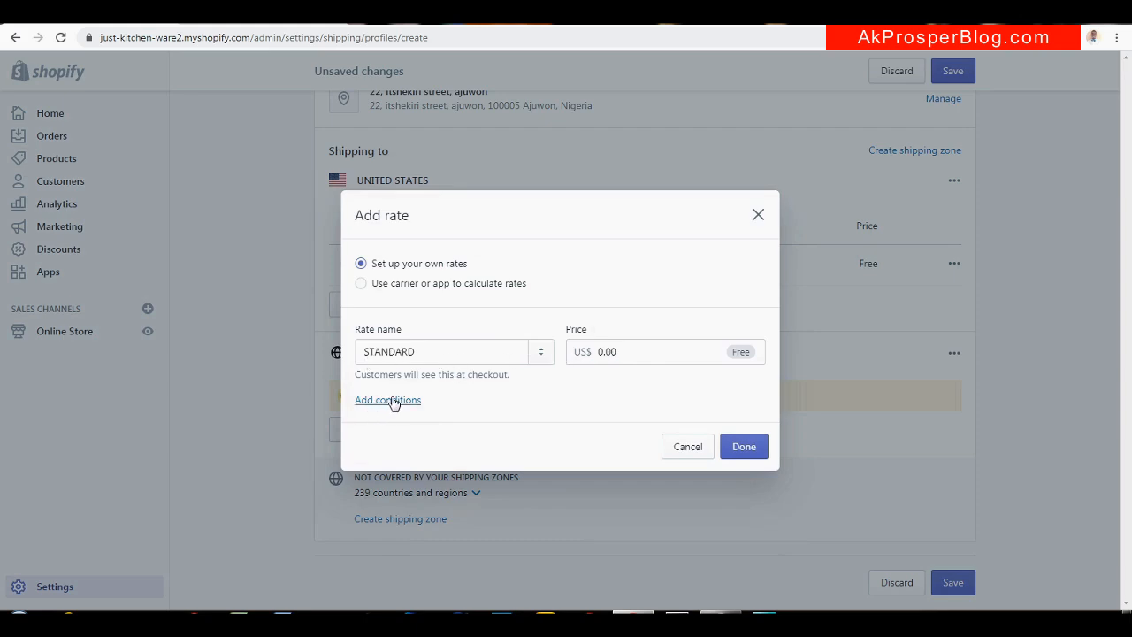
# Price the STANDARD rate at US$20.00 with a 0–5 kg item weight condition and add it
pyautogui.click(392, 401)
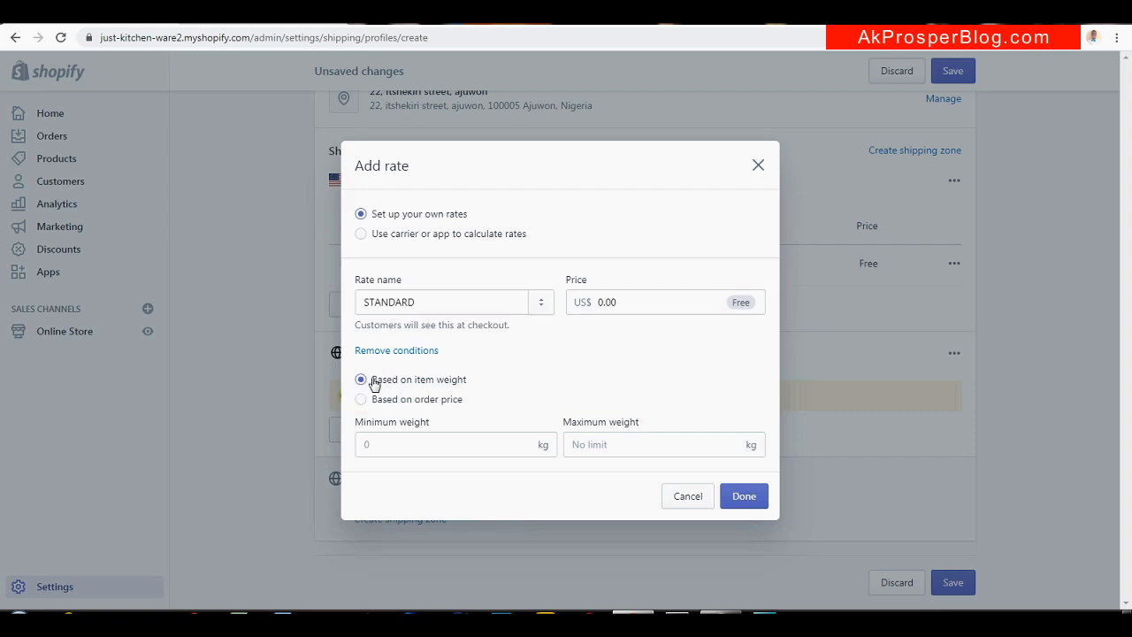
pyautogui.click(413, 445)
pyautogui.click(629, 446)
pyautogui.write('5KG')
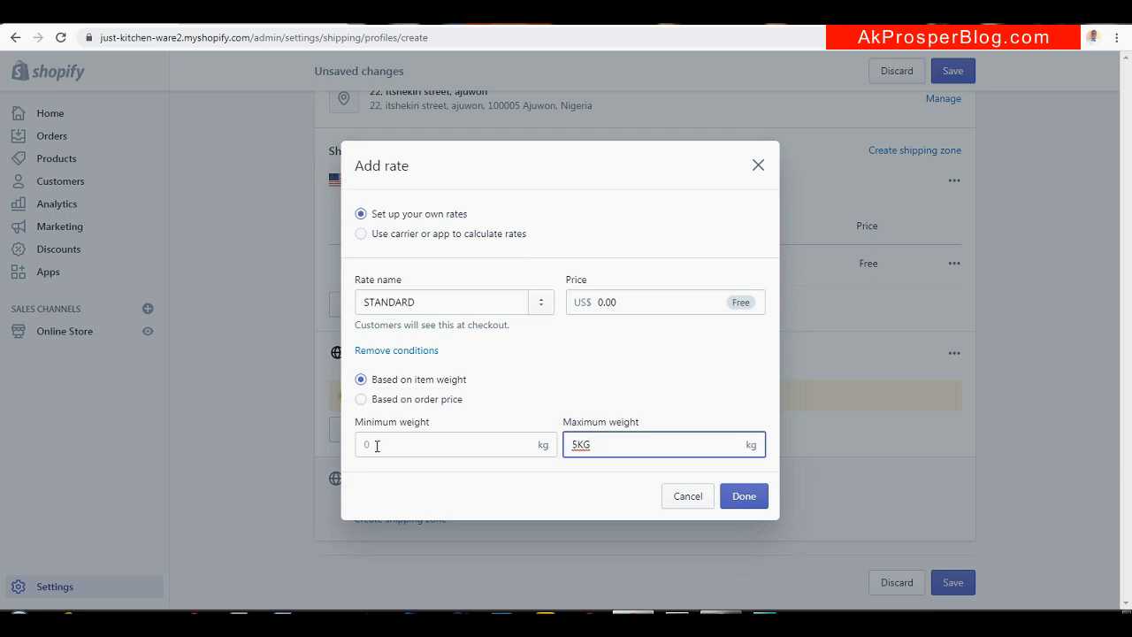
pyautogui.press('BackSpace')
pyautogui.press('BackSpace')
pyautogui.click(606, 297)
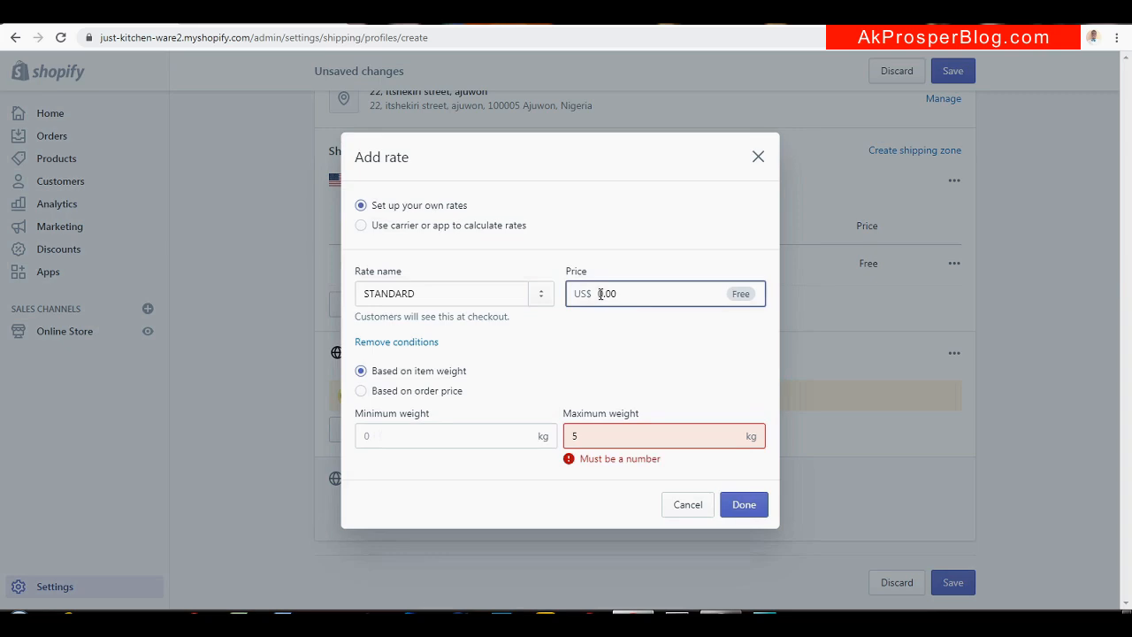
pyautogui.write('1')
pyautogui.click(606, 435)
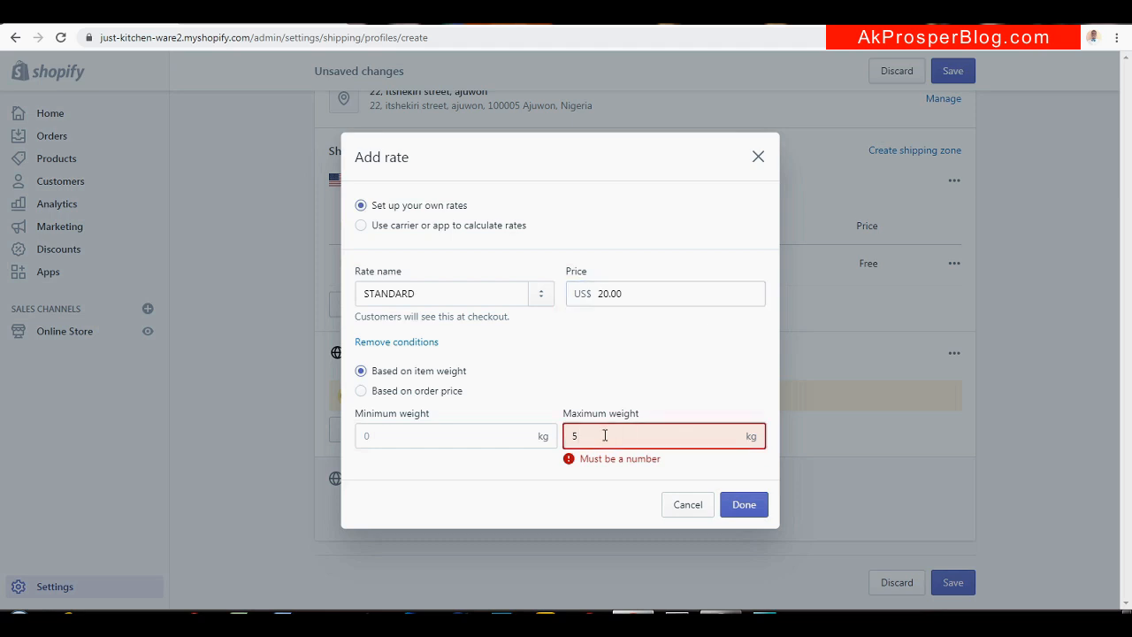
pyautogui.press('BackSpace')
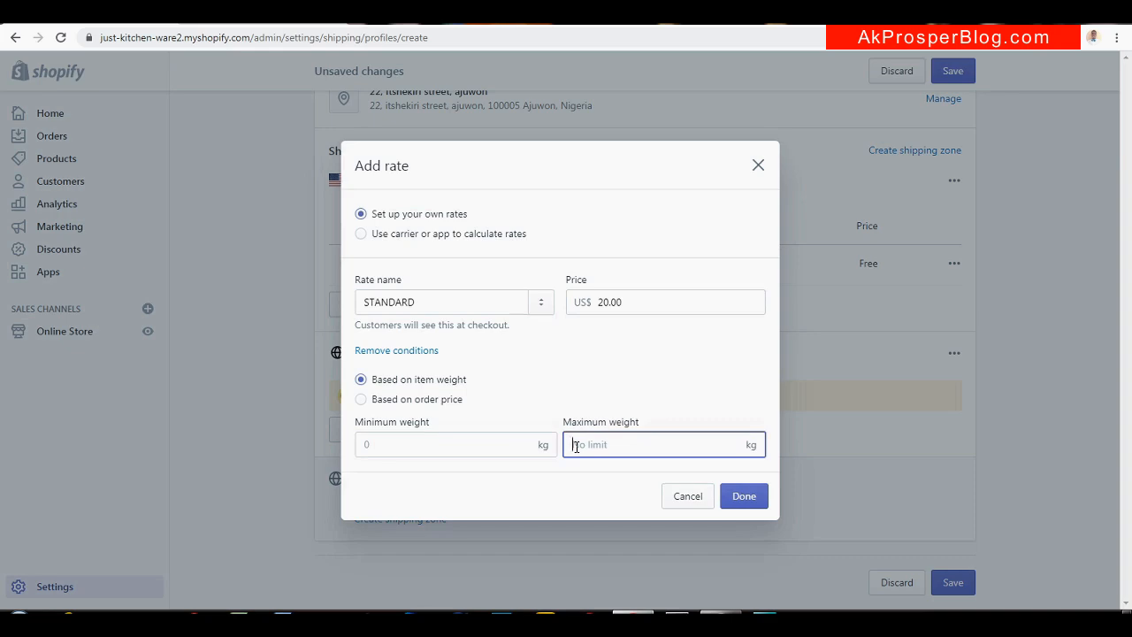
pyautogui.write('5')
pyautogui.click(643, 376)
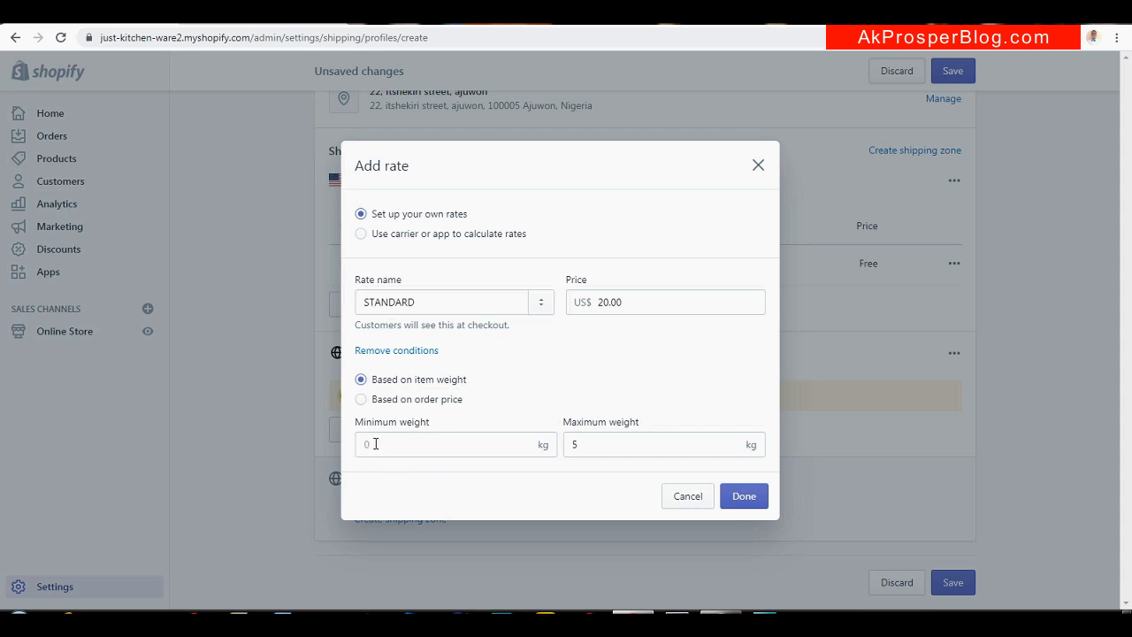
pyautogui.click(750, 498)
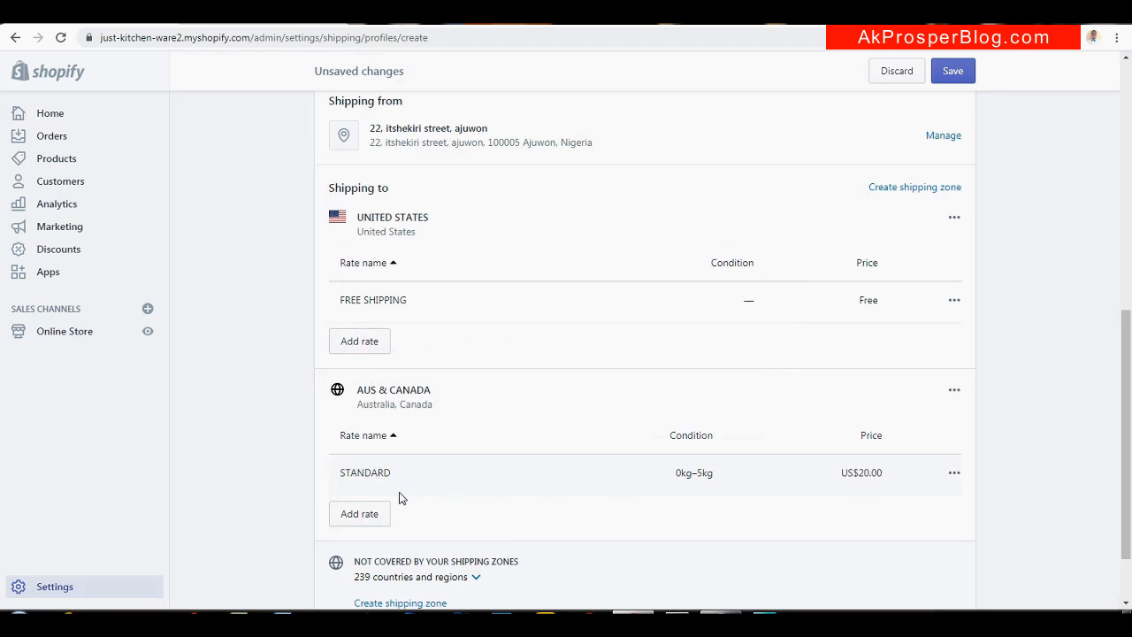
# Start another AUS & CANADA rate named HEAVY, priced US$30
pyautogui.click(359, 515)
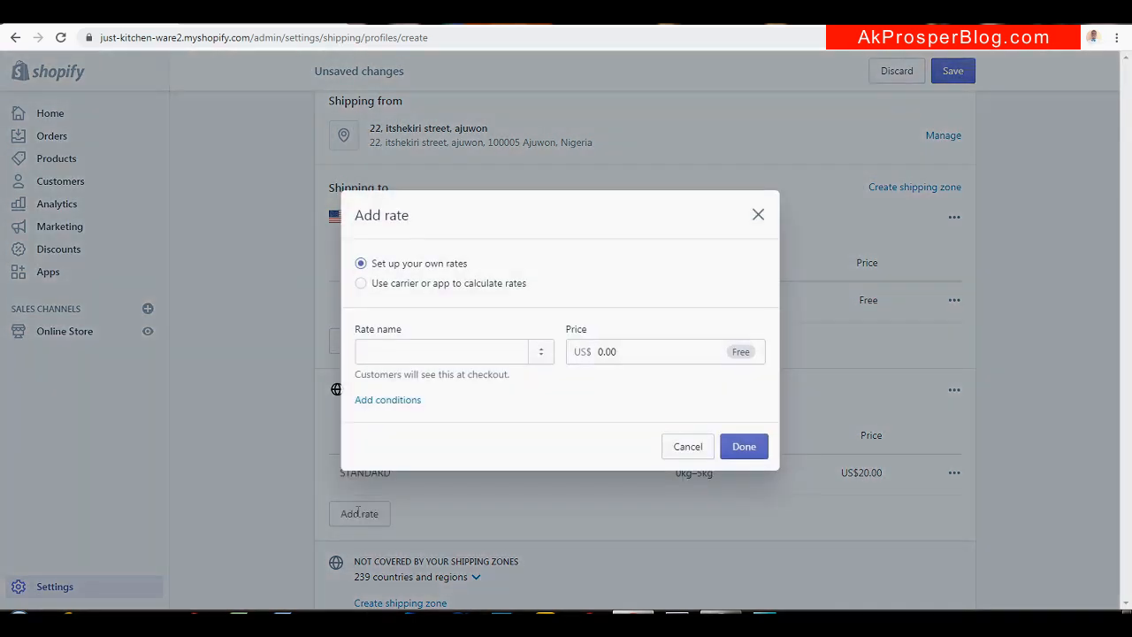
pyautogui.click(410, 347)
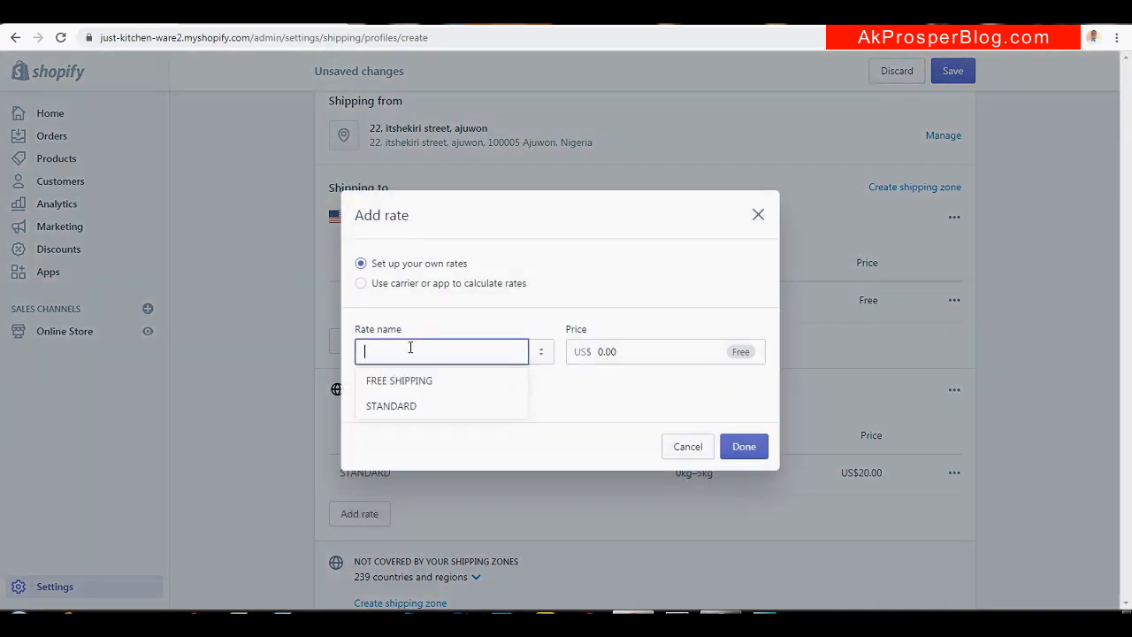
pyautogui.write('HEAVY')
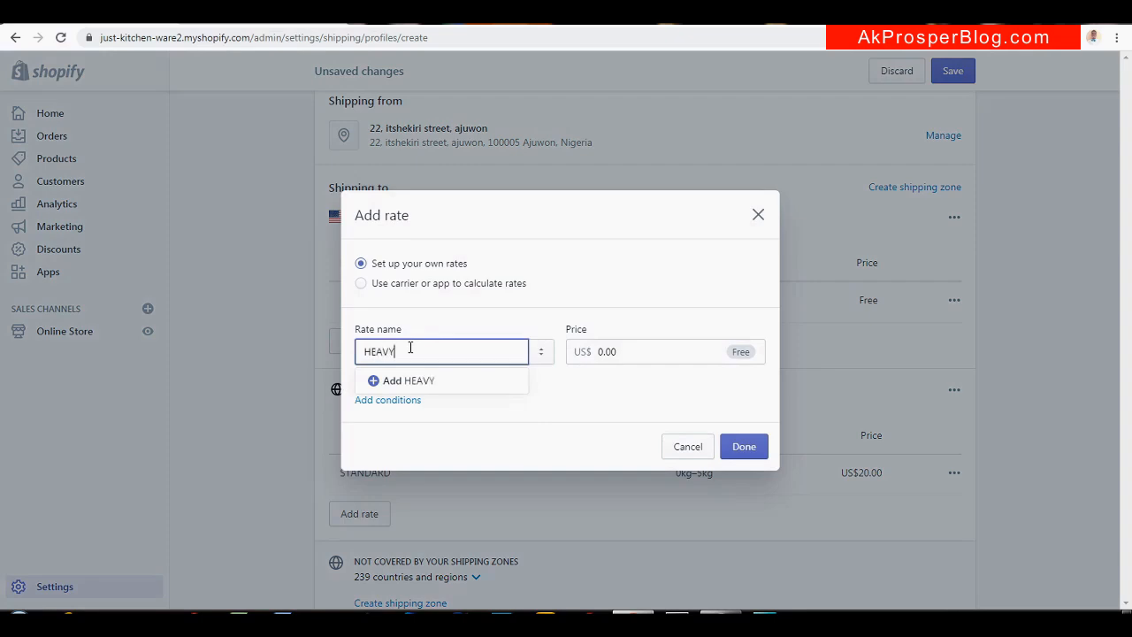
pyautogui.click(599, 351)
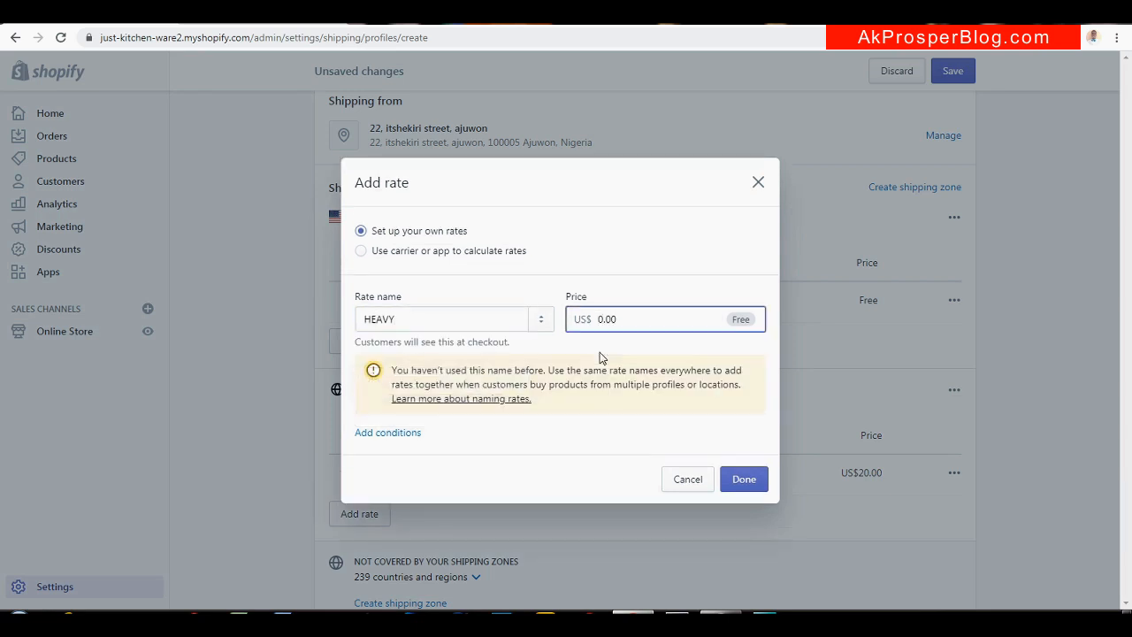
pyautogui.write('30')
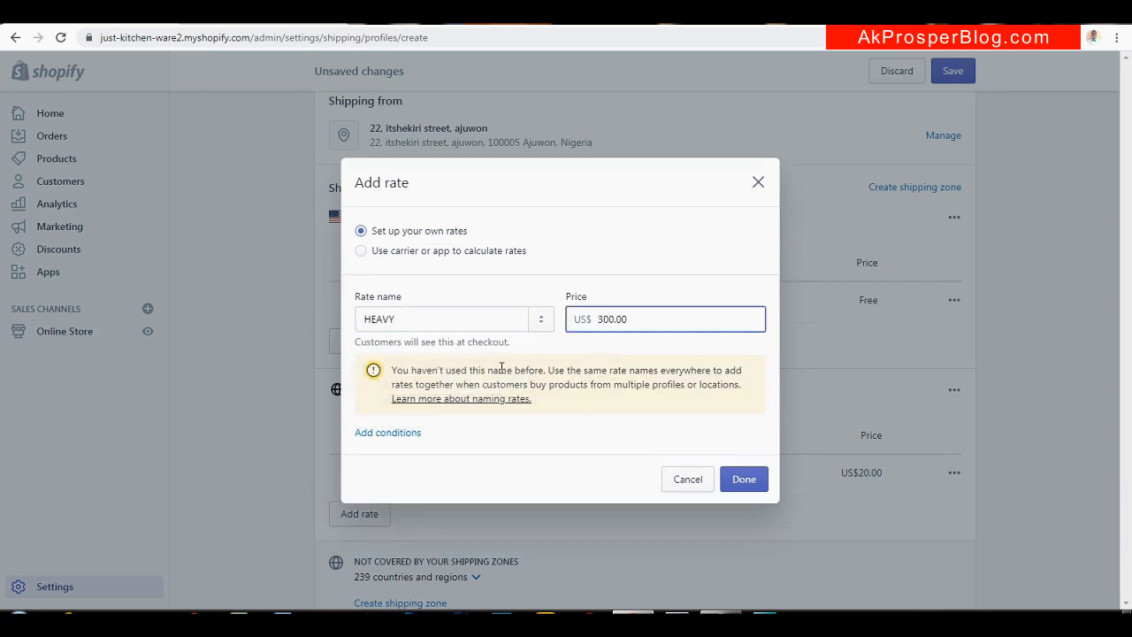
# Limit the HEAVY rate to orders weighing 5.01–20 kg and add it to the zone
pyautogui.click(387, 432)
pyautogui.click(607, 272)
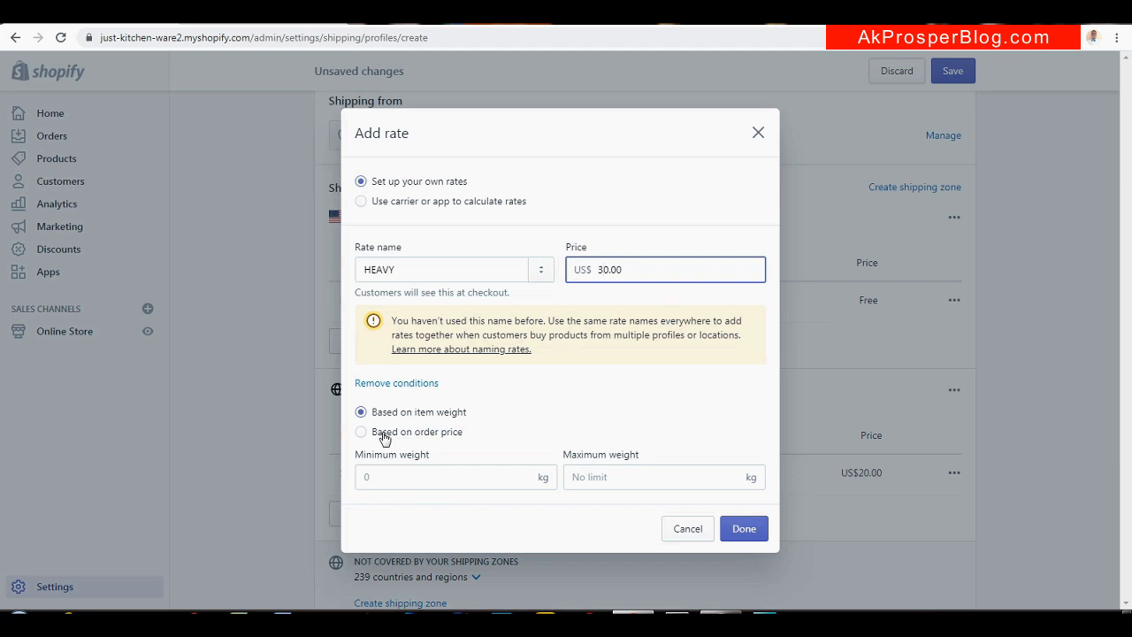
pyautogui.click(431, 478)
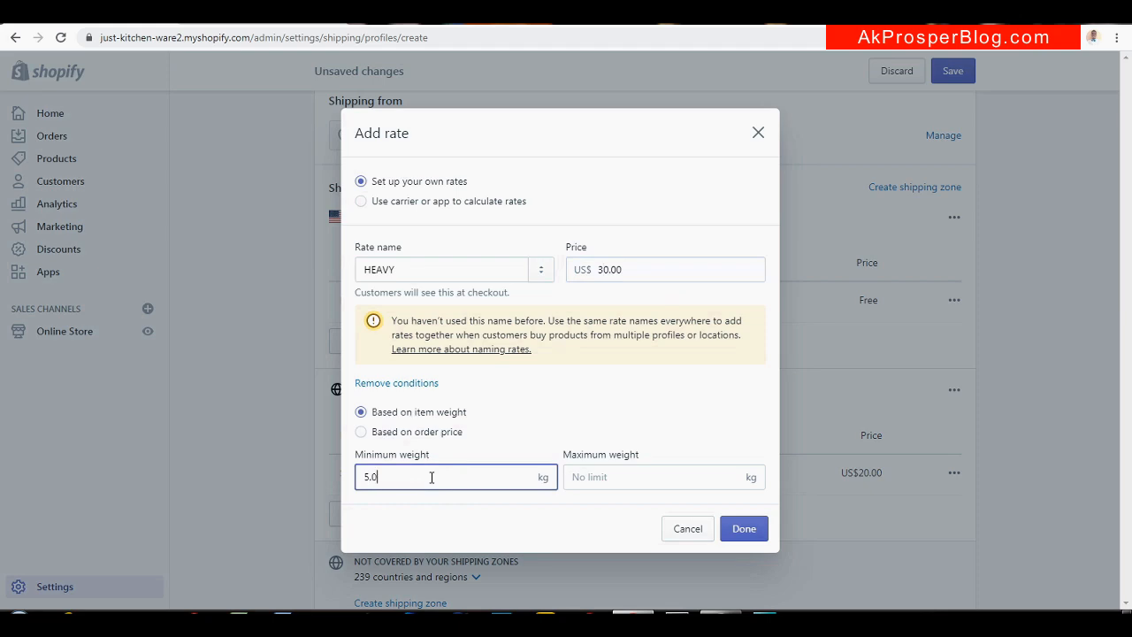
pyautogui.click(628, 478)
pyautogui.write('20')
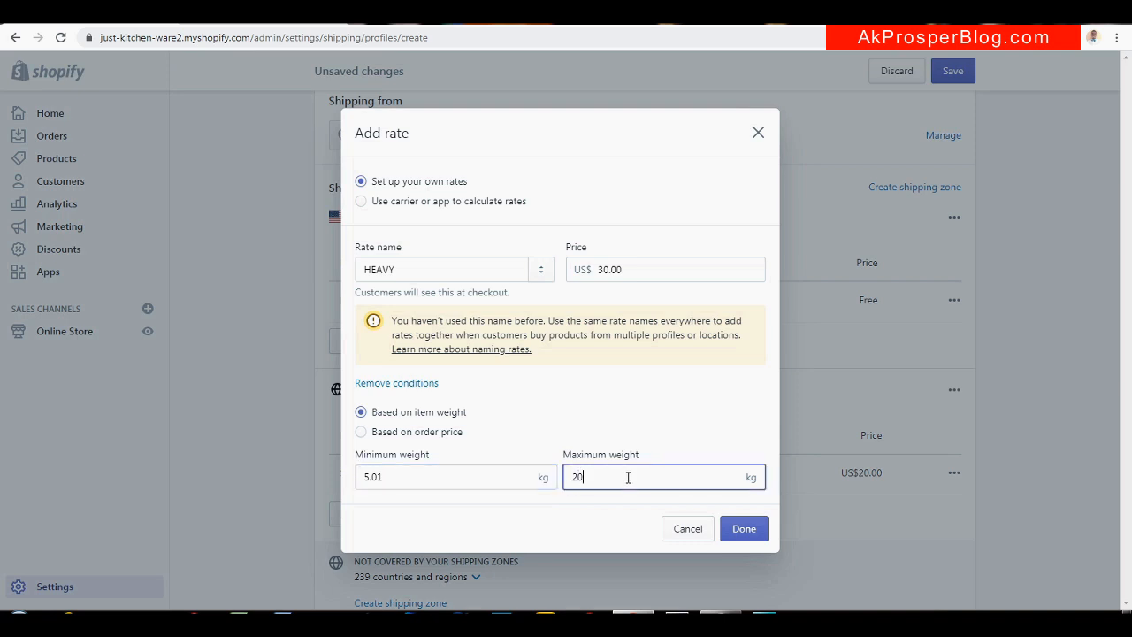
pyautogui.click(615, 526)
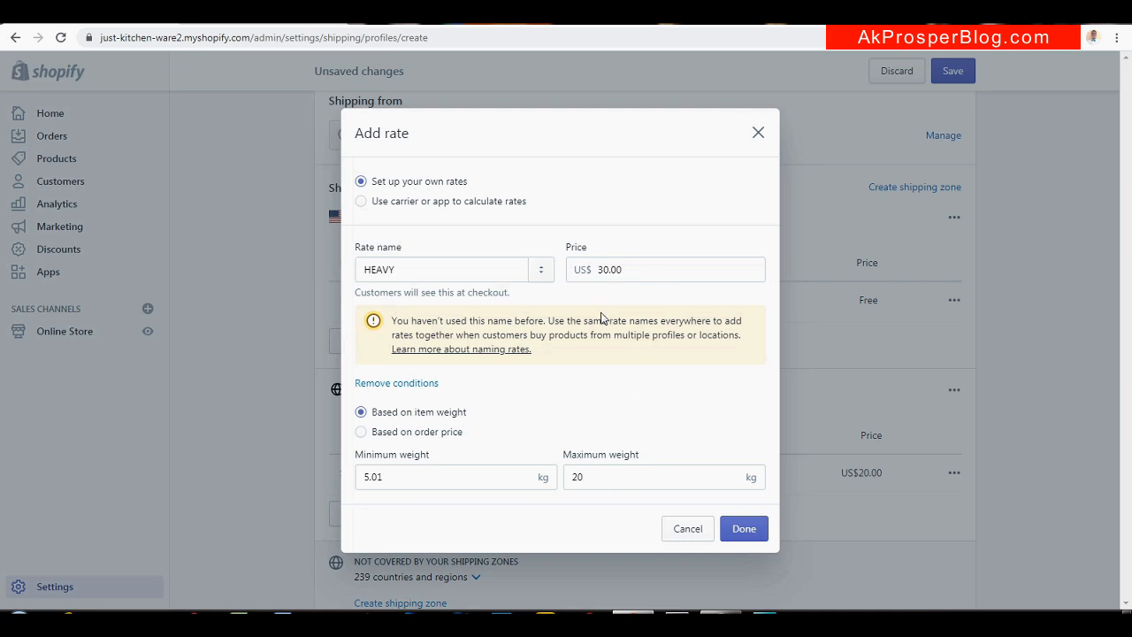
pyautogui.click(741, 534)
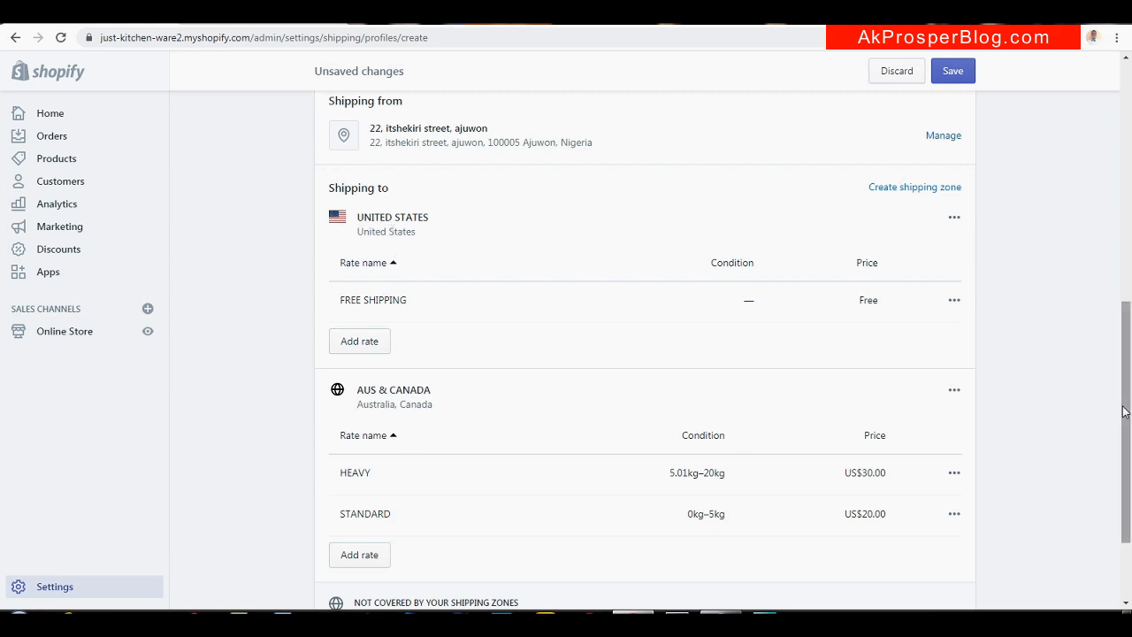
# Save the profile and review SHIPPING PROFILE 1's 10 products and zone rates
pyautogui.moveTo(1127, 408); pyautogui.dragTo(1130, 516)
pyautogui.click(953, 591)
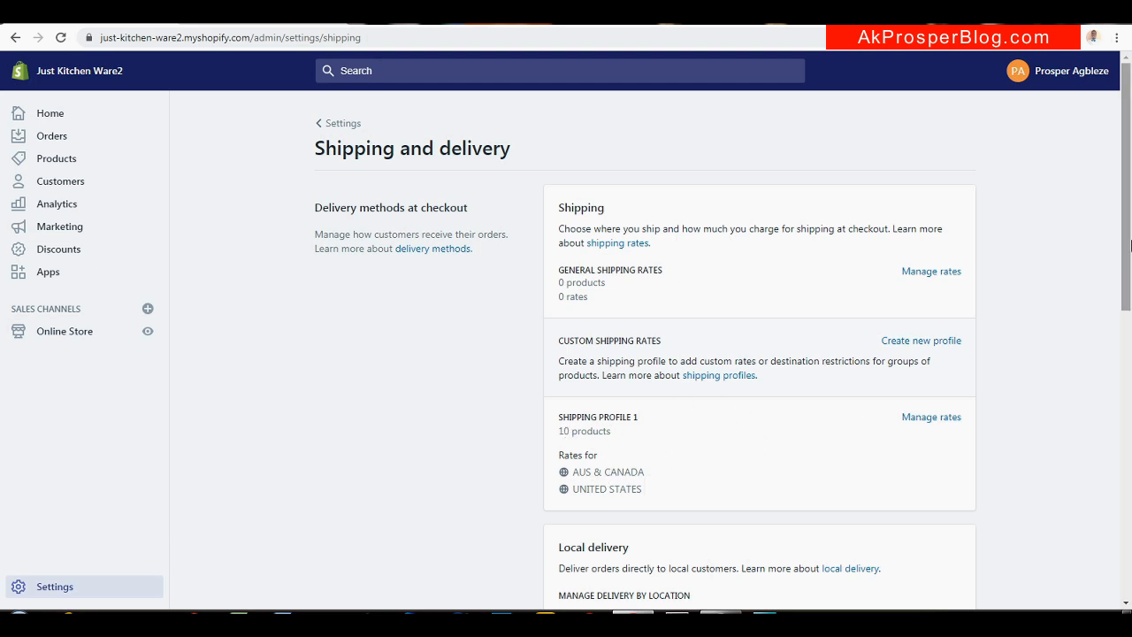
pyautogui.scroll(-1, 1128, 245)
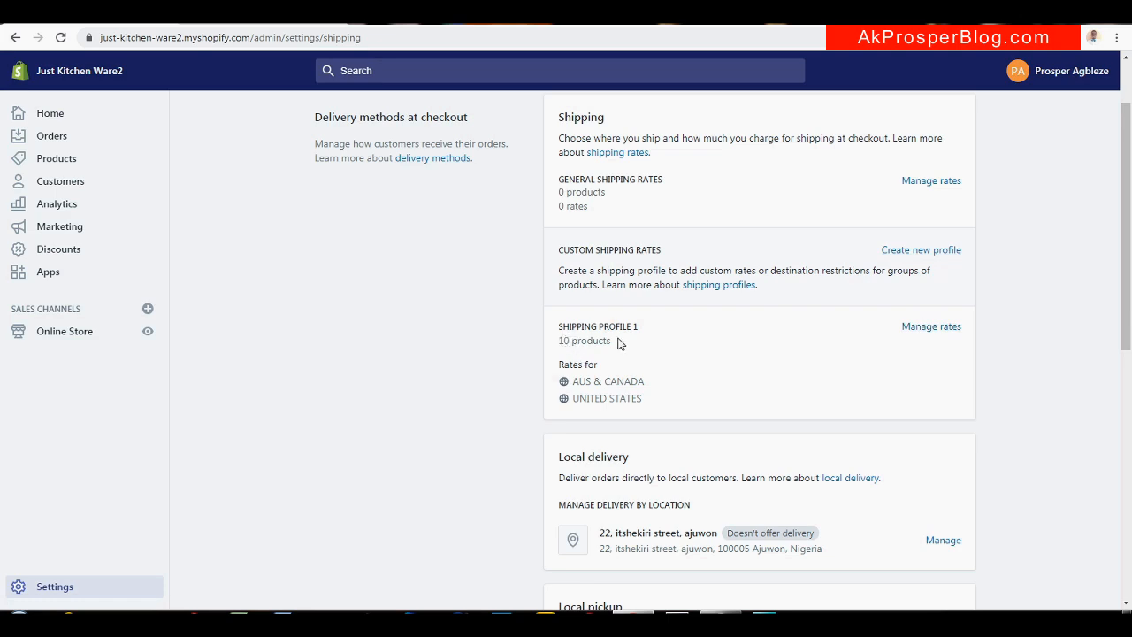
# Remove the Cordless Mini Electric Kettle from SHIPPING PROFILE 1 and save the profile
pyautogui.click(937, 327)
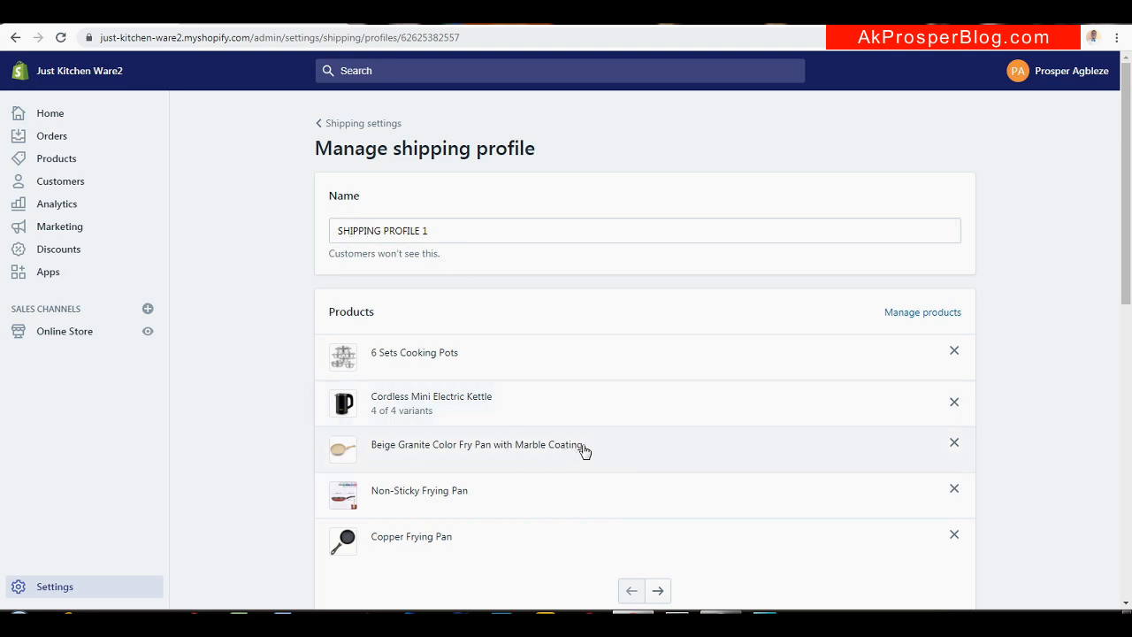
pyautogui.click(954, 404)
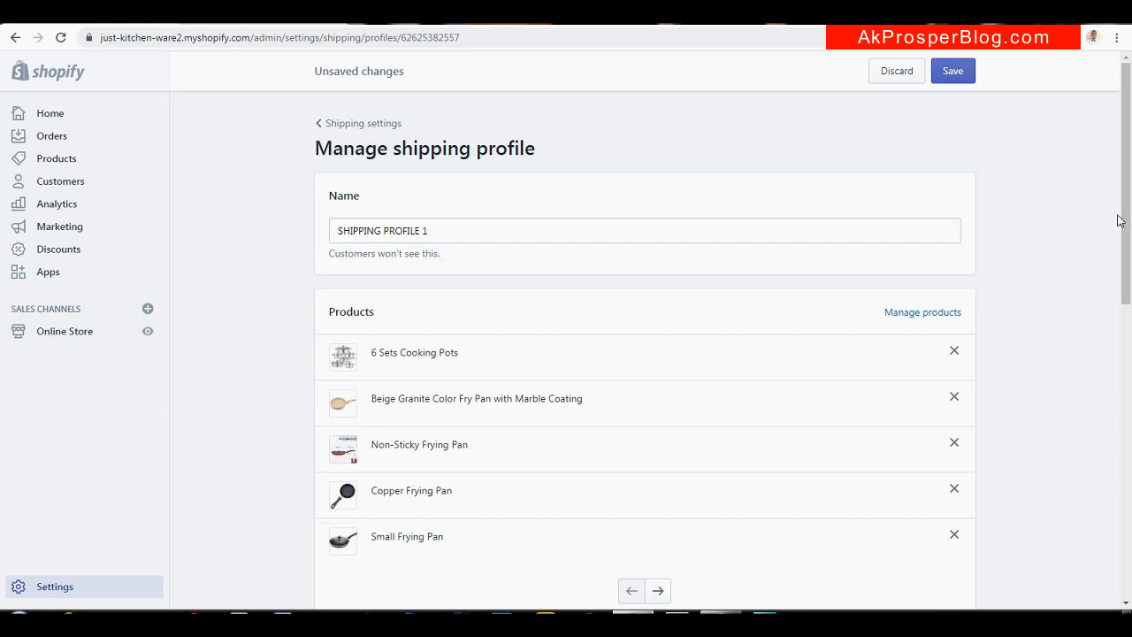
pyautogui.moveTo(1126, 225); pyautogui.dragTo(1126, 197)
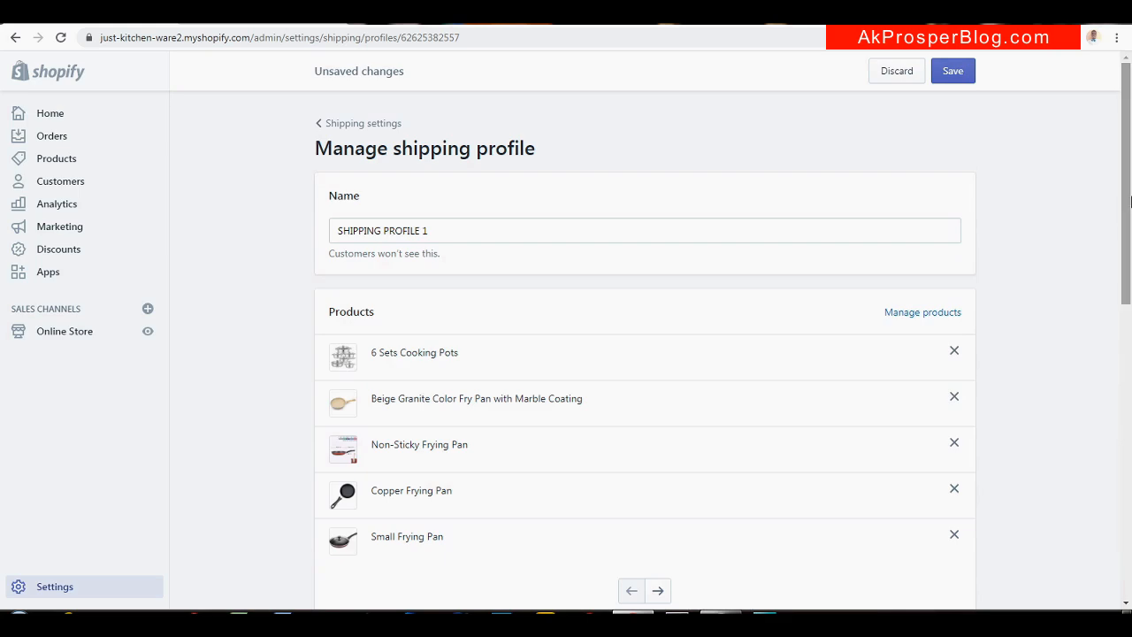
pyautogui.click(953, 71)
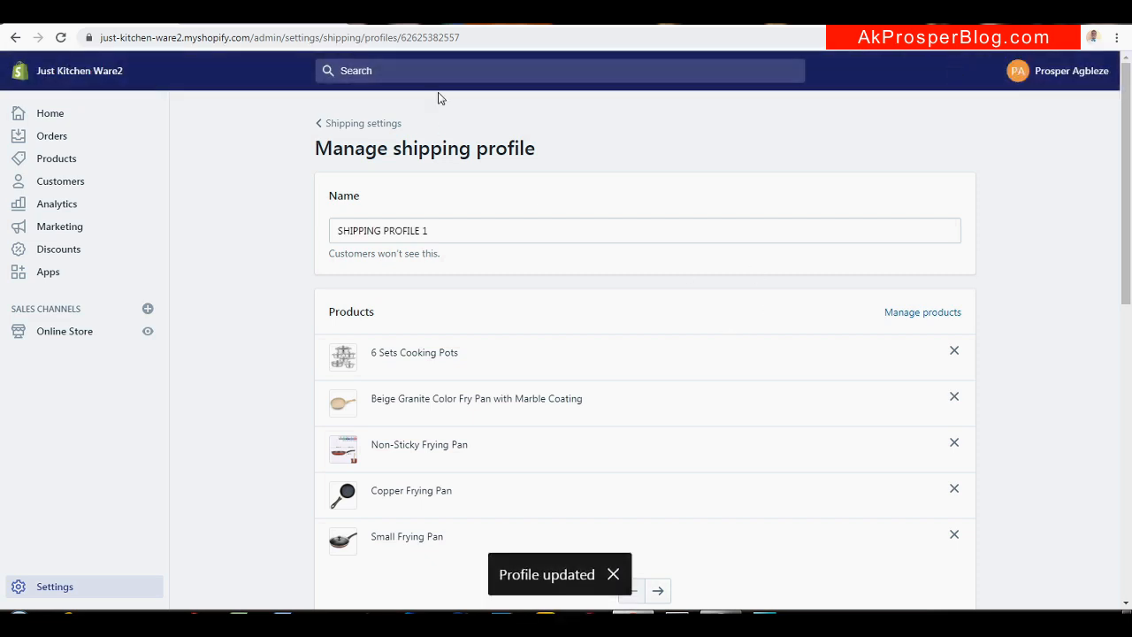
pyautogui.click(366, 132)
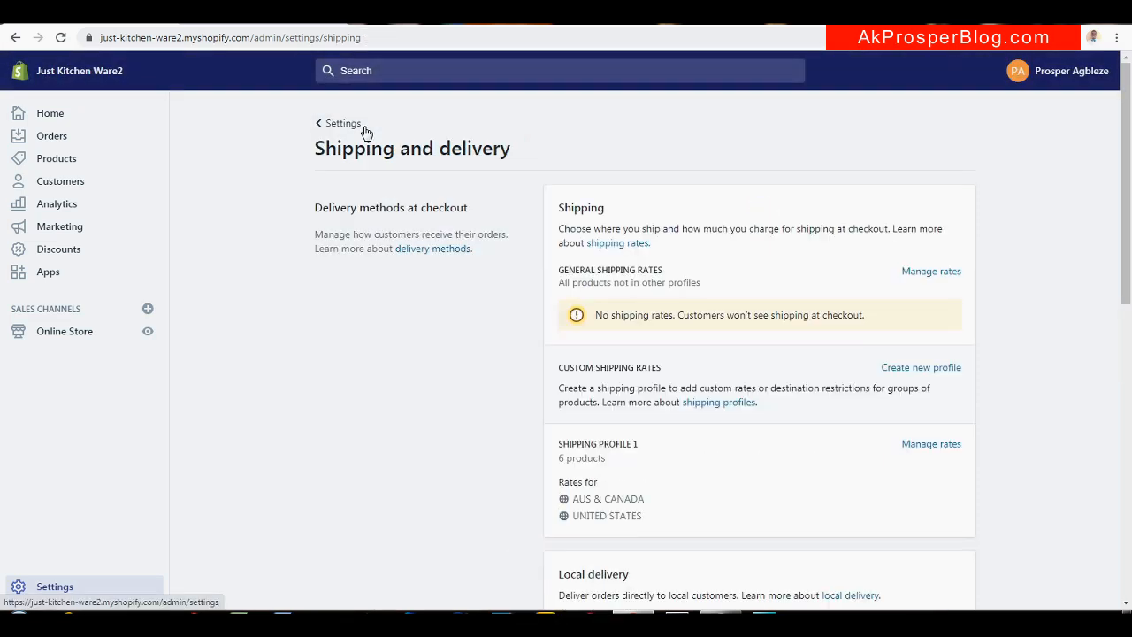
# Start a new custom shipping profile named SHIPPING PROFILE 2
pyautogui.moveTo(1128, 219); pyautogui.dragTo(1129, 273)
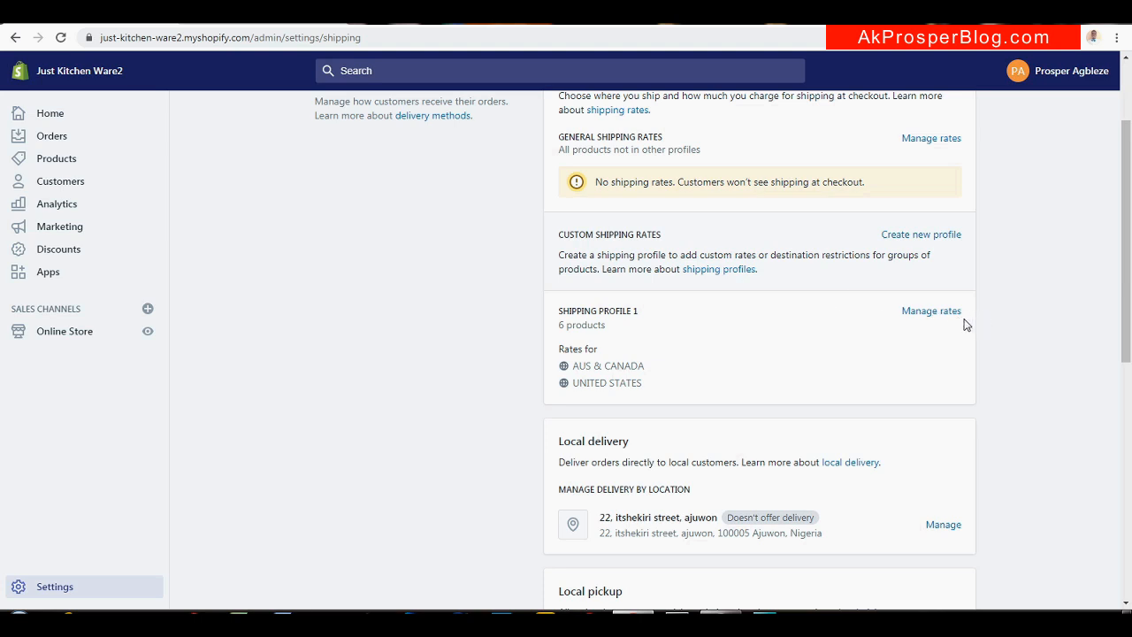
pyautogui.click(925, 235)
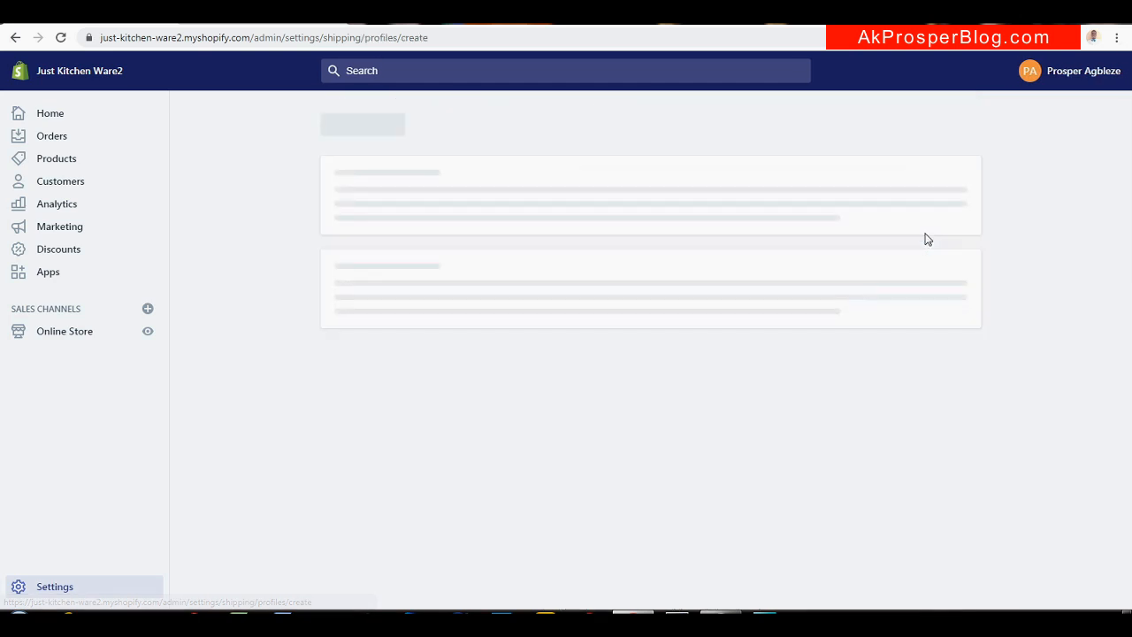
pyautogui.click(573, 227)
pyautogui.write('SH')
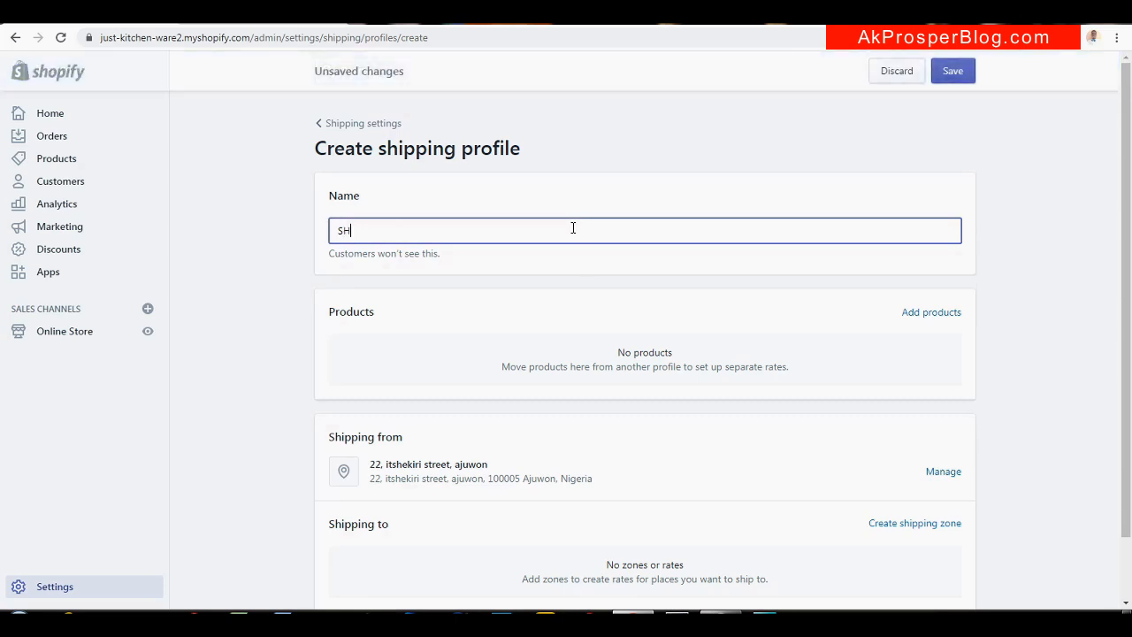
pyautogui.write('IPPING PROFILE 2')
# Create SHIPPING PROFILE 2 and add the Cordless Mini Electric Kettle with all 4 variants
pyautogui.press('Return')
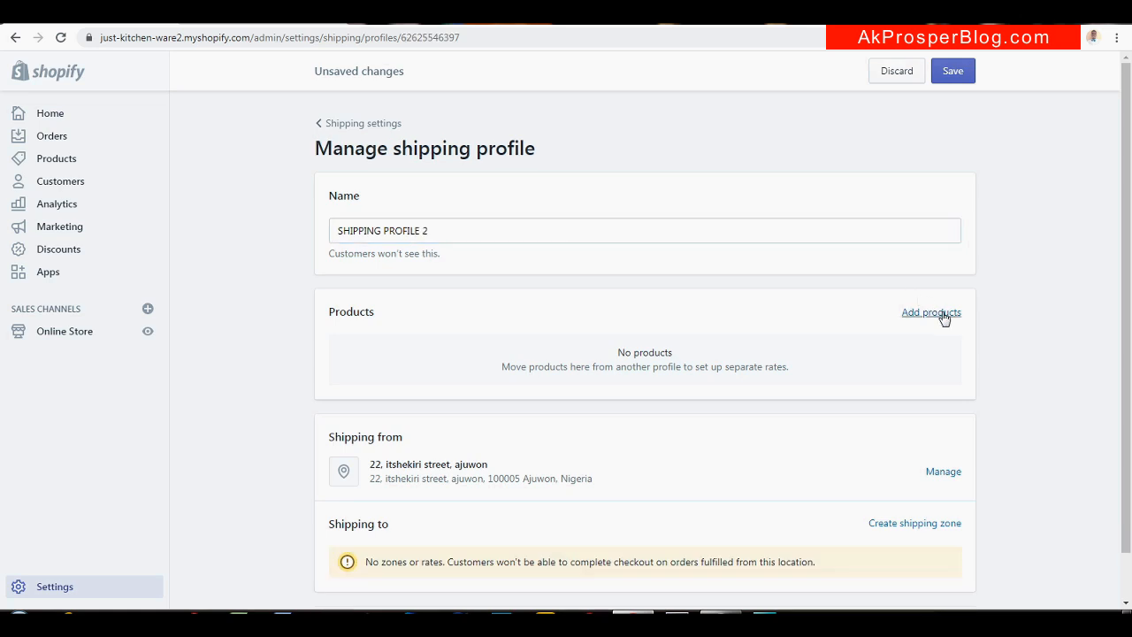
pyautogui.click(940, 313)
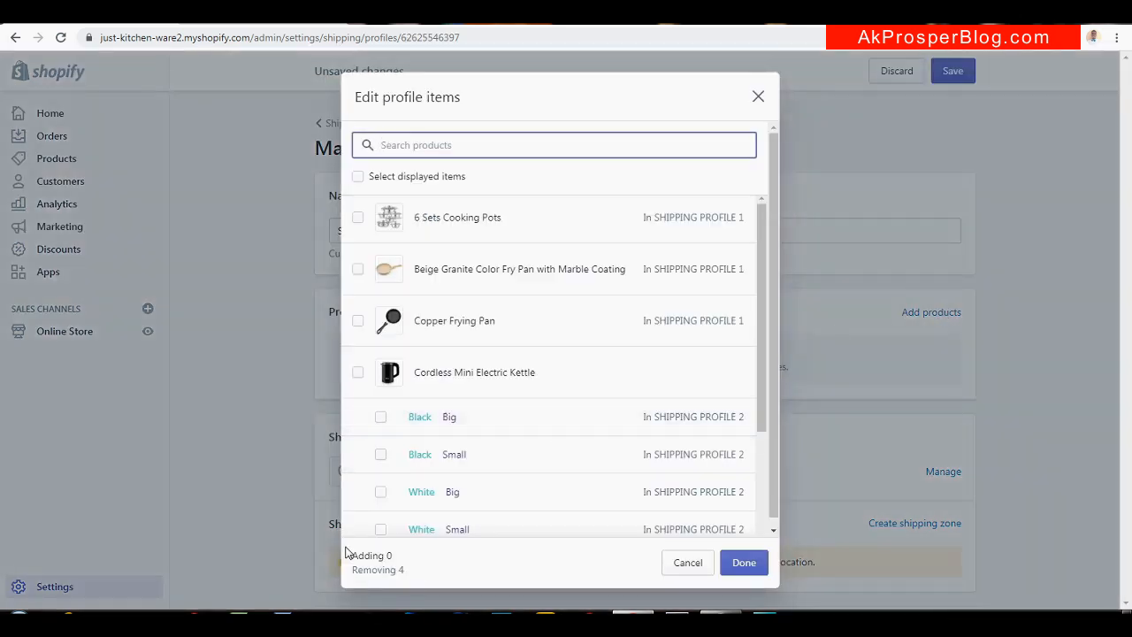
pyautogui.click(359, 374)
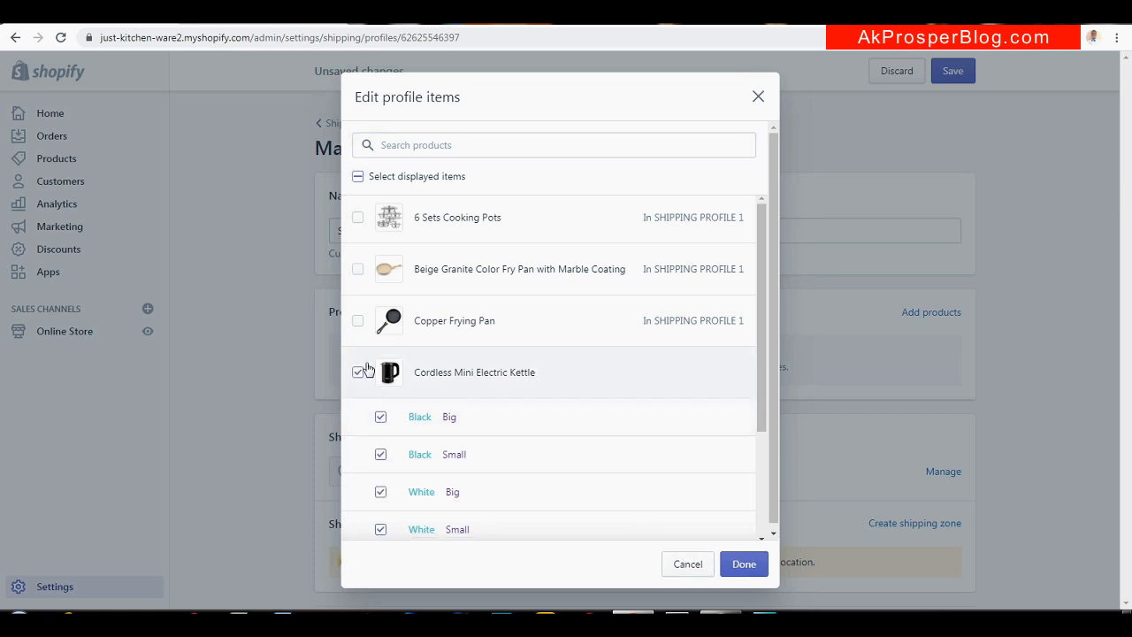
pyautogui.click(357, 323)
pyautogui.click(357, 324)
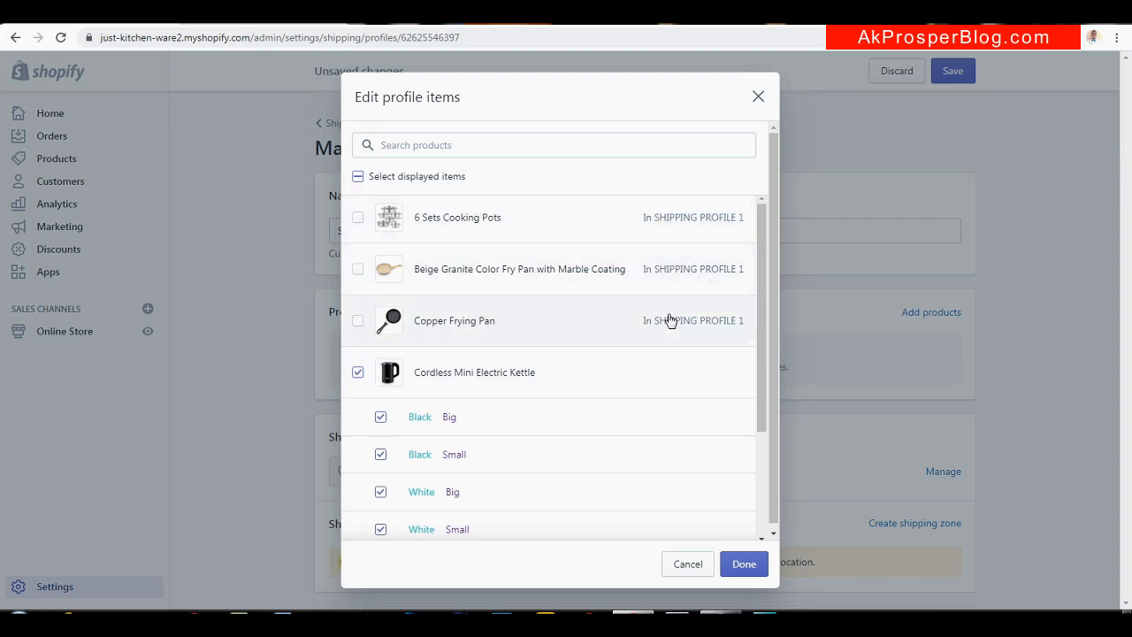
pyautogui.moveTo(762, 270)
pyautogui.mouseDown()
pyautogui.moveTo(751, 392)
pyautogui.moveTo(751, 279)
pyautogui.mouseUp()
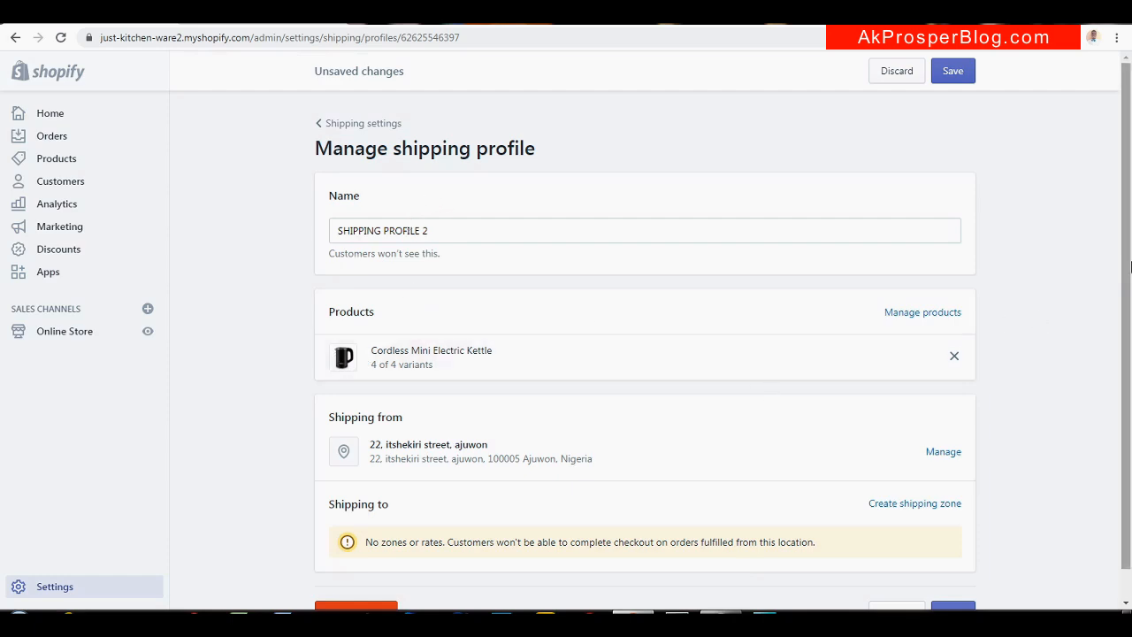
# Create a NIGERIA shipping zone covering Nigeria with all 37 states
pyautogui.scroll(-1, 1124, 271)
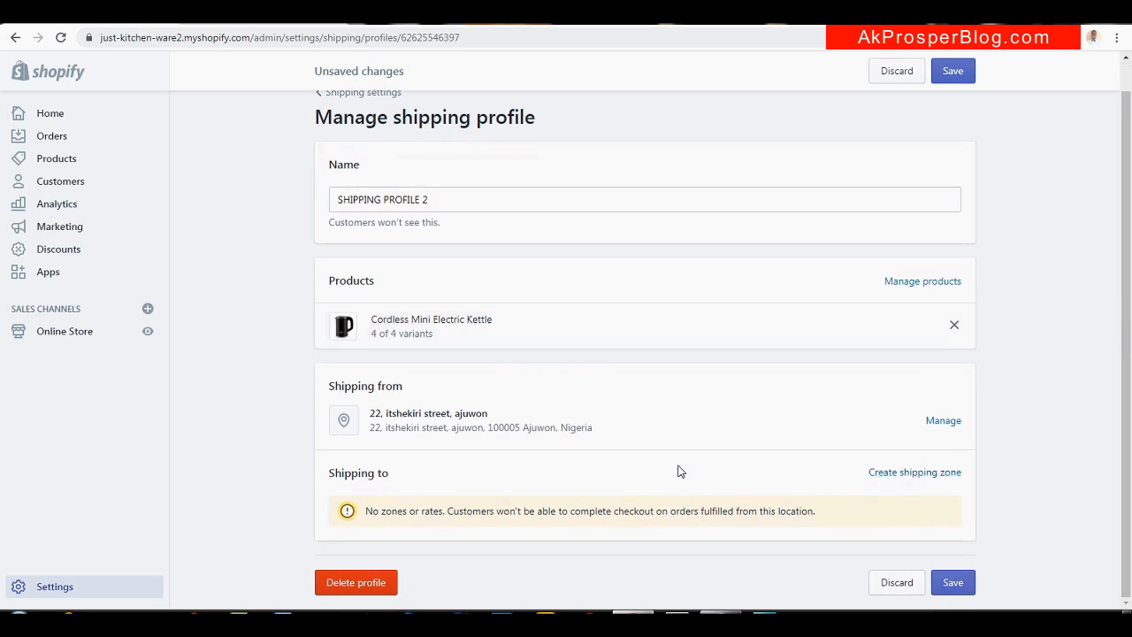
pyautogui.click(921, 475)
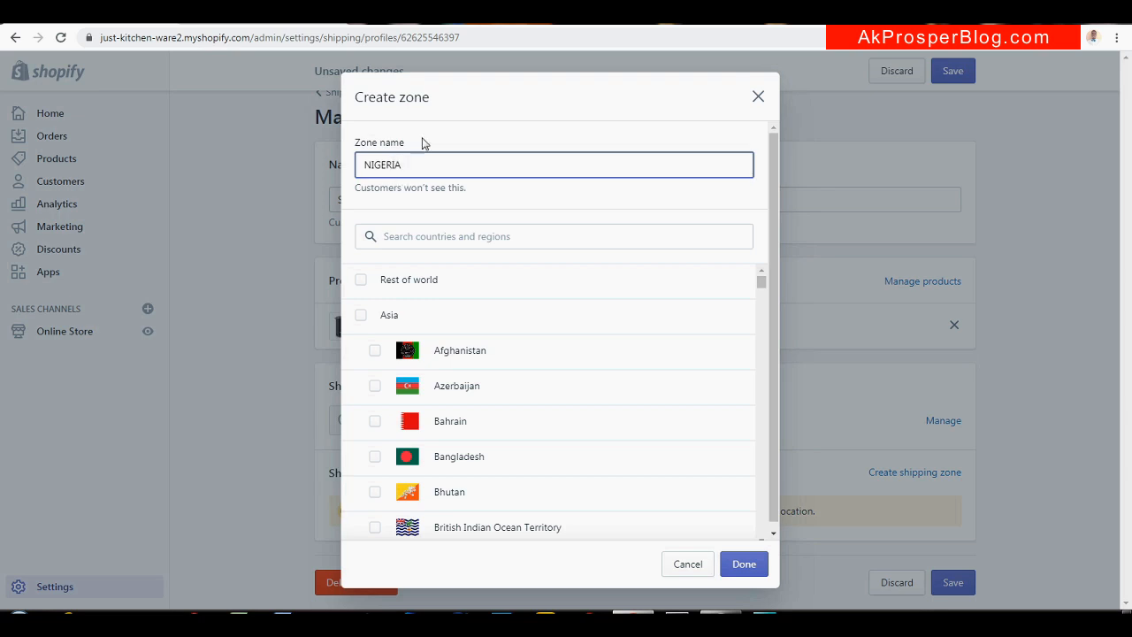
pyautogui.click(447, 238)
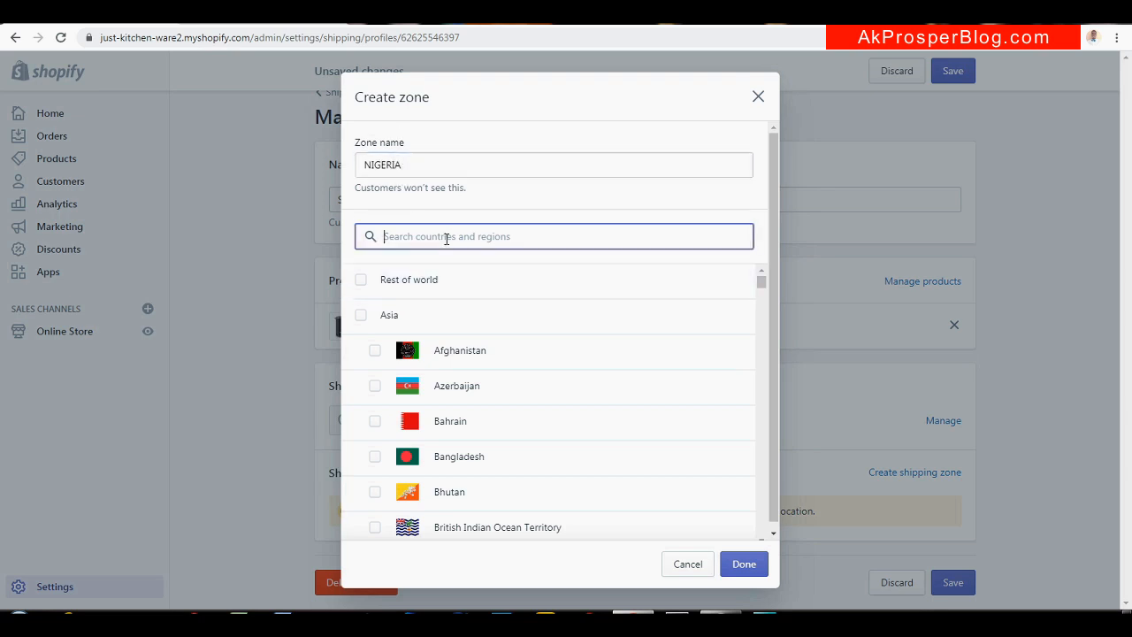
pyautogui.write('NIGERIA')
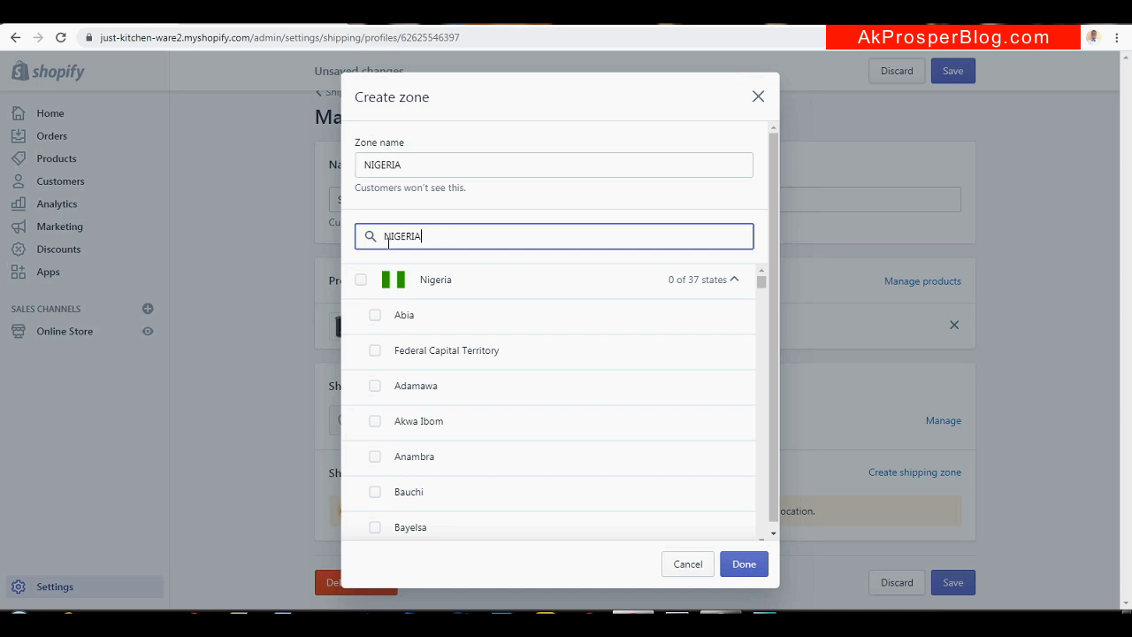
pyautogui.click(361, 281)
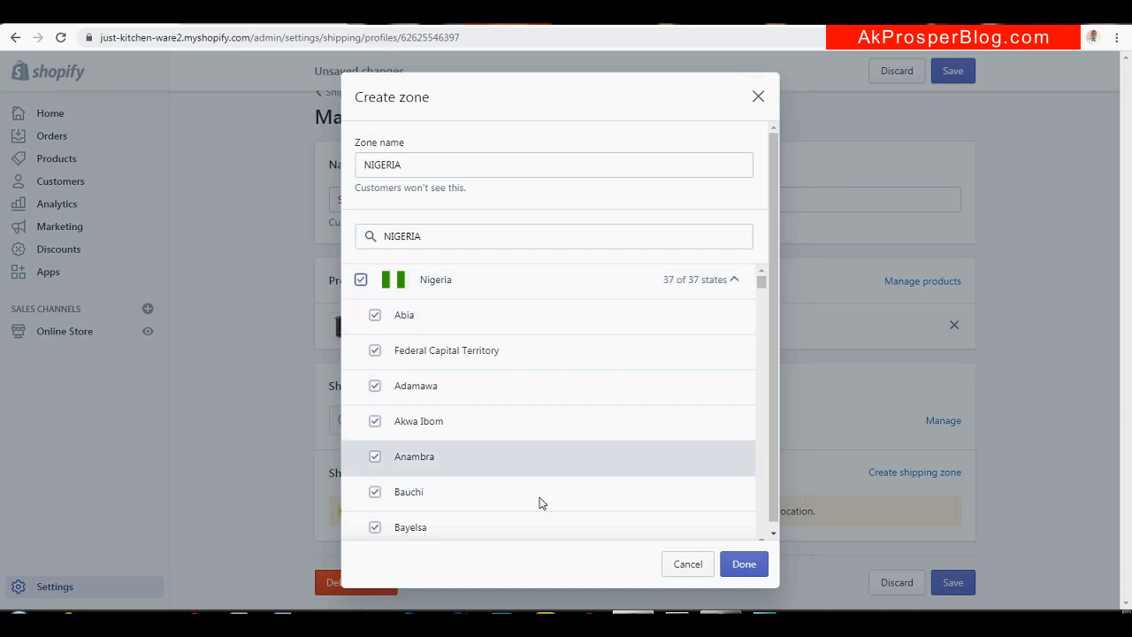
pyautogui.click(741, 565)
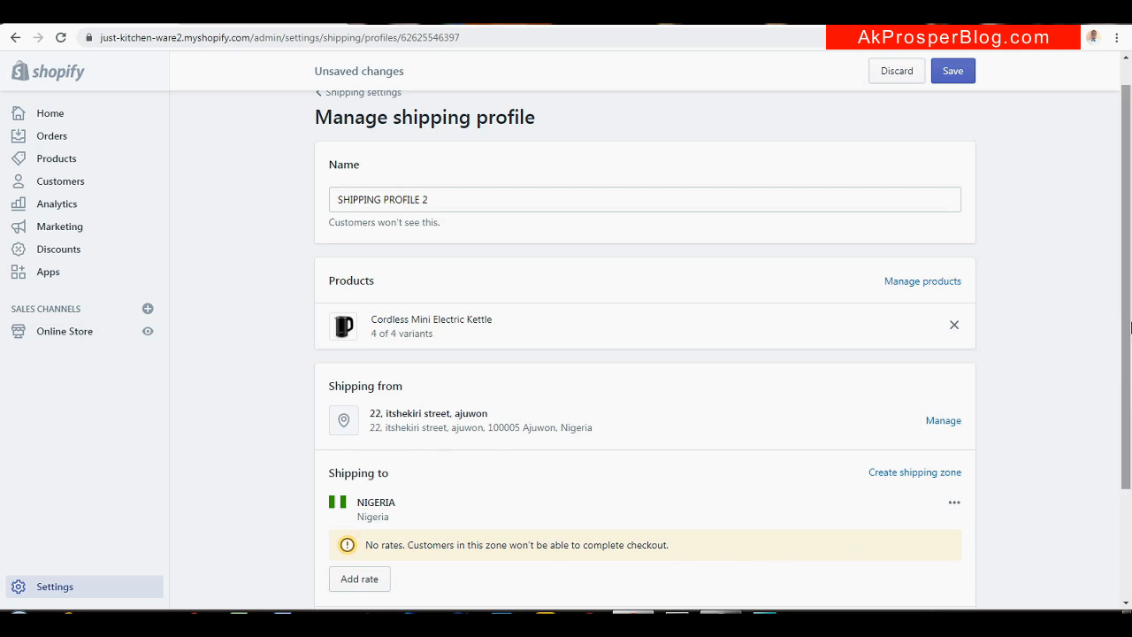
# Add a FREE SHIPPING rate to the NIGERIA zone and save SHIPPING PROFILE 2
pyautogui.moveTo(1128, 330); pyautogui.dragTo(1128, 377)
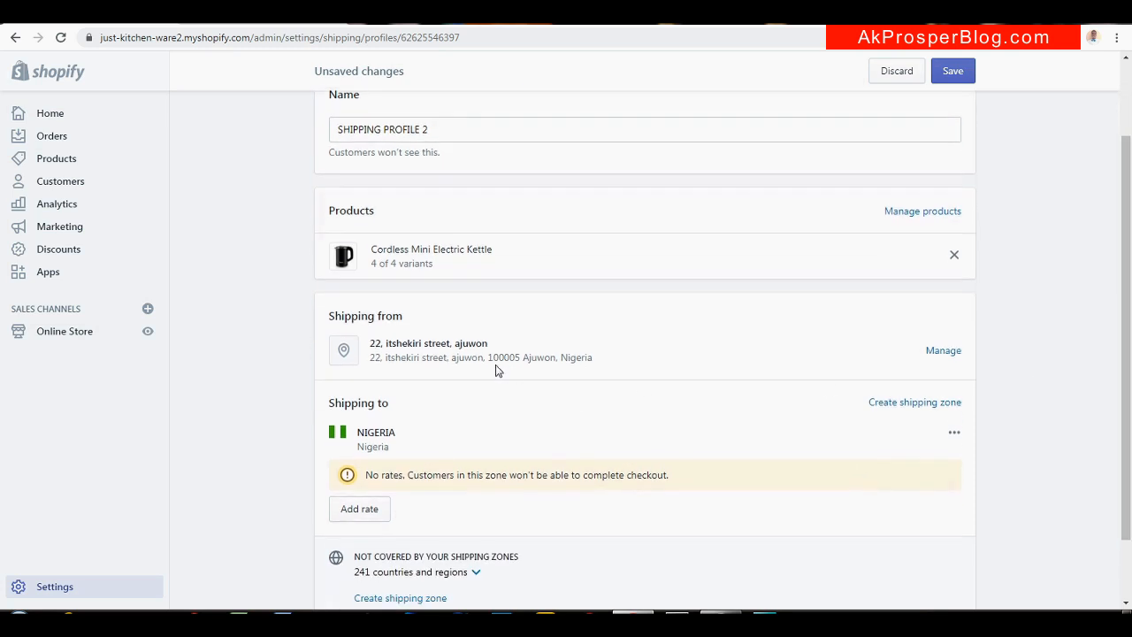
pyautogui.click(363, 507)
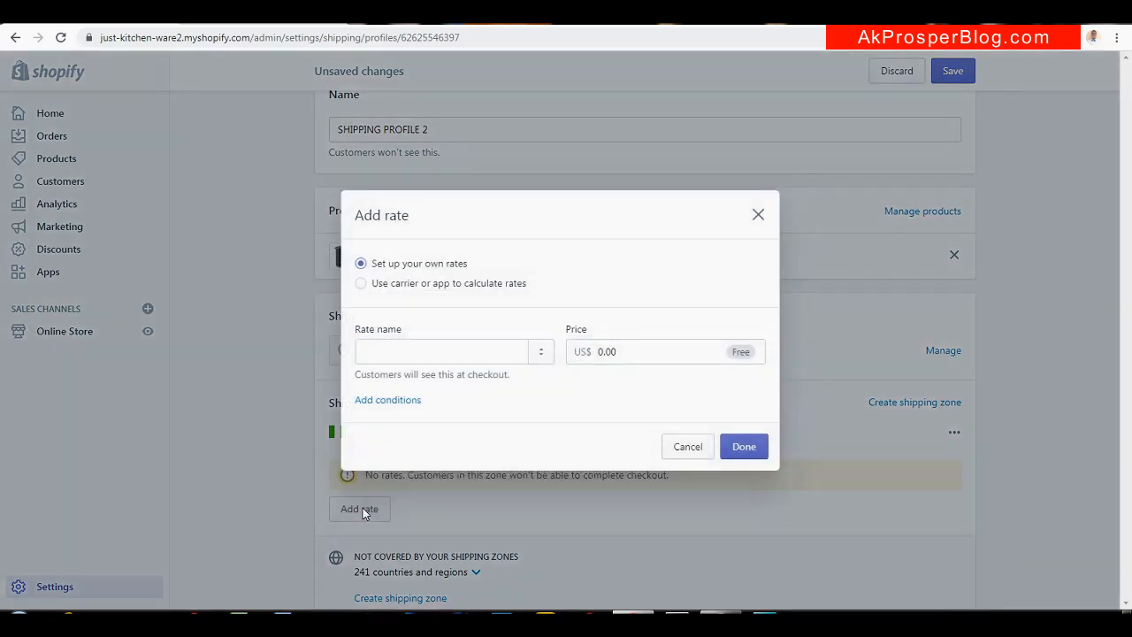
pyautogui.click(414, 350)
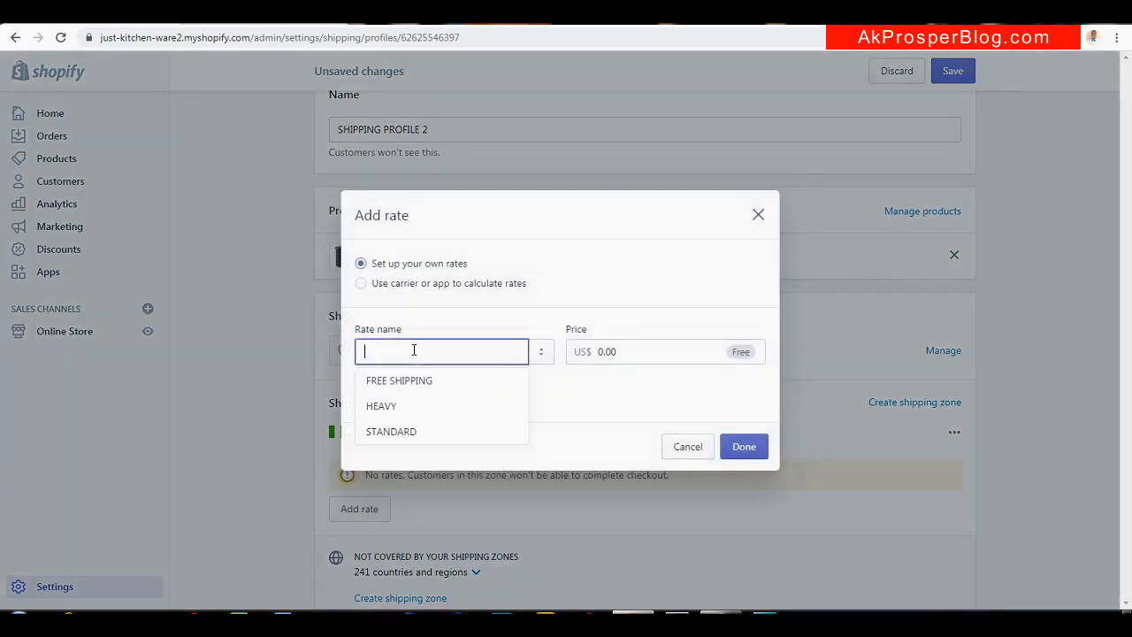
pyautogui.click(421, 381)
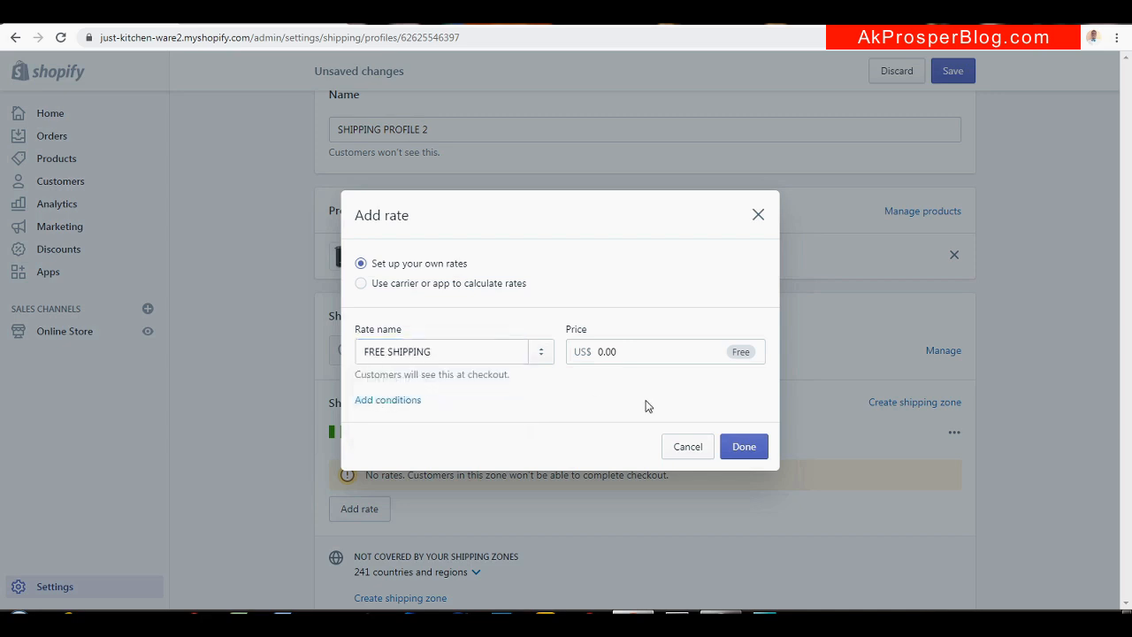
pyautogui.click(743, 445)
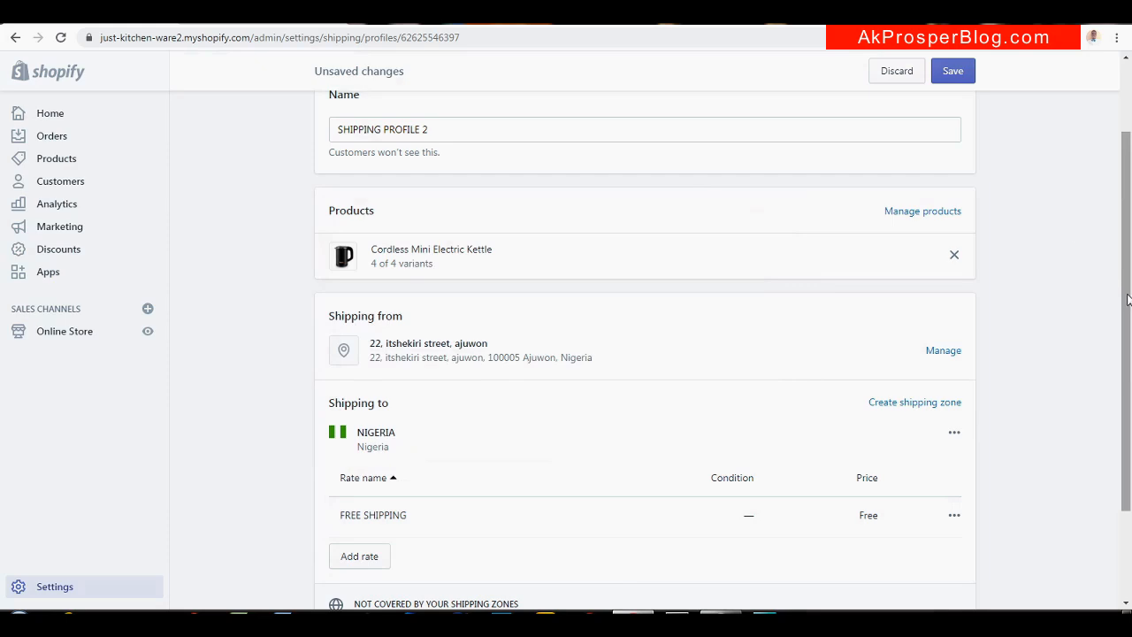
pyautogui.click(954, 72)
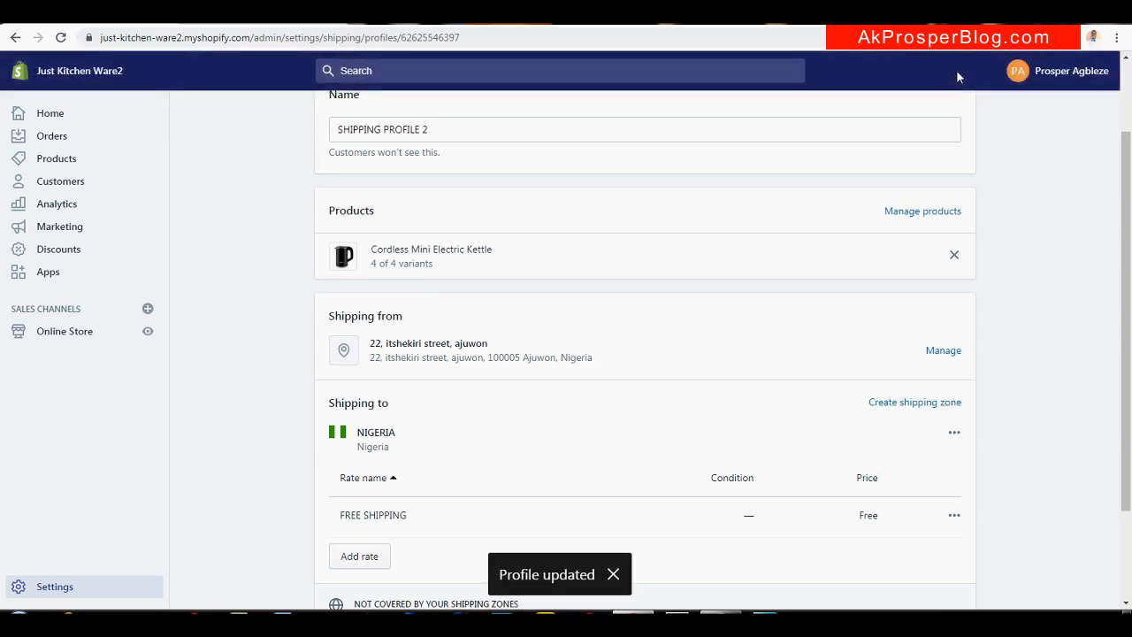
pyautogui.scroll(1, 1129, 275)
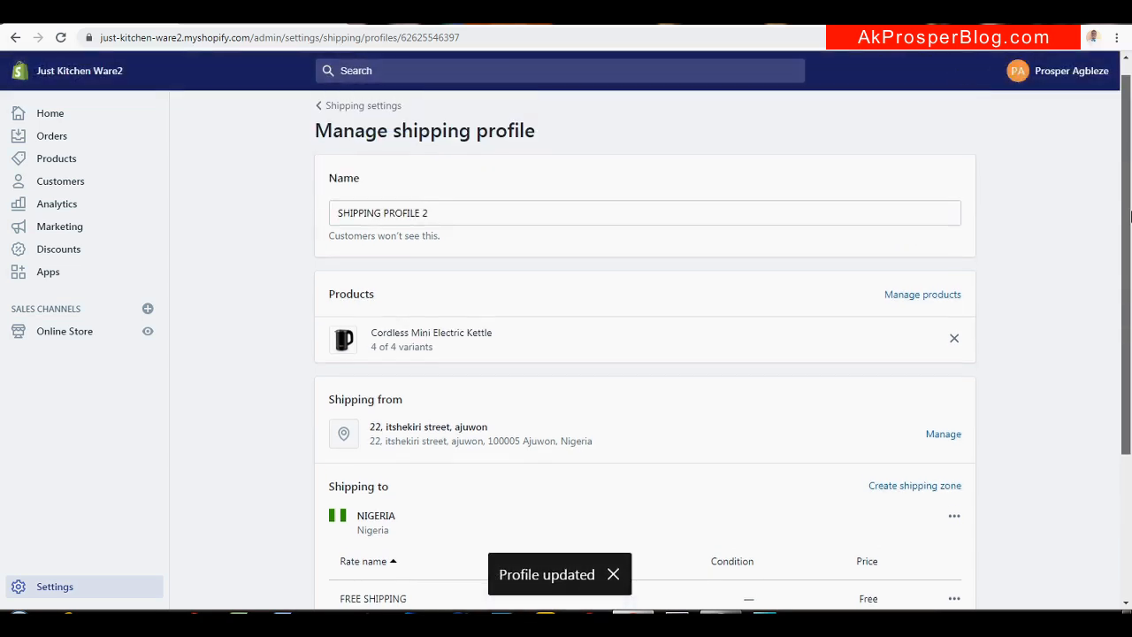
# Return to the Shipping and delivery overview and check SHIPPING PROFILE 2's 4 products and NIGERIA rates
pyautogui.click(363, 117)
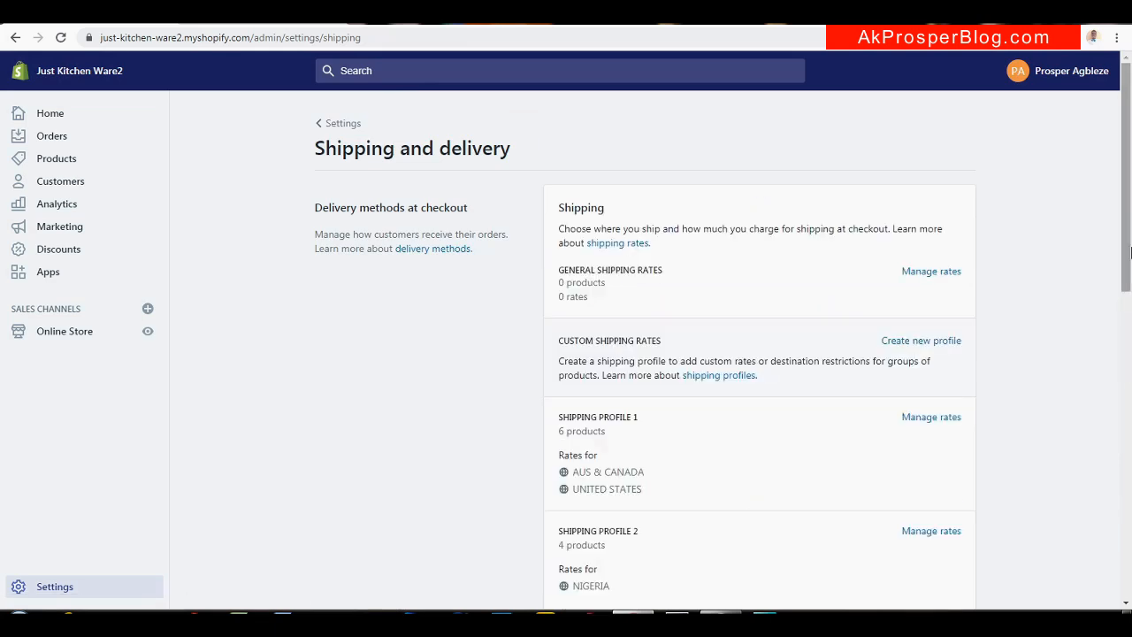
pyautogui.moveTo(1130, 220); pyautogui.dragTo(1129, 266)
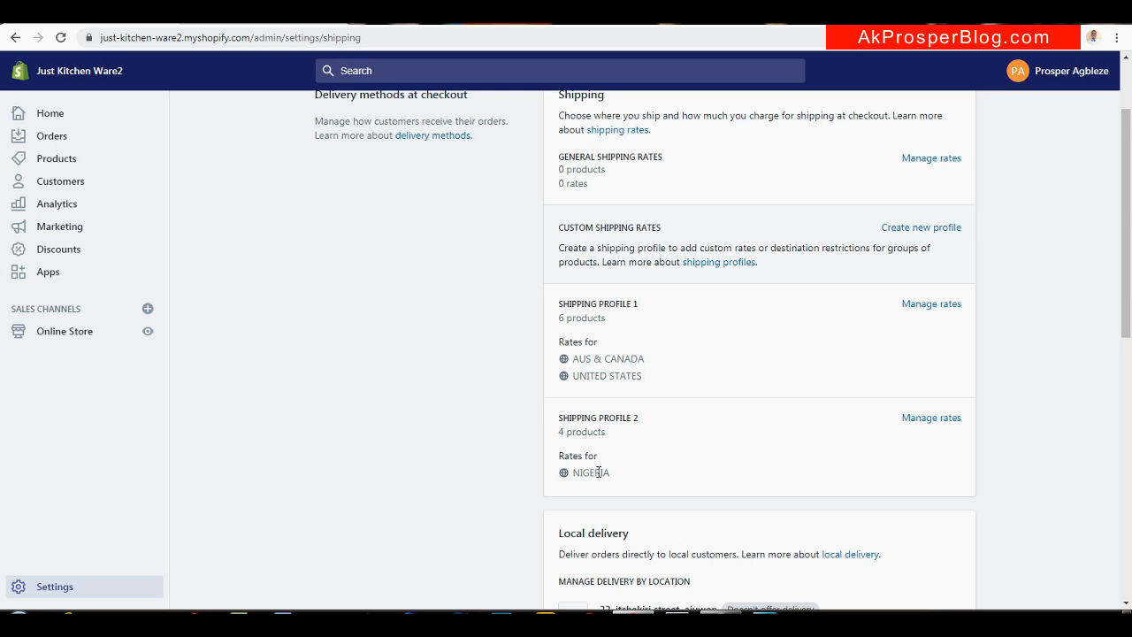
pyautogui.moveTo(1129, 197); pyautogui.dragTo(1129, 133)
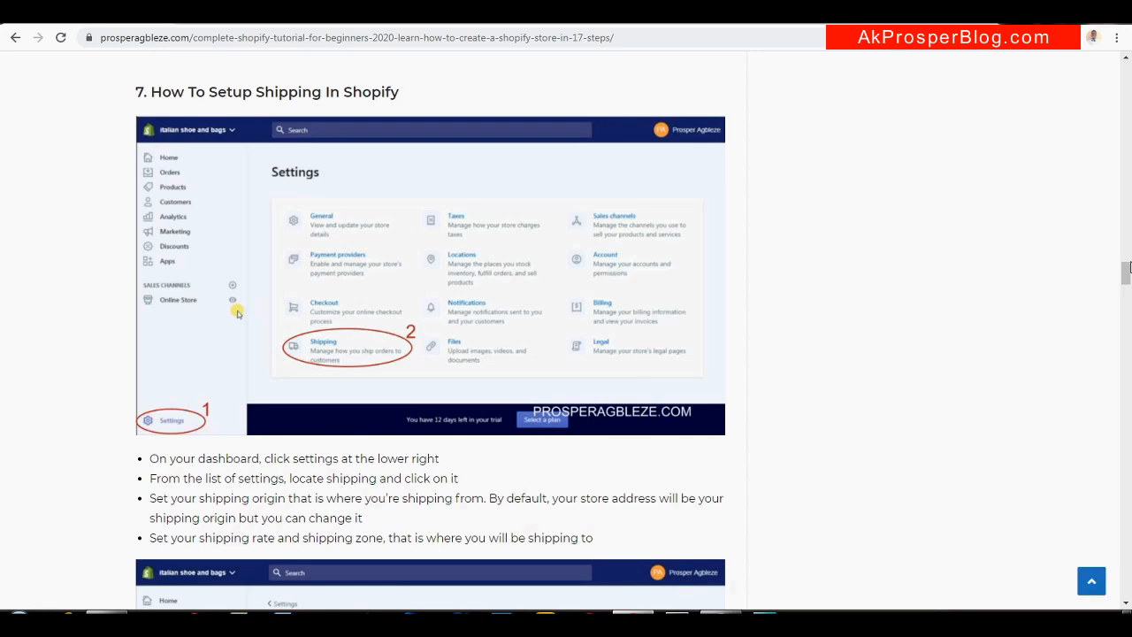
pyautogui.moveTo(1129, 267); pyautogui.dragTo(1128, 311)
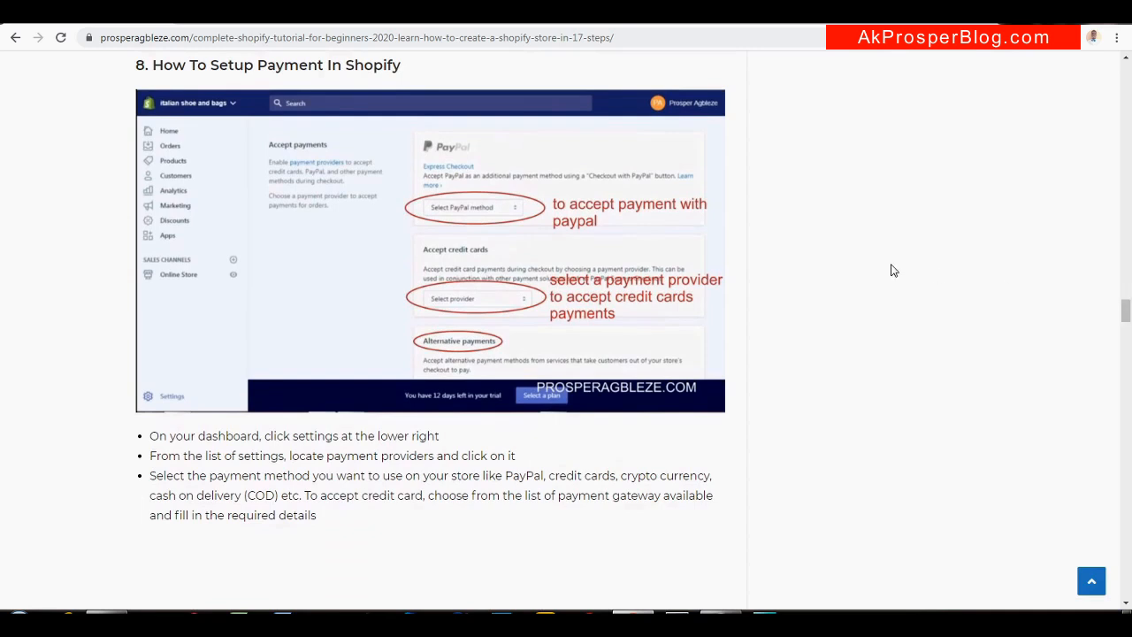
pyautogui.hotkey('ctrl', 'Tab')
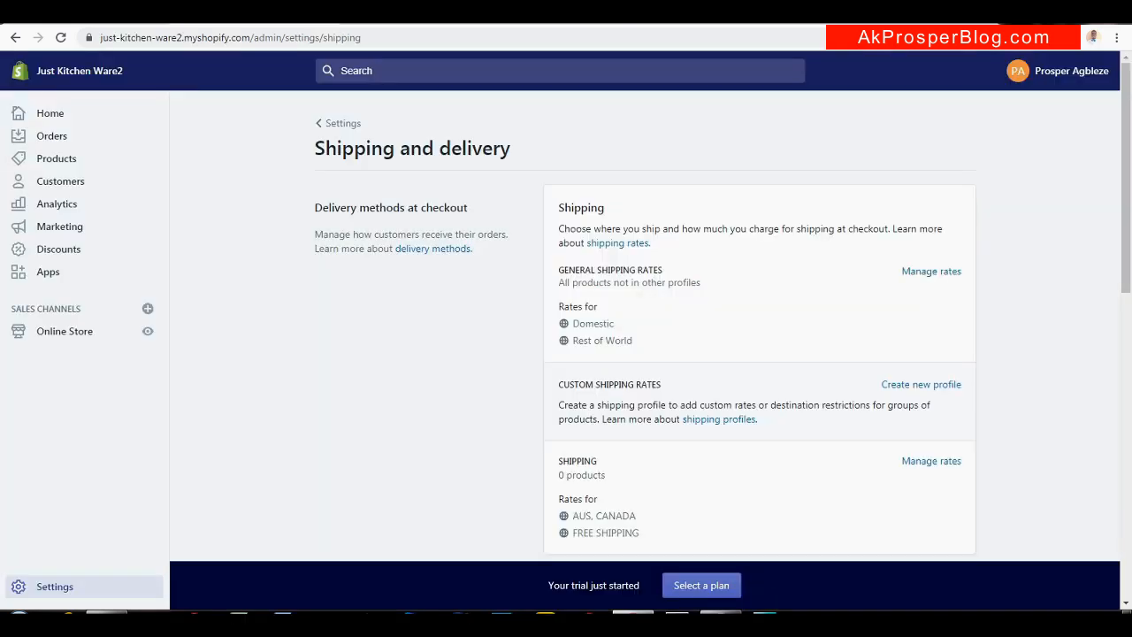
# From Settings > Payment providers, bring up the list of third-party payment providers
pyautogui.click(61, 588)
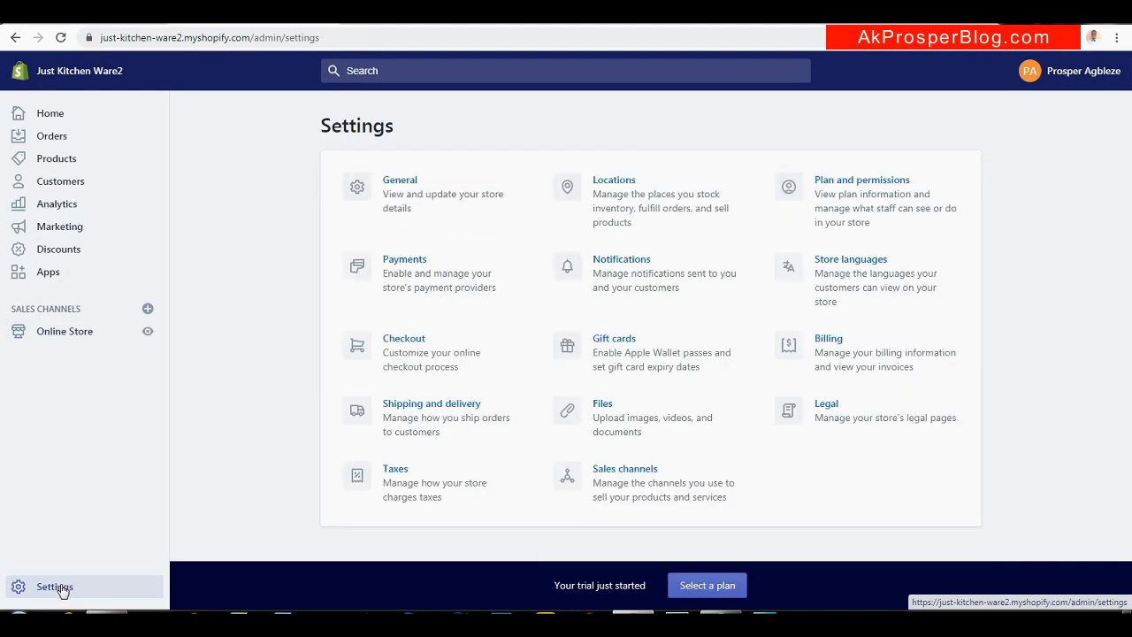
pyautogui.click(439, 299)
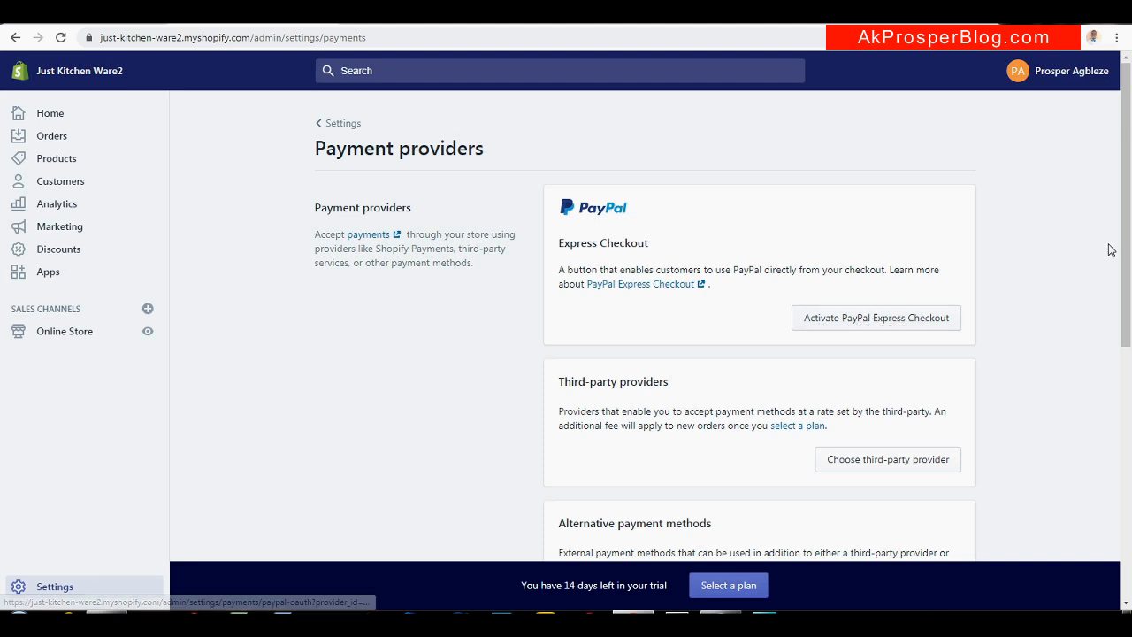
pyautogui.moveTo(1130, 221); pyautogui.dragTo(1125, 307)
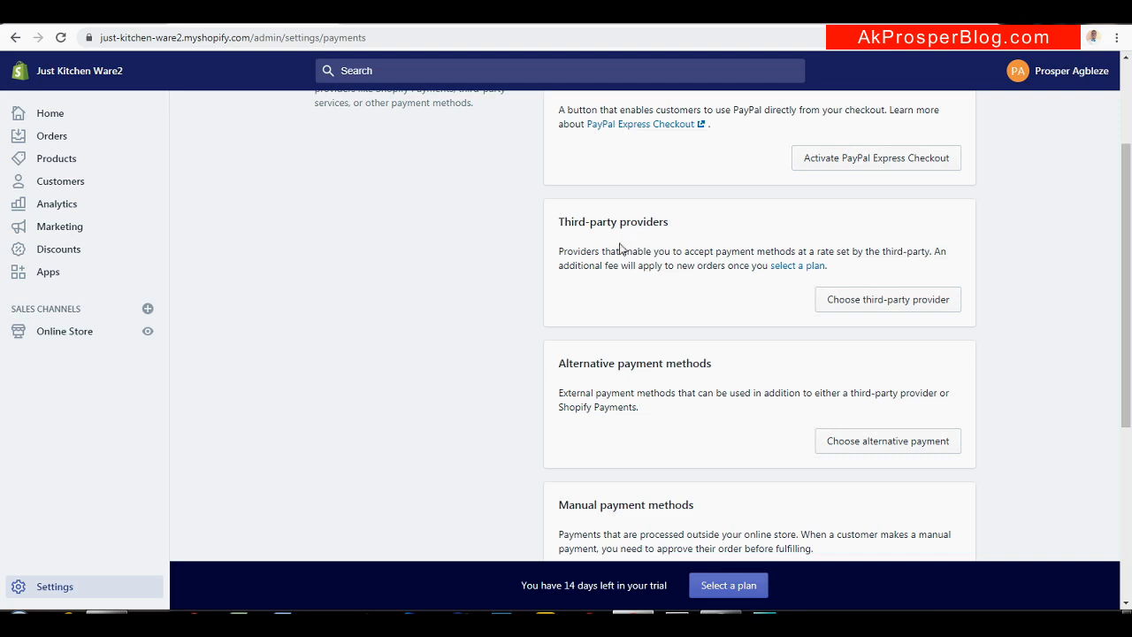
pyautogui.click(898, 301)
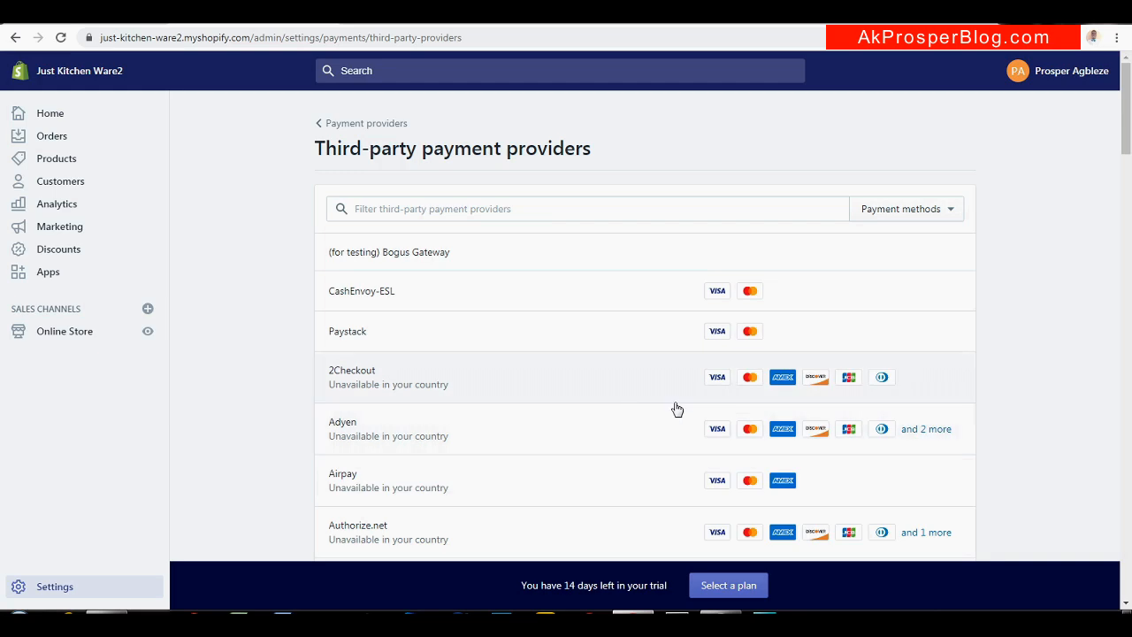
pyautogui.moveTo(1126, 142); pyautogui.dragTo(1110, 506)
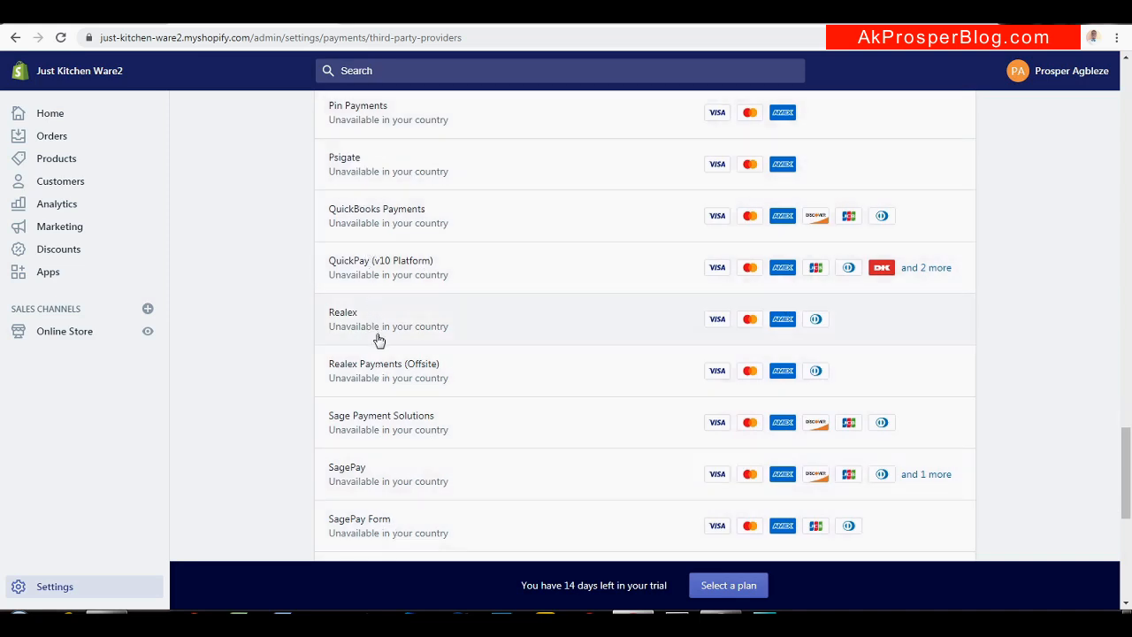
pyautogui.moveTo(1129, 447); pyautogui.dragTo(1129, 78)
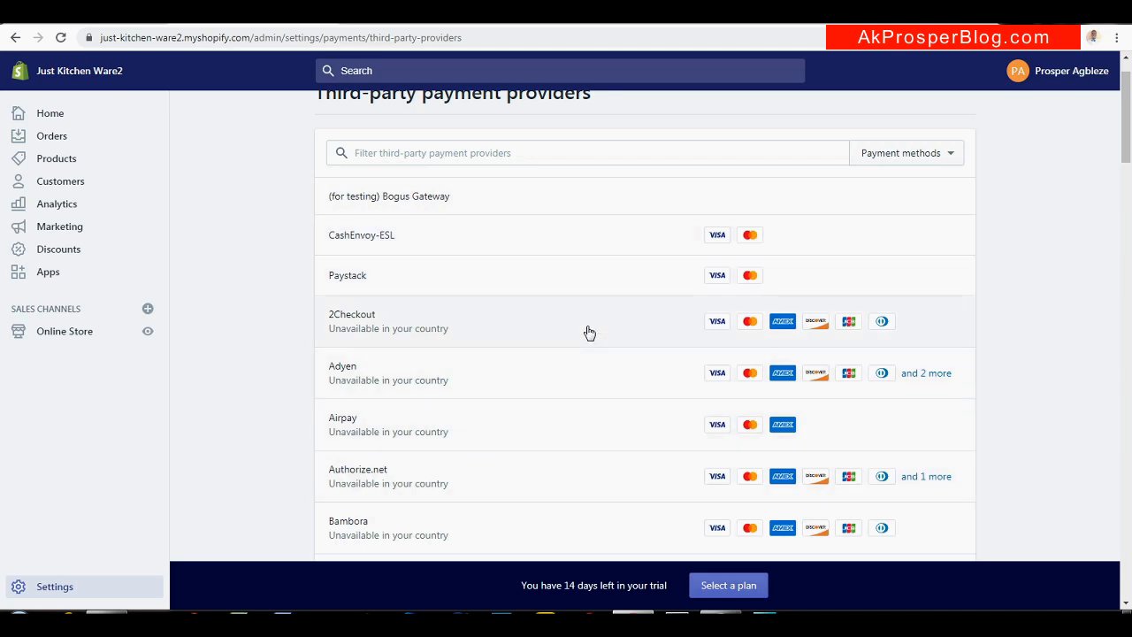
pyautogui.moveTo(1128, 139); pyautogui.dragTo(1129, 130)
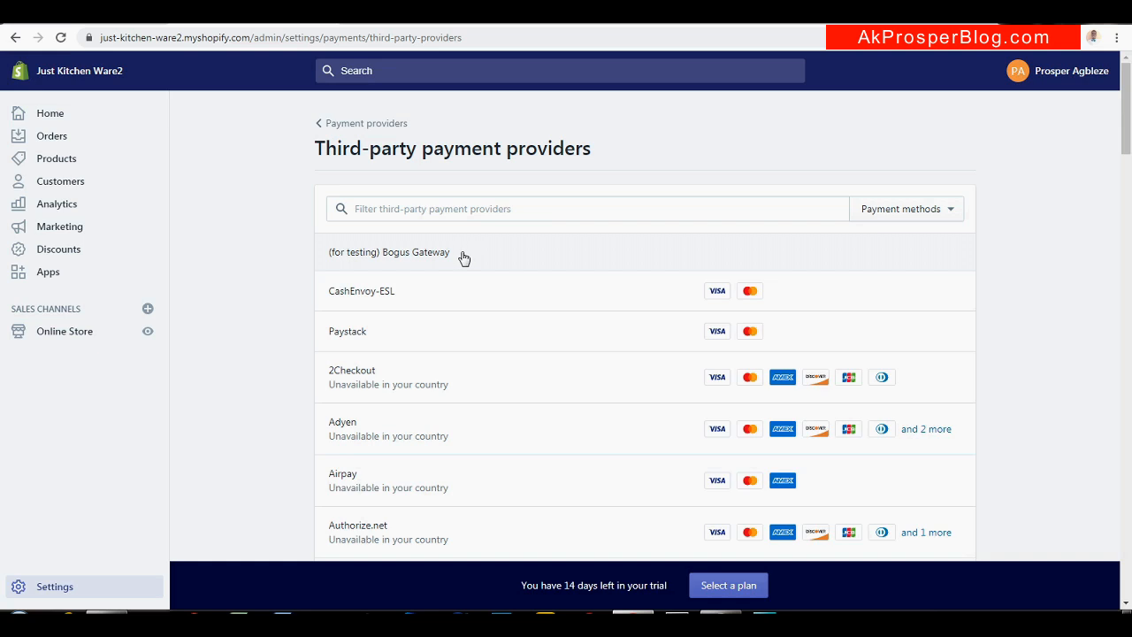
# Activate '(for testing) Bogus Gateway' as the payment provider and return to Payment providers
pyautogui.click(372, 260)
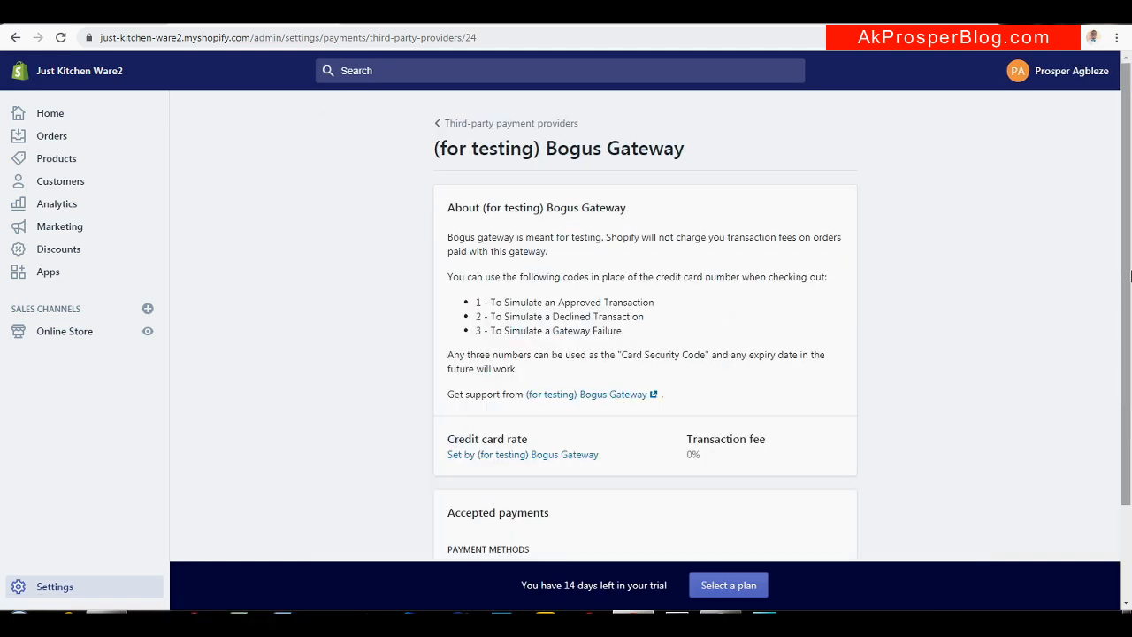
pyautogui.moveTo(1130, 276); pyautogui.dragTo(1116, 428)
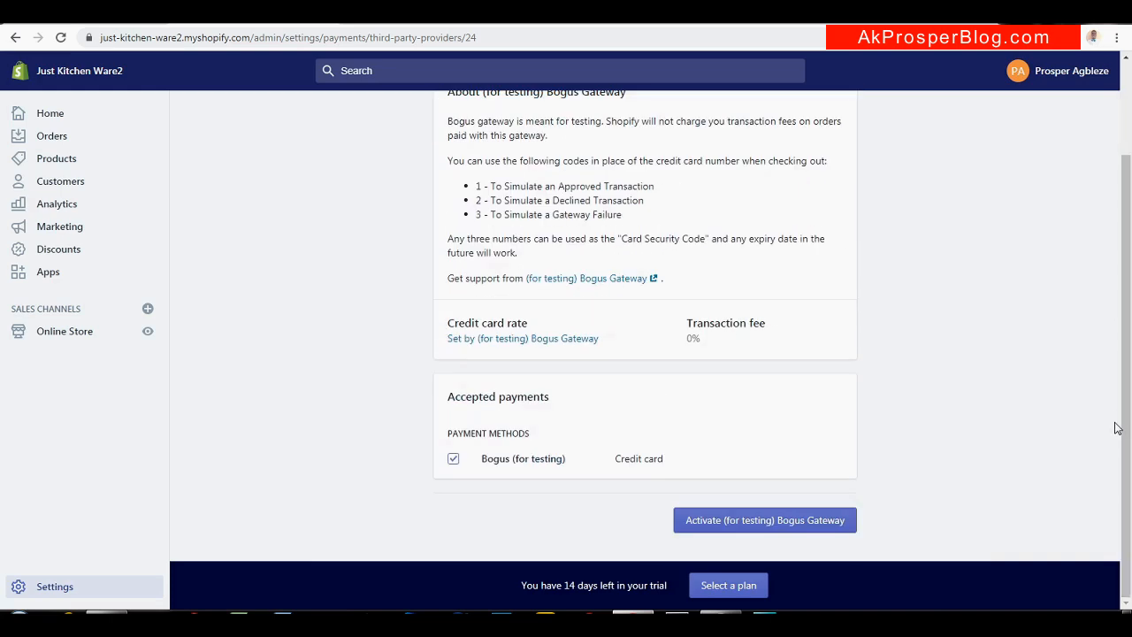
pyautogui.click(782, 522)
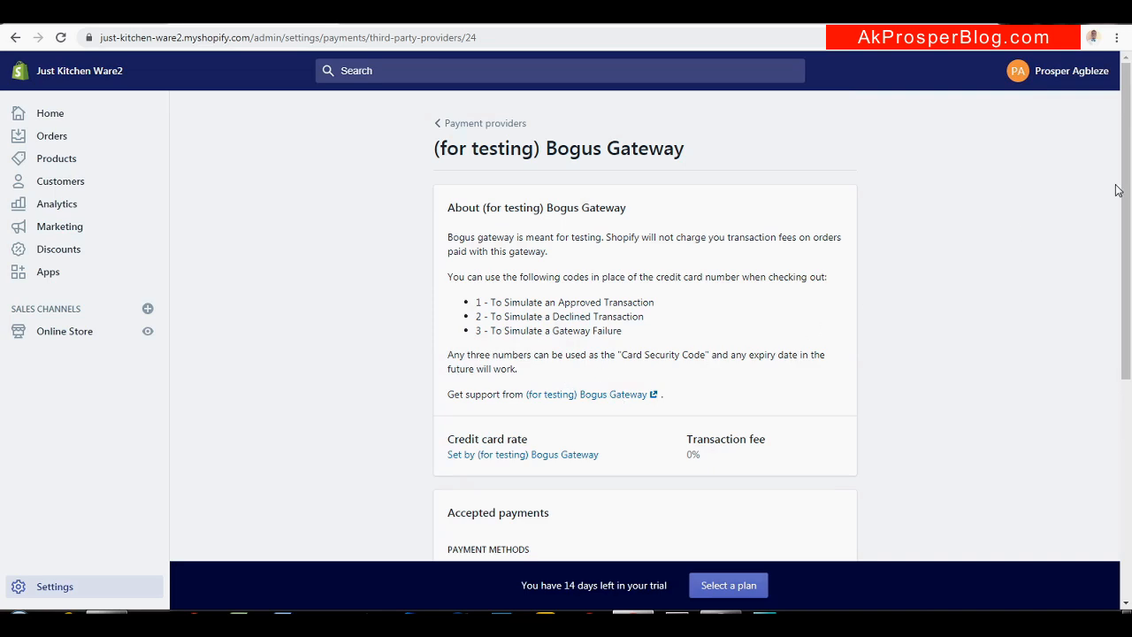
pyautogui.moveTo(1126, 189); pyautogui.dragTo(1109, 490)
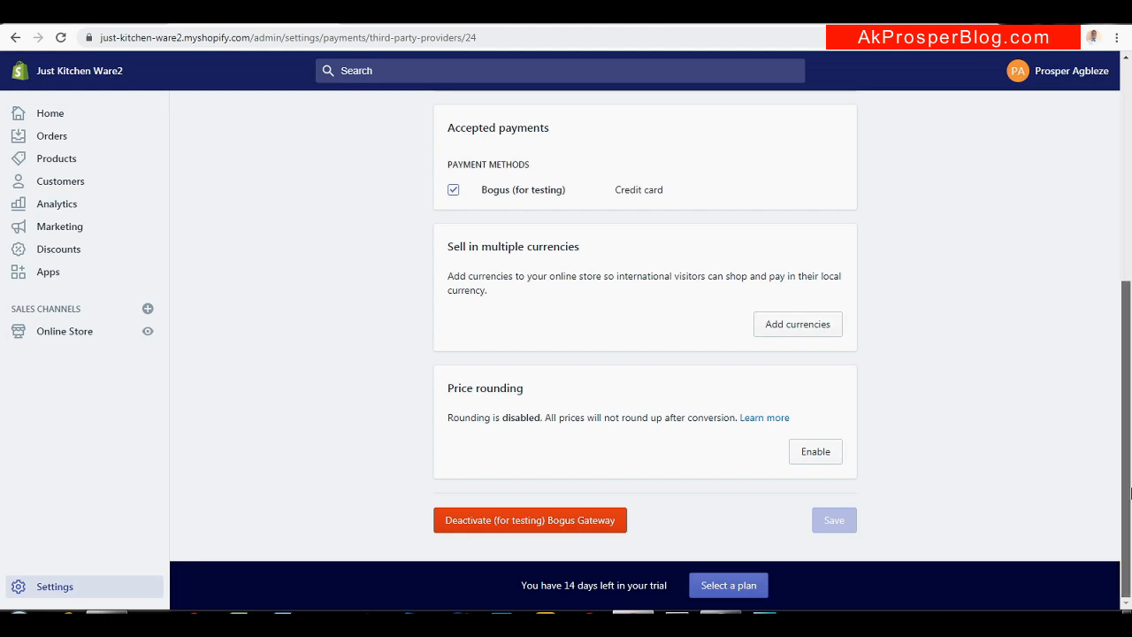
pyautogui.moveTo(1125, 496); pyautogui.dragTo(1125, 276)
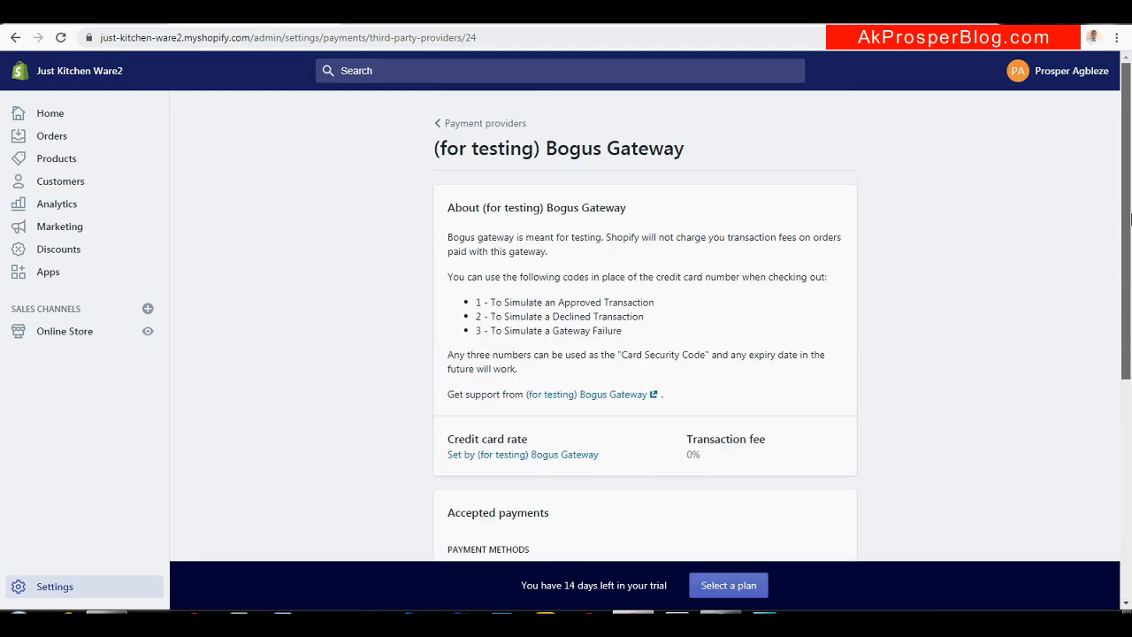
pyautogui.click(485, 125)
pyautogui.moveTo(1127, 179); pyautogui.dragTo(1112, 369)
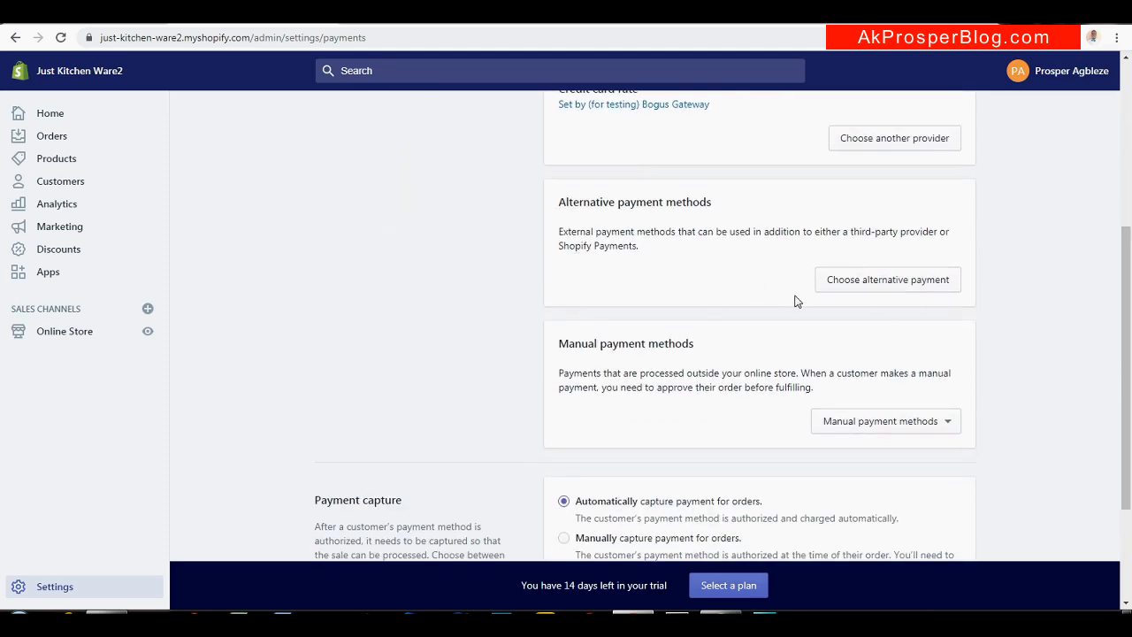
# Browse the alternative payment and other third-party provider lists, returning to Payment providers each time
pyautogui.click(895, 285)
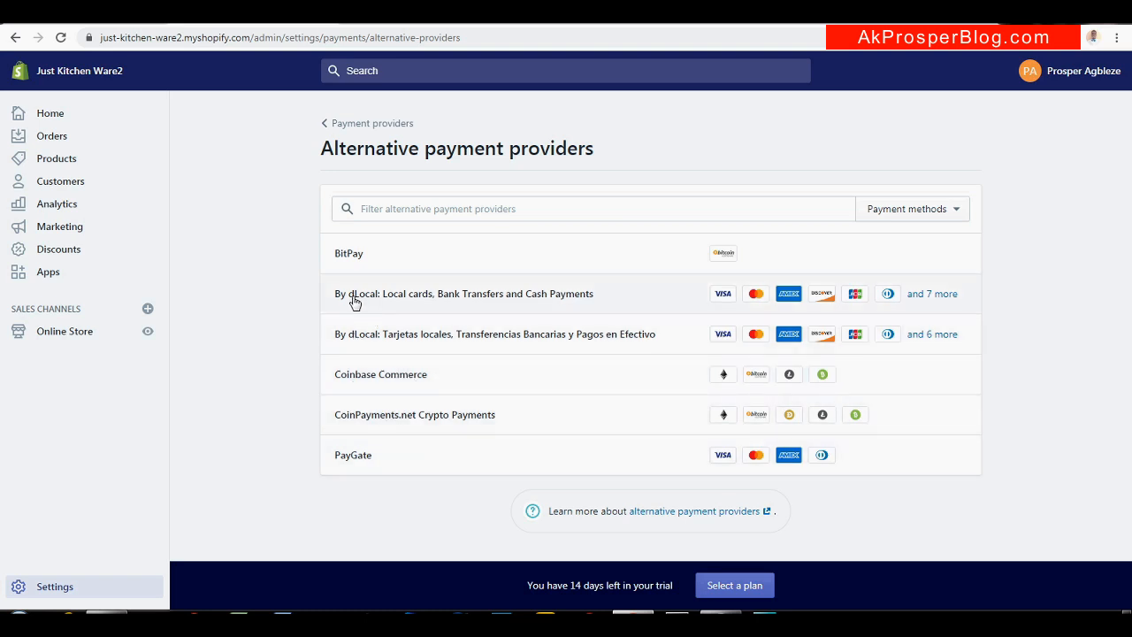
pyautogui.click(341, 125)
pyautogui.scroll(-3, 765, 301)
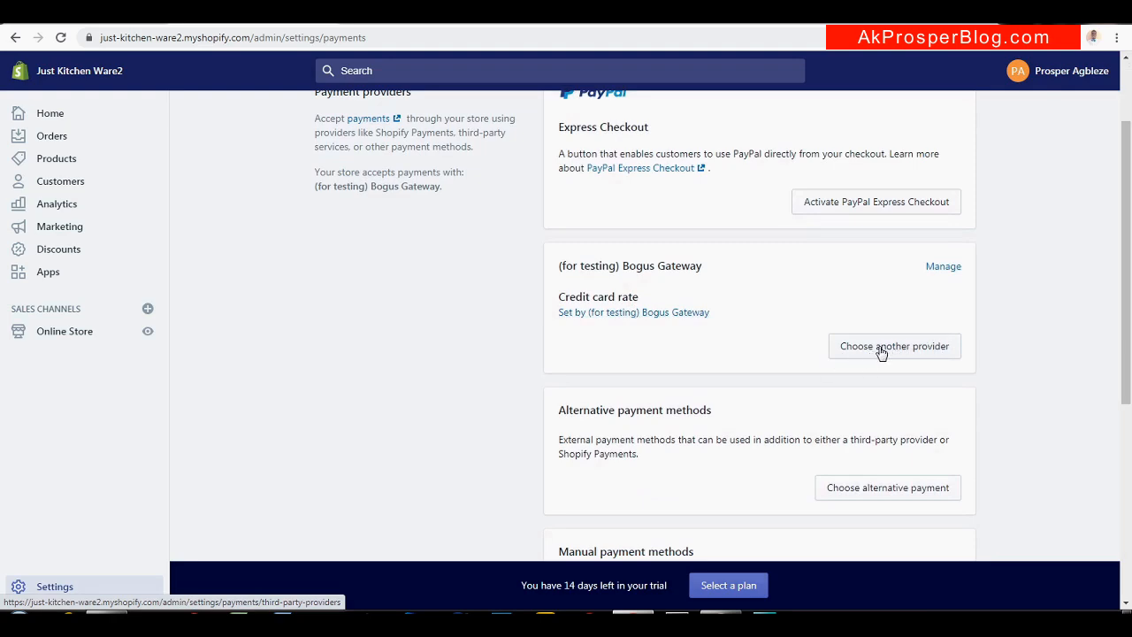
pyautogui.click(884, 350)
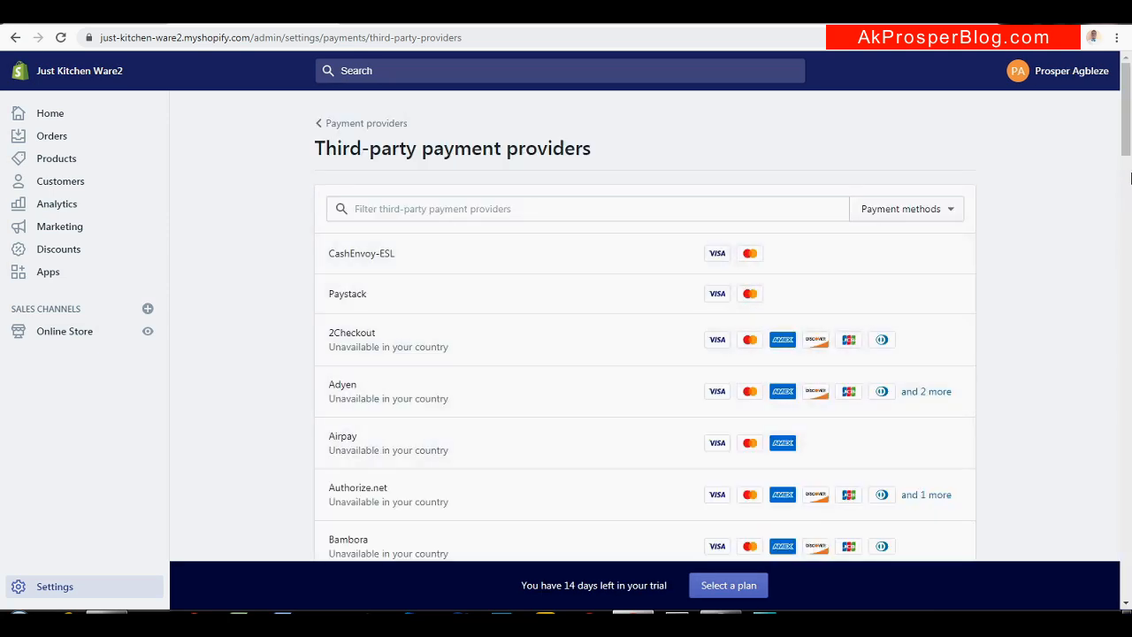
pyautogui.moveTo(1126, 135)
pyautogui.mouseDown()
pyautogui.moveTo(1123, 283)
pyautogui.moveTo(1107, 343)
pyautogui.moveTo(1127, 120)
pyautogui.mouseUp()
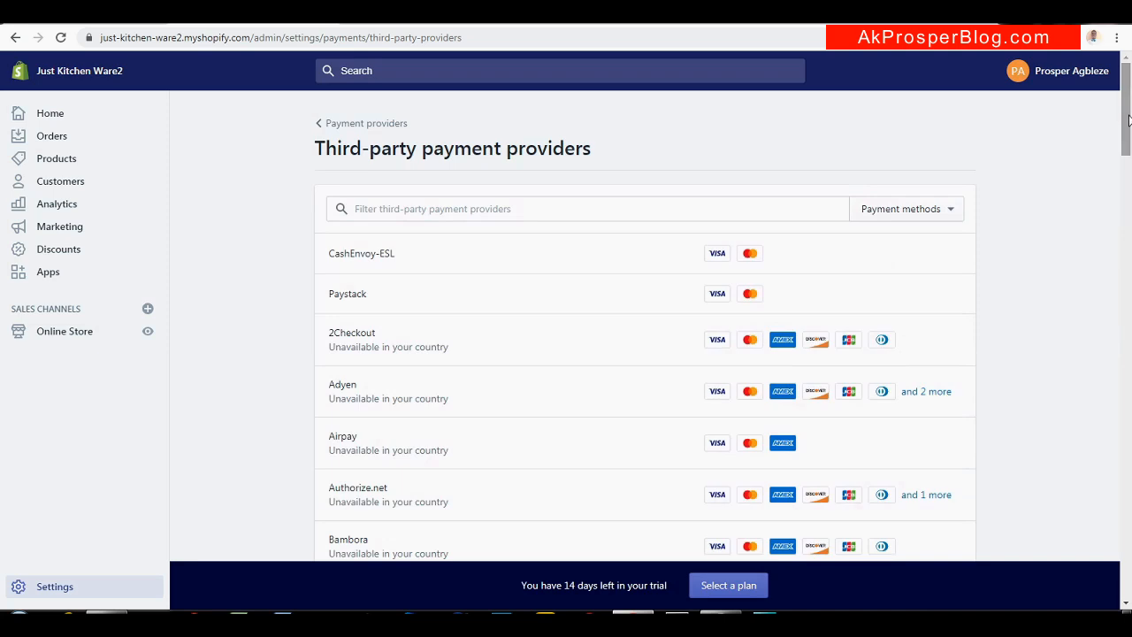
pyautogui.click(347, 123)
# Expand and close the manual payment methods list, then switch to the tutorial blog
pyautogui.moveTo(1127, 220); pyautogui.dragTo(1106, 457)
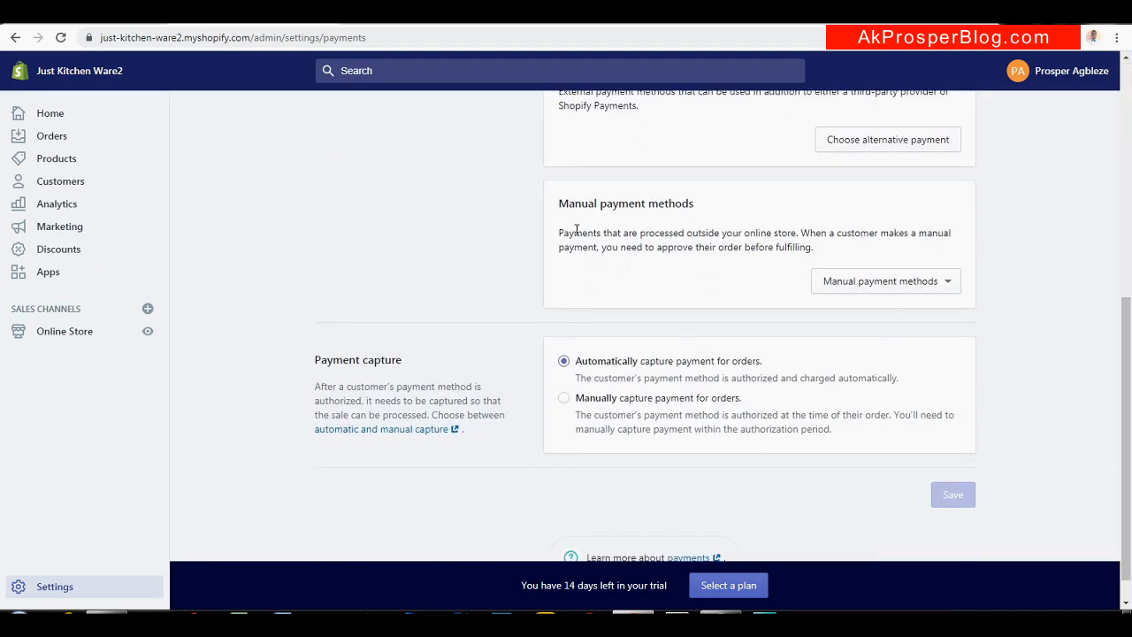
pyautogui.click(909, 286)
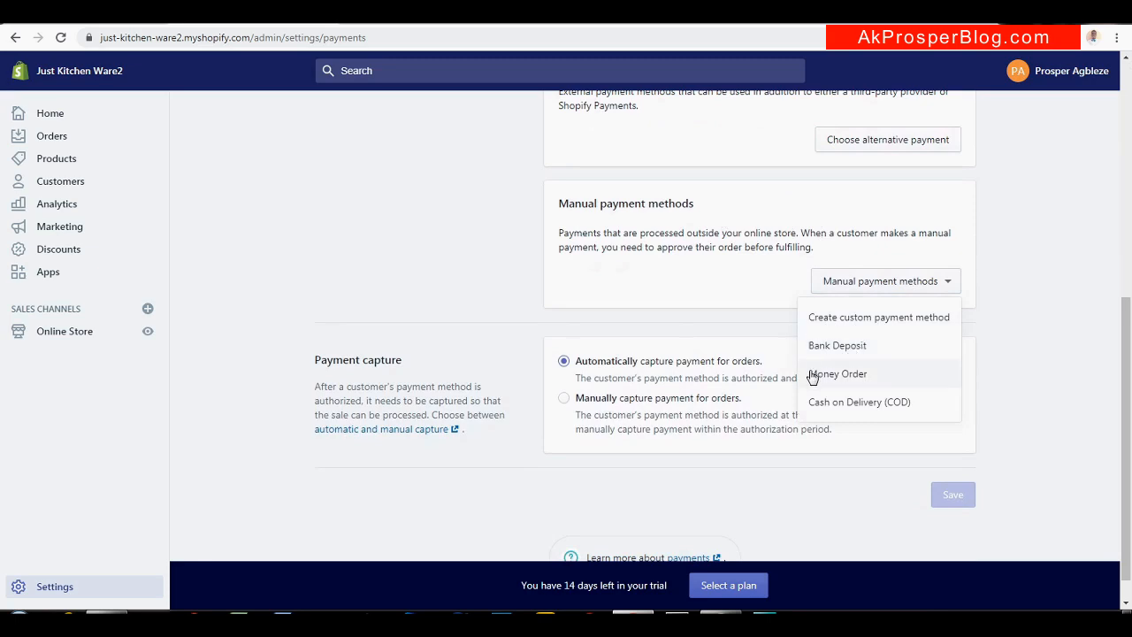
pyautogui.click(951, 288)
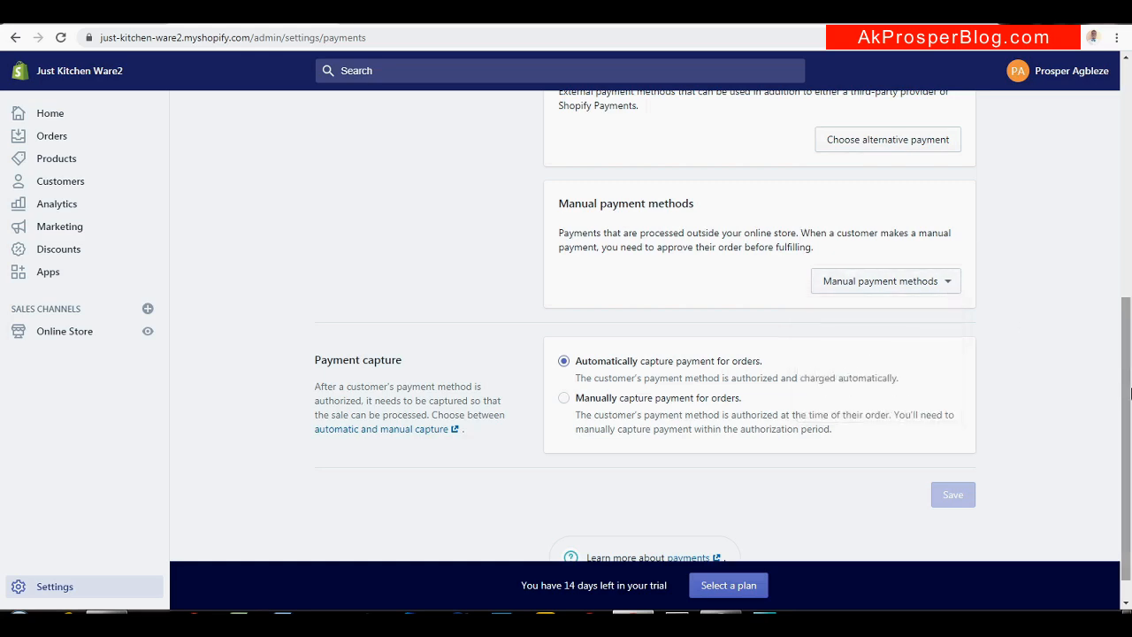
pyautogui.moveTo(1130, 393); pyautogui.dragTo(1130, 153)
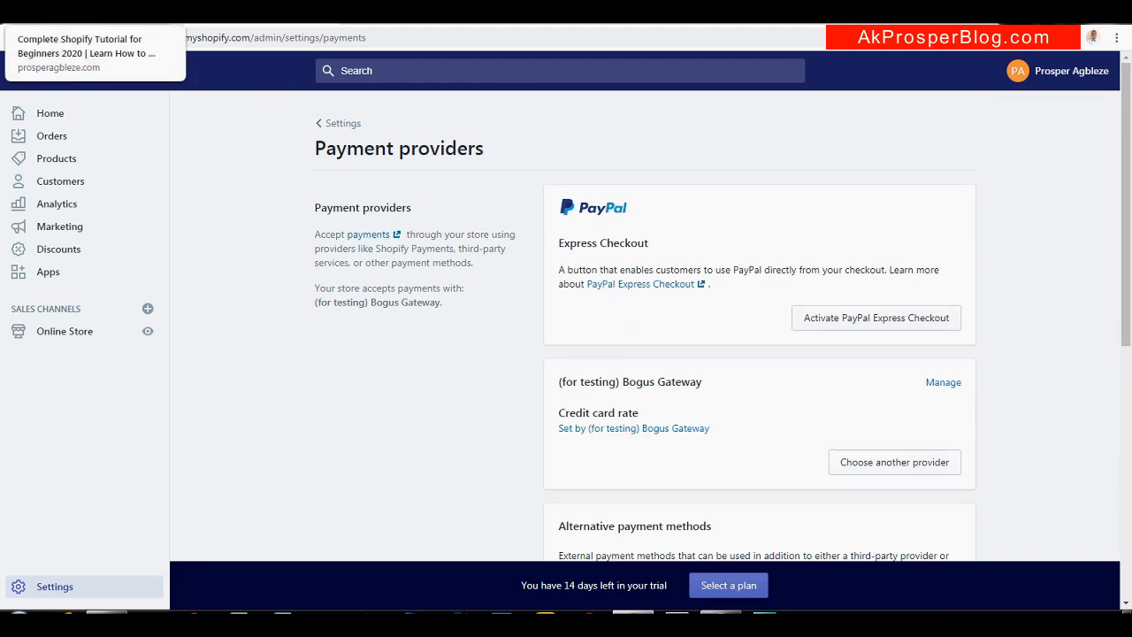
pyautogui.click(88, 12)
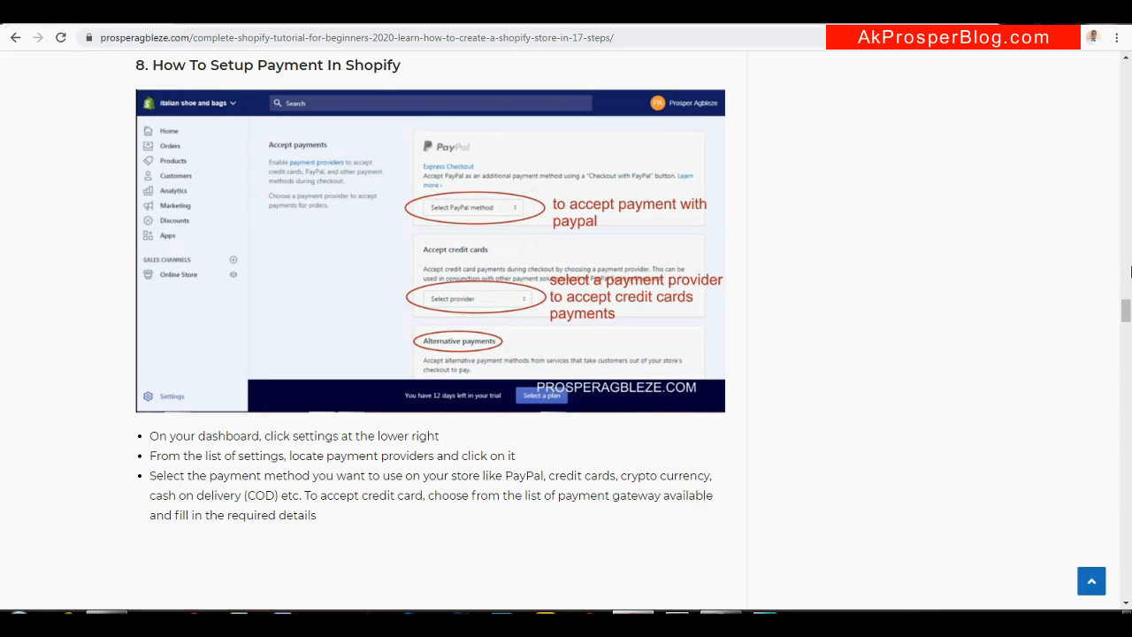
# Read the blog's section 9 on checkout page setup, then return to the Shopify admin
pyautogui.moveTo(1127, 312); pyautogui.dragTo(1128, 331)
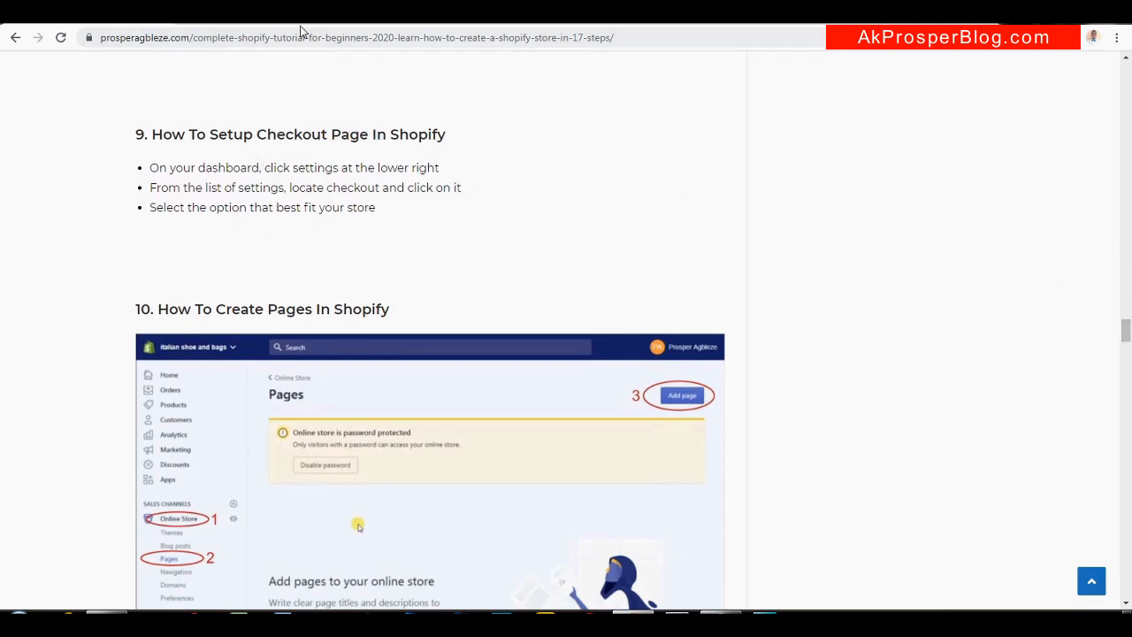
pyautogui.click(269, 19)
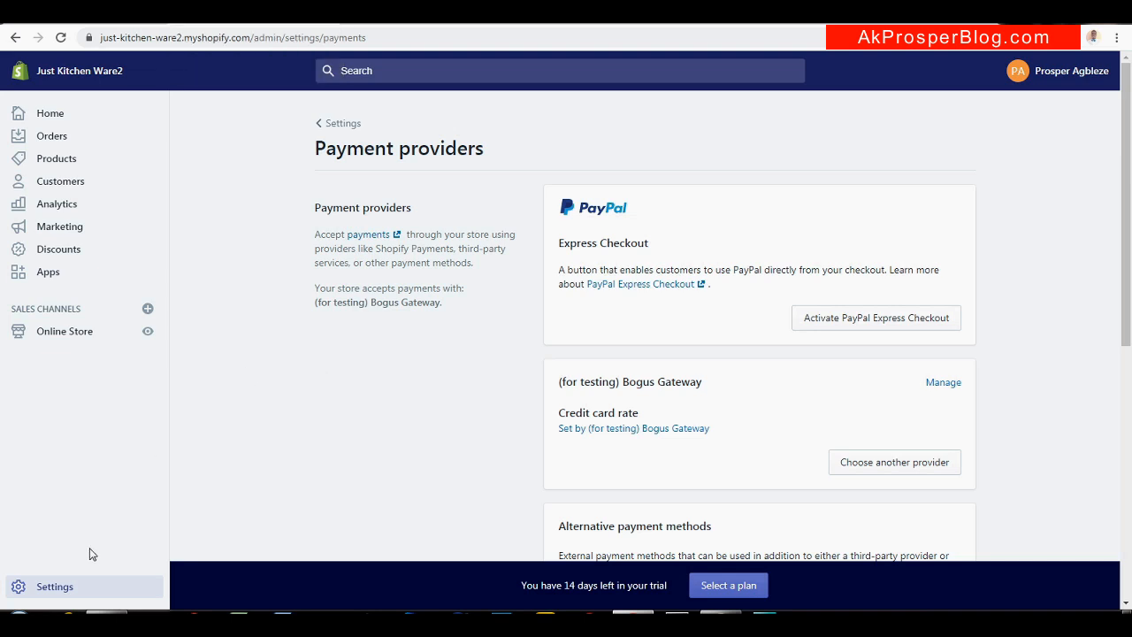
# Open the Checkout page from the store's Settings overview
pyautogui.click(55, 586)
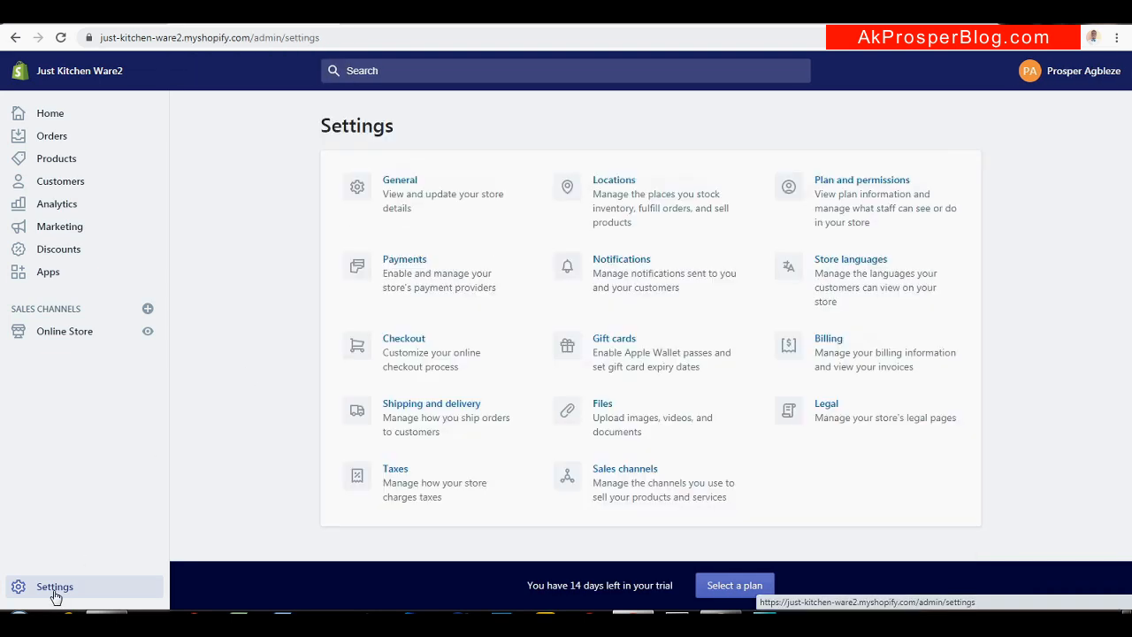
pyautogui.click(429, 367)
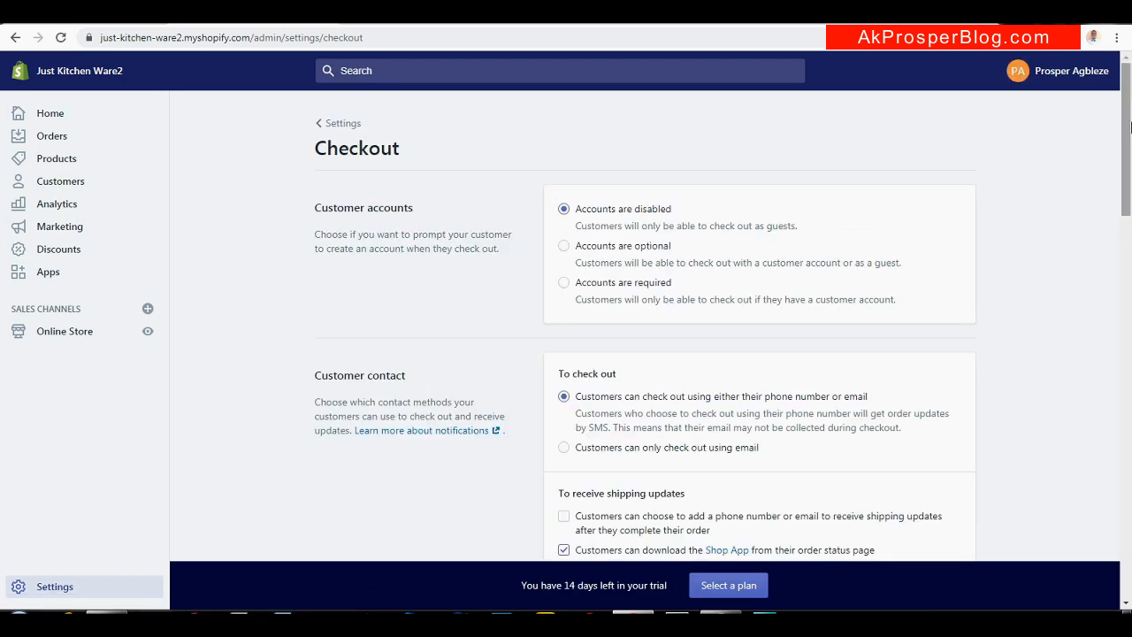
pyautogui.moveTo(1130, 129); pyautogui.dragTo(1130, 135)
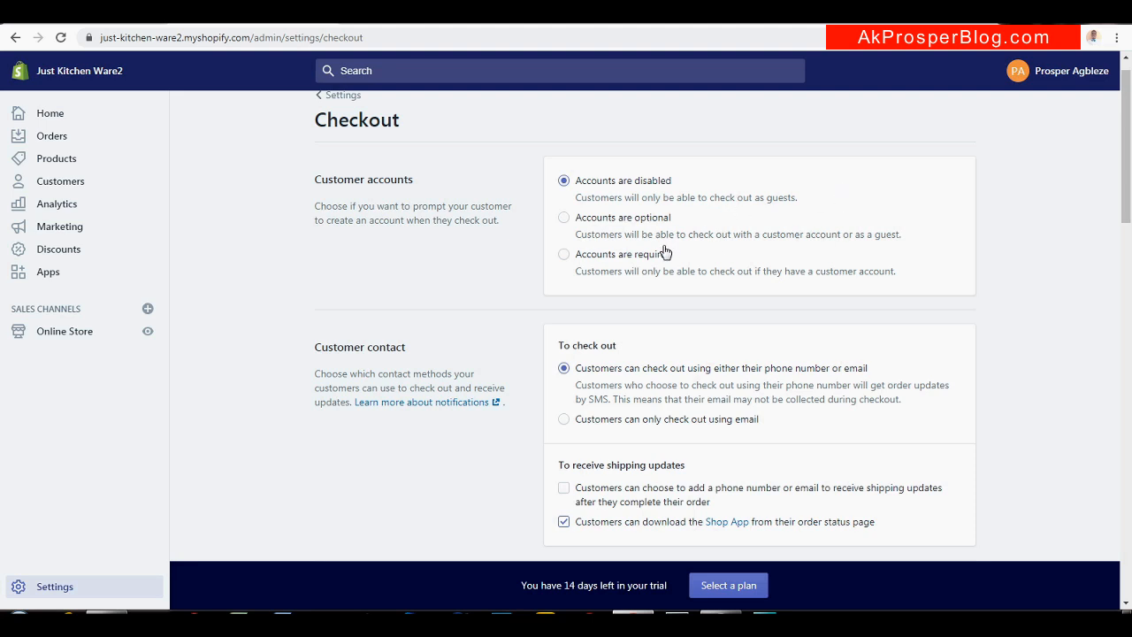
# Set accounts optional, require first and last name, make company name optional, and save
pyautogui.click(564, 219)
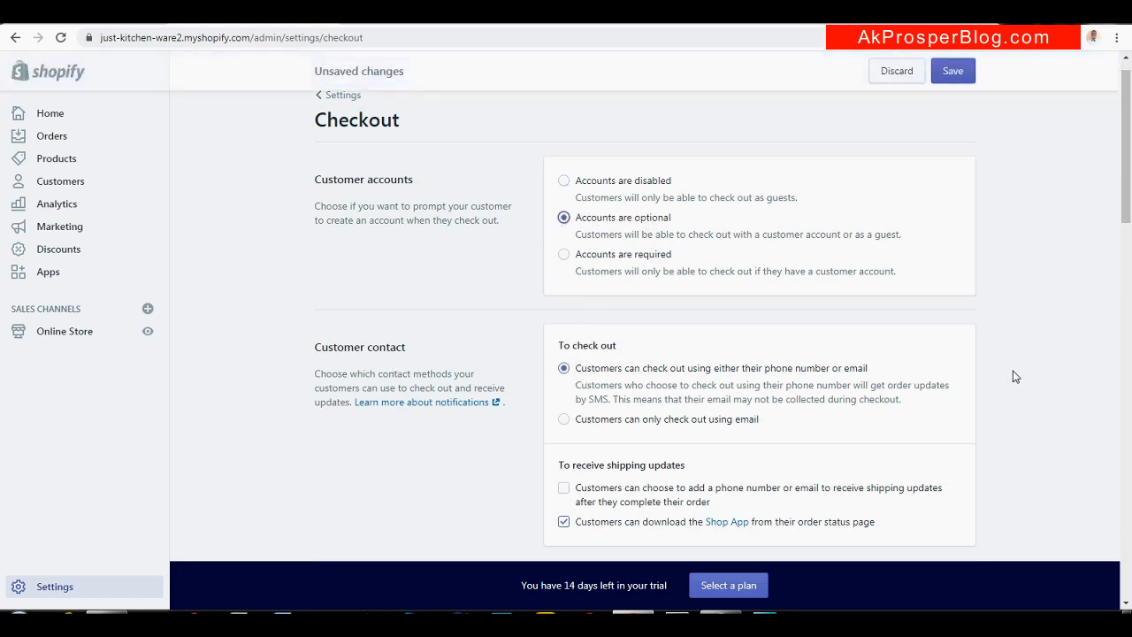
pyautogui.scroll(-2, 889, 253)
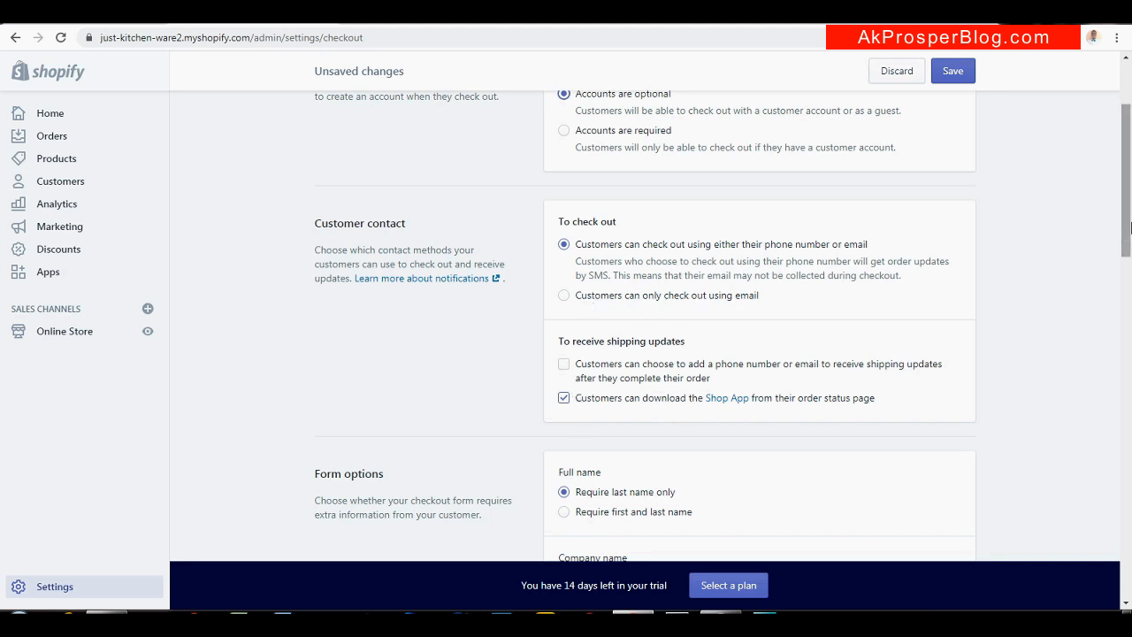
pyautogui.moveTo(1129, 228); pyautogui.dragTo(1128, 320)
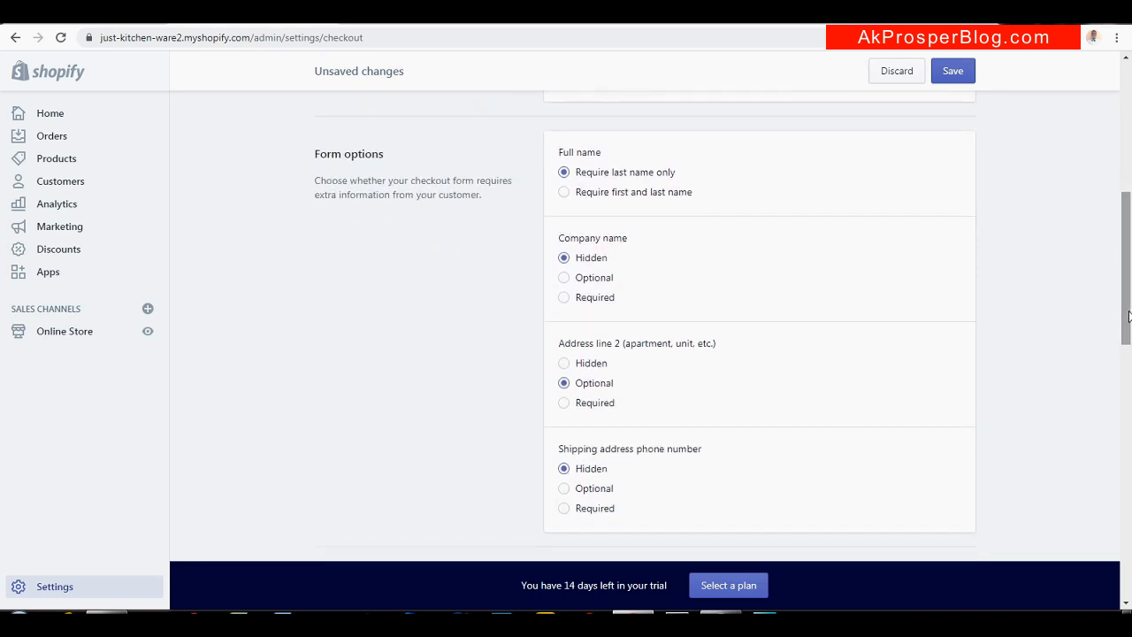
pyautogui.click(565, 195)
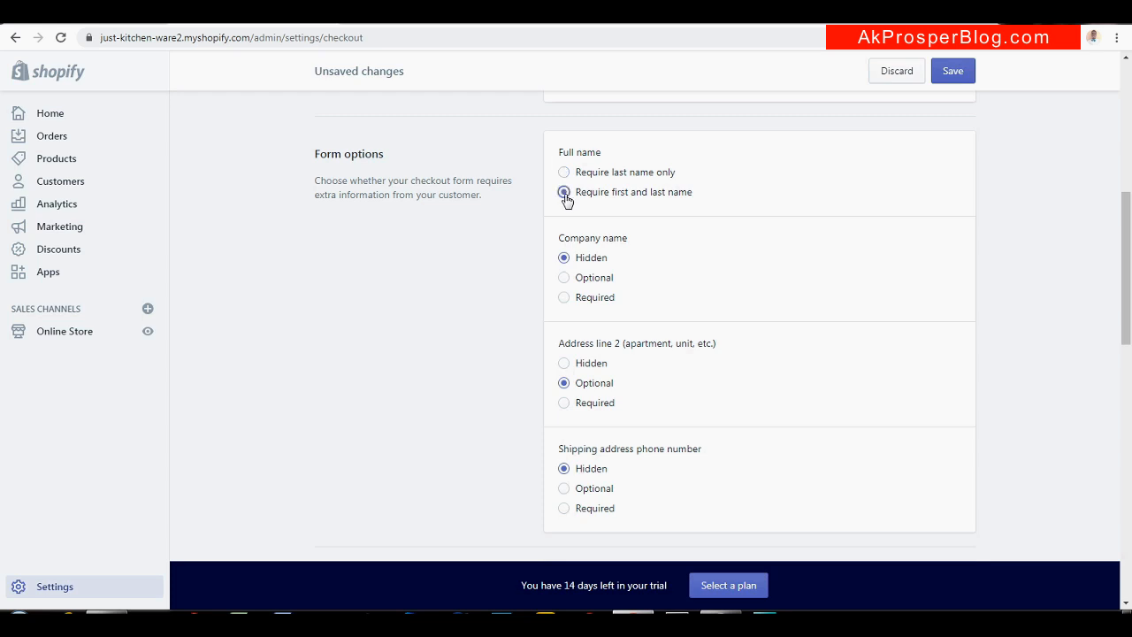
pyautogui.click(565, 280)
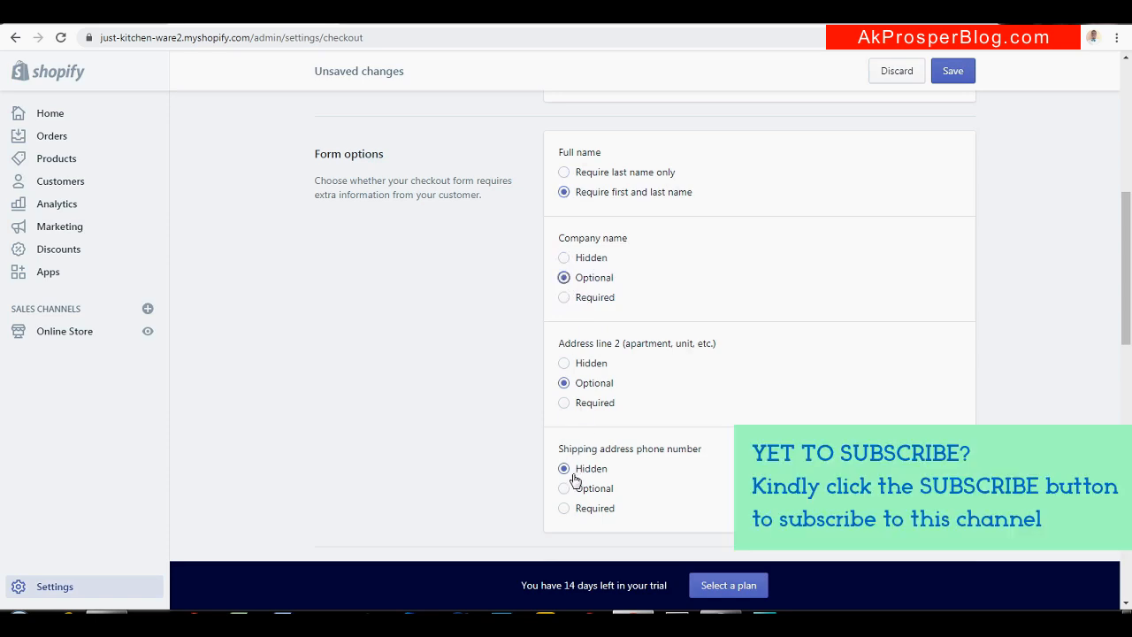
pyautogui.moveTo(1129, 265); pyautogui.dragTo(1118, 615)
pyautogui.moveTo(1119, 504); pyautogui.dragTo(1120, 275)
pyautogui.click(954, 72)
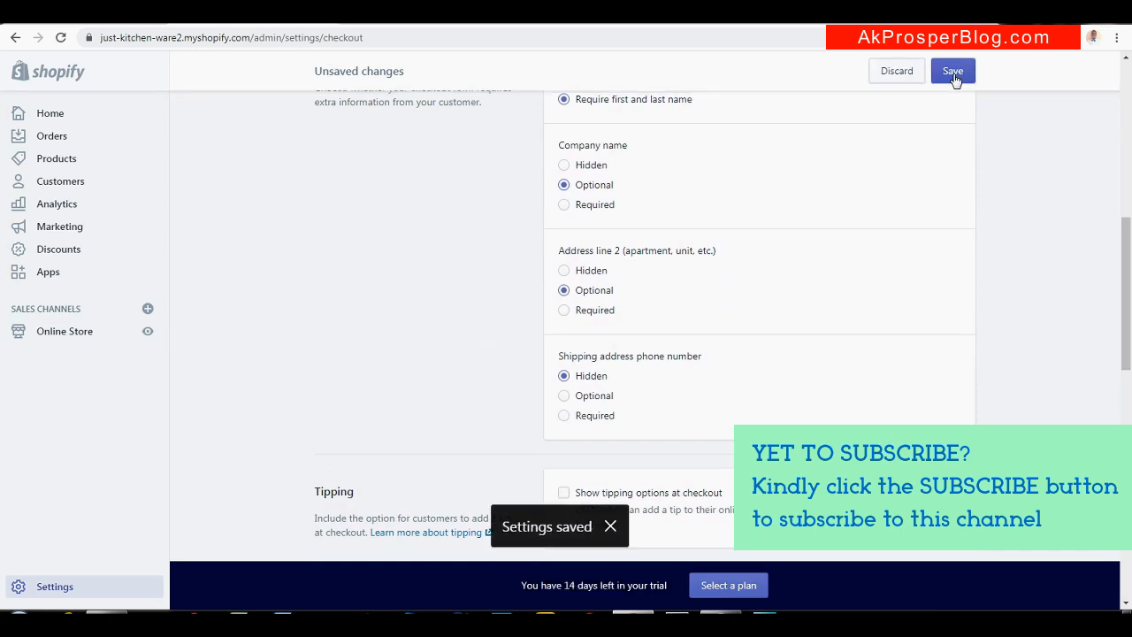
# Set the shipping address phone number to Required in checkout form options and save
pyautogui.moveTo(1129, 261); pyautogui.dragTo(1129, 91)
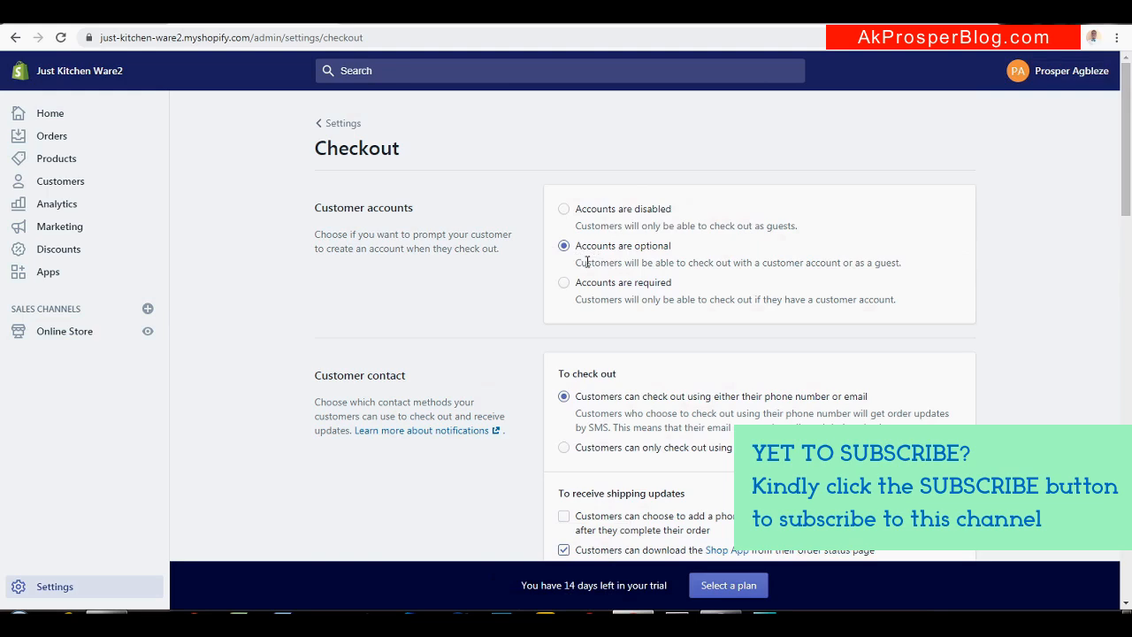
pyautogui.moveTo(1130, 173); pyautogui.dragTo(1128, 292)
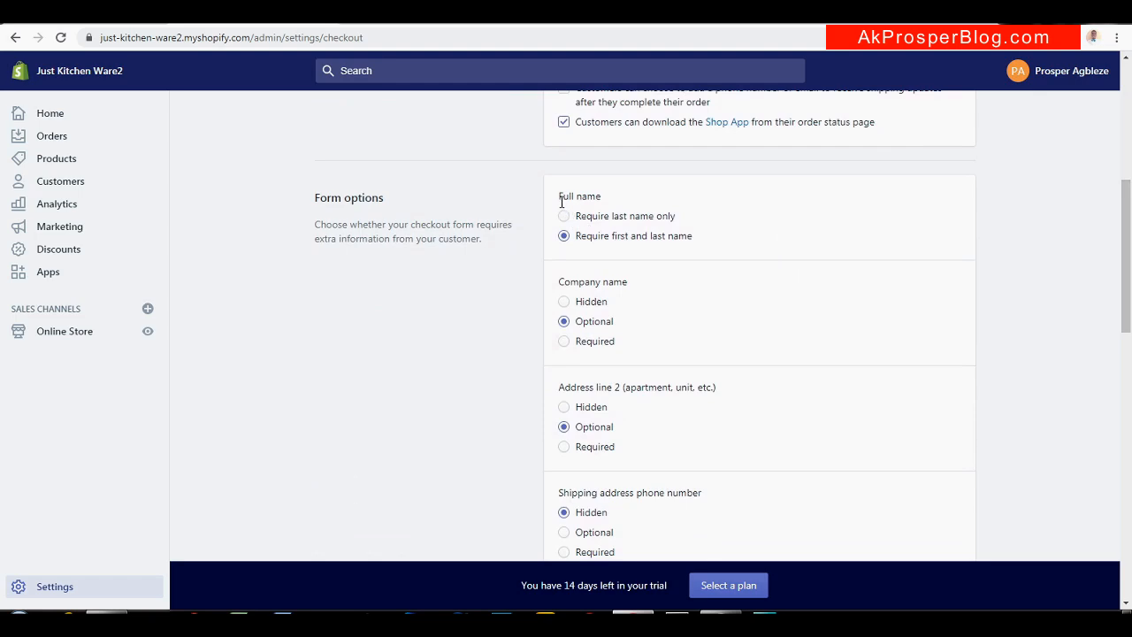
pyautogui.moveTo(1130, 232); pyautogui.dragTo(1128, 280)
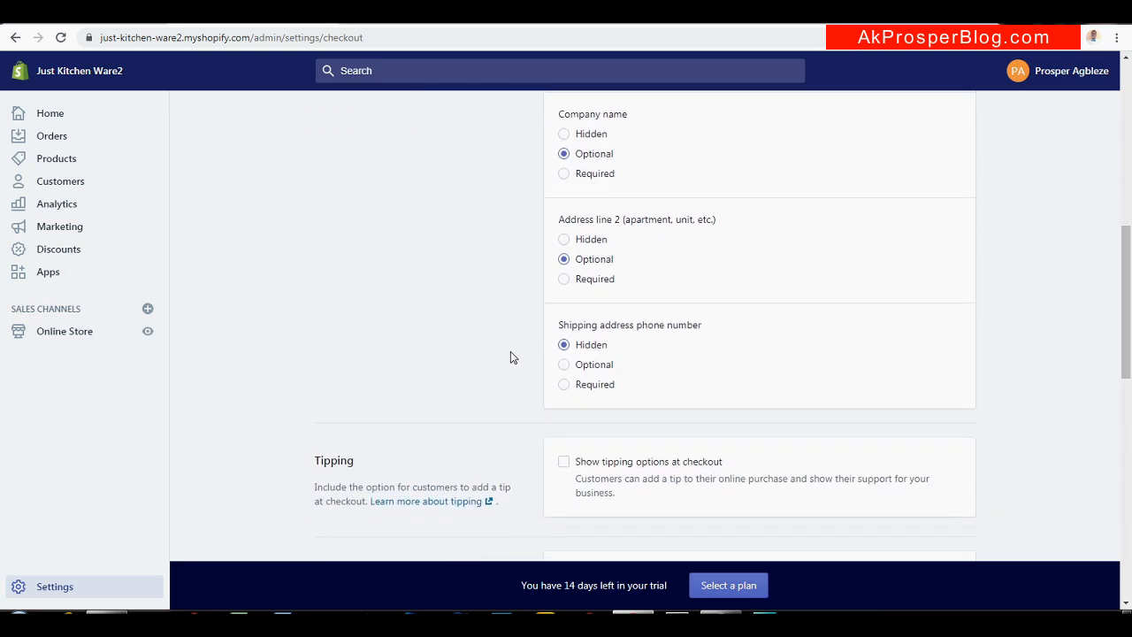
pyautogui.click(565, 389)
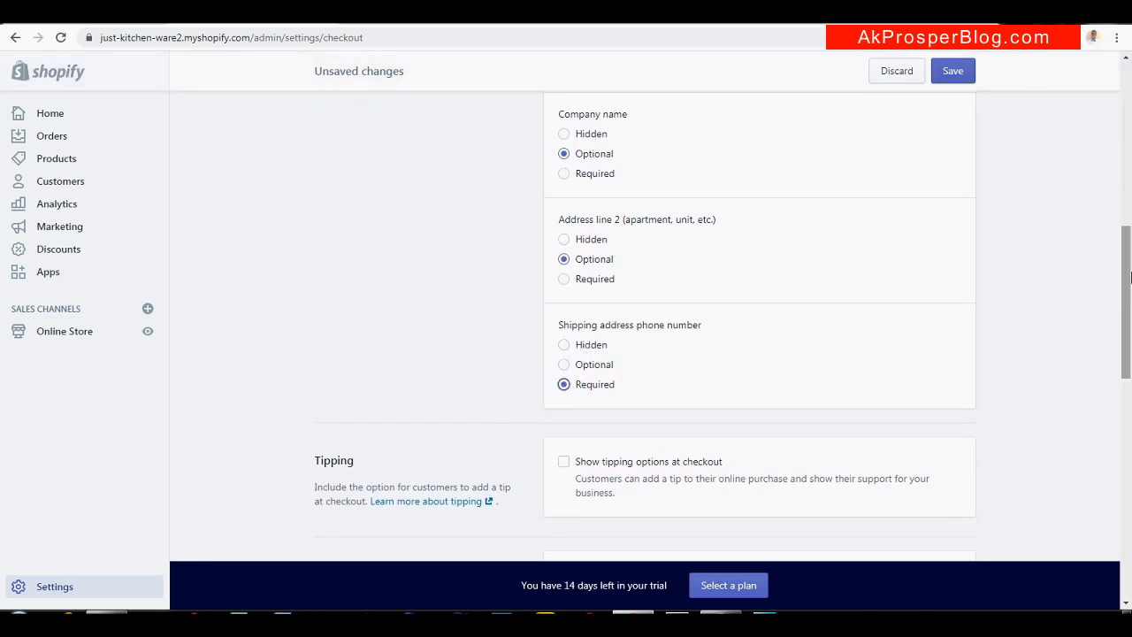
pyautogui.click(954, 72)
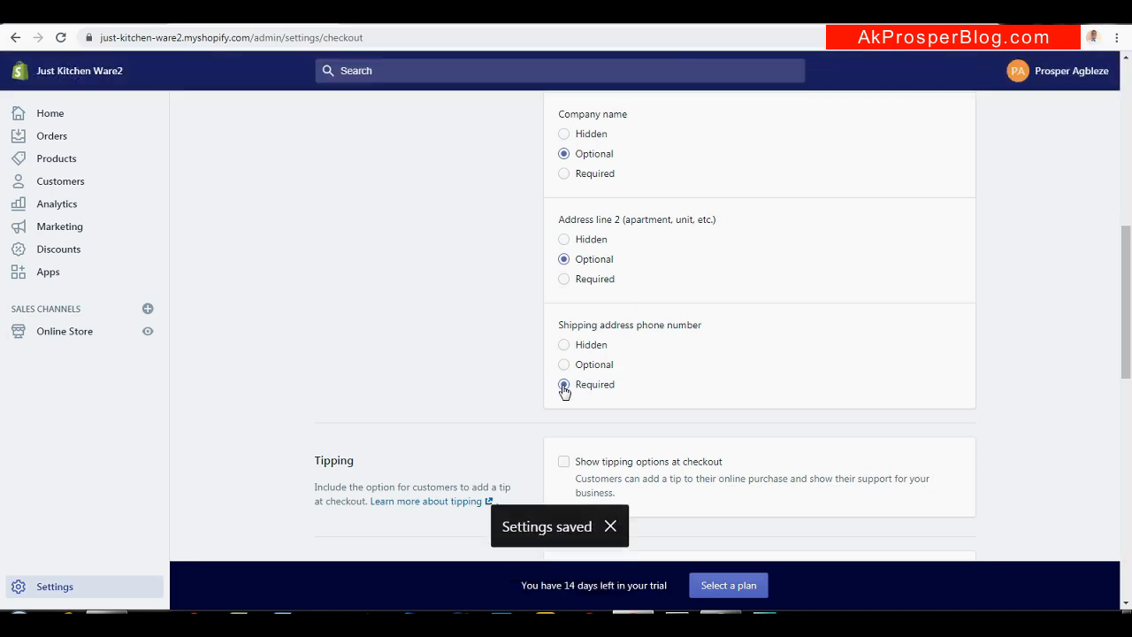
pyautogui.moveTo(1129, 282); pyautogui.dragTo(1129, 108)
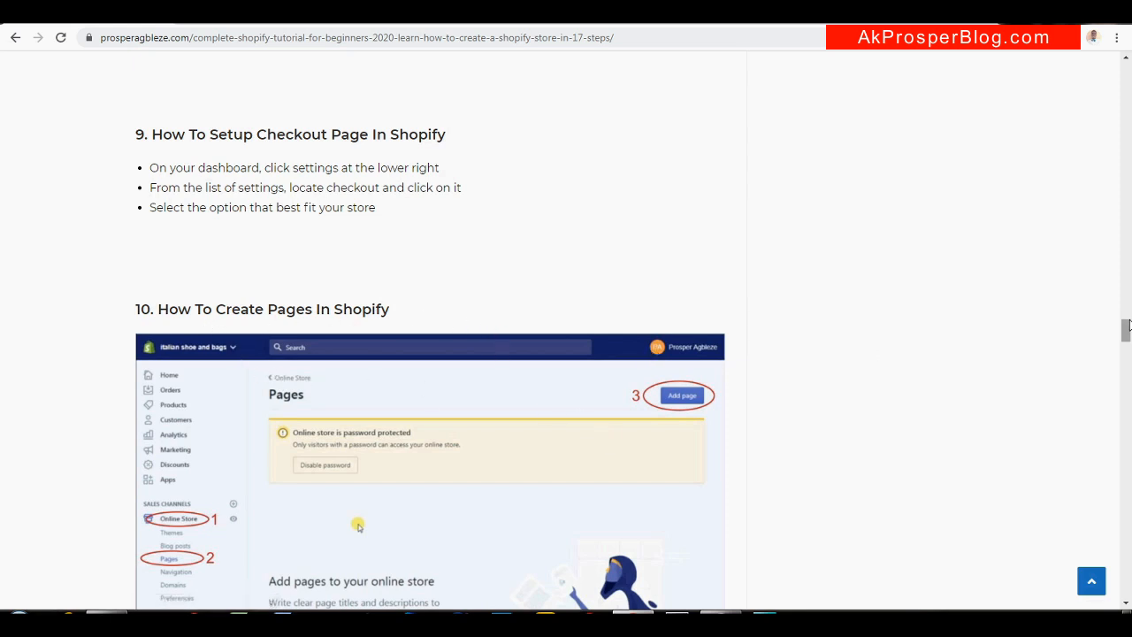
# Read ahead to blog section 10 on creating pages, then open Online Store in Shopify
pyautogui.scroll(-1, 1127, 329)
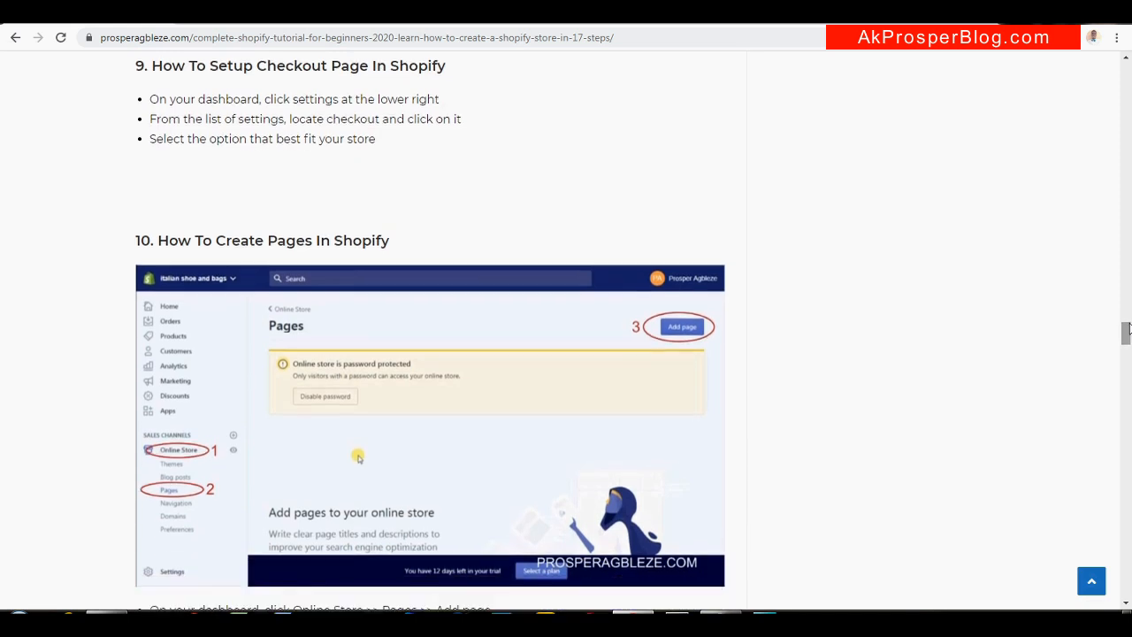
pyautogui.click(249, 27)
pyautogui.click(71, 336)
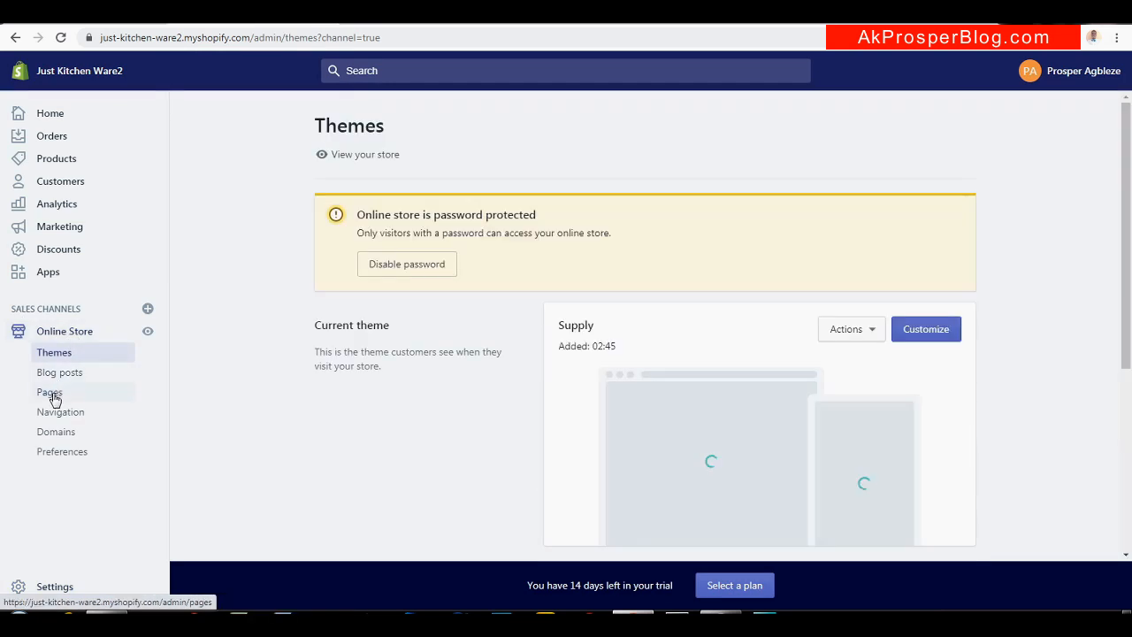
# Go to the Online Store Pages list and start a new page with Add page
pyautogui.click(54, 396)
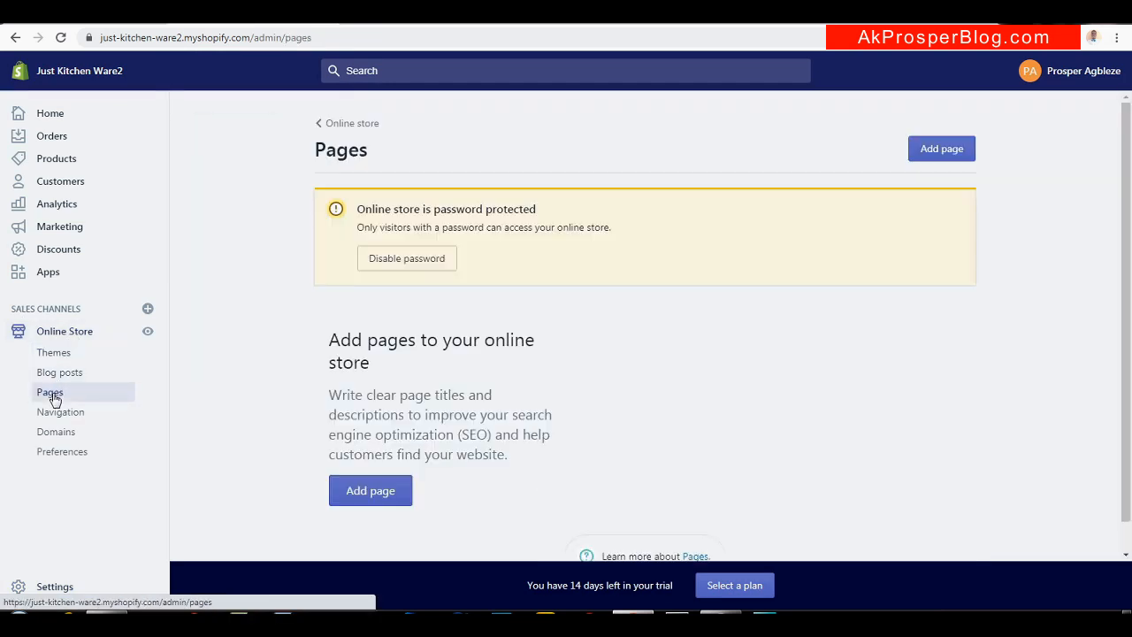
pyautogui.moveTo(1131, 209)
pyautogui.mouseDown()
pyautogui.moveTo(1131, 251)
pyautogui.moveTo(1131, 211)
pyautogui.mouseUp()
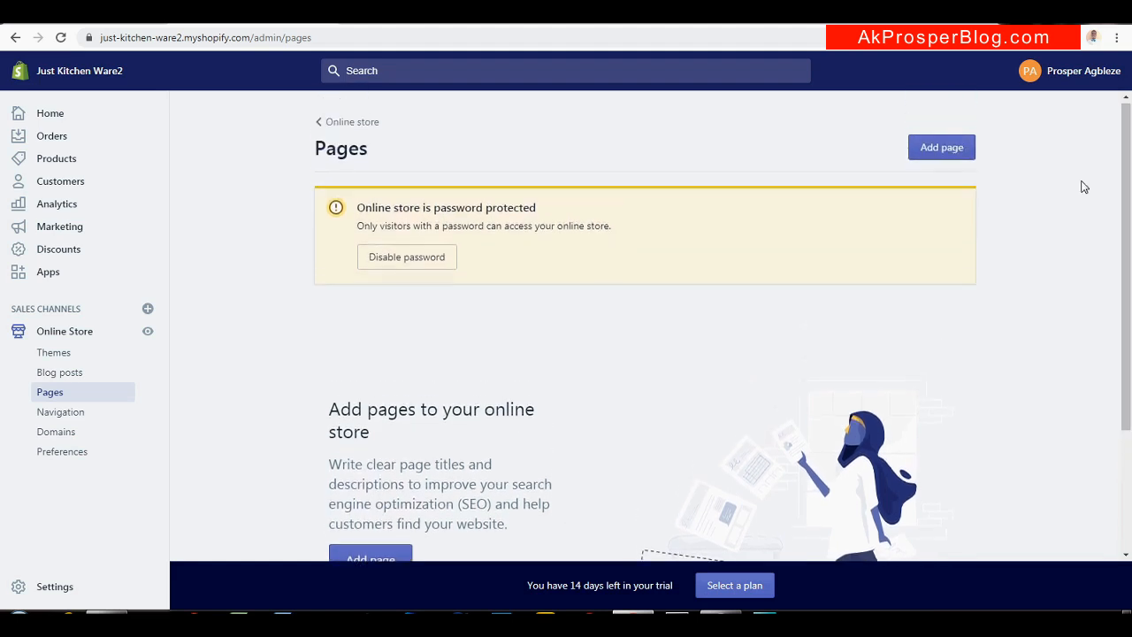
pyautogui.scroll(-2, 787, 337)
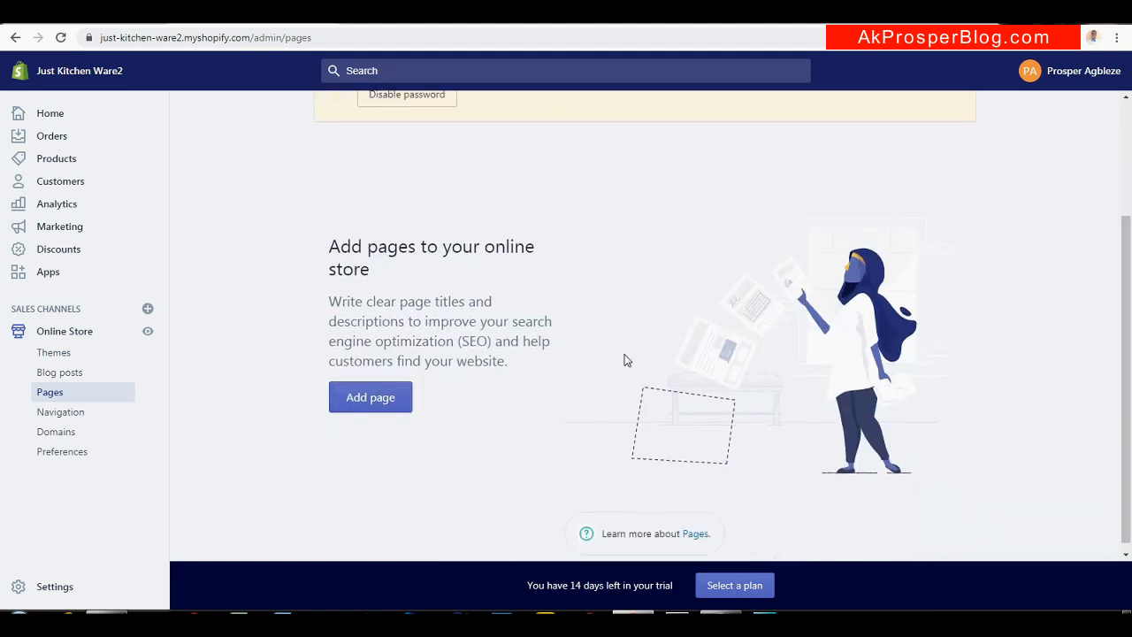
pyautogui.click(377, 405)
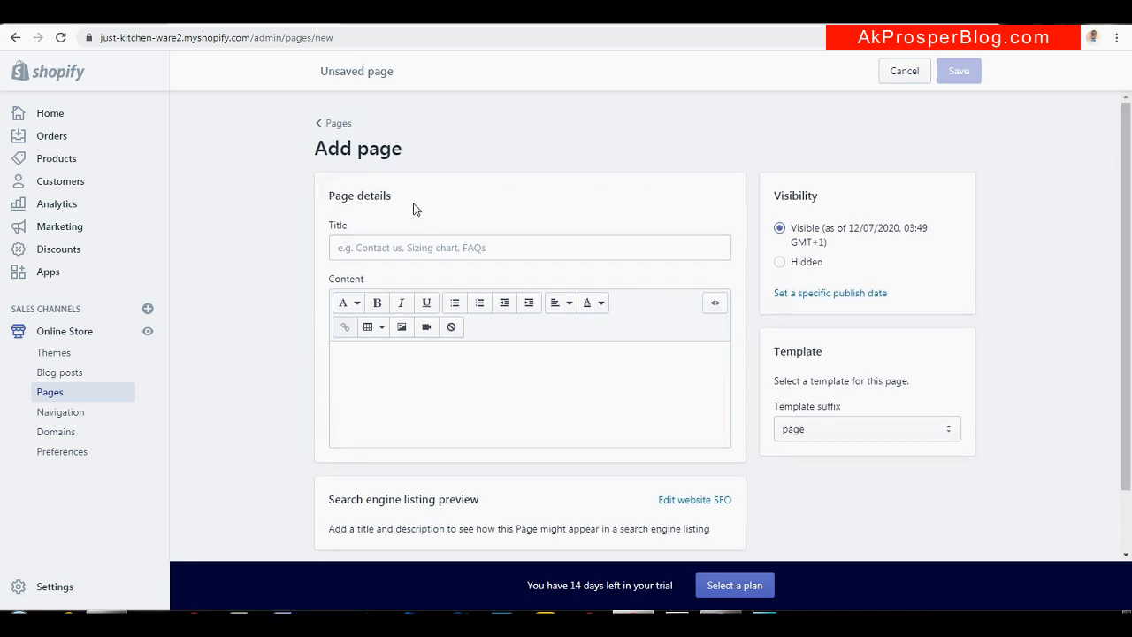
# Enter 'About Us' as the new page's title
pyautogui.moveTo(1130, 212); pyautogui.dragTo(1130, 225)
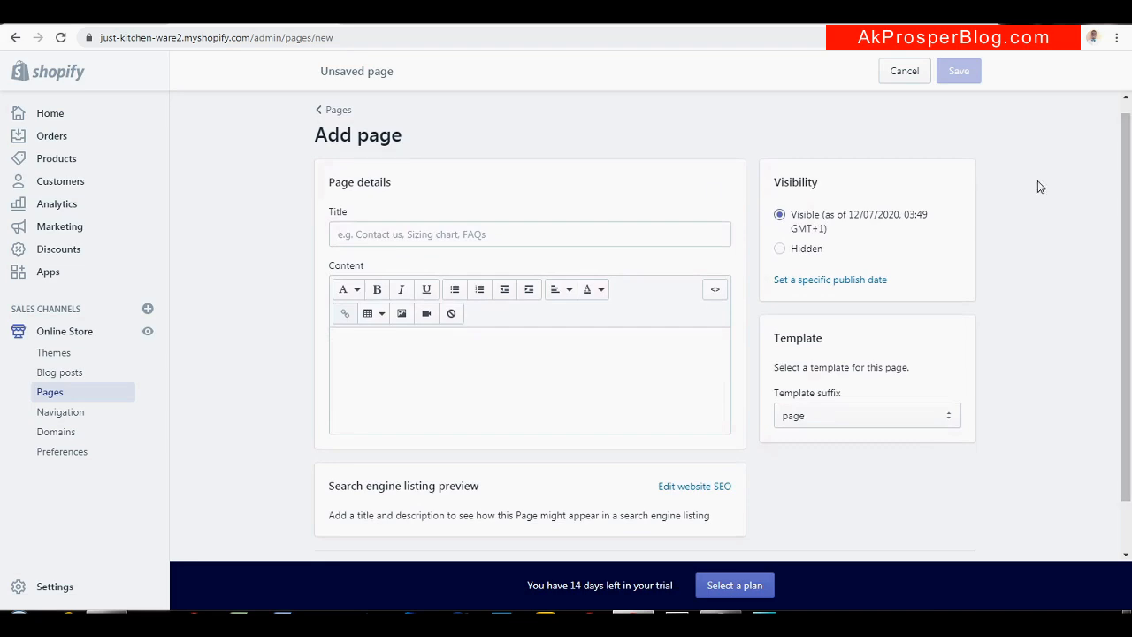
pyautogui.click(434, 233)
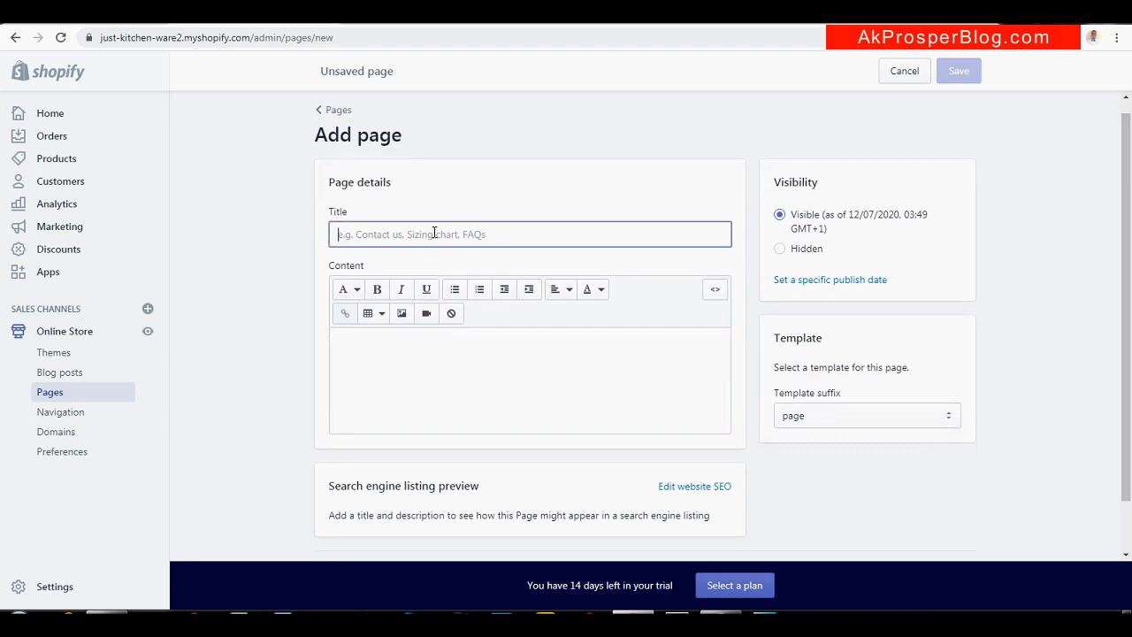
pyautogui.write('About Us')
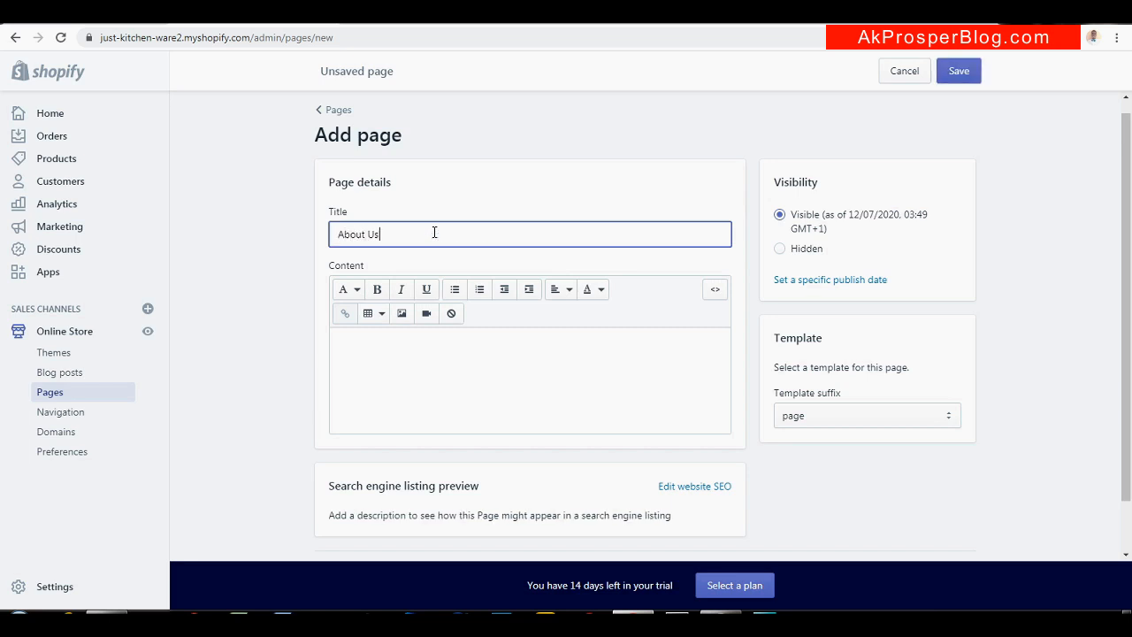
# Write 'Just Kitchen Ware Provide quality kitchen utensil...' as content, correct 'qualty', and save
pyautogui.click(397, 349)
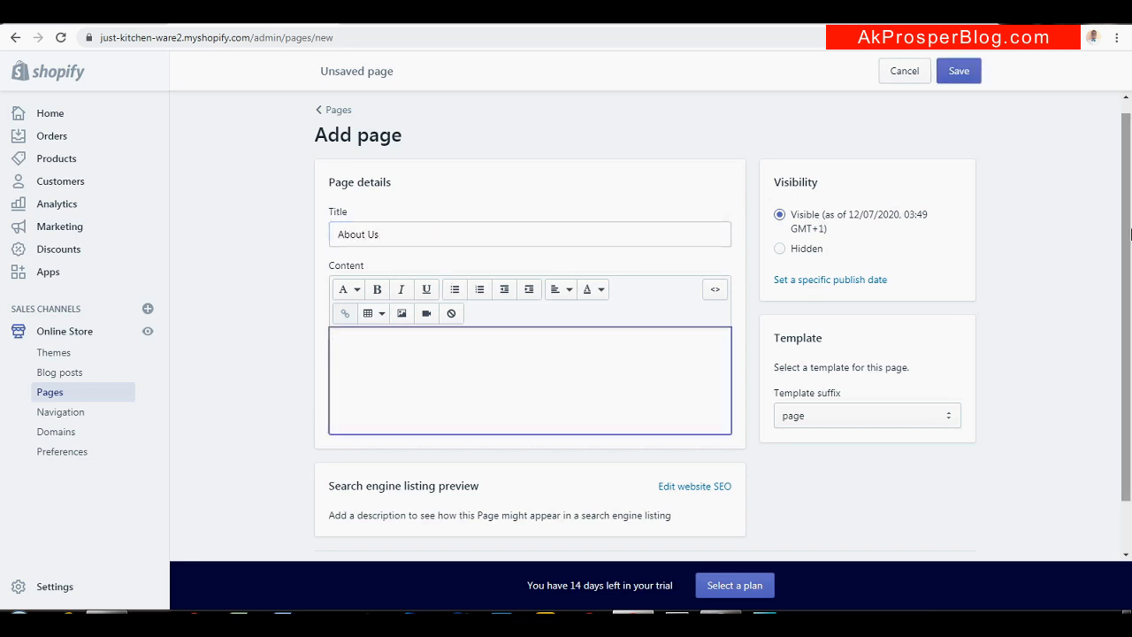
pyautogui.moveTo(1130, 221); pyautogui.dragTo(1130, 256)
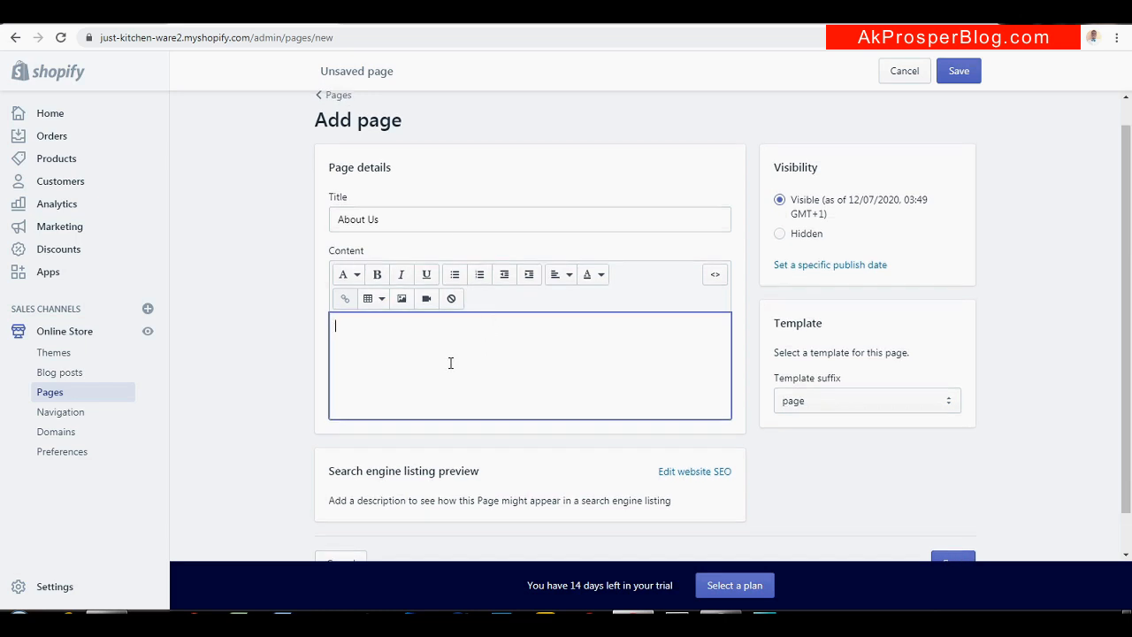
pyautogui.write('Just Kitch')
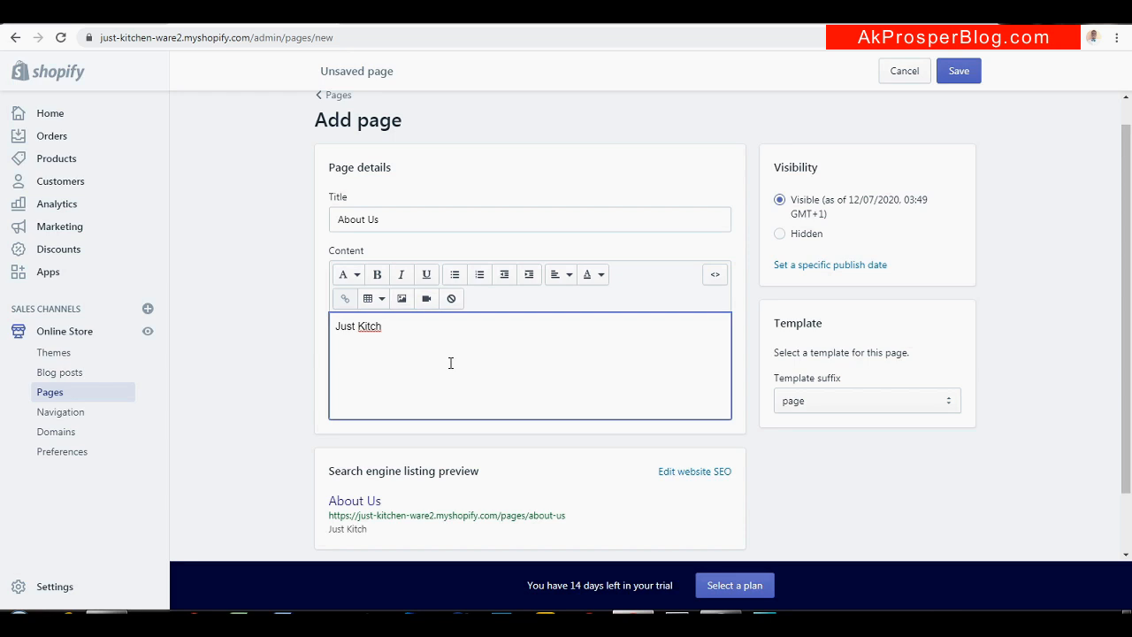
pyautogui.press('BackSpace')
pyautogui.write('en Ware Provide')
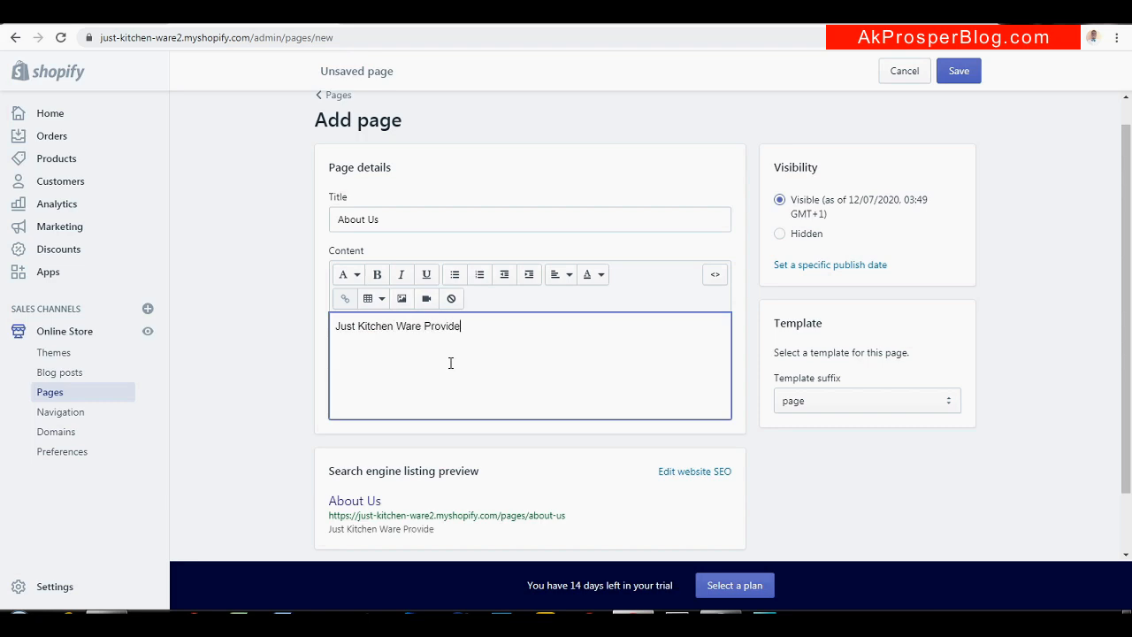
pyautogui.write(' qualty kitchen u')
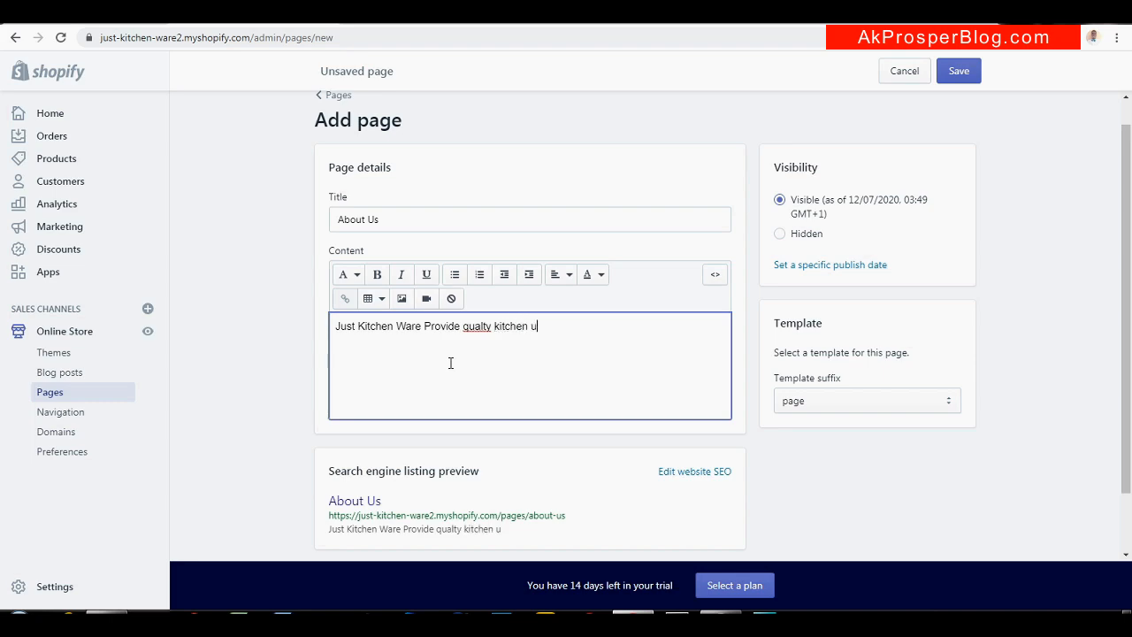
pyautogui.write('tensill........')
pyautogui.rightClick(476, 326)
pyautogui.click(549, 341)
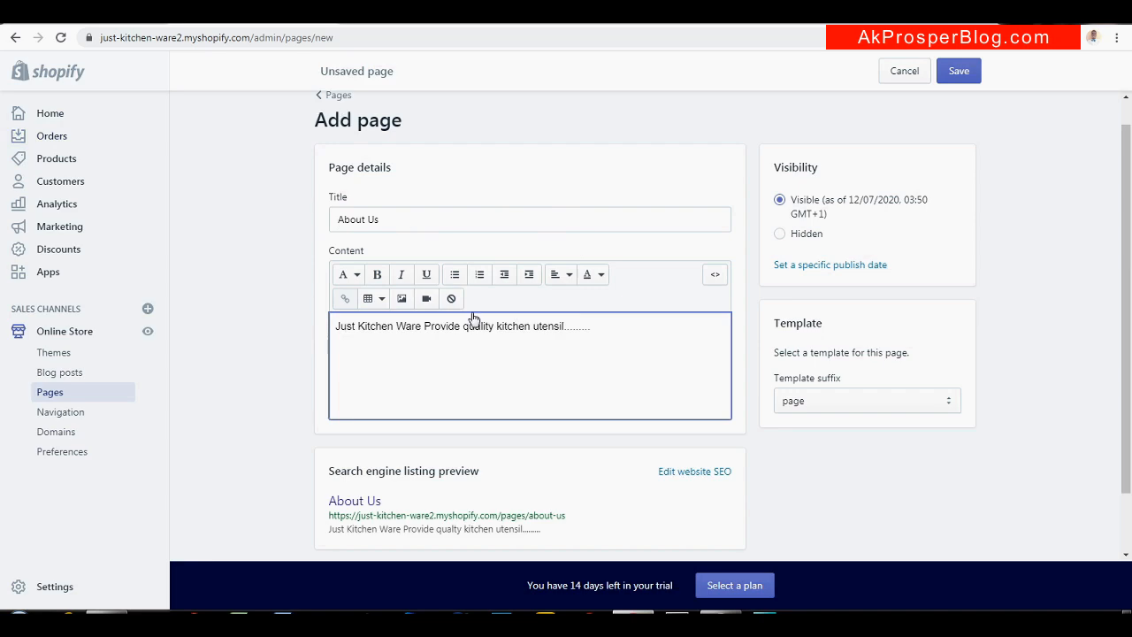
pyautogui.click(962, 78)
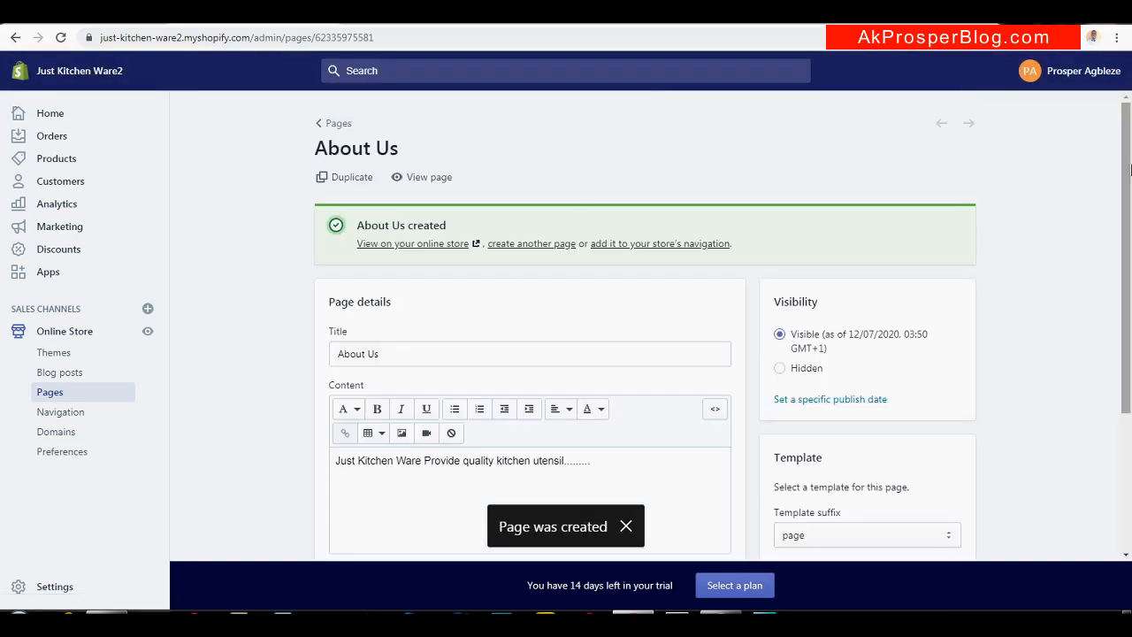
pyautogui.moveTo(1130, 187); pyautogui.dragTo(1130, 194)
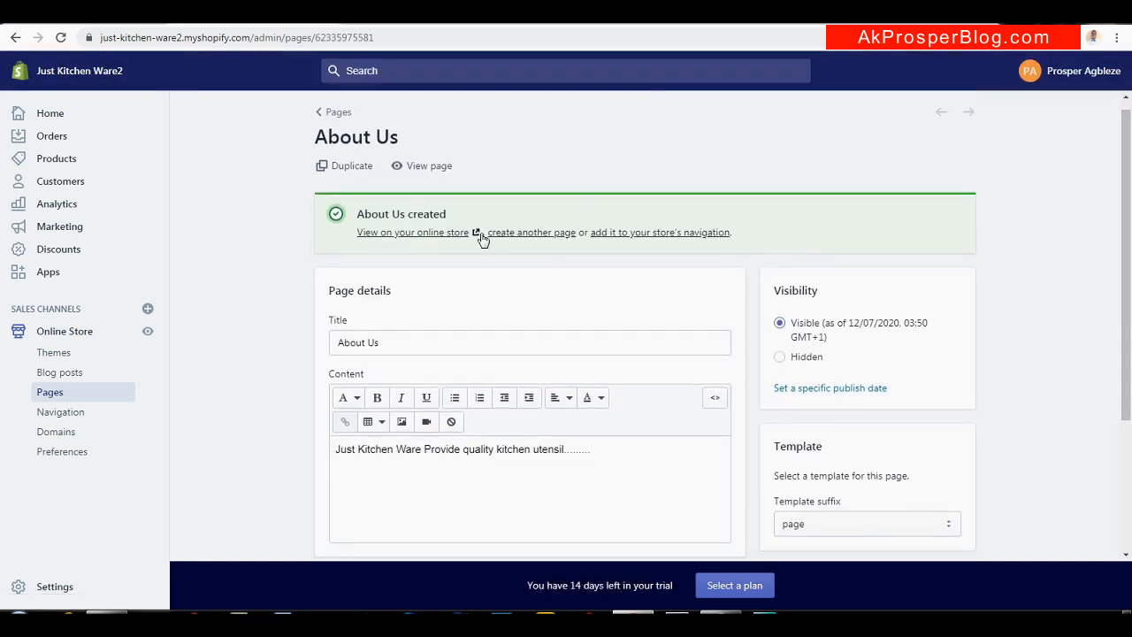
pyautogui.rightClick(397, 234)
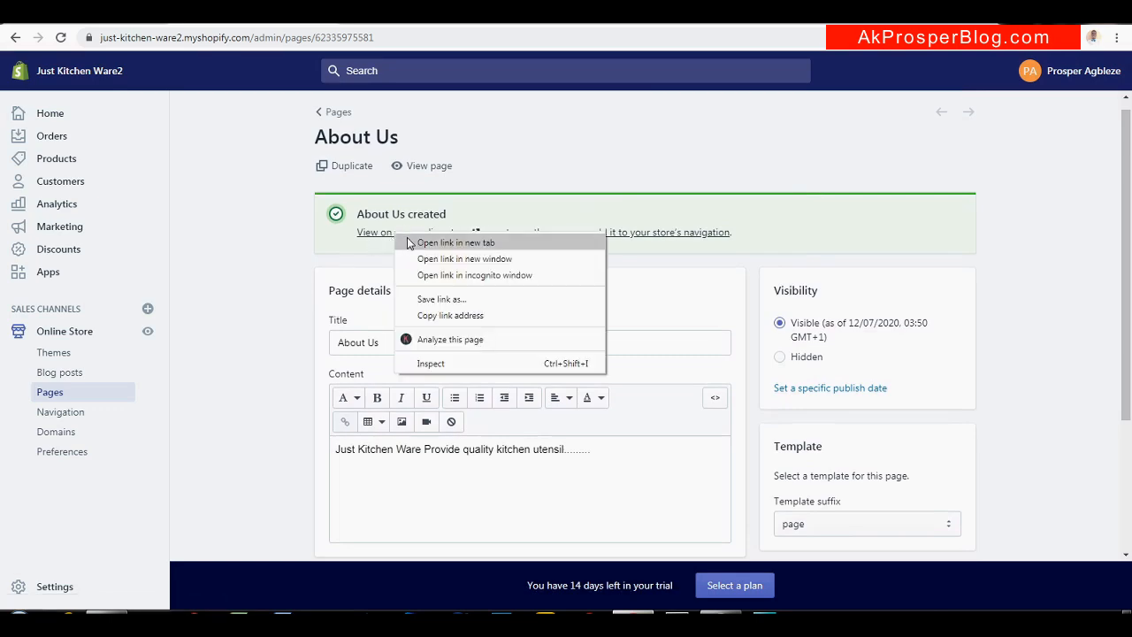
pyautogui.click(407, 244)
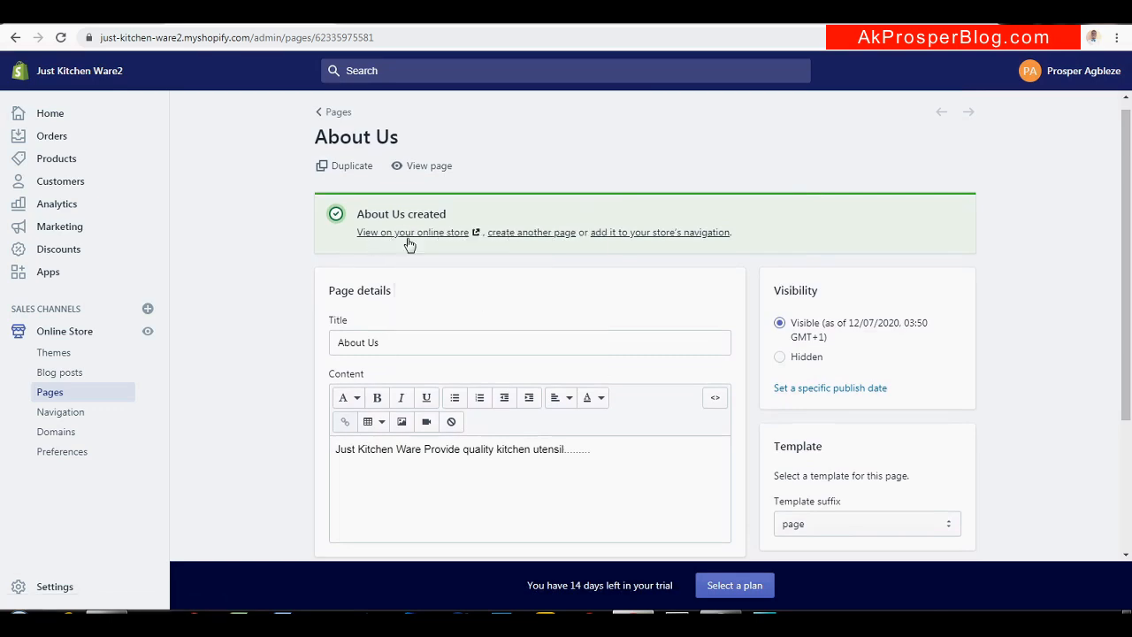
pyautogui.click(398, 18)
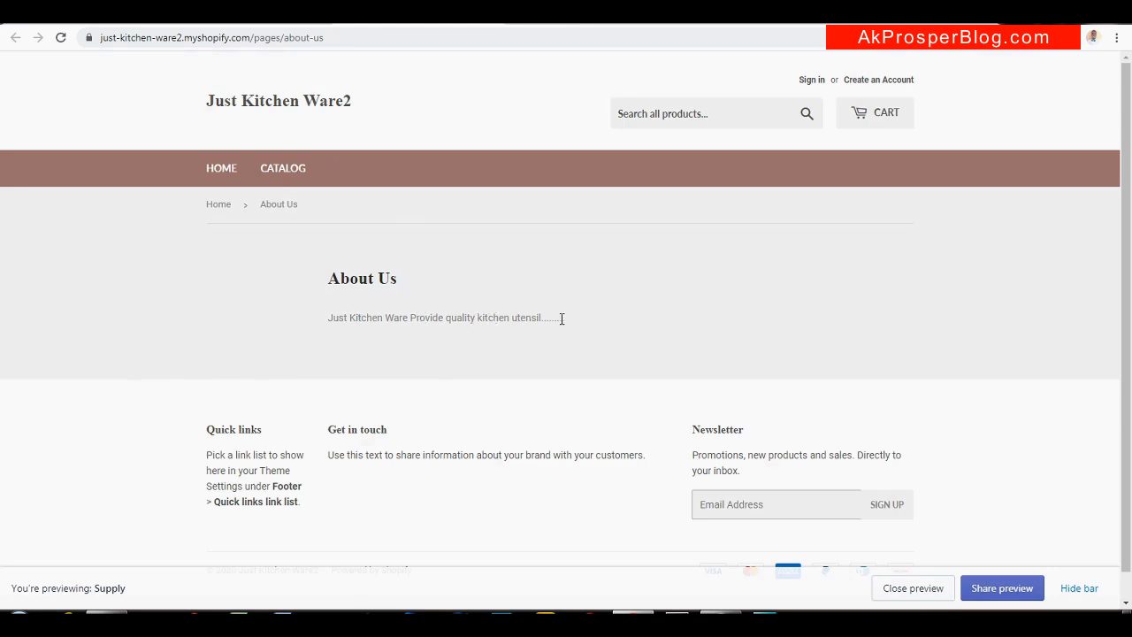
pyautogui.click(248, 13)
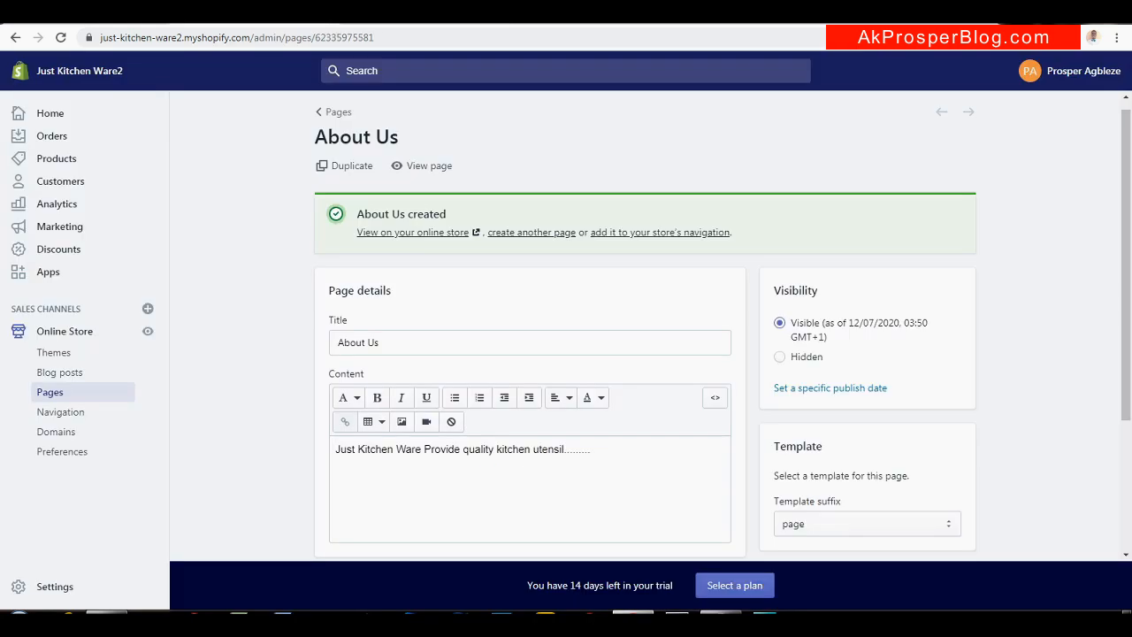
# Replace the page title 'About Us' with 'Refund Policy', leaving the Just Kitchen Ware content unchanged
pyautogui.click(427, 342)
pyautogui.hotkey('ctrl', 'a')
pyautogui.write('R')
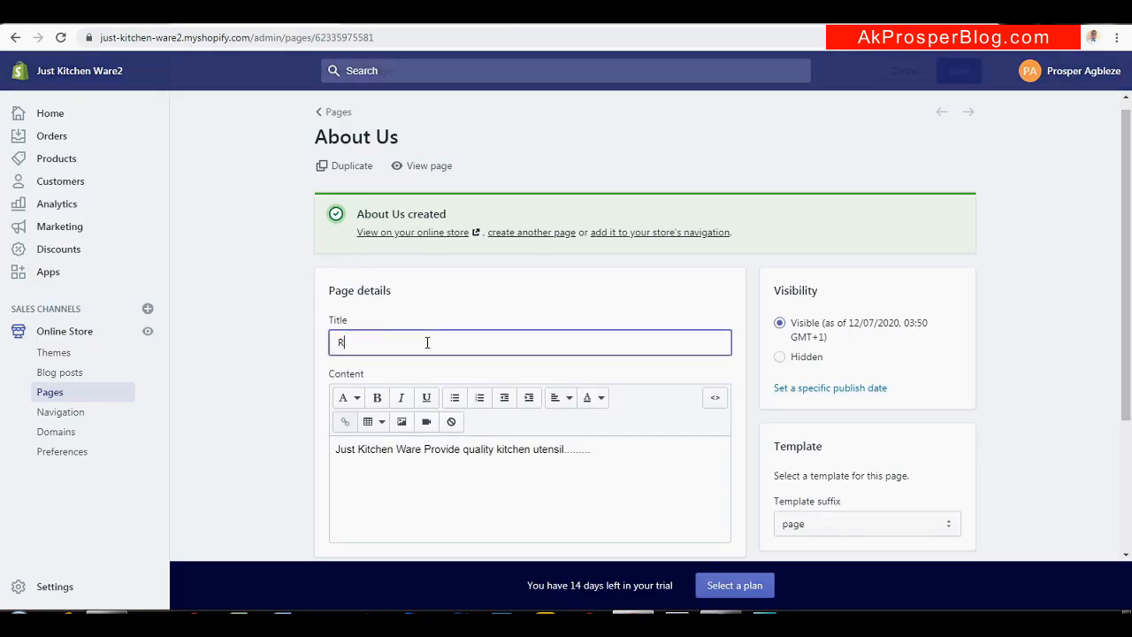
pyautogui.write('efund')
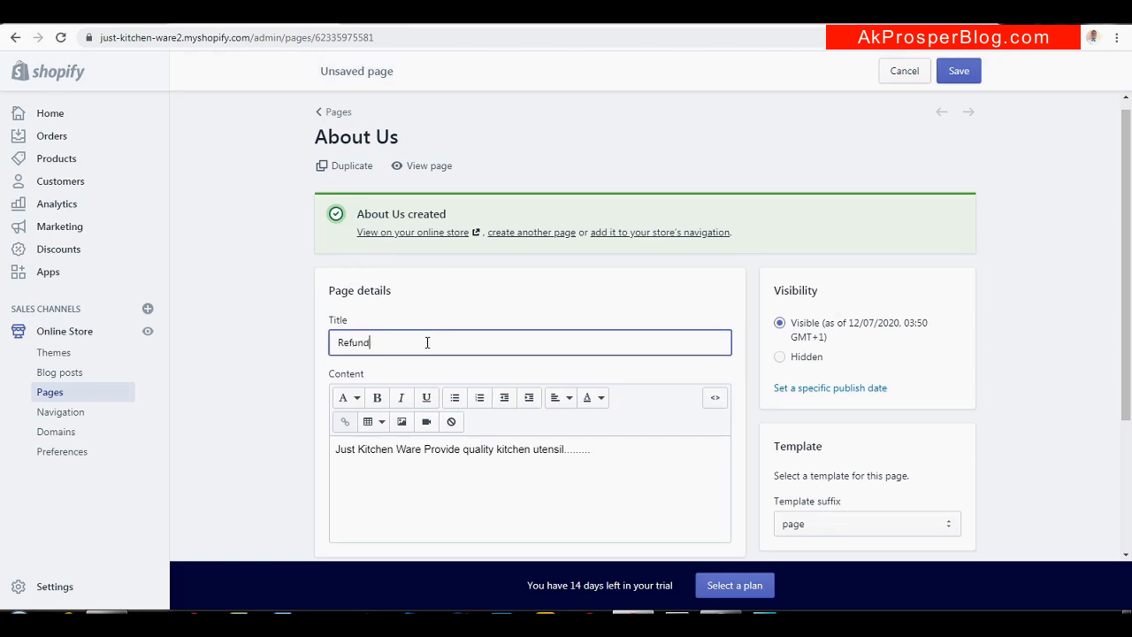
pyautogui.write(' Policy')
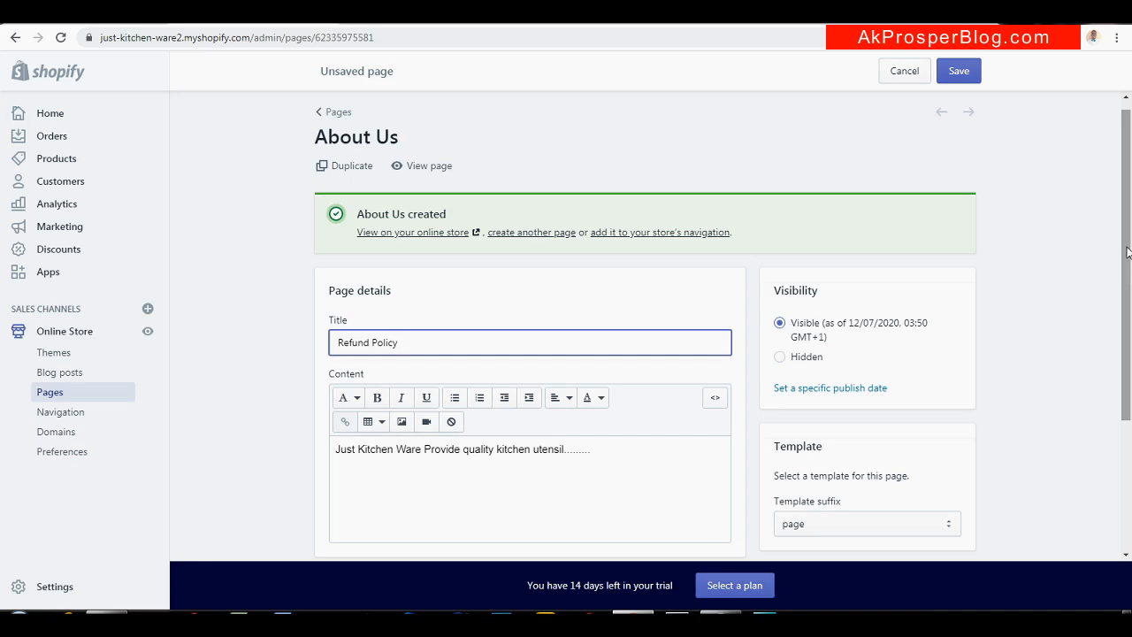
pyautogui.moveTo(1126, 252); pyautogui.dragTo(1121, 305)
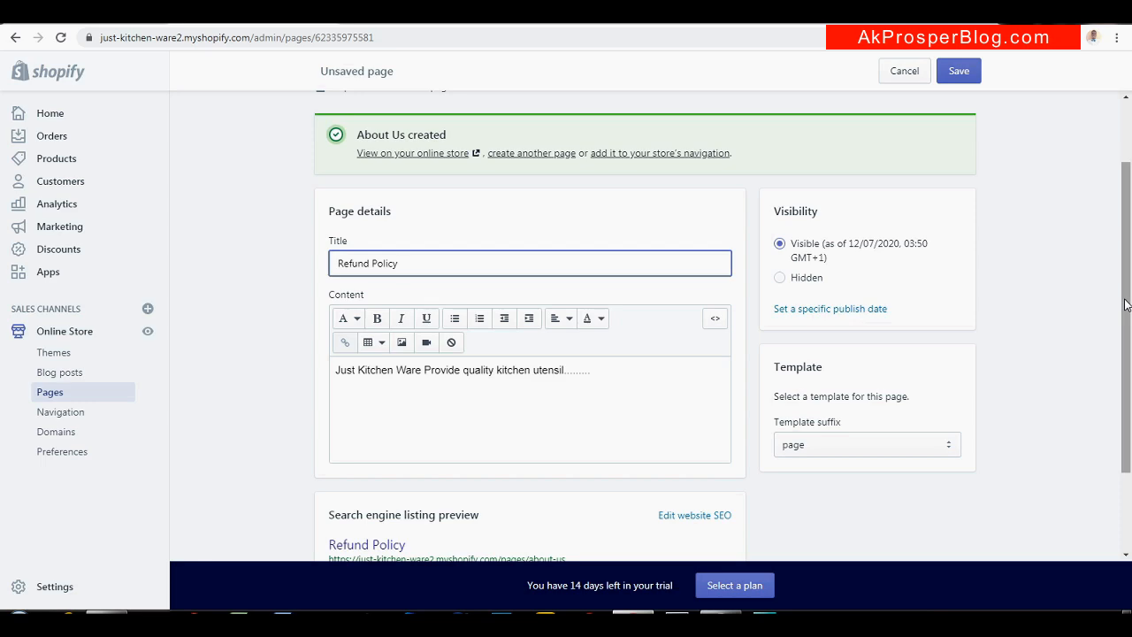
# Save the 'Refund Policy' page, keeping its kitchen-utensil content as is
pyautogui.moveTo(1125, 305); pyautogui.dragTo(1125, 355)
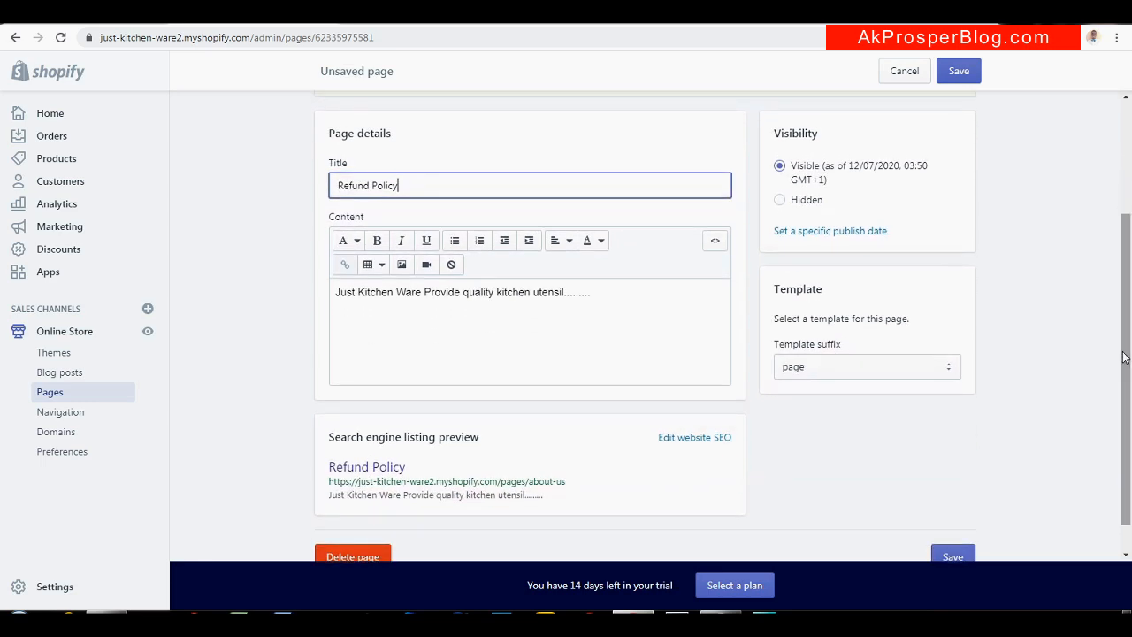
pyautogui.click(620, 311)
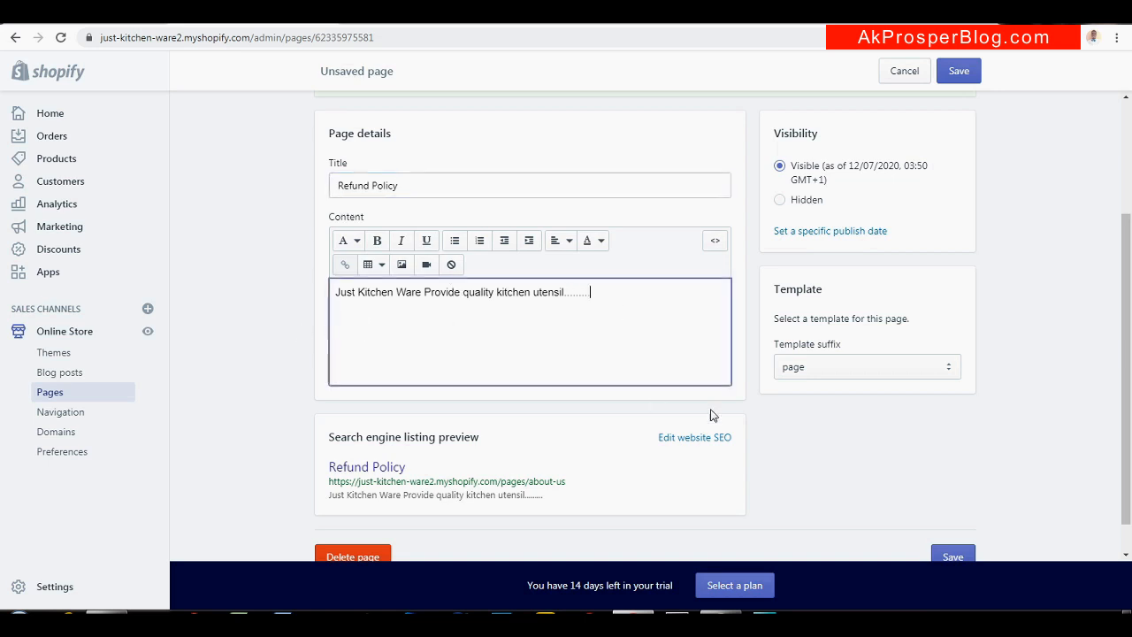
pyautogui.click(955, 77)
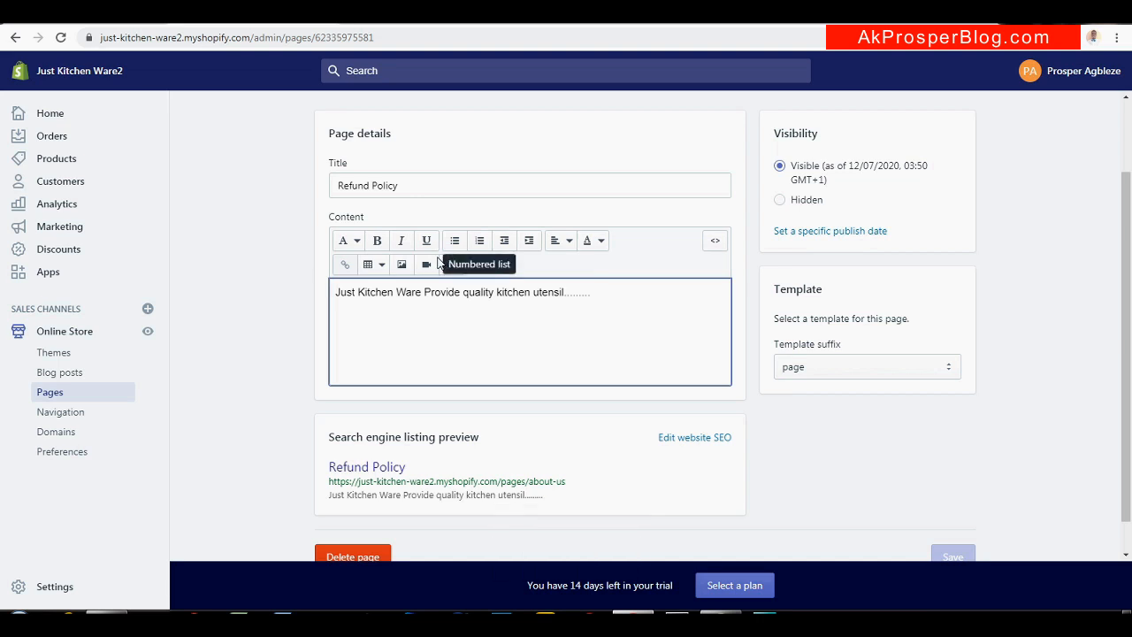
# Replace the page title with 'Contact Us', fixing the 'Cntact' typo
pyautogui.click(428, 183)
pyautogui.hotkey('ctrl', 'a')
pyautogui.write('C')
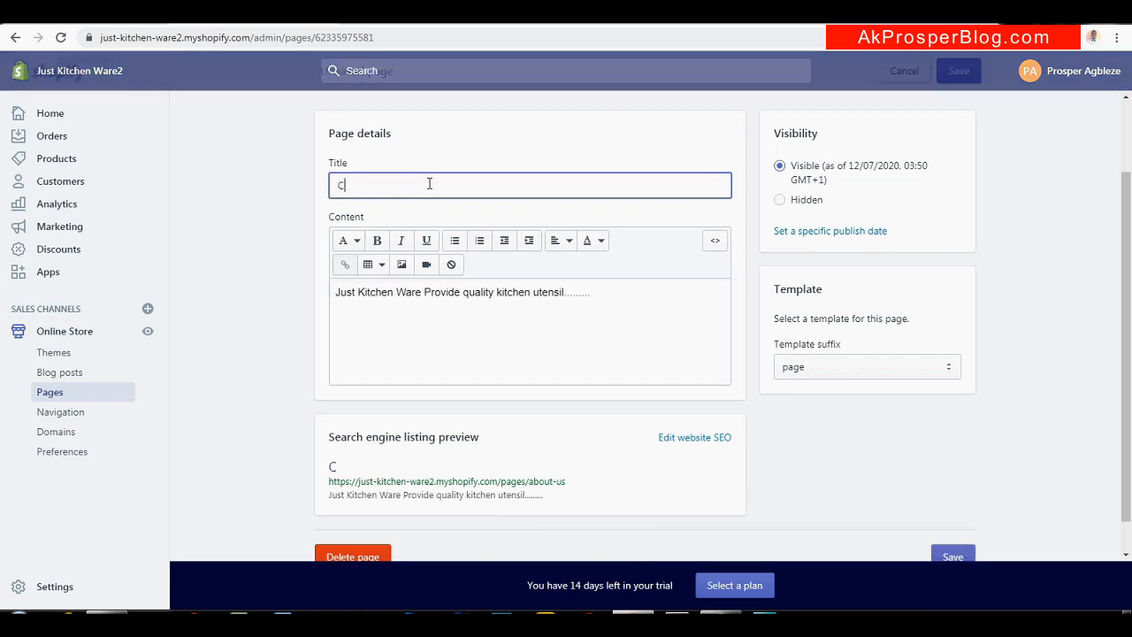
pyautogui.write('ntact')
pyautogui.hotkey('ctrl', 'a')
pyautogui.write('Contact Us')
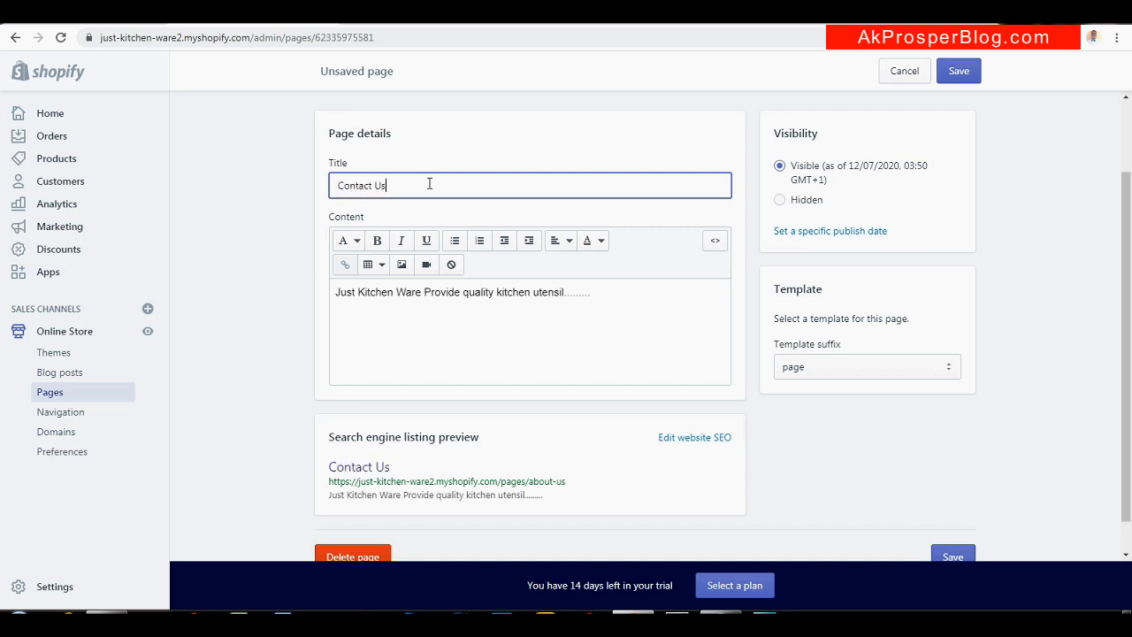
# Delete all of the existing content text so the page body is empty
pyautogui.click(524, 313)
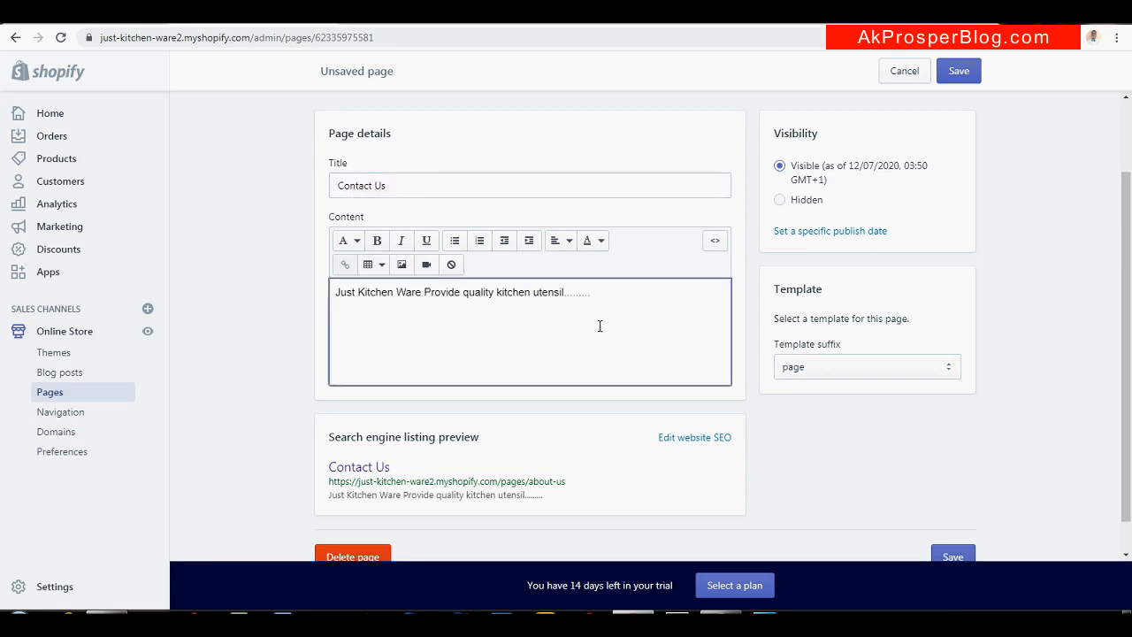
pyautogui.click(639, 296)
pyautogui.hotkey('ctrl', 'a')
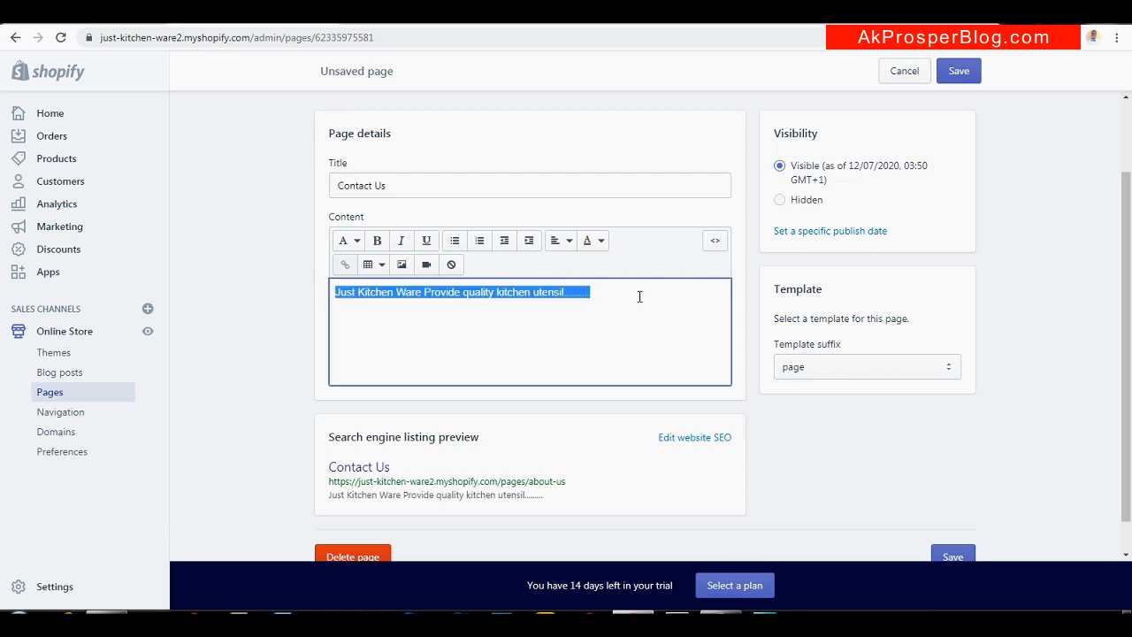
pyautogui.press('BackSpace')
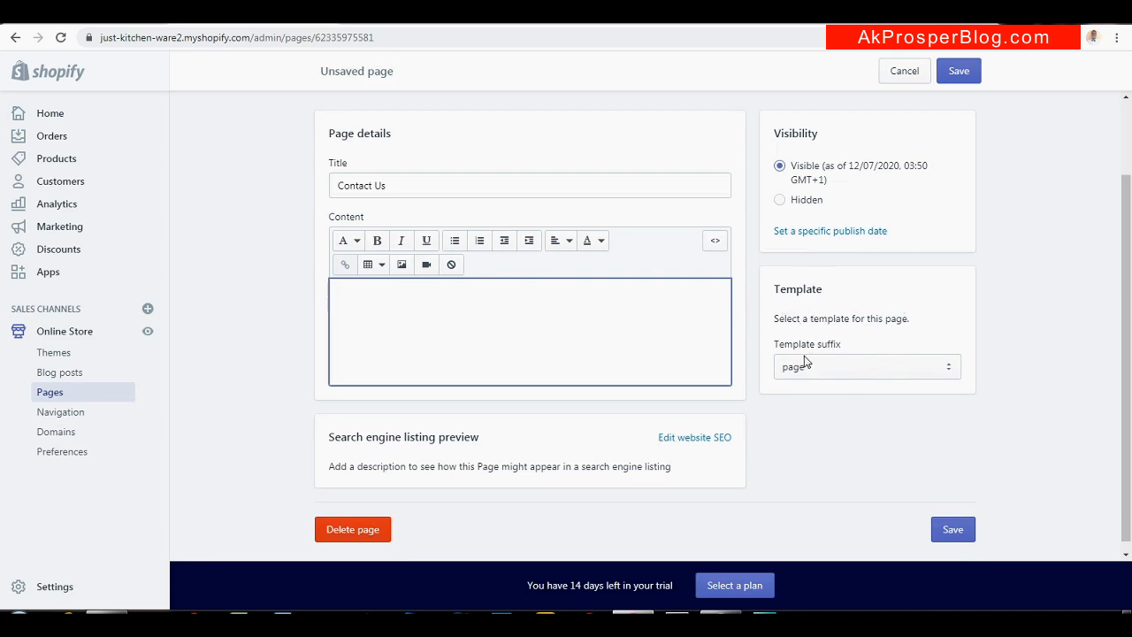
# Set the template suffix to page.contact and save the Contact Us page
pyautogui.click(946, 376)
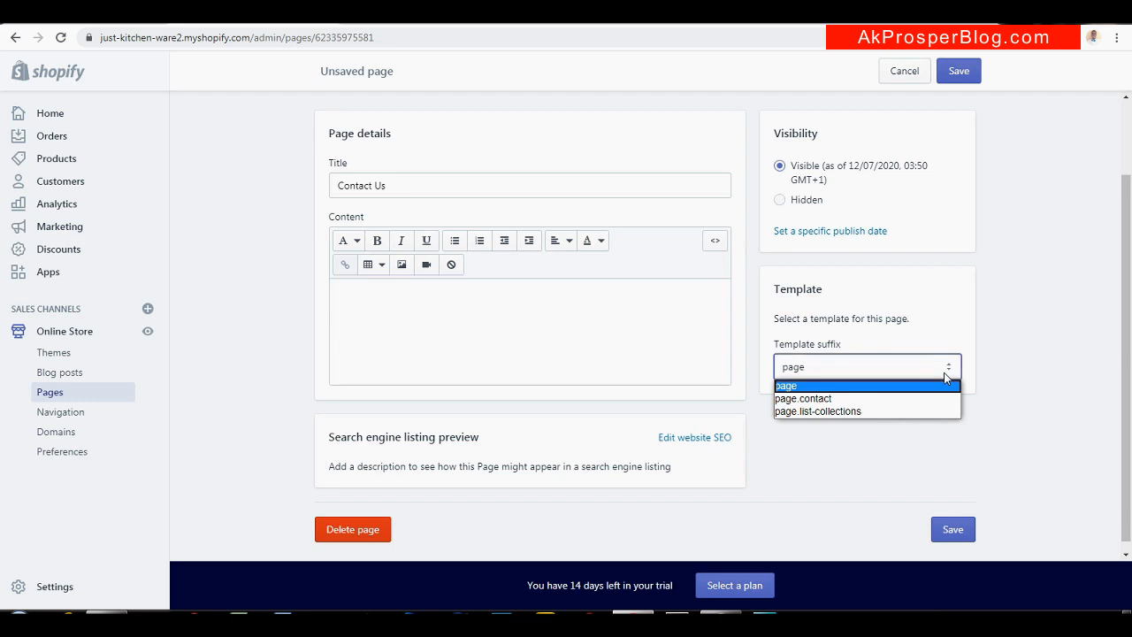
pyautogui.click(806, 399)
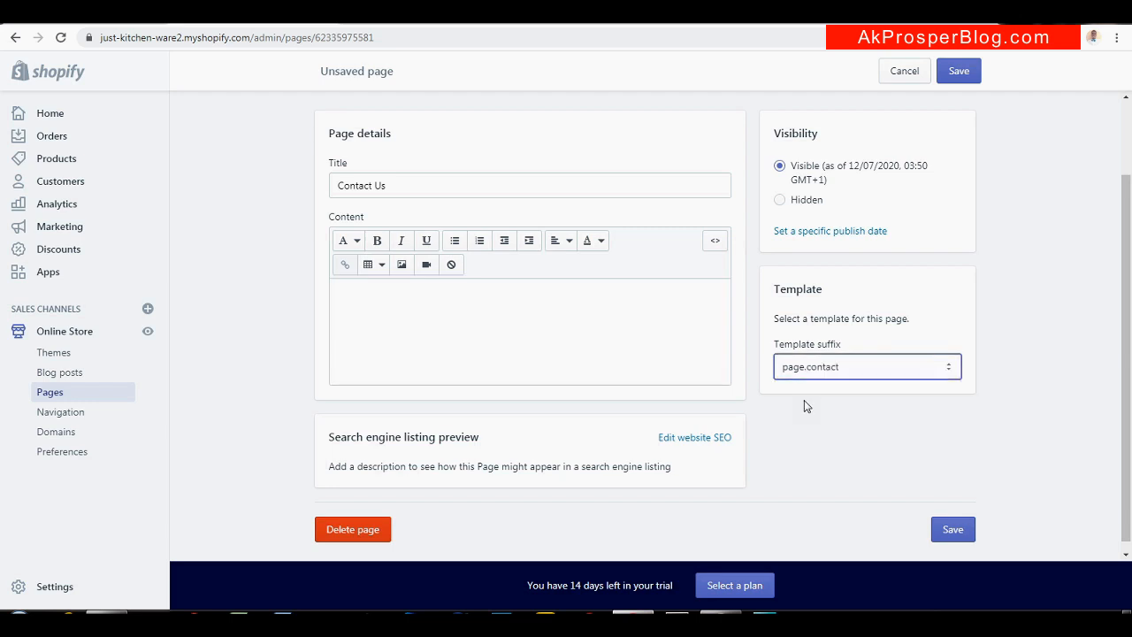
pyautogui.click(958, 69)
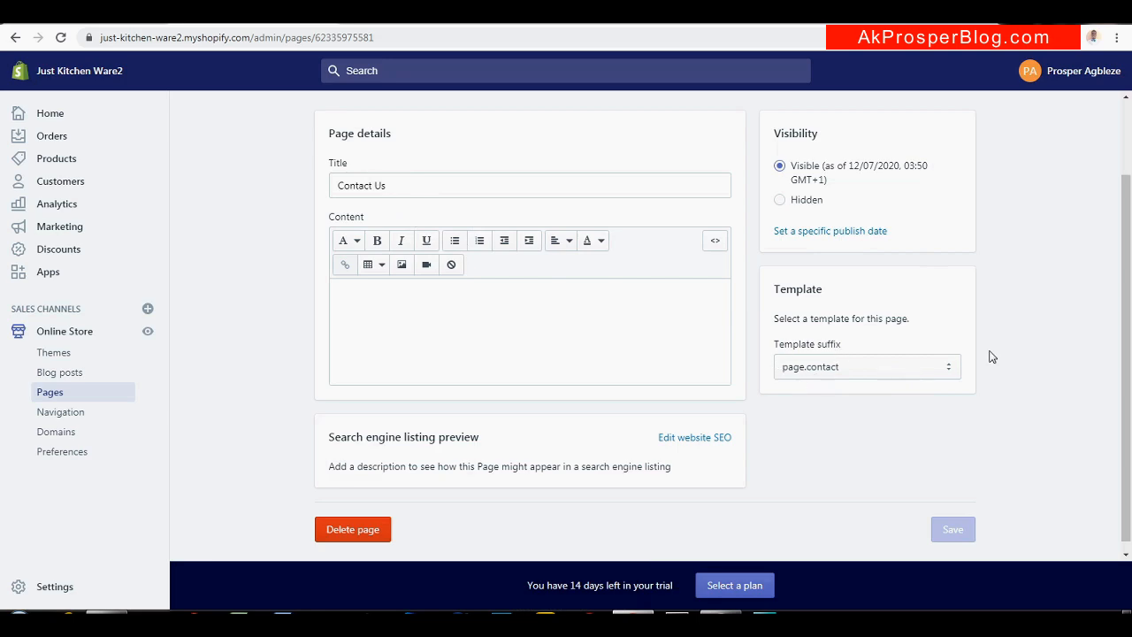
pyautogui.scroll(2, 1131, 340)
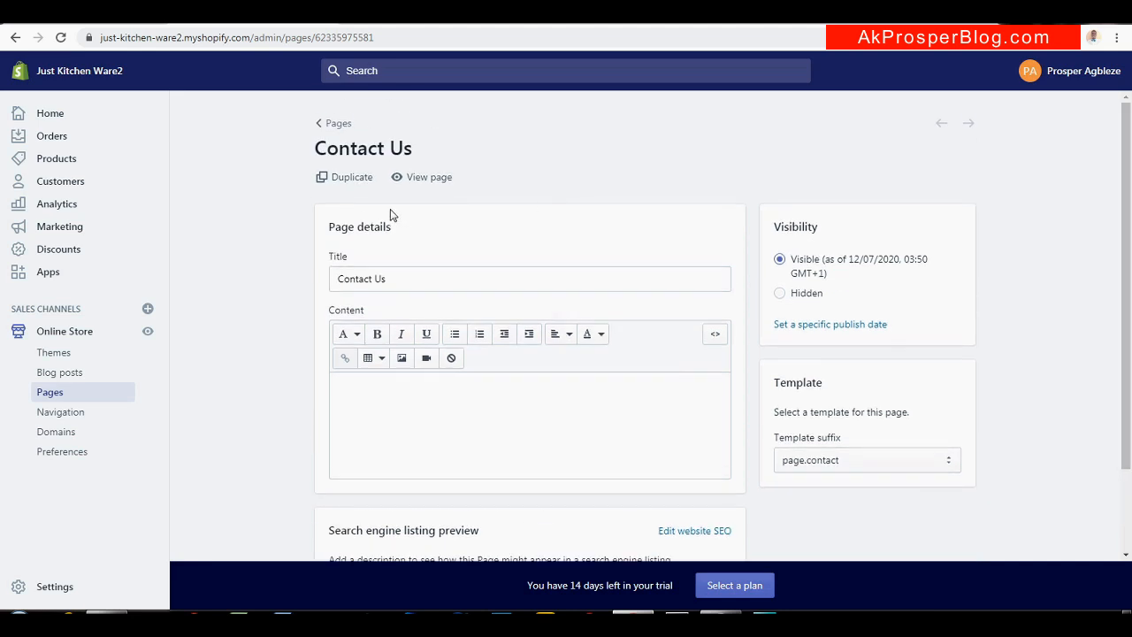
# View the live Contact Us page with the preview bar hidden, showing the Name, Email, Phone and Message form
pyautogui.click(437, 178)
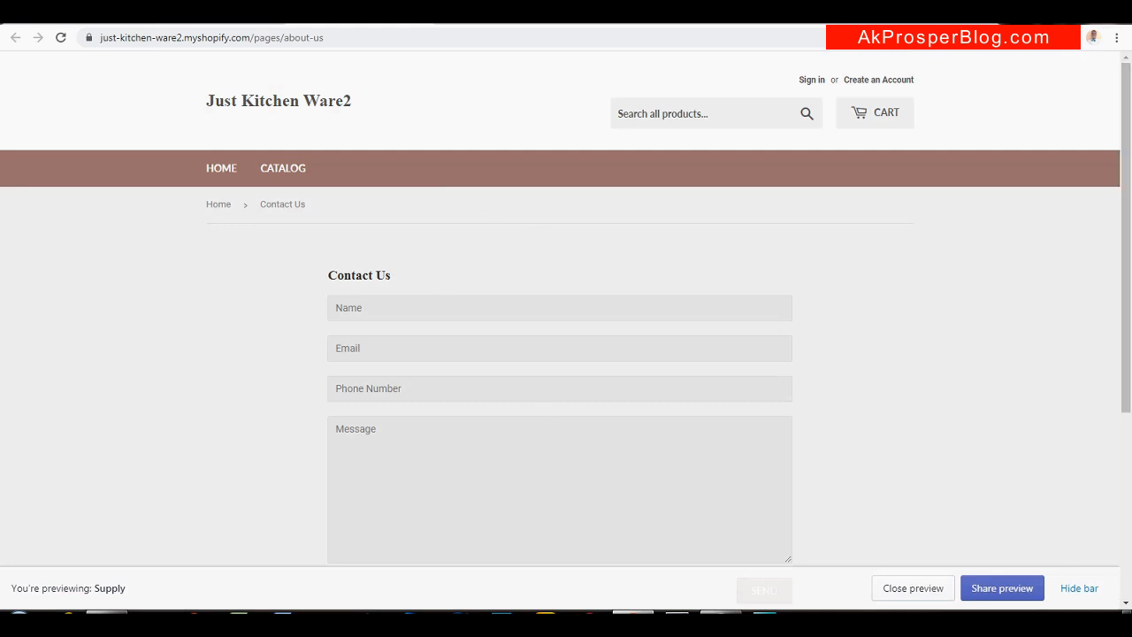
pyautogui.click(1077, 593)
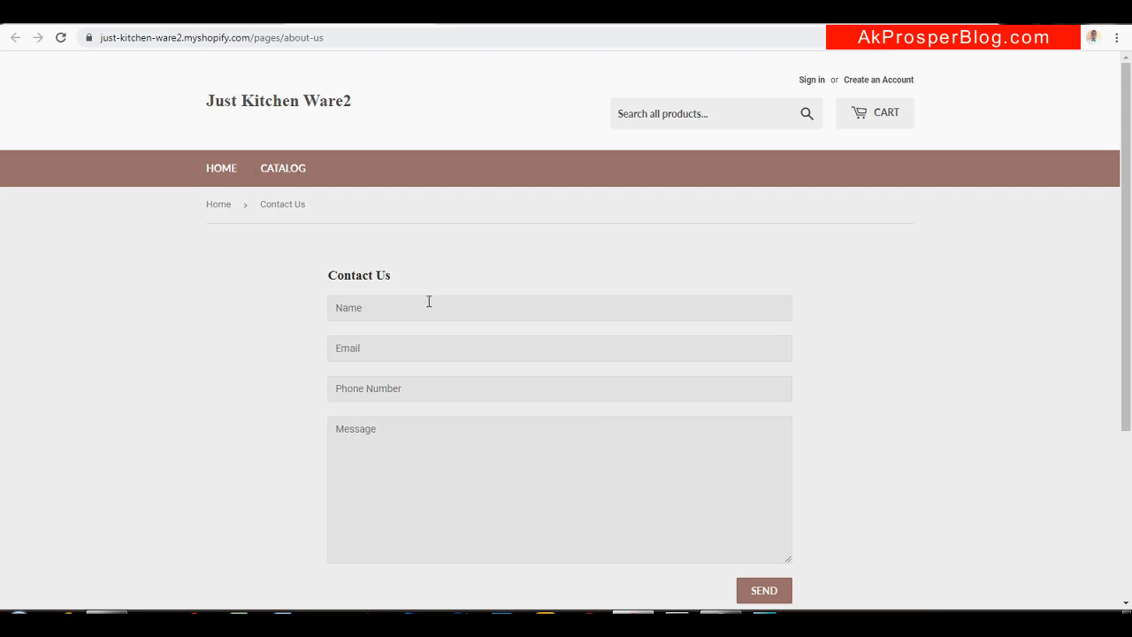
pyautogui.scroll(-1, 1128, 226)
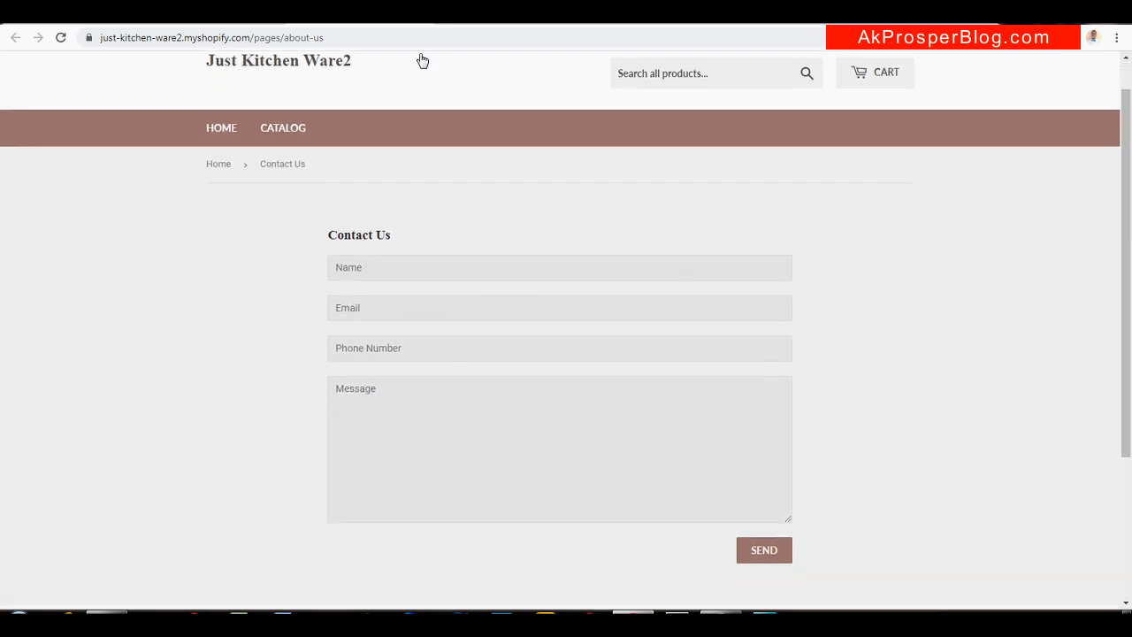
# Read the tutorial's section 11 'How To Create Menu In Shopify', then return to the admin's Contact Us page
pyautogui.click(134, 16)
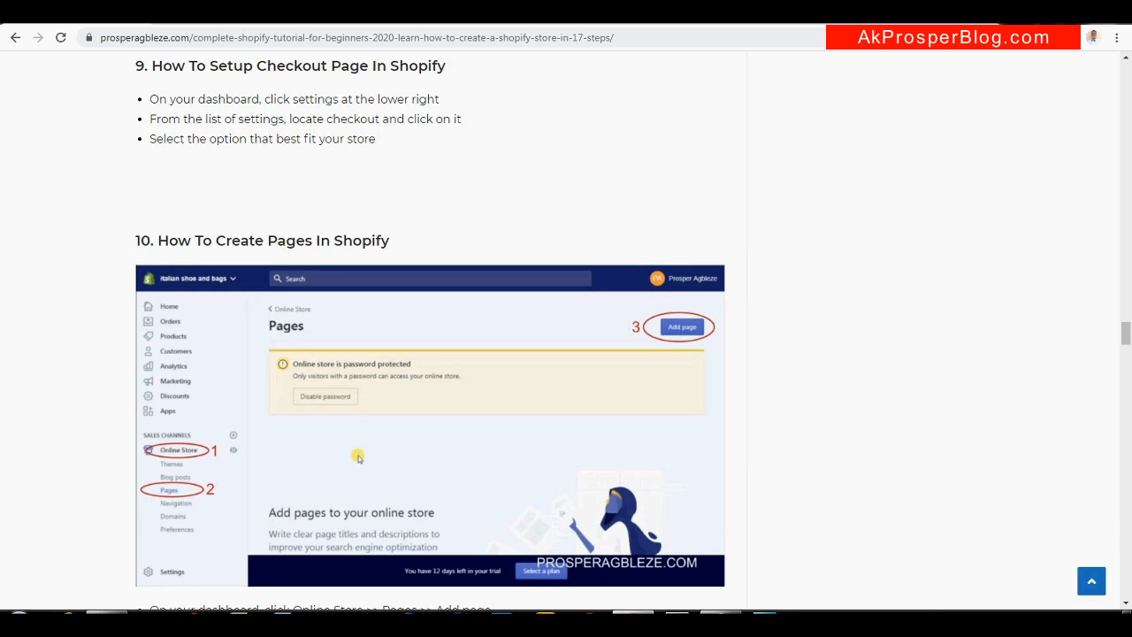
pyautogui.moveTo(1127, 342); pyautogui.dragTo(1127, 369)
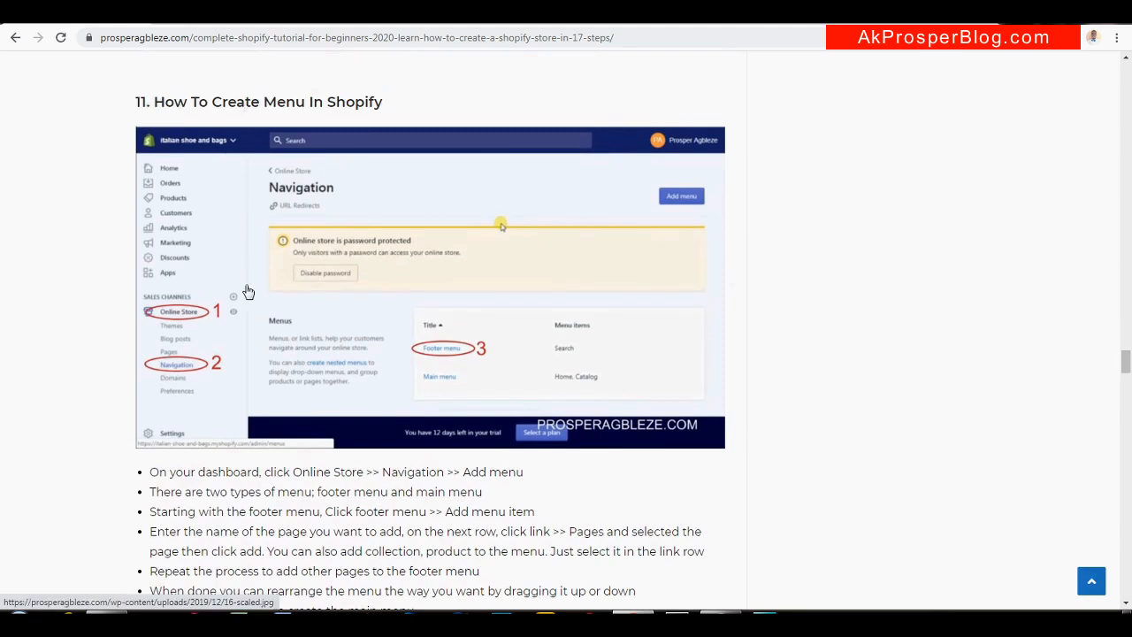
pyautogui.click(237, 19)
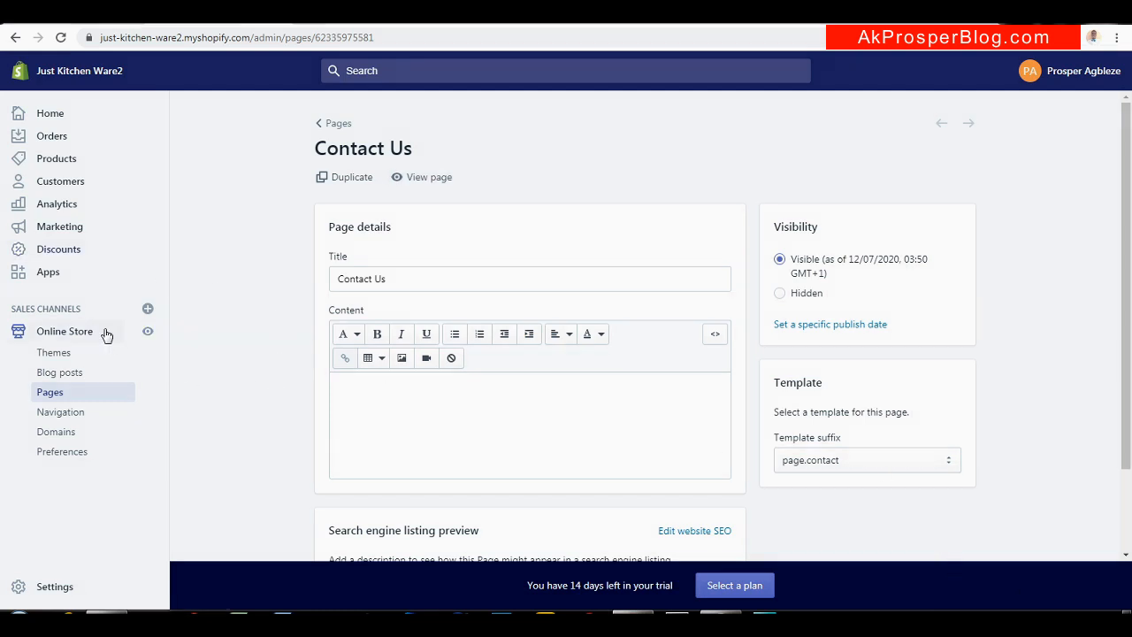
# Go to Online Store Navigation and bring up the Main menu, listing Home and Catalog
pyautogui.click(67, 415)
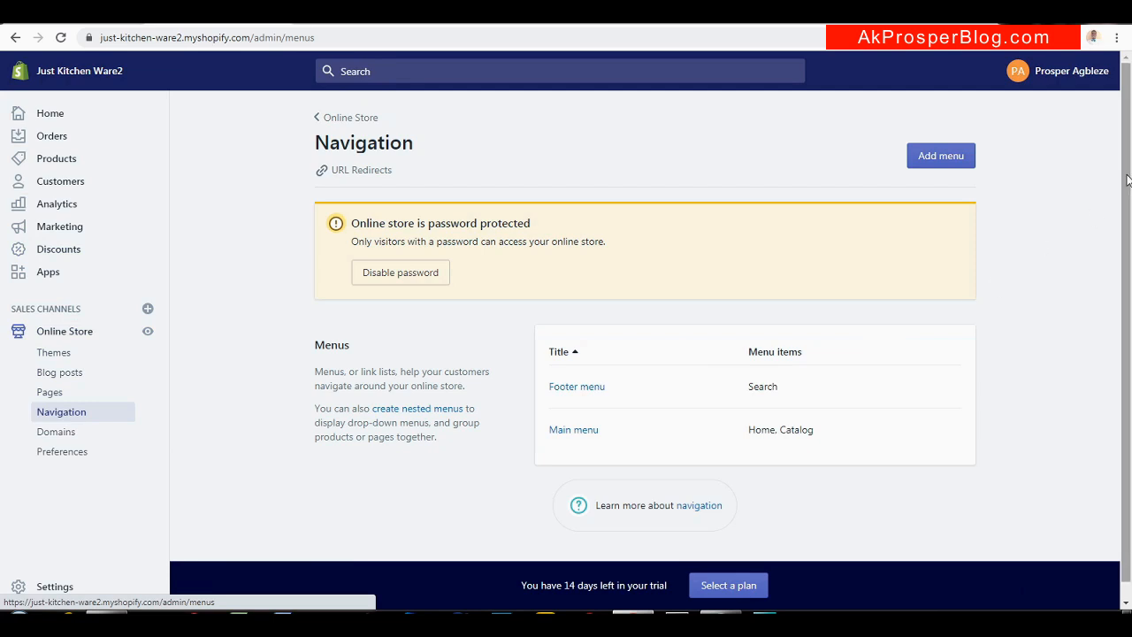
pyautogui.scroll(-1, 1127, 180)
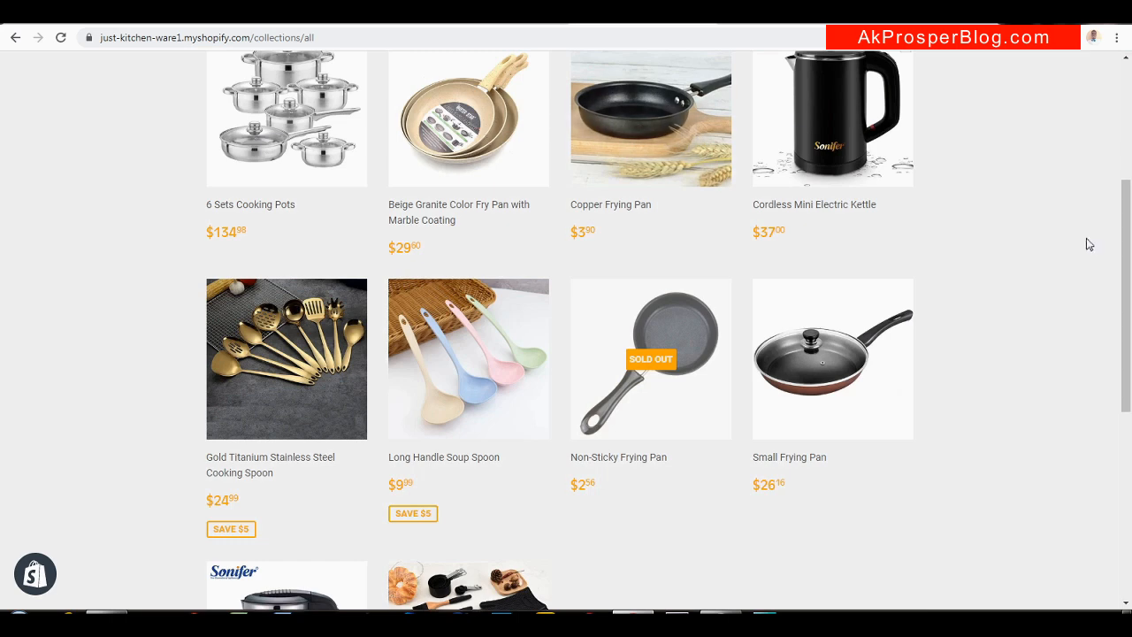
pyautogui.scroll(1, 1130, 173)
pyautogui.scroll(2, 1129, 172)
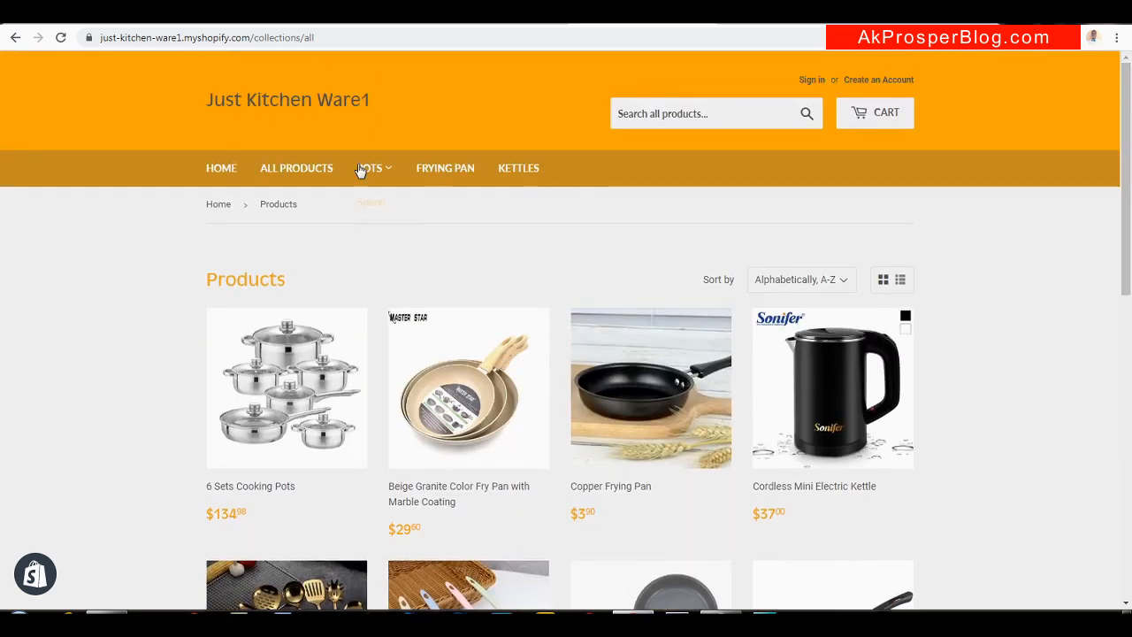
pyautogui.moveTo(378, 168)
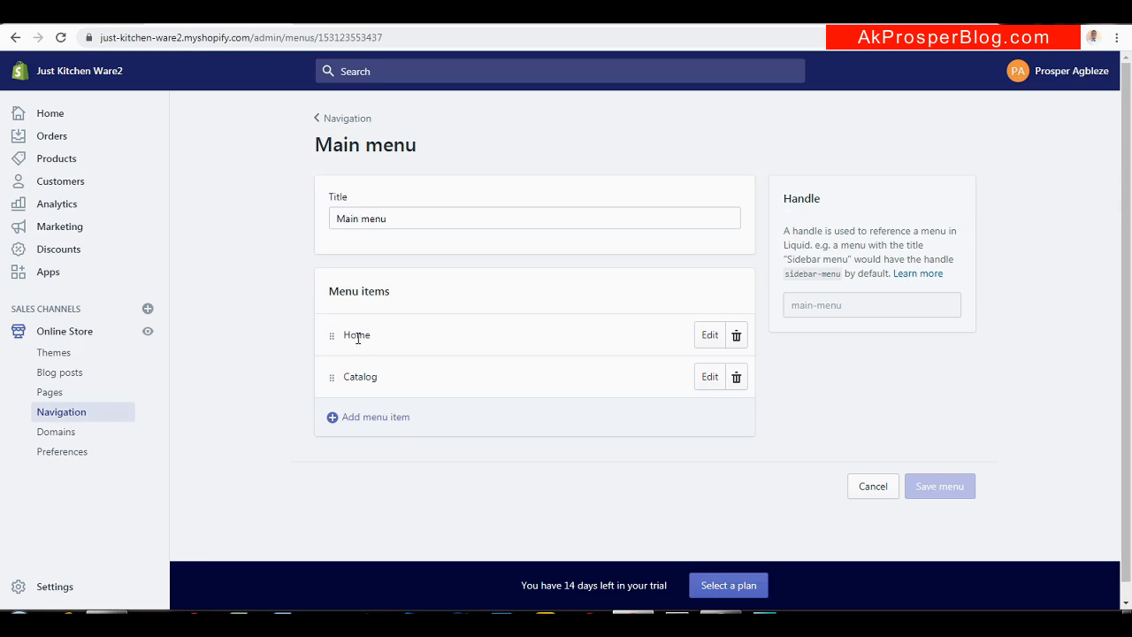
# Remove the Catalog item from the Main menu
pyautogui.click(361, 409)
pyautogui.click(737, 377)
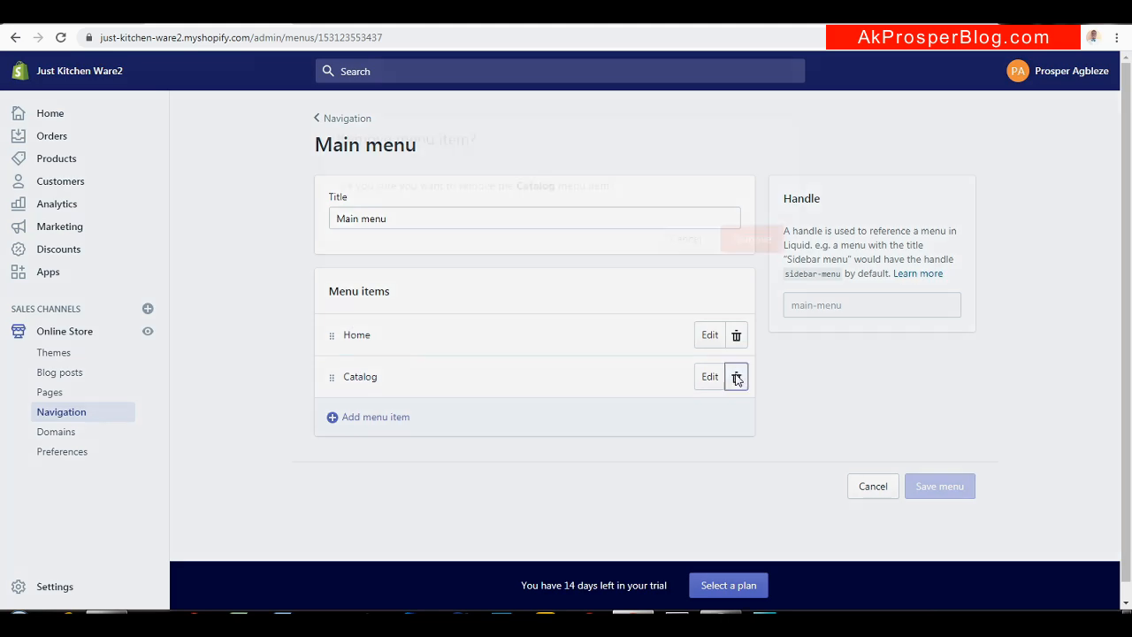
pyautogui.click(739, 237)
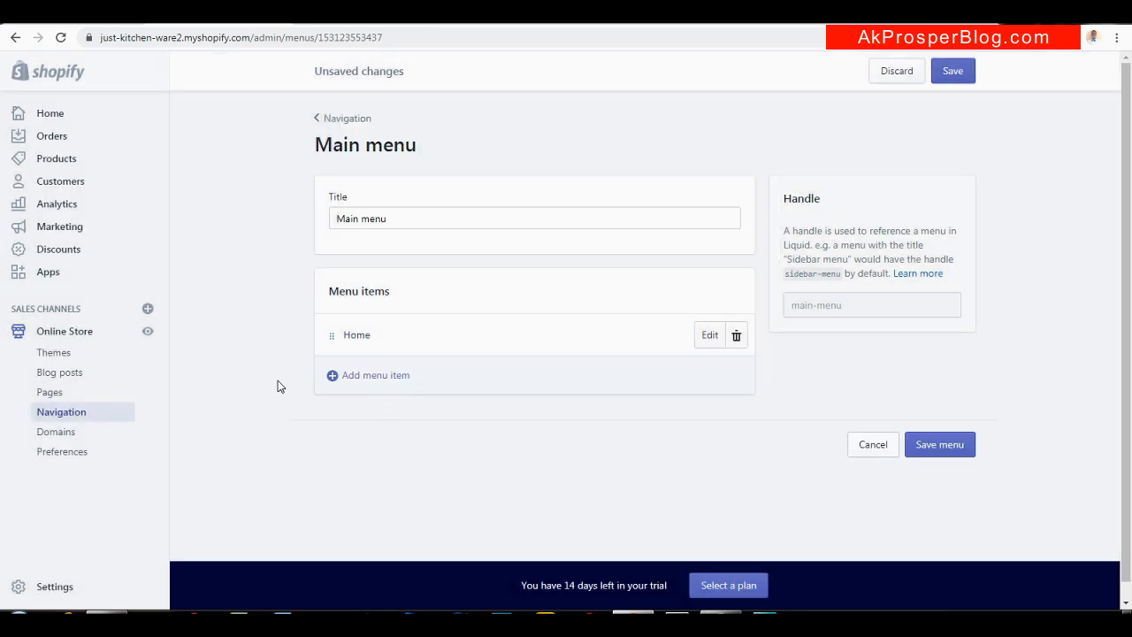
# Add a 'Pot' menu item linked to the Pot collection
pyautogui.click(368, 381)
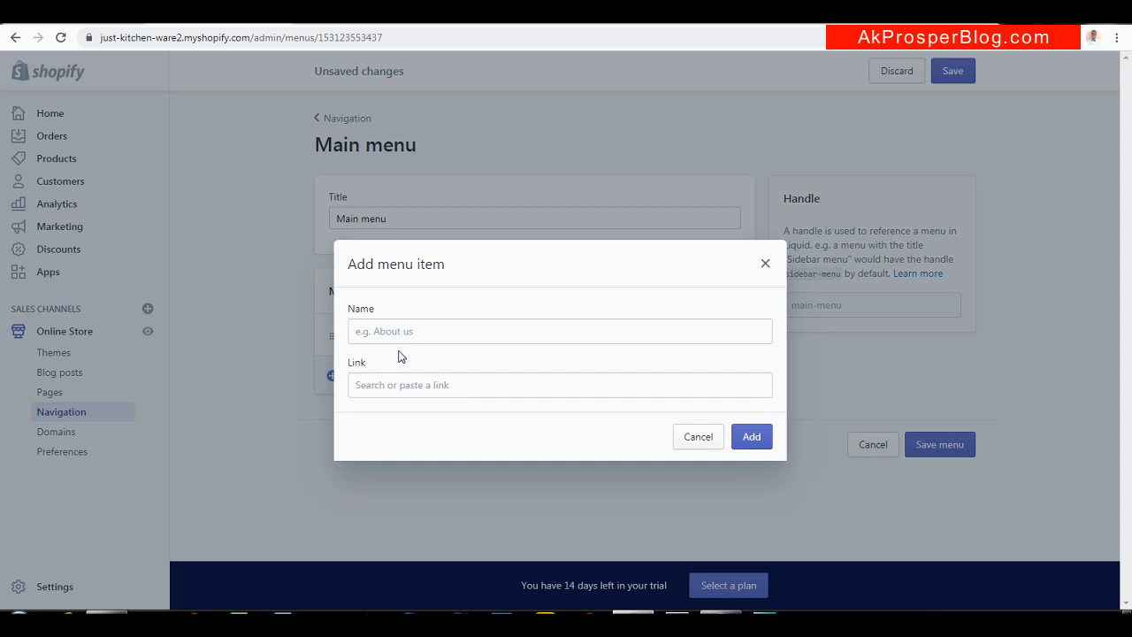
pyautogui.click(459, 324)
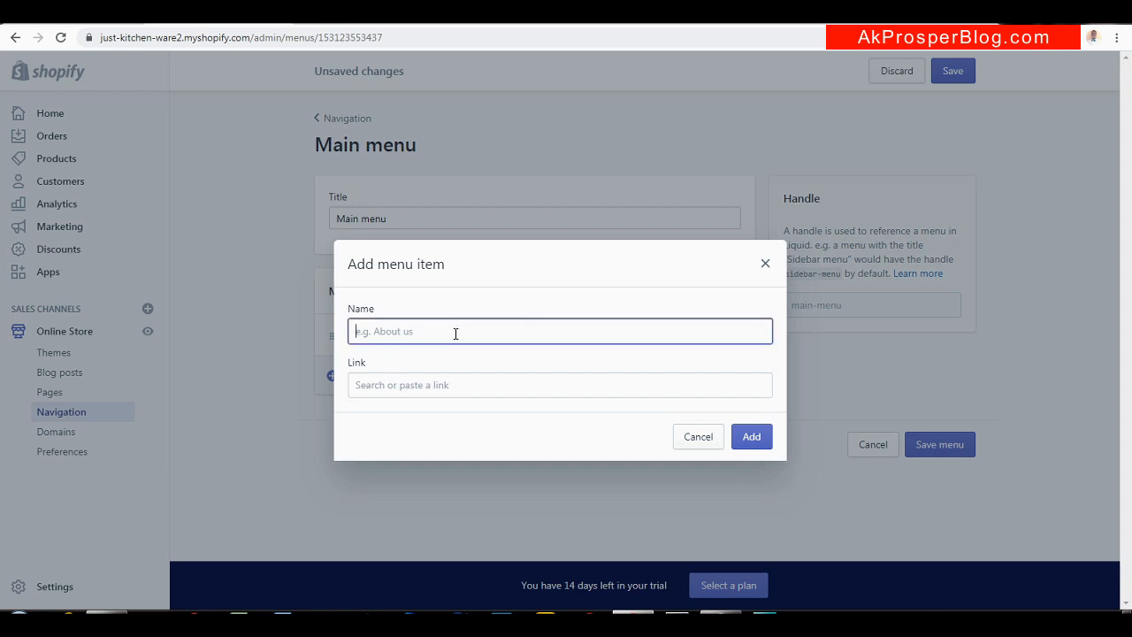
pyautogui.write('Pot')
pyautogui.click(609, 388)
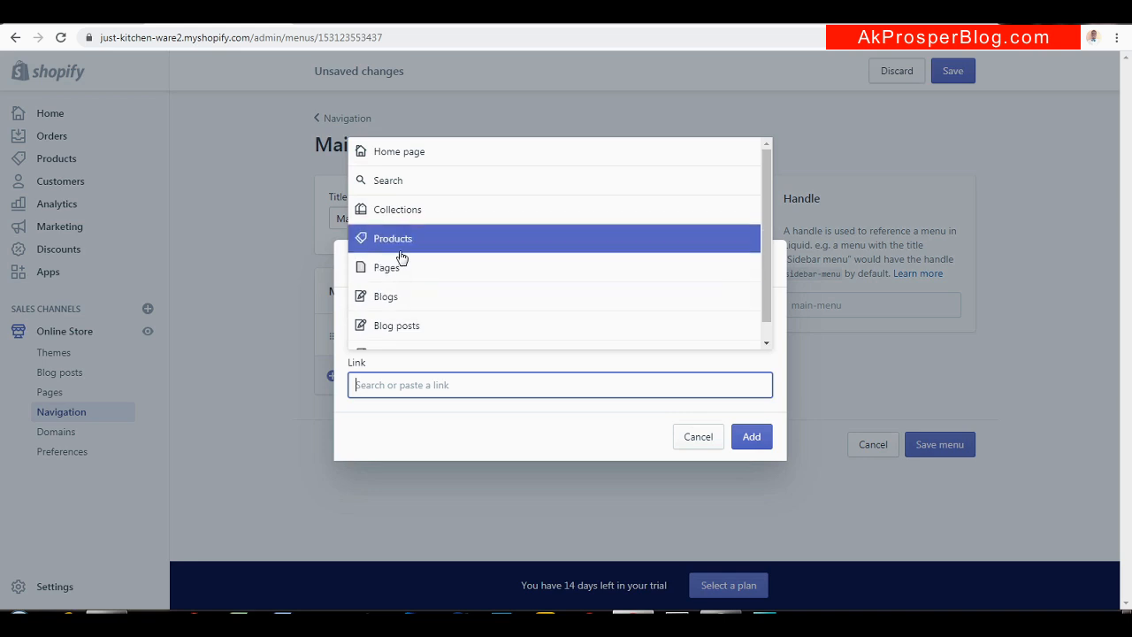
pyautogui.click(435, 216)
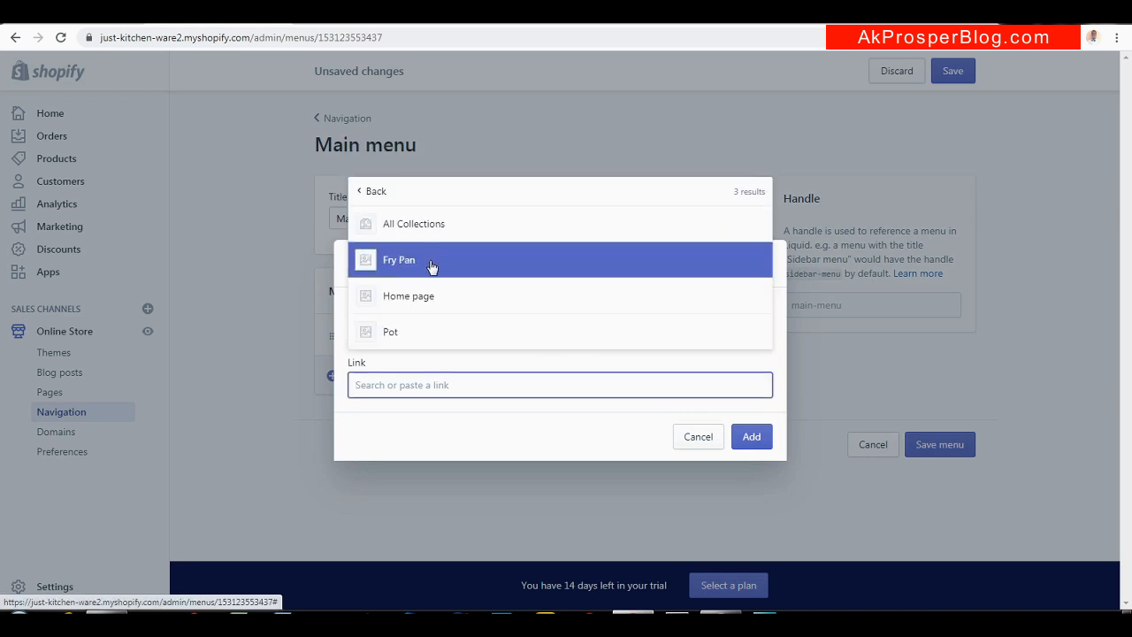
pyautogui.click(424, 333)
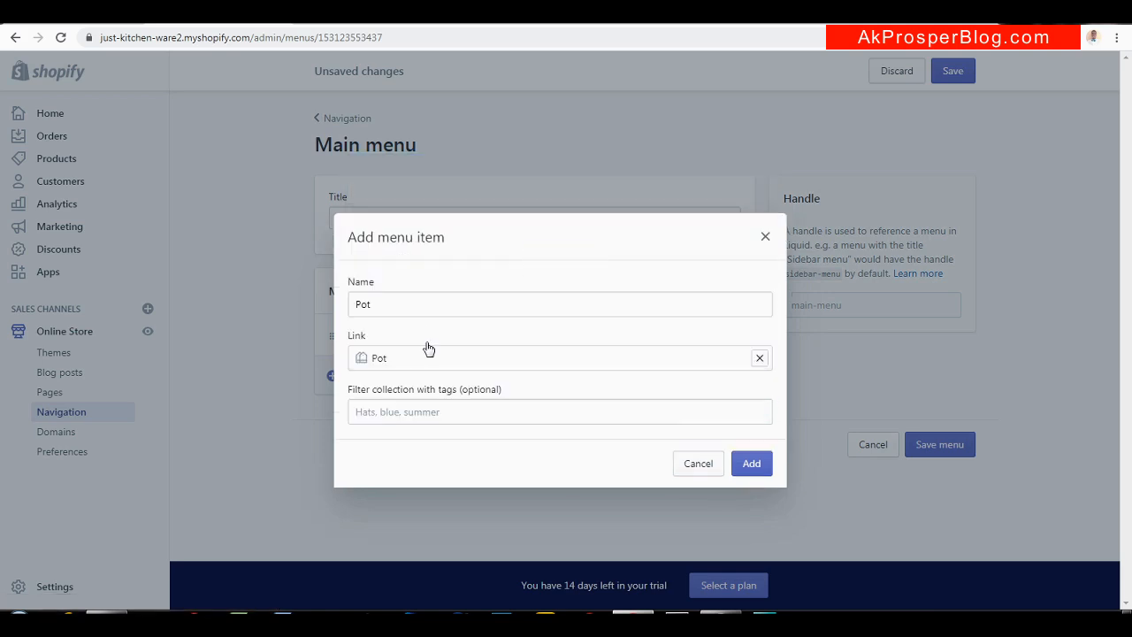
pyautogui.click(766, 462)
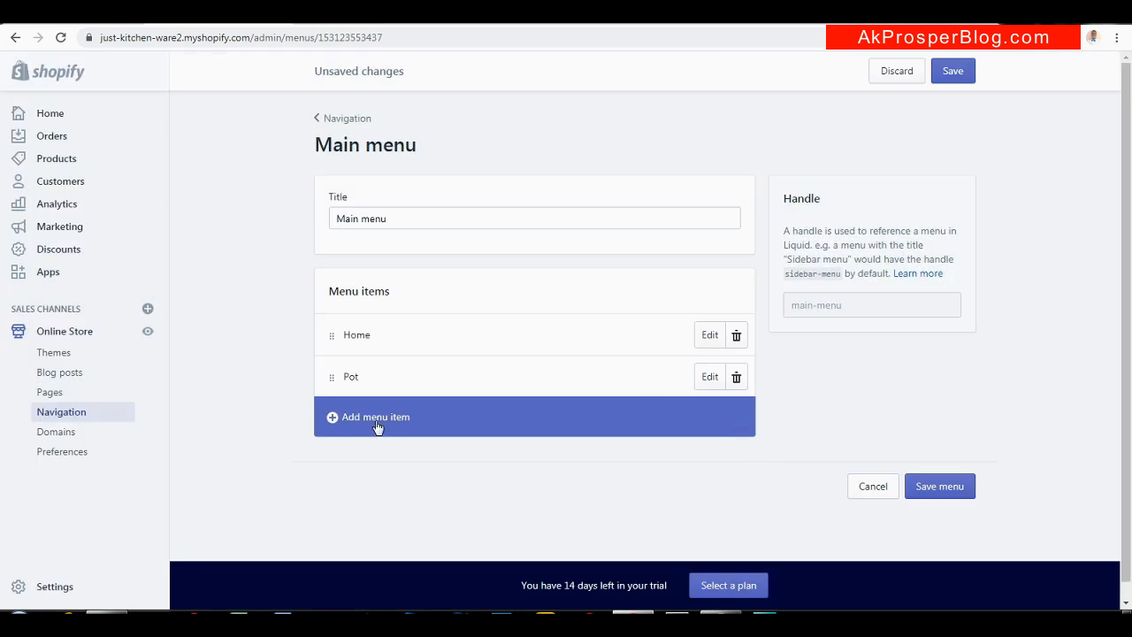
# Create a 'Fry Pan' item below Pot, linked to Collections > Fry Pan
pyautogui.click(368, 417)
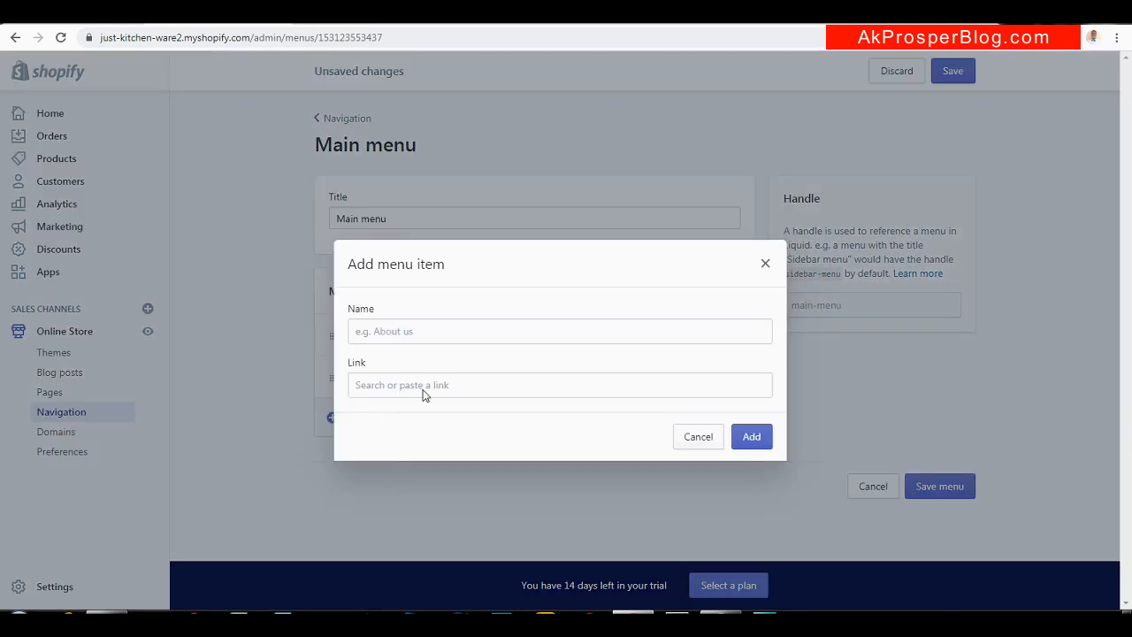
pyautogui.click(481, 331)
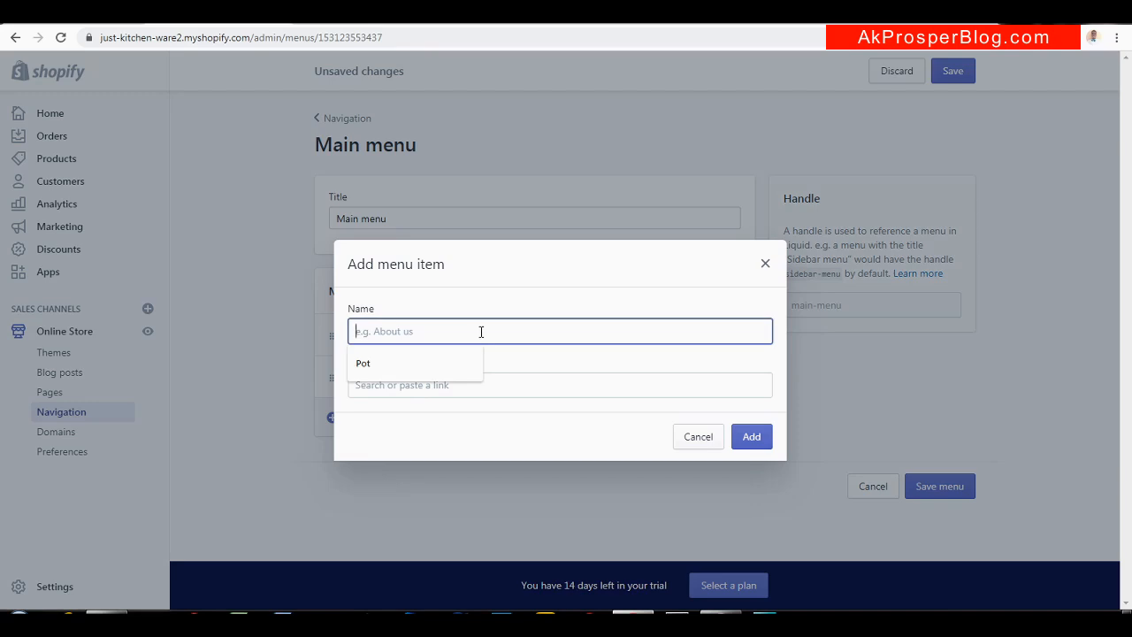
pyautogui.write('Fry Pan')
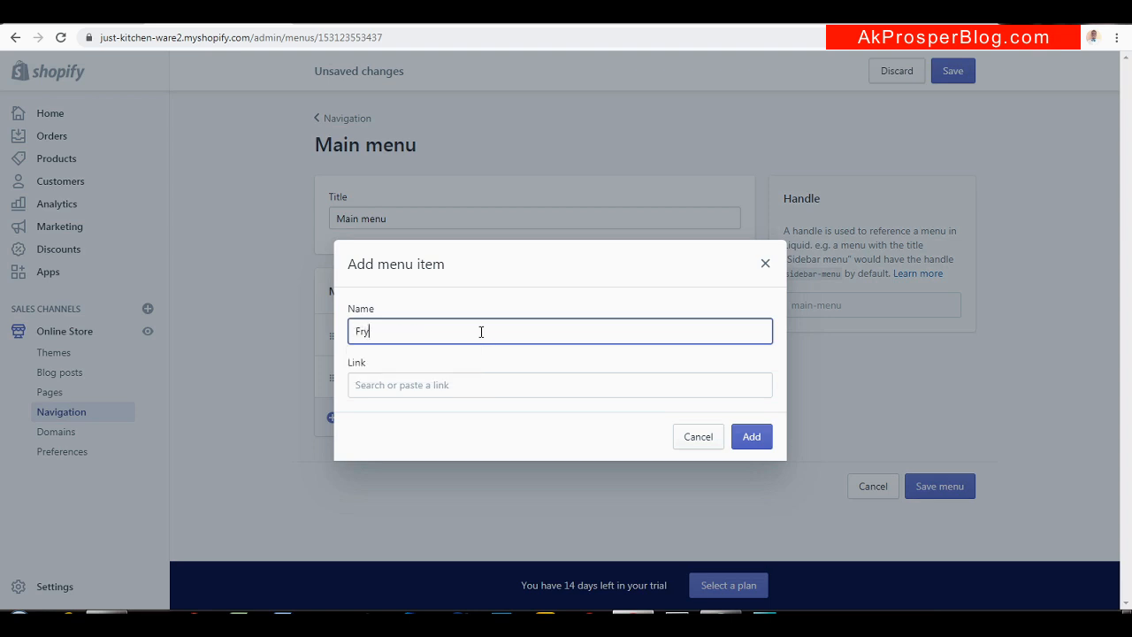
pyautogui.click(497, 382)
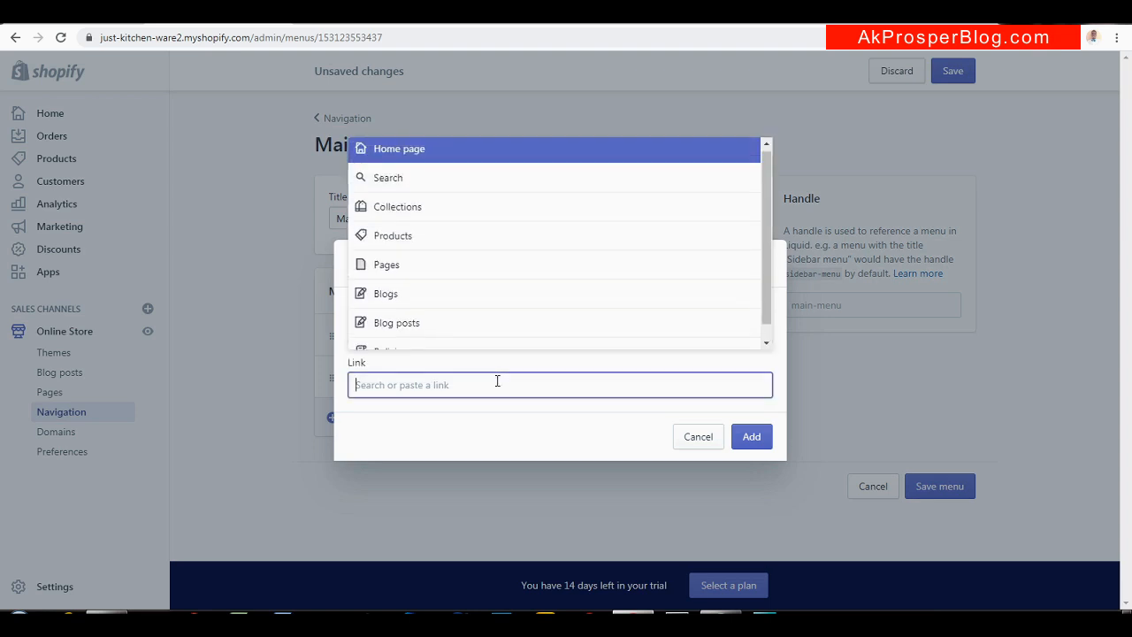
pyautogui.click(477, 213)
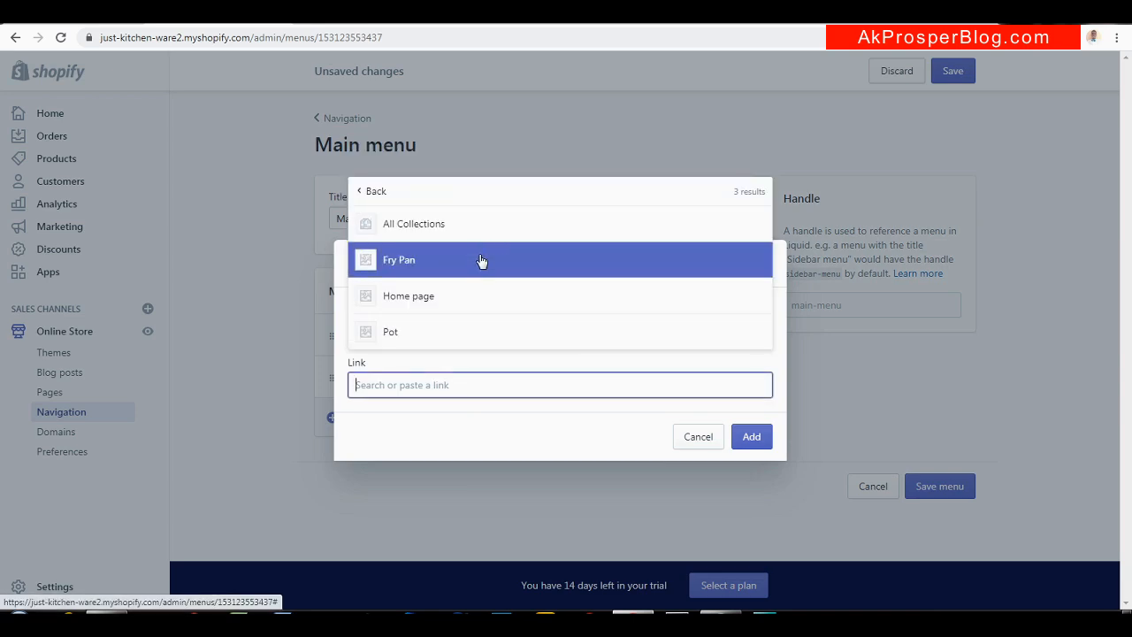
pyautogui.click(478, 265)
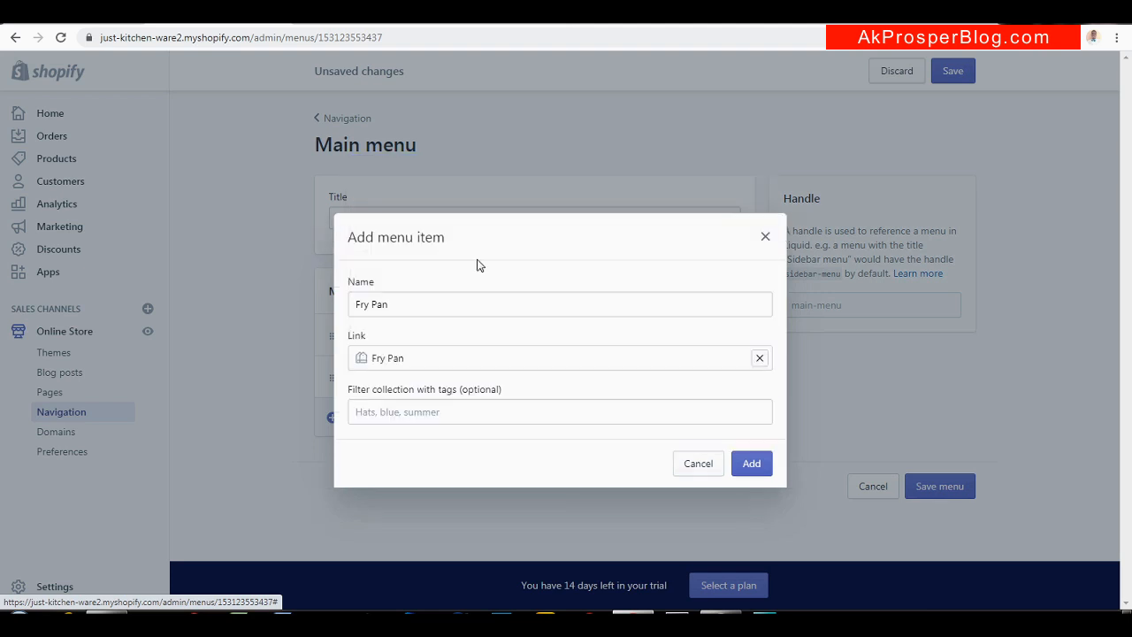
pyautogui.click(750, 465)
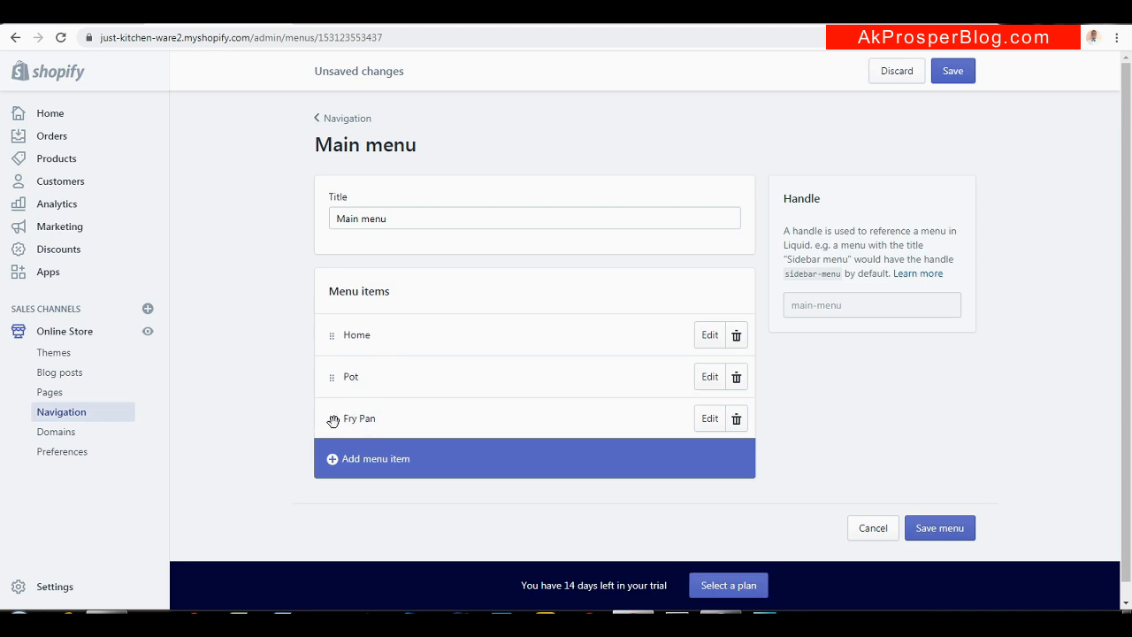
# Nest Fry Pan under Pot as a dropdown, comparing it with the other store's menu
pyautogui.moveTo(331, 420); pyautogui.dragTo(374, 432)
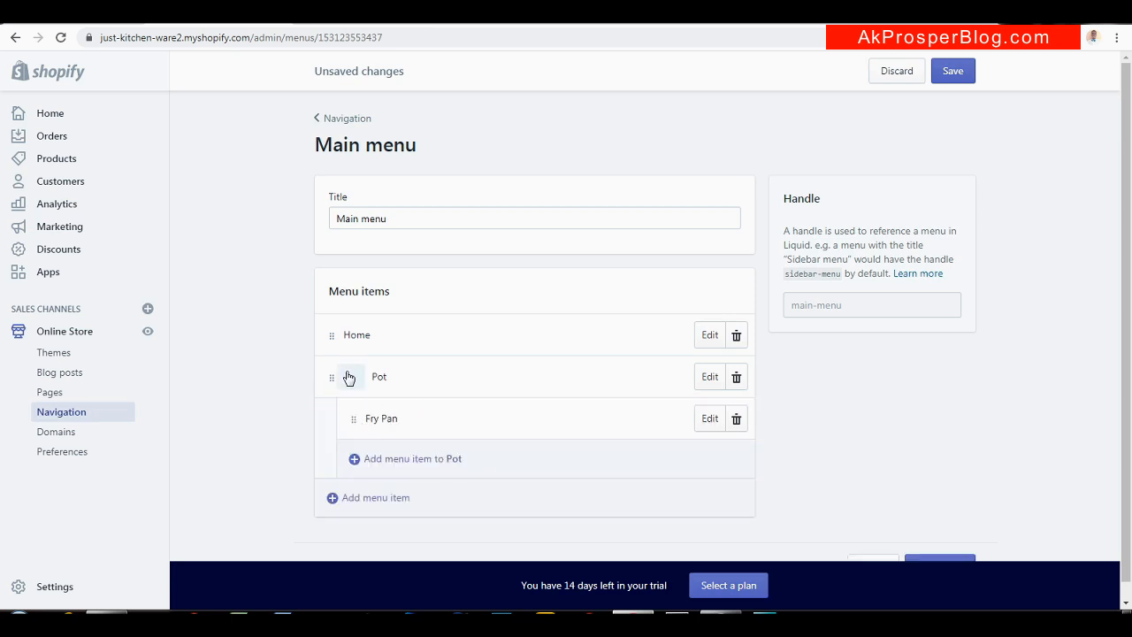
pyautogui.click(351, 379)
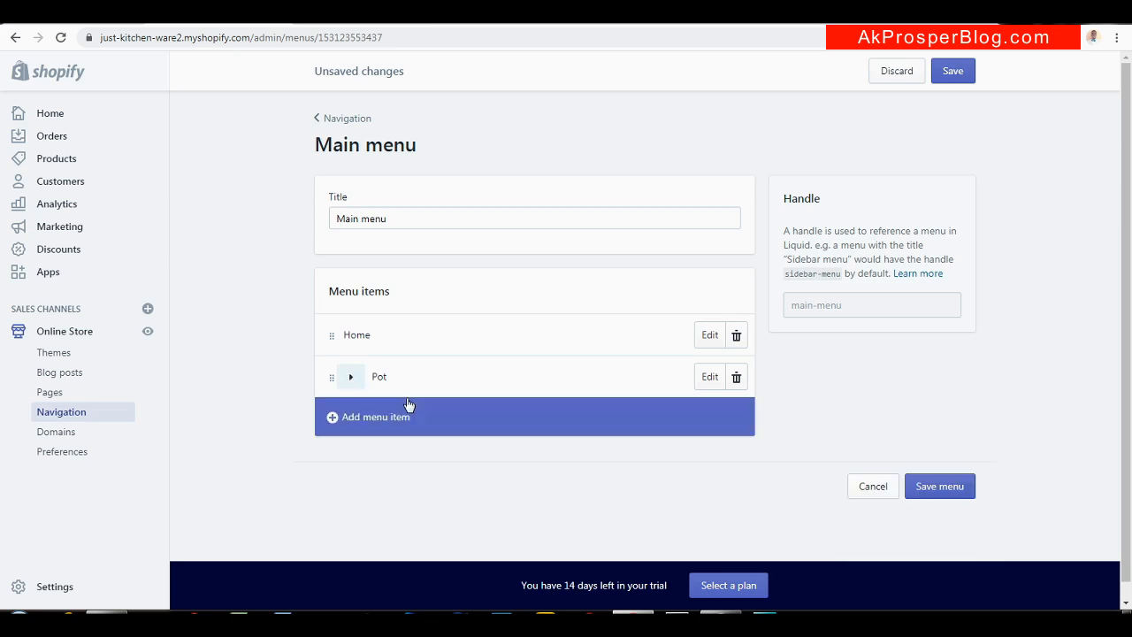
pyautogui.click(353, 380)
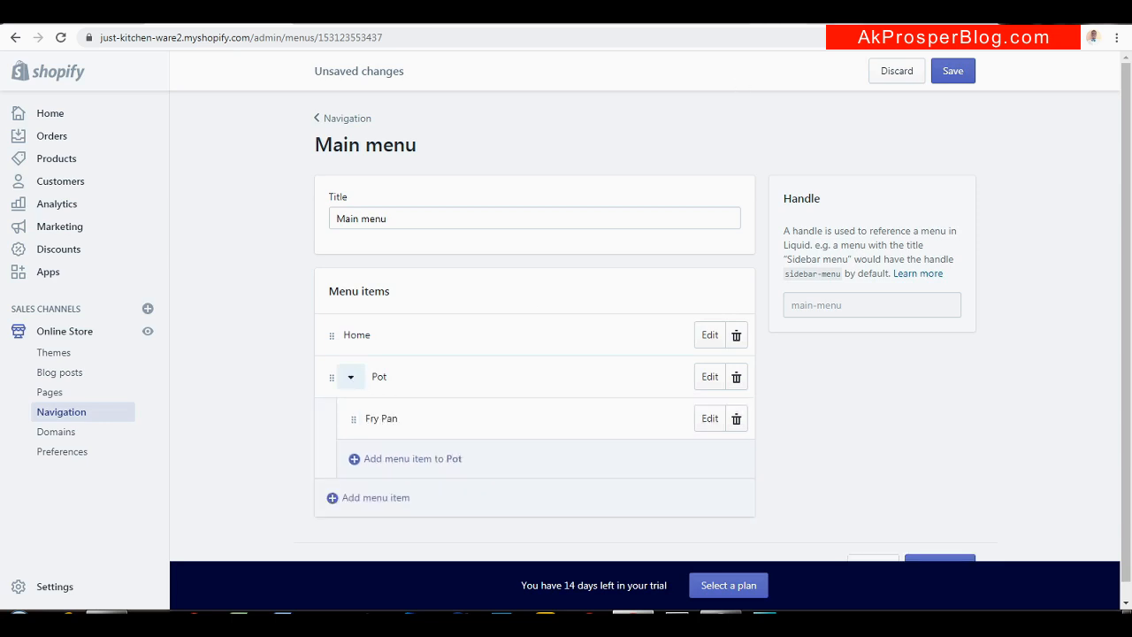
pyautogui.click(630, 18)
pyautogui.moveTo(368, 172)
pyautogui.click(350, 379)
pyautogui.click(352, 381)
# Move Fry Pan back out to the top level of the Main menu
pyautogui.moveTo(357, 417); pyautogui.dragTo(310, 415)
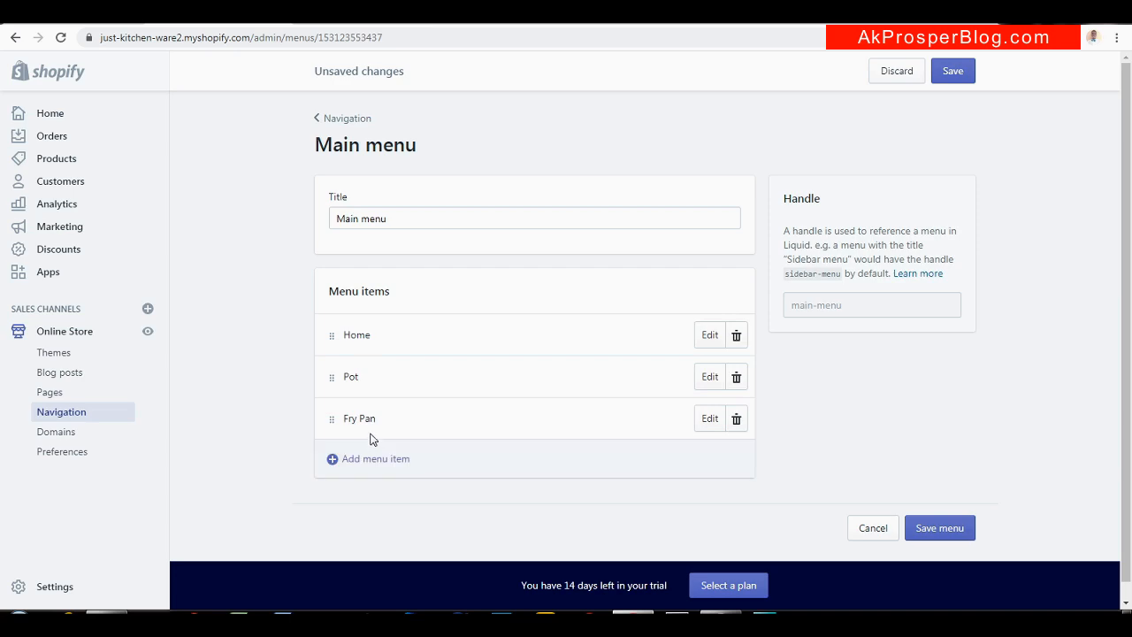
pyautogui.scroll(-1, 371, 439)
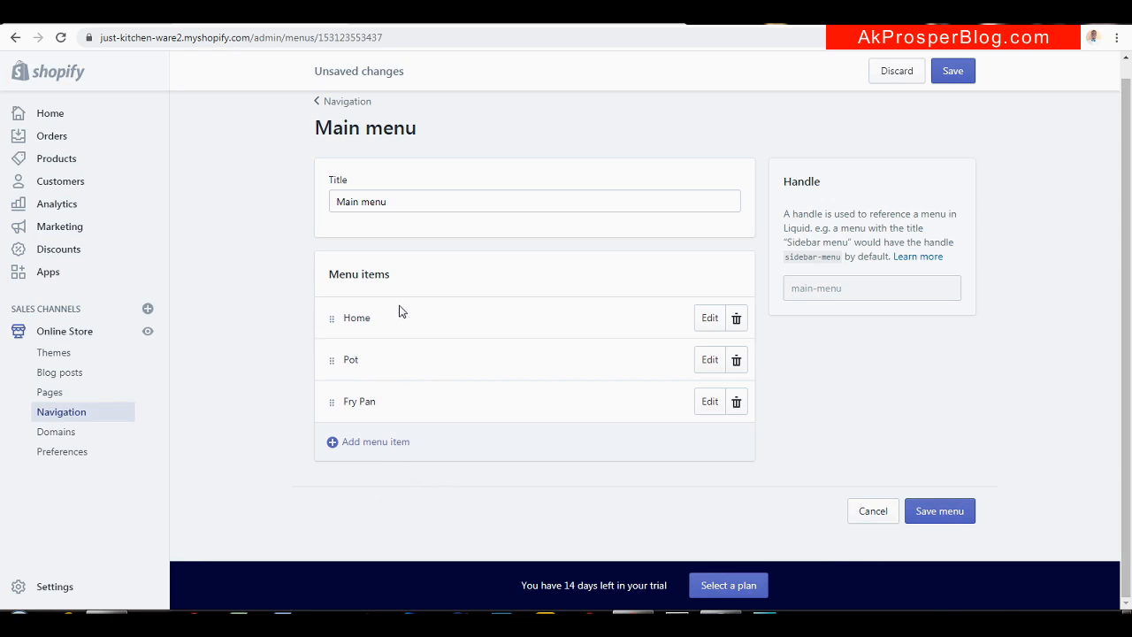
pyautogui.click(399, 450)
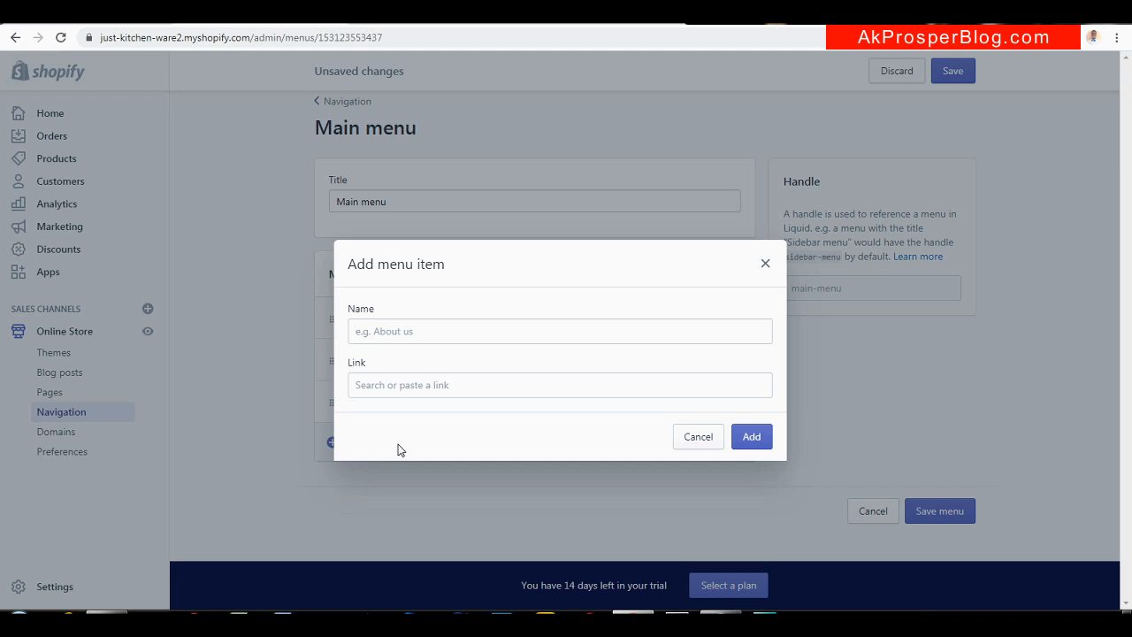
# Name the new item 'All Products' and link it to Products > All Products
pyautogui.click(431, 332)
pyautogui.write('All Products')
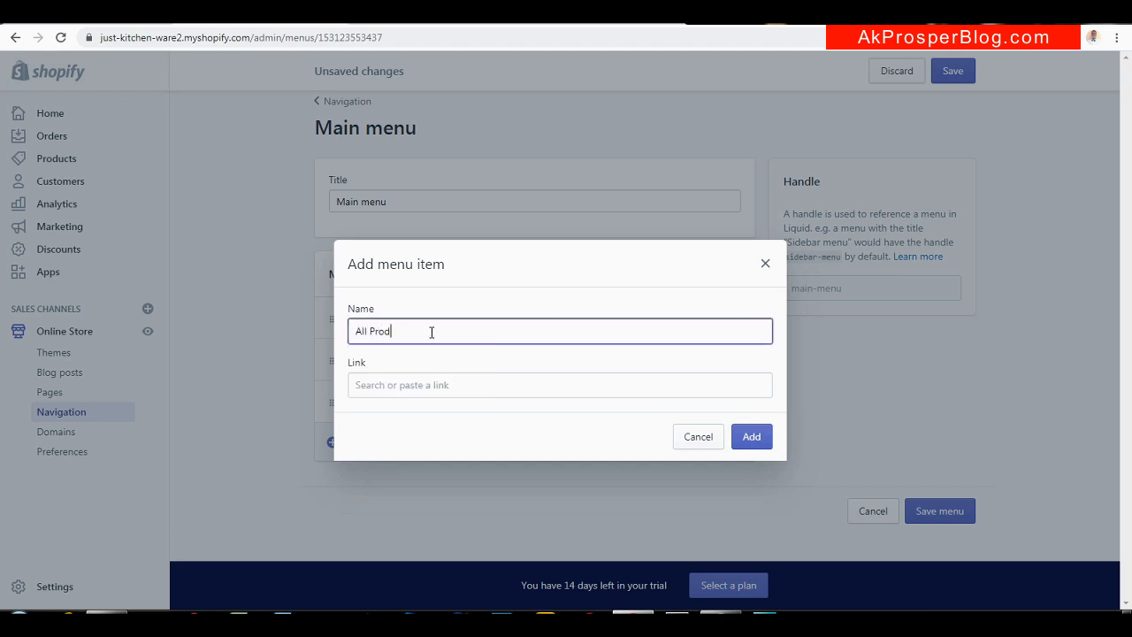
pyautogui.click(407, 384)
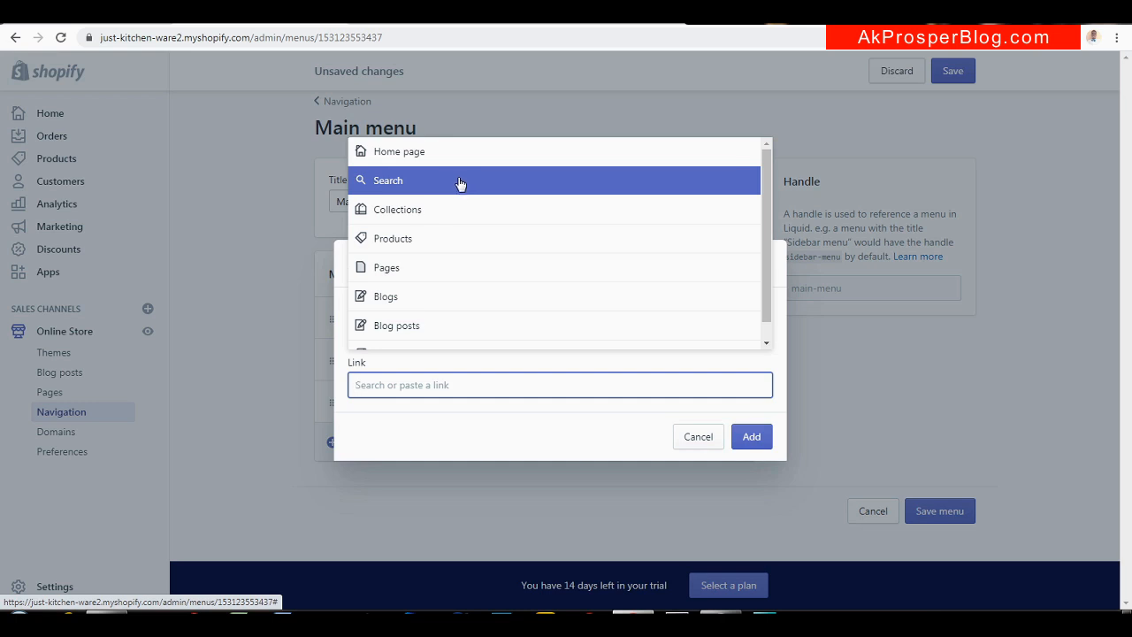
pyautogui.click(452, 239)
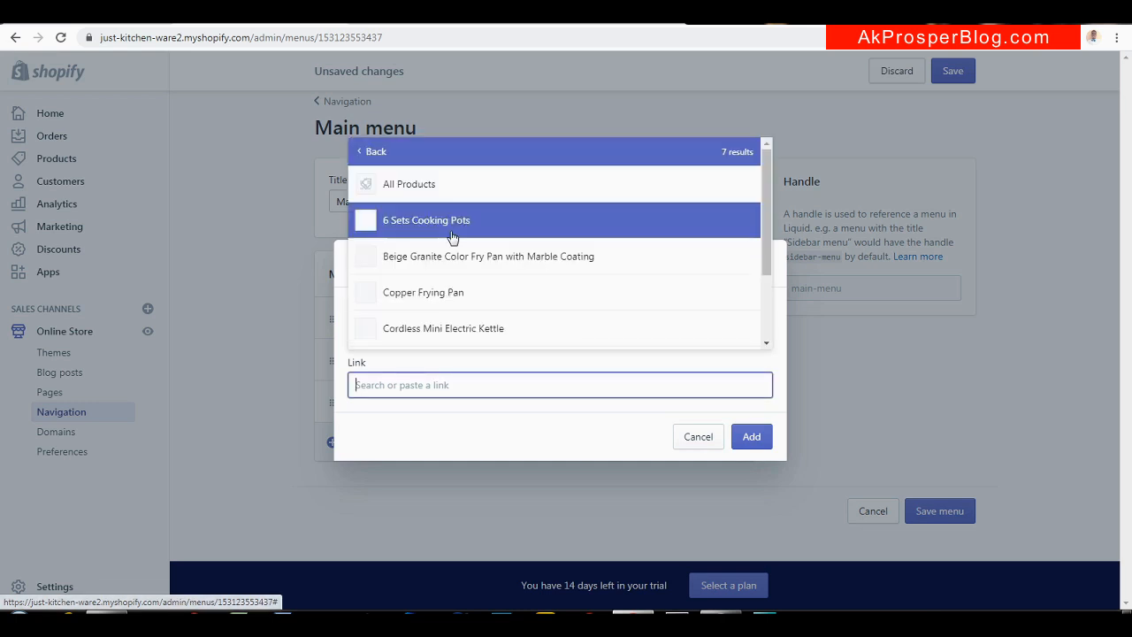
pyautogui.click(443, 187)
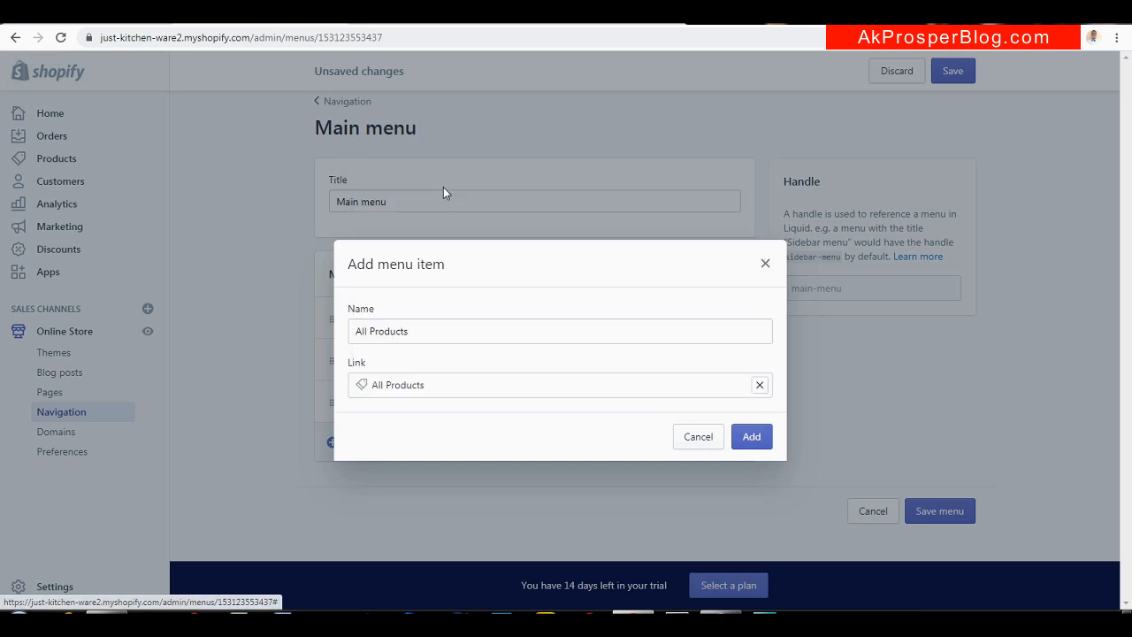
pyautogui.click(751, 436)
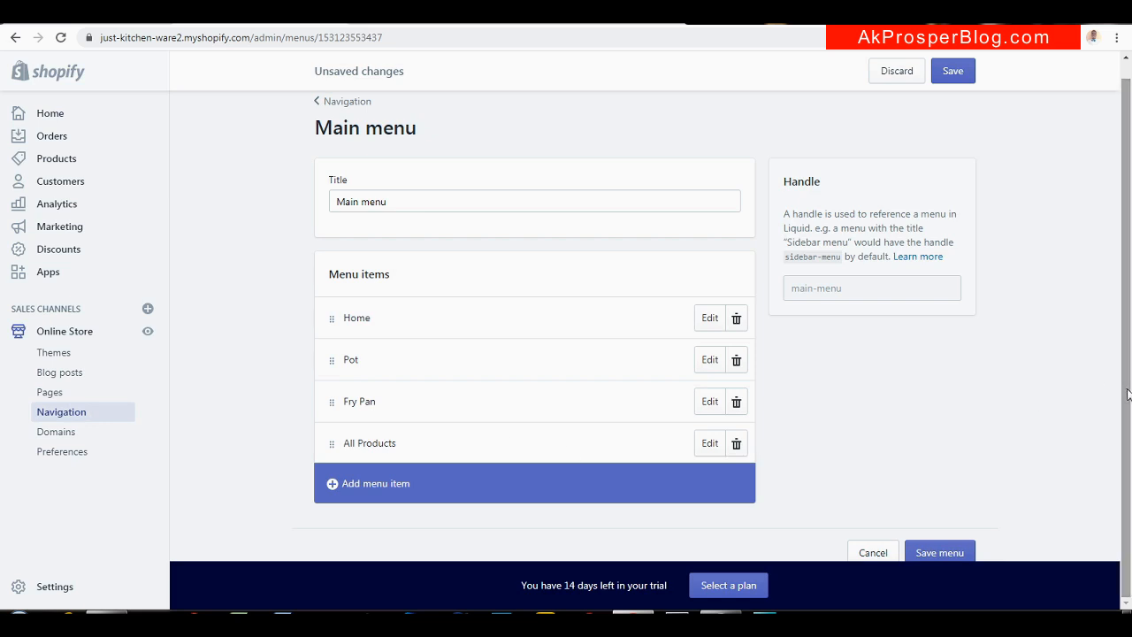
# Delete the nested Fry Pan duplicate, move All Products below Home, and save the menu
pyautogui.click(944, 550)
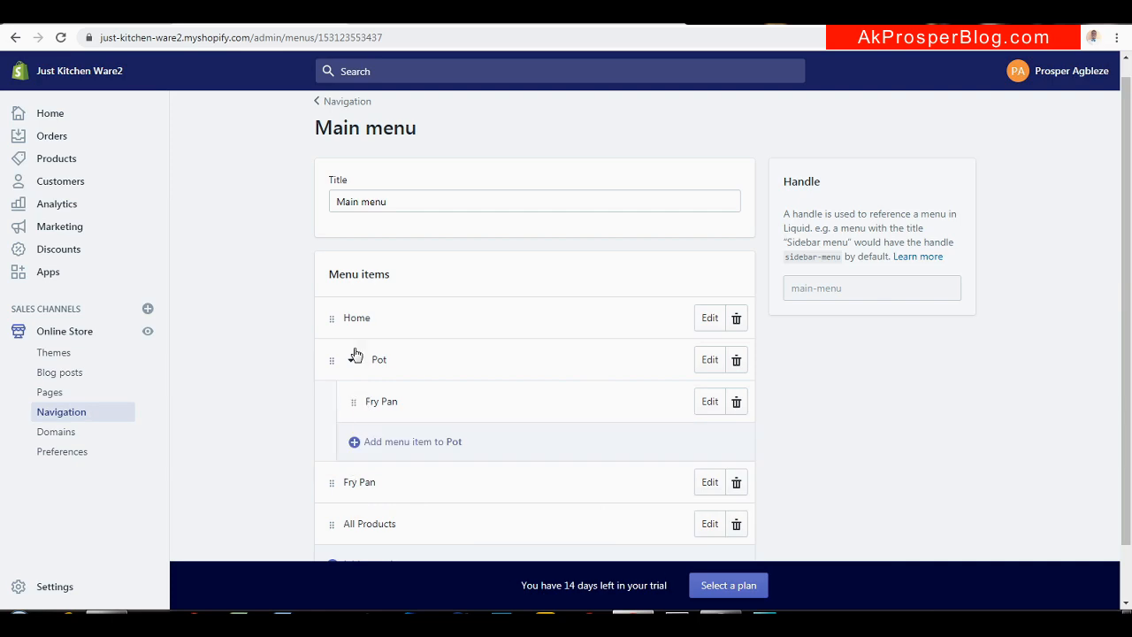
pyautogui.moveTo(353, 404)
pyautogui.mouseDown()
pyautogui.moveTo(334, 399)
pyautogui.moveTo(354, 405)
pyautogui.mouseUp()
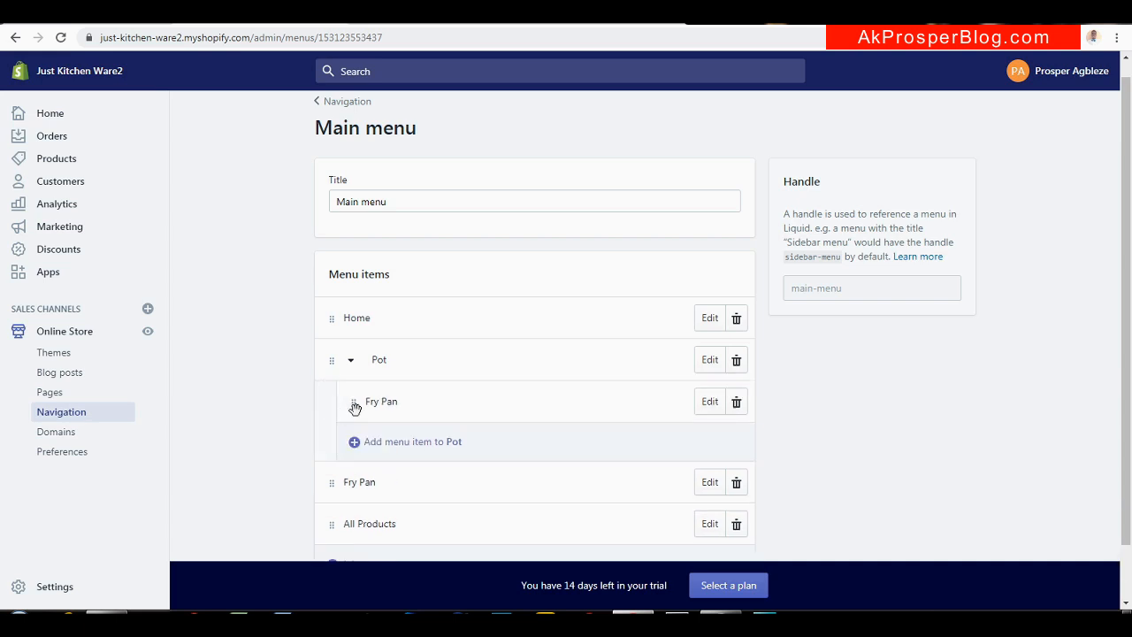
pyautogui.click(735, 400)
pyautogui.click(749, 236)
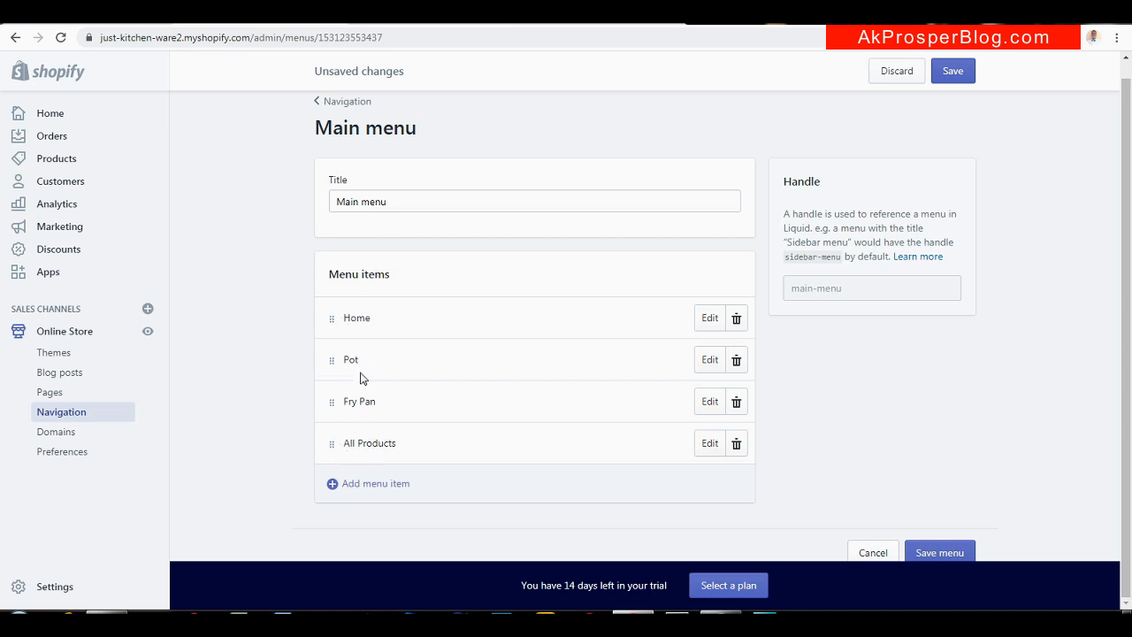
pyautogui.moveTo(332, 444); pyautogui.dragTo(332, 351)
pyautogui.click(944, 551)
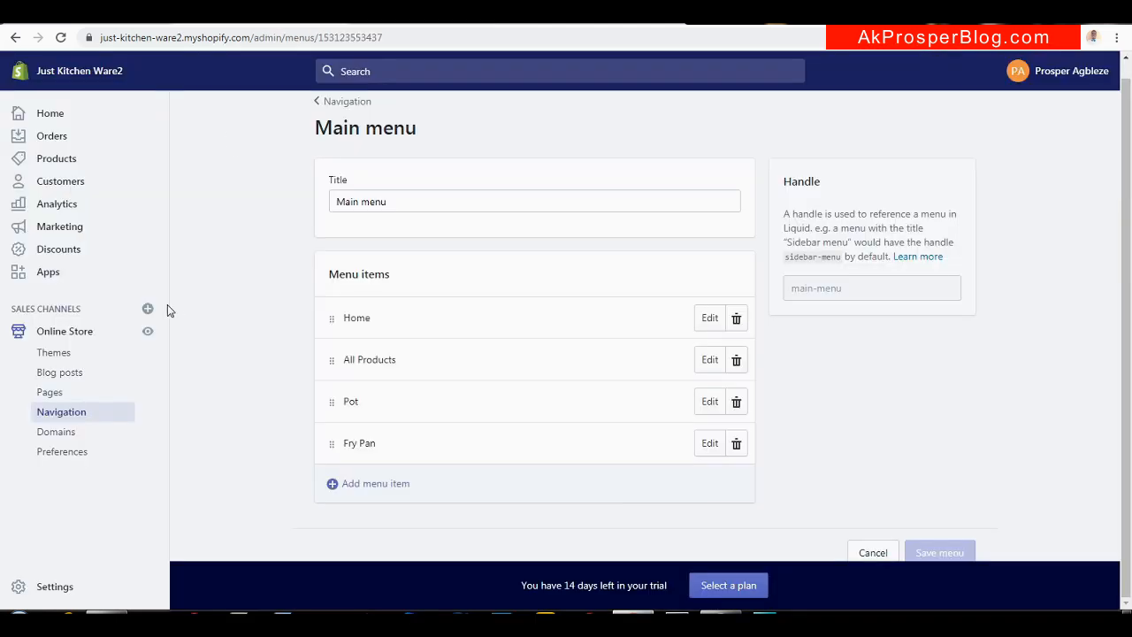
# Check the live store's All Products page in a new tab (Home, All Products, Pot, Fry Pan)
pyautogui.rightClick(149, 331)
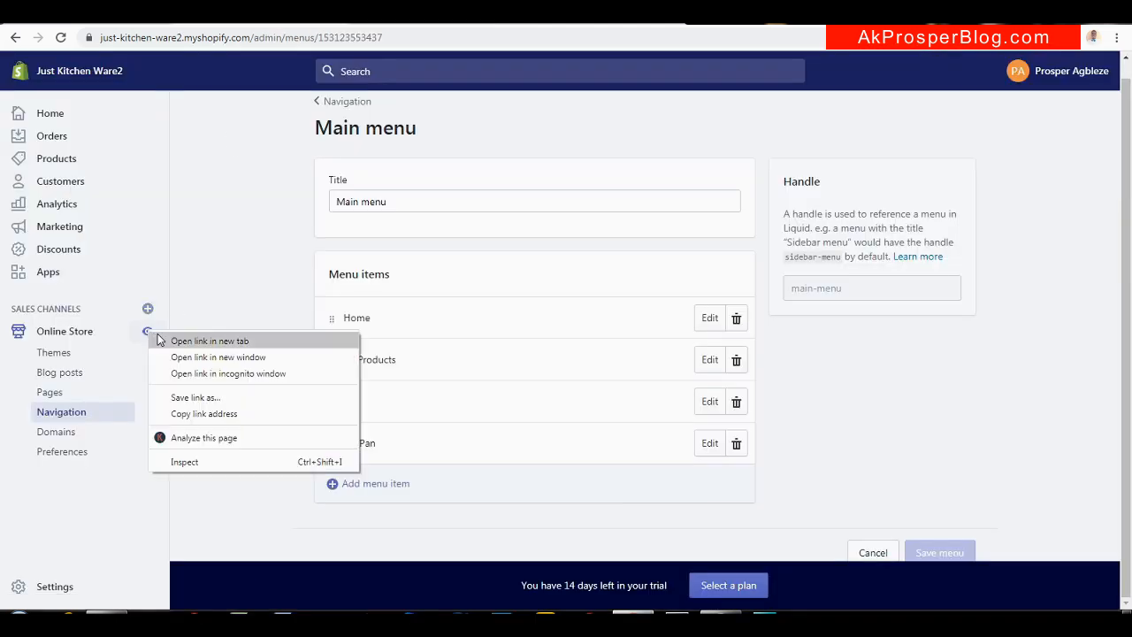
pyautogui.click(209, 340)
pyautogui.click(419, 16)
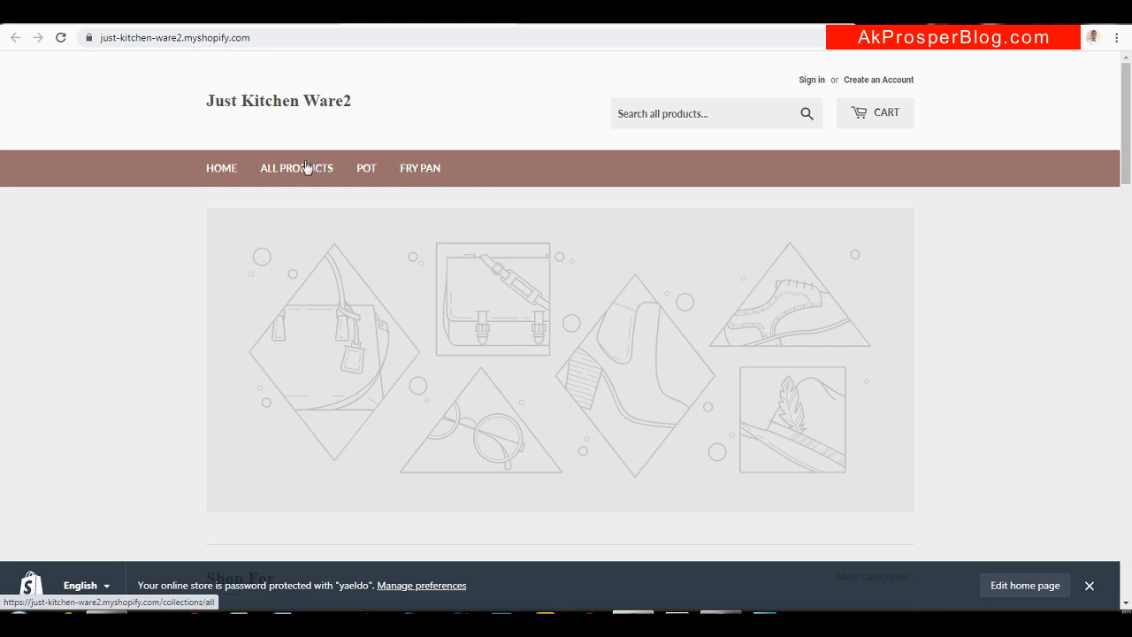
pyautogui.click(305, 167)
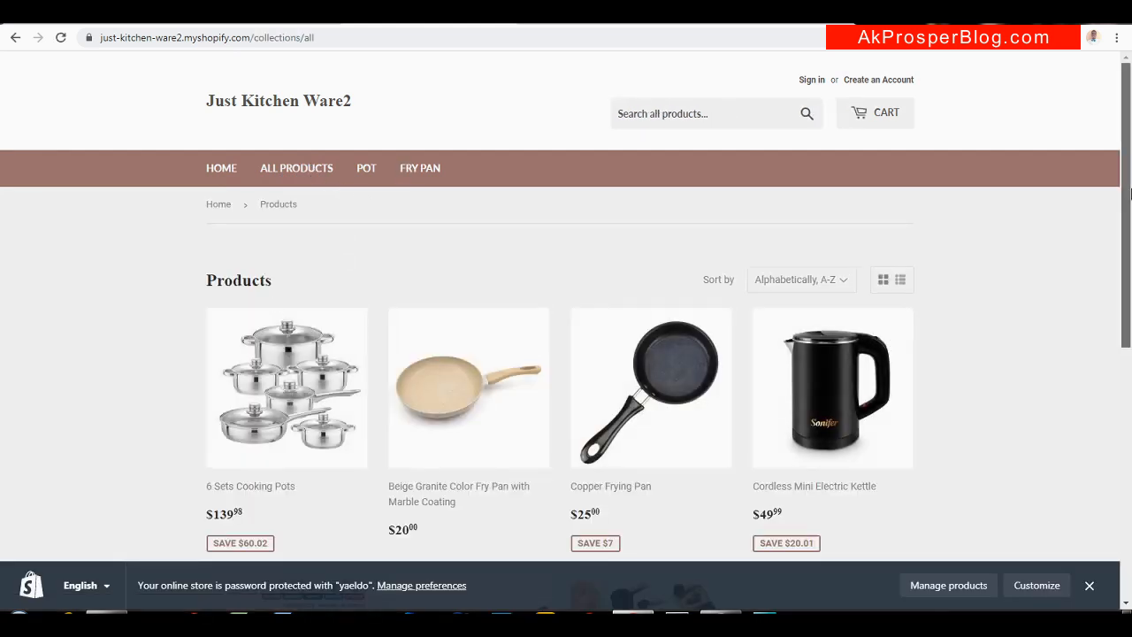
pyautogui.scroll(-2, 1126, 298)
pyautogui.scroll(3, 1126, 298)
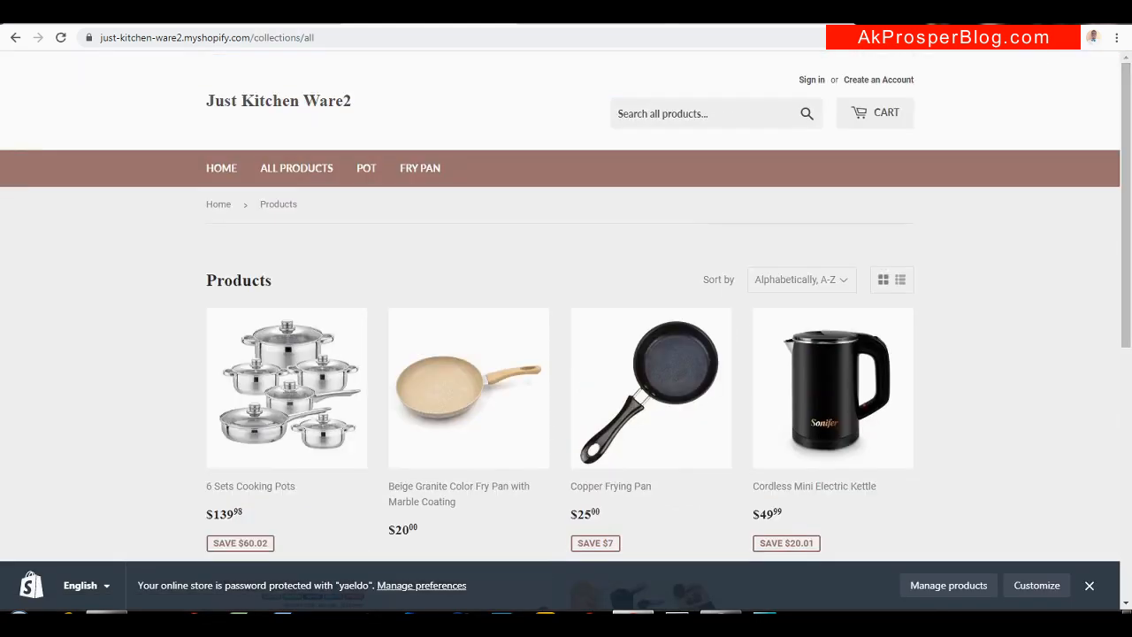
pyautogui.click(256, 14)
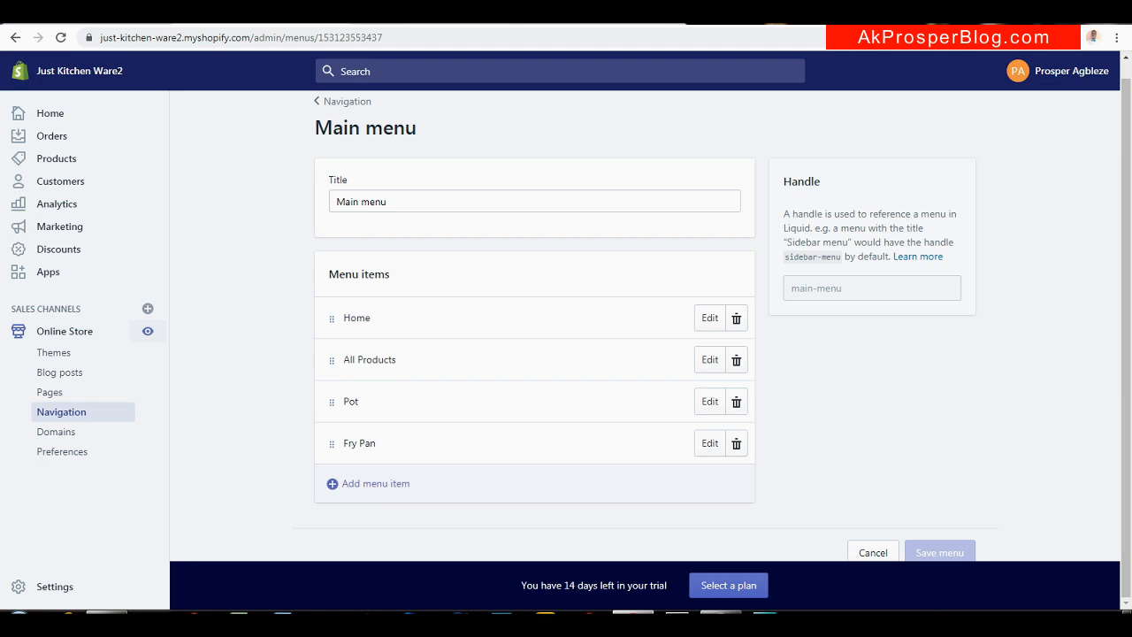
# Open the Footer menu from the navigation list and delete its Search item
pyautogui.click(344, 102)
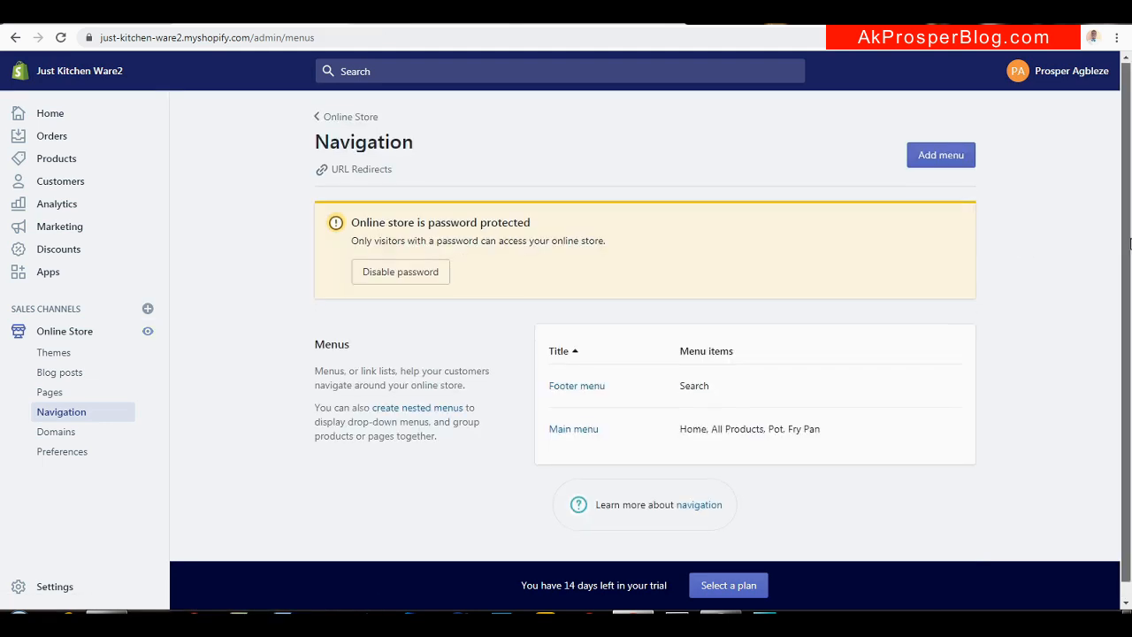
pyautogui.scroll(-1, 774, 432)
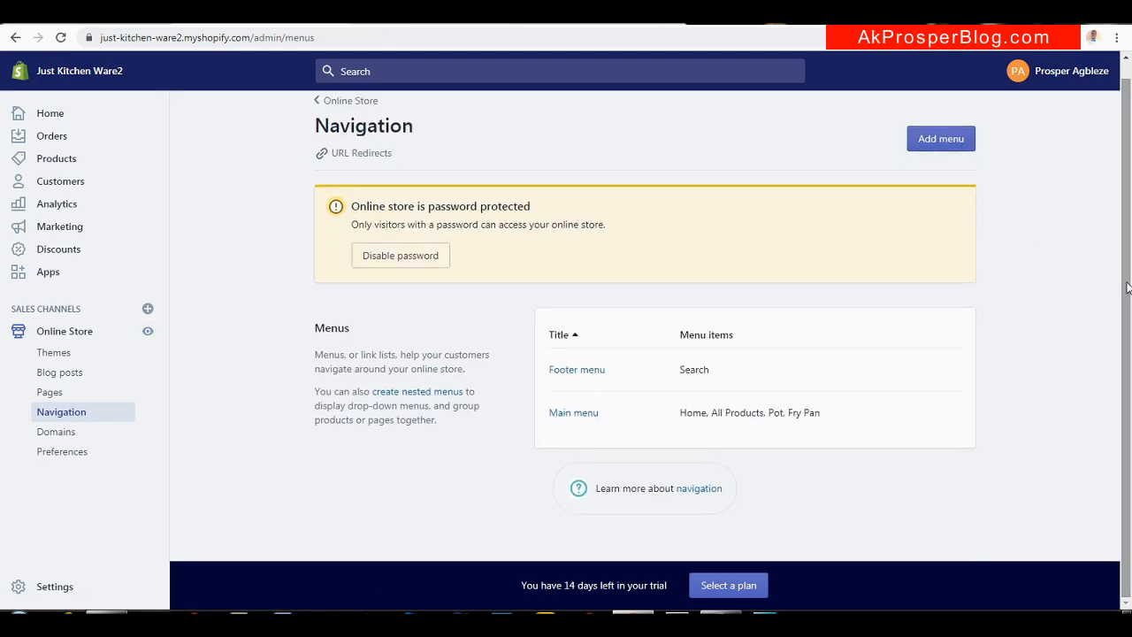
pyautogui.click(568, 371)
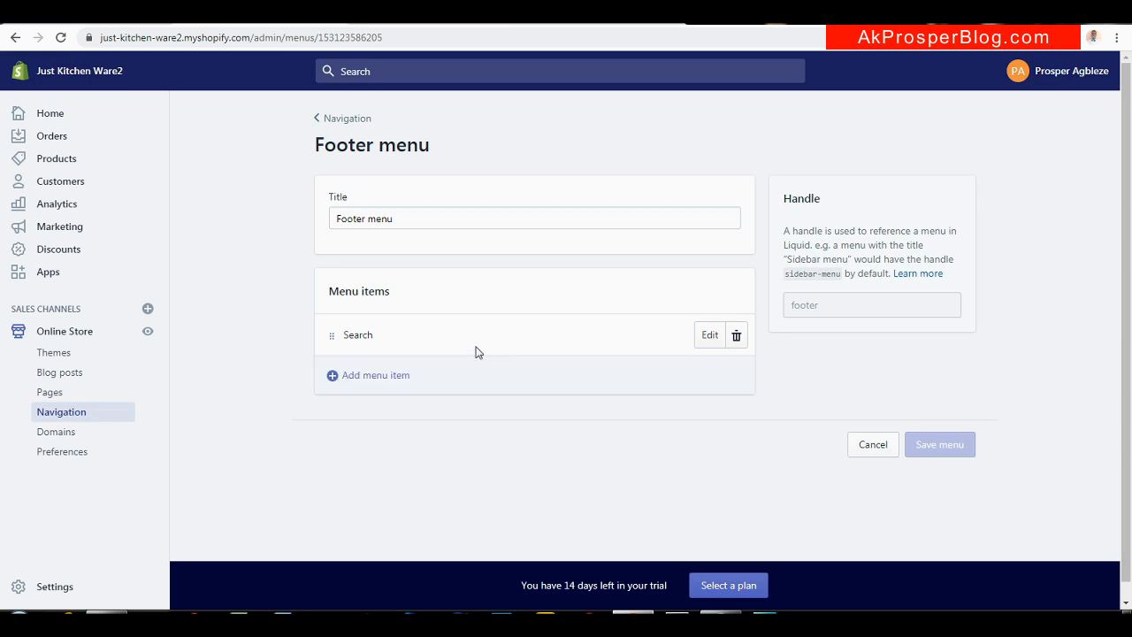
pyautogui.click(738, 337)
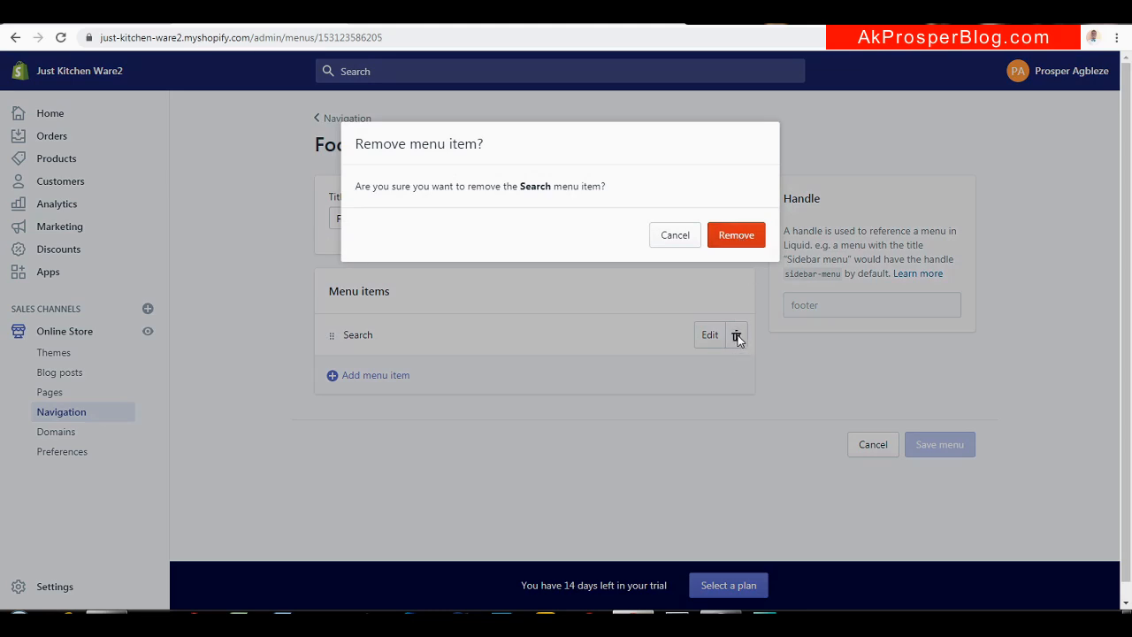
pyautogui.click(741, 244)
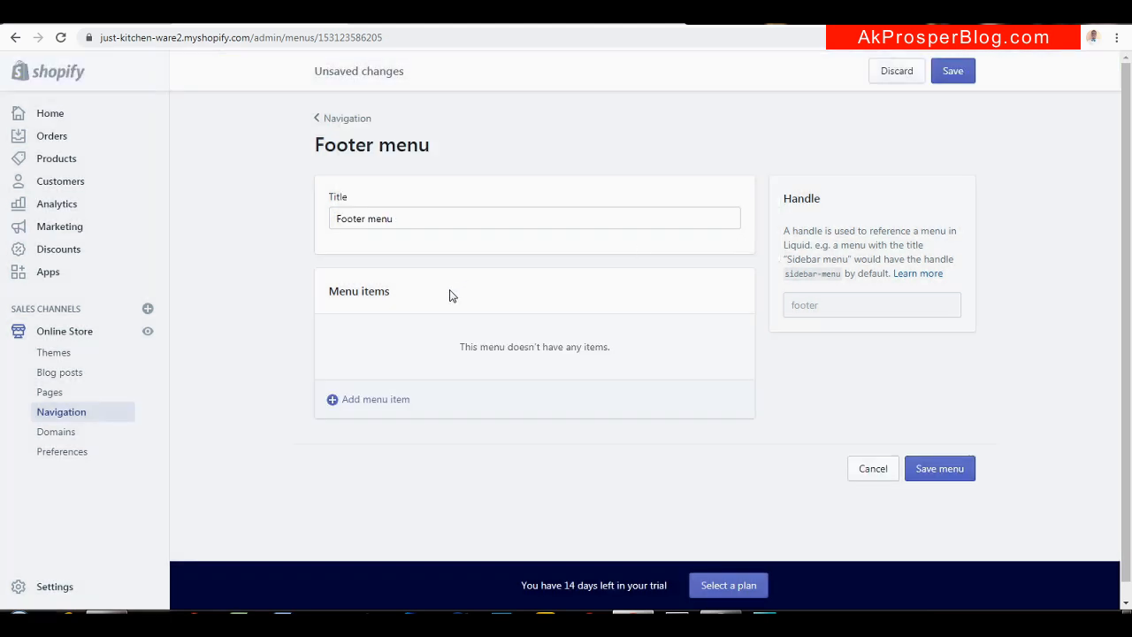
# Add a 'Contact Us' Footer menu item linked to Pages > Contact Us, then start another item
pyautogui.click(363, 407)
pyautogui.click(426, 331)
pyautogui.write('About Us')
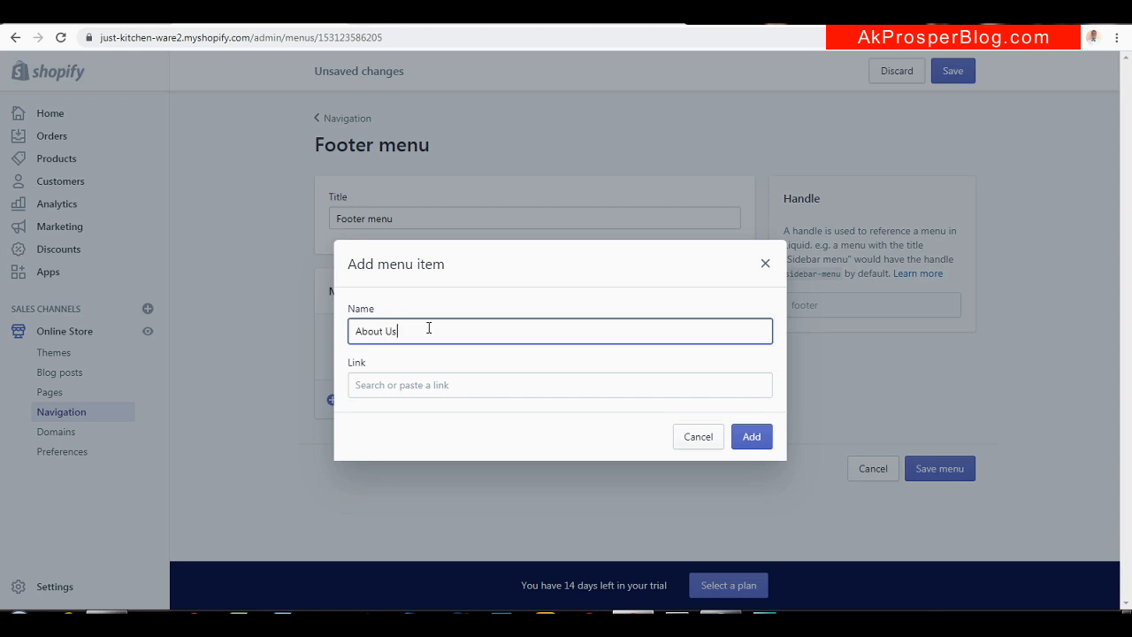
pyautogui.click(421, 390)
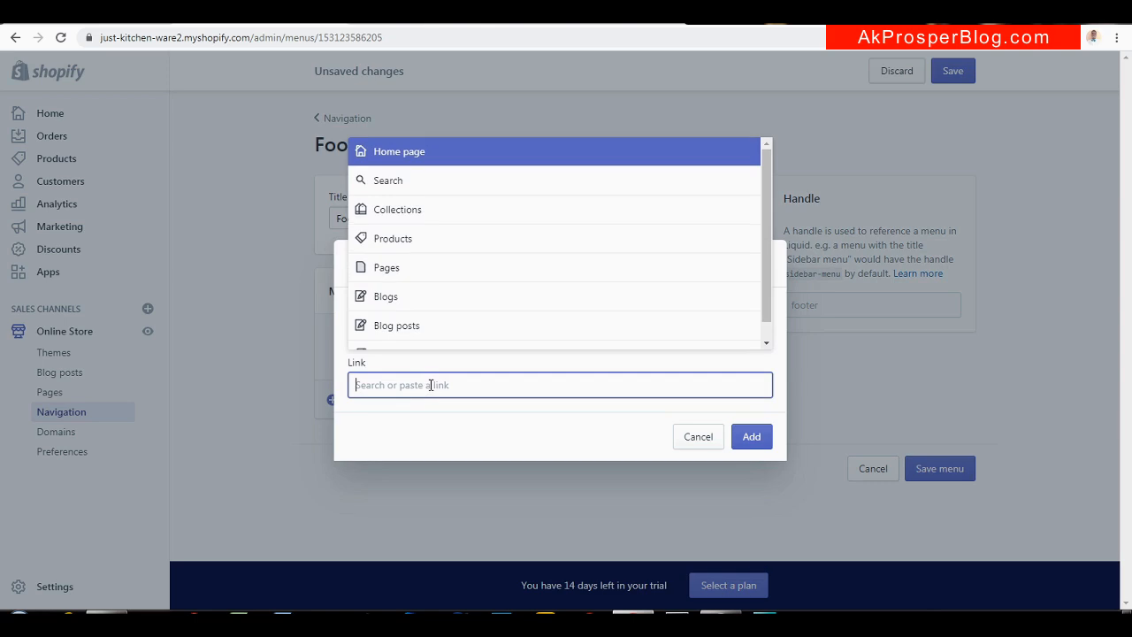
pyautogui.click(413, 268)
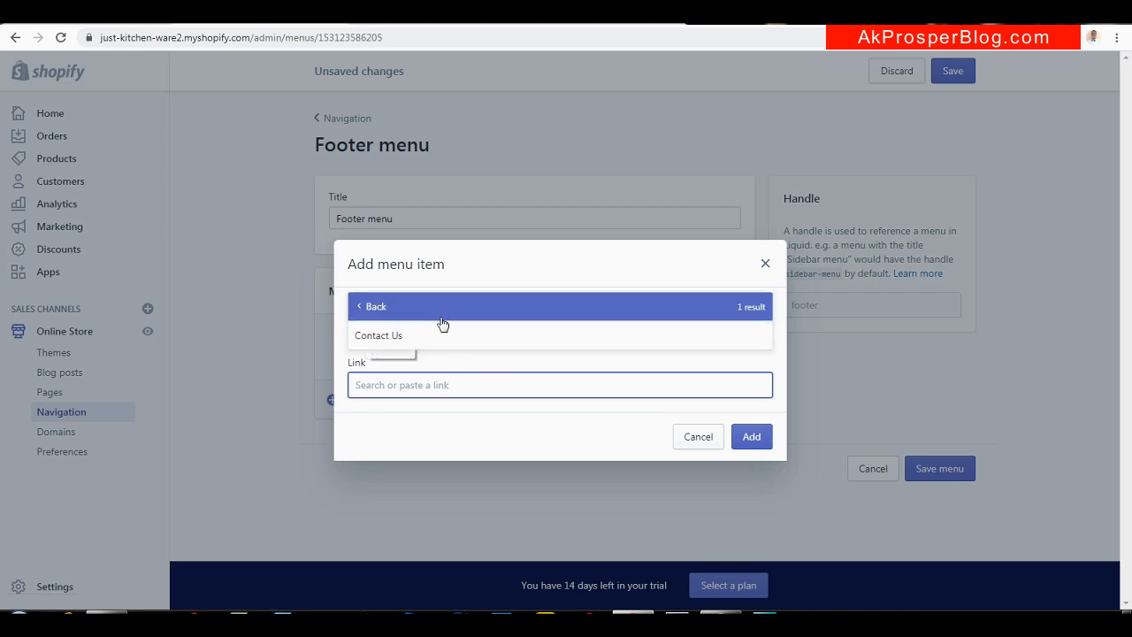
pyautogui.click(586, 337)
pyautogui.click(457, 333)
pyautogui.hotkey('ctrl', 'a')
pyautogui.write('C')
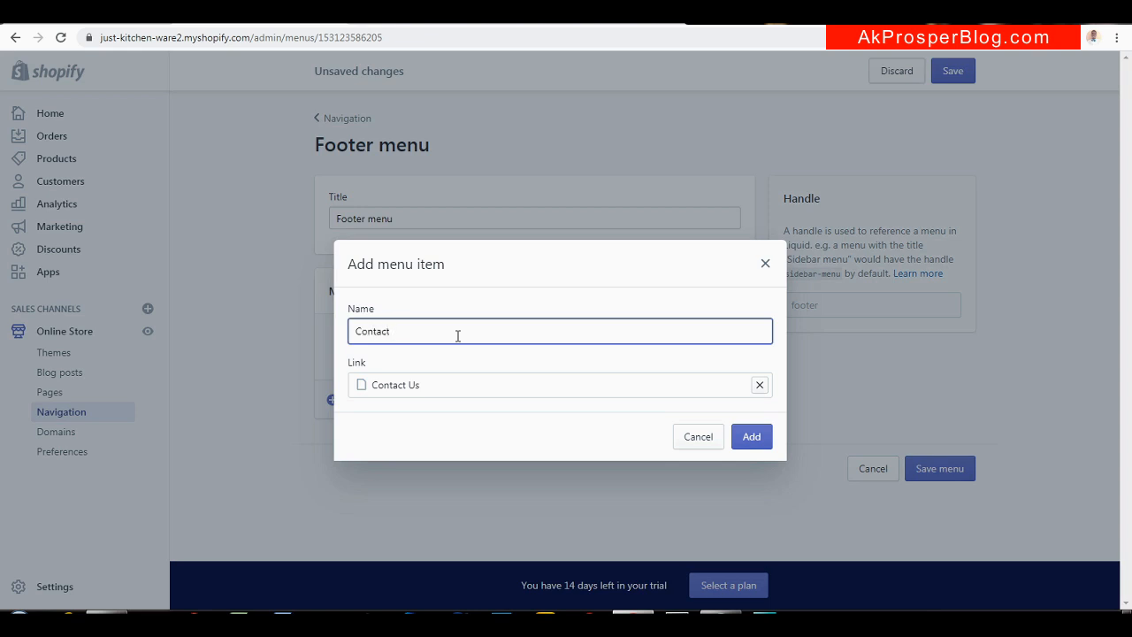
pyautogui.click(749, 439)
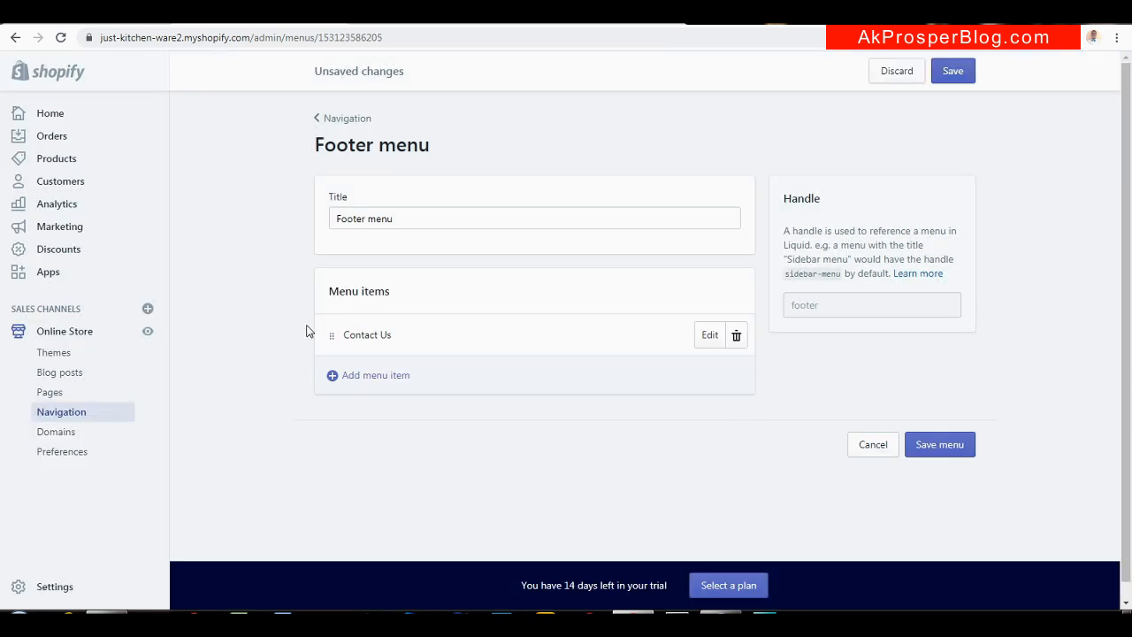
pyautogui.click(398, 374)
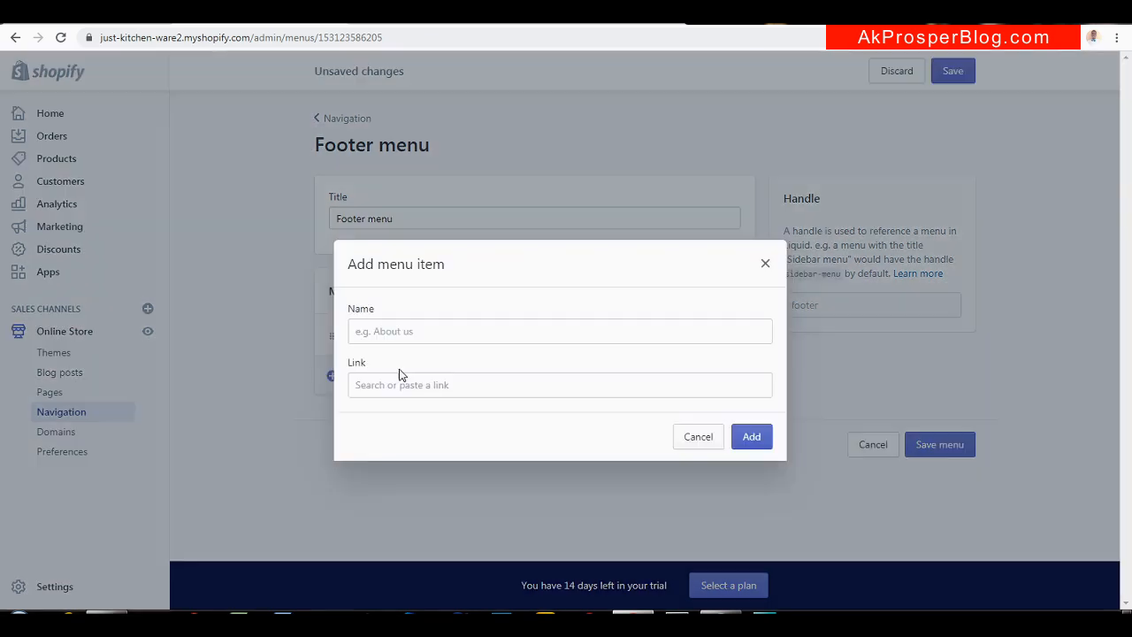
# Browse the Policies link destinations, then discard the new menu item form
pyautogui.click(486, 375)
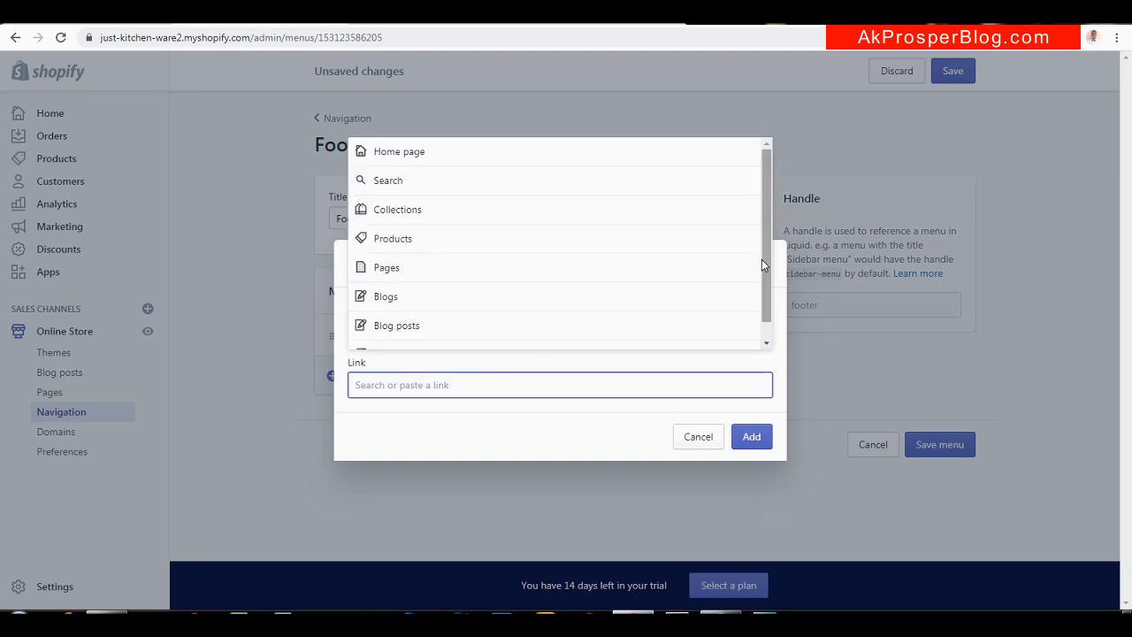
pyautogui.moveTo(765, 268); pyautogui.dragTo(766, 300)
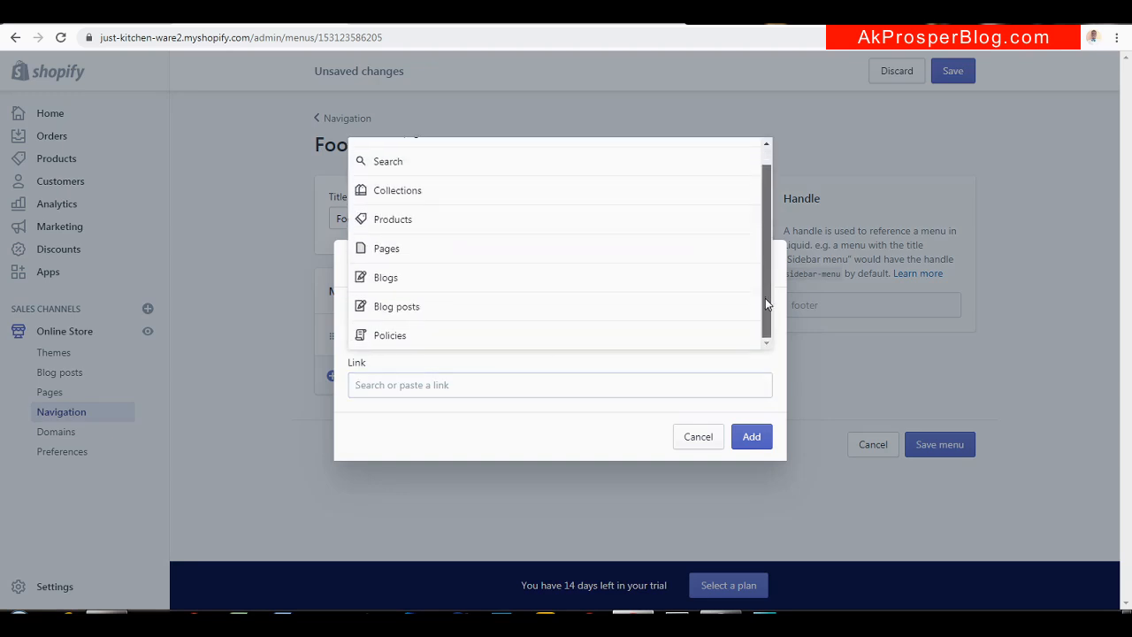
pyautogui.click(459, 335)
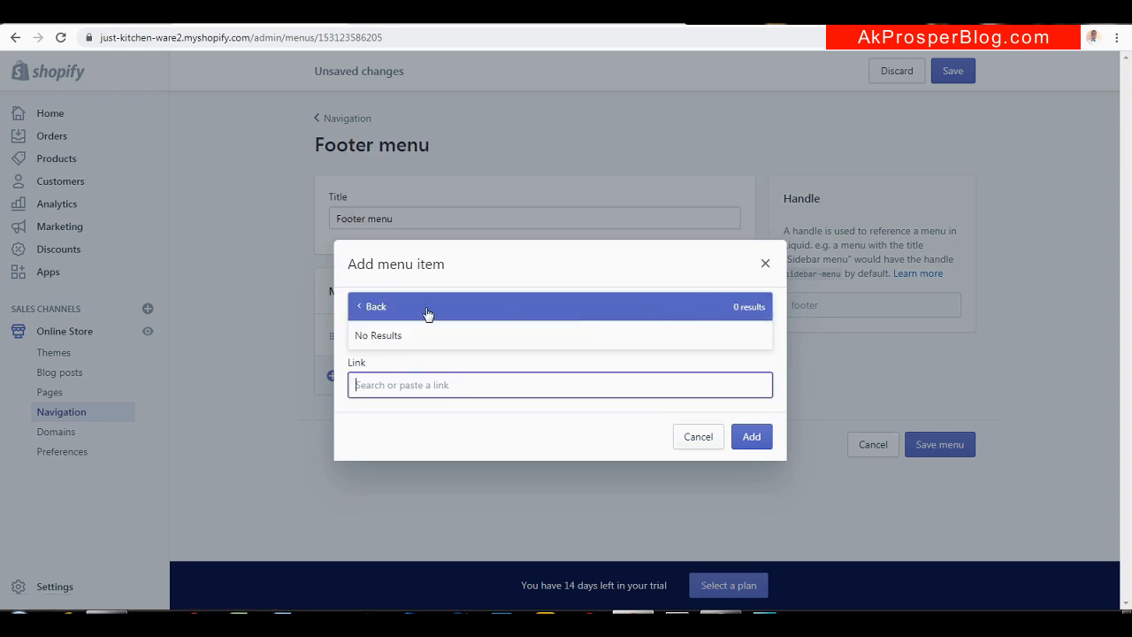
pyautogui.click(358, 307)
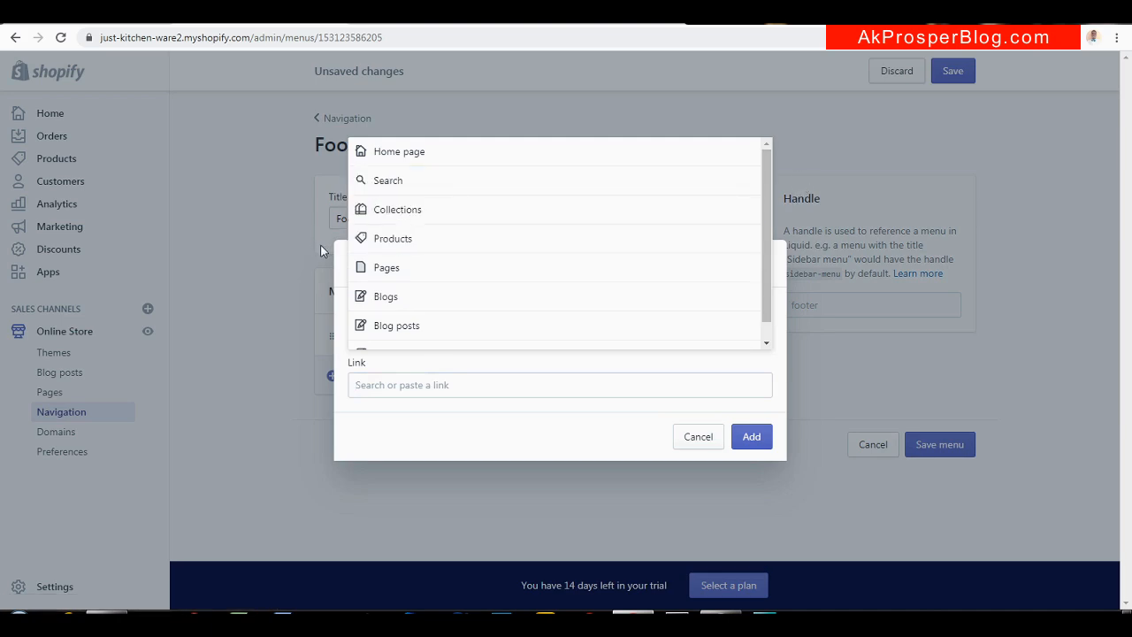
pyautogui.click(294, 267)
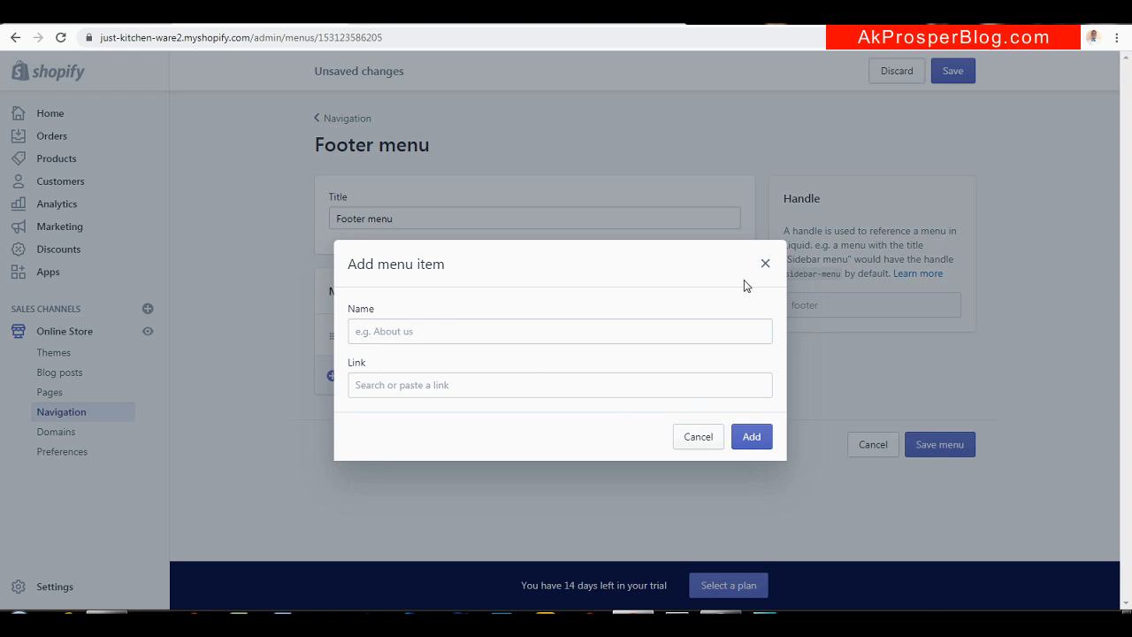
pyautogui.click(768, 264)
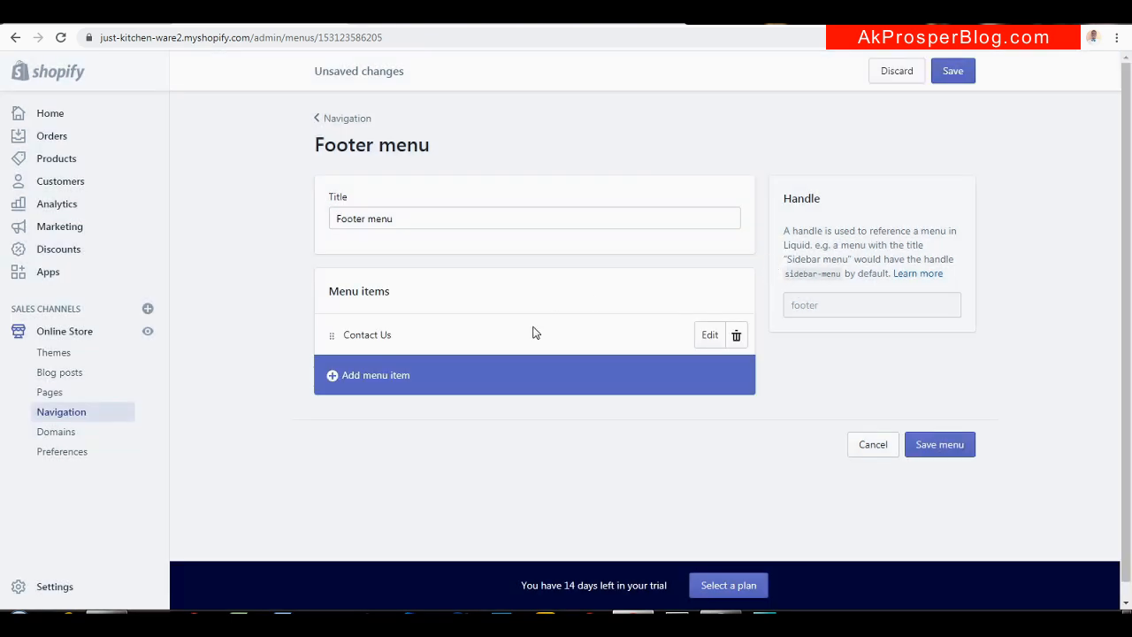
# Browse Products as a link destination, discard the extra item, and save the Footer menu
pyautogui.click(419, 380)
pyautogui.click(439, 327)
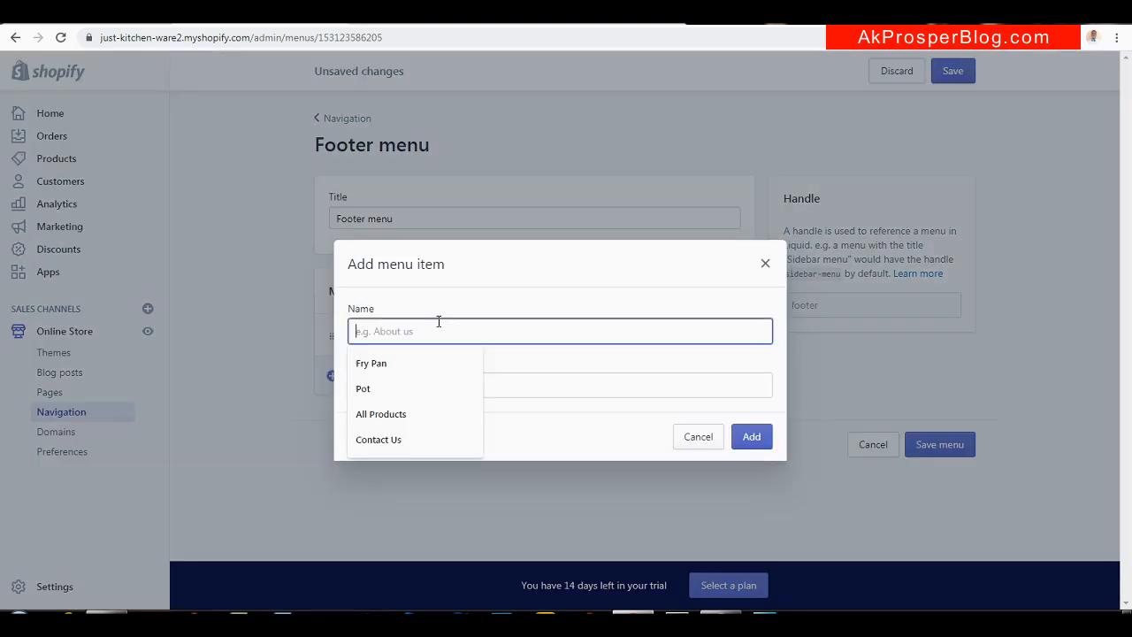
pyautogui.click(261, 316)
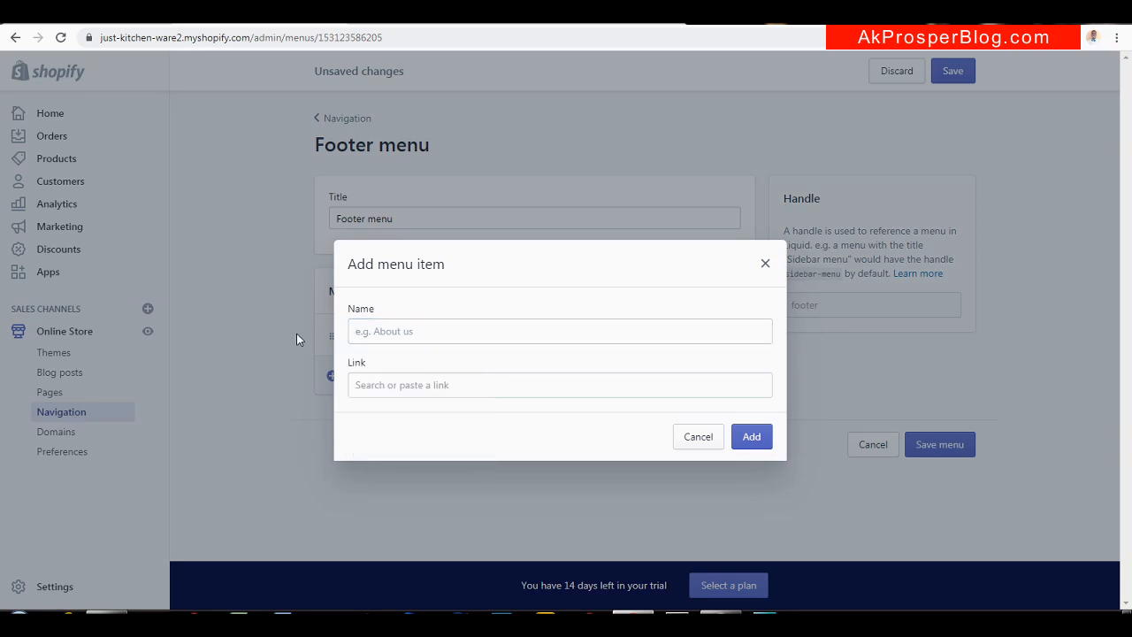
pyautogui.click(427, 387)
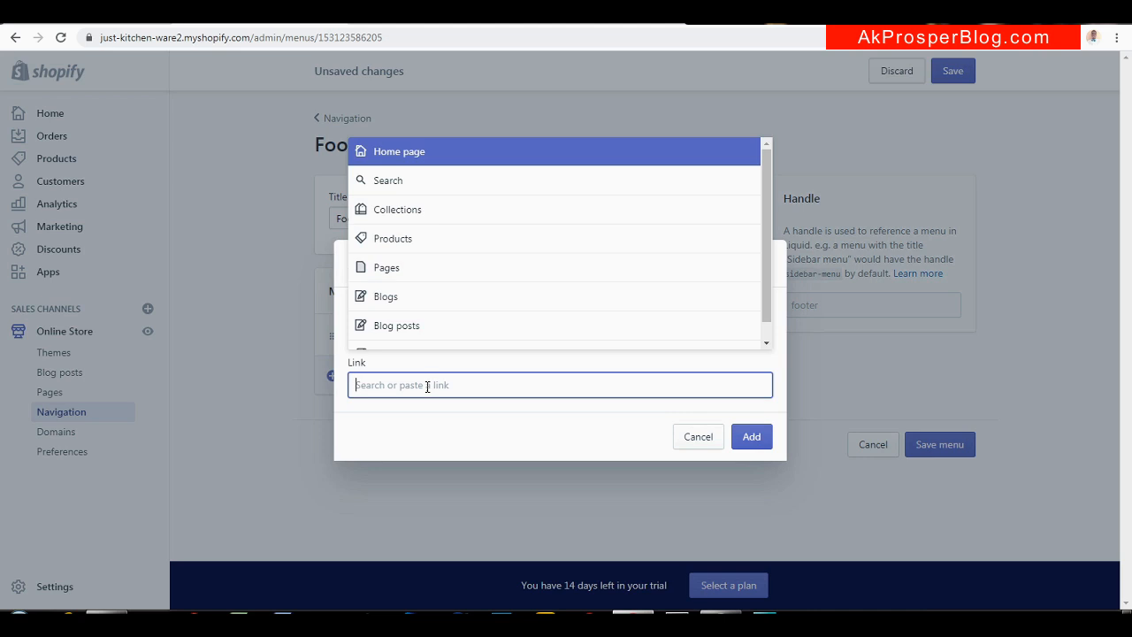
pyautogui.click(442, 248)
pyautogui.click(734, 151)
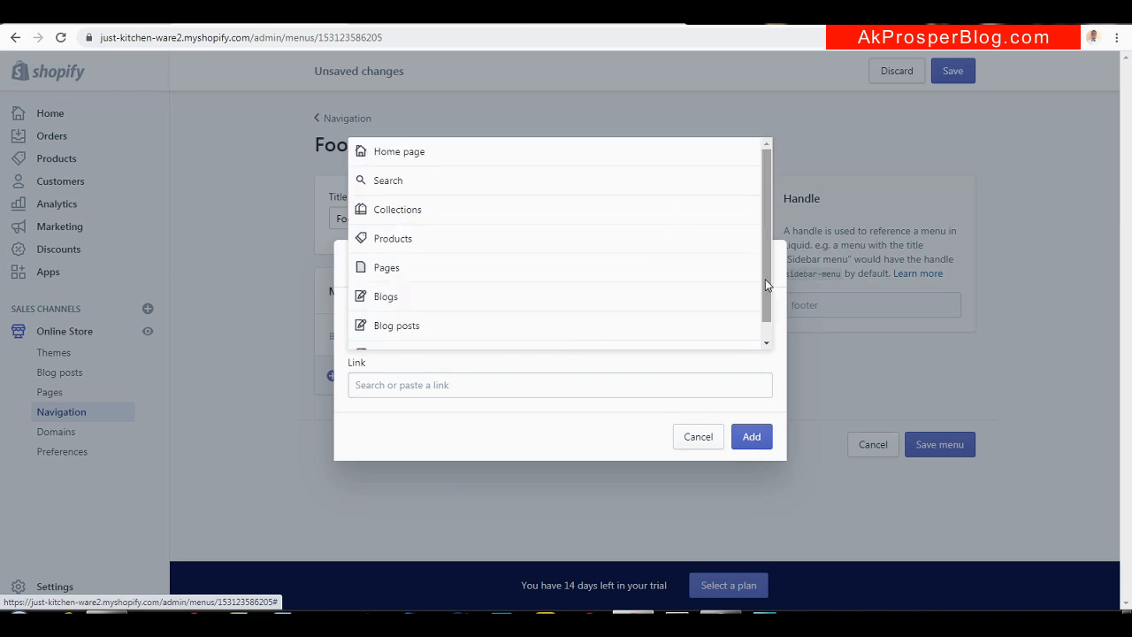
pyautogui.moveTo(761, 281); pyautogui.dragTo(762, 331)
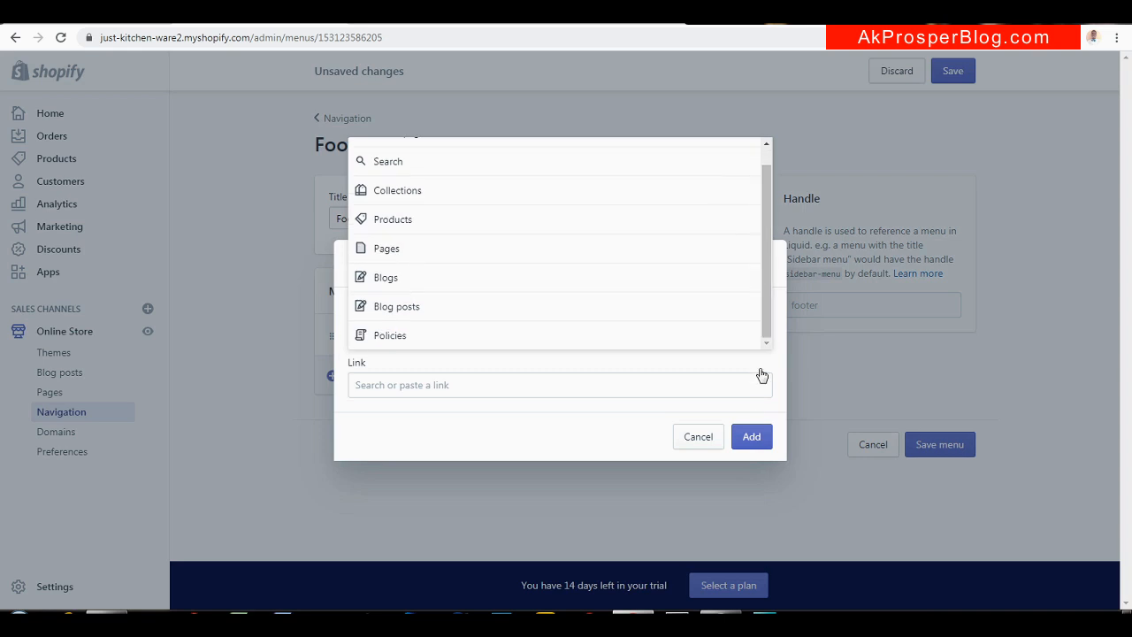
pyautogui.click(750, 458)
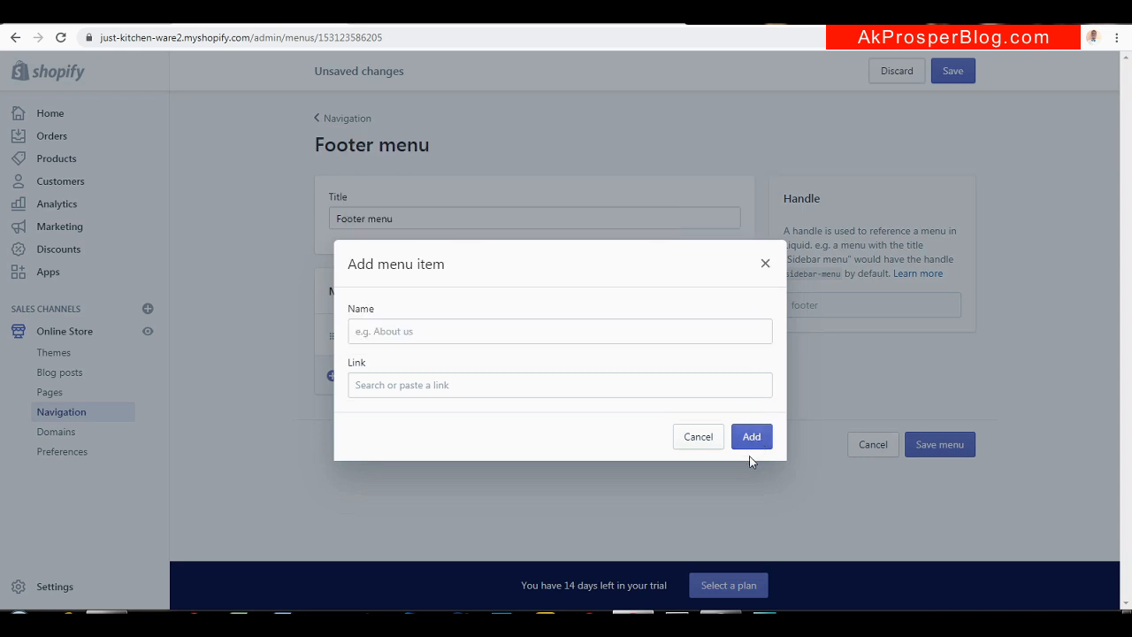
pyautogui.click(766, 265)
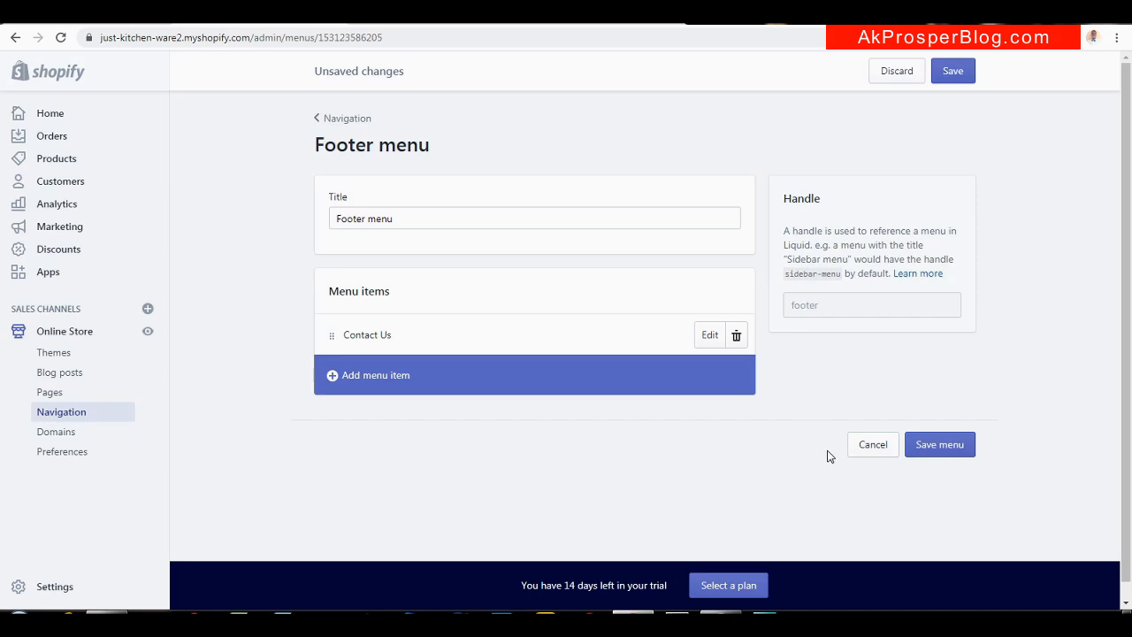
pyautogui.click(950, 445)
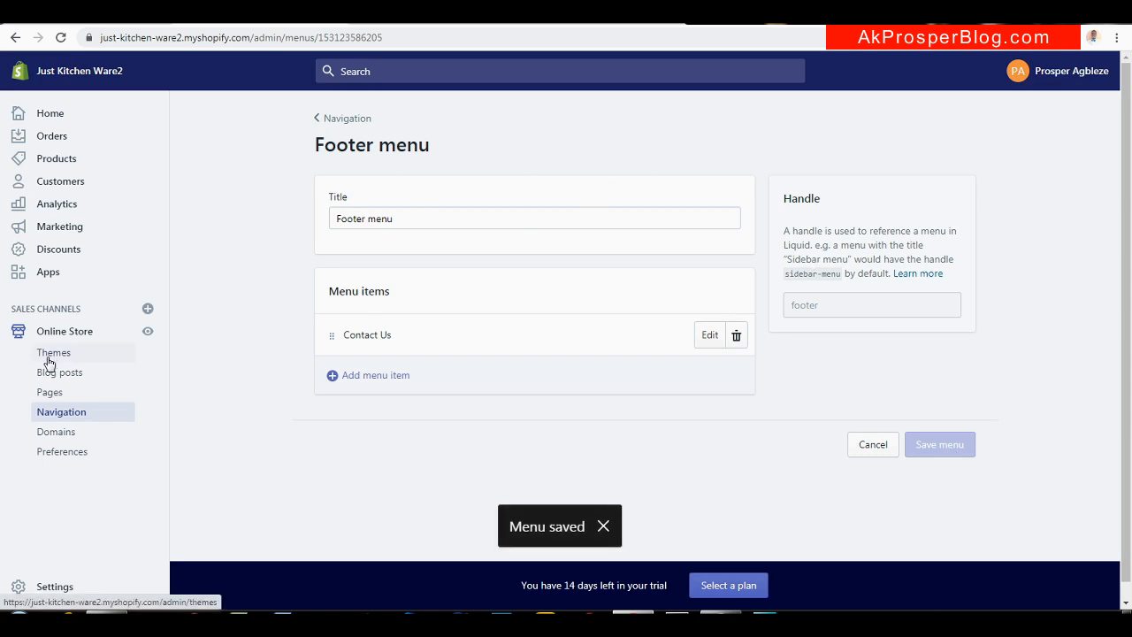
# Go to the admin Home dashboard and read the blog's section 12 on homepage customisation
pyautogui.click(51, 114)
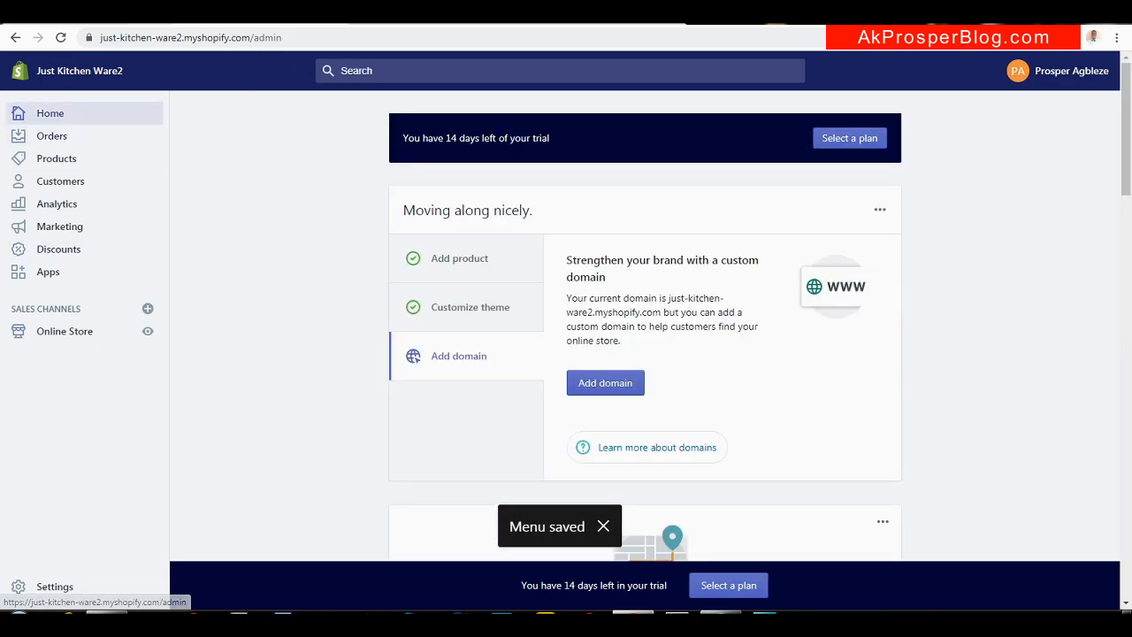
pyautogui.click(71, 14)
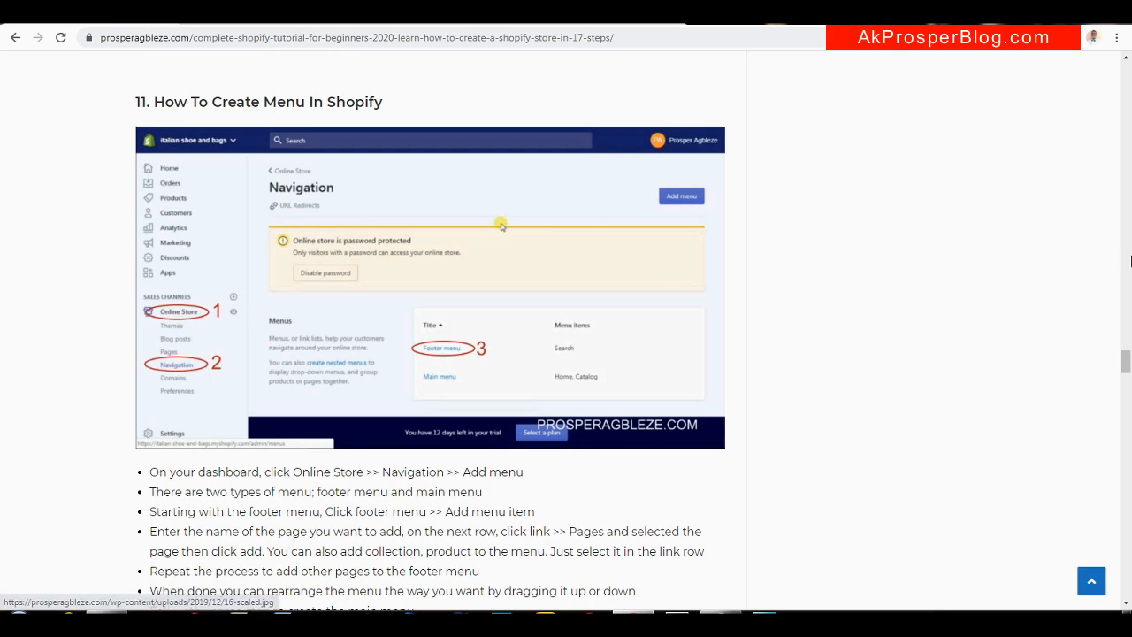
pyautogui.moveTo(1126, 360); pyautogui.dragTo(1126, 400)
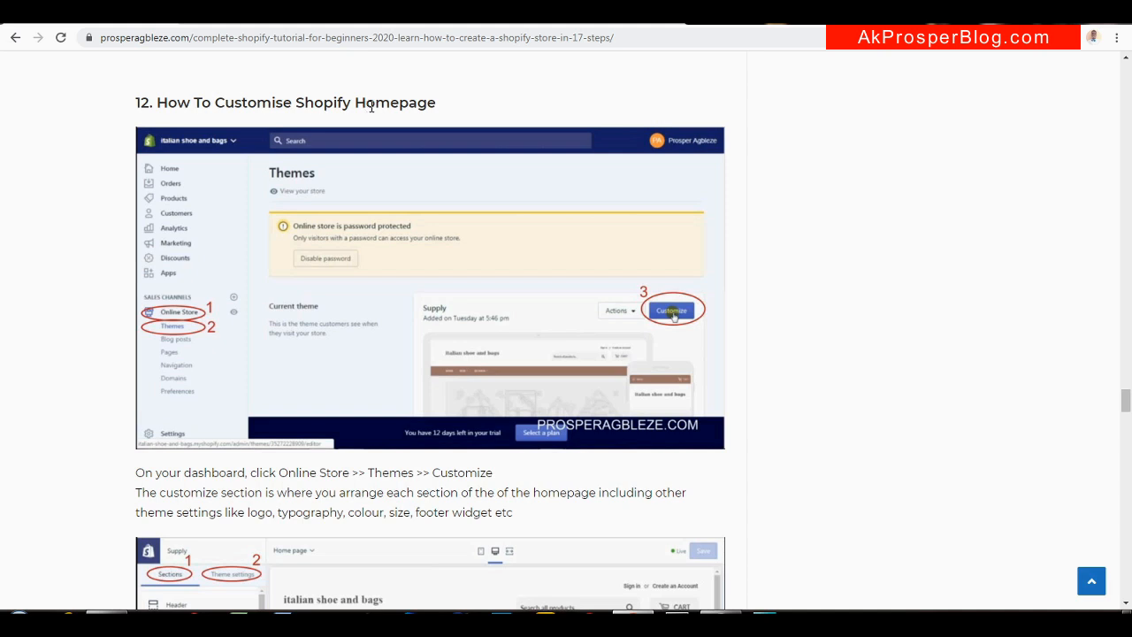
pyautogui.click(258, 23)
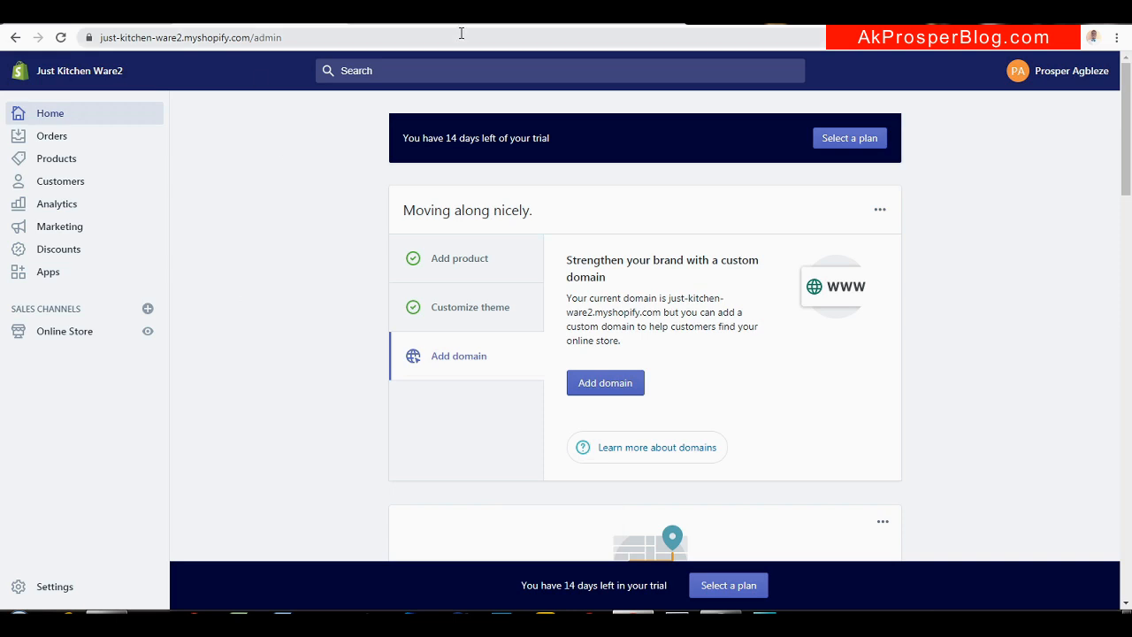
# View the Just Kitchen Ware1 storefront homepage for comparison
pyautogui.click(402, 21)
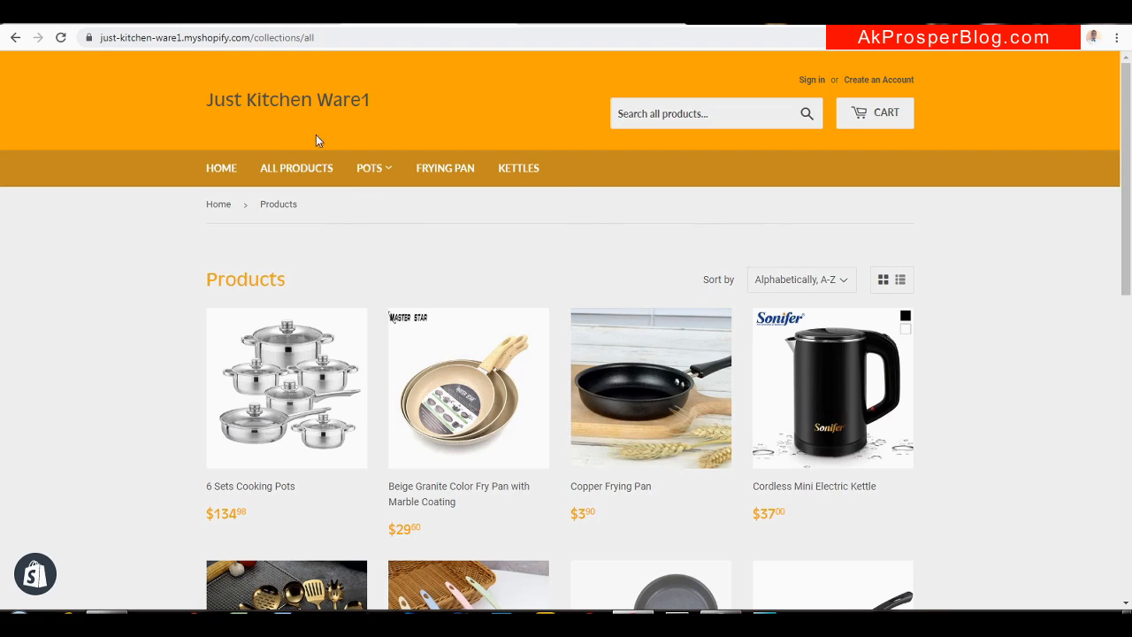
pyautogui.click(296, 99)
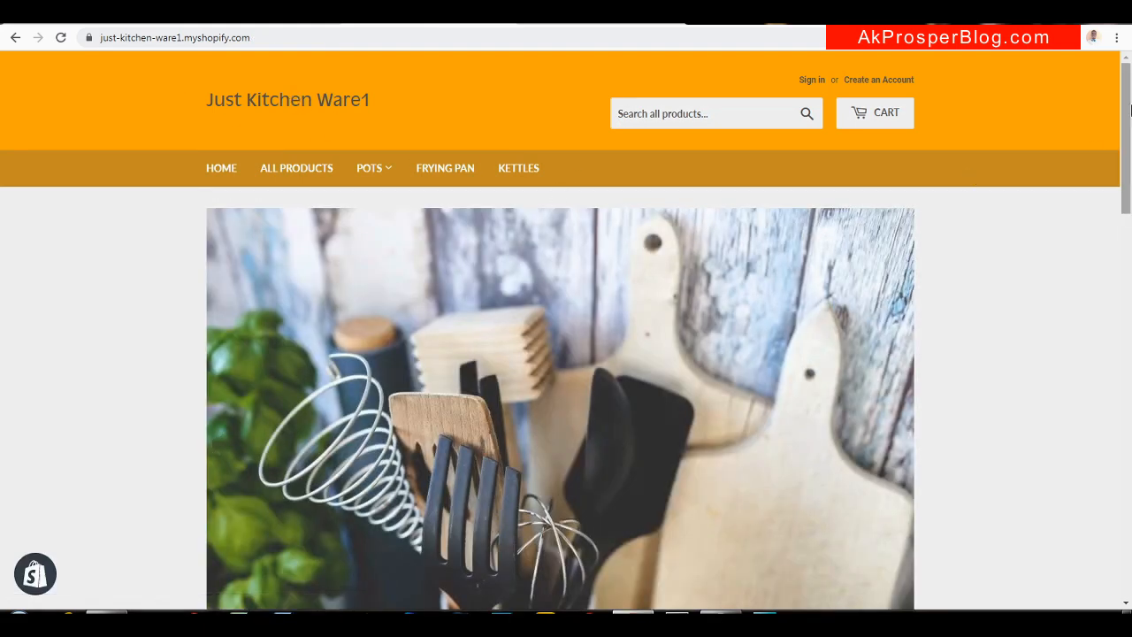
pyautogui.moveTo(1129, 110)
pyautogui.mouseDown()
pyautogui.moveTo(1129, 195)
pyautogui.moveTo(1129, 107)
pyautogui.mouseUp()
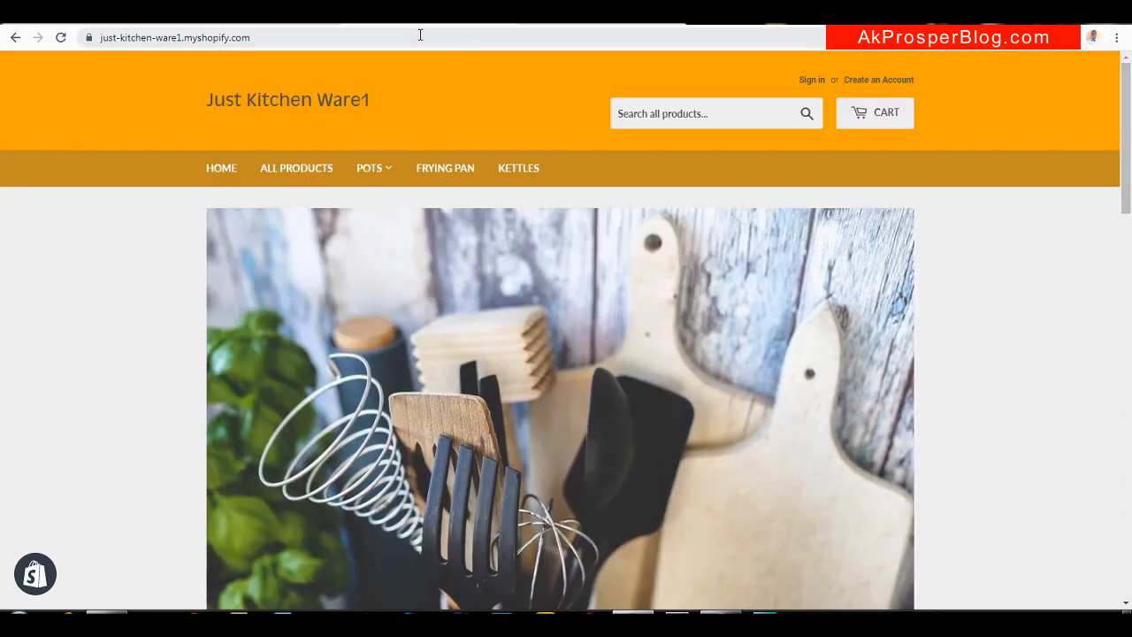
pyautogui.click(256, 24)
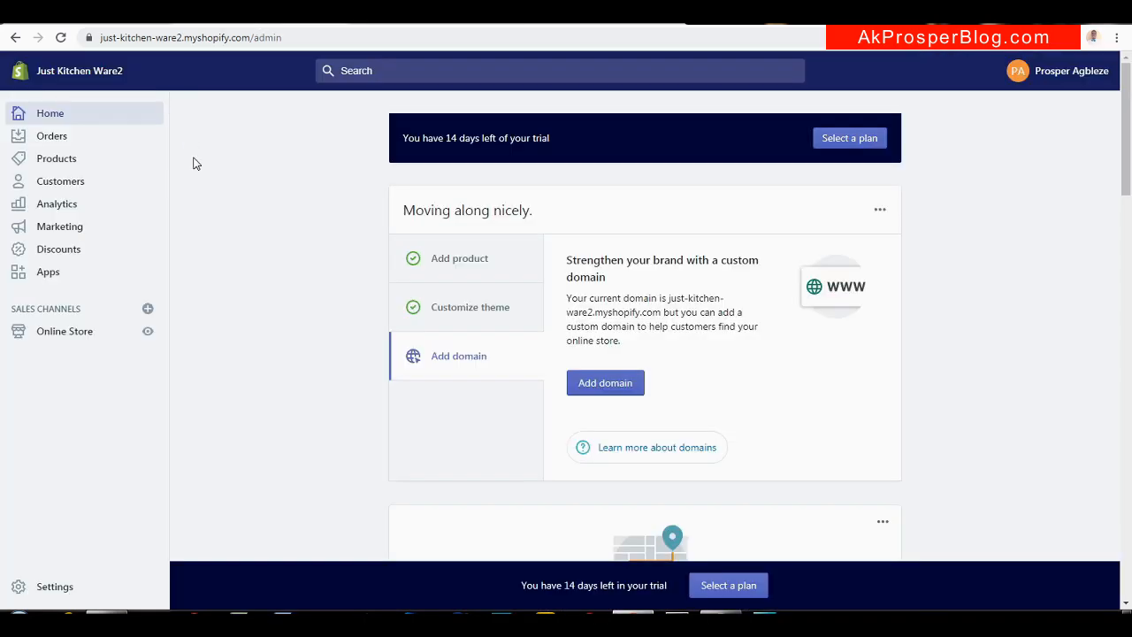
# Inspect the Ware2 live storefront's placeholder banner, Shop For and Featured collection sections in a new tab
pyautogui.rightClick(149, 333)
pyautogui.click(177, 339)
pyautogui.click(427, 23)
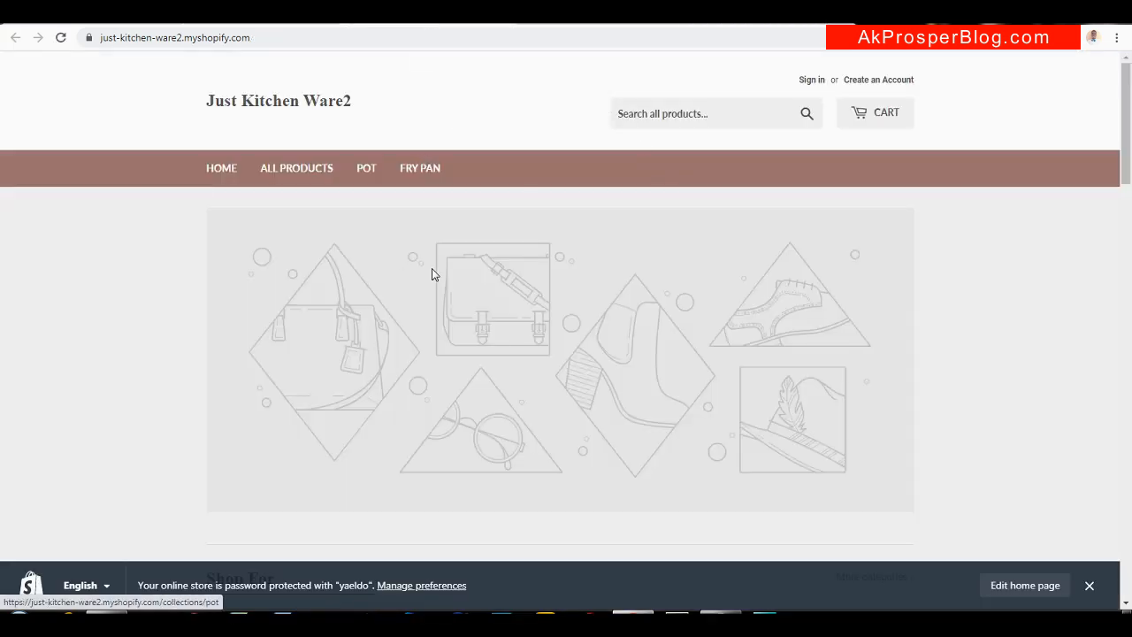
pyautogui.moveTo(1129, 108)
pyautogui.mouseDown()
pyautogui.moveTo(1124, 295)
pyautogui.moveTo(1099, 432)
pyautogui.moveTo(1129, 97)
pyautogui.mouseUp()
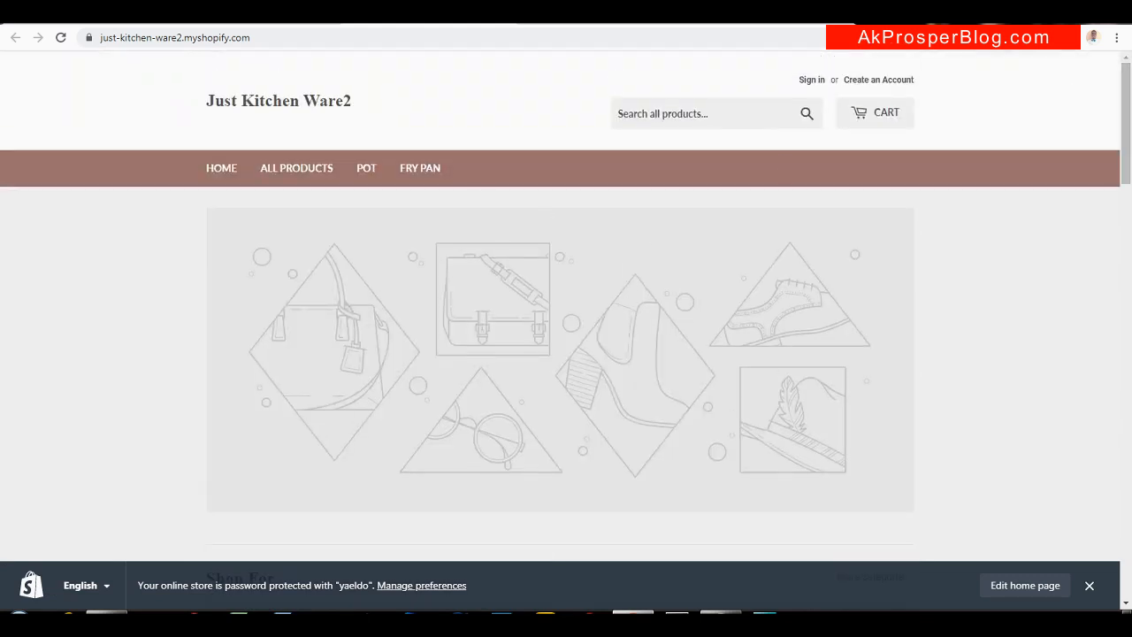
pyautogui.click(220, 16)
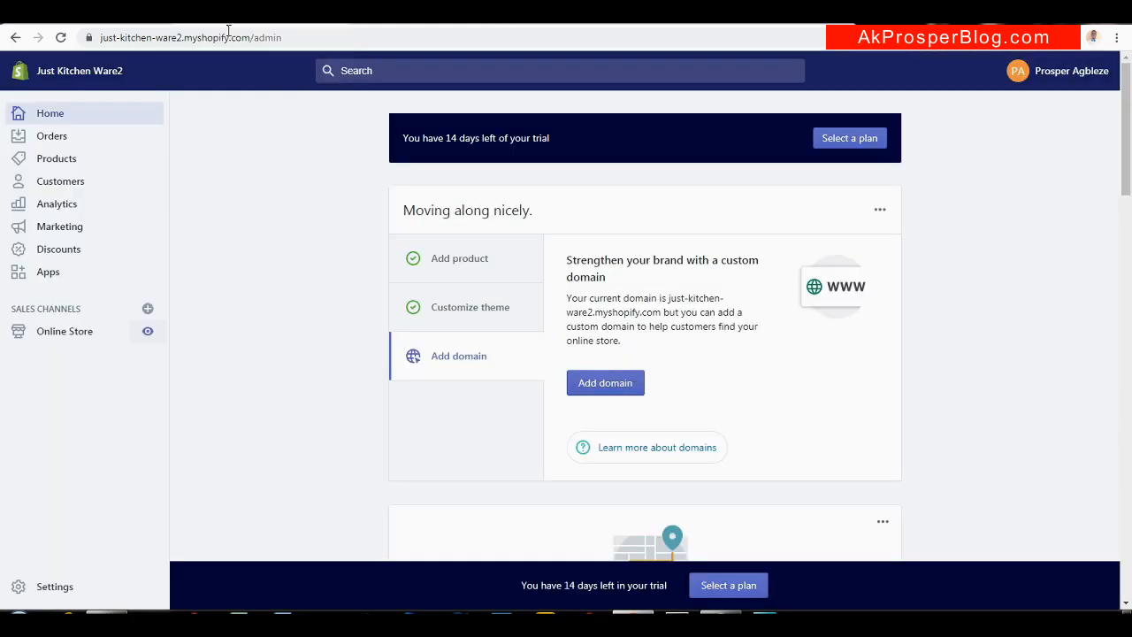
# Go to Online Store themes and customize the current Supply theme
pyautogui.click(60, 334)
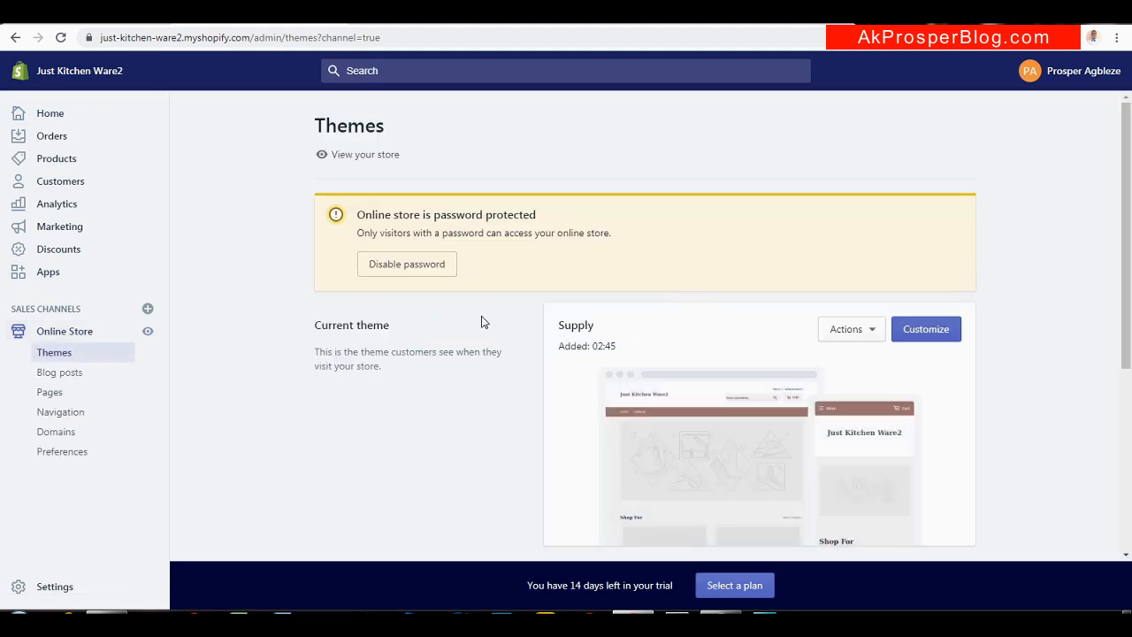
pyautogui.click(926, 330)
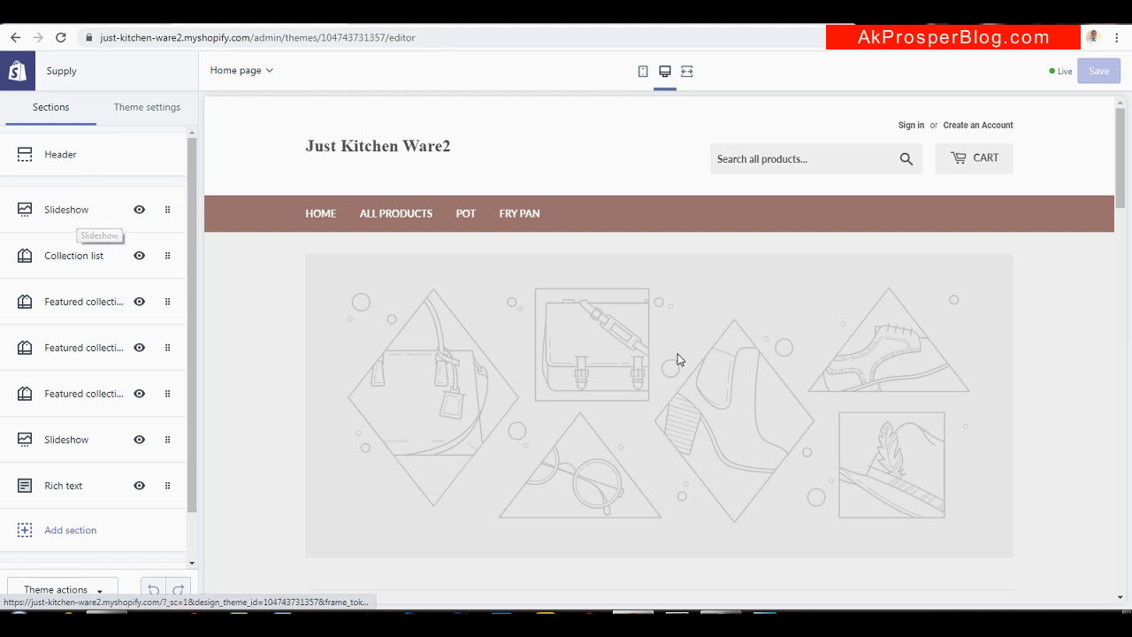
pyautogui.scroll(-1, 1120, 198)
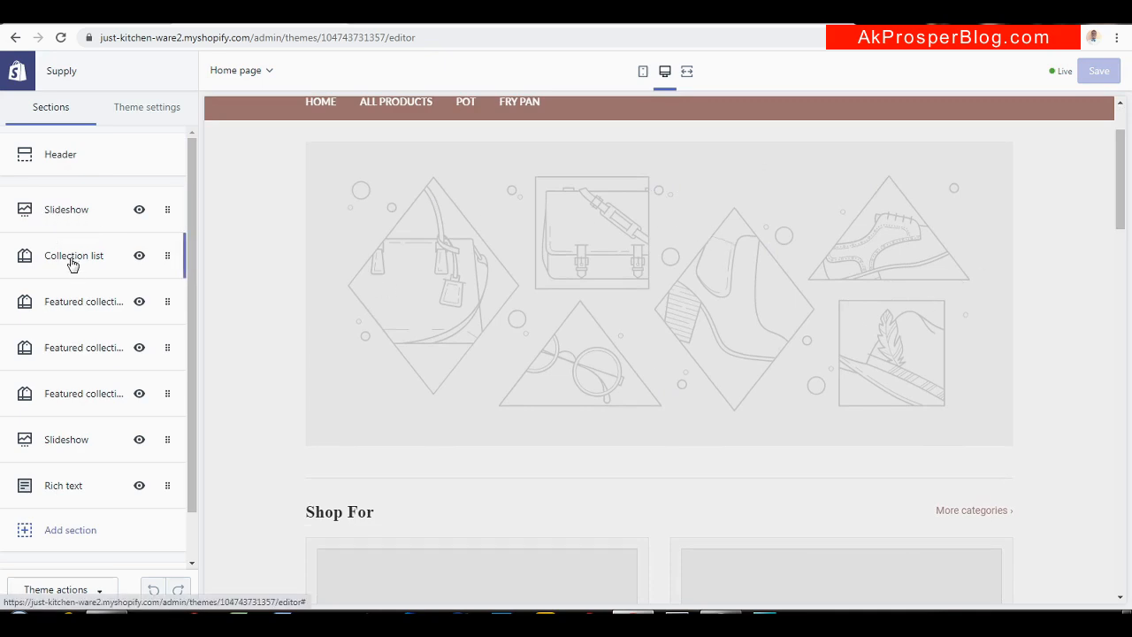
pyautogui.moveTo(1118, 200); pyautogui.dragTo(1117, 262)
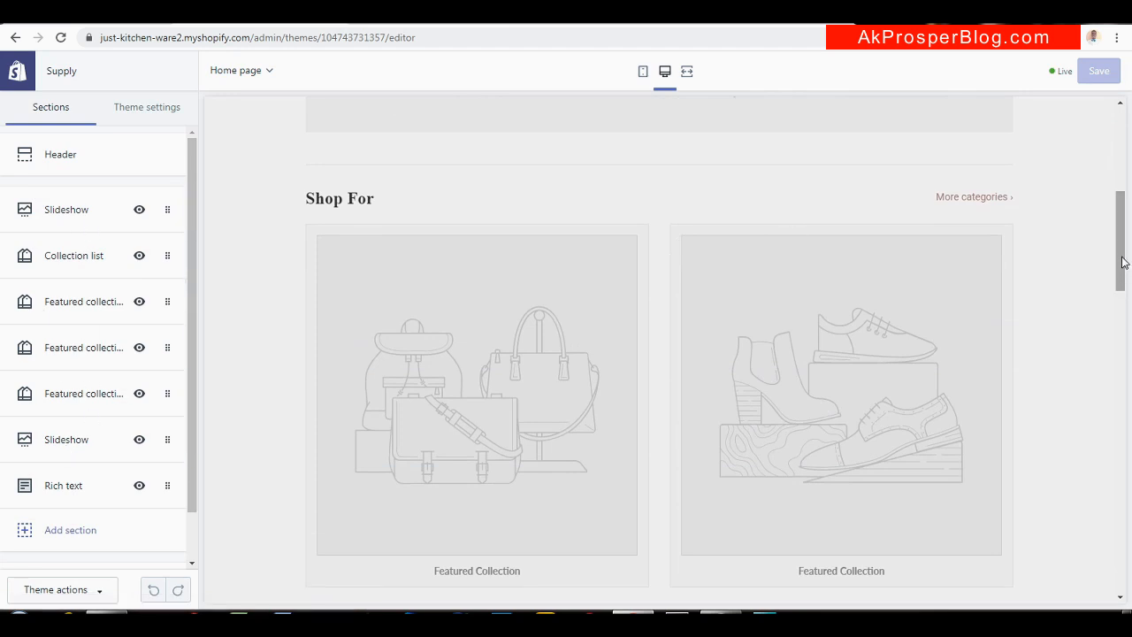
pyautogui.moveTo(1123, 262); pyautogui.dragTo(1120, 219)
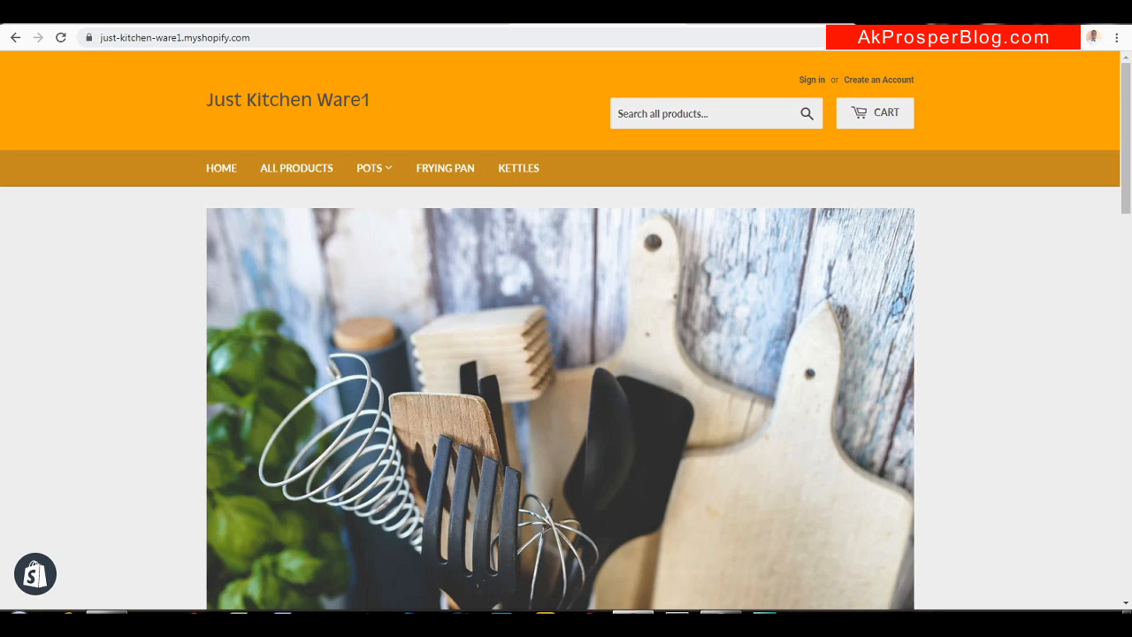
pyautogui.scroll(-2, 742, 283)
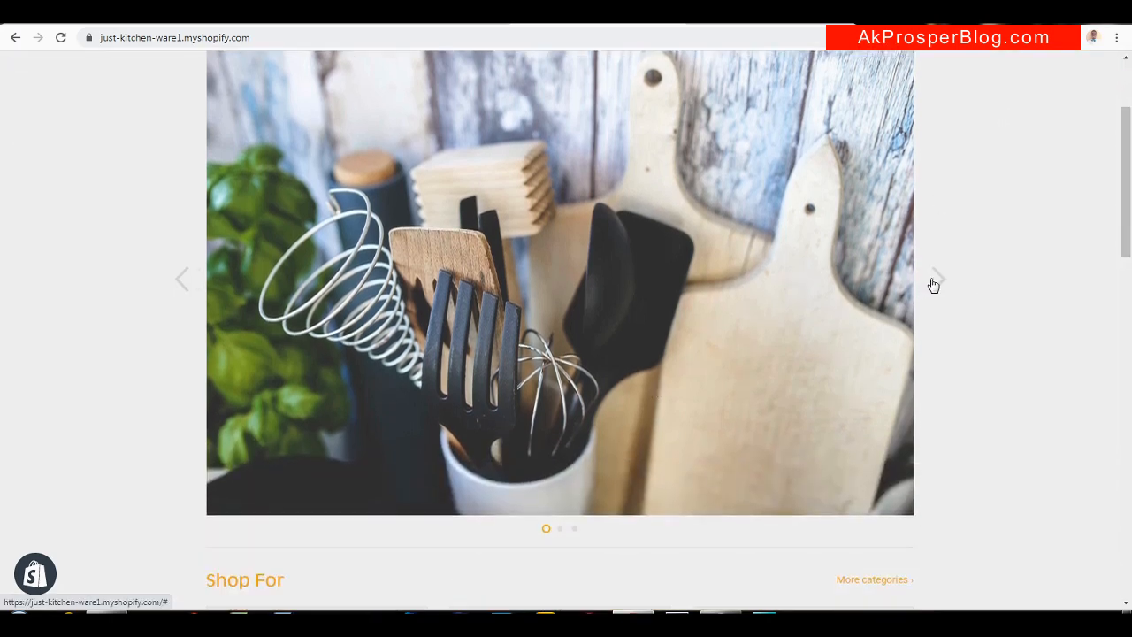
pyautogui.click(933, 284)
pyautogui.click(931, 283)
pyautogui.scroll(-1, 1130, 237)
pyautogui.scroll(-3, 1130, 237)
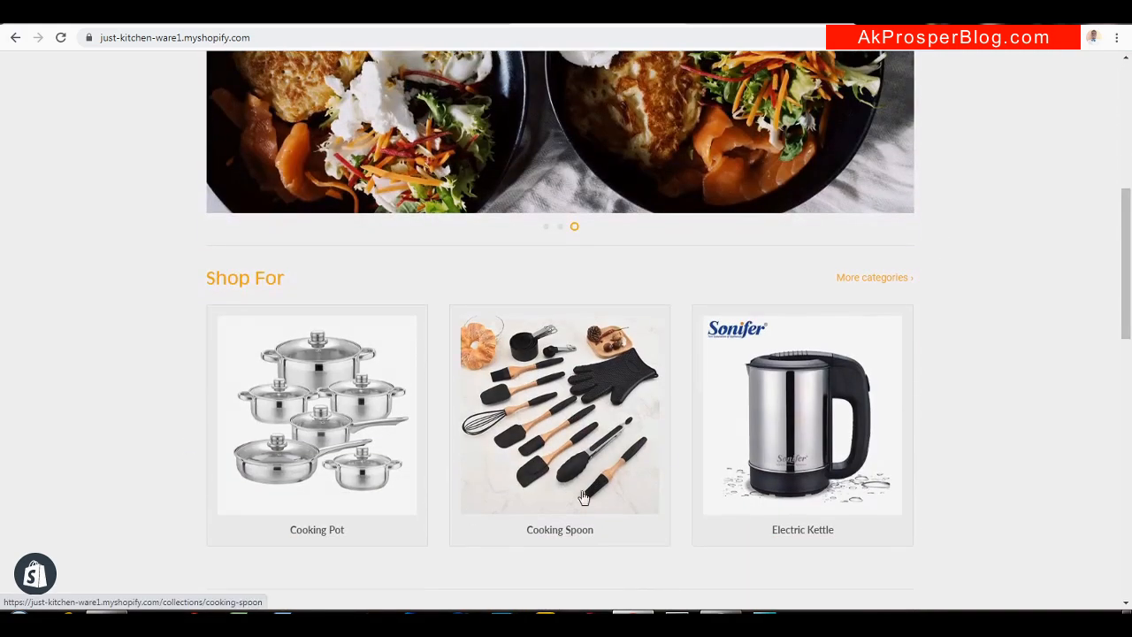
pyautogui.scroll(4, 1130, 262)
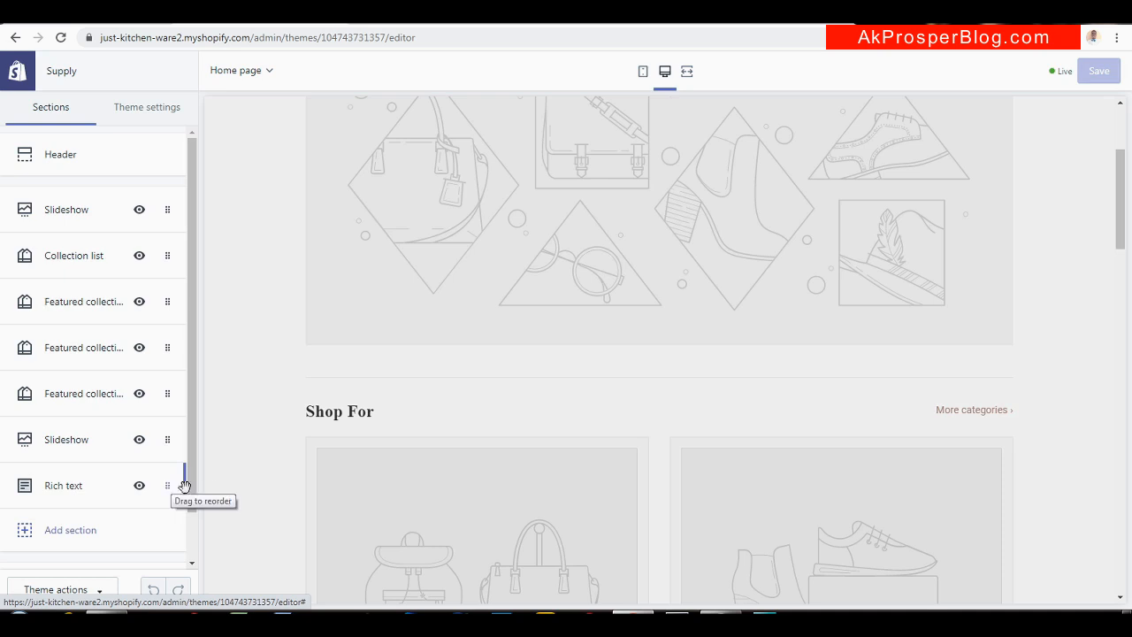
# Remove the Rich text, second Slideshow, three Featured collection and Collection list sections
pyautogui.moveTo(192, 492); pyautogui.dragTo(192, 543)
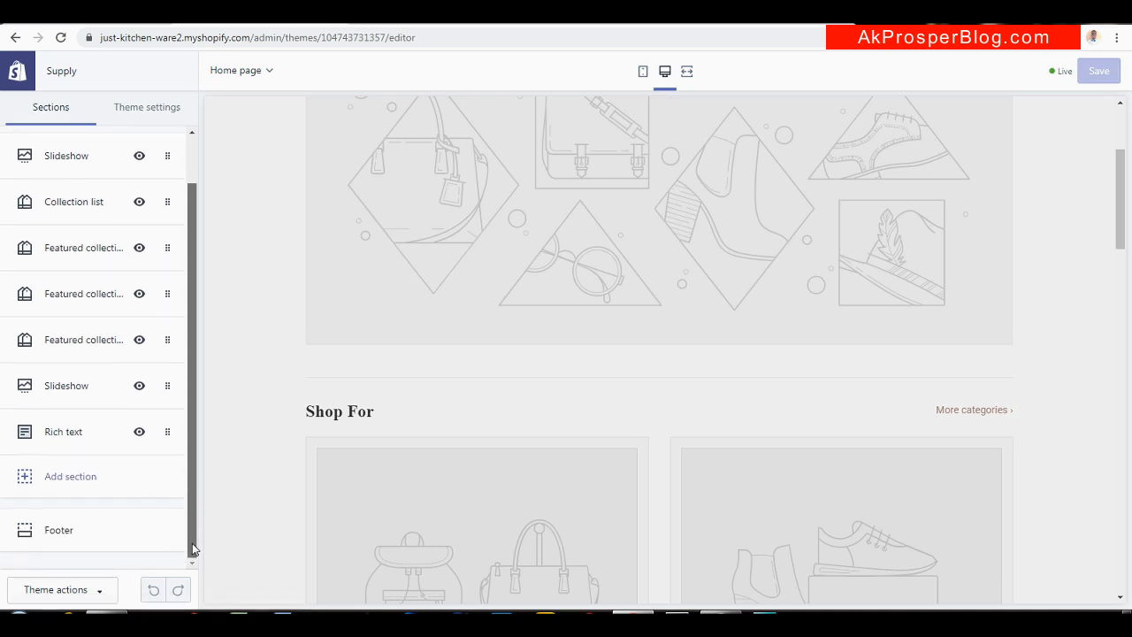
pyautogui.click(100, 441)
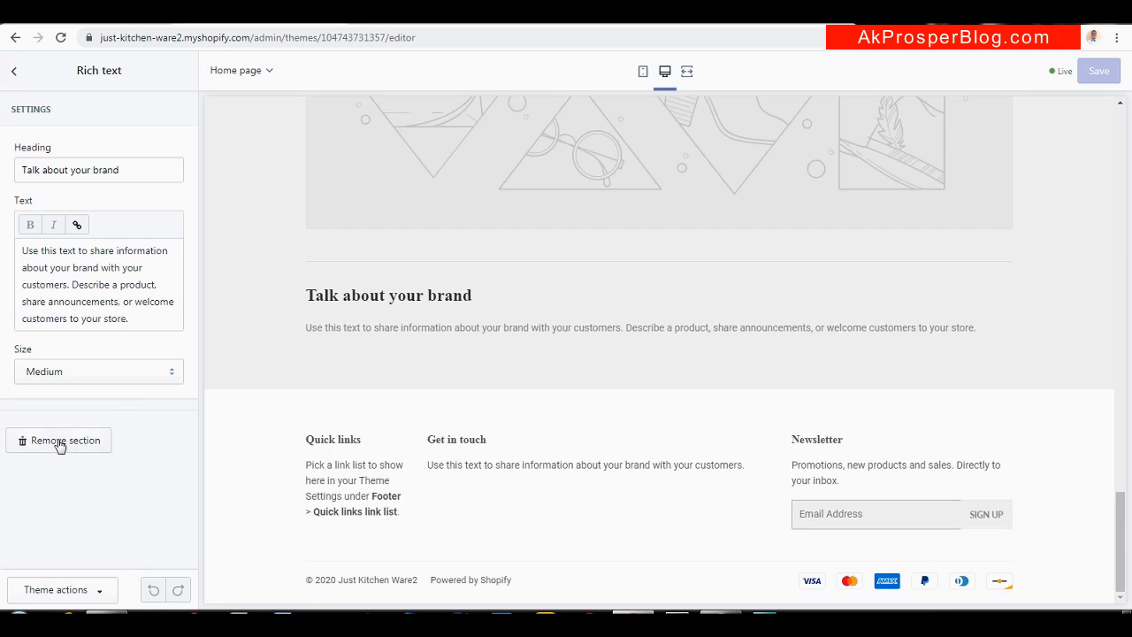
pyautogui.click(60, 442)
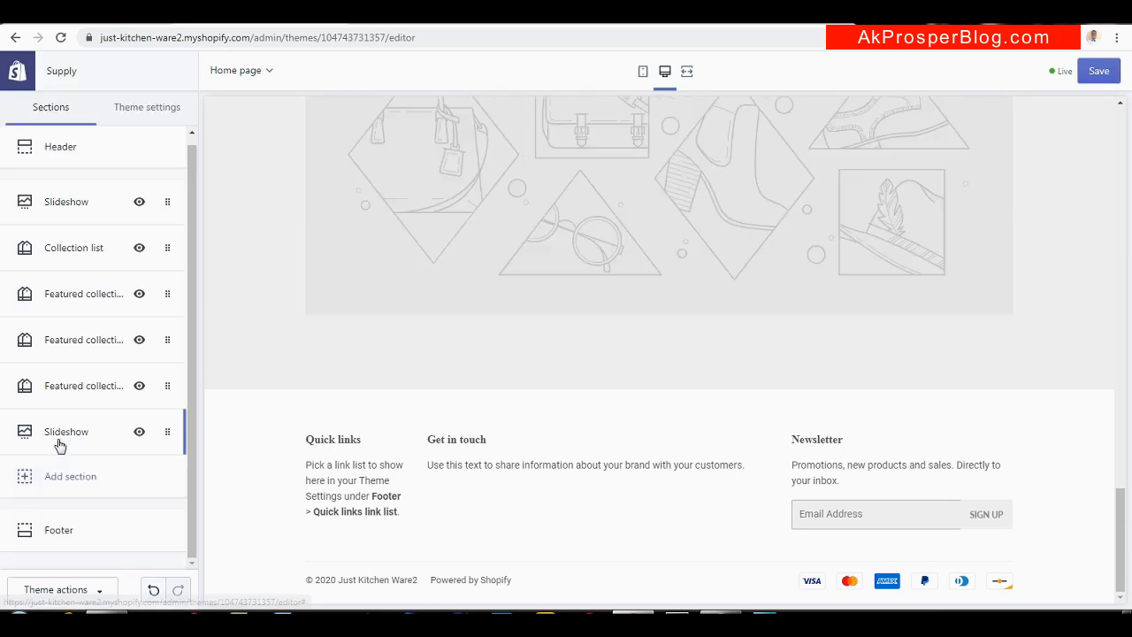
pyautogui.click(114, 431)
pyautogui.click(75, 384)
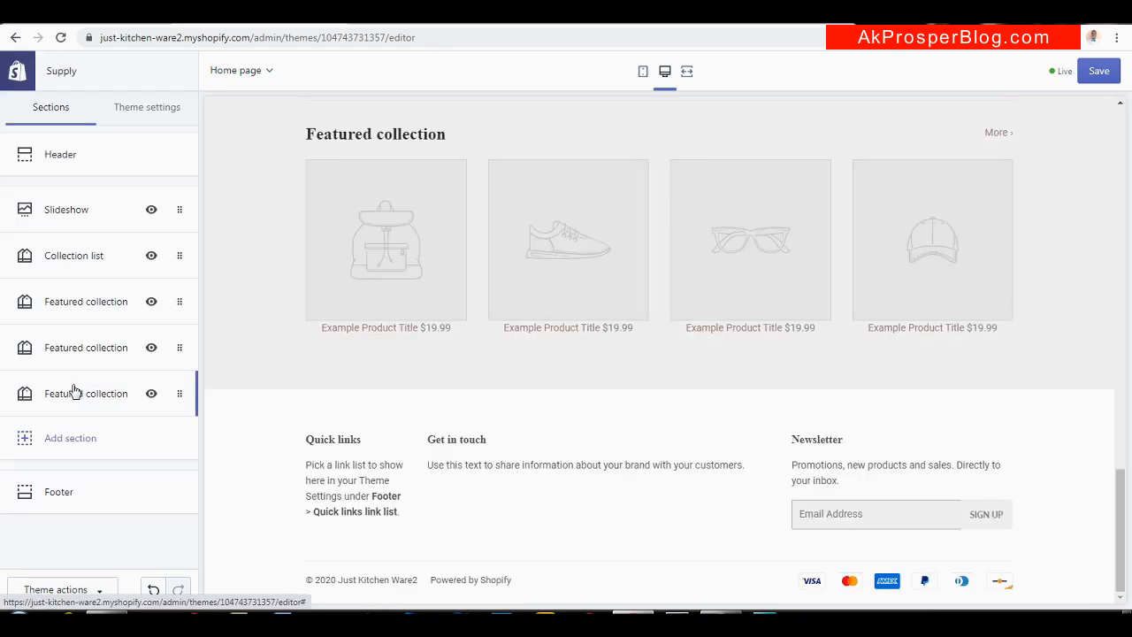
pyautogui.click(75, 393)
pyautogui.click(88, 483)
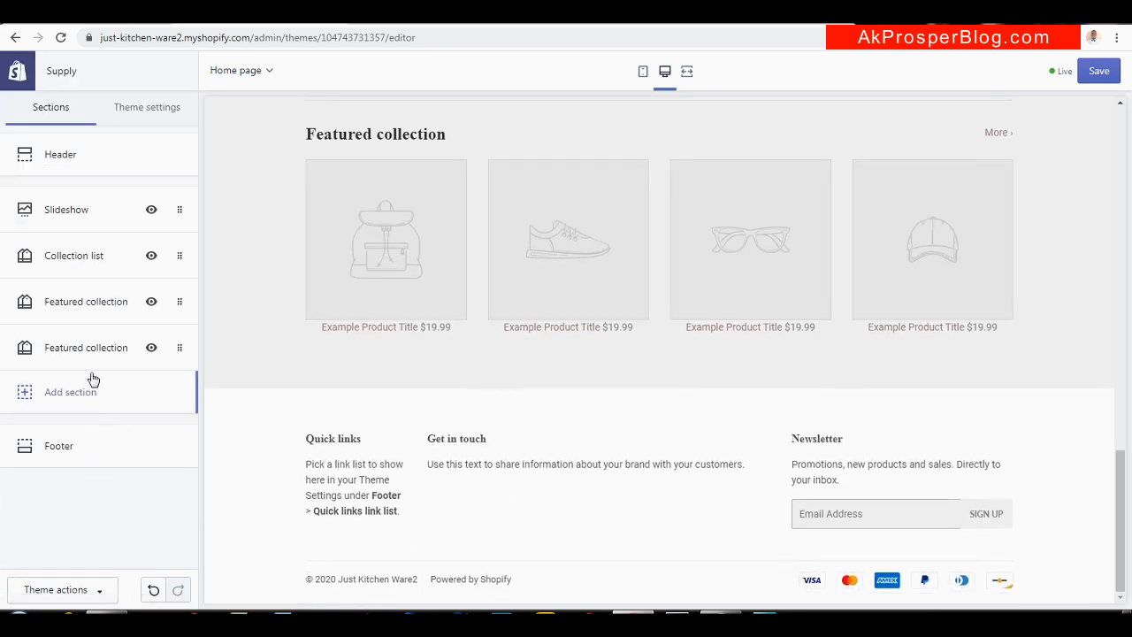
pyautogui.click(88, 345)
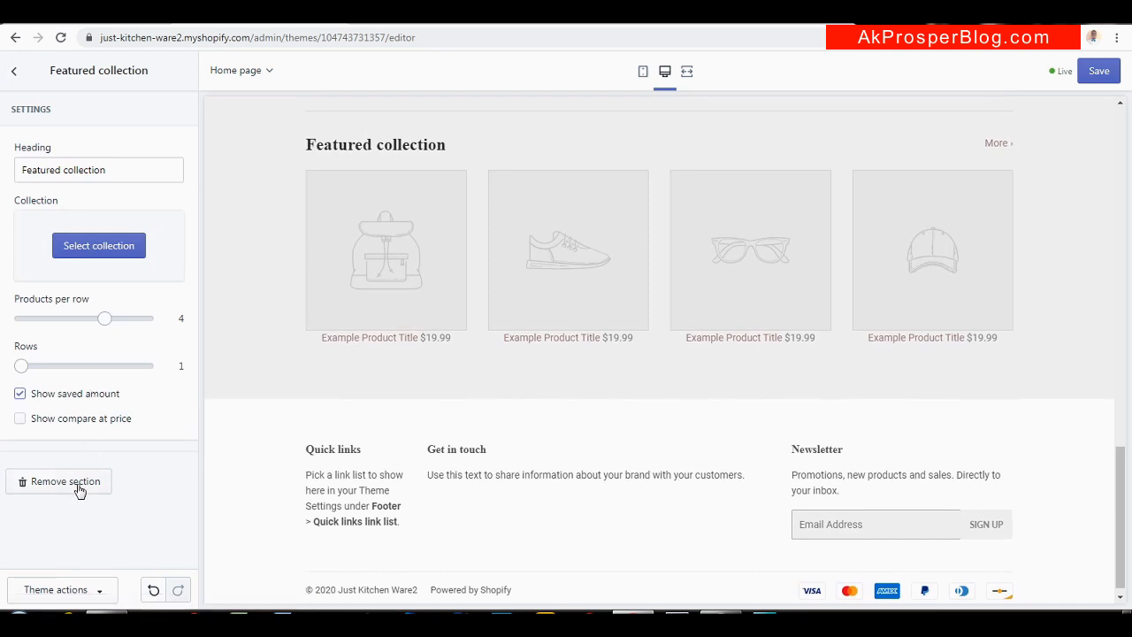
pyautogui.click(78, 484)
pyautogui.click(76, 302)
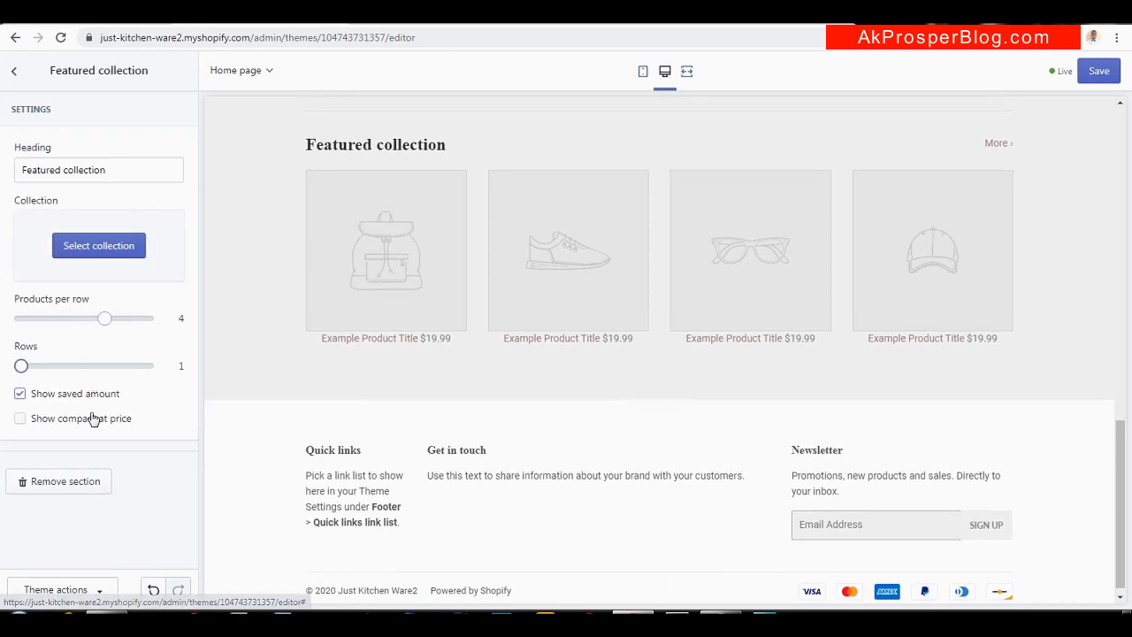
pyautogui.click(87, 484)
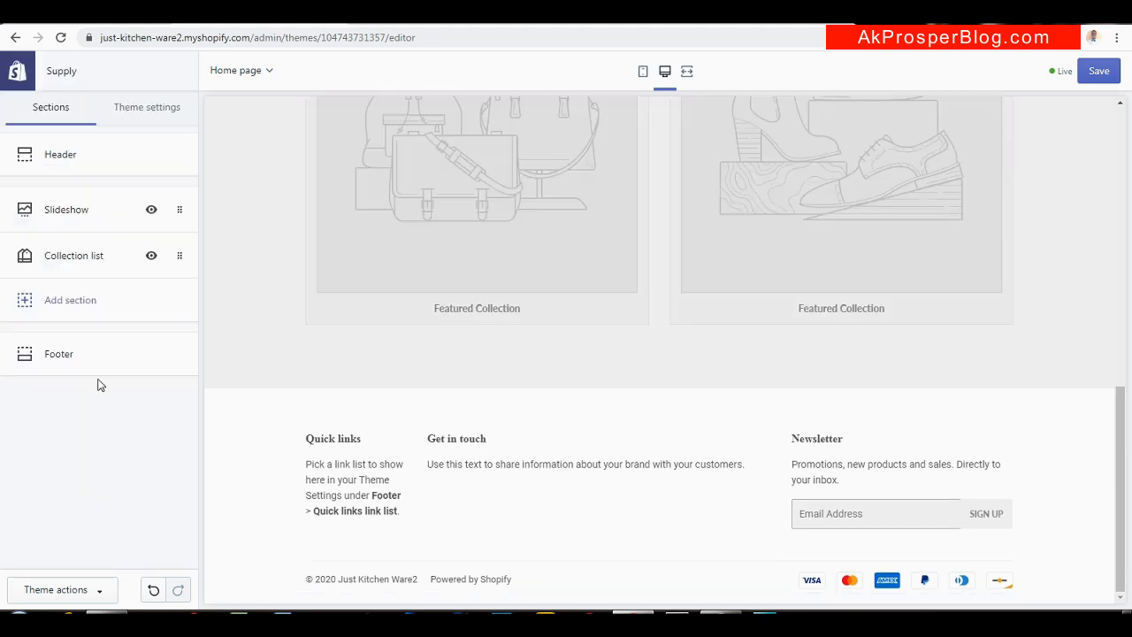
pyautogui.click(83, 259)
pyautogui.click(83, 296)
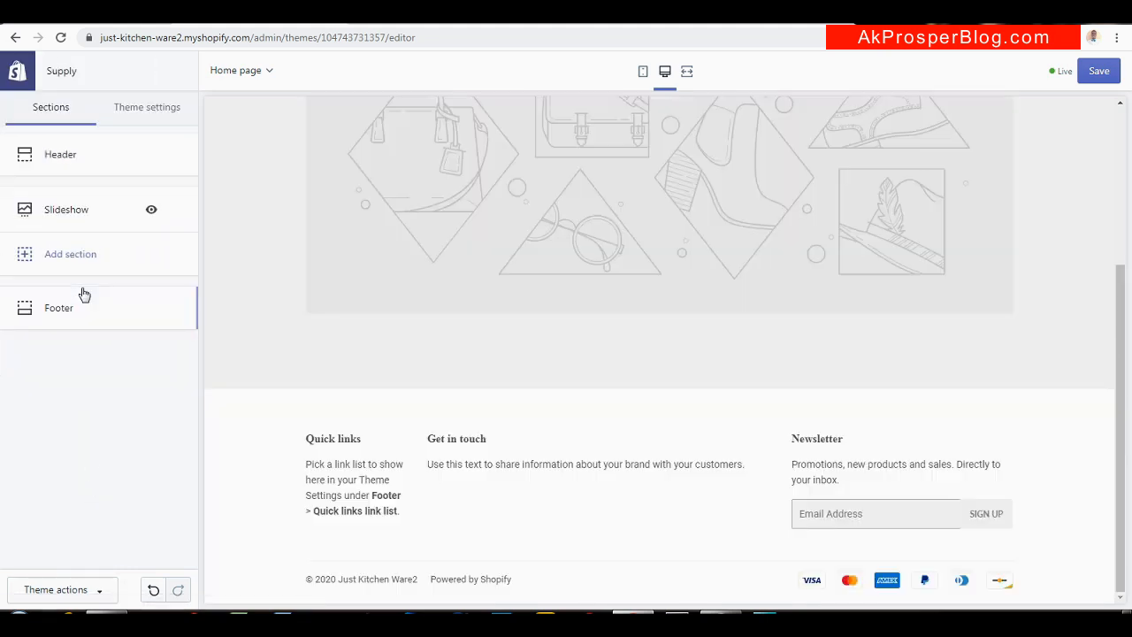
pyautogui.moveTo(1121, 345); pyautogui.dragTo(1125, 240)
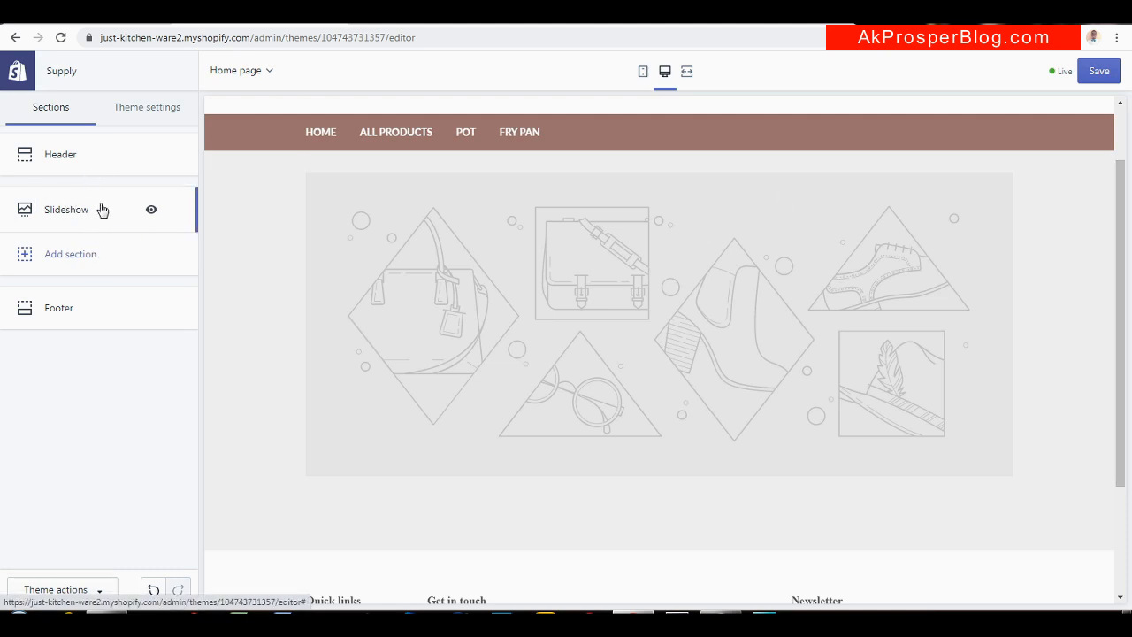
# Upload 'cooking pots (2)' from the SHOPIFY folder as the slideshow's first slide image
pyautogui.click(56, 216)
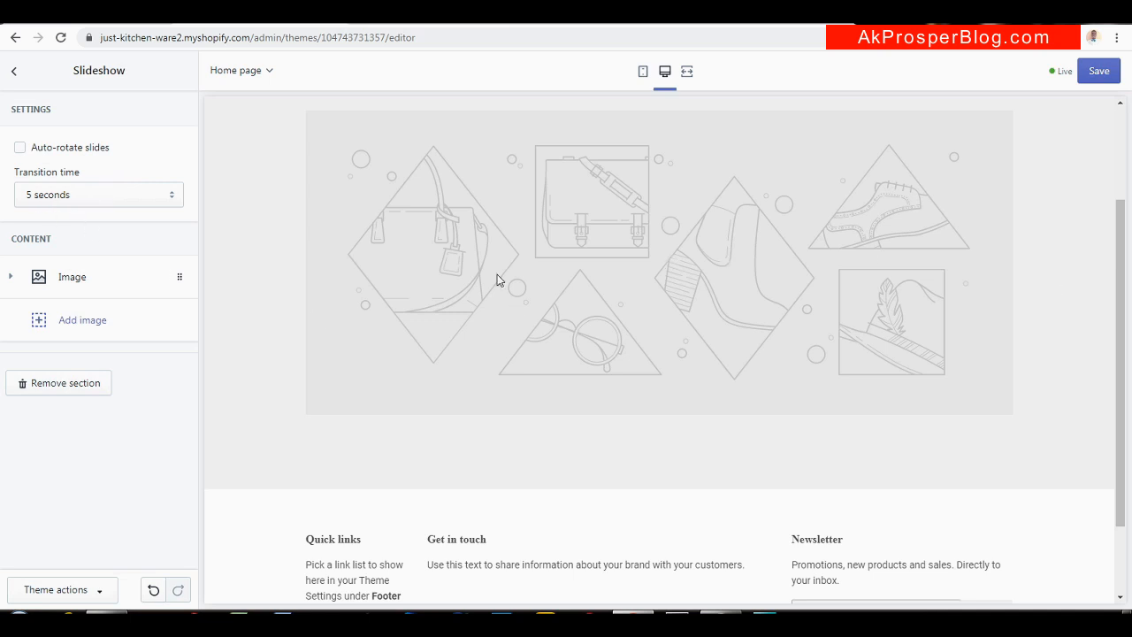
pyautogui.click(86, 275)
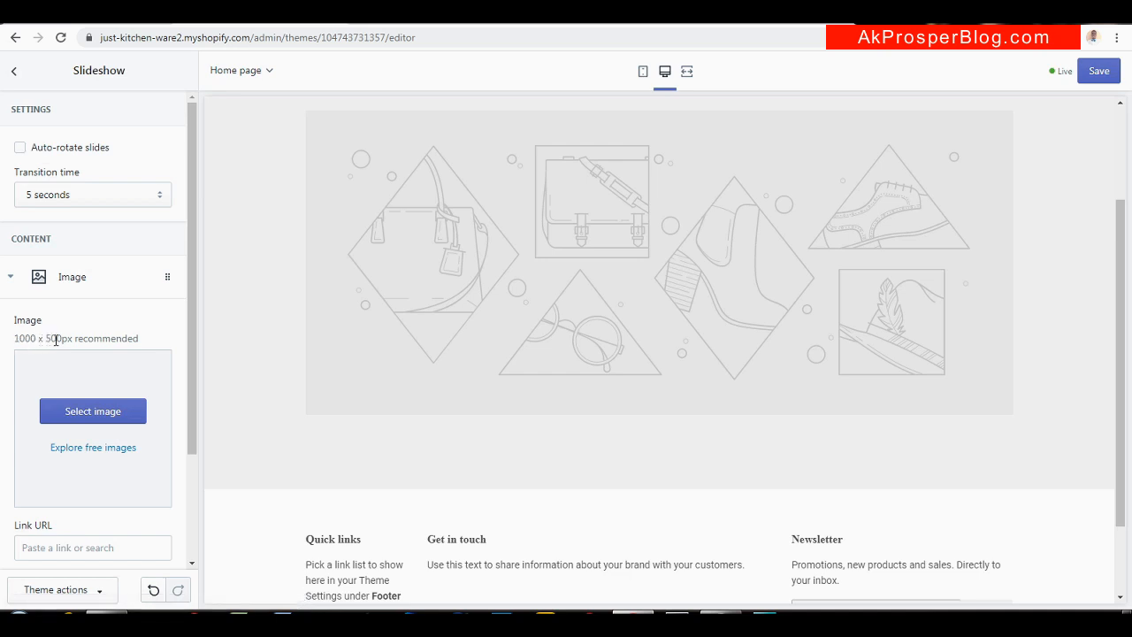
pyautogui.moveTo(192, 313); pyautogui.dragTo(192, 363)
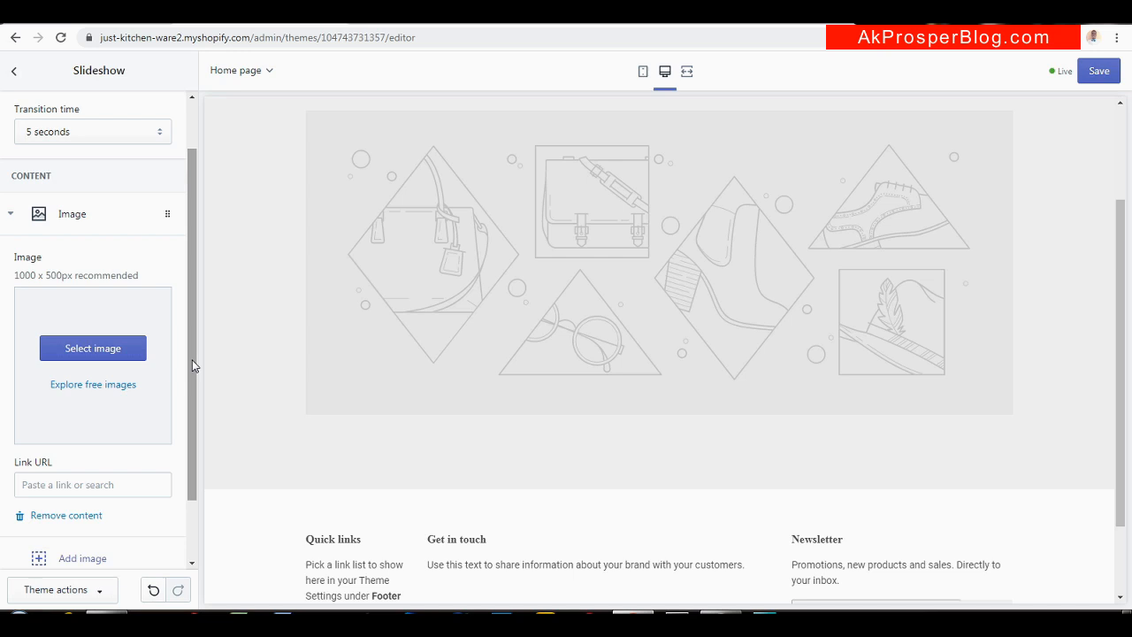
pyautogui.moveTo(194, 365); pyautogui.dragTo(195, 425)
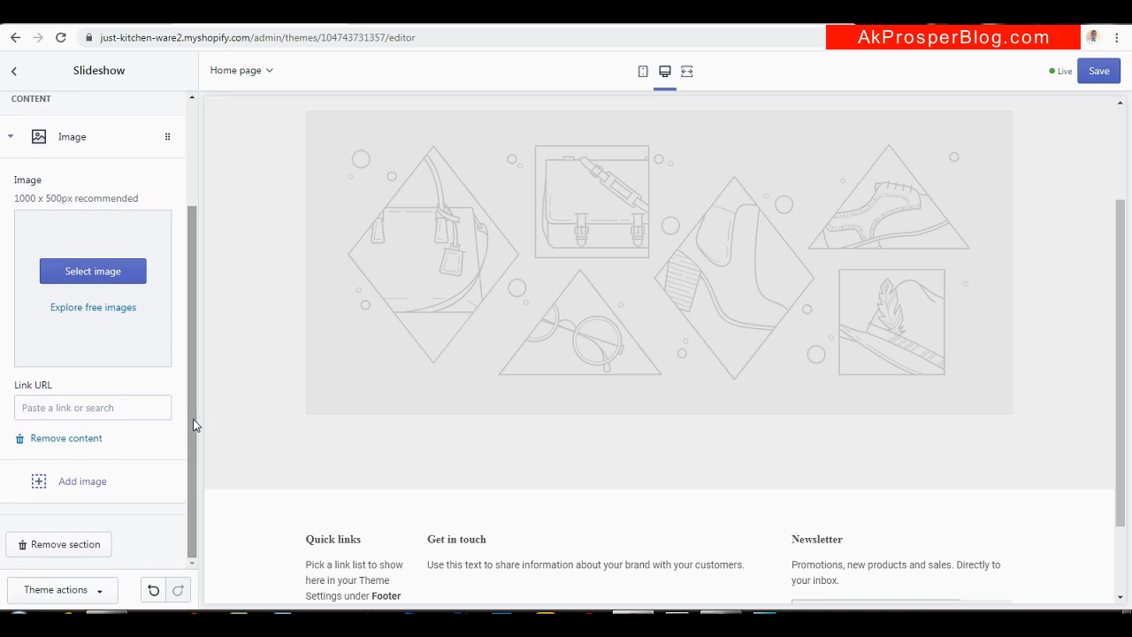
pyautogui.click(96, 275)
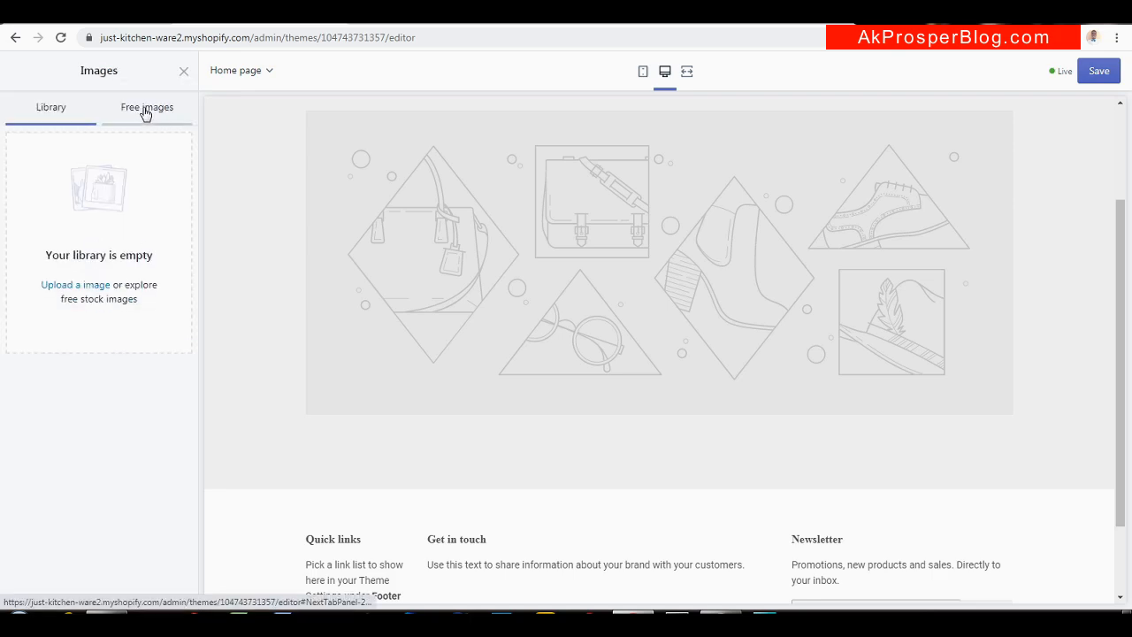
pyautogui.click(89, 290)
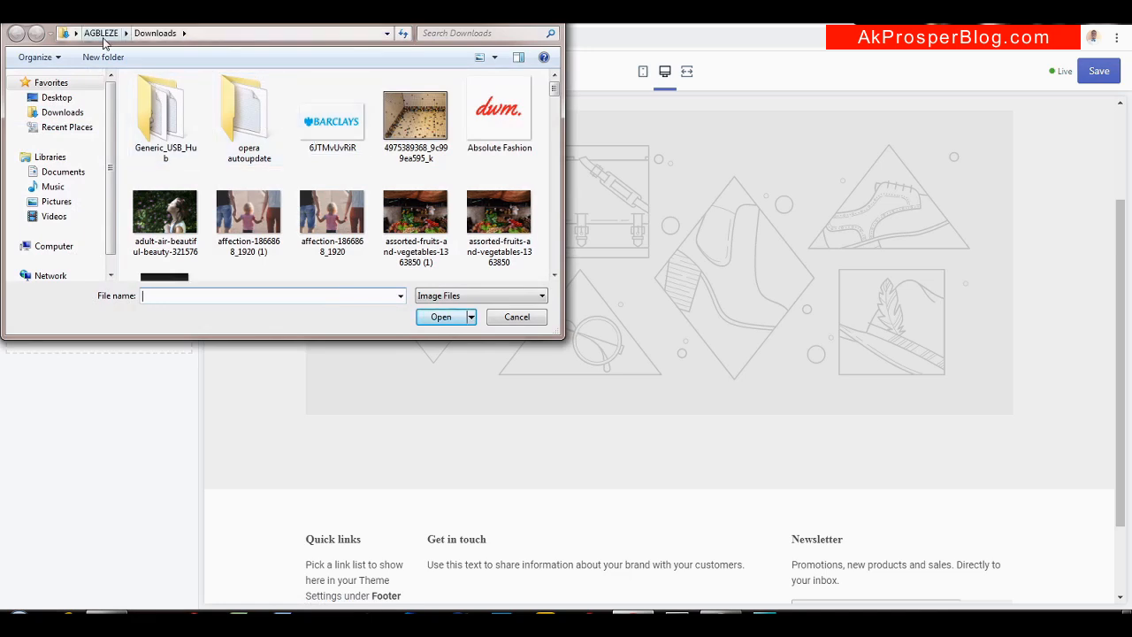
pyautogui.click(101, 36)
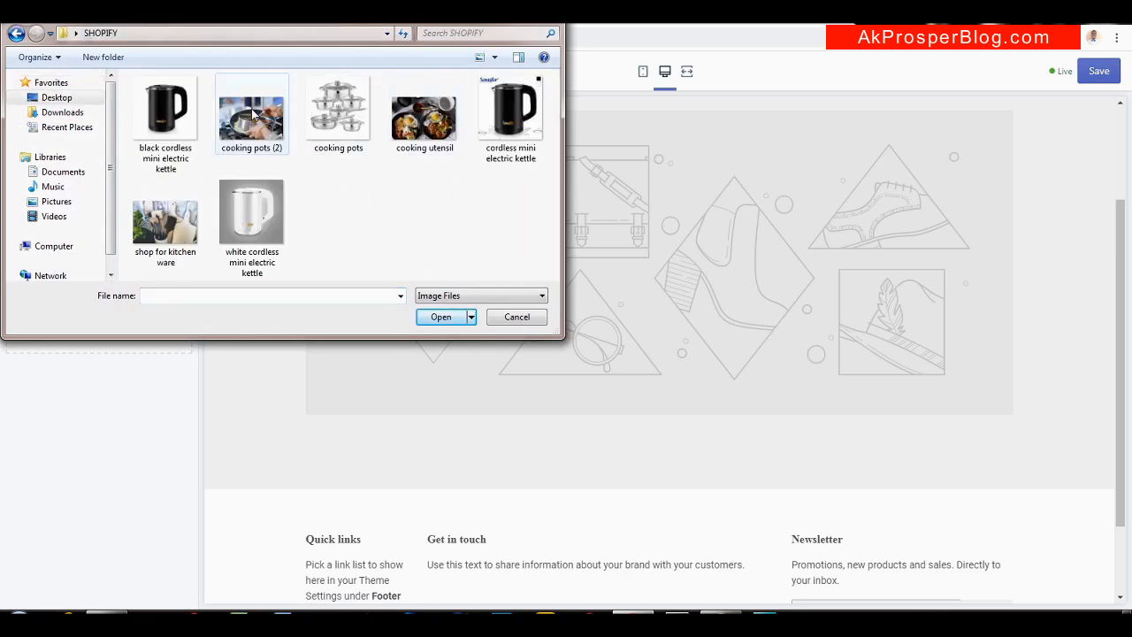
pyautogui.click(253, 114)
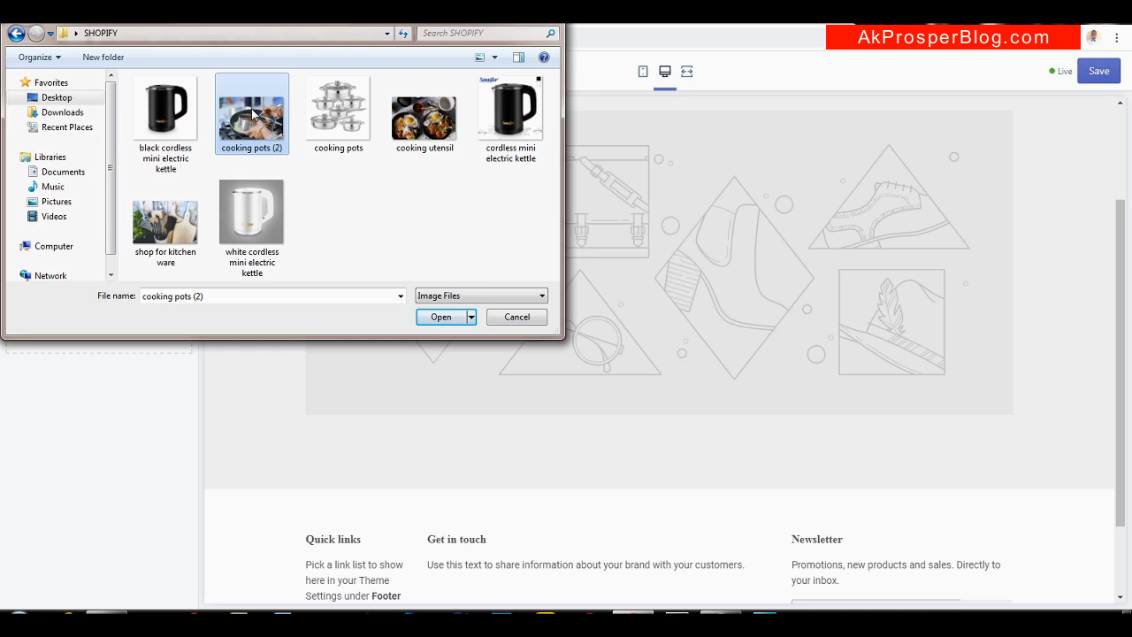
pyautogui.click(432, 319)
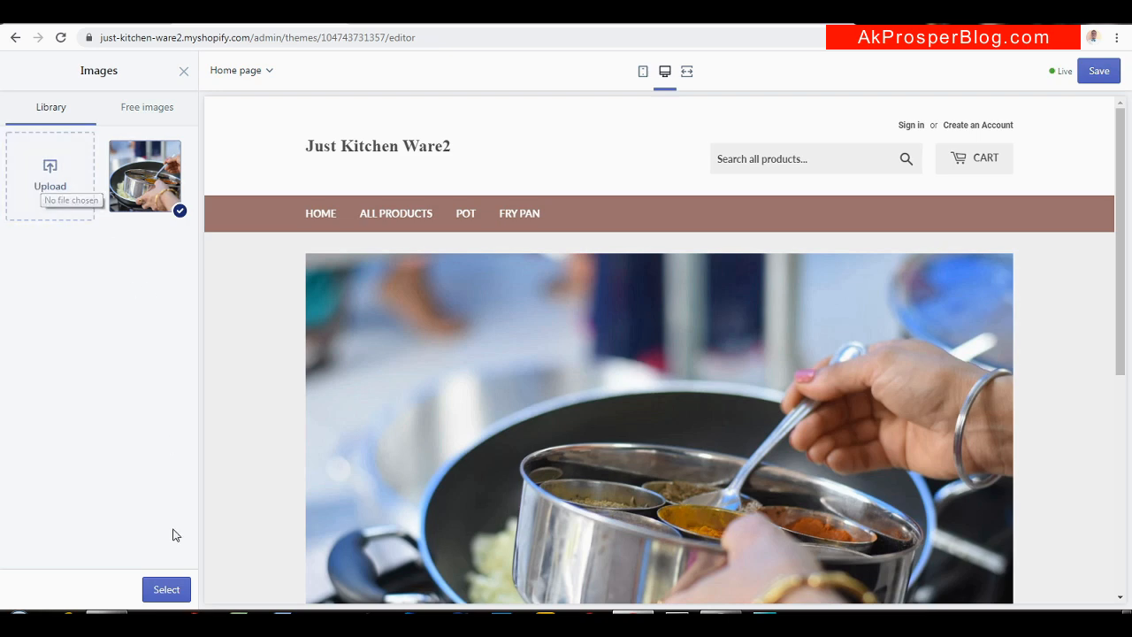
pyautogui.click(178, 591)
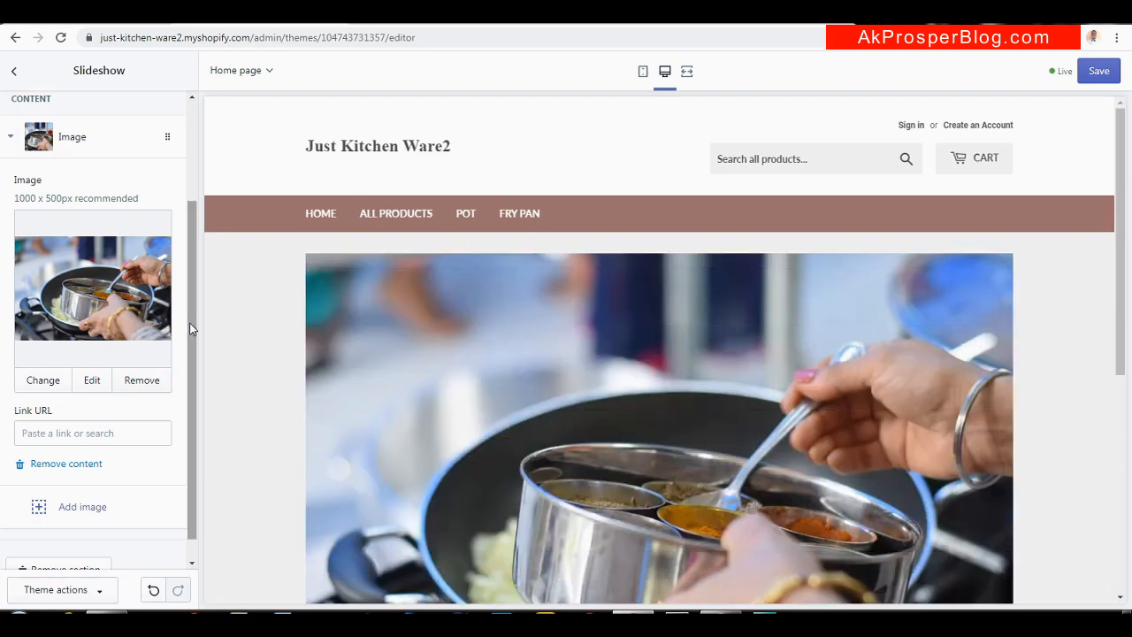
# Add a second slideshow slide using an uploaded cooking utensil photo
pyautogui.moveTo(191, 324); pyautogui.dragTo(191, 328)
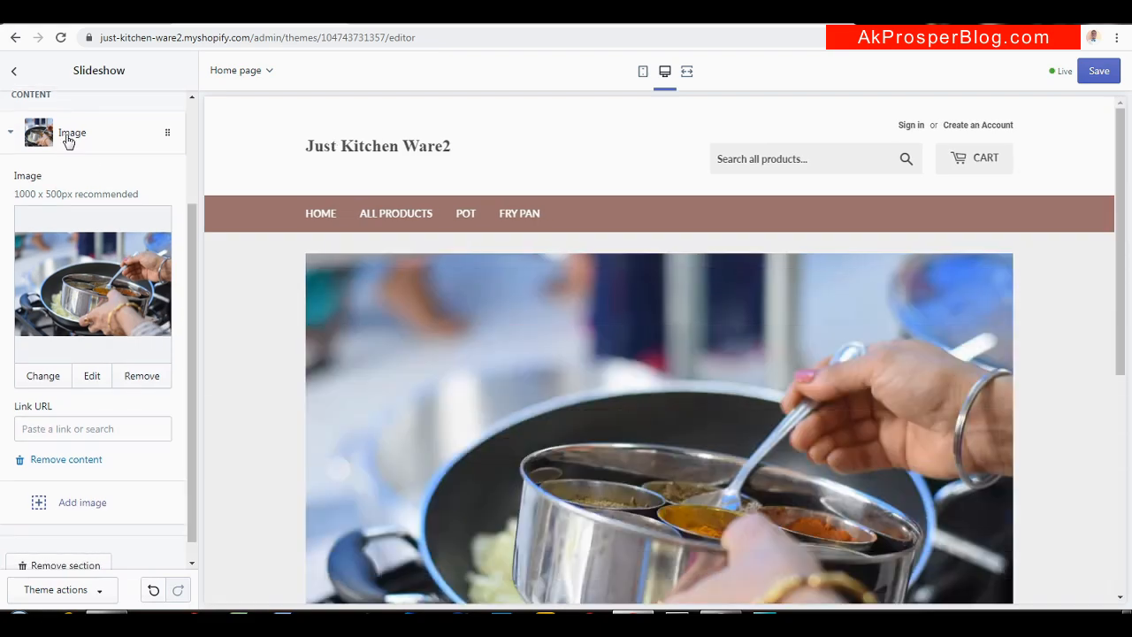
pyautogui.click(15, 130)
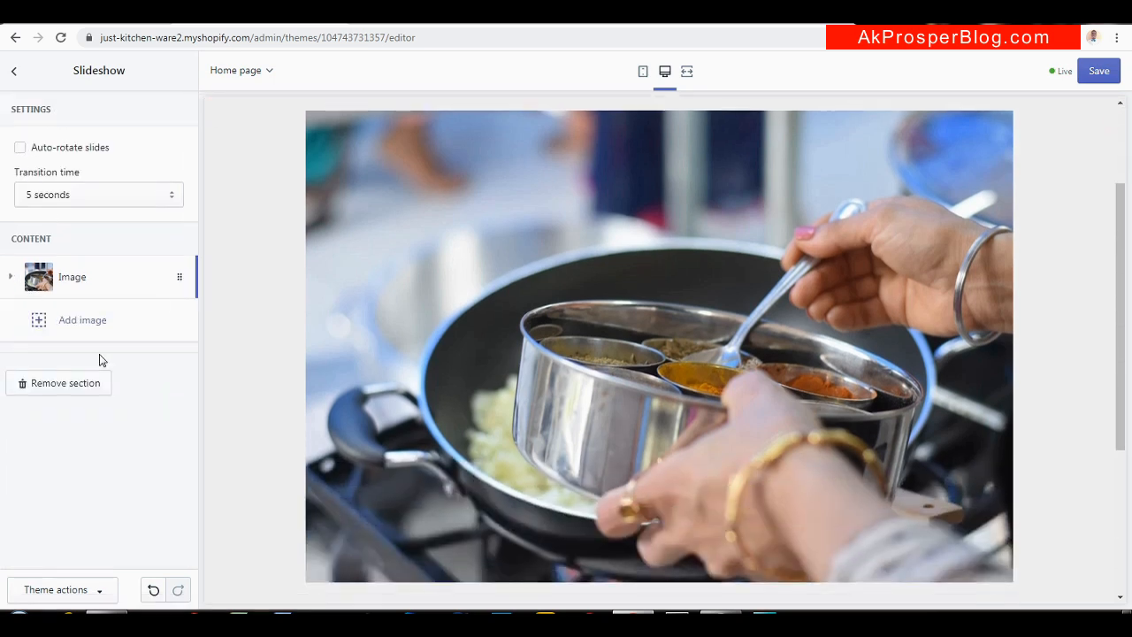
pyautogui.click(89, 319)
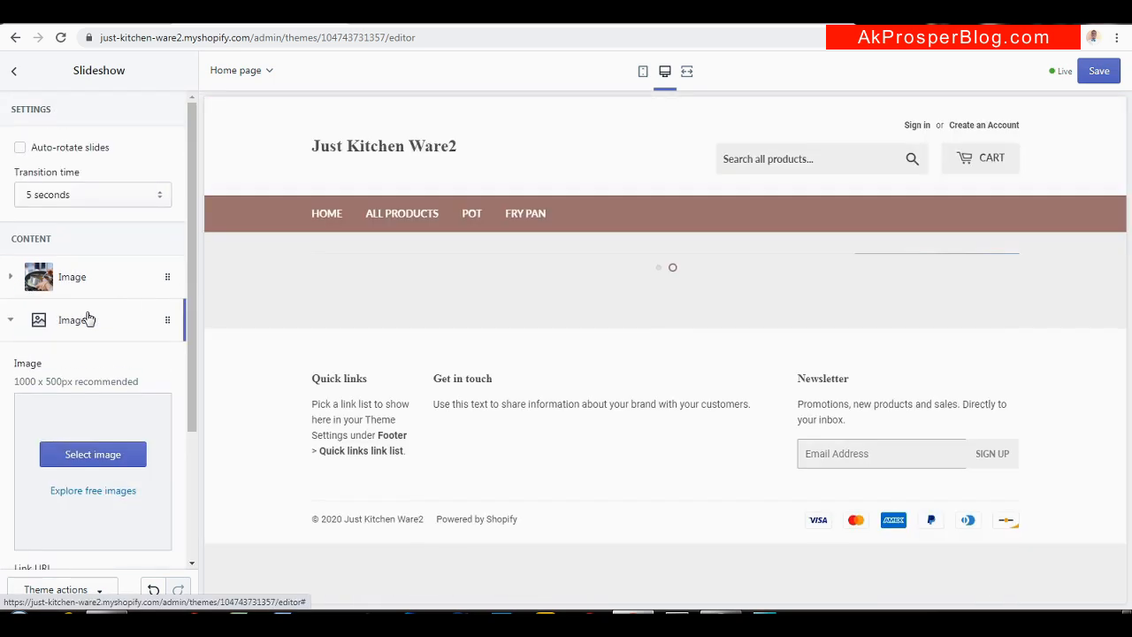
pyautogui.click(95, 460)
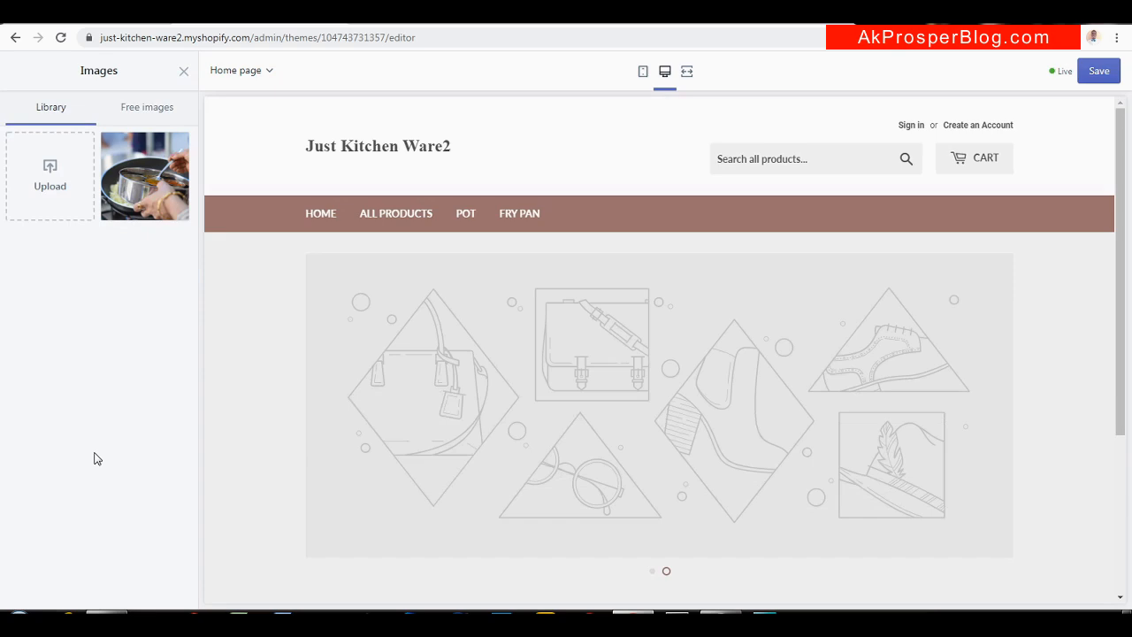
pyautogui.click(51, 182)
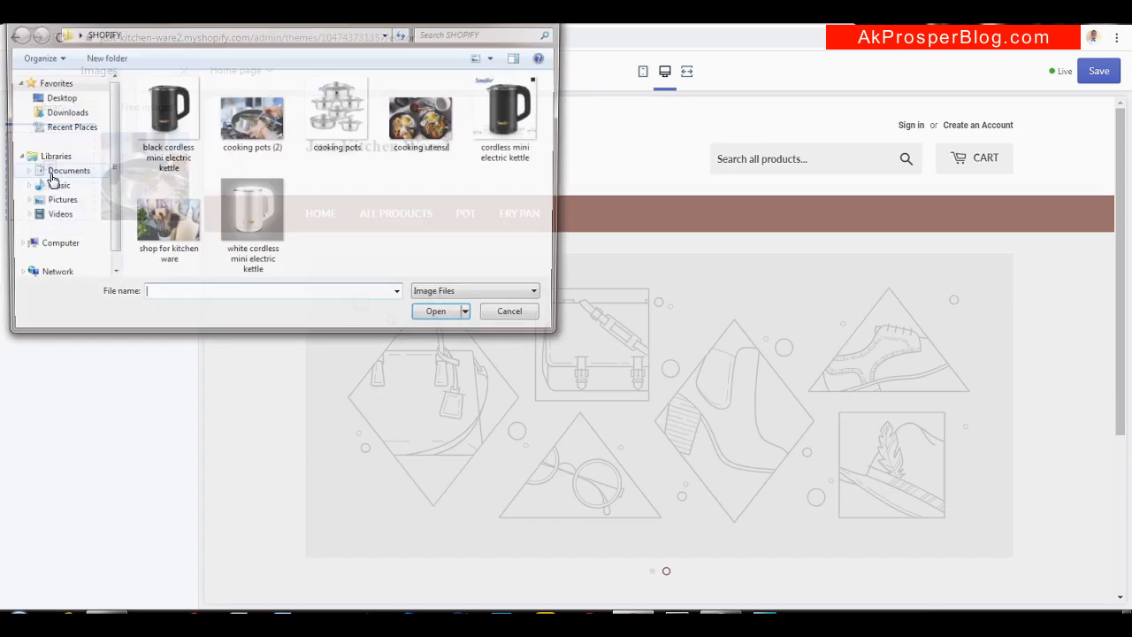
pyautogui.click(400, 133)
pyautogui.click(441, 317)
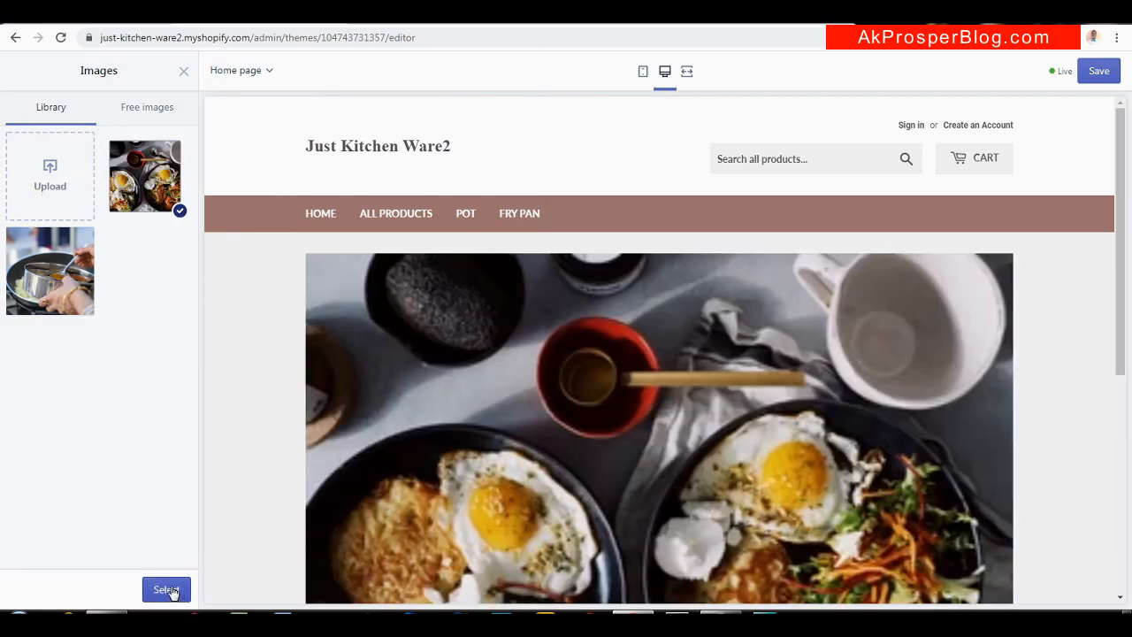
pyautogui.click(173, 592)
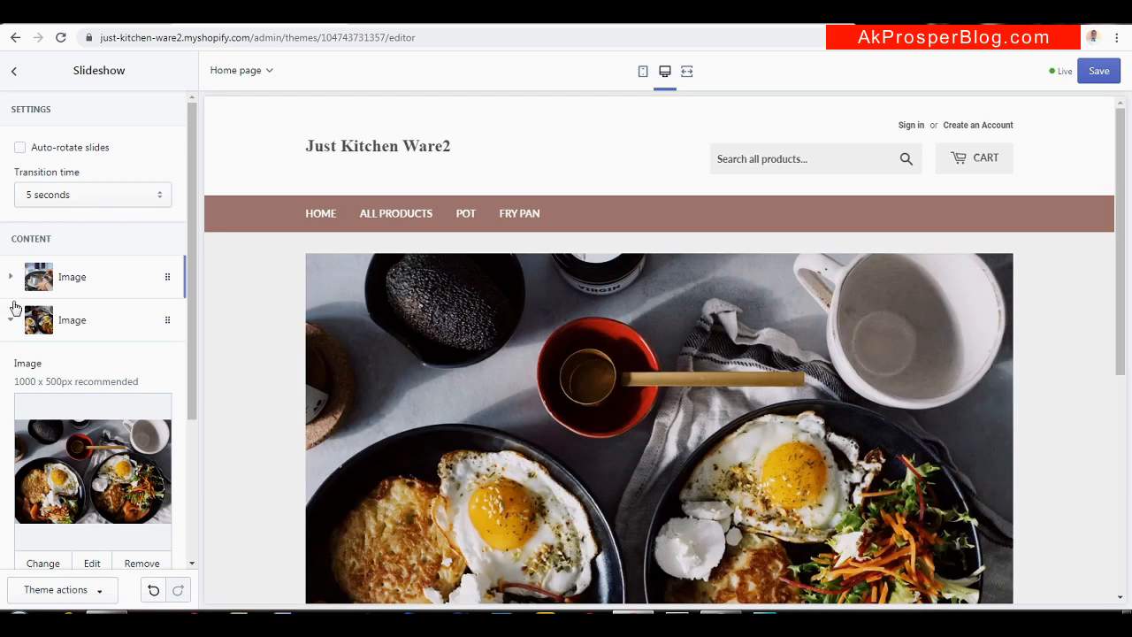
# Add a third slide using the uploaded 'shop for kitchen ware' photo
pyautogui.click(11, 319)
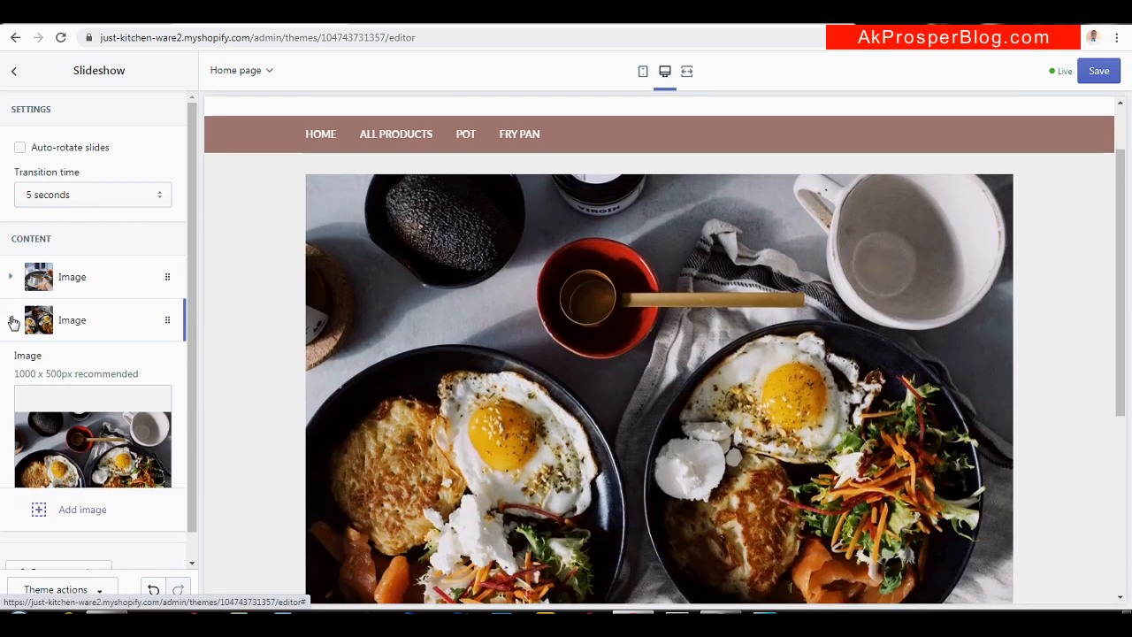
pyautogui.click(71, 366)
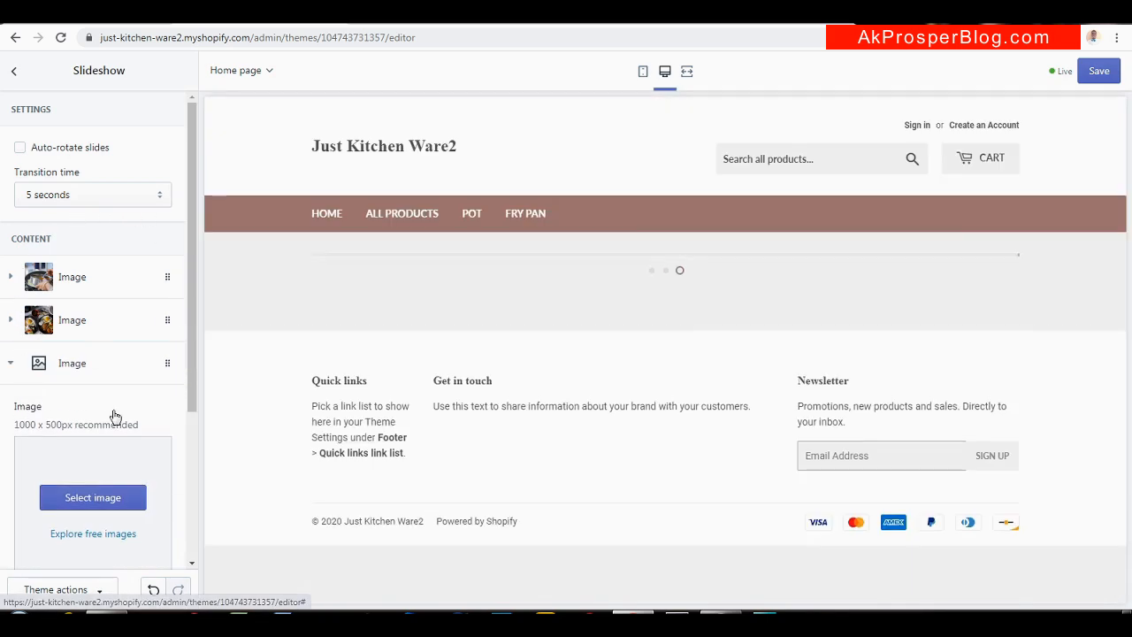
pyautogui.click(93, 500)
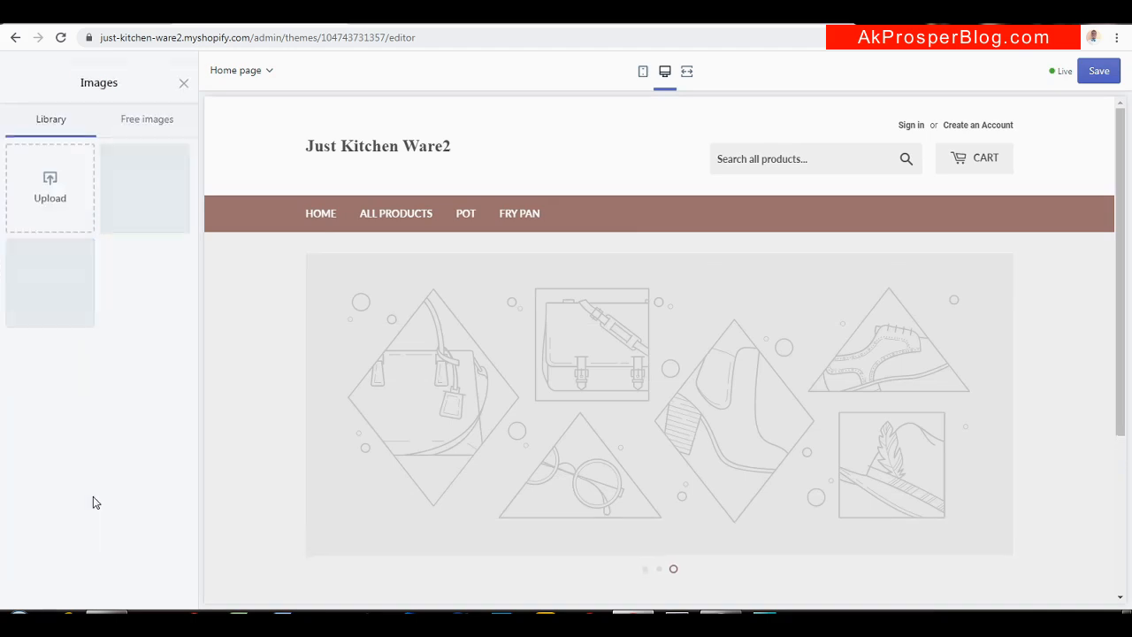
pyautogui.click(62, 184)
pyautogui.click(165, 217)
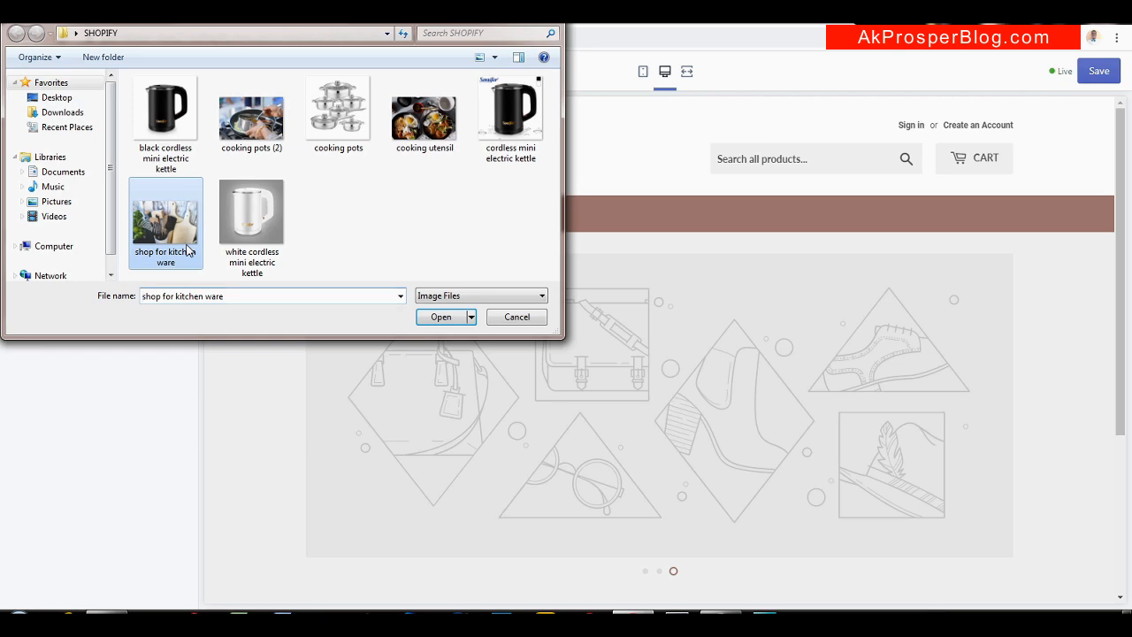
pyautogui.click(441, 317)
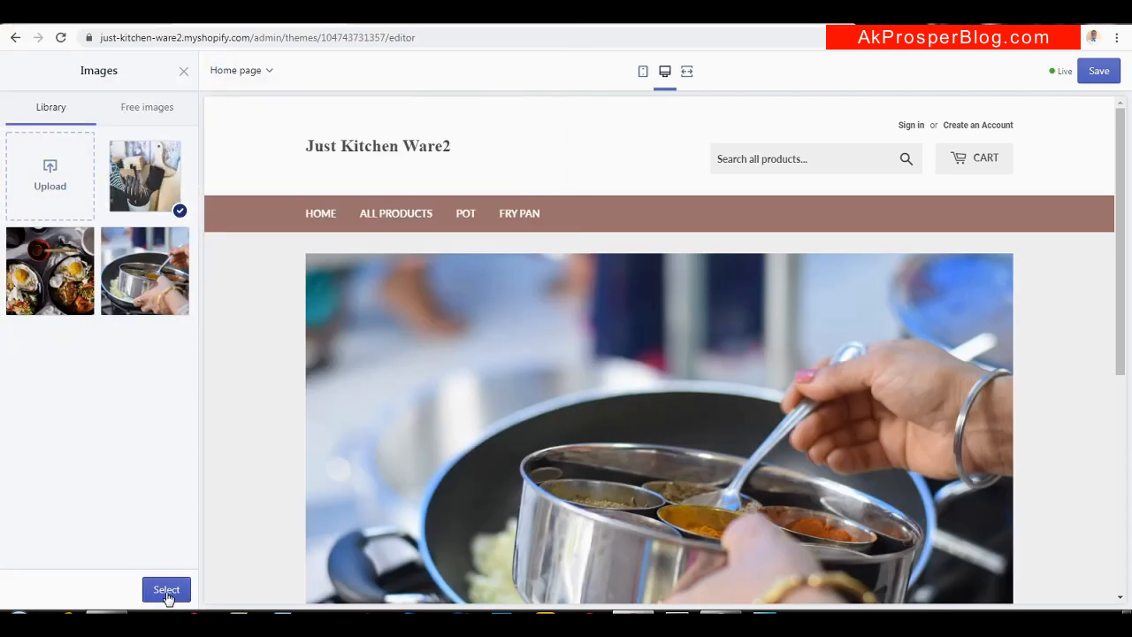
pyautogui.click(165, 591)
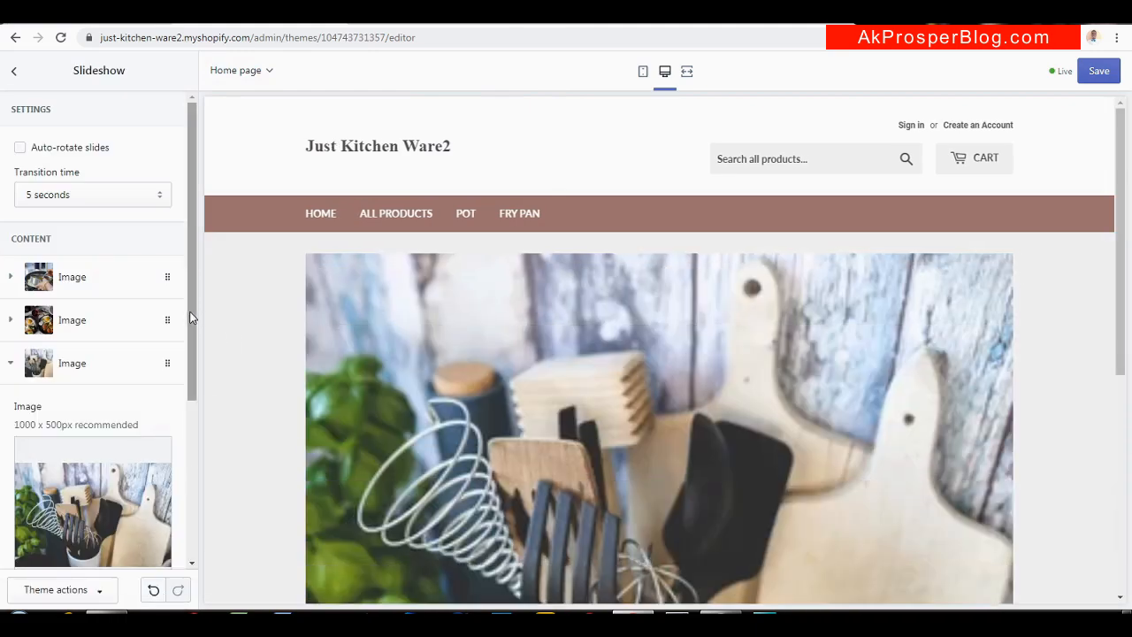
pyautogui.moveTo(191, 316); pyautogui.dragTo(185, 537)
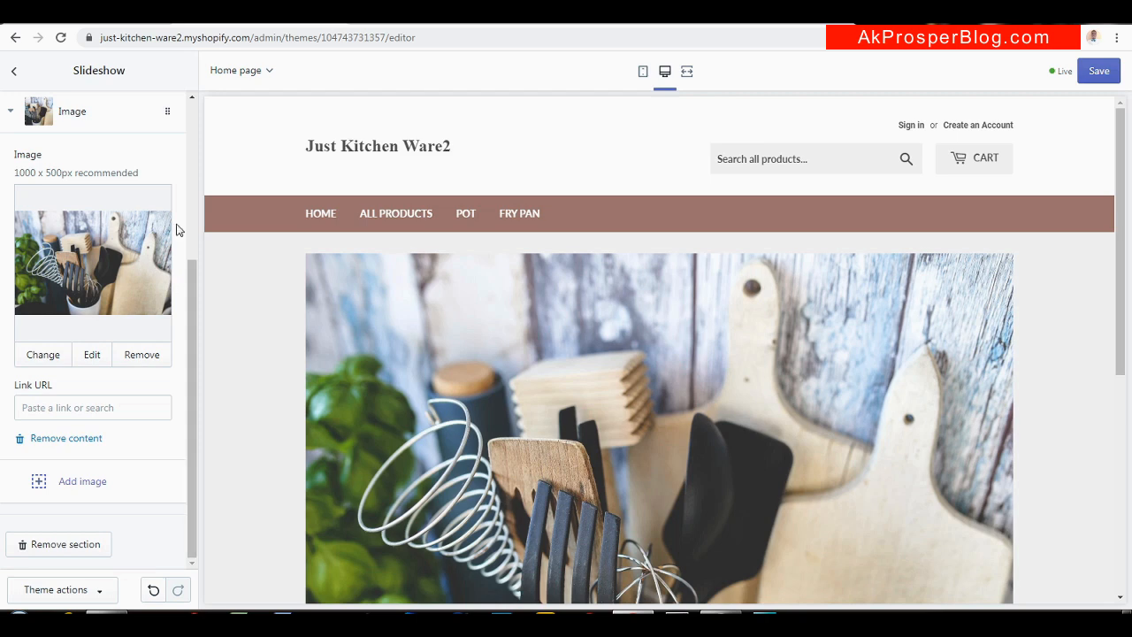
# Save the three-slide slideshow
pyautogui.click(1099, 75)
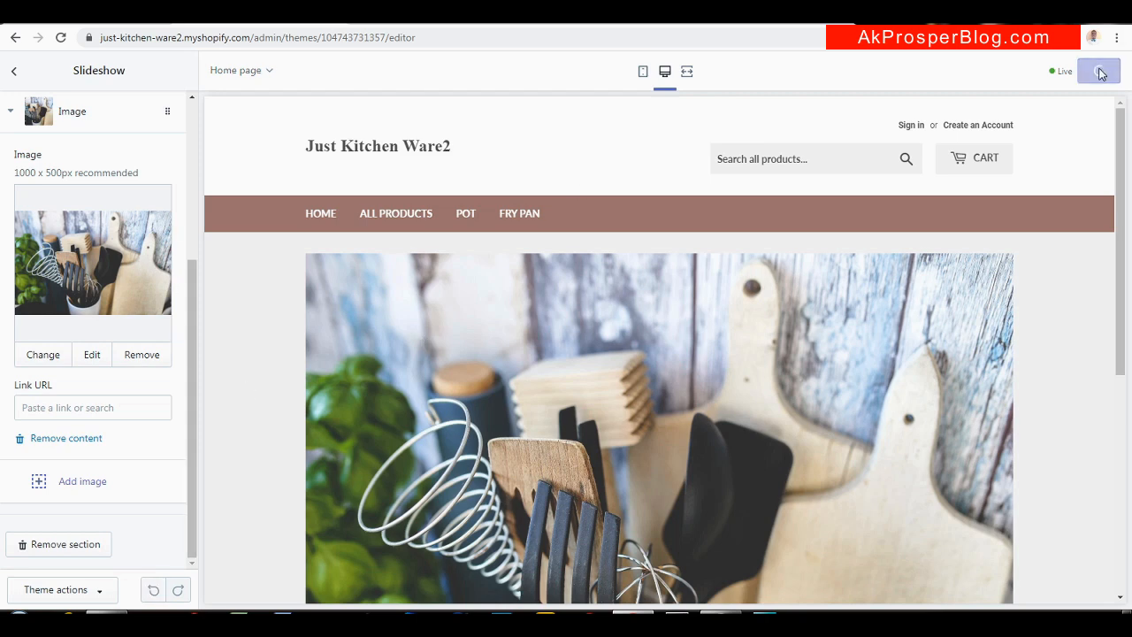
pyautogui.moveTo(1120, 240)
pyautogui.mouseDown()
pyautogui.moveTo(1119, 356)
pyautogui.moveTo(1116, 220)
pyautogui.mouseUp()
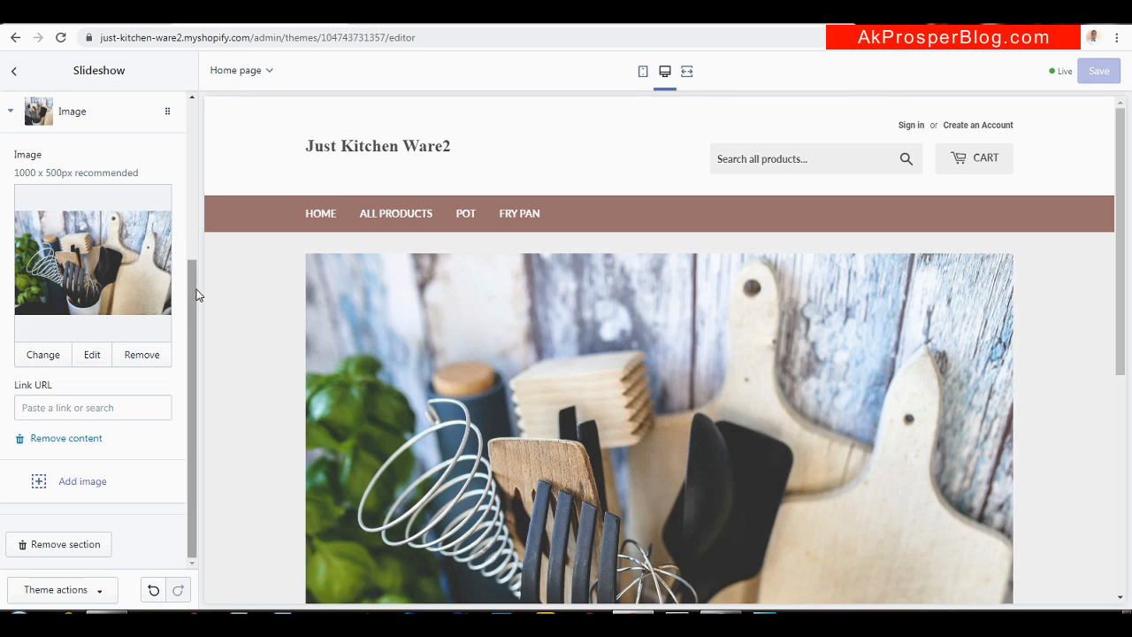
pyautogui.moveTo(197, 293); pyautogui.dragTo(181, 121)
# Return to the Sections list, glance at the Ware1 store, and bring up Add section
pyautogui.click(15, 74)
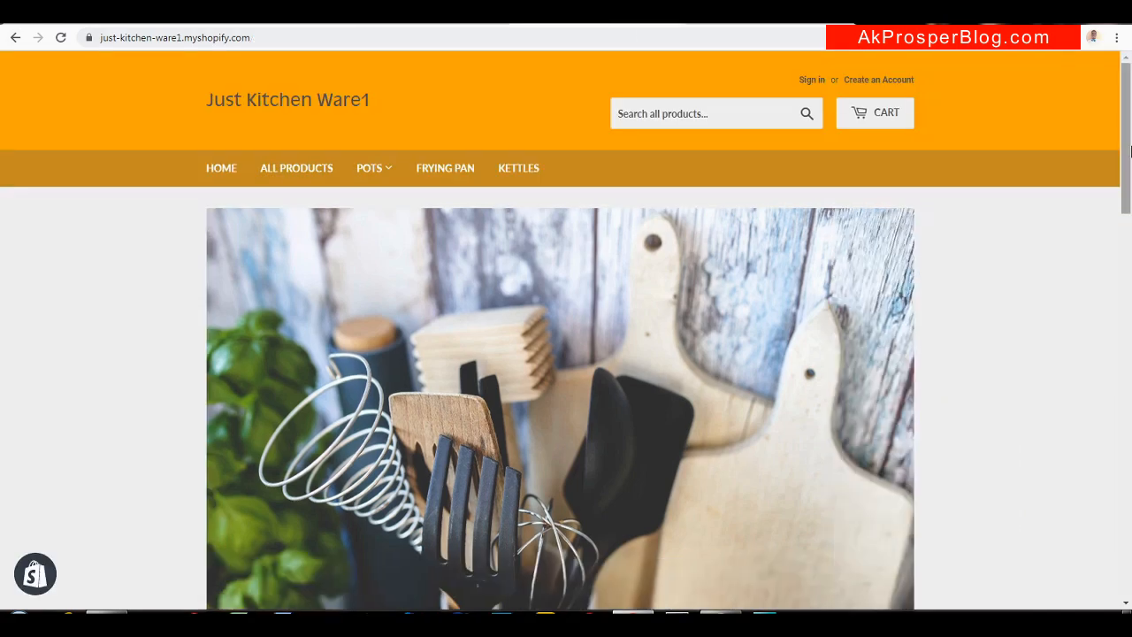
pyautogui.moveTo(1127, 154); pyautogui.dragTo(1128, 309)
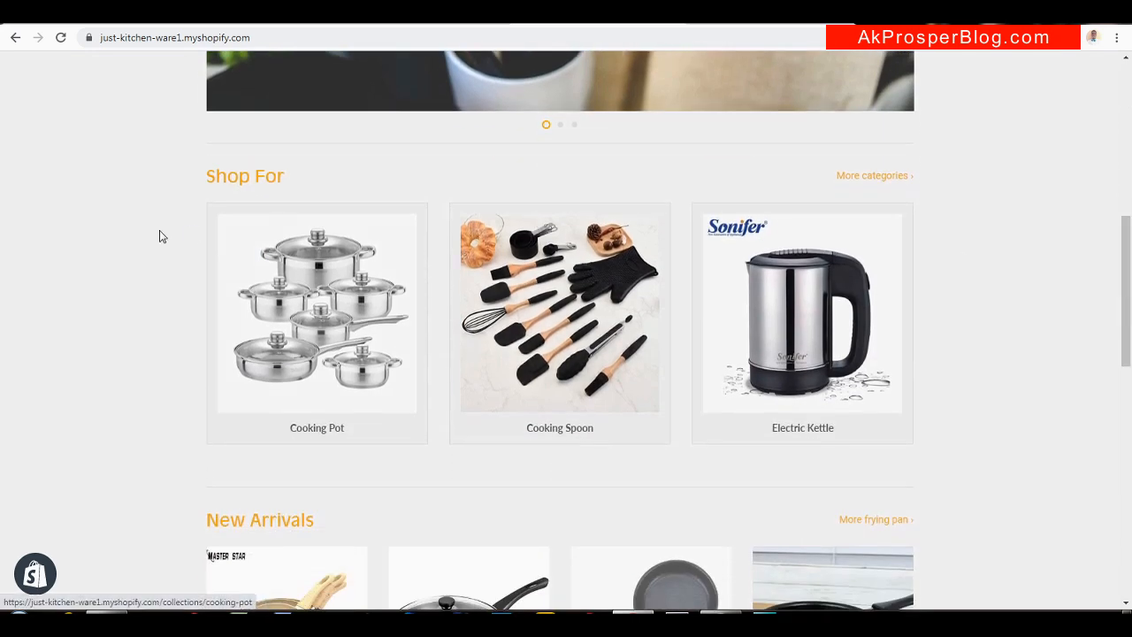
pyautogui.click(250, 19)
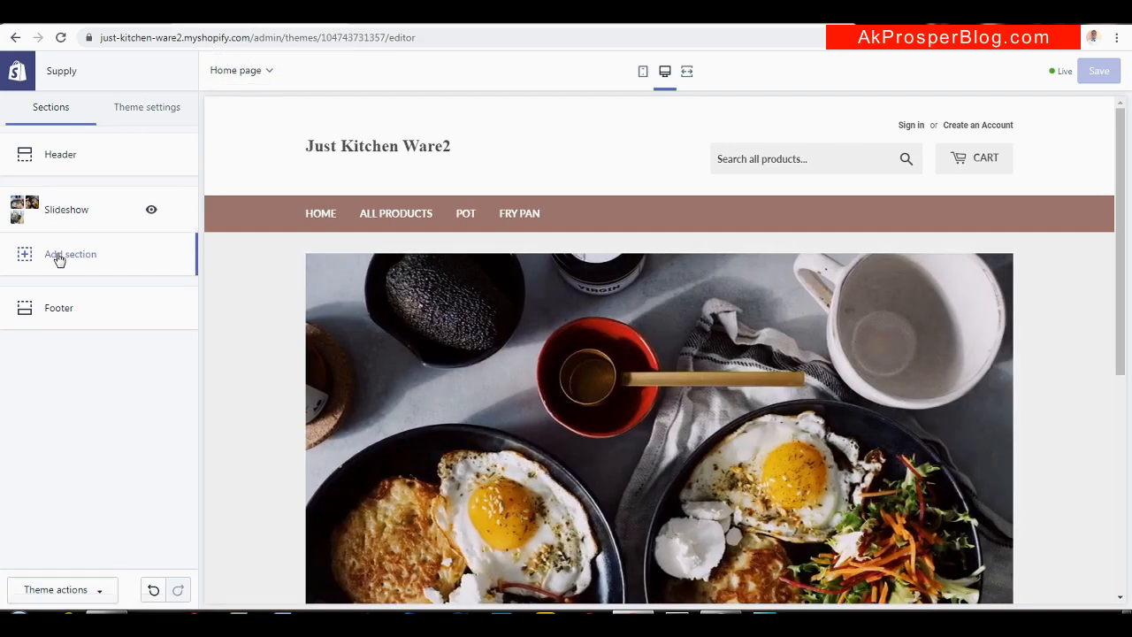
pyautogui.click(58, 256)
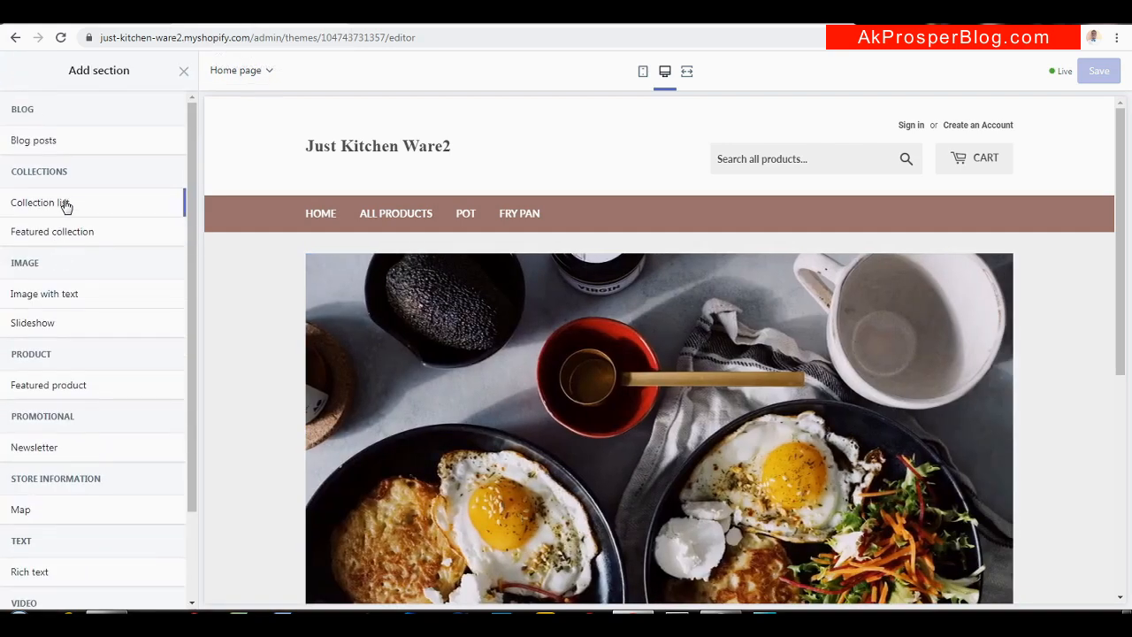
# Add a Collection list section with a third slot and set the first collection to Fry Pan
pyautogui.moveTo(66, 205)
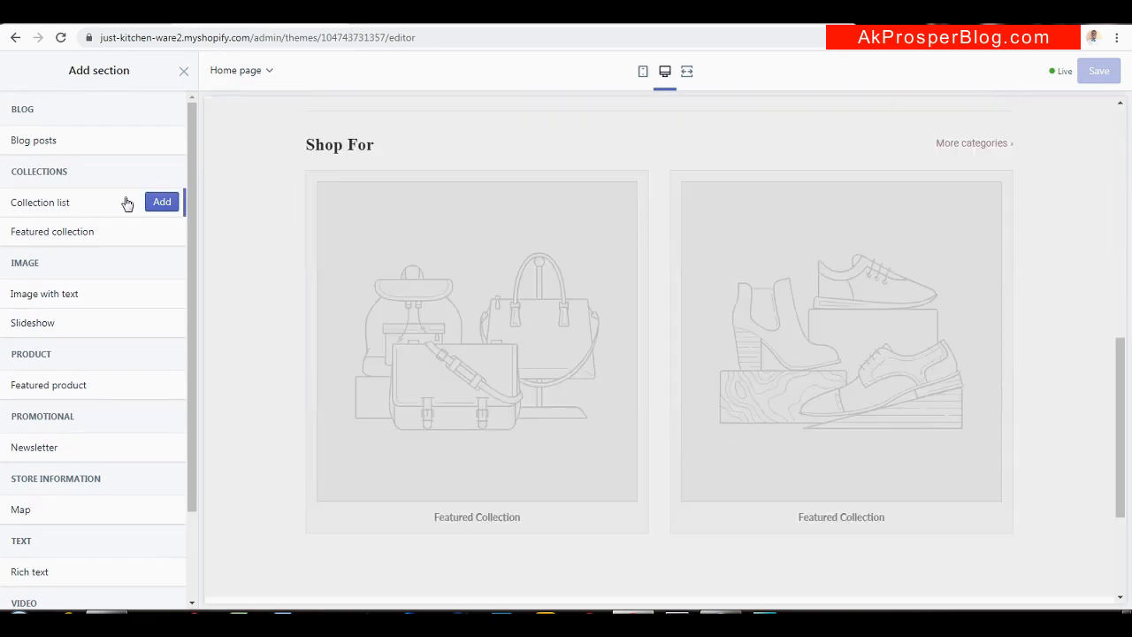
pyautogui.click(168, 203)
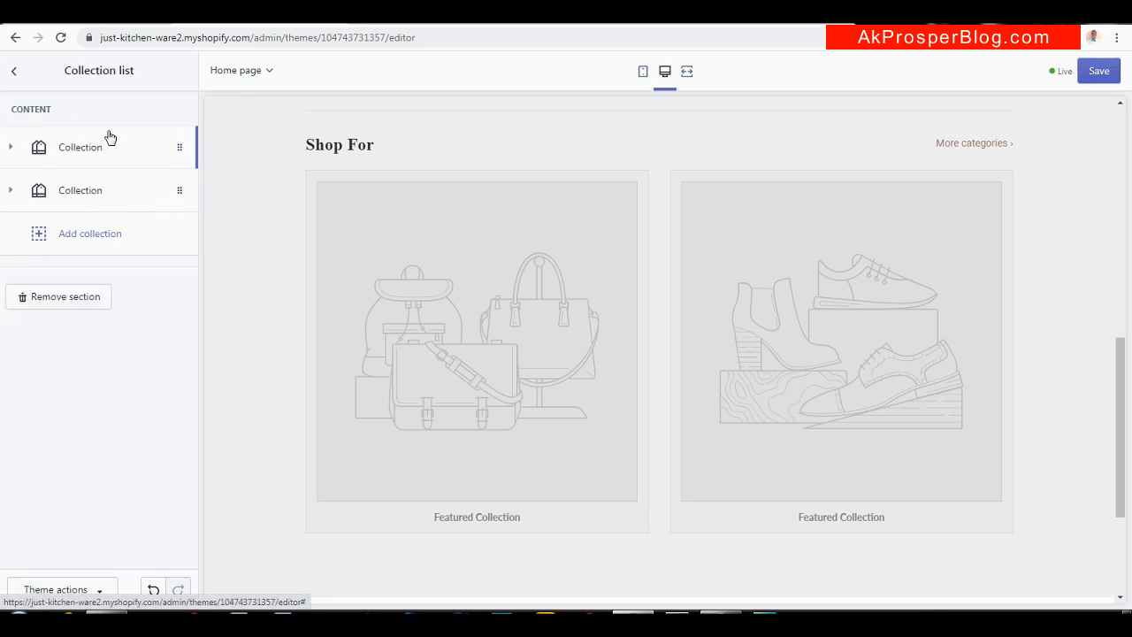
pyautogui.click(78, 233)
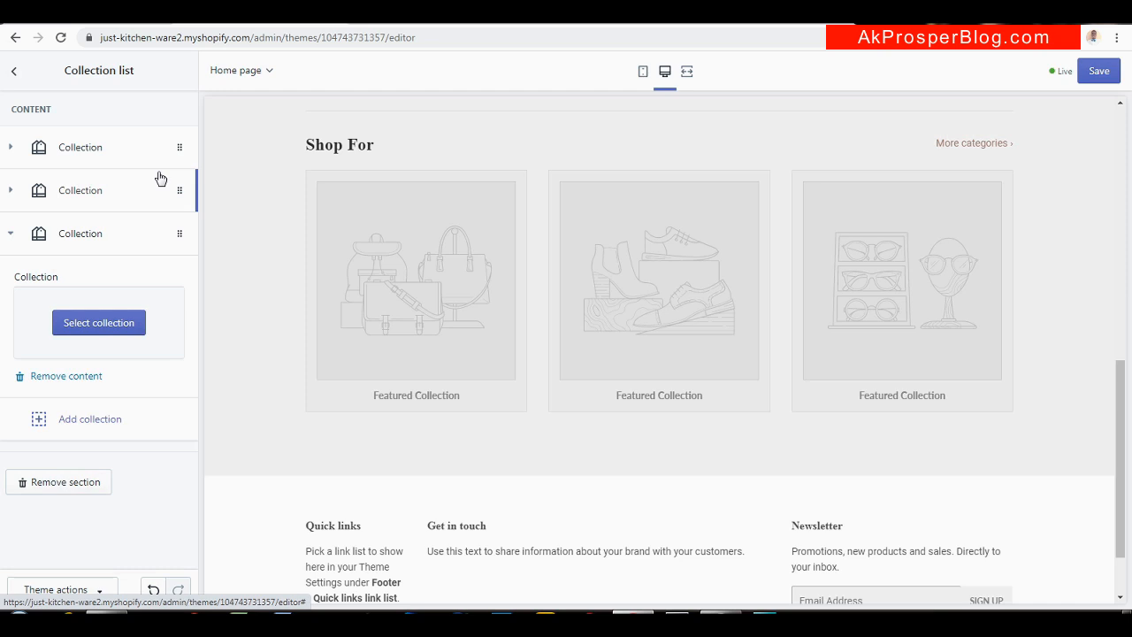
pyautogui.click(101, 149)
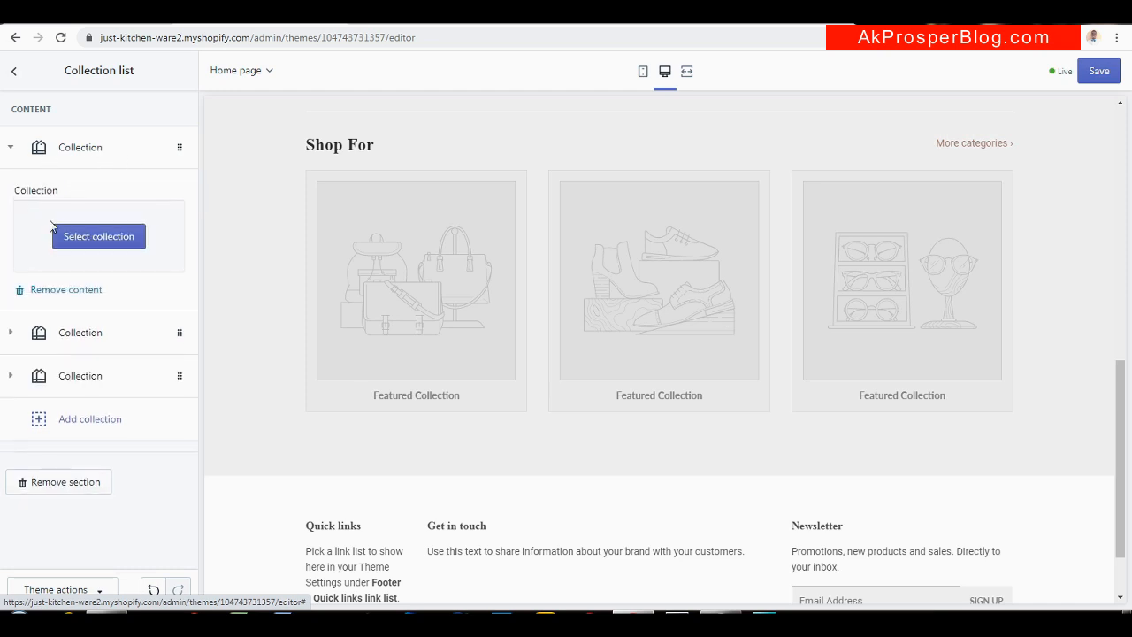
pyautogui.click(80, 235)
pyautogui.click(68, 283)
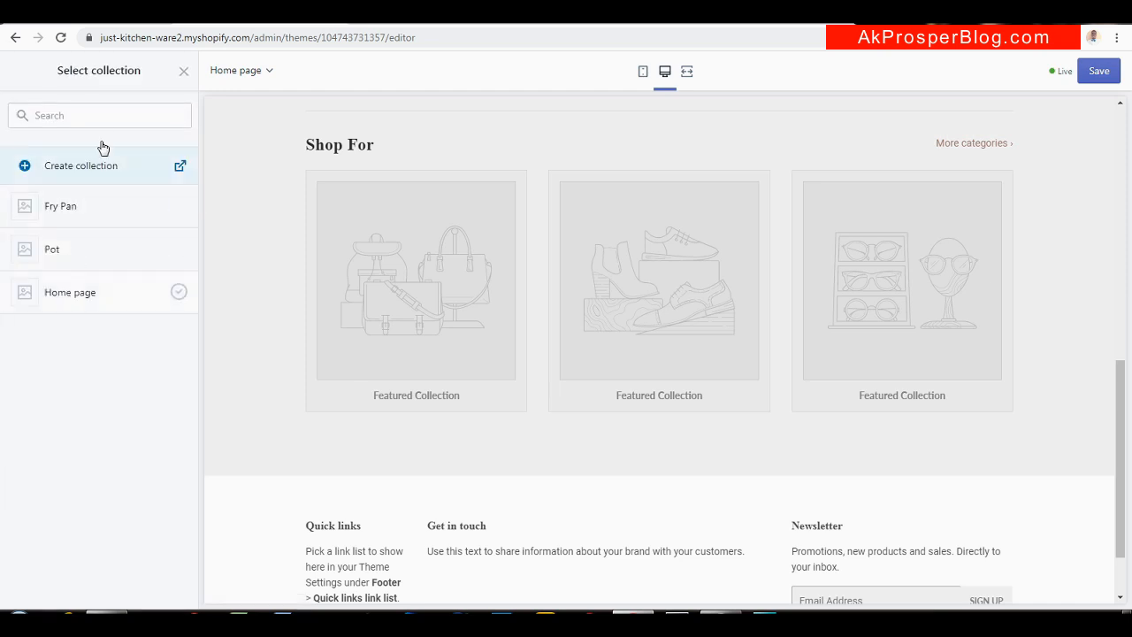
pyautogui.click(99, 213)
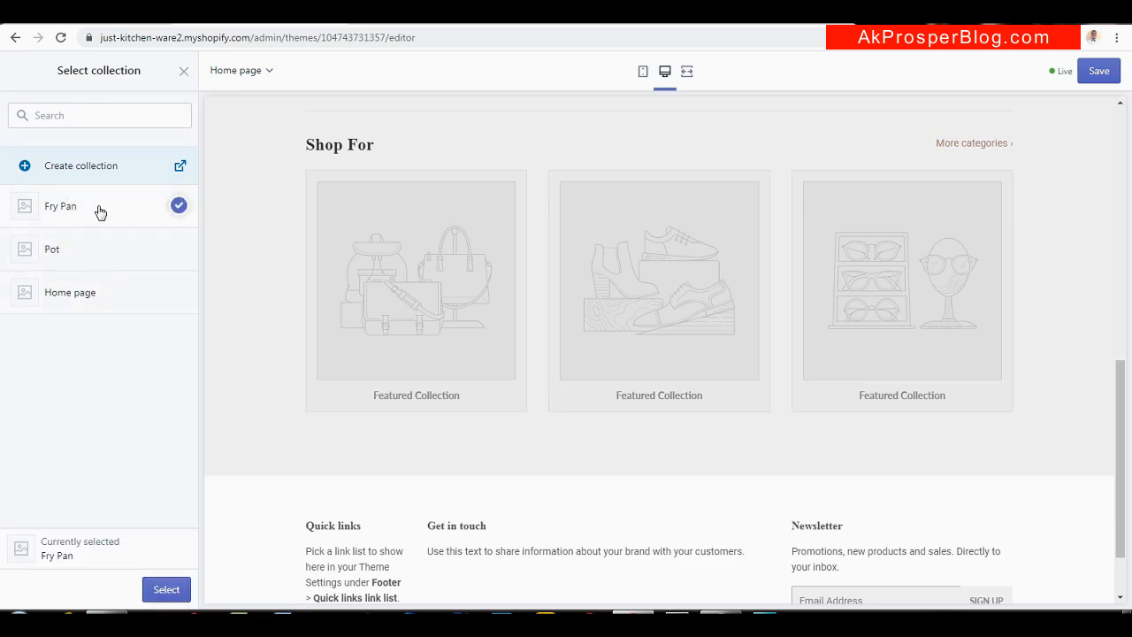
pyautogui.click(162, 590)
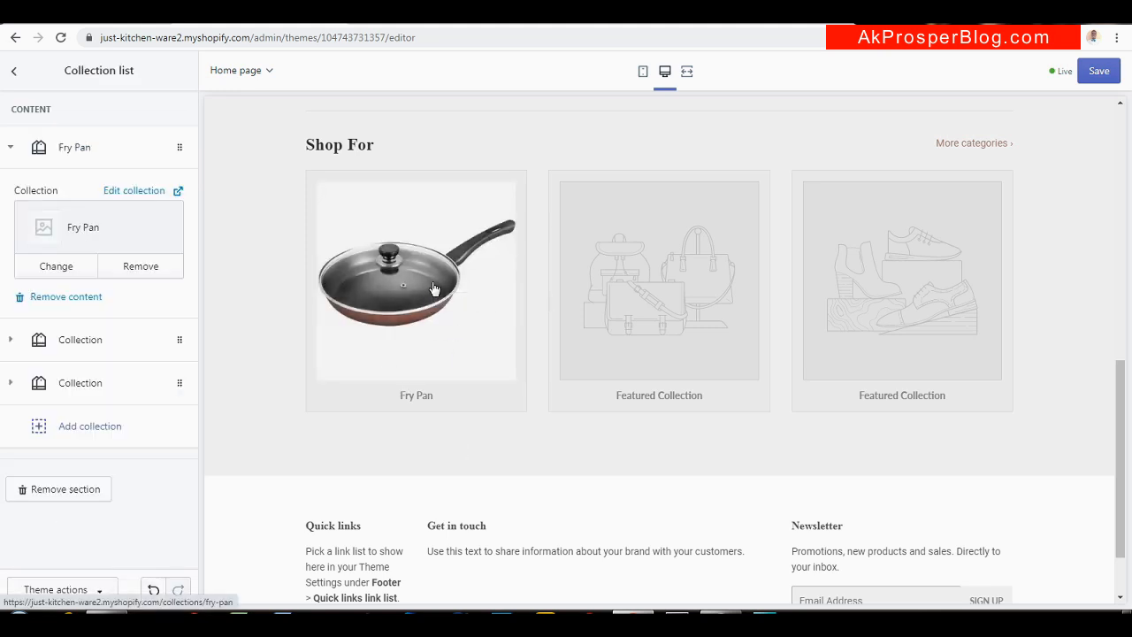
pyautogui.click(63, 157)
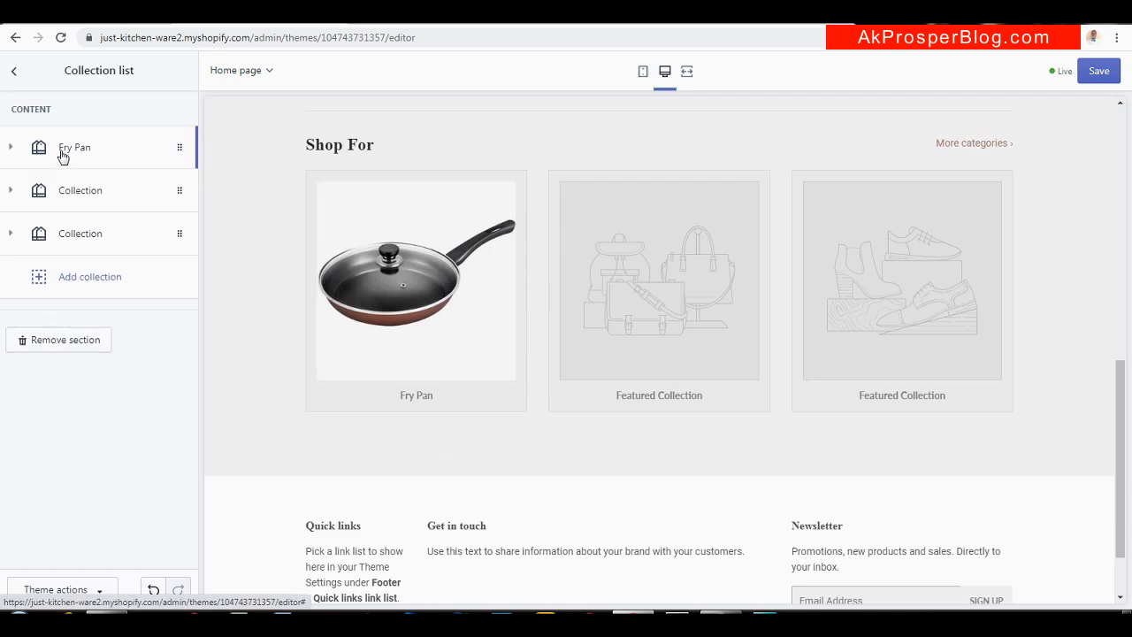
# Set the second collection slot to Pot
pyautogui.click(65, 192)
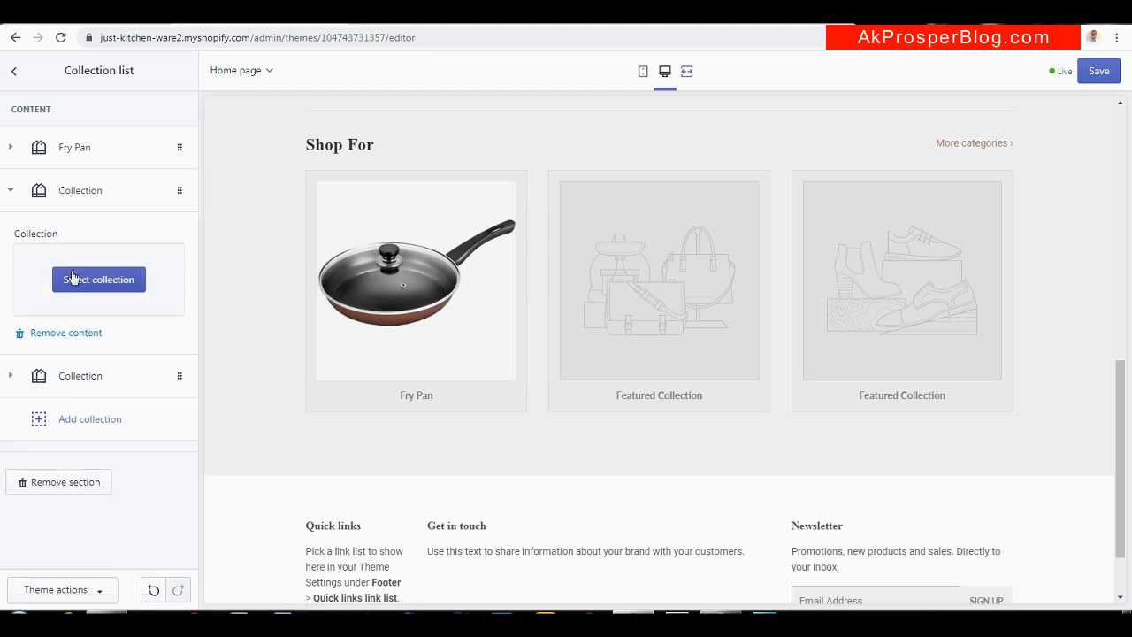
pyautogui.click(73, 277)
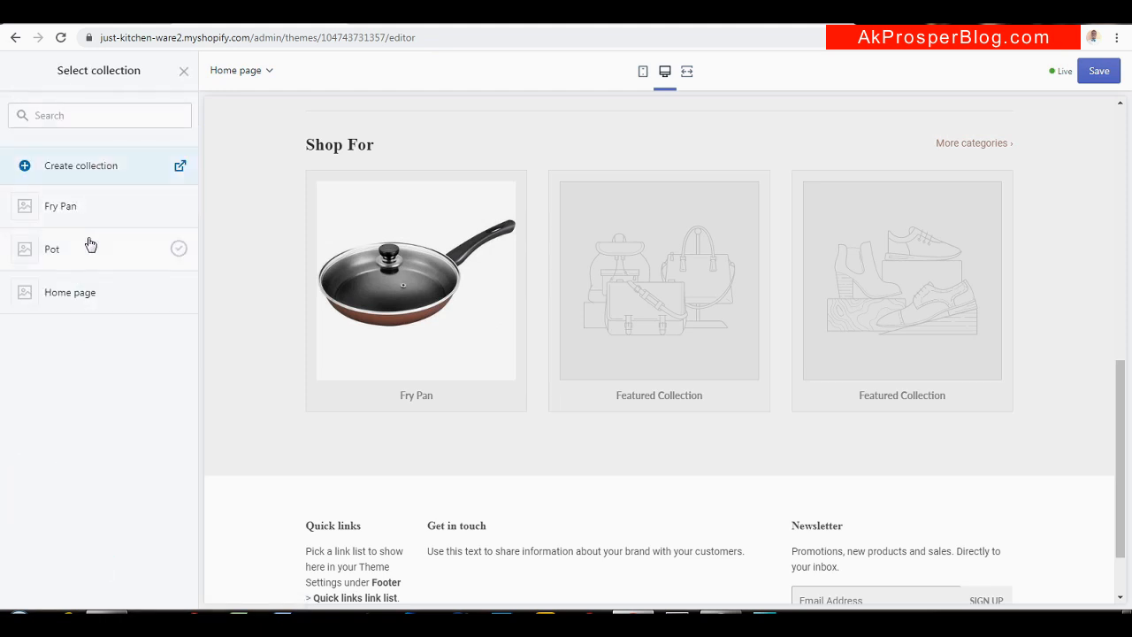
pyautogui.click(89, 244)
pyautogui.click(166, 589)
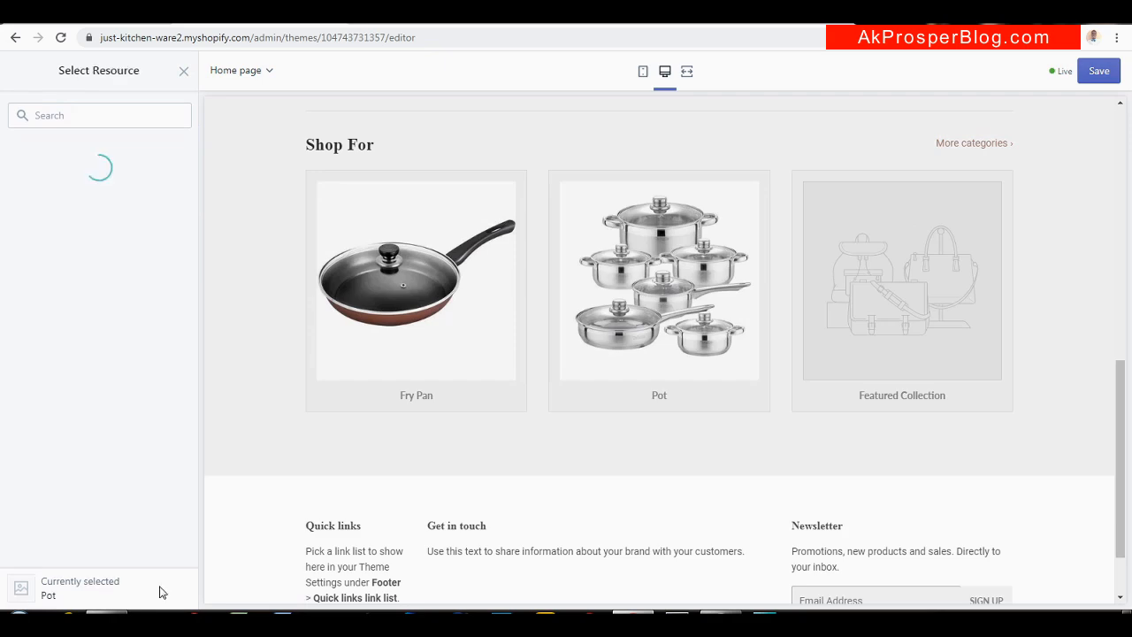
pyautogui.click(116, 190)
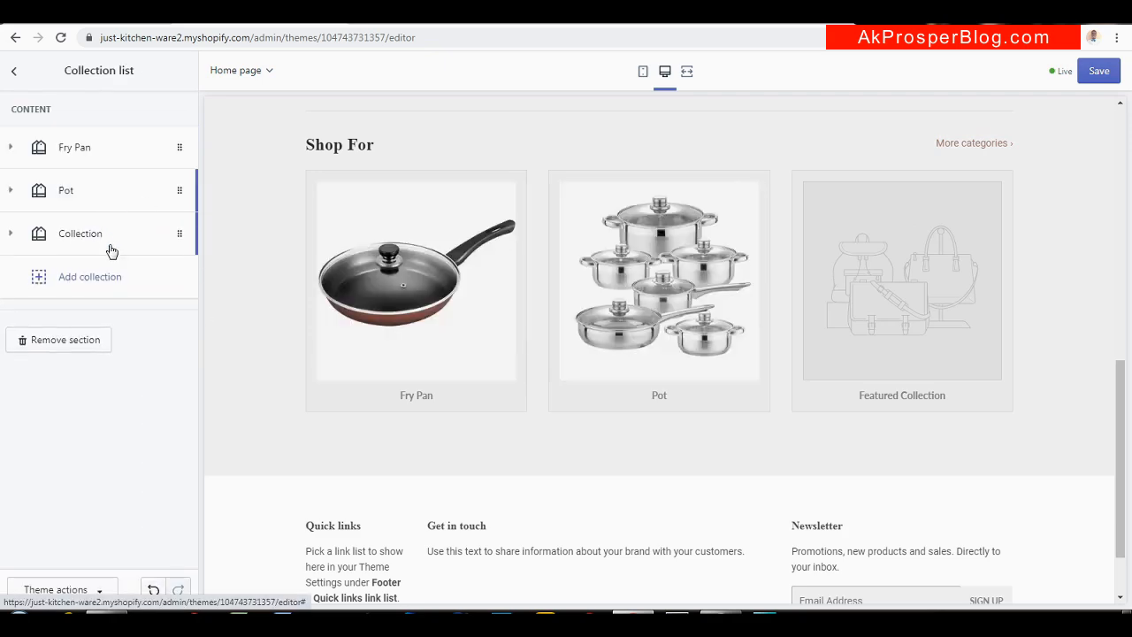
# Remove the empty third collection slot and return to the home page sections list
pyautogui.click(111, 252)
pyautogui.click(94, 322)
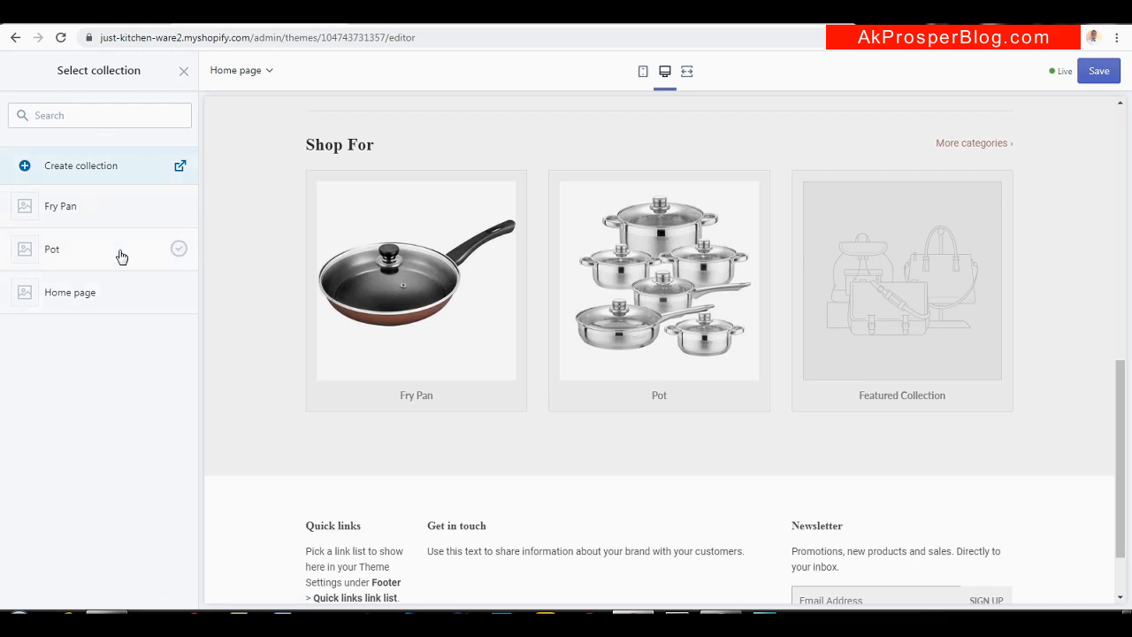
pyautogui.click(184, 71)
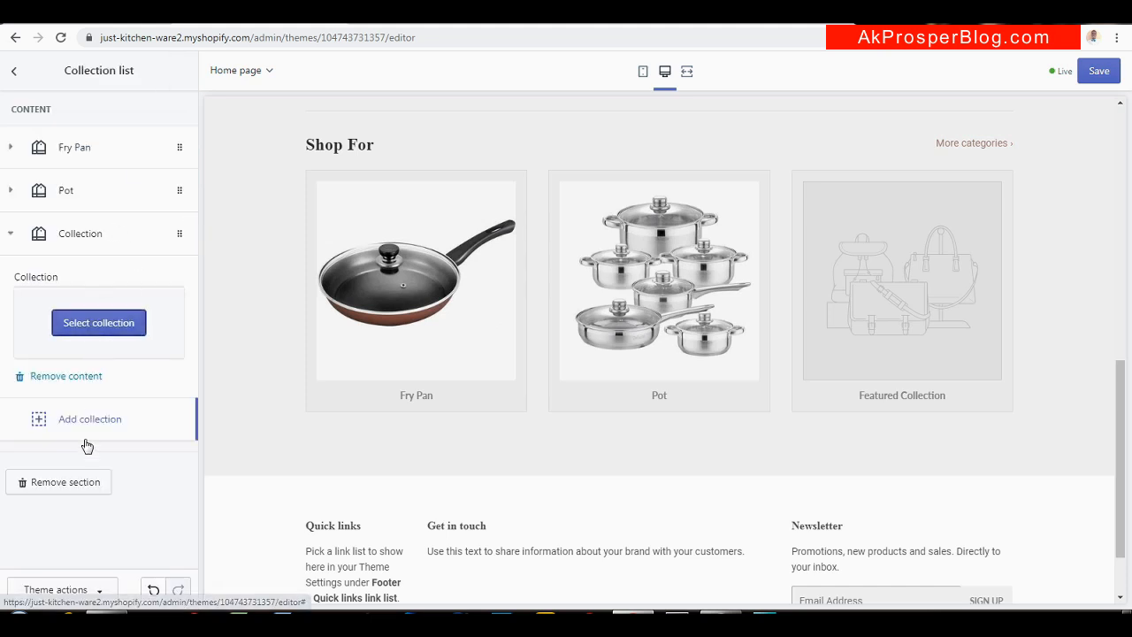
pyautogui.click(76, 377)
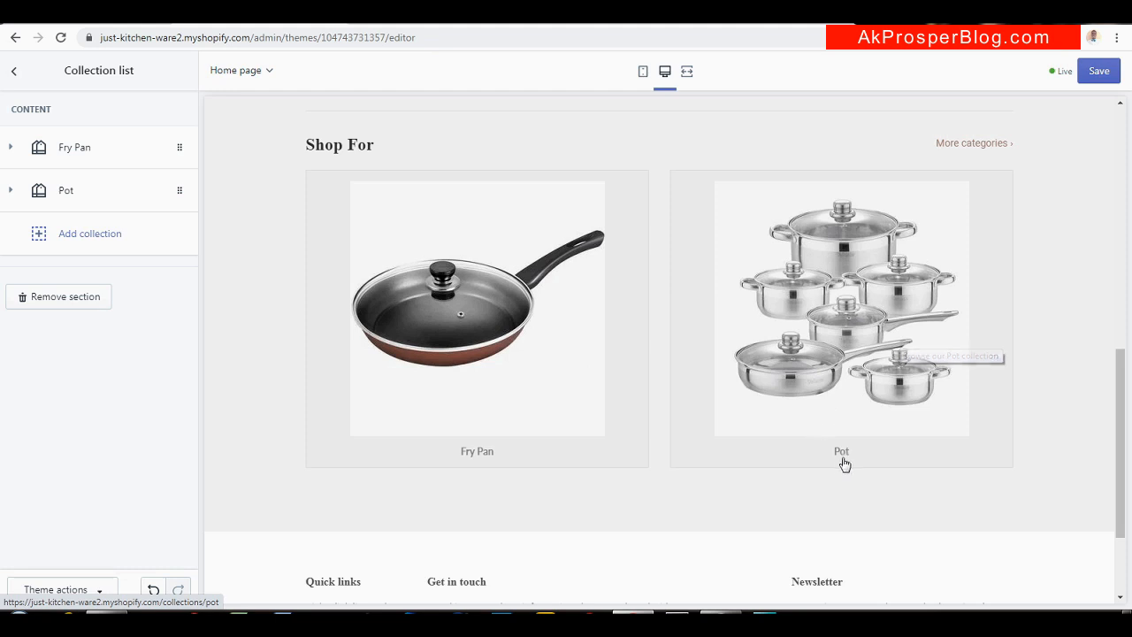
pyautogui.click(14, 73)
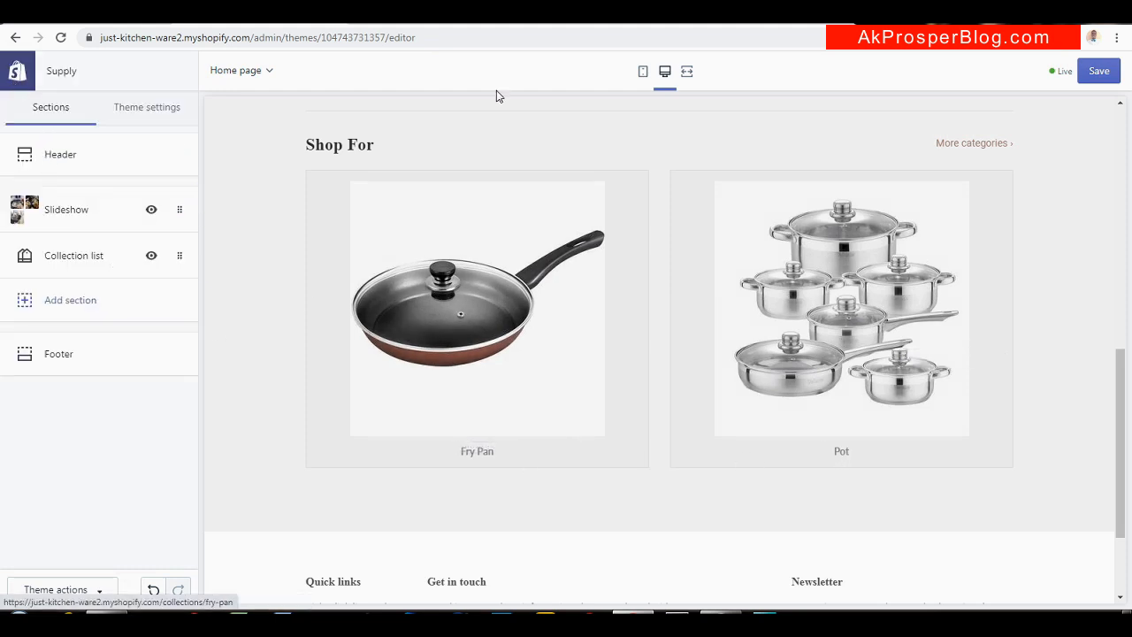
# Look at New Arrivals on the Ware1 storefront, then bring up the Add section list in the editor
pyautogui.click(606, 24)
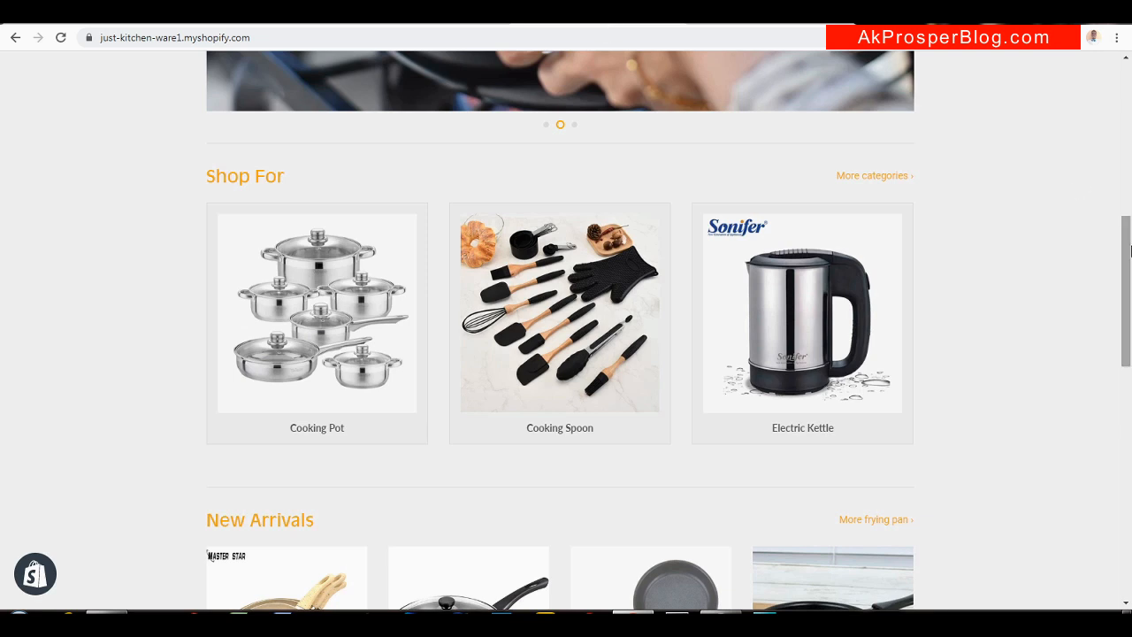
pyautogui.moveTo(1130, 252); pyautogui.dragTo(1127, 361)
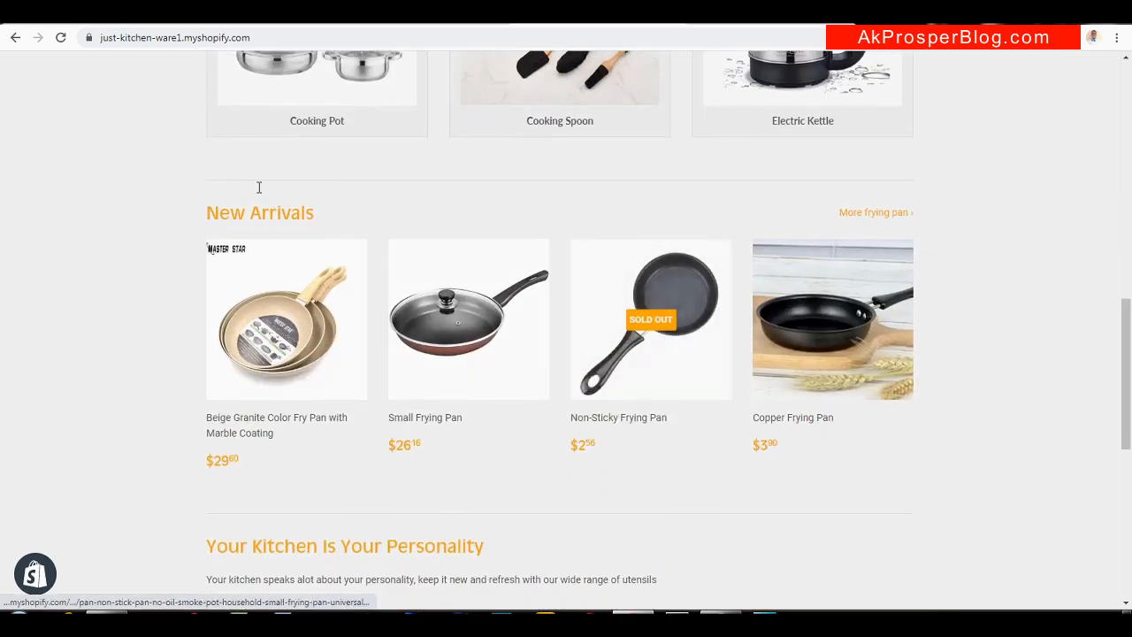
pyautogui.click(276, 22)
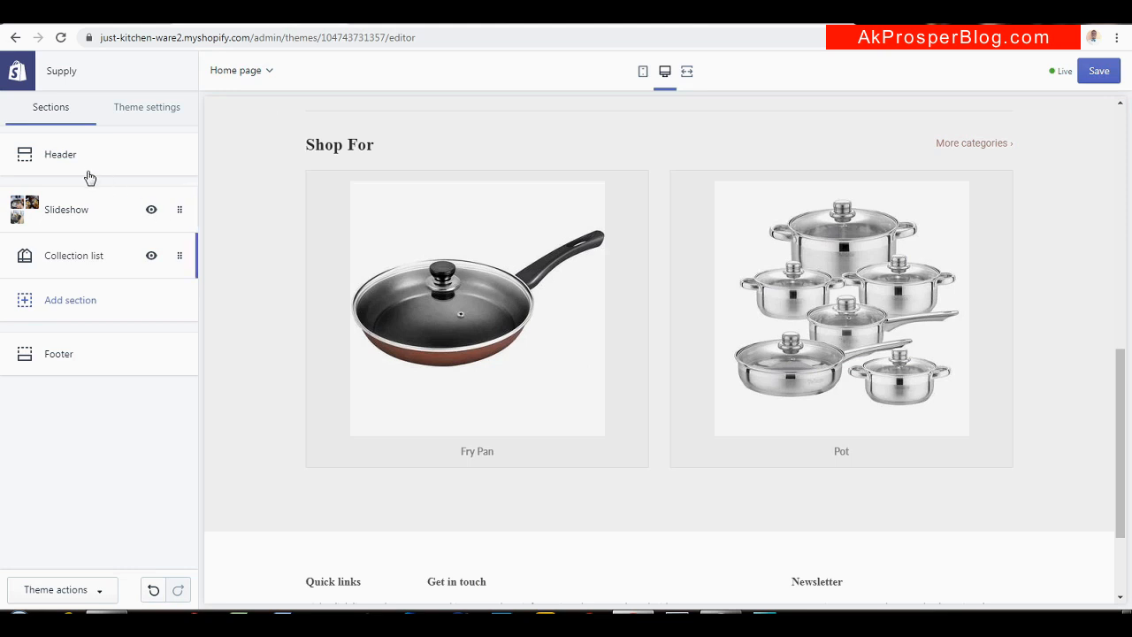
pyautogui.click(82, 297)
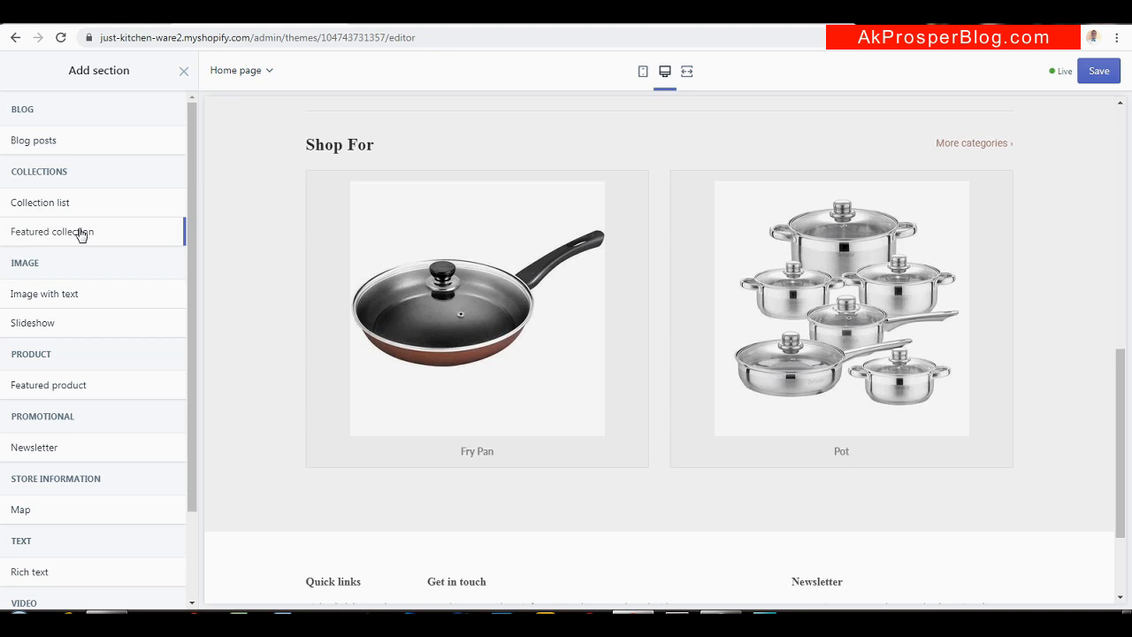
# Add a Featured collection section and change its heading to 'New Arrivals'
pyautogui.moveTo(81, 233)
pyautogui.click(156, 232)
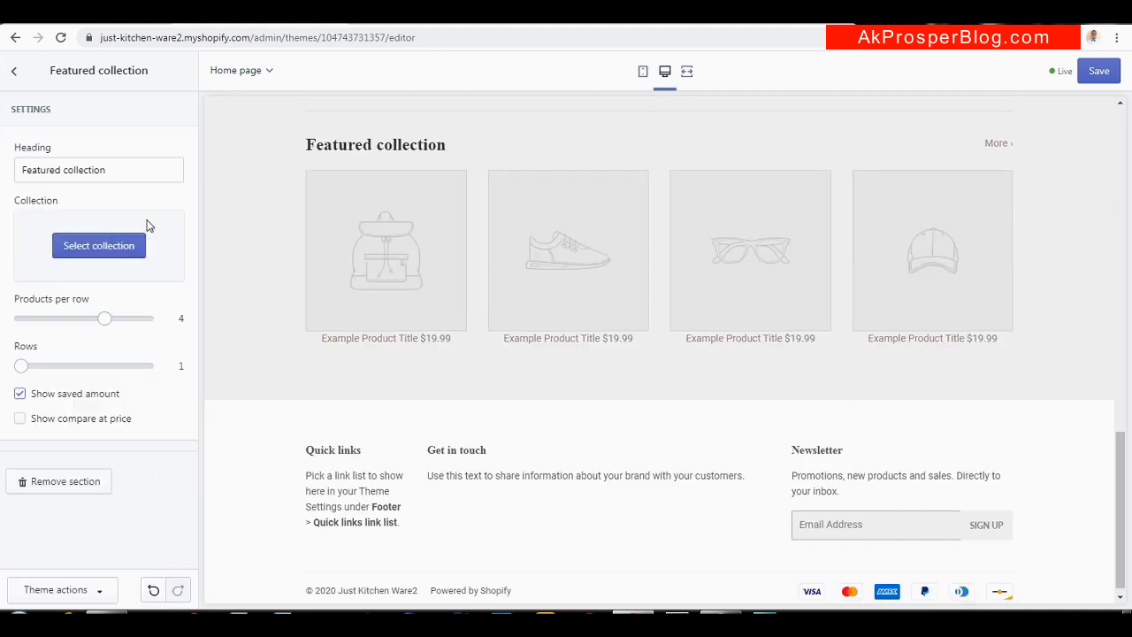
pyautogui.click(111, 169)
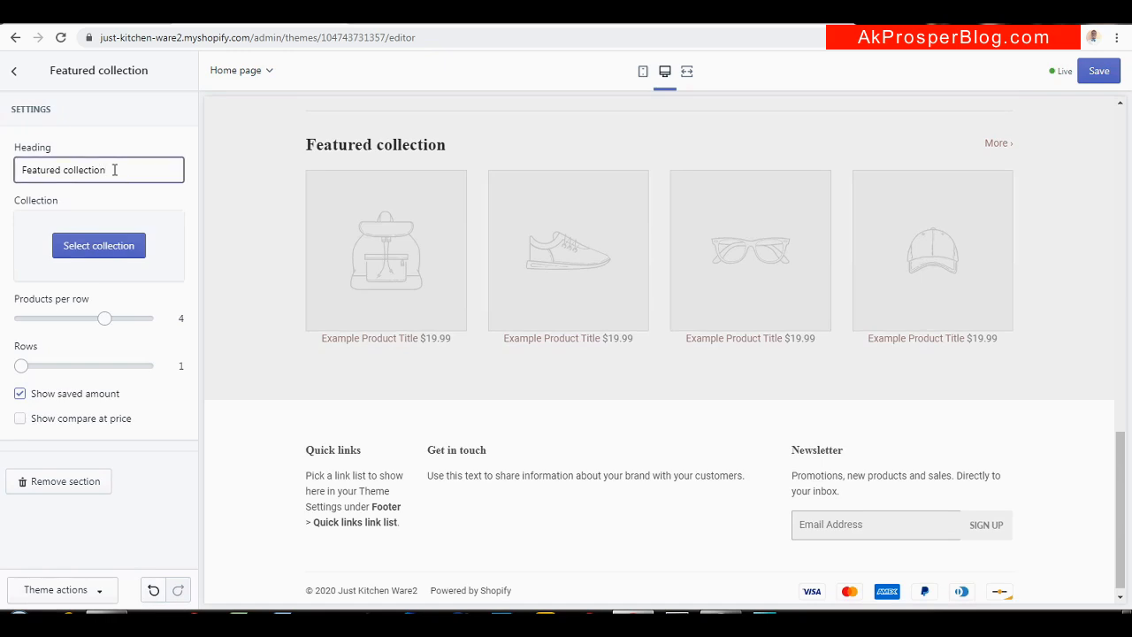
pyautogui.hotkey('ctrl', 'a')
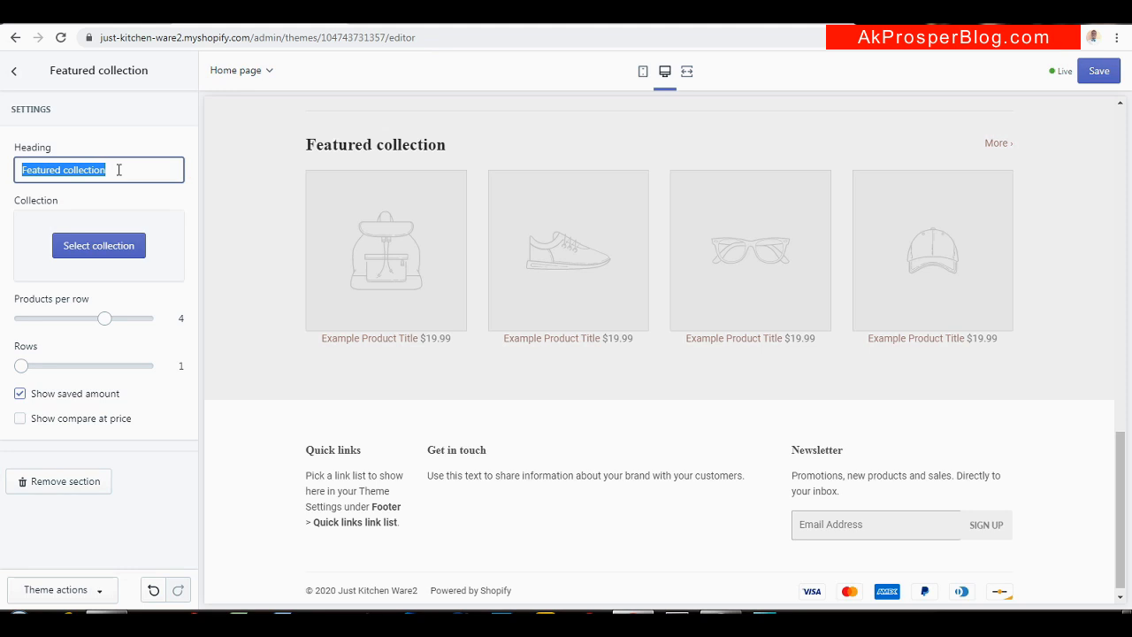
pyautogui.click(576, 21)
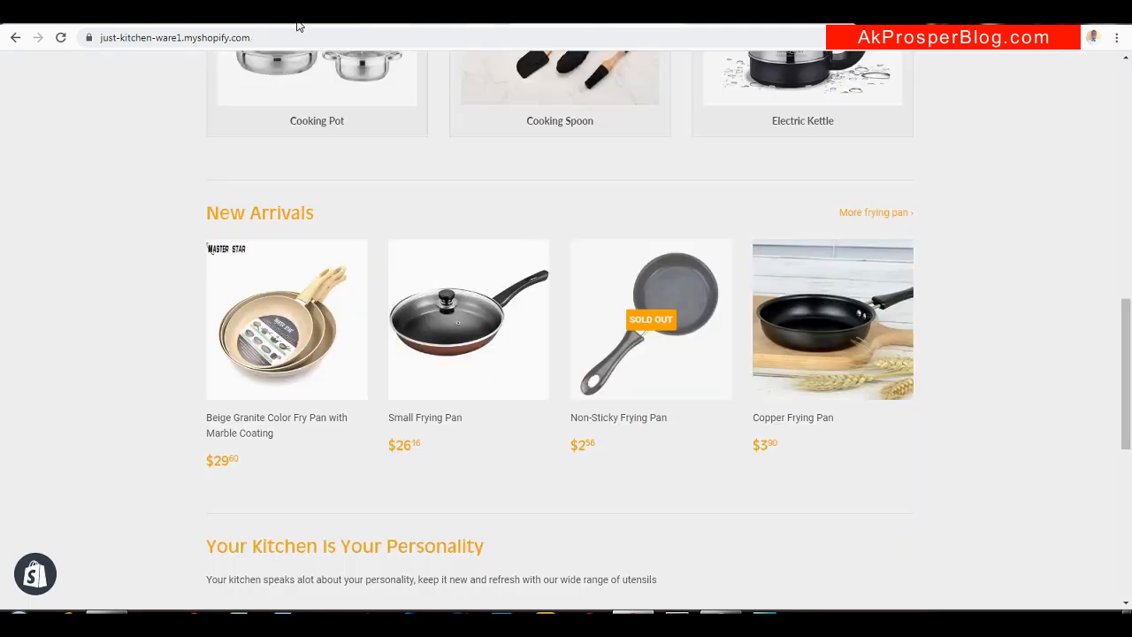
pyautogui.click(257, 21)
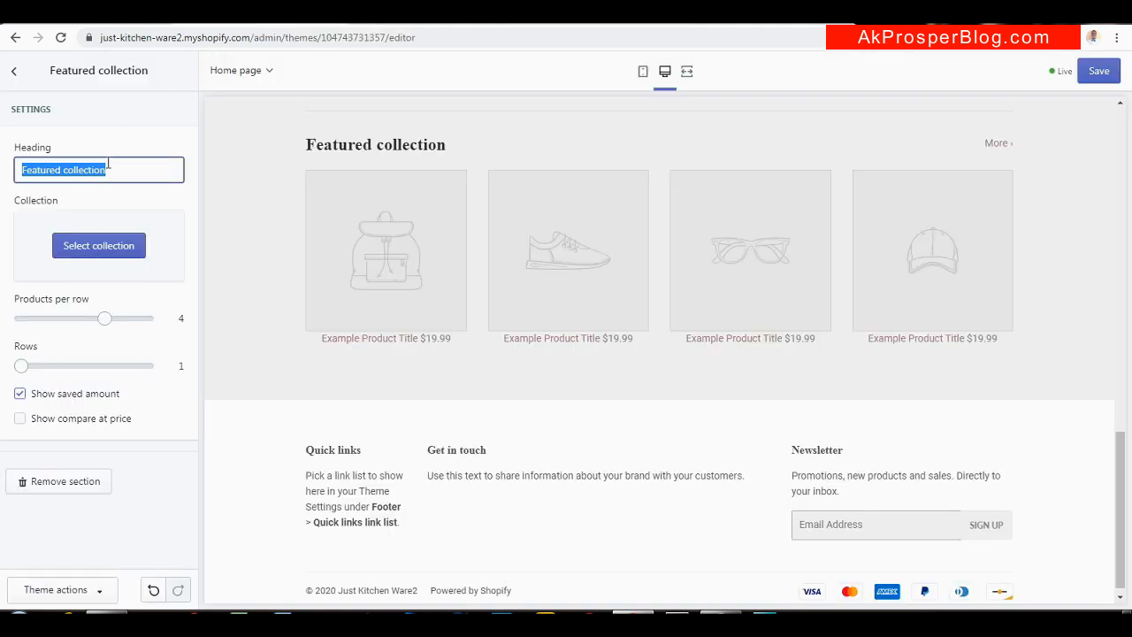
pyautogui.write('New Arrivals')
# Feature the Fry Pan collection in the New Arrivals section
pyautogui.click(119, 245)
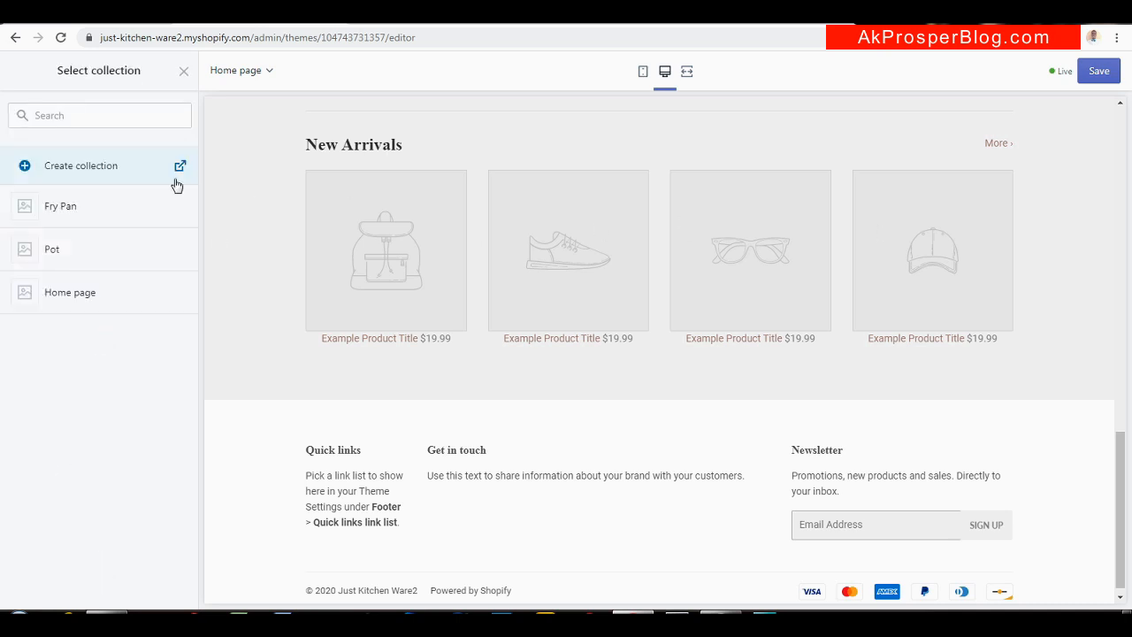
pyautogui.click(60, 208)
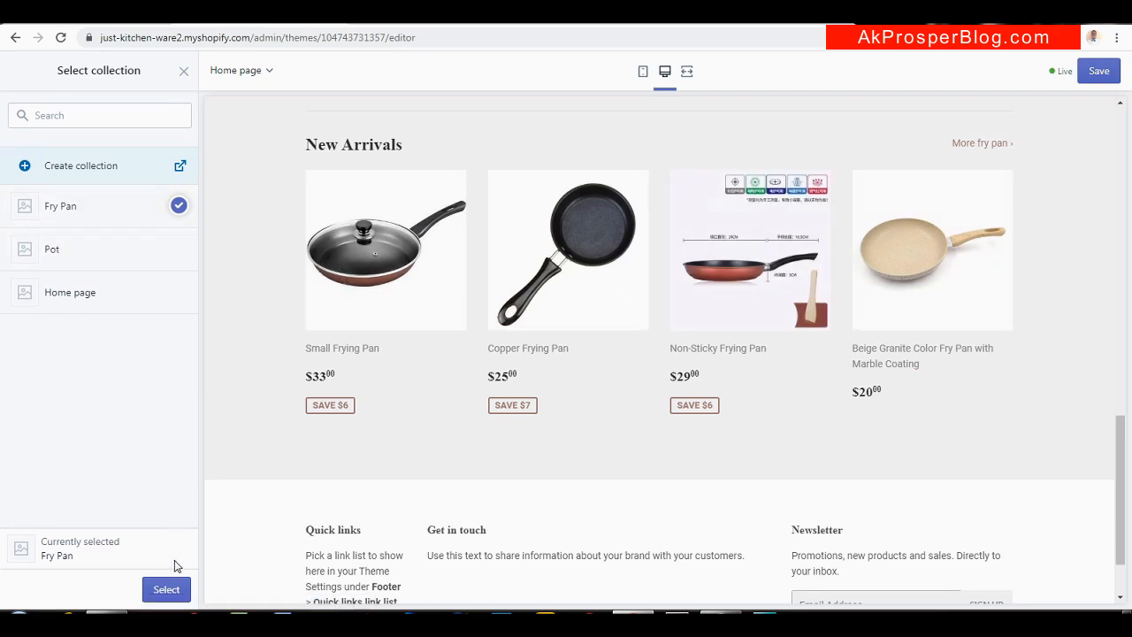
pyautogui.click(167, 589)
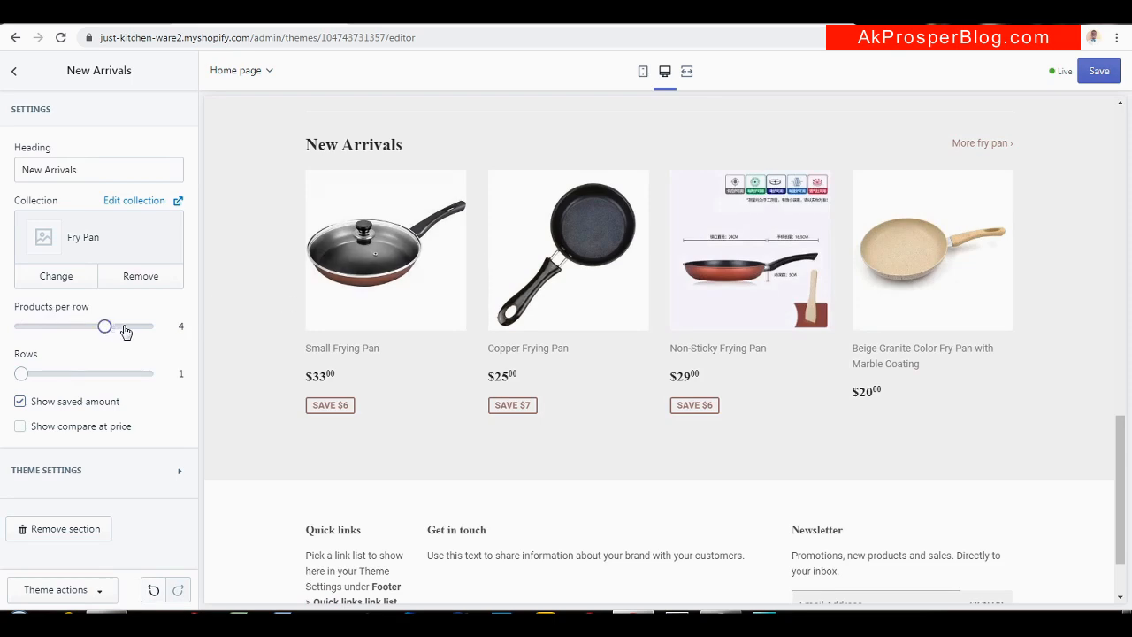
# Try 5 and 3 products per row, settle on 4, and turn on Show compare at price
pyautogui.moveTo(104, 326); pyautogui.dragTo(168, 337)
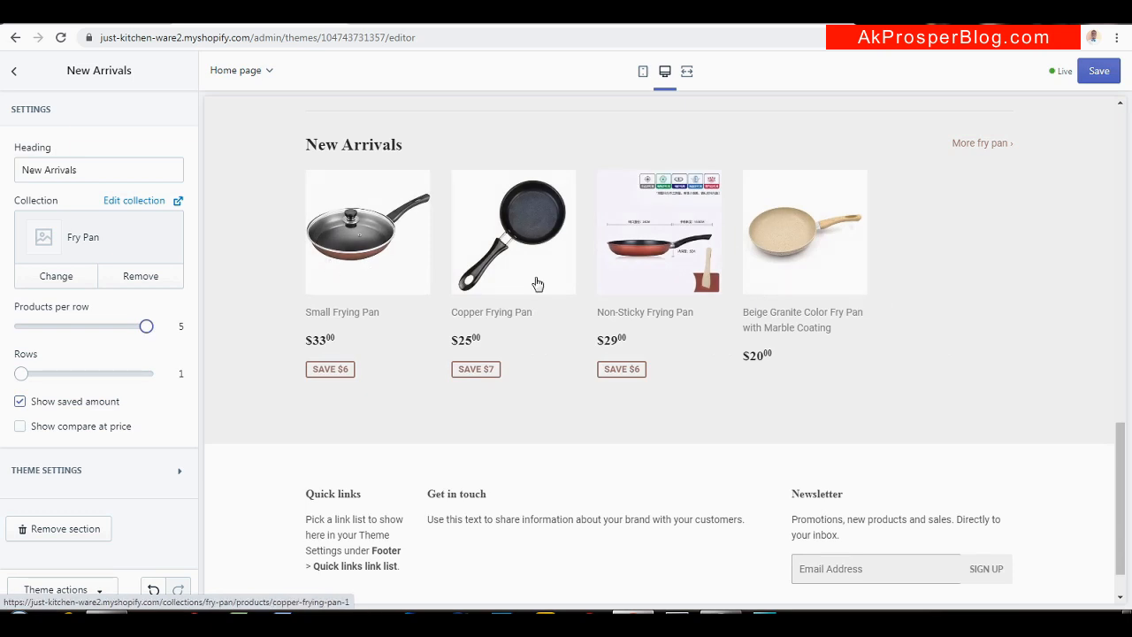
pyautogui.moveTo(145, 324); pyautogui.dragTo(97, 324)
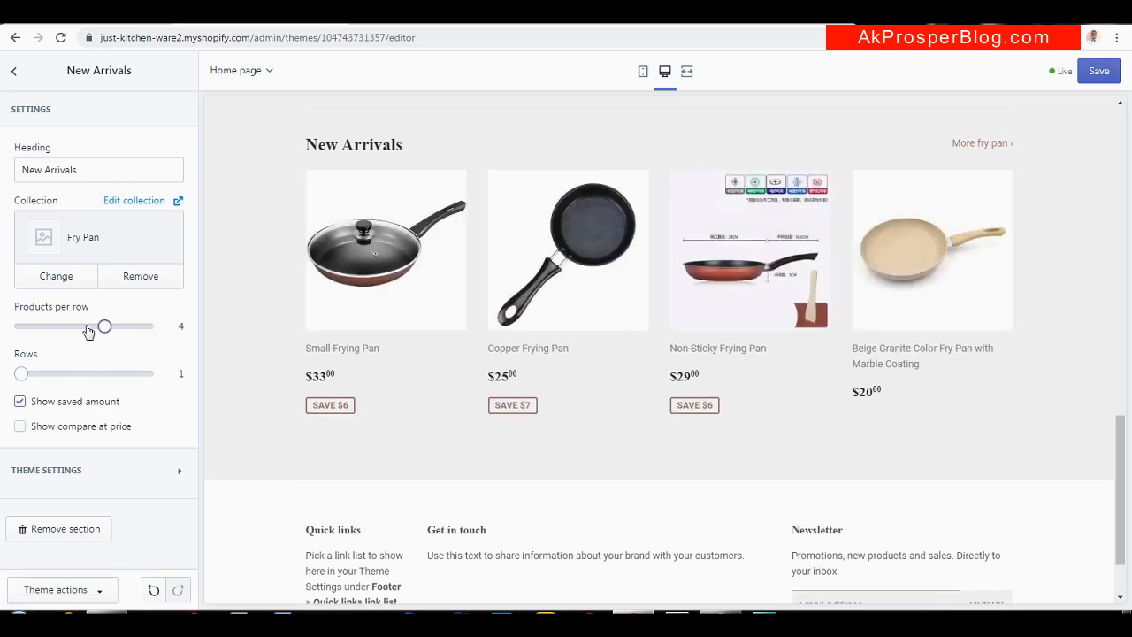
pyautogui.moveTo(97, 324); pyautogui.dragTo(77, 333)
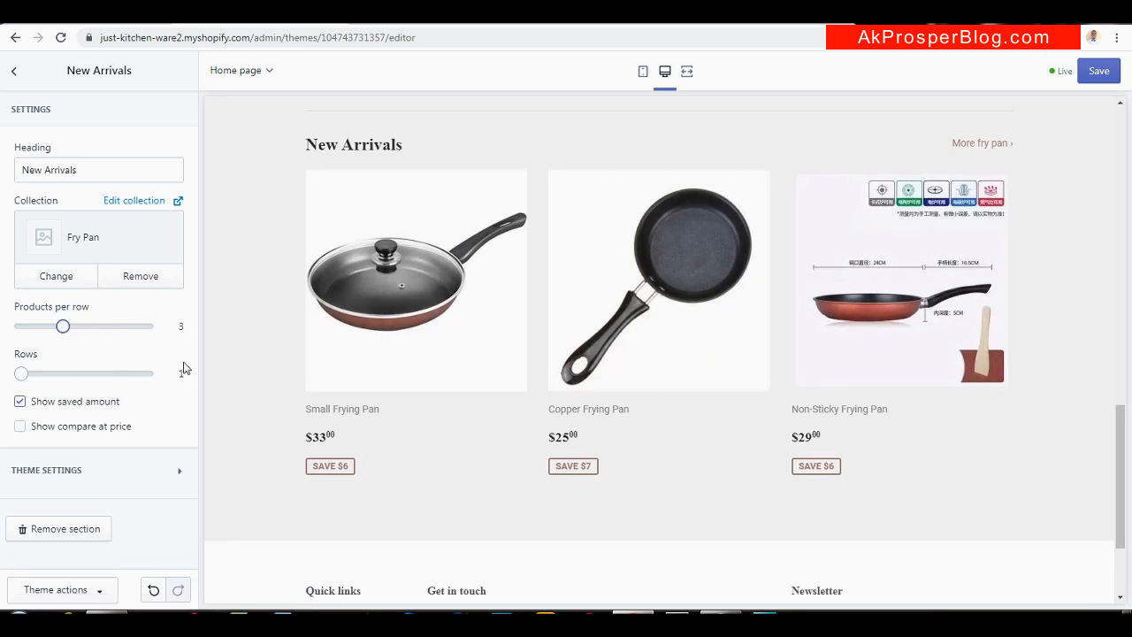
pyautogui.moveTo(58, 326); pyautogui.dragTo(88, 332)
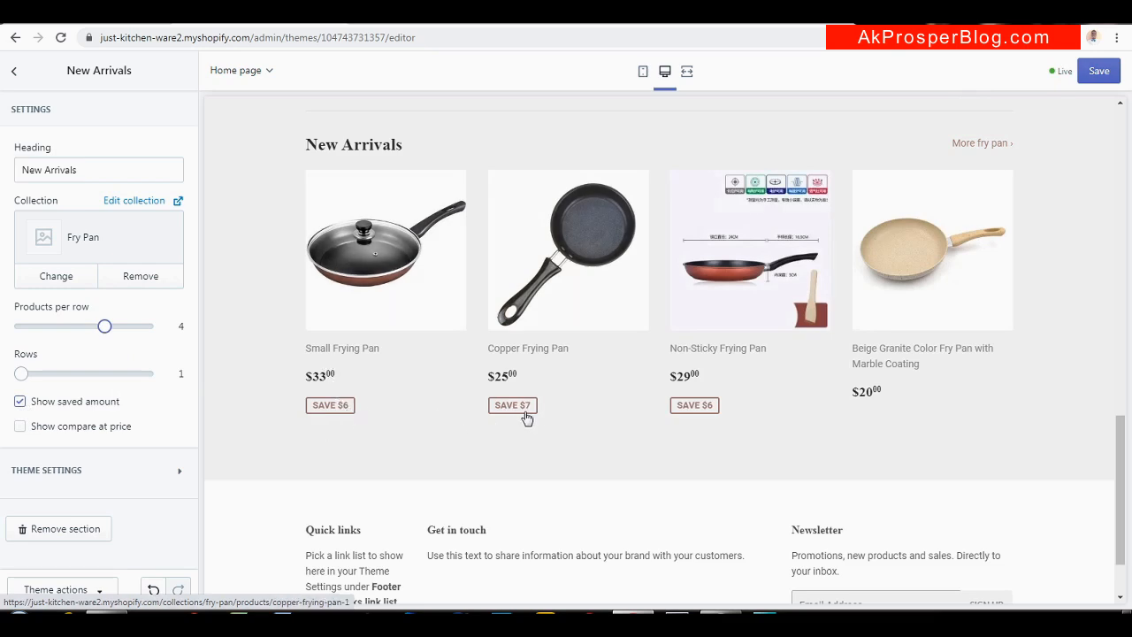
pyautogui.click(20, 402)
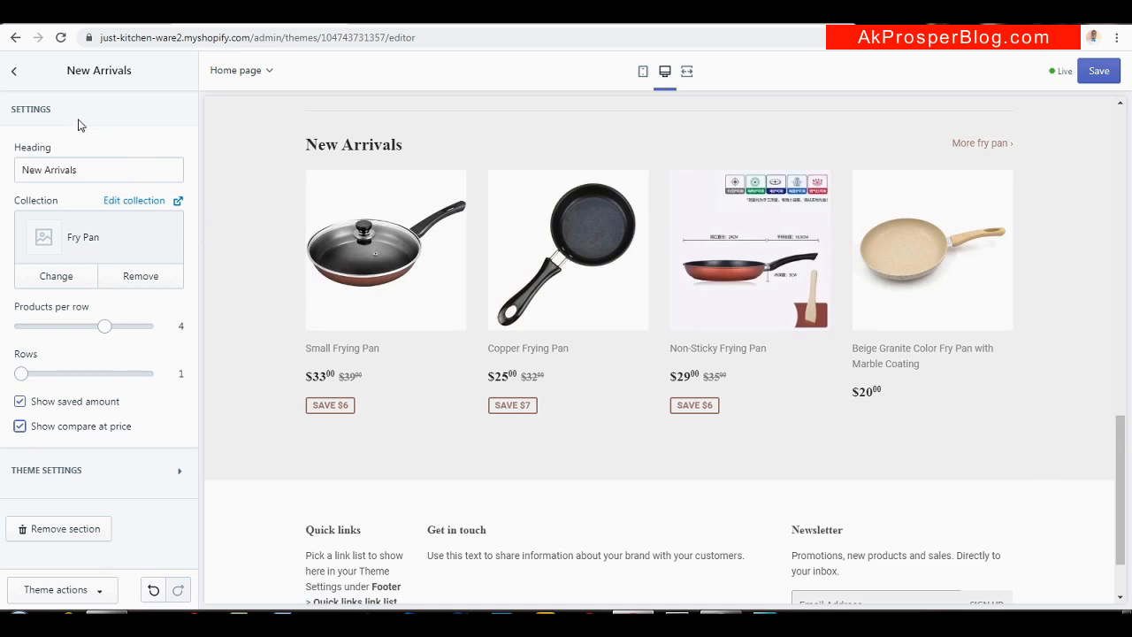
pyautogui.click(13, 73)
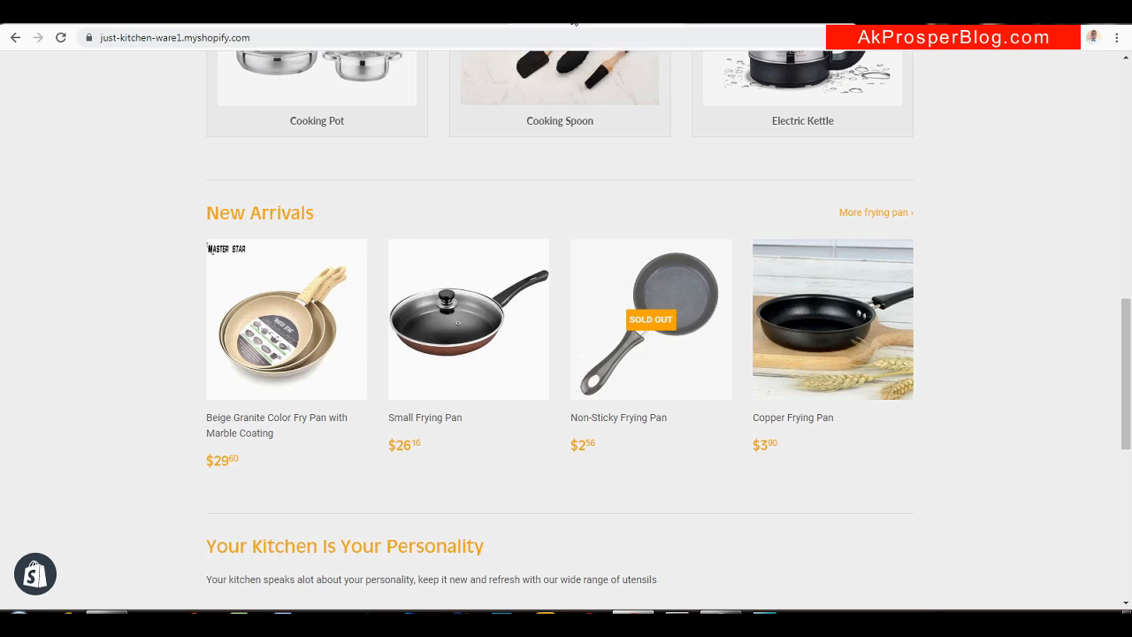
# Find the 'Your Kitchen Is Your Personality' section on Ware1, then bring up the Add section list
pyautogui.scroll(-4, 559, 218)
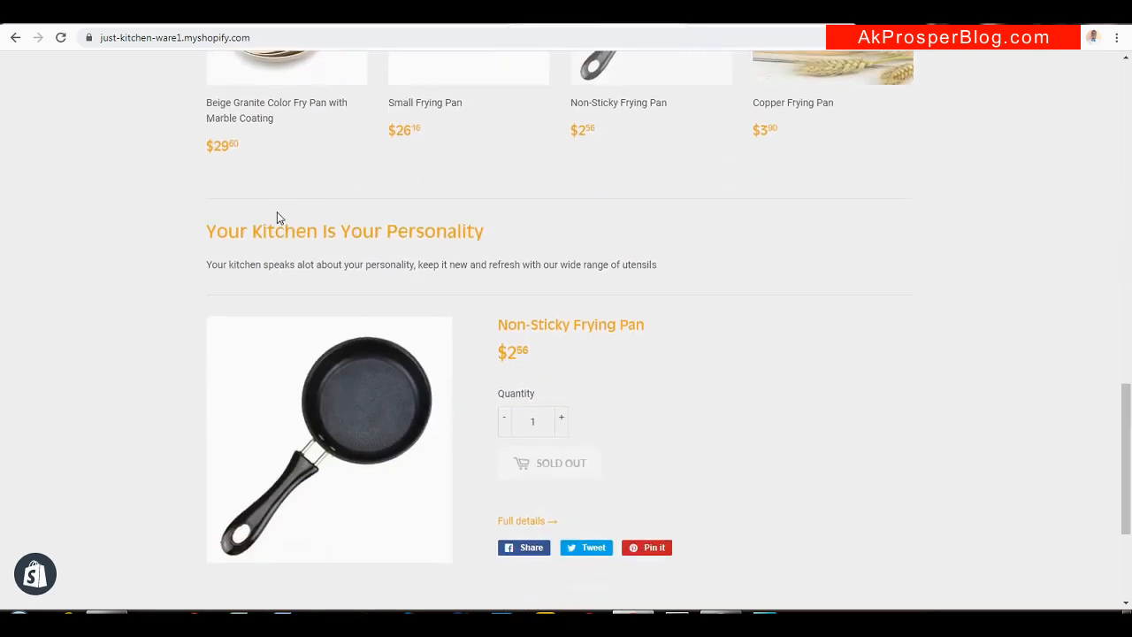
pyautogui.moveTo(485, 240); pyautogui.dragTo(209, 232)
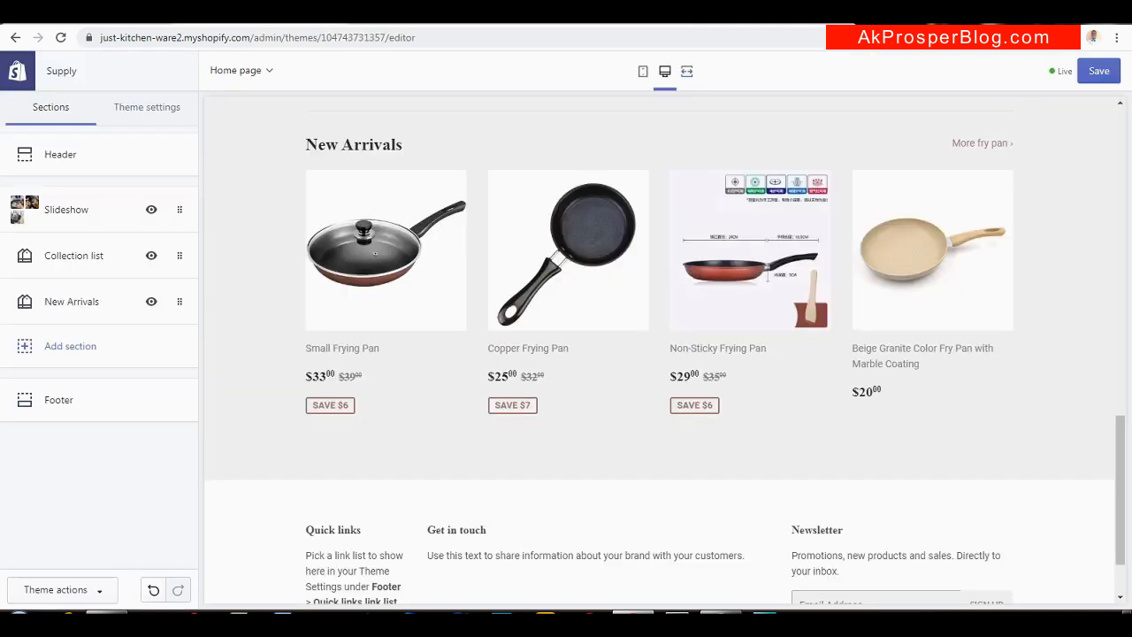
pyautogui.click(76, 345)
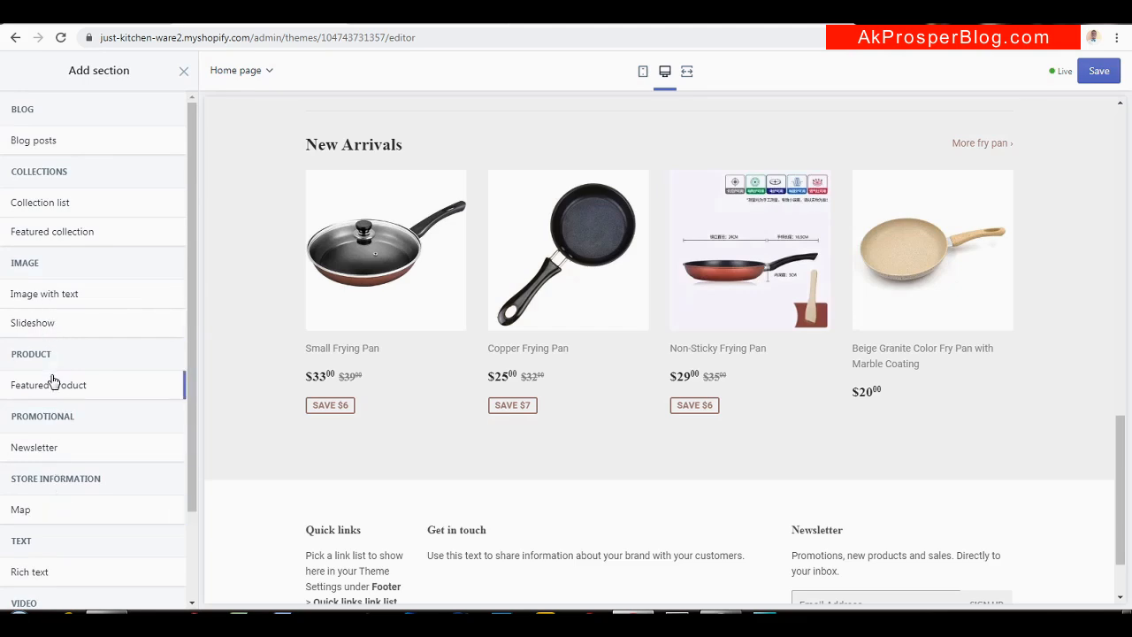
# Add a Rich text section headed 'Your Kitchen Is Your Personality'
pyautogui.moveTo(182, 462); pyautogui.dragTo(186, 522)
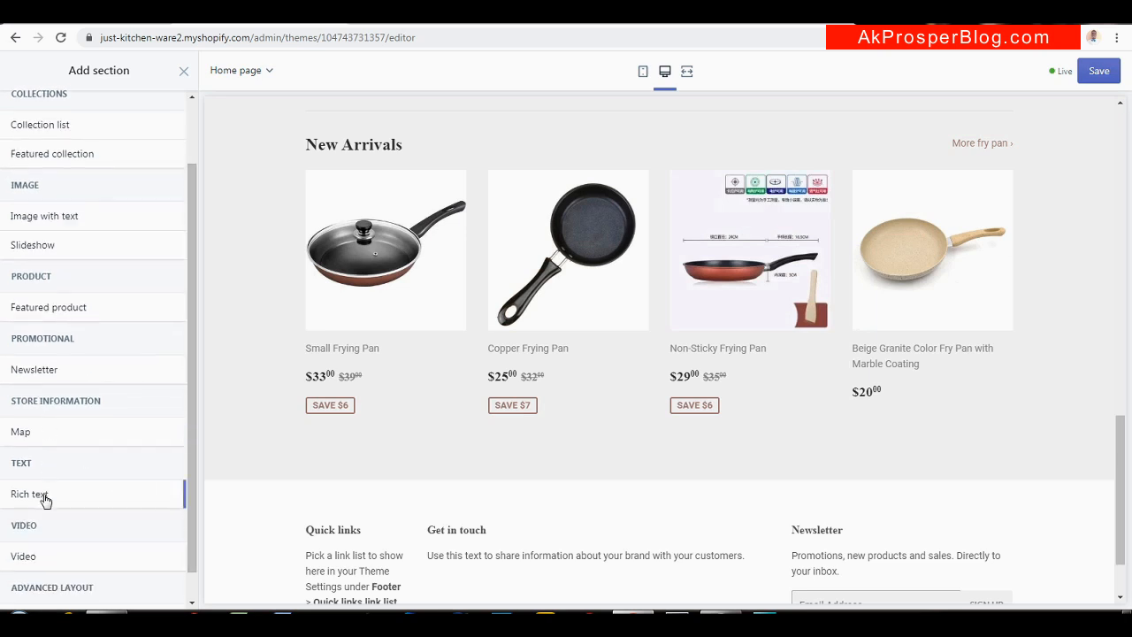
pyautogui.moveTo(45, 501)
pyautogui.click(163, 491)
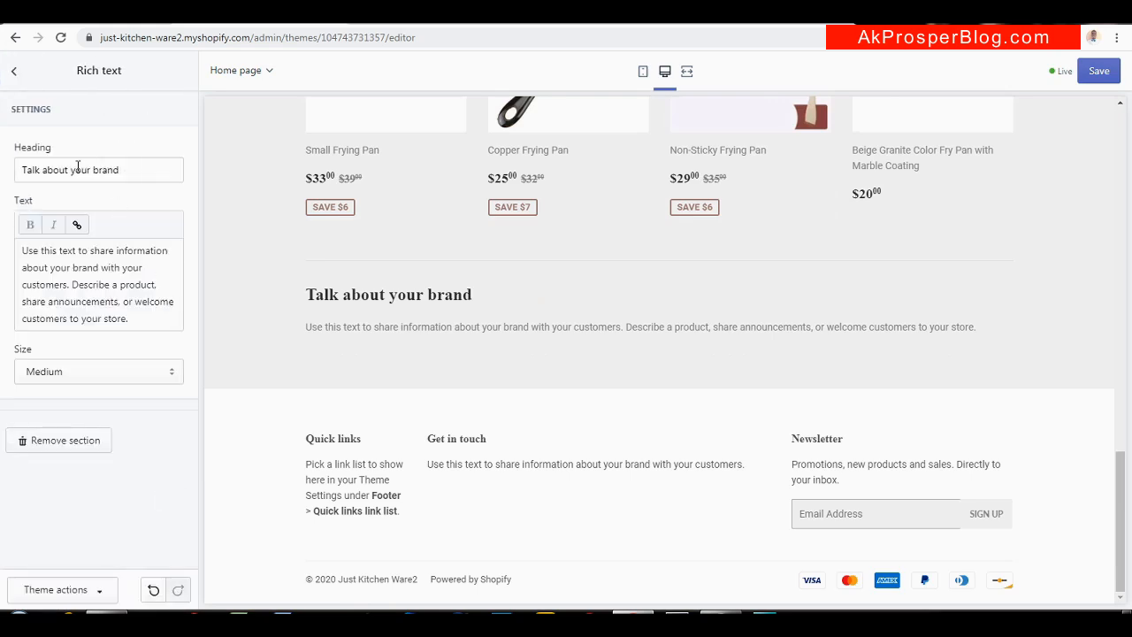
pyautogui.moveTo(140, 173); pyautogui.dragTo(3, 189)
pyautogui.write('Your Kitchen Is Your Personality')
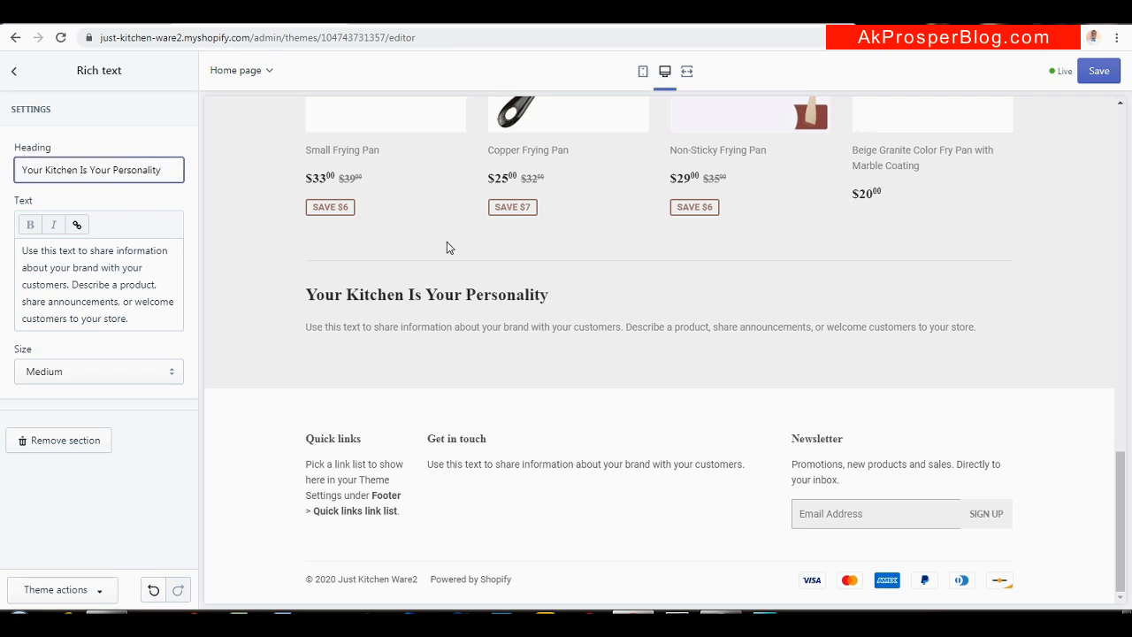
# Paste the Ware1 utensils paragraph into the section's text and set the text size to Large
pyautogui.click(98, 271)
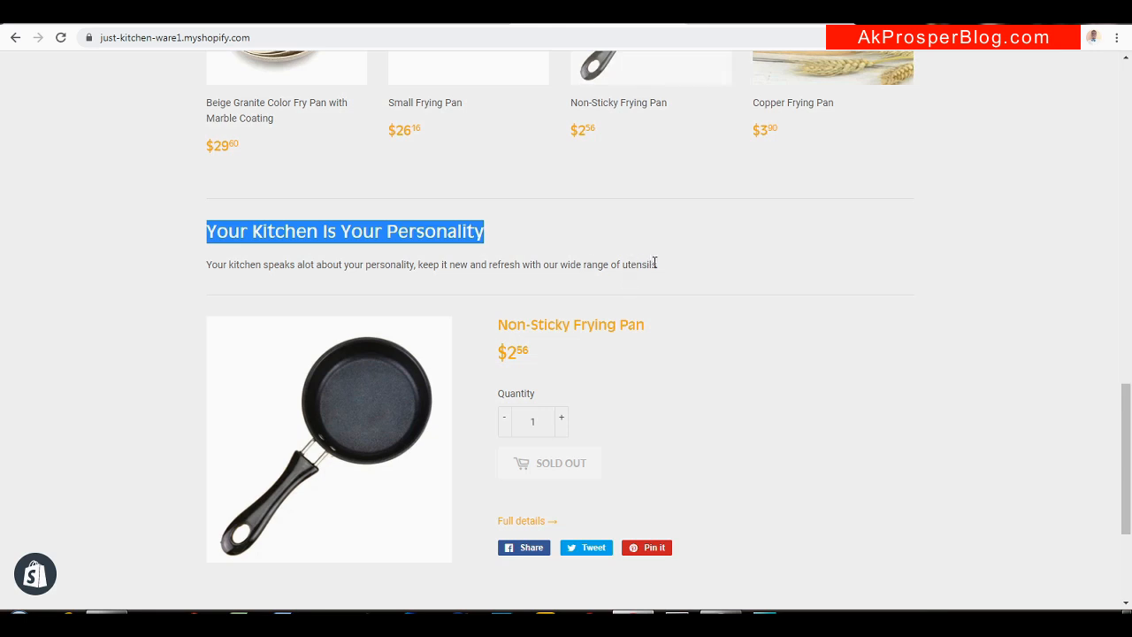
pyautogui.moveTo(665, 269); pyautogui.dragTo(230, 266)
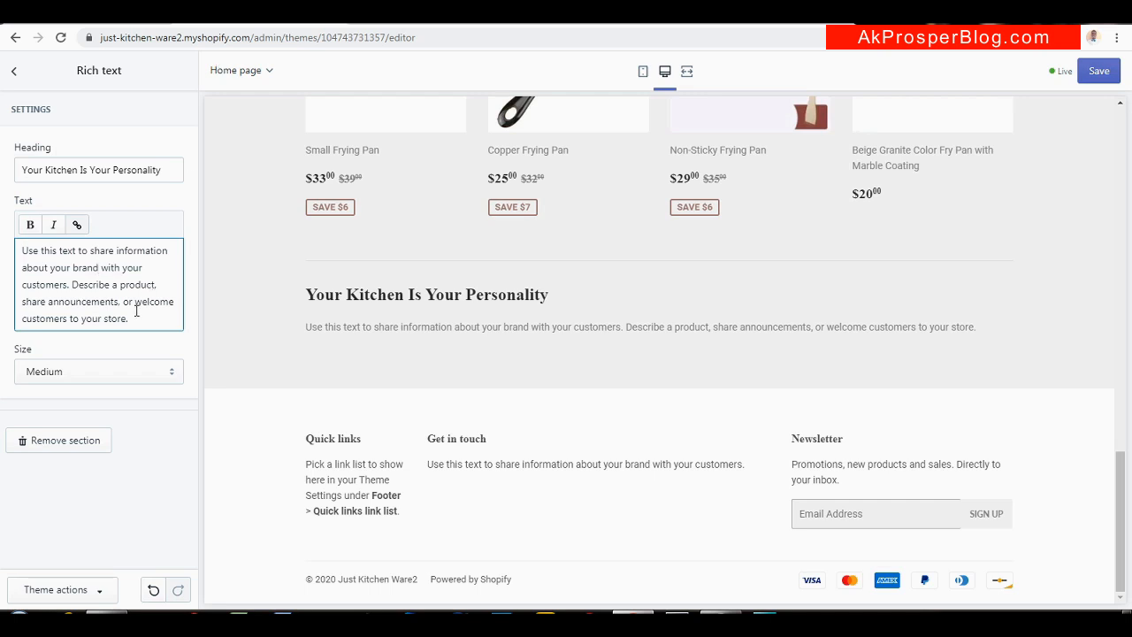
pyautogui.hotkey('ctrl', 'a')
pyautogui.write('Your kitchen speaks alot about your personality, keep it new and refresh with our wide range of utensils')
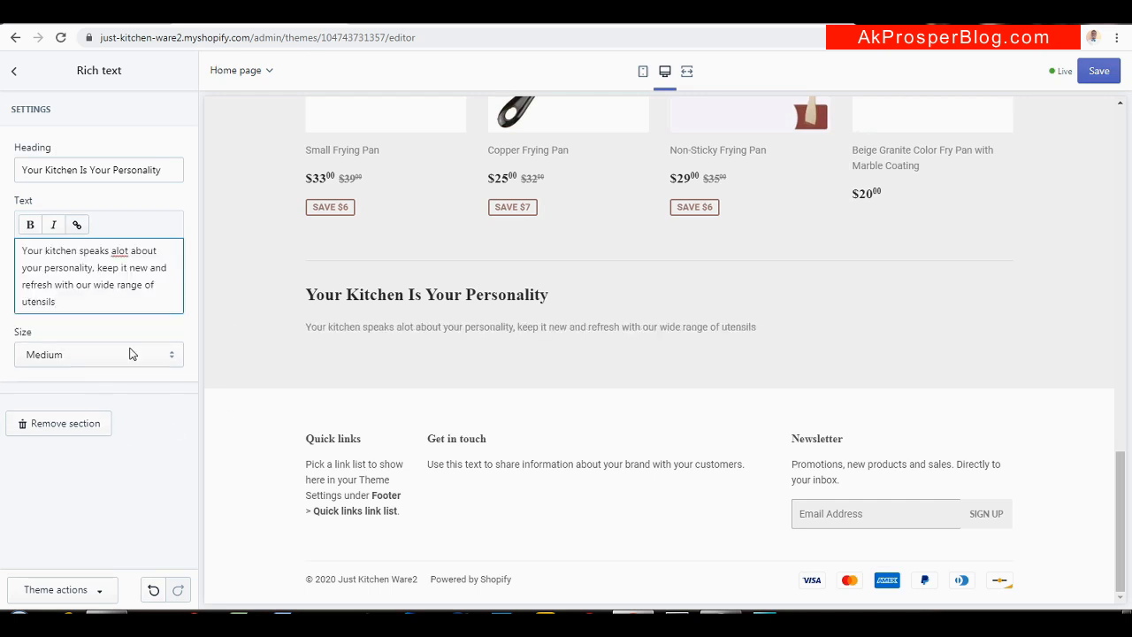
pyautogui.click(164, 357)
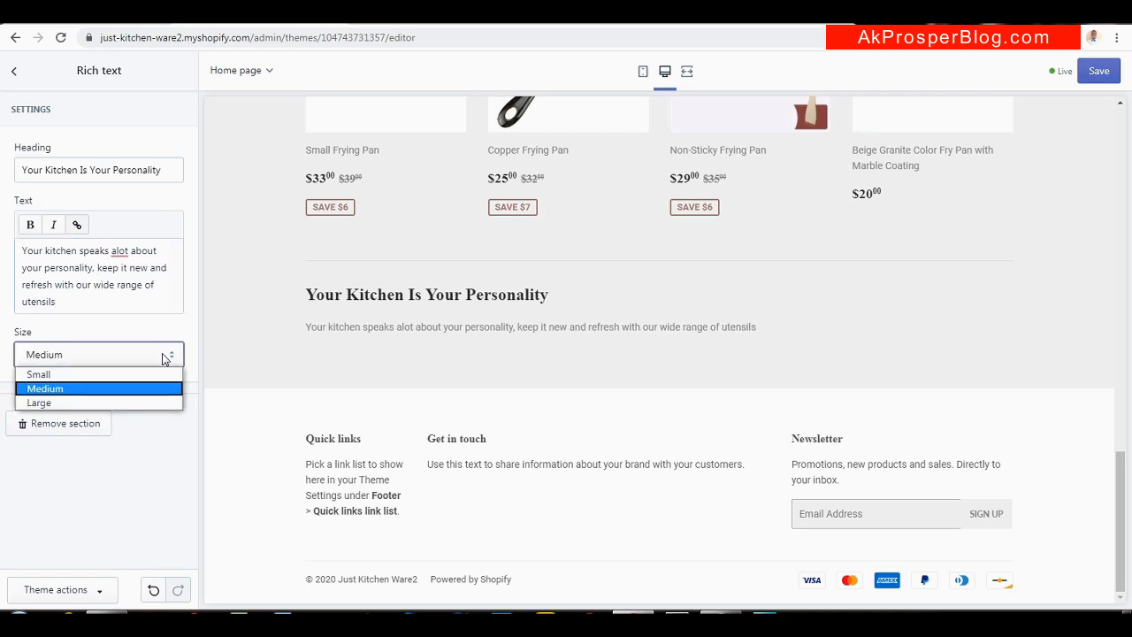
pyautogui.click(106, 402)
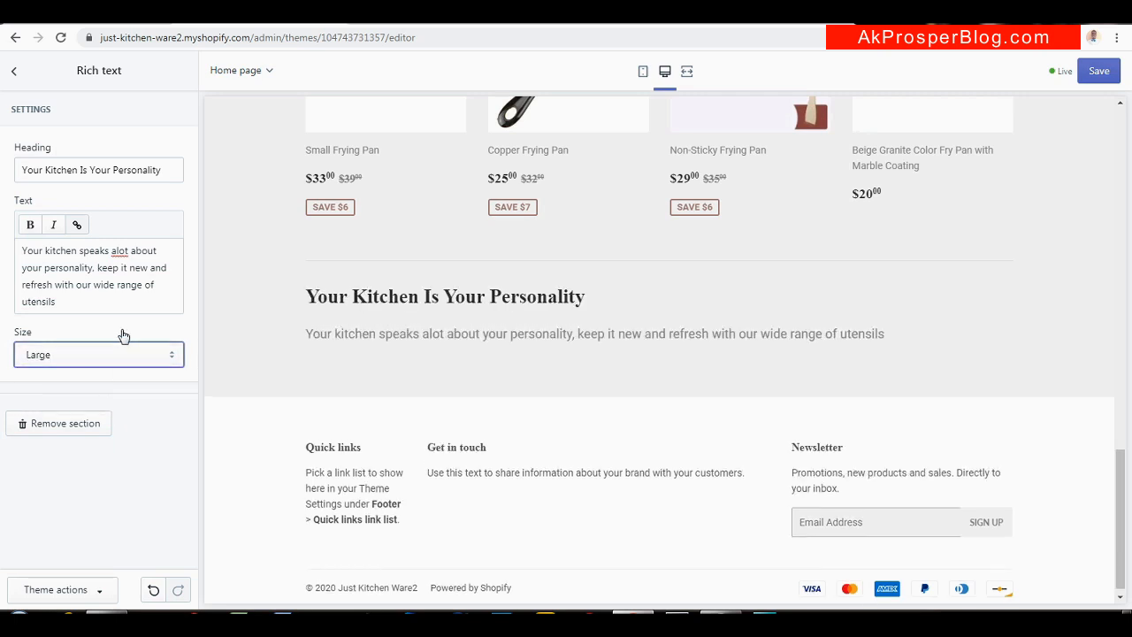
pyautogui.click(12, 71)
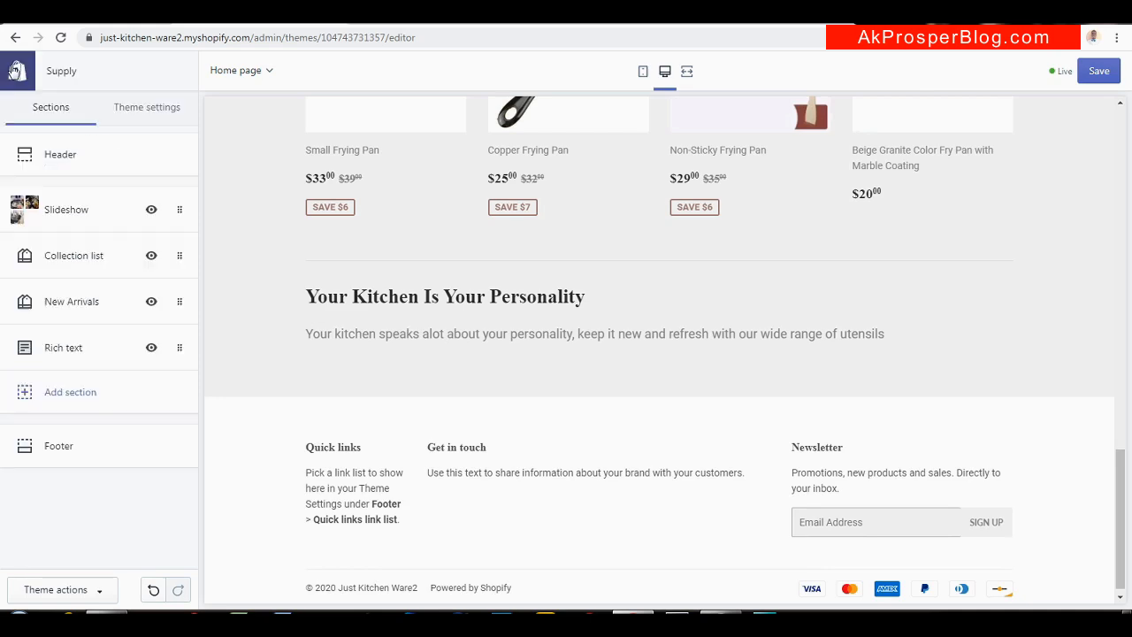
# Save the Rich text section, check the next Ware1 section, and bring up the Add section list
pyautogui.click(1095, 76)
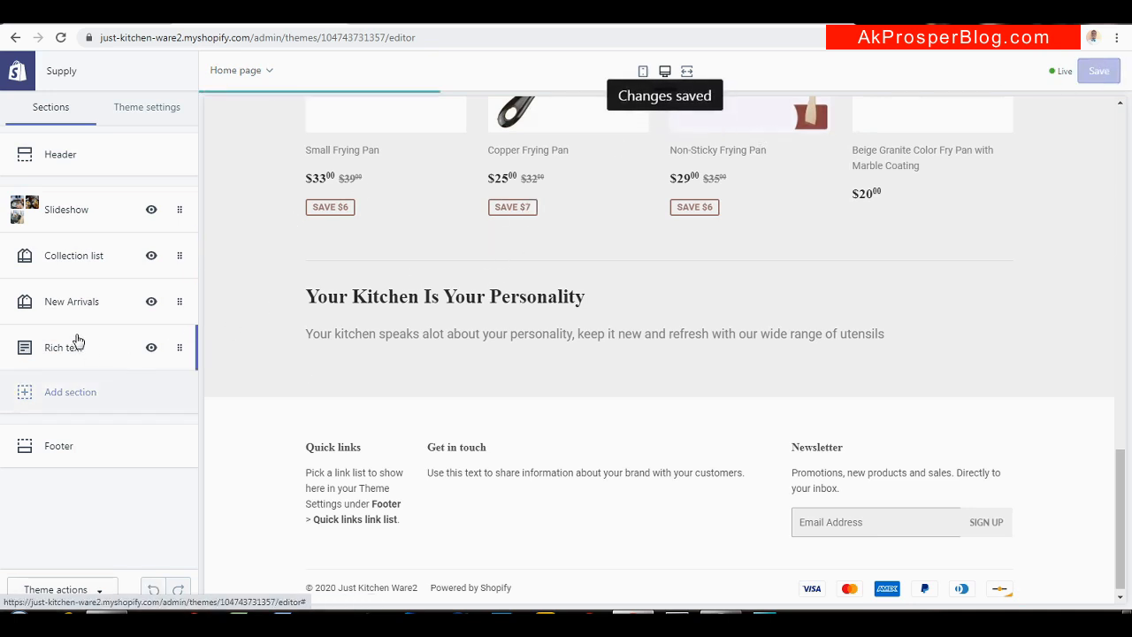
pyautogui.click(592, 24)
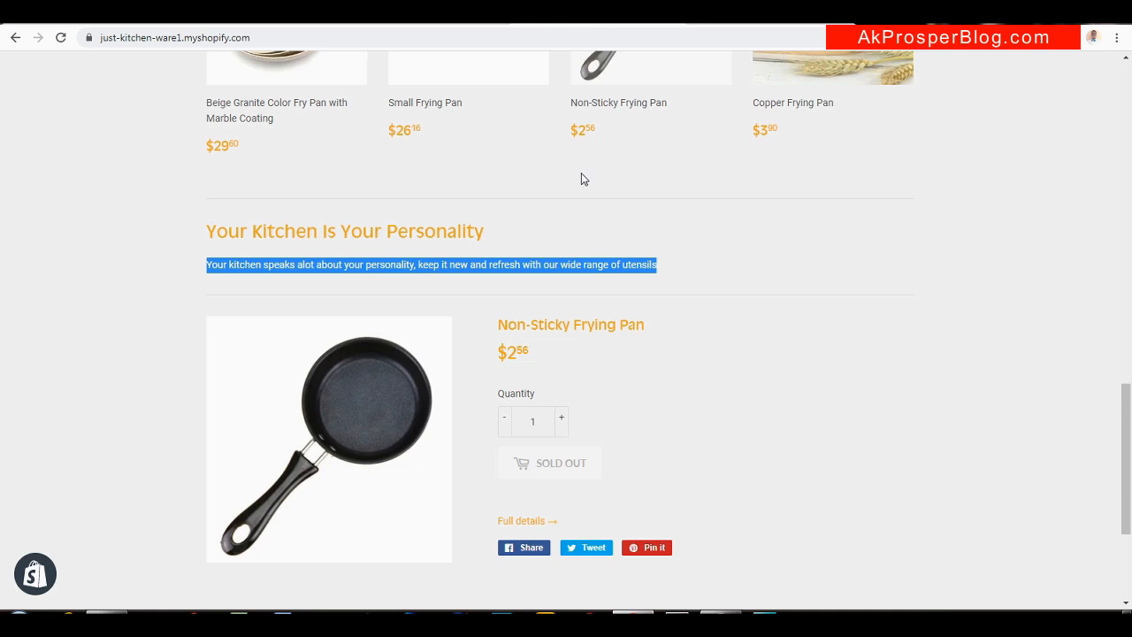
pyautogui.click(658, 237)
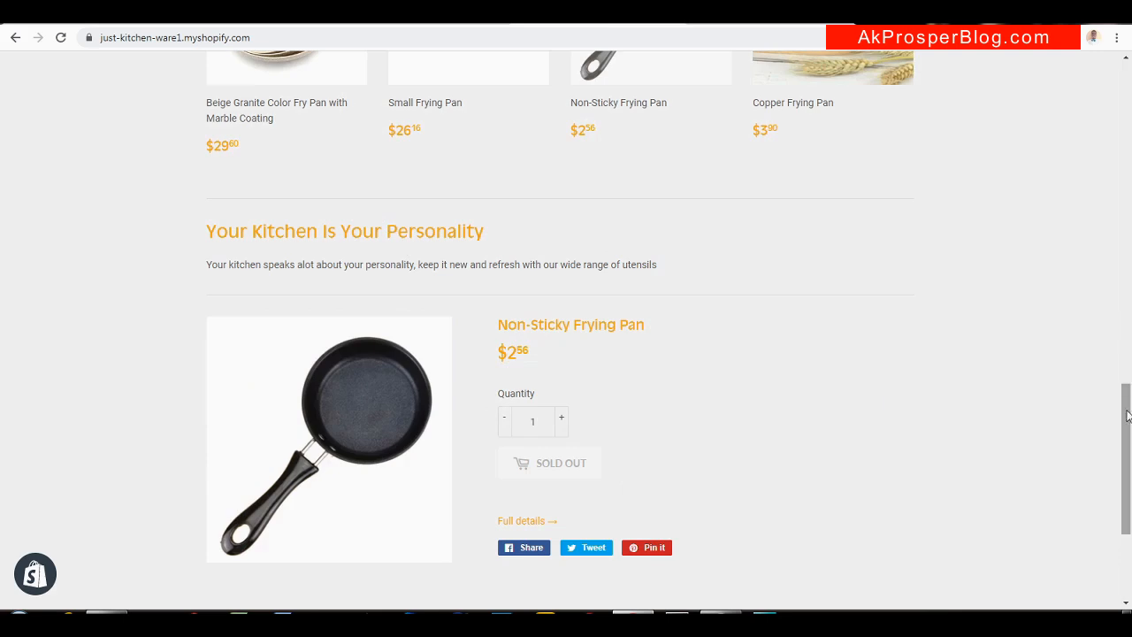
pyautogui.scroll(-3, 1107, 457)
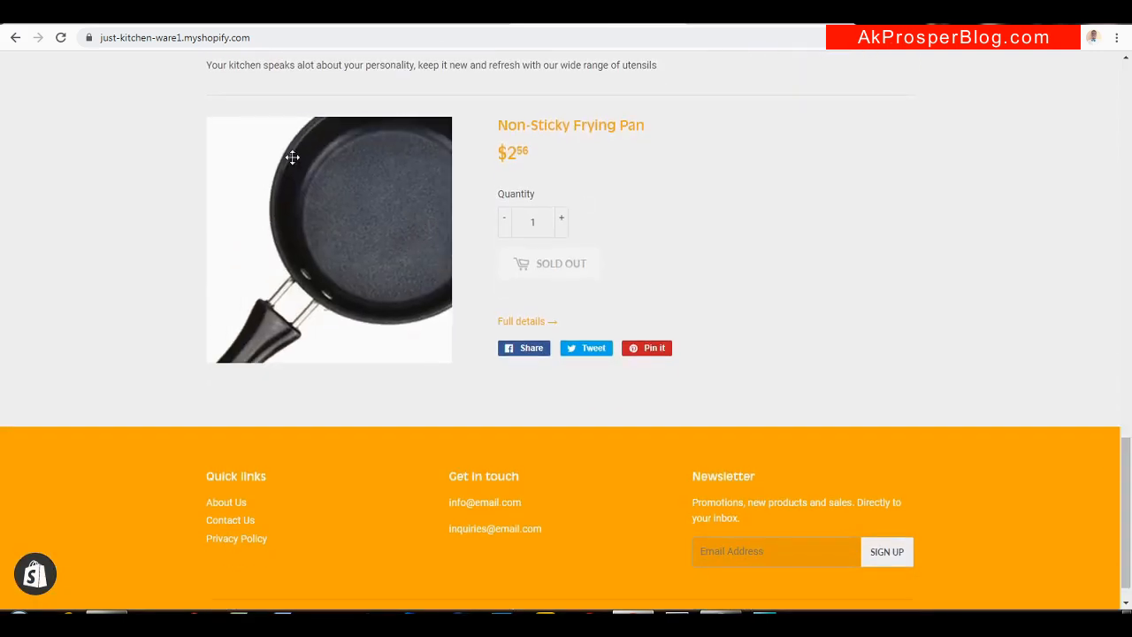
pyautogui.click(236, 22)
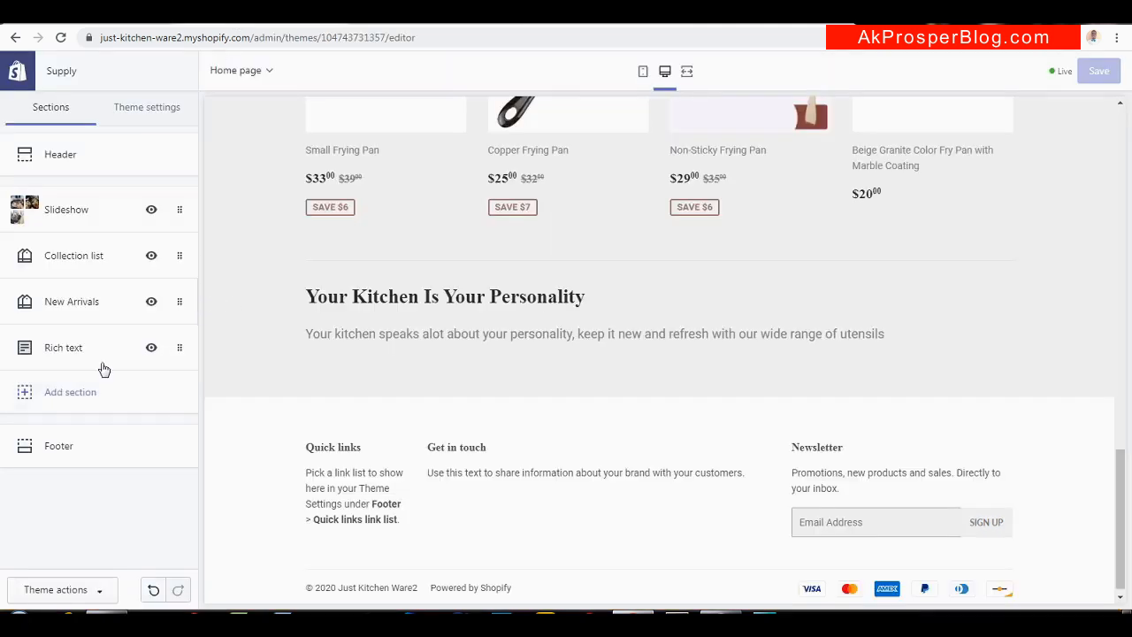
pyautogui.click(58, 407)
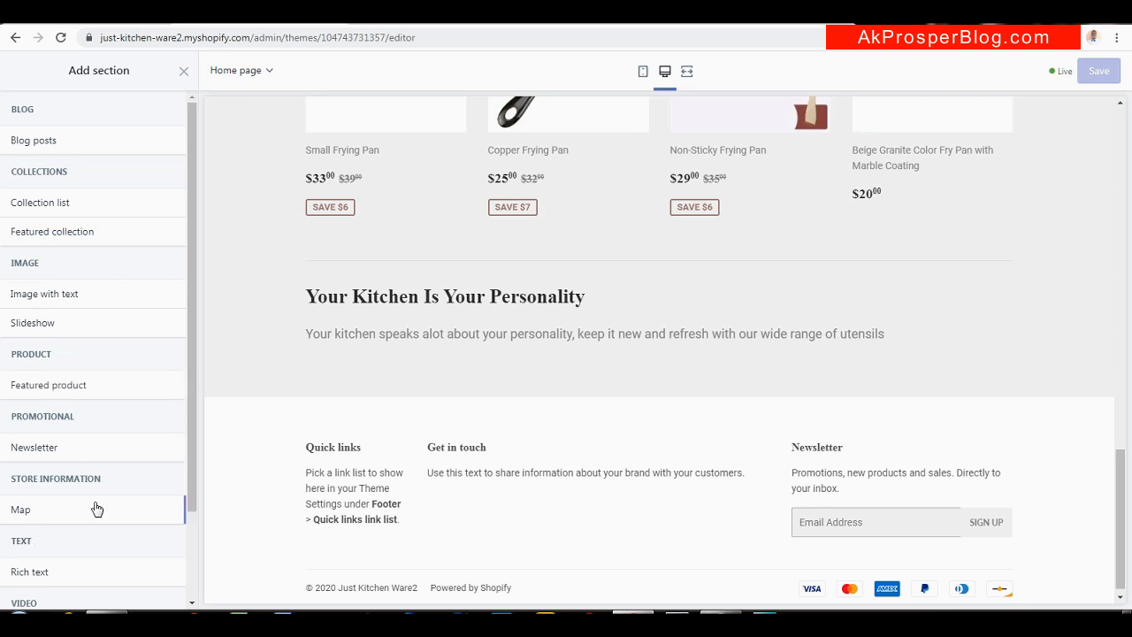
# Add a Featured product section showing the Wood Turner Soup Spoon
pyautogui.moveTo(191, 461)
pyautogui.mouseDown()
pyautogui.moveTo(192, 542)
pyautogui.moveTo(195, 448)
pyautogui.mouseUp()
pyautogui.click(59, 391)
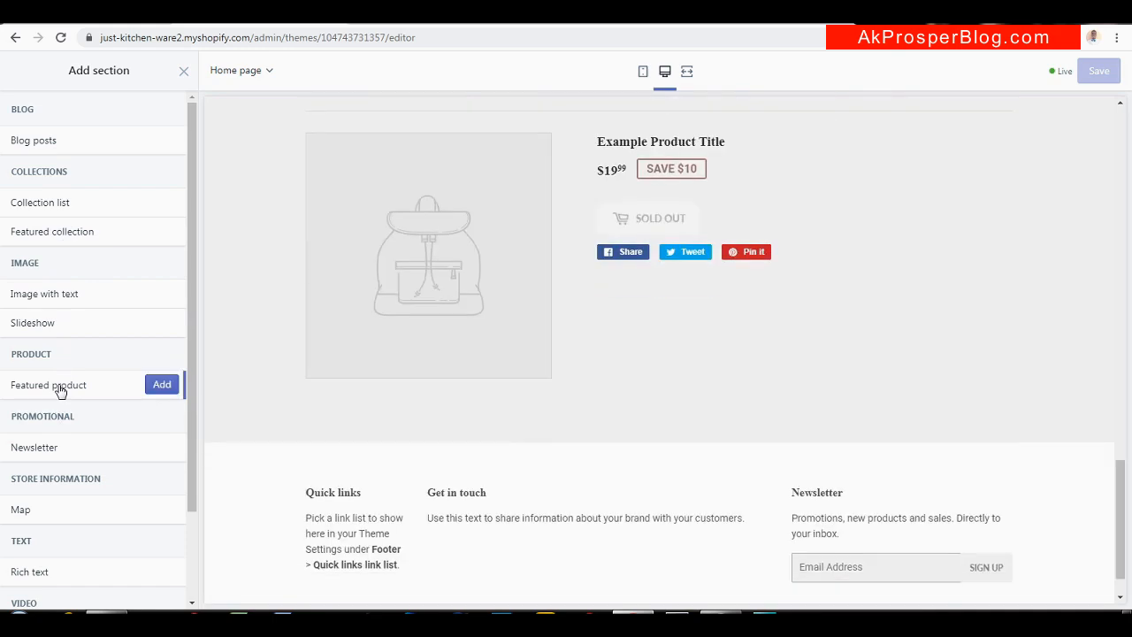
pyautogui.click(161, 384)
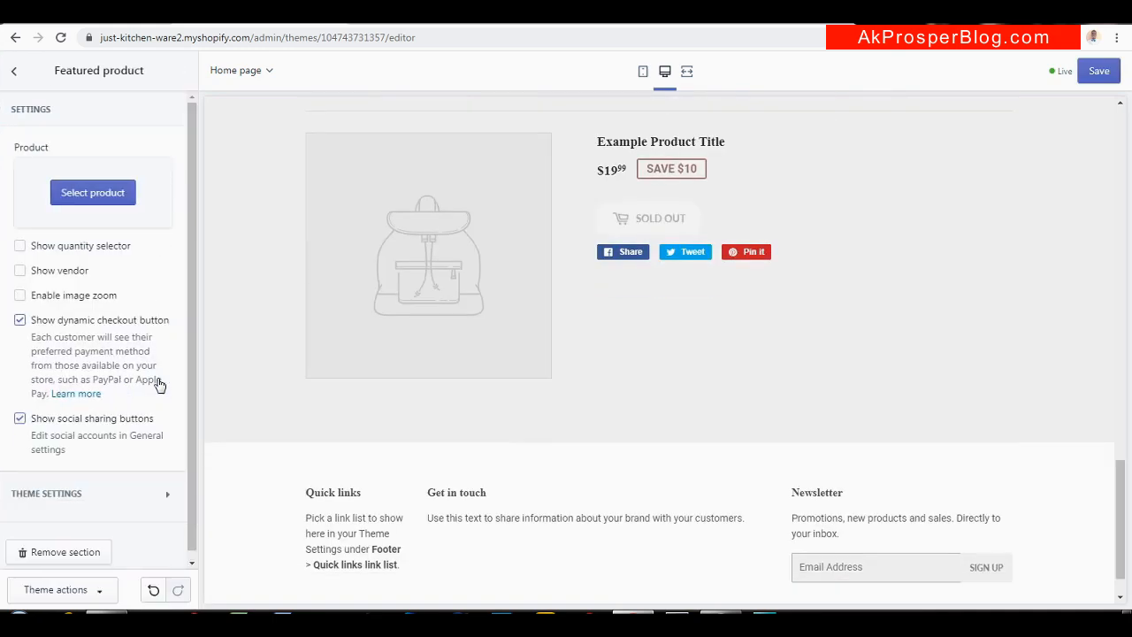
pyautogui.click(89, 191)
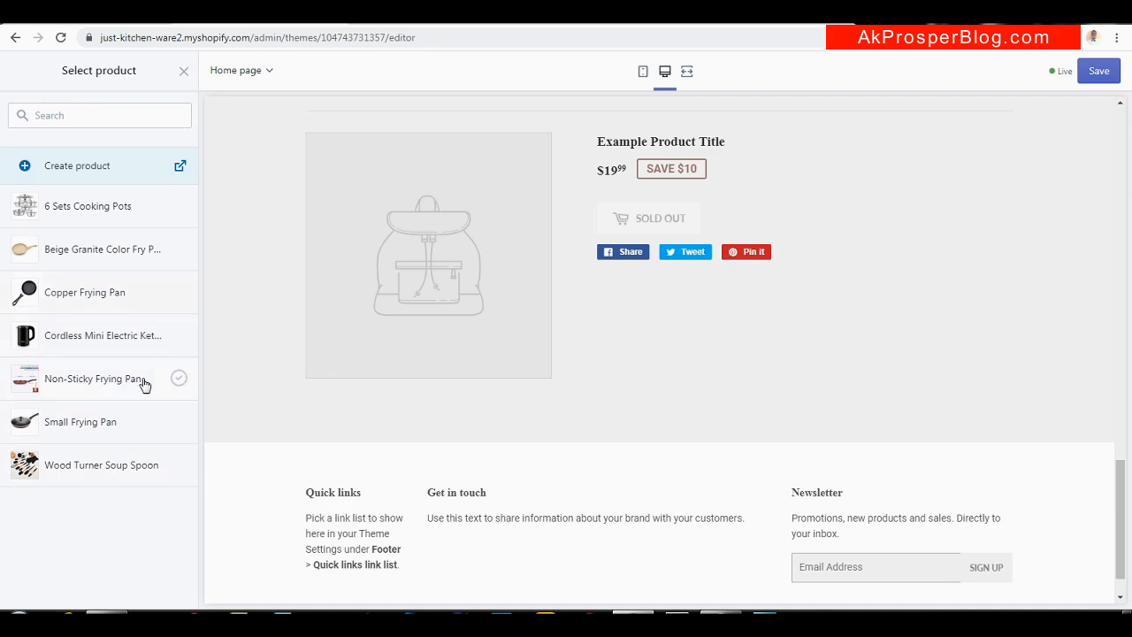
pyautogui.click(66, 473)
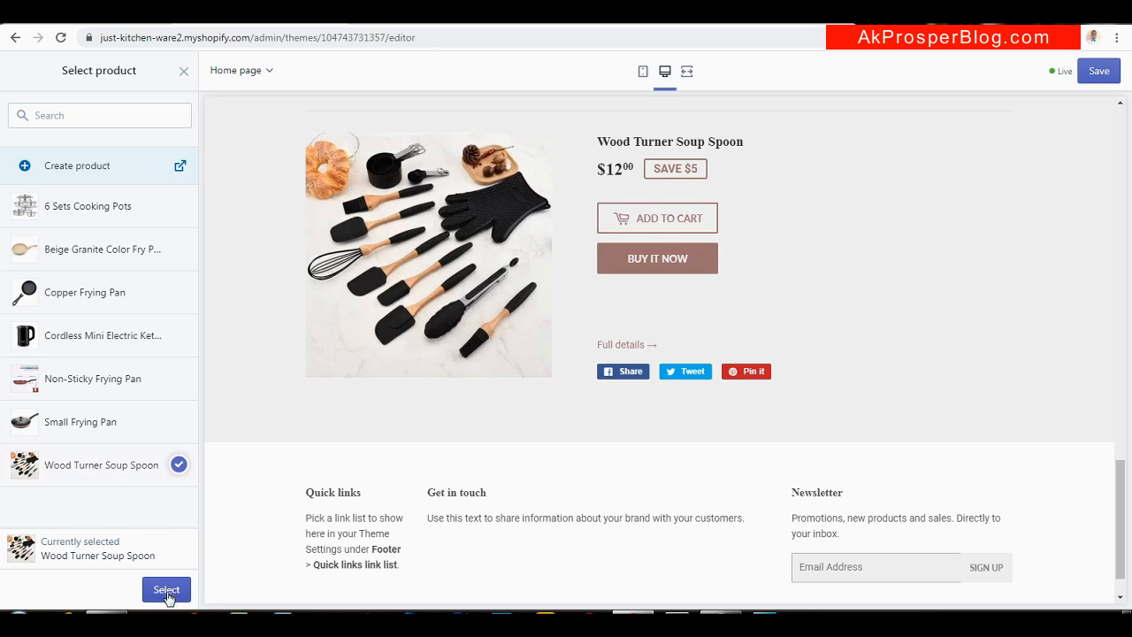
pyautogui.click(166, 590)
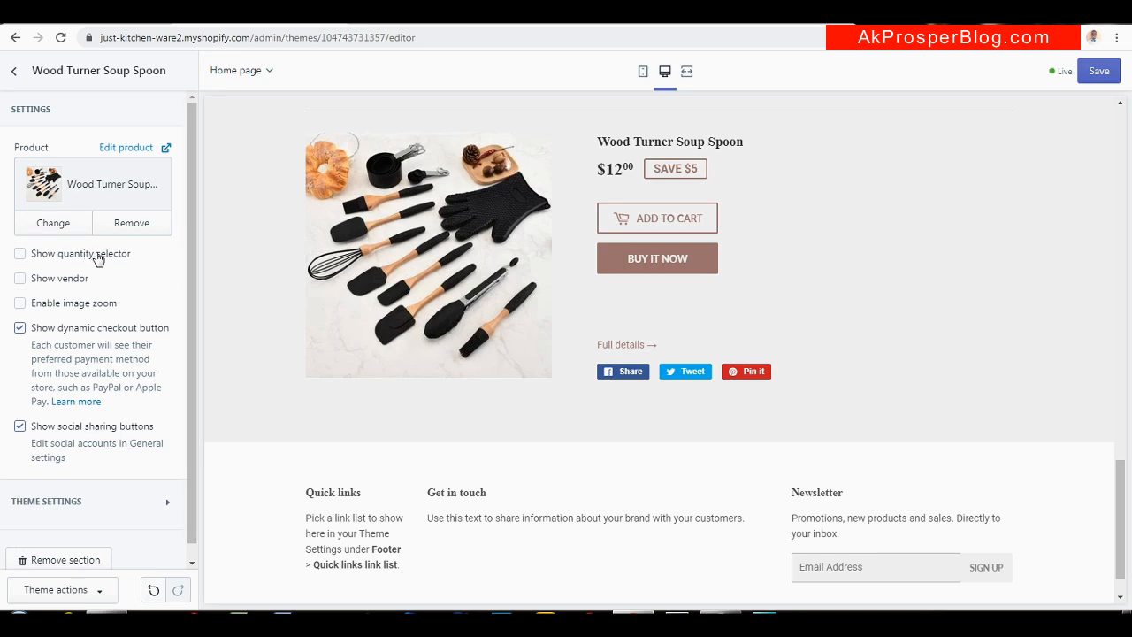
# Show the quantity selector, keep image zoom off, hide social sharing buttons, and save
pyautogui.click(20, 254)
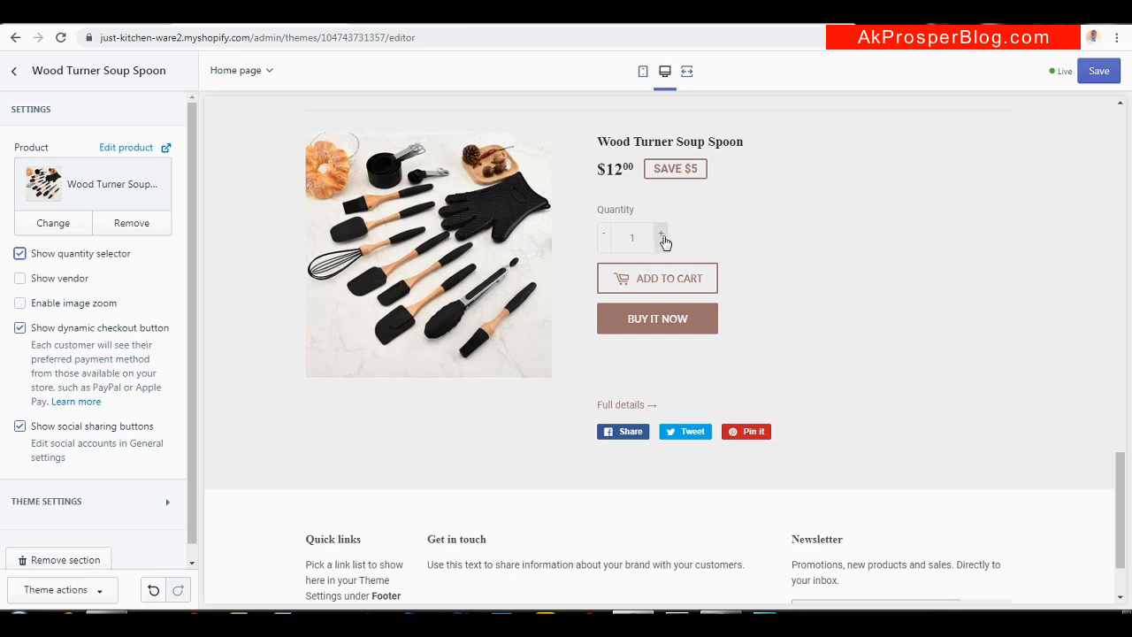
pyautogui.click(663, 237)
pyautogui.click(19, 303)
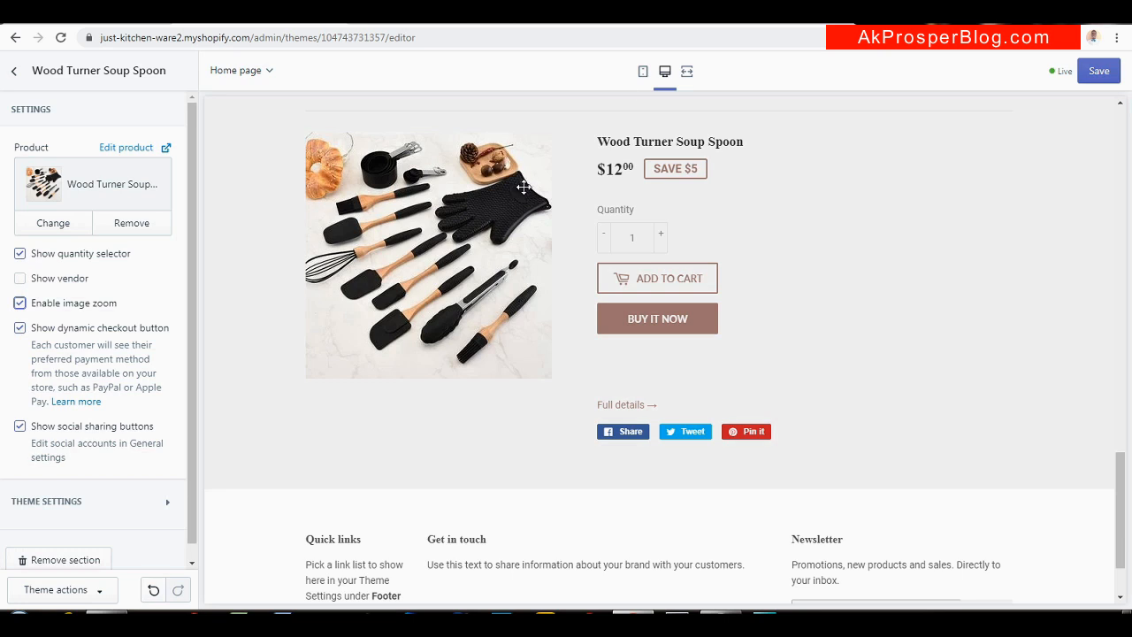
pyautogui.click(626, 22)
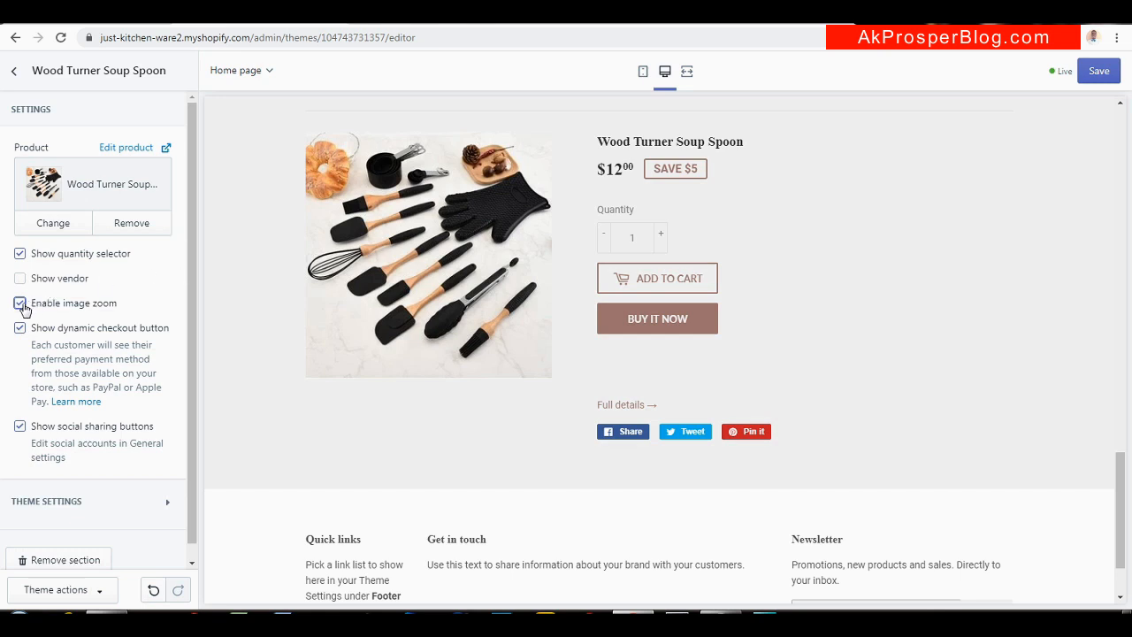
pyautogui.click(20, 304)
pyautogui.click(21, 427)
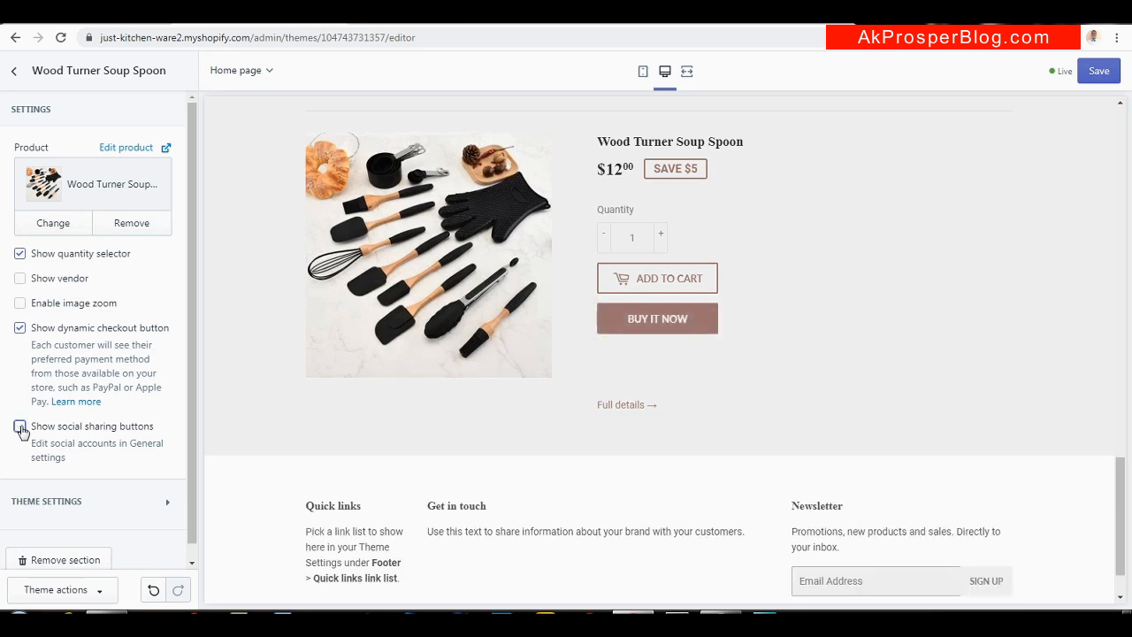
pyautogui.moveTo(191, 376); pyautogui.dragTo(184, 230)
pyautogui.click(1107, 71)
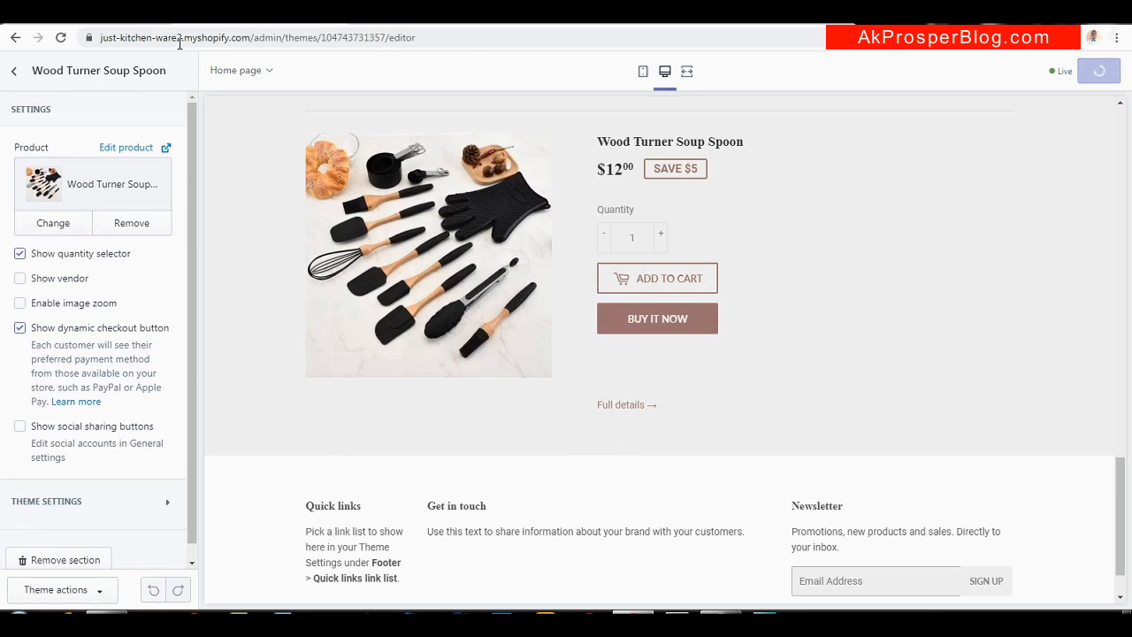
pyautogui.click(14, 70)
pyautogui.click(147, 344)
pyautogui.click(597, 22)
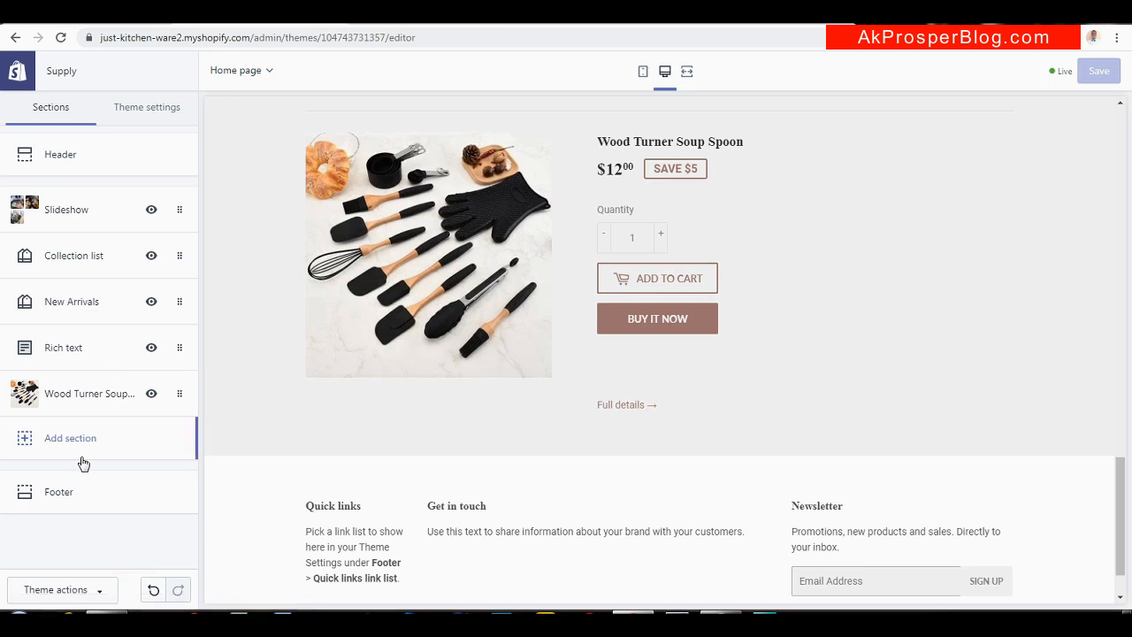
pyautogui.moveTo(1128, 505); pyautogui.dragTo(1127, 151)
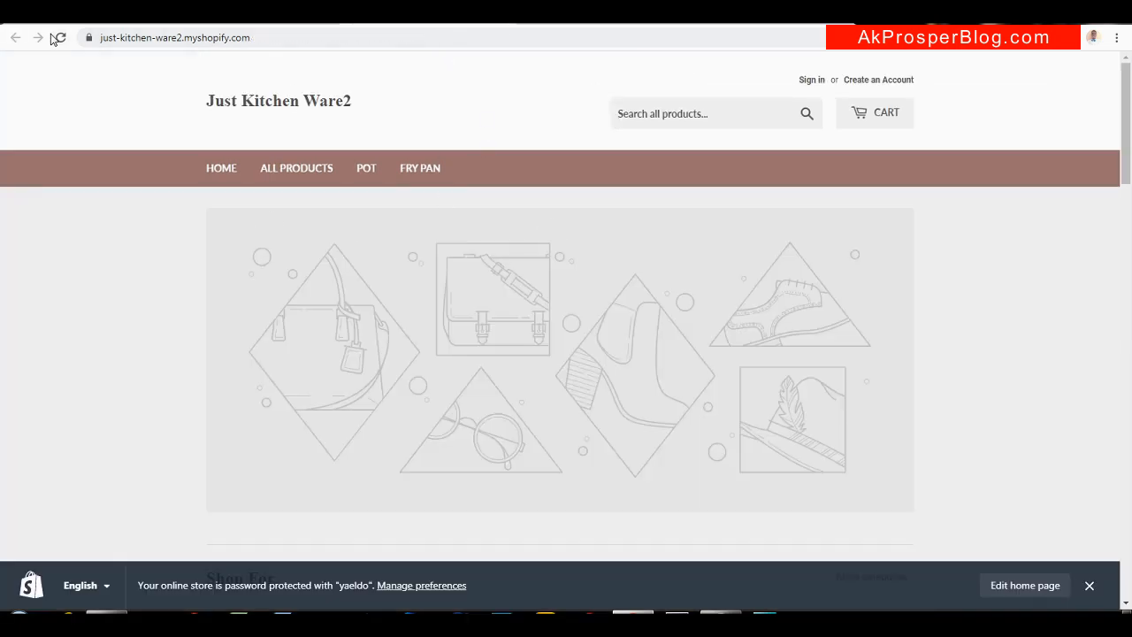
pyautogui.click(59, 38)
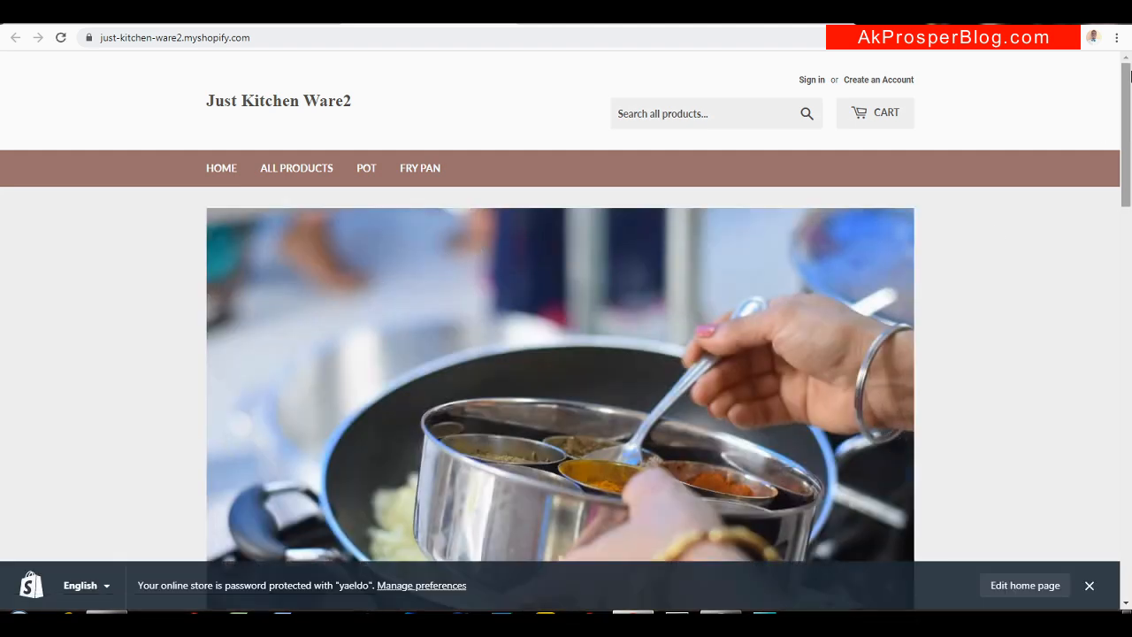
pyautogui.moveTo(1126, 82)
pyautogui.mouseDown()
pyautogui.moveTo(1105, 486)
pyautogui.moveTo(1106, 84)
pyautogui.mouseUp()
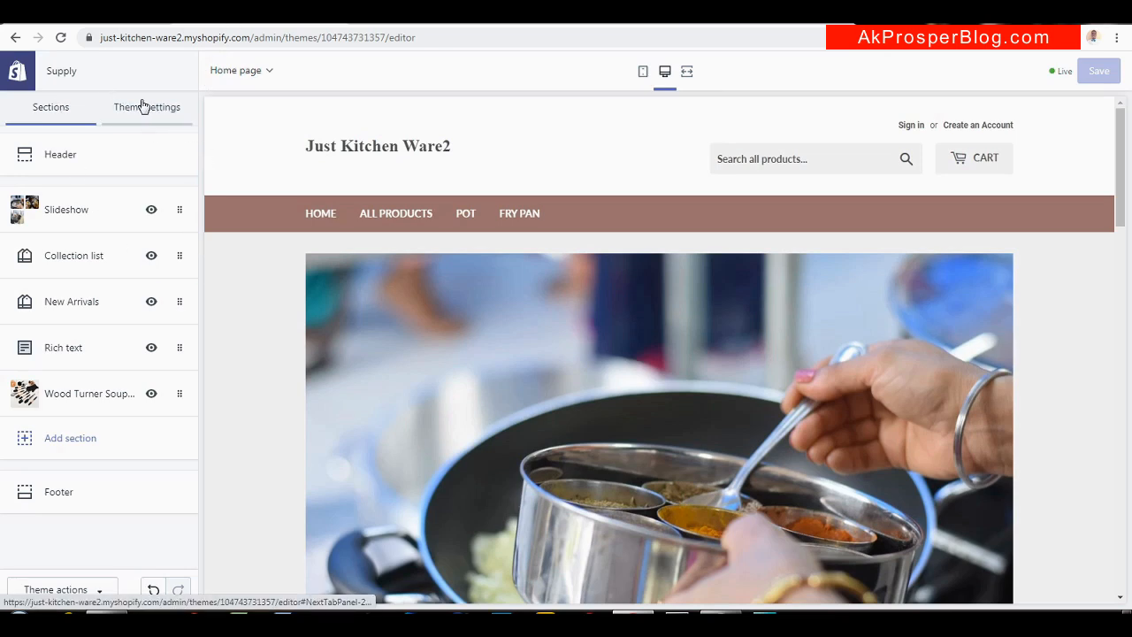
# Open the theme settings' Colors panel, comparing against the orange Ware1 storefront
pyautogui.click(142, 106)
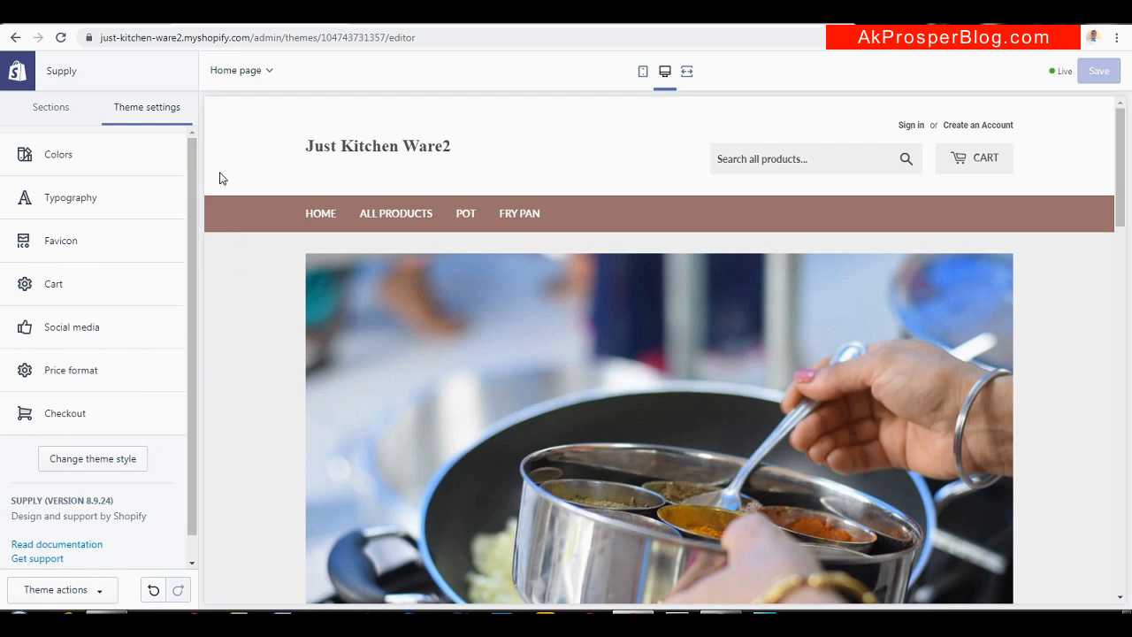
pyautogui.click(120, 153)
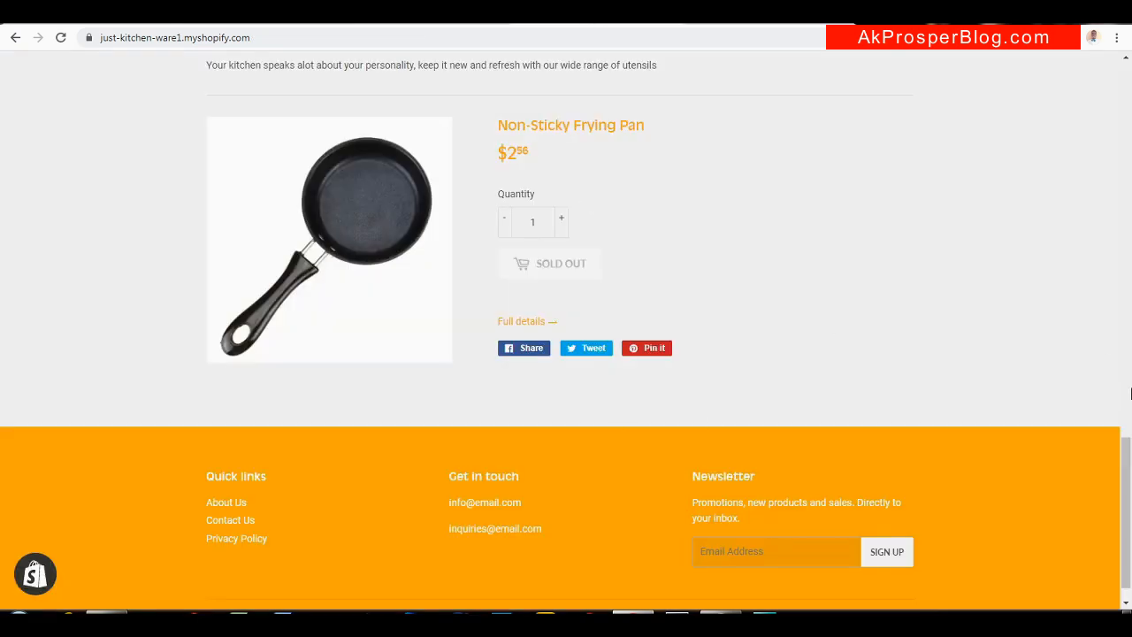
pyautogui.moveTo(1128, 469); pyautogui.dragTo(1130, 86)
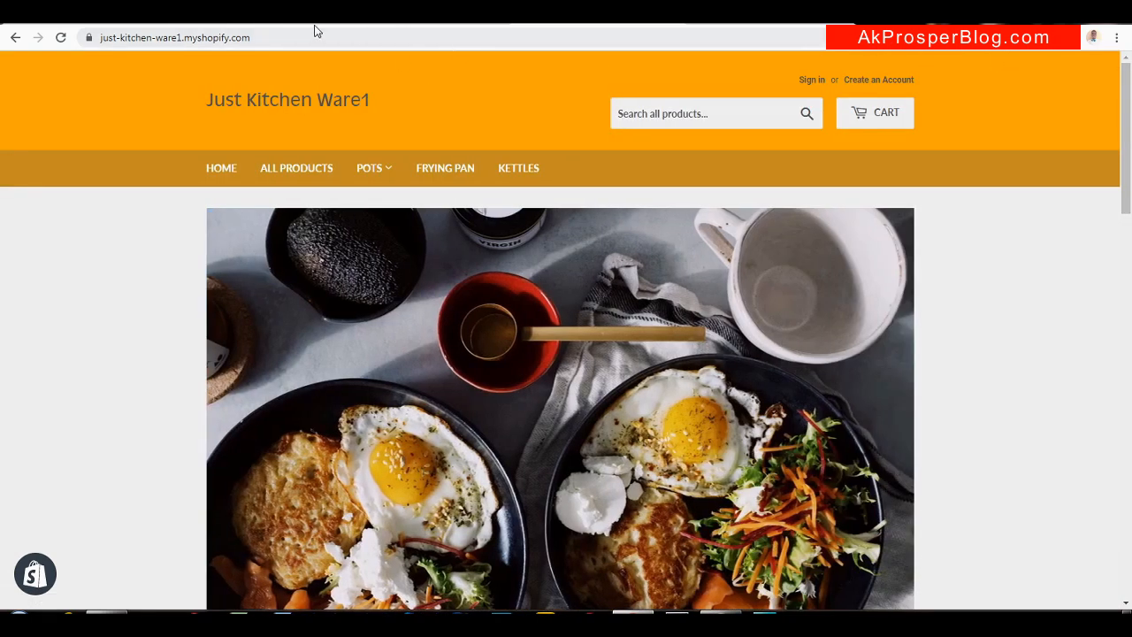
pyautogui.click(262, 20)
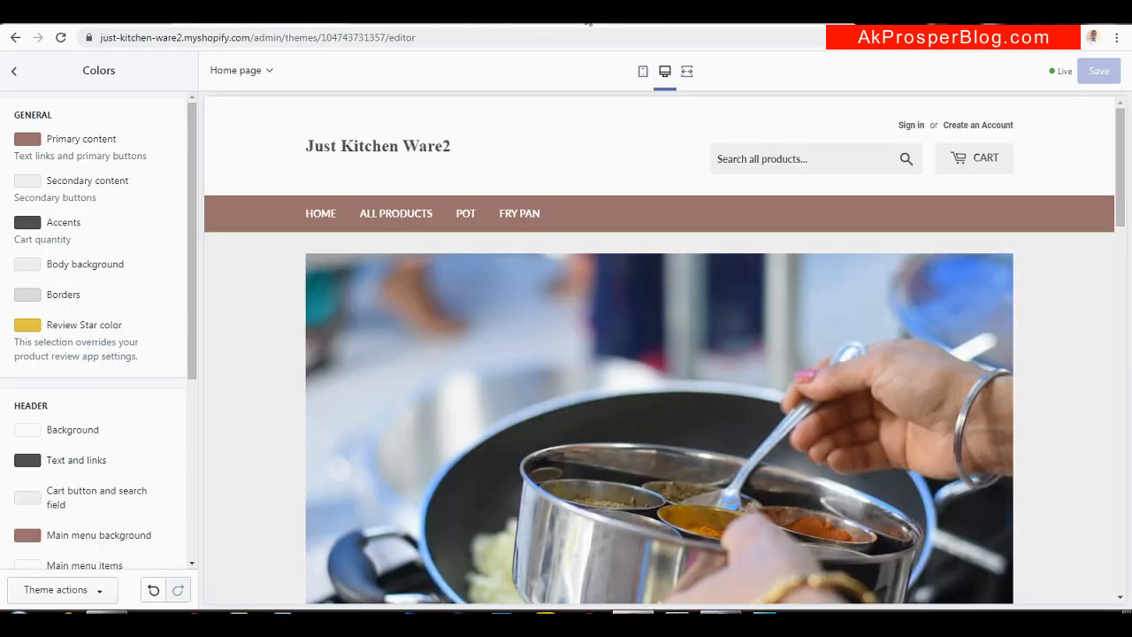
pyautogui.click(599, 21)
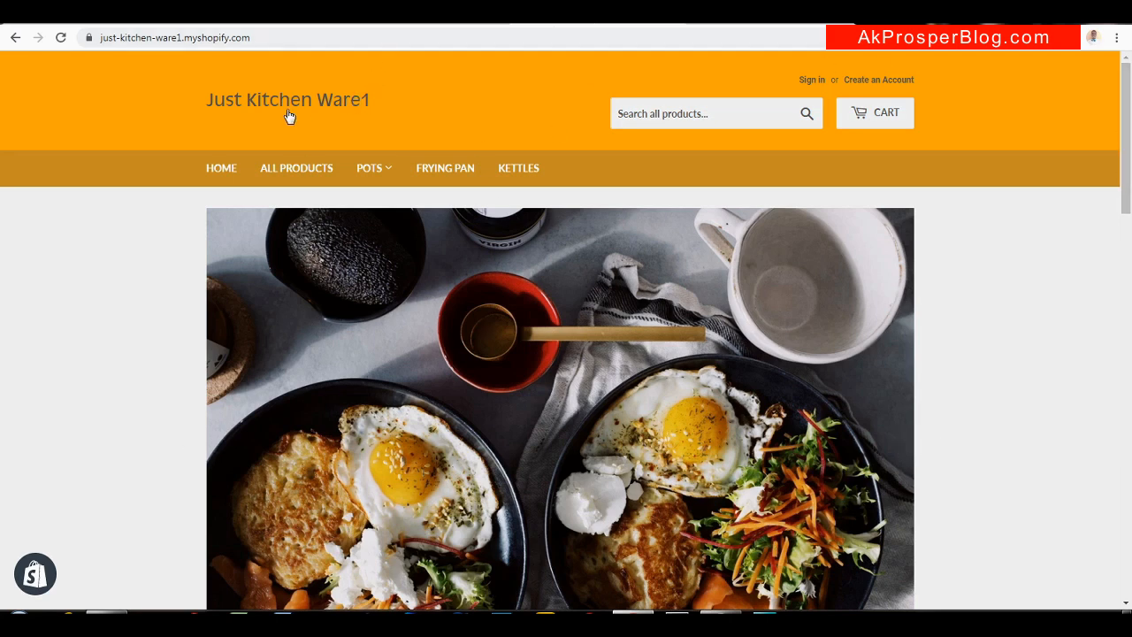
pyautogui.click(768, 21)
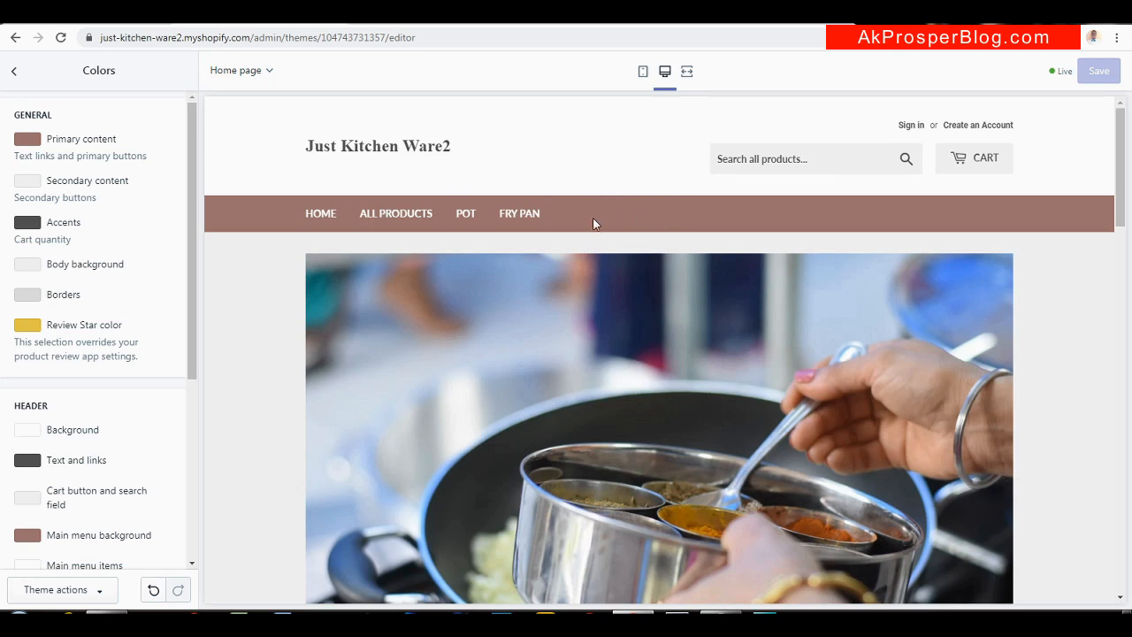
# Compare with the Ware1 storefront colours and start shifting the primary content colour toward orange
pyautogui.click(30, 146)
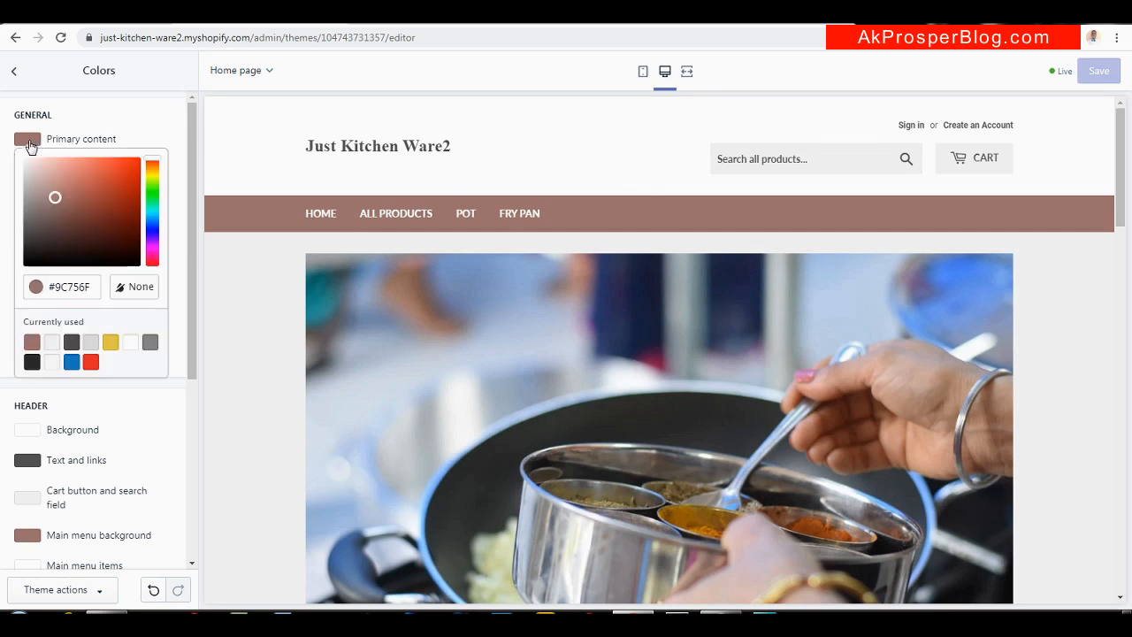
pyautogui.click(580, 24)
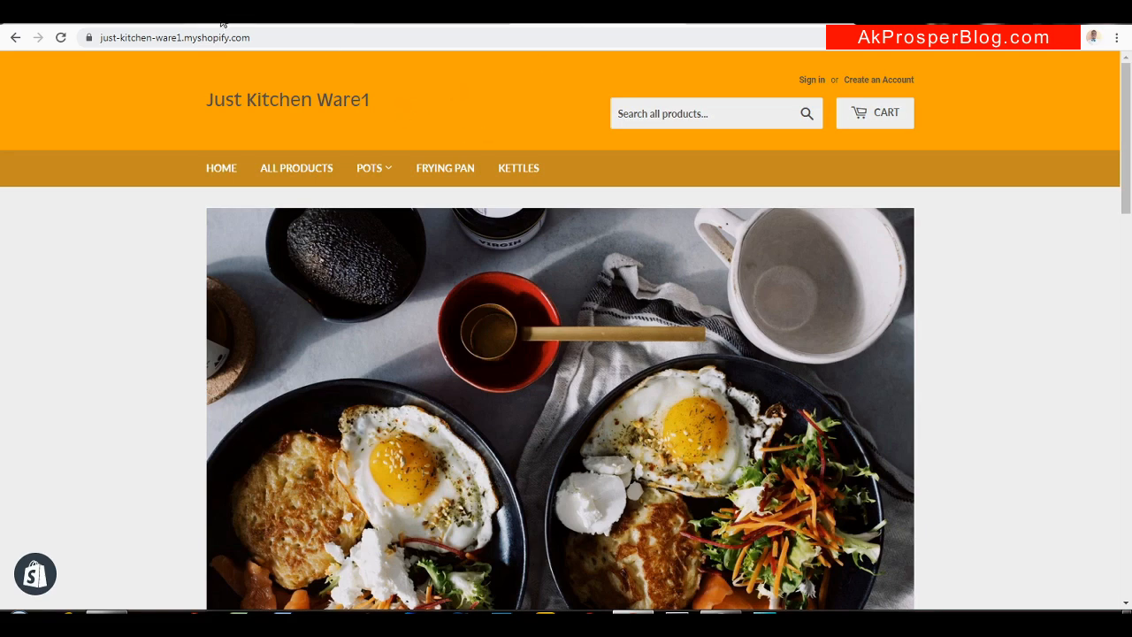
pyautogui.click(223, 23)
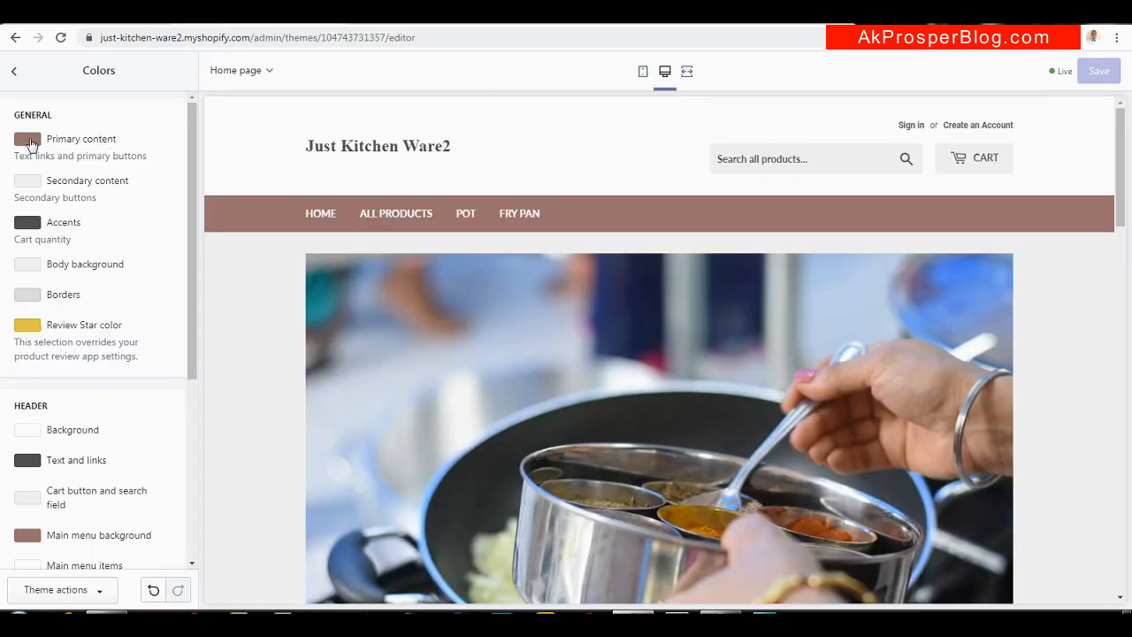
pyautogui.click(28, 139)
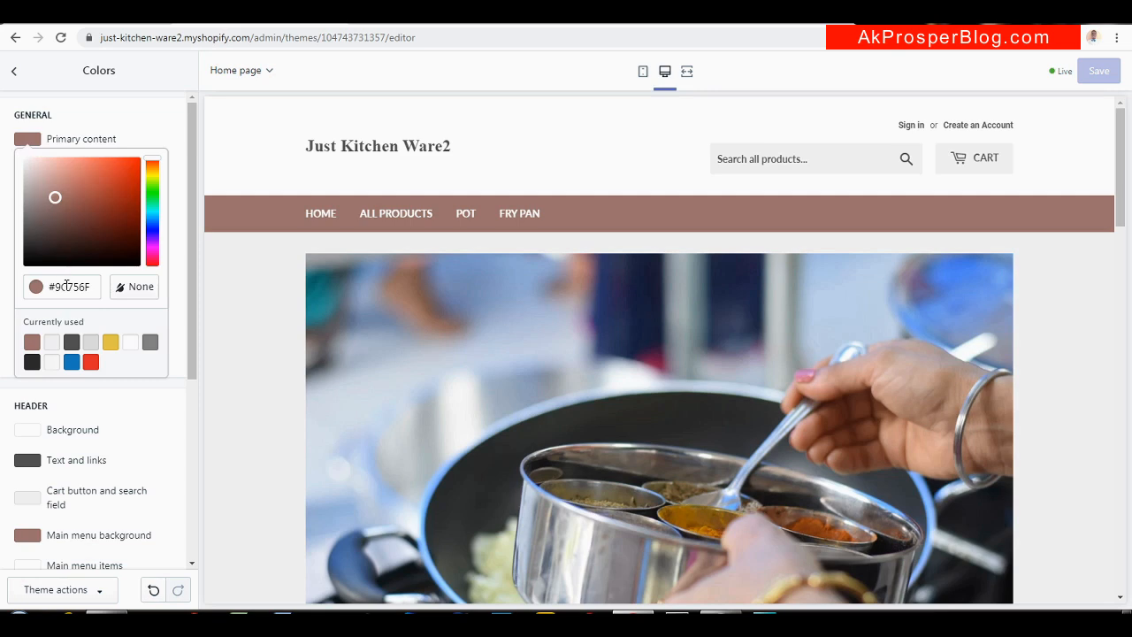
pyautogui.moveTo(54, 199); pyautogui.dragTo(126, 175)
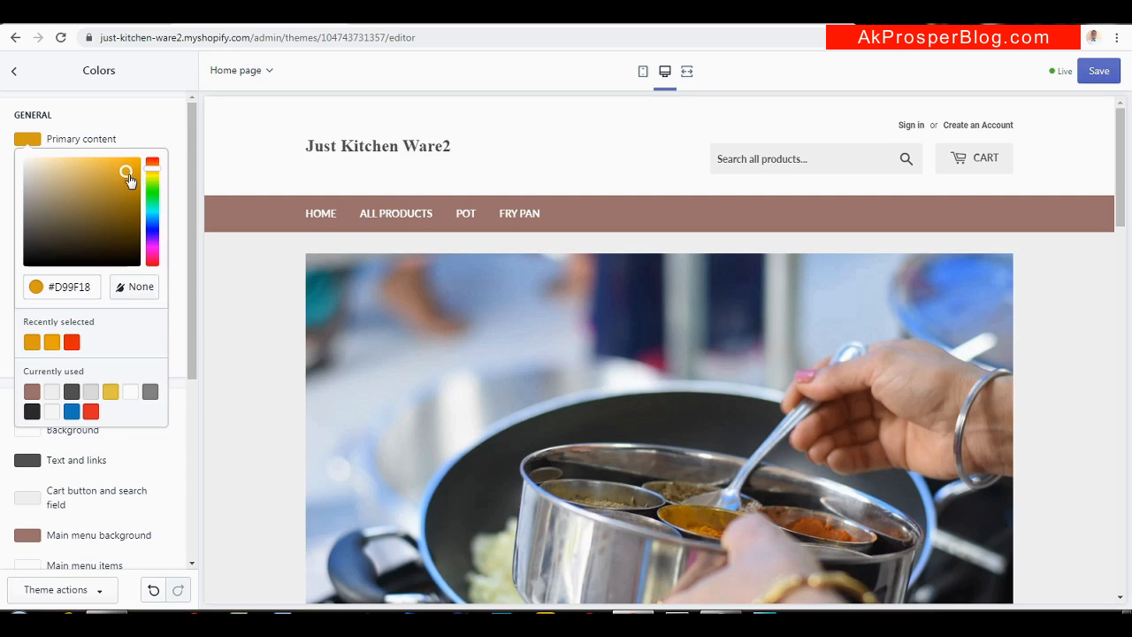
# Enter hex #FFA500 as the primary content colour and scroll the preview to check the orange buttons
pyautogui.click(91, 286)
pyautogui.press('BackSpace')
pyautogui.press('BackSpace')
pyautogui.press('BackSpace')
pyautogui.press('BackSpace')
pyautogui.press('BackSpace')
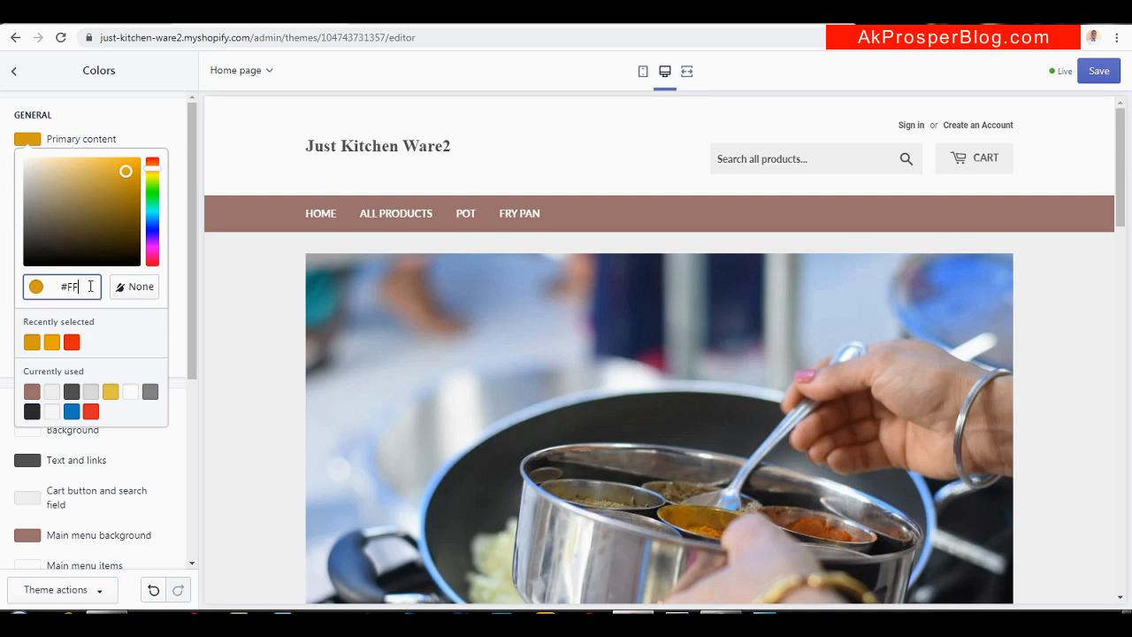
pyautogui.write('FFA500')
pyautogui.press('Return')
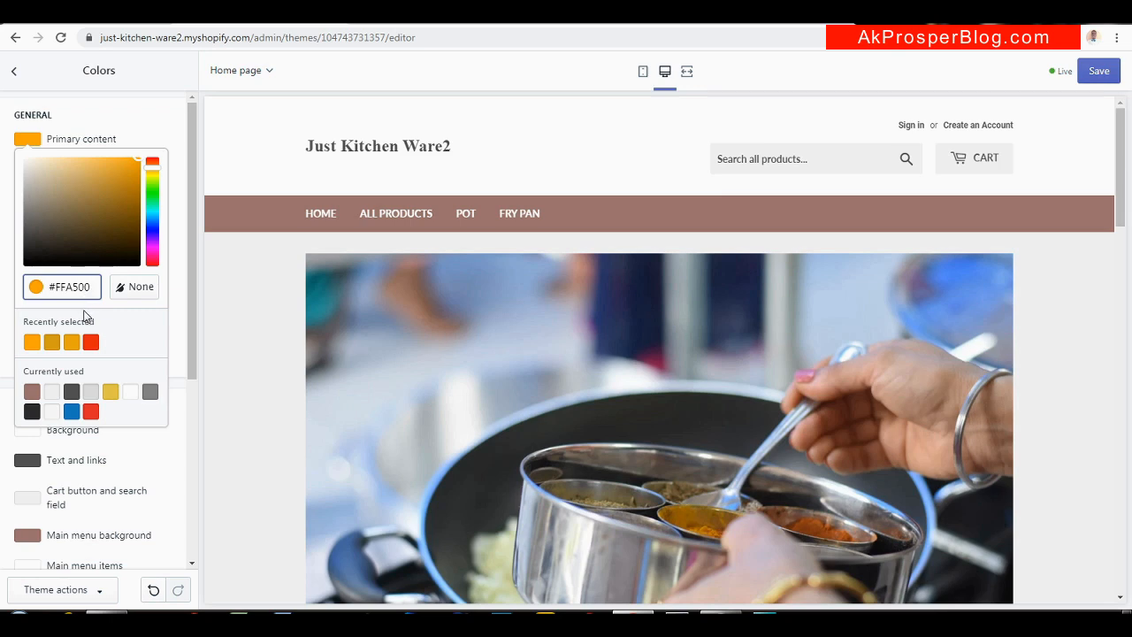
pyautogui.click(28, 143)
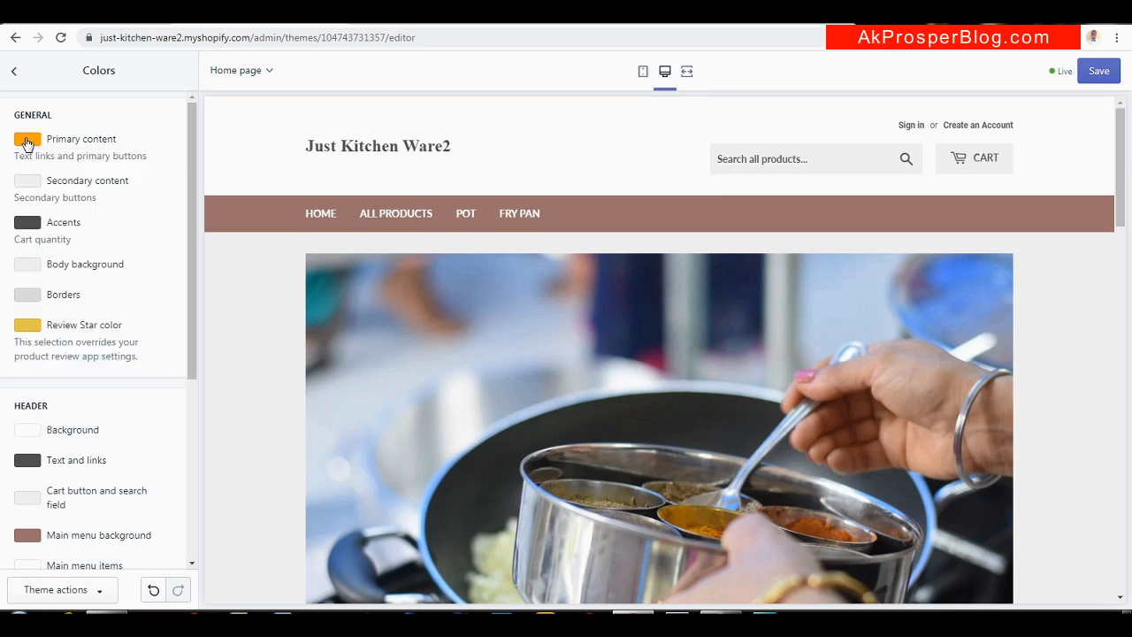
pyautogui.click(27, 144)
pyautogui.moveTo(1123, 168); pyautogui.dragTo(1121, 433)
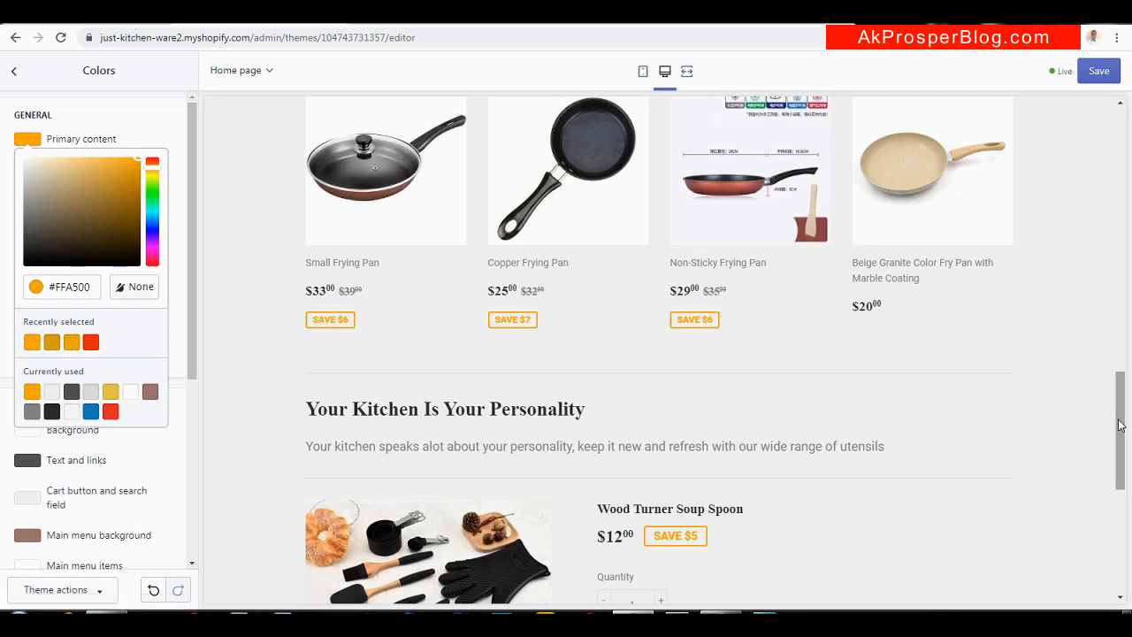
pyautogui.moveTo(1121, 429); pyautogui.dragTo(1112, 509)
pyautogui.scroll(-3, 1111, 508)
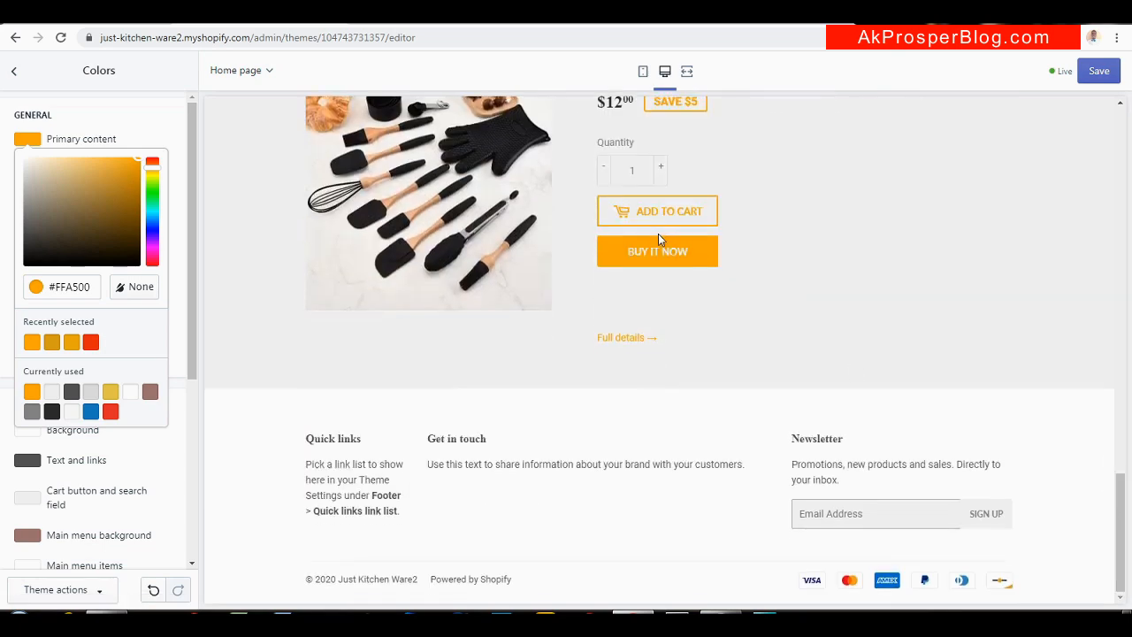
pyautogui.click(25, 142)
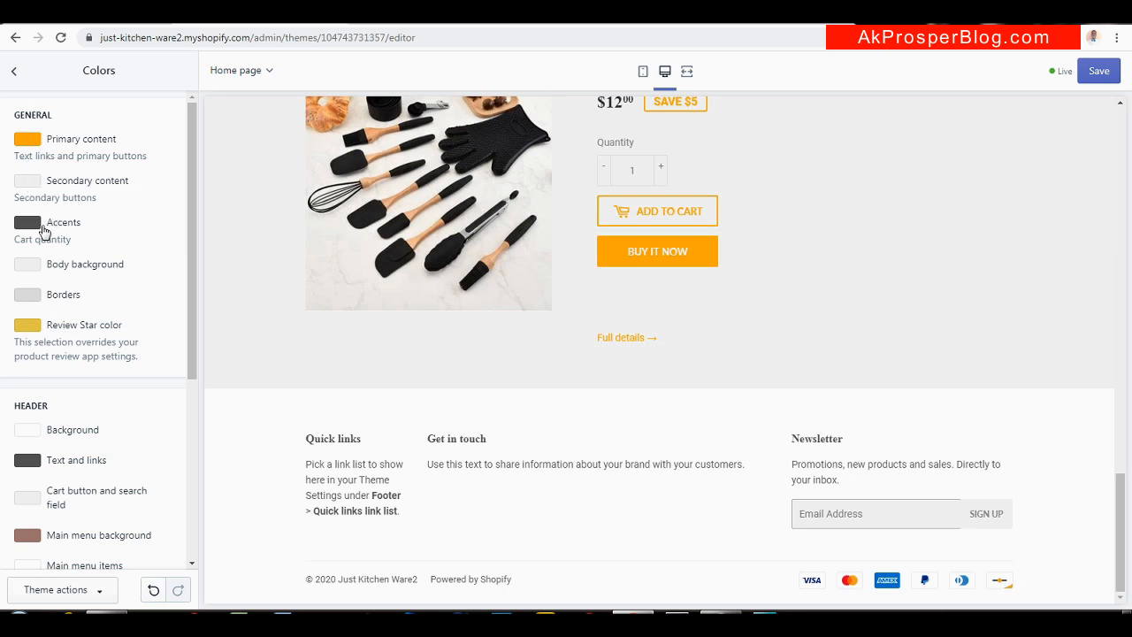
pyautogui.moveTo(189, 337); pyautogui.dragTo(178, 447)
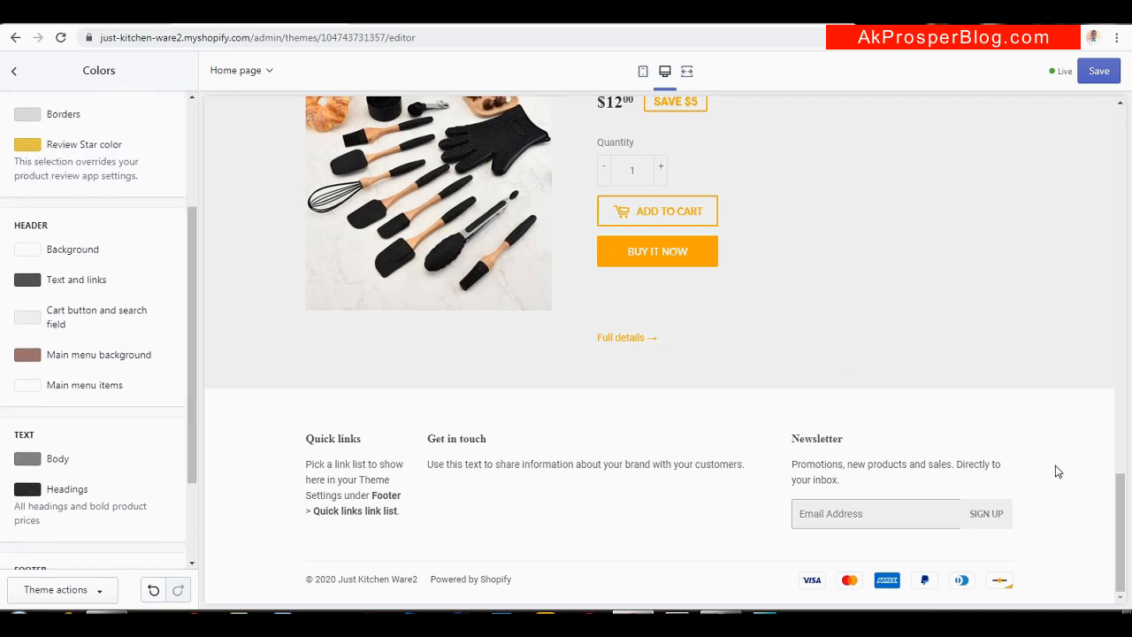
pyautogui.moveTo(1121, 540); pyautogui.dragTo(1130, 141)
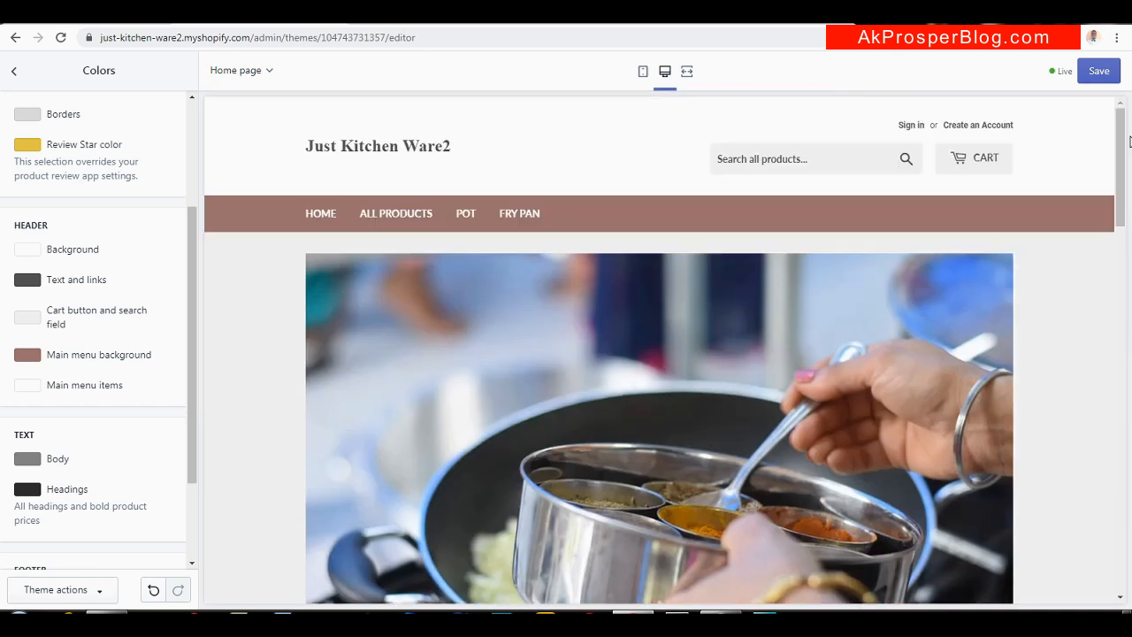
# Set the header background to the recent orange #FFA500 and compare it with the Ware1 header
pyautogui.click(25, 253)
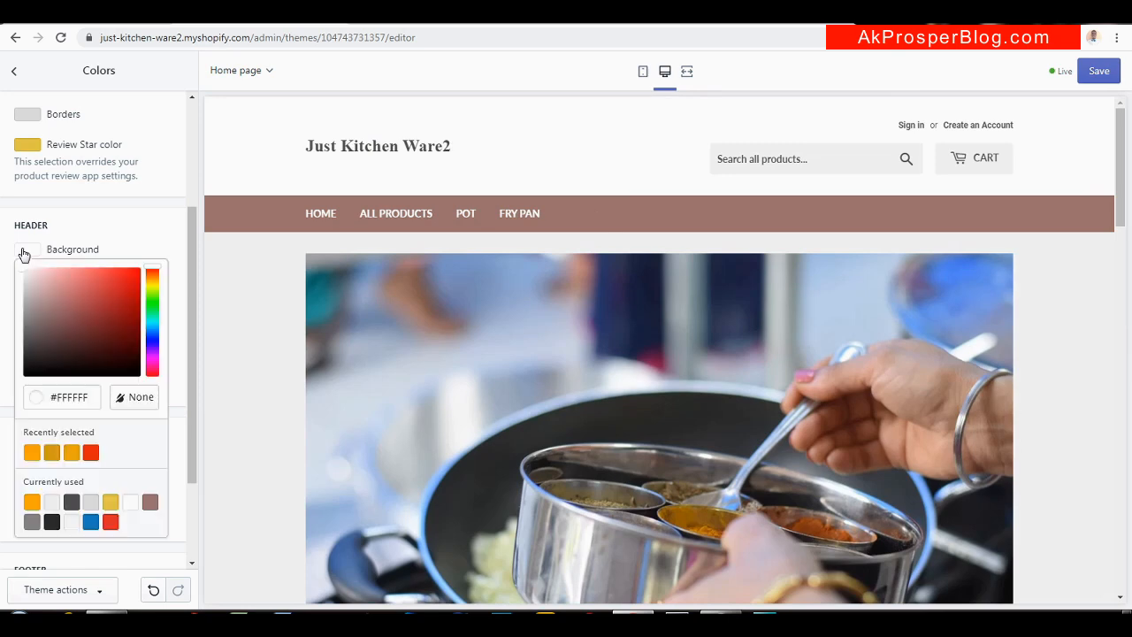
pyautogui.click(32, 453)
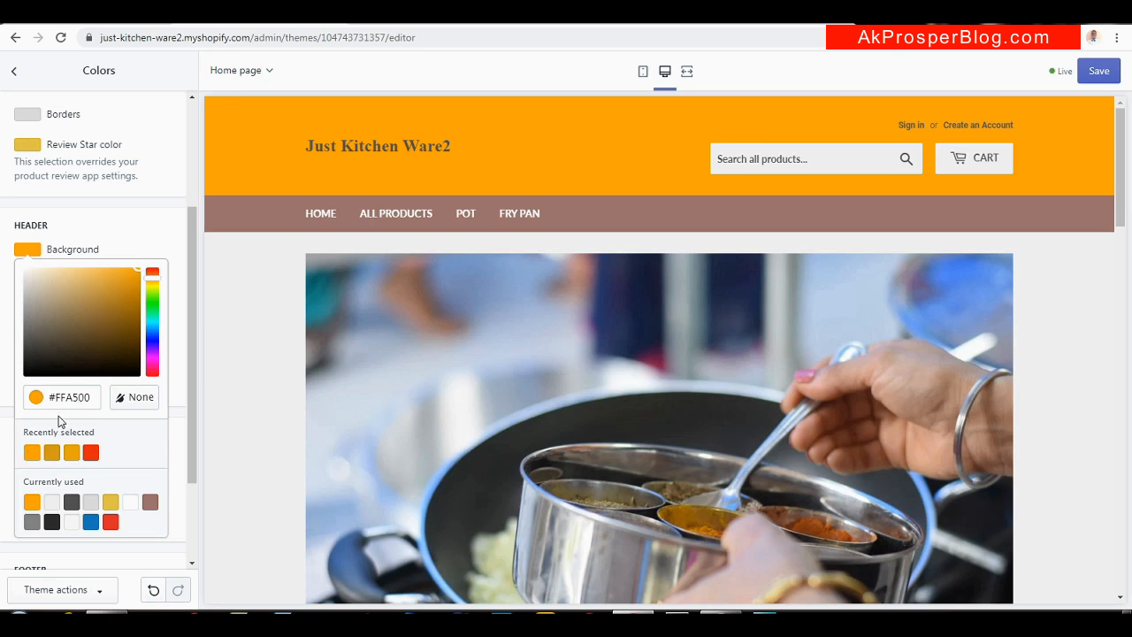
pyautogui.click(31, 250)
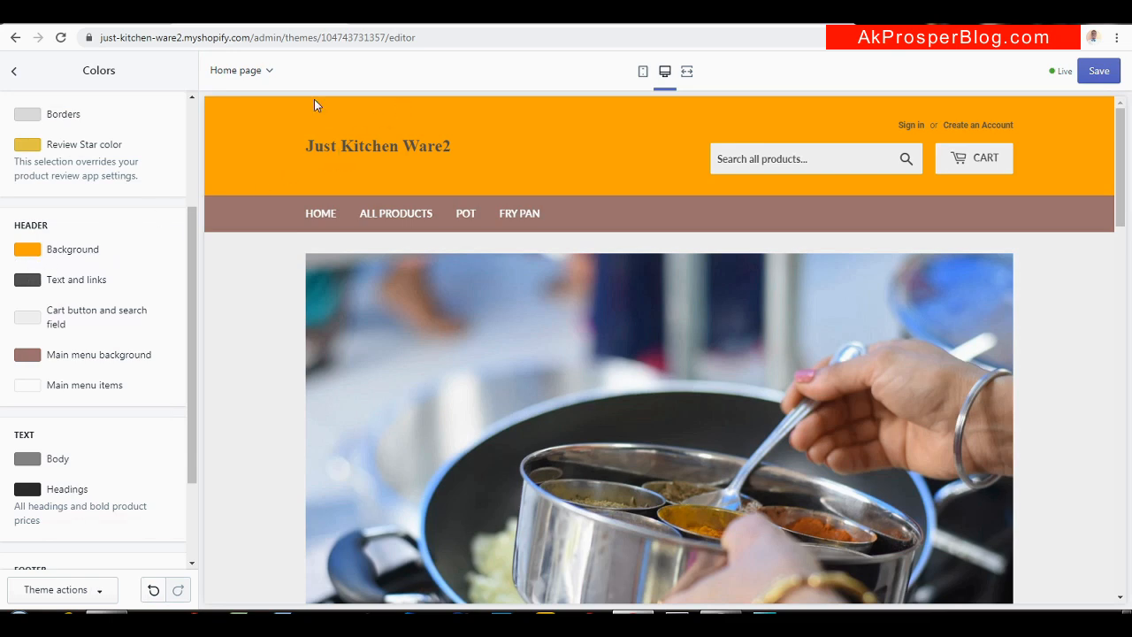
pyautogui.click(576, 25)
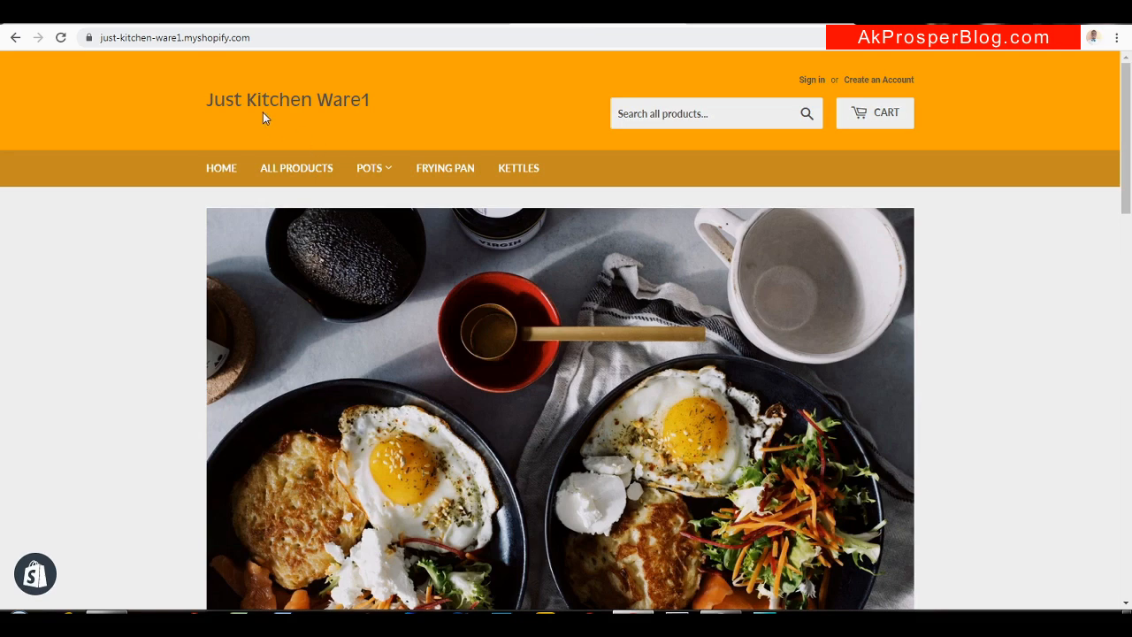
pyautogui.click(233, 24)
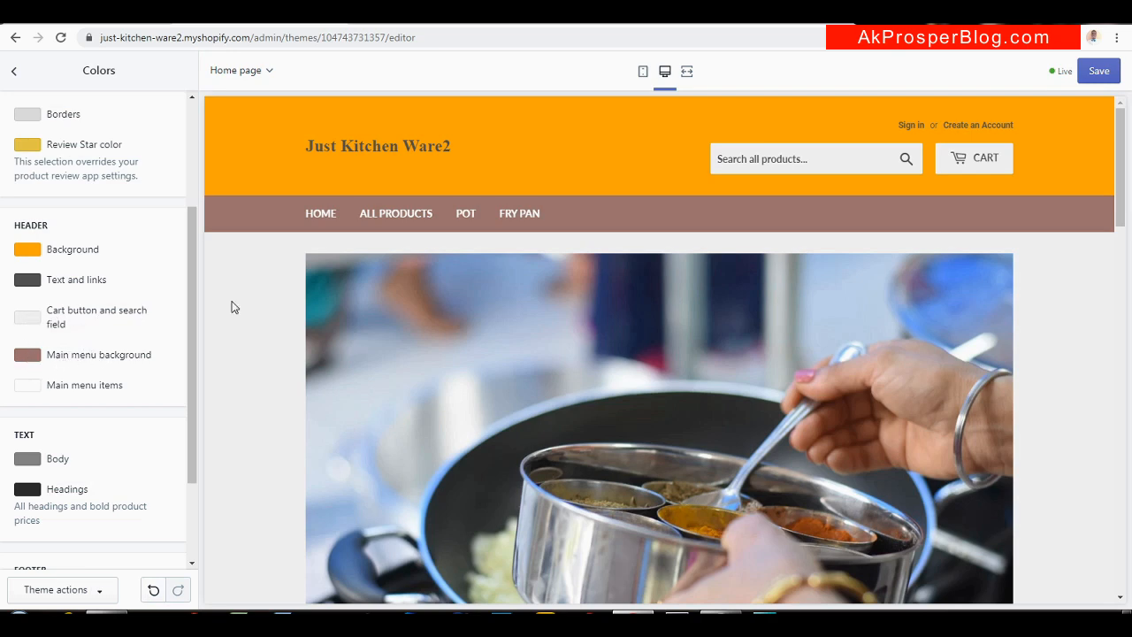
pyautogui.click(27, 356)
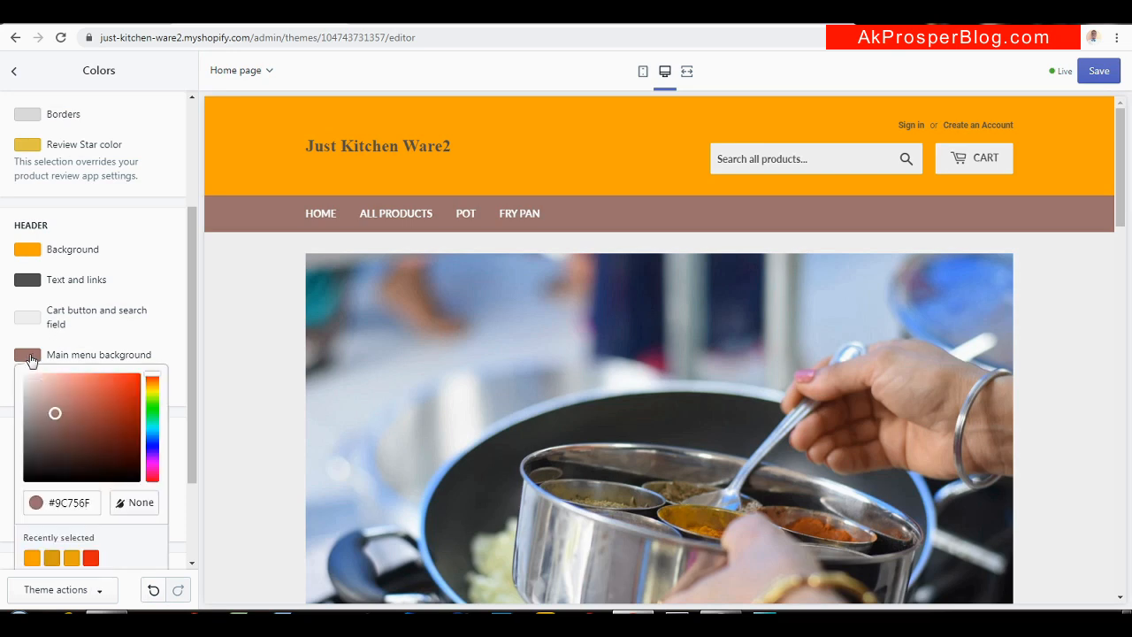
pyautogui.click(83, 495)
pyautogui.doubleClick(82, 495)
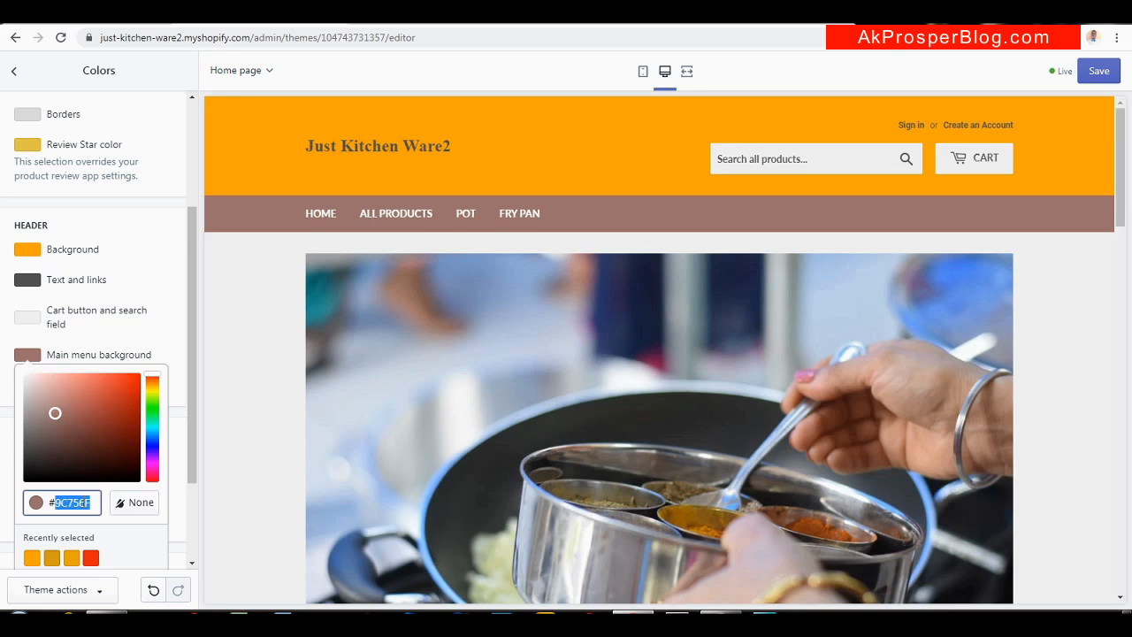
pyautogui.write('F3F3F3')
pyautogui.press('Return')
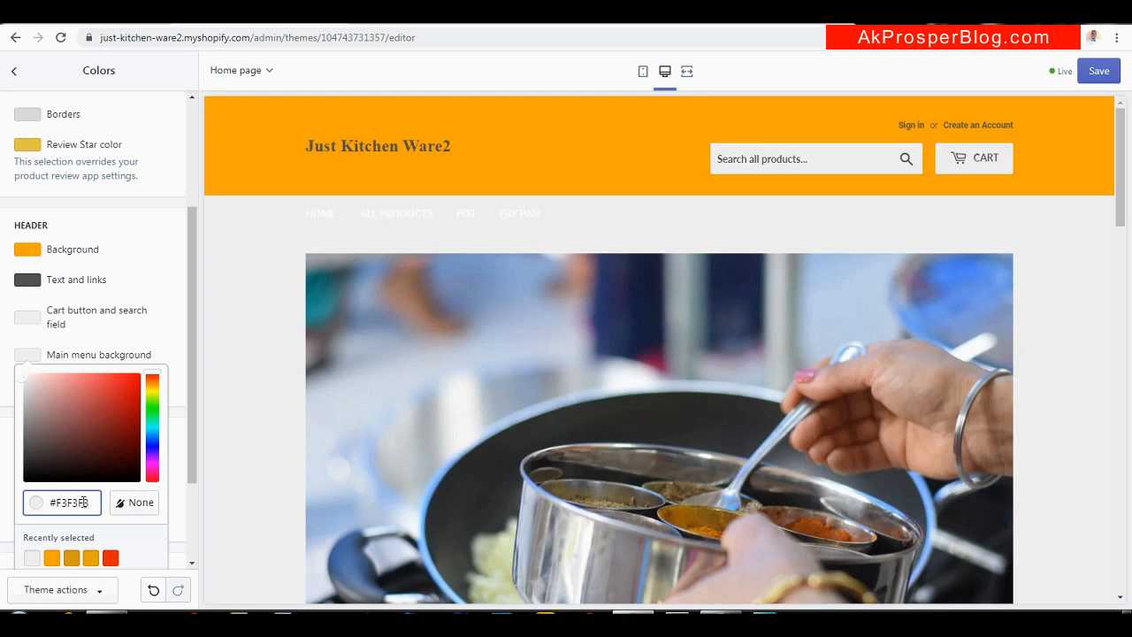
pyautogui.press('BackSpace')
pyautogui.press('BackSpace')
pyautogui.press('BackSpace')
pyautogui.press('BackSpace')
pyautogui.press('BackSpace')
pyautogui.write('545454')
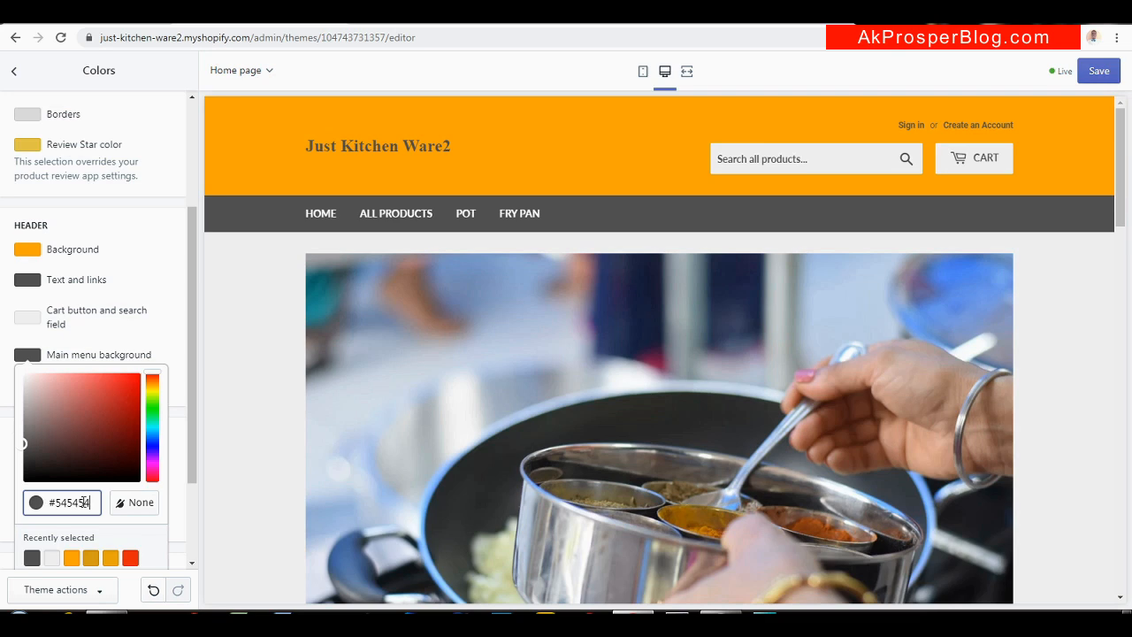
pyautogui.press('BackSpace')
pyautogui.press('BackSpace')
pyautogui.press('BackSpace')
pyautogui.press('BackSpace')
pyautogui.press('BackSpace')
pyautogui.write('C88F35')
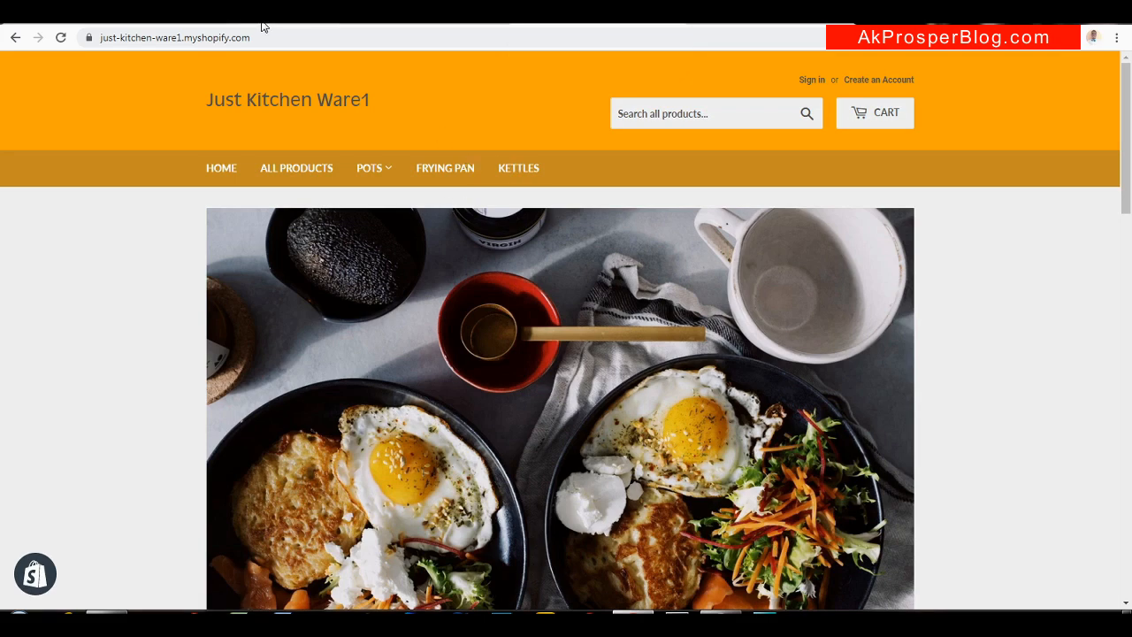
pyautogui.click(265, 16)
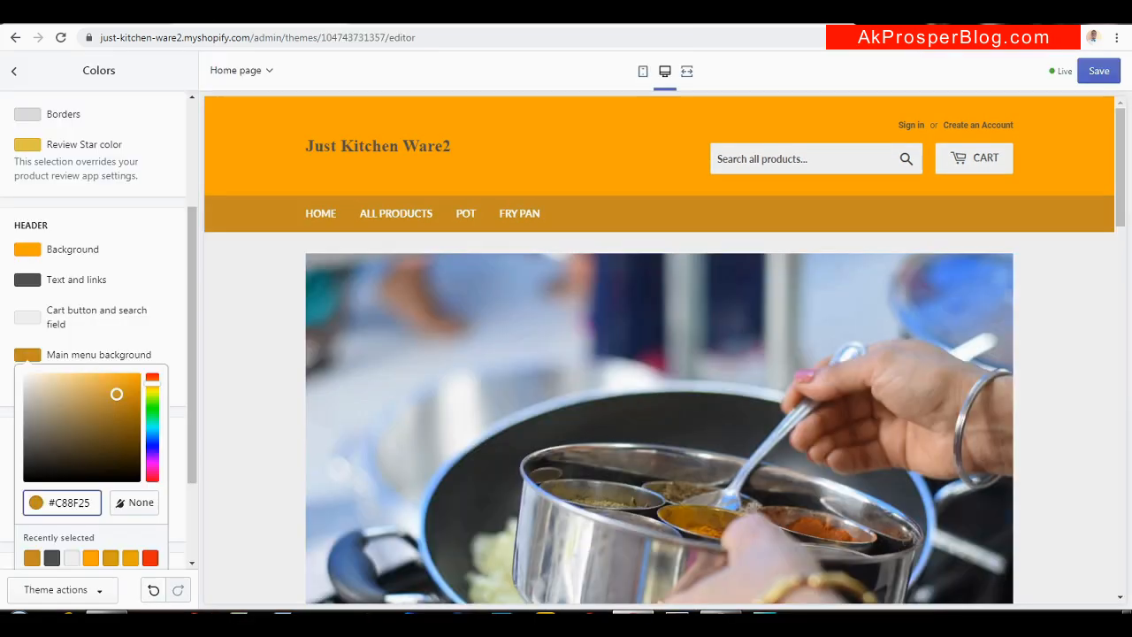
pyautogui.click(33, 357)
pyautogui.click(34, 356)
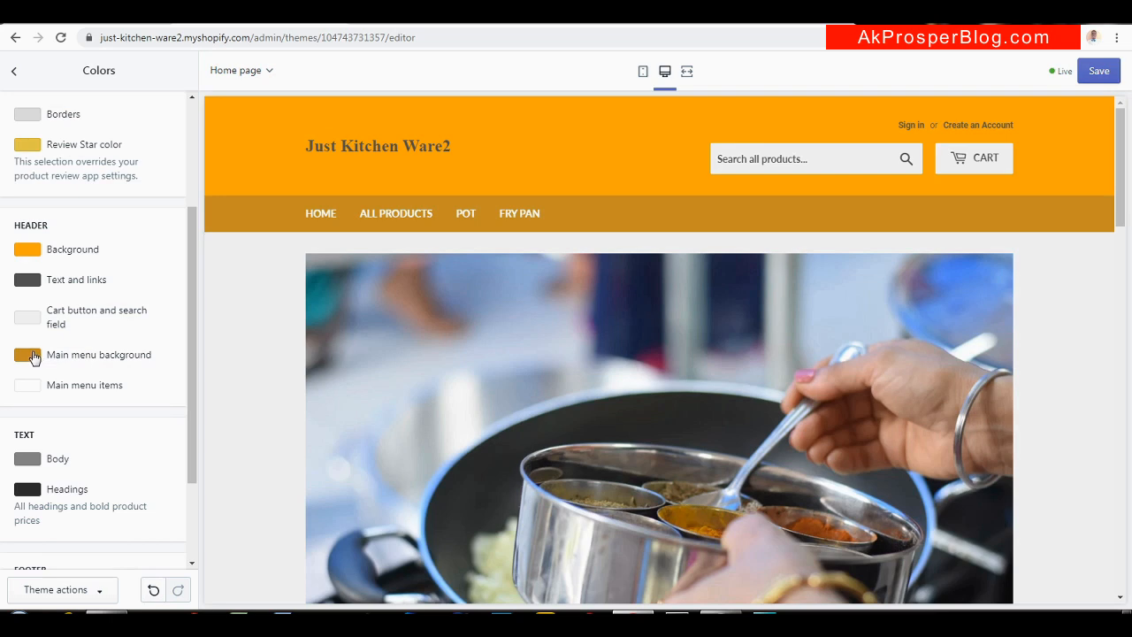
pyautogui.click(34, 360)
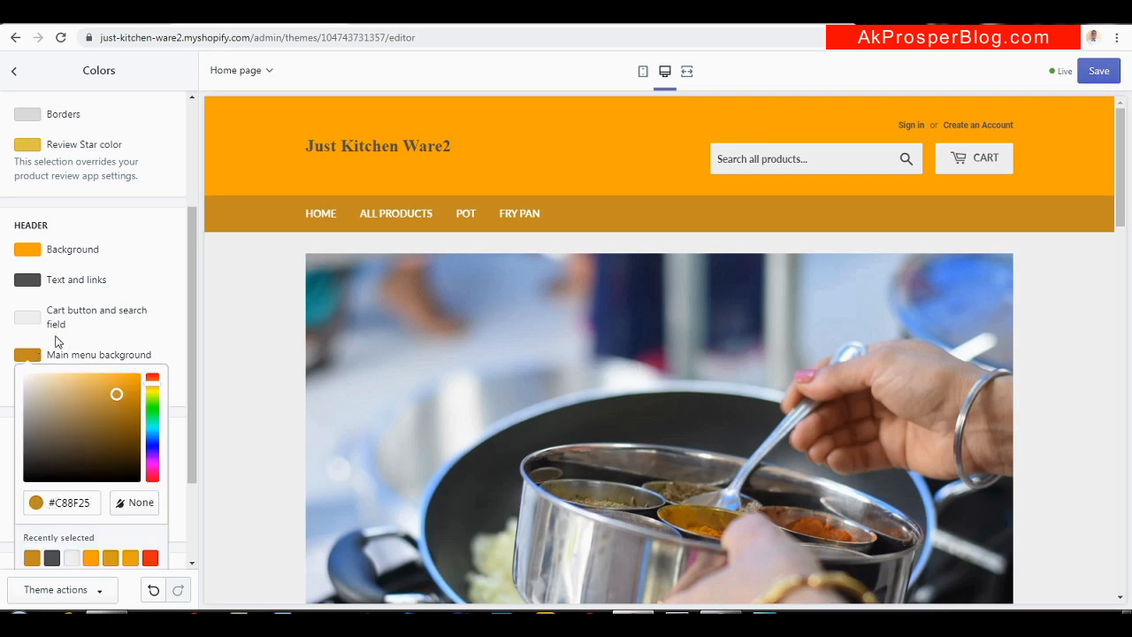
pyautogui.click(34, 357)
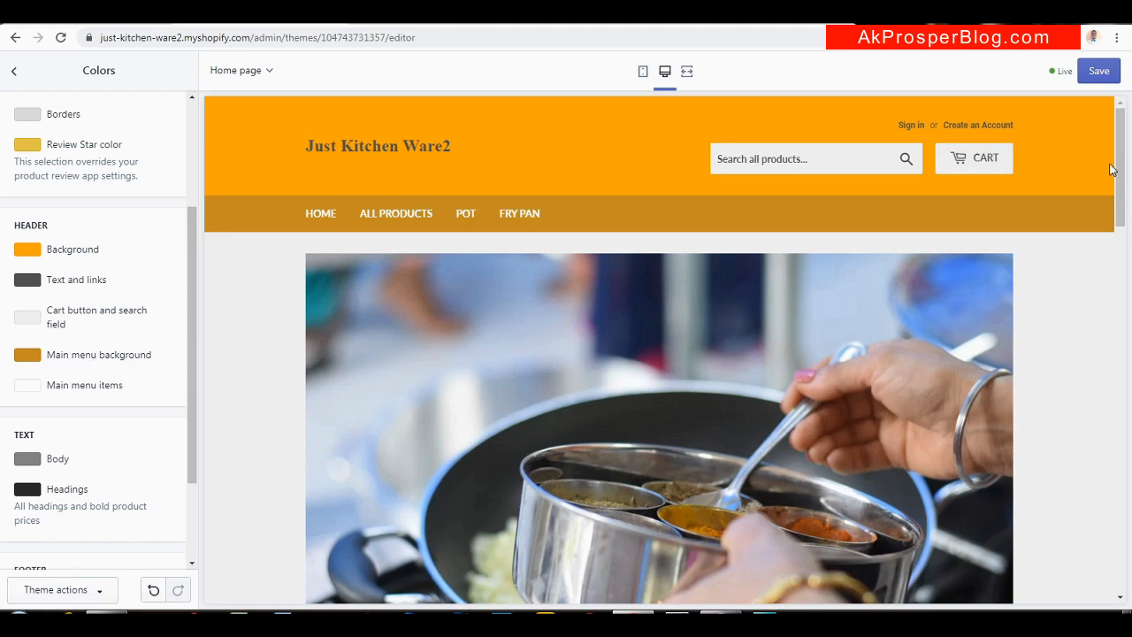
pyautogui.moveTo(1119, 170); pyautogui.dragTo(1080, 71)
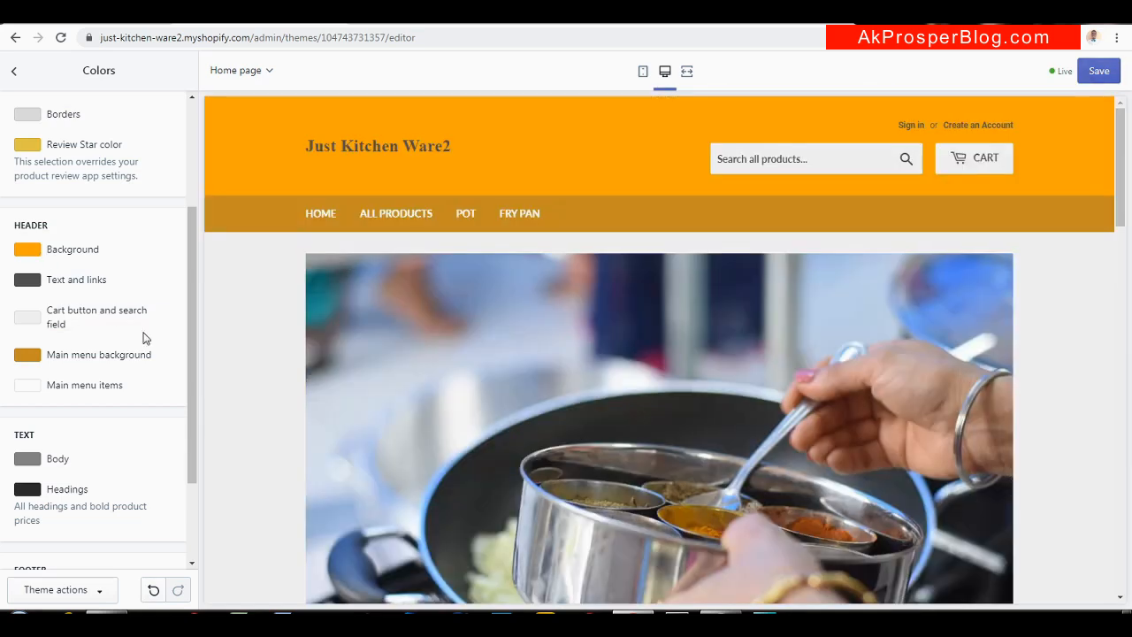
pyautogui.moveTo(191, 353); pyautogui.dragTo(181, 437)
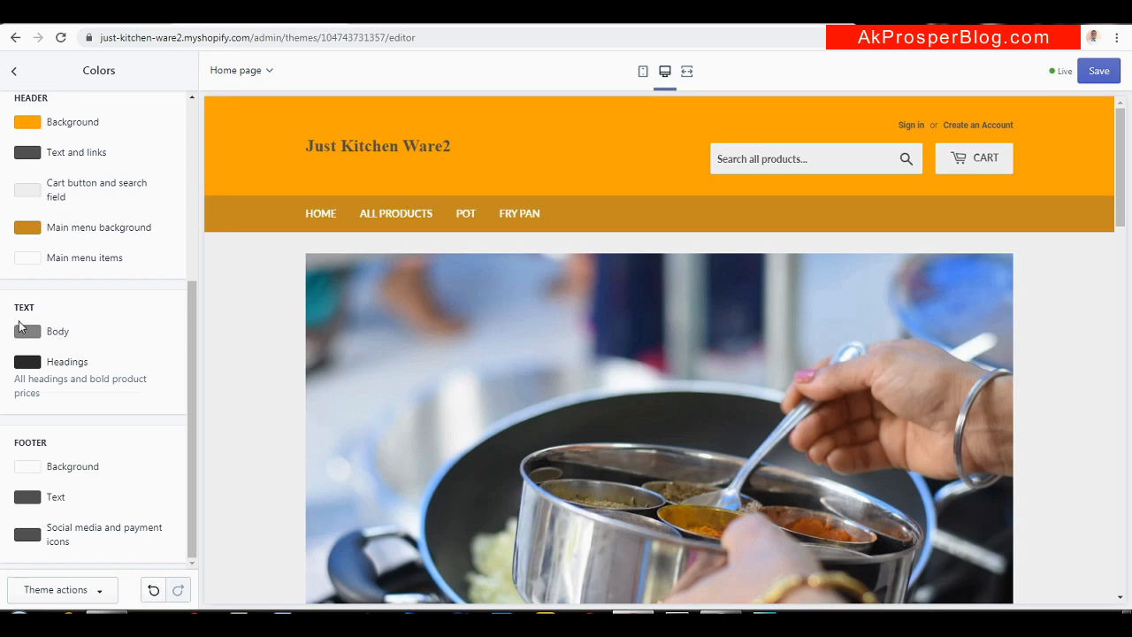
# Set the Headings colour to orange #FFA500 after briefly trying red, then check the preview
pyautogui.click(27, 363)
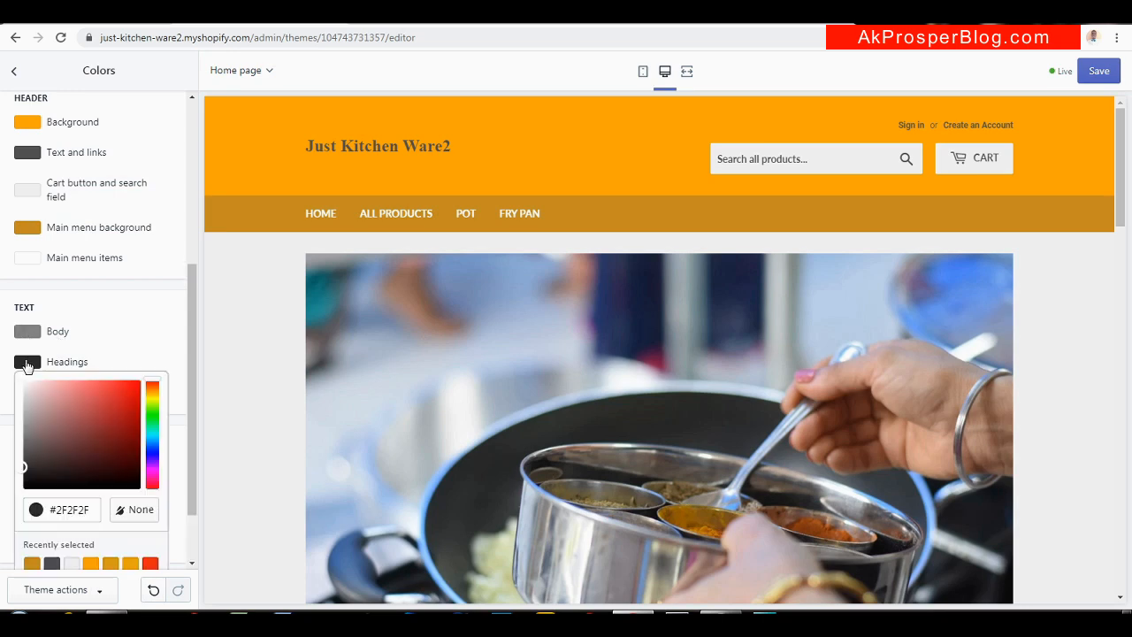
pyautogui.click(27, 363)
pyautogui.moveTo(1118, 188); pyautogui.dragTo(1081, 321)
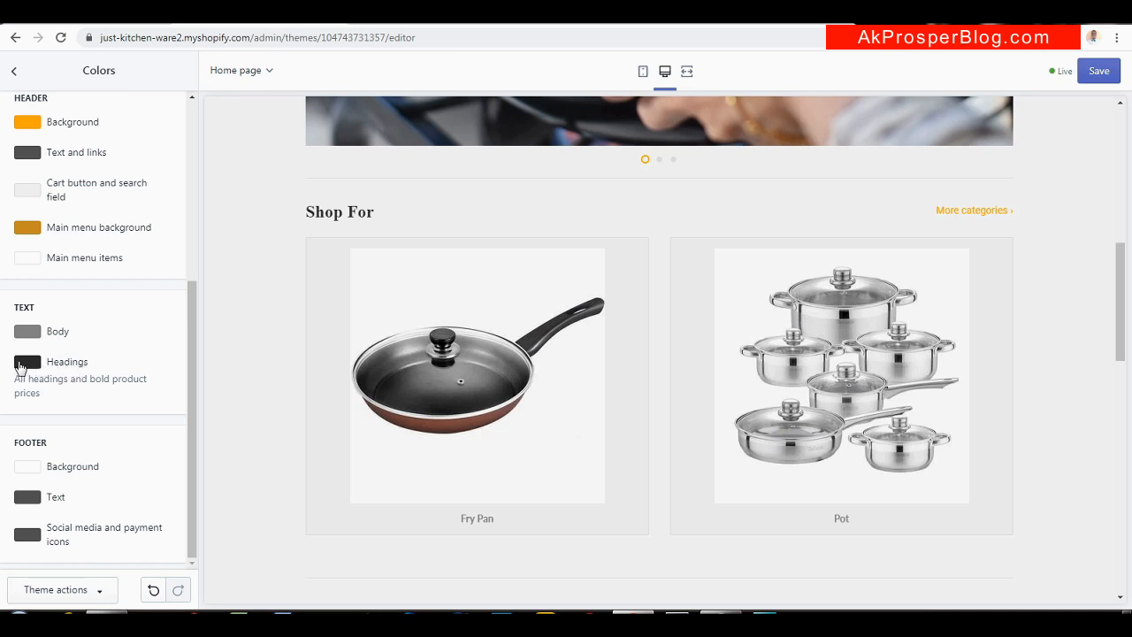
pyautogui.click(27, 363)
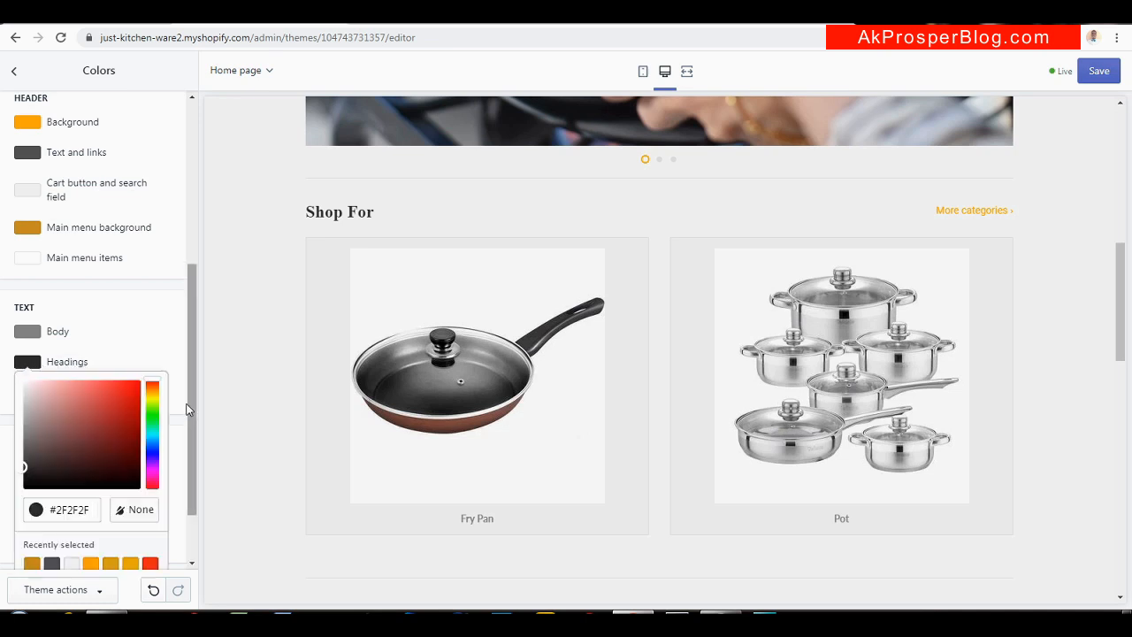
pyautogui.moveTo(191, 409); pyautogui.dragTo(189, 450)
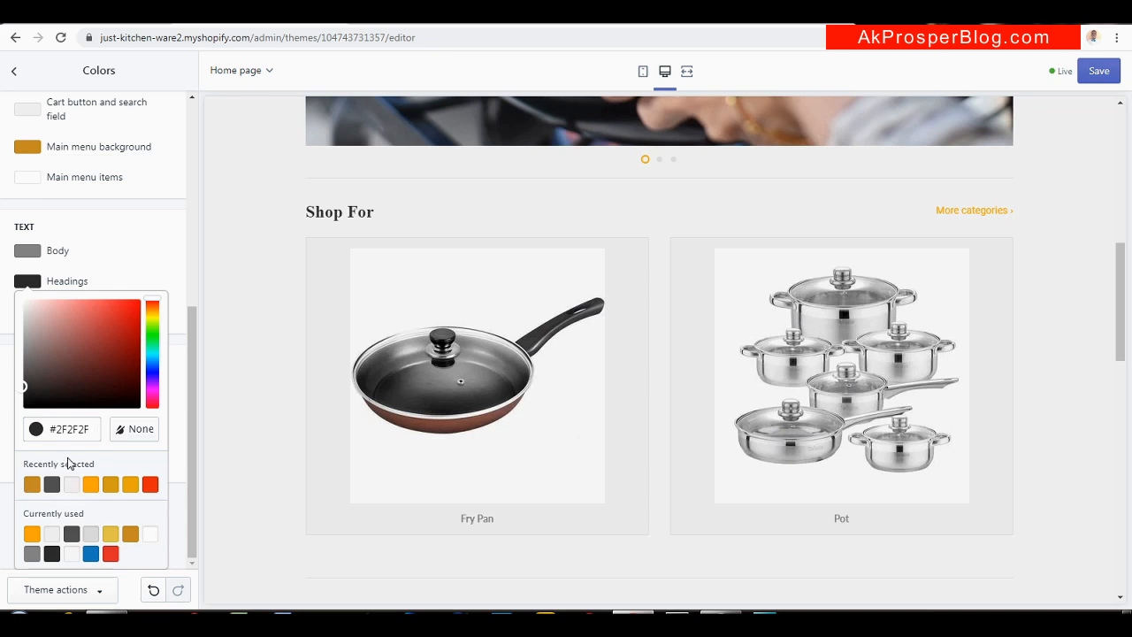
pyautogui.click(91, 484)
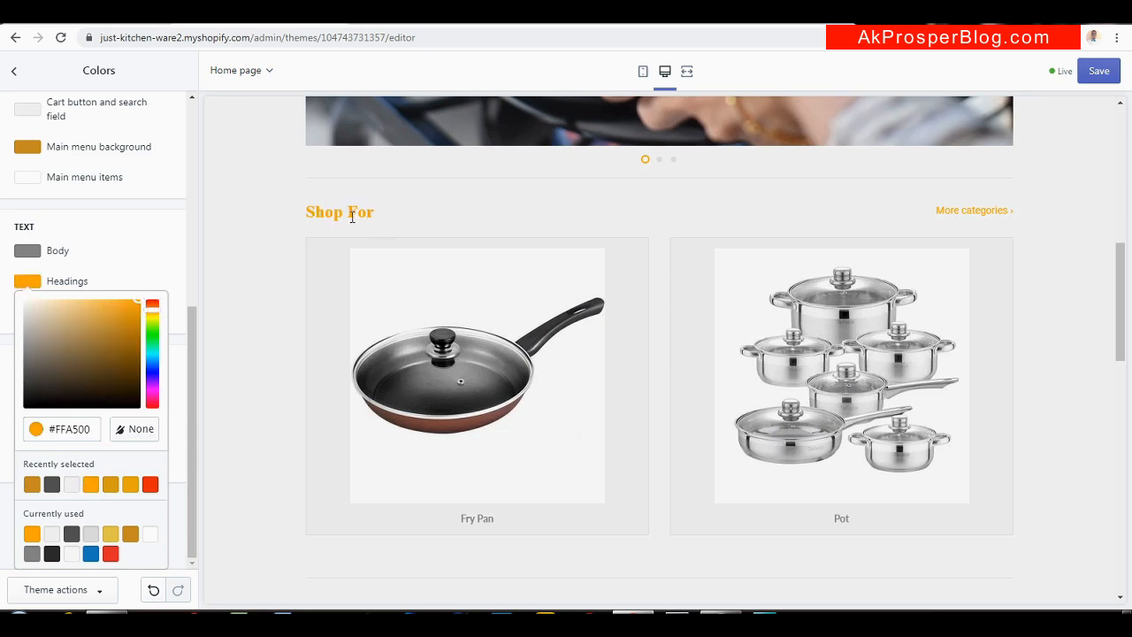
pyautogui.click(150, 486)
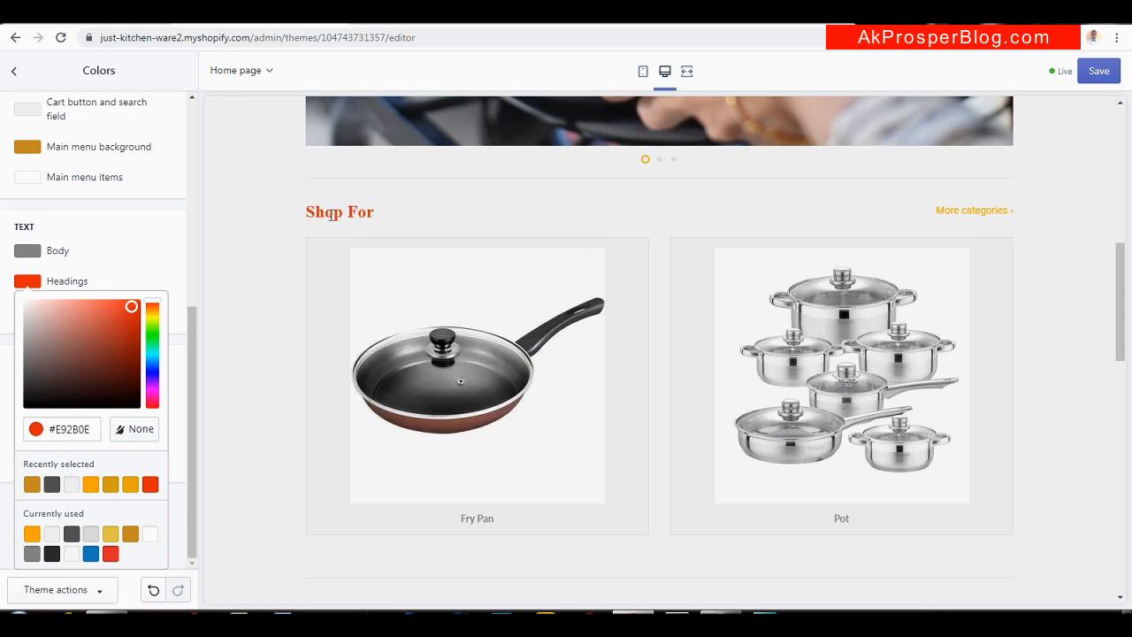
pyautogui.click(89, 486)
pyautogui.click(26, 279)
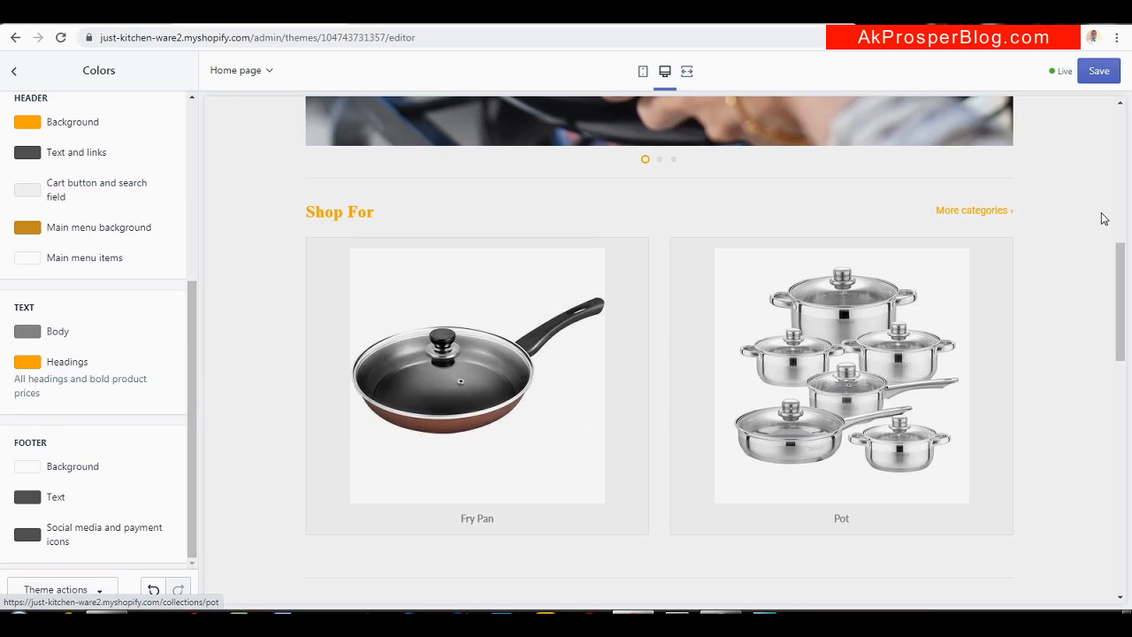
pyautogui.moveTo(1118, 262); pyautogui.dragTo(1096, 539)
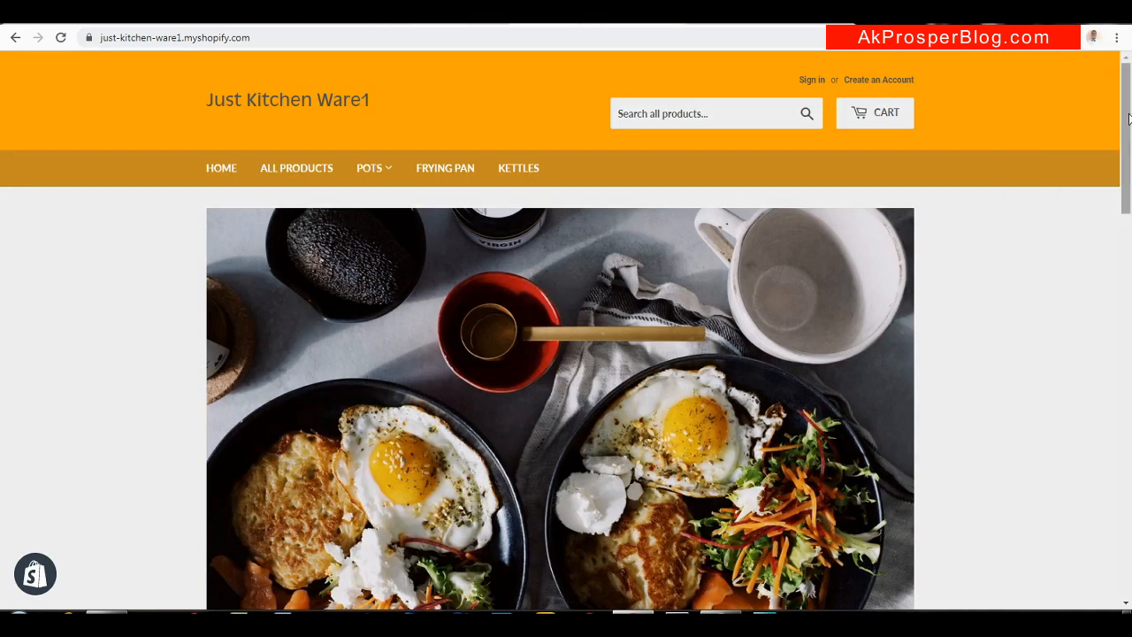
pyautogui.moveTo(1128, 119); pyautogui.dragTo(1101, 568)
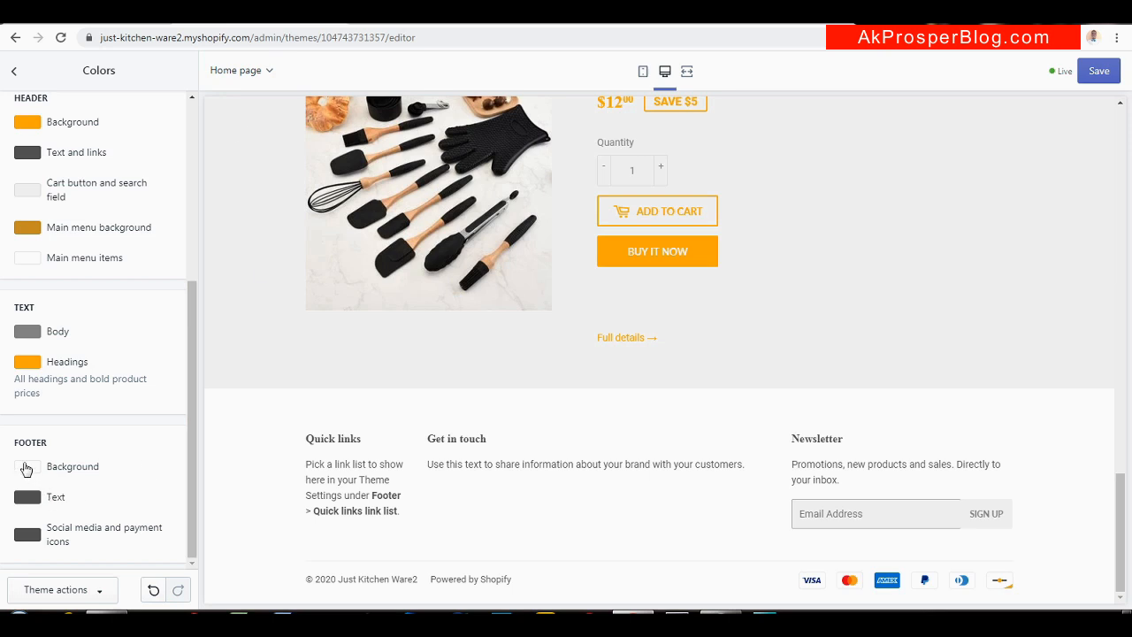
# Set the footer background colour to orange #FFA500
pyautogui.click(26, 467)
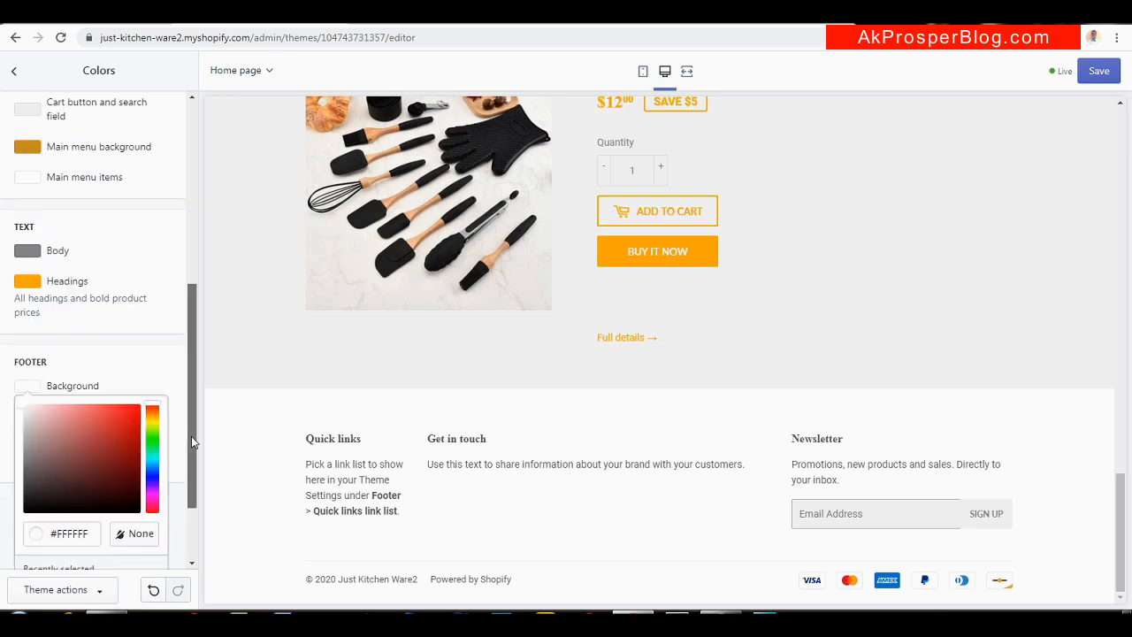
pyautogui.scroll(-2, 191, 436)
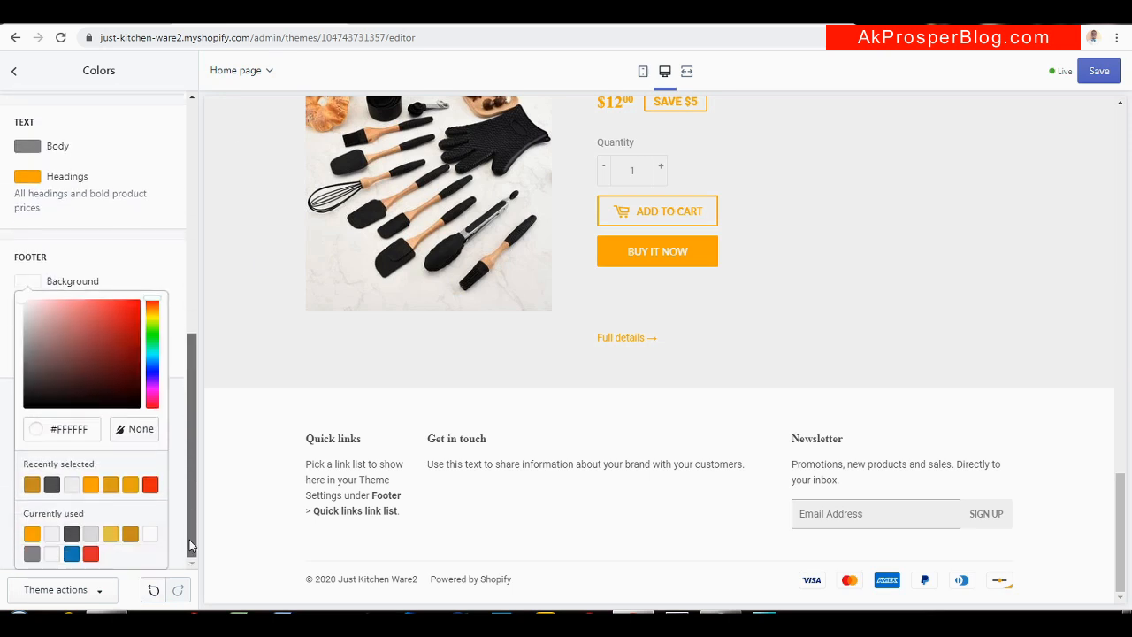
pyautogui.click(130, 485)
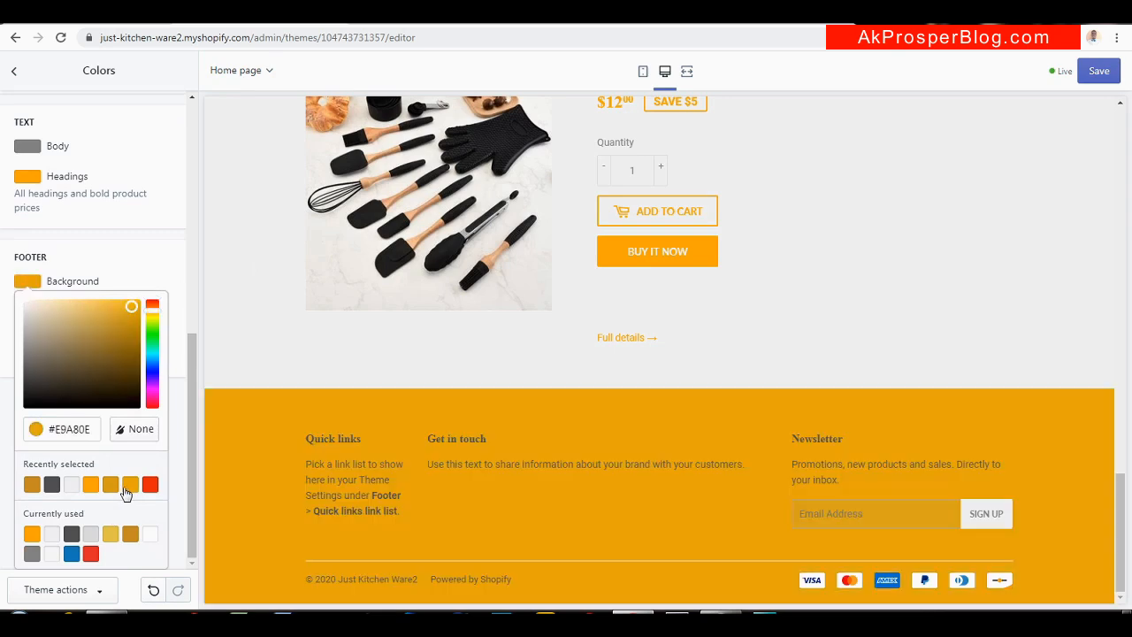
pyautogui.click(92, 486)
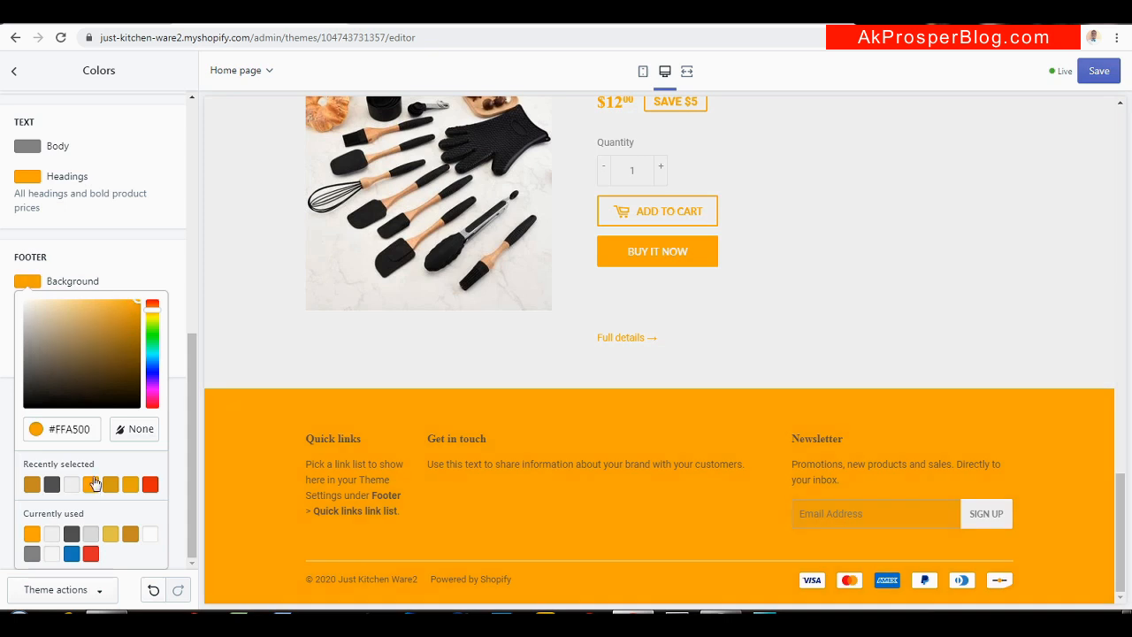
pyautogui.click(19, 282)
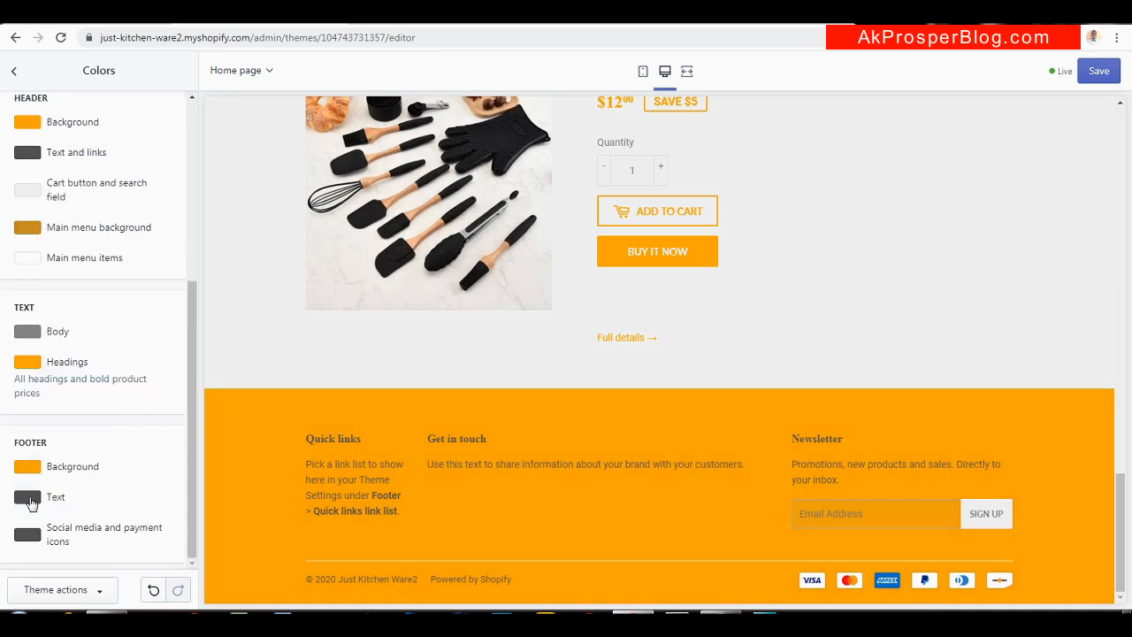
# Make the footer text light grey #F3F3F3 and save the theme
pyautogui.click(27, 497)
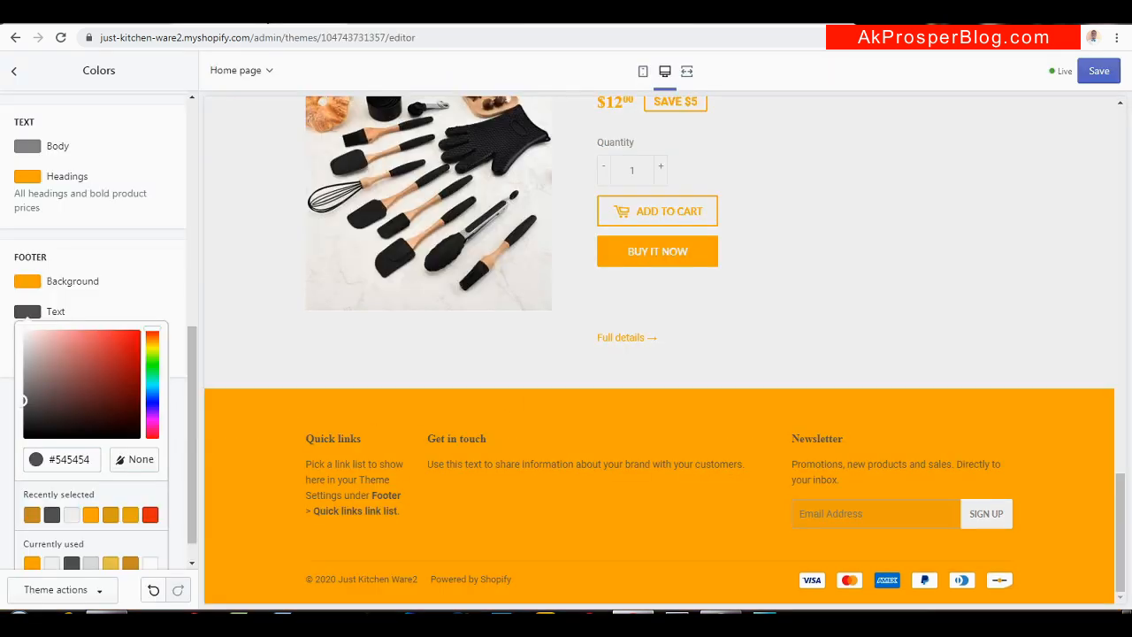
pyautogui.click(65, 475)
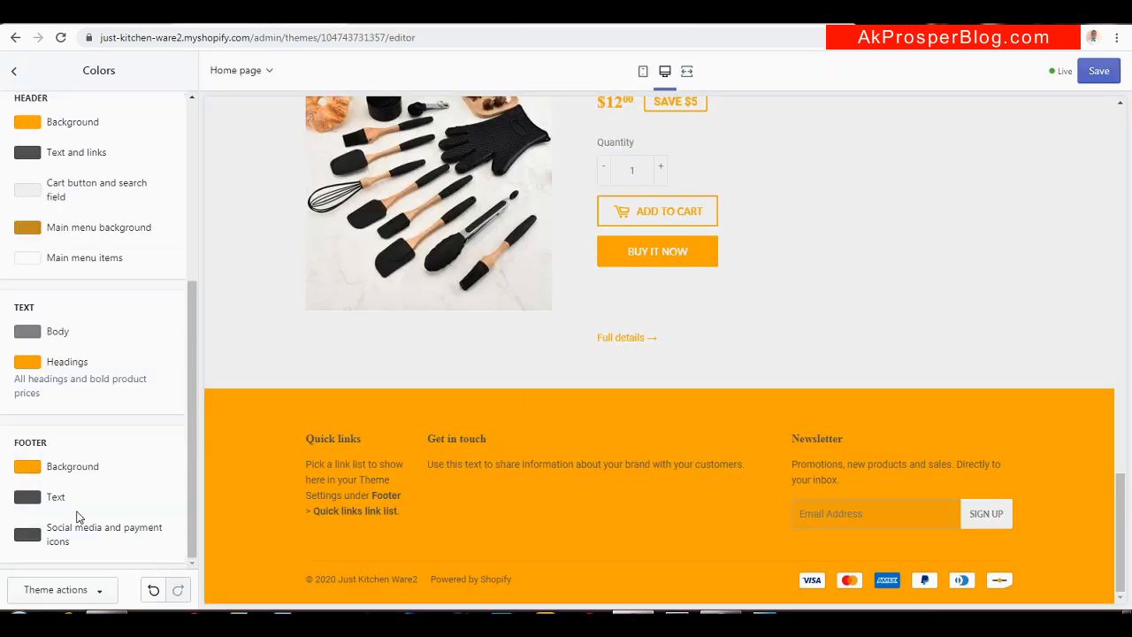
pyautogui.click(26, 498)
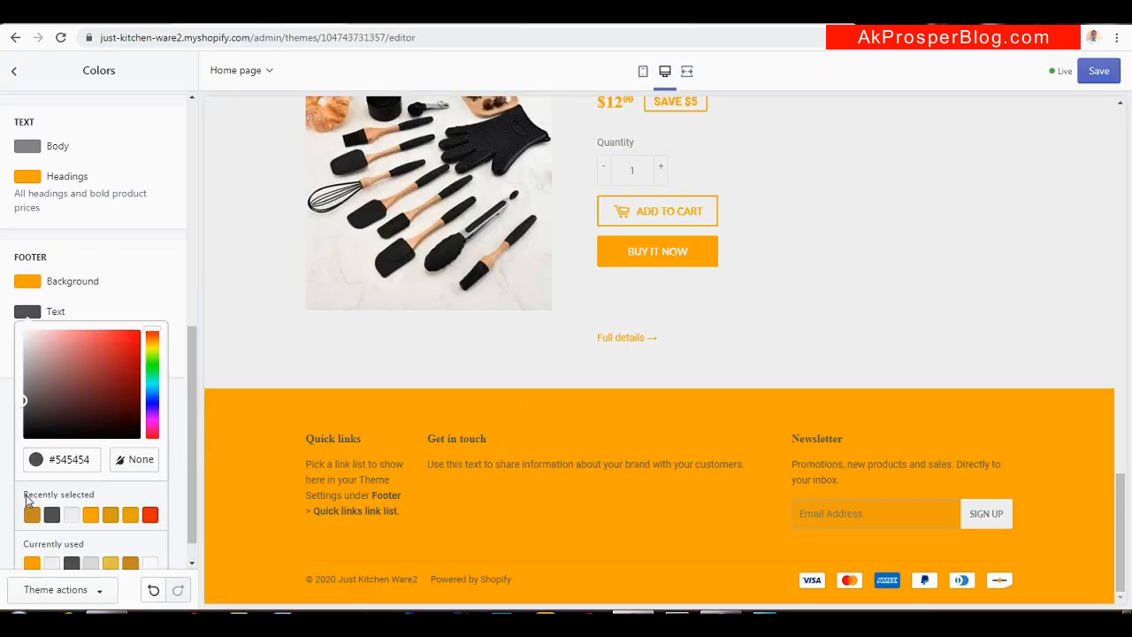
pyautogui.click(71, 514)
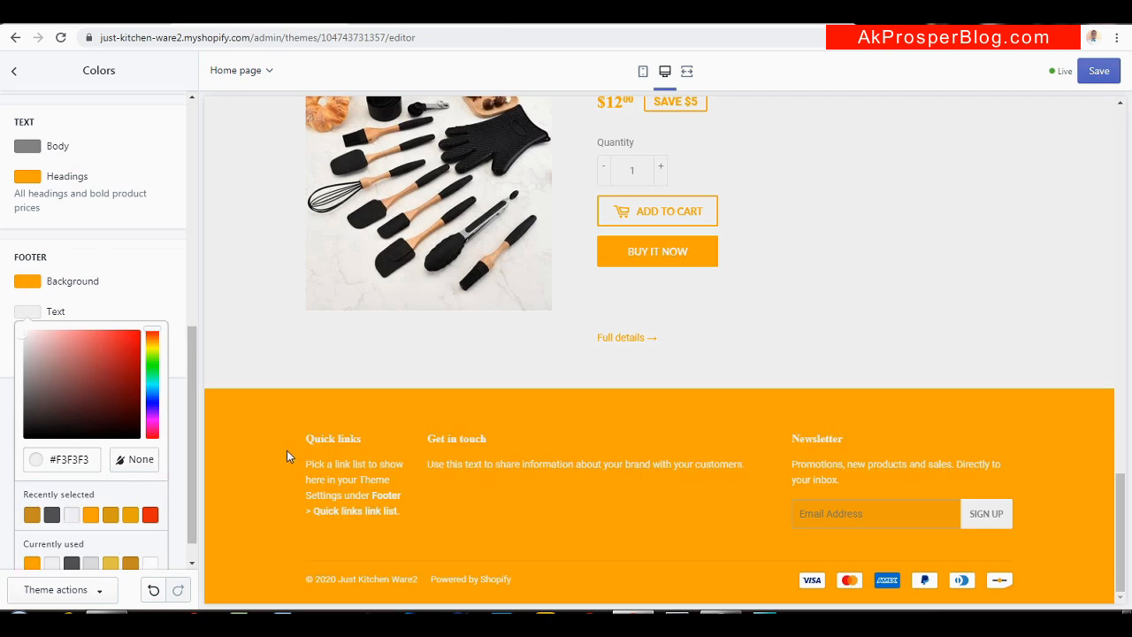
pyautogui.click(191, 388)
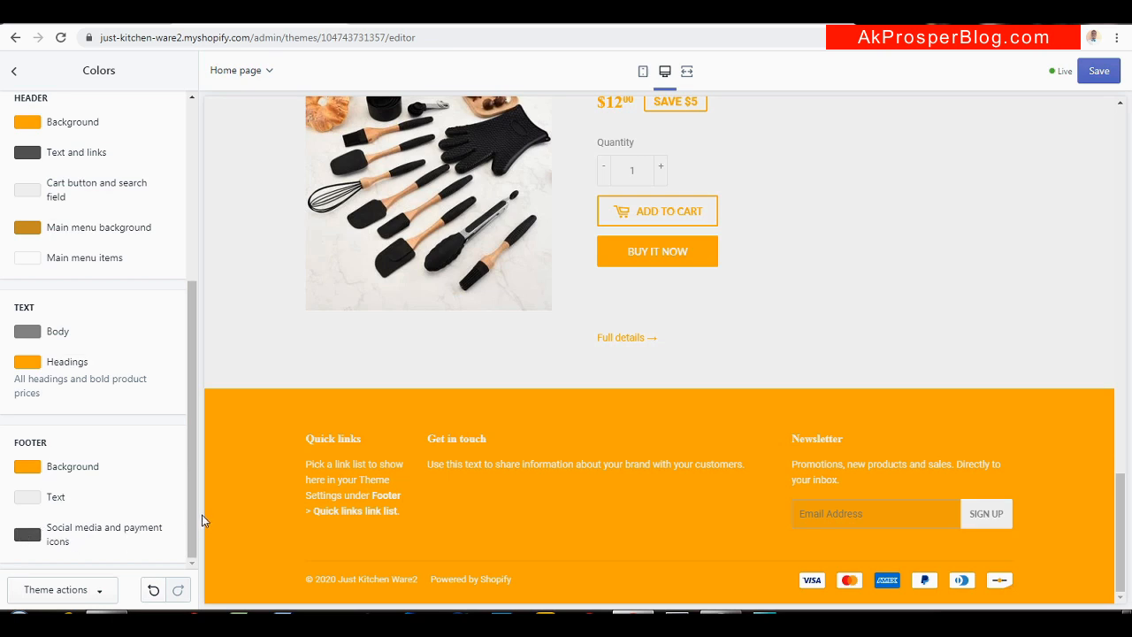
pyautogui.click(1100, 75)
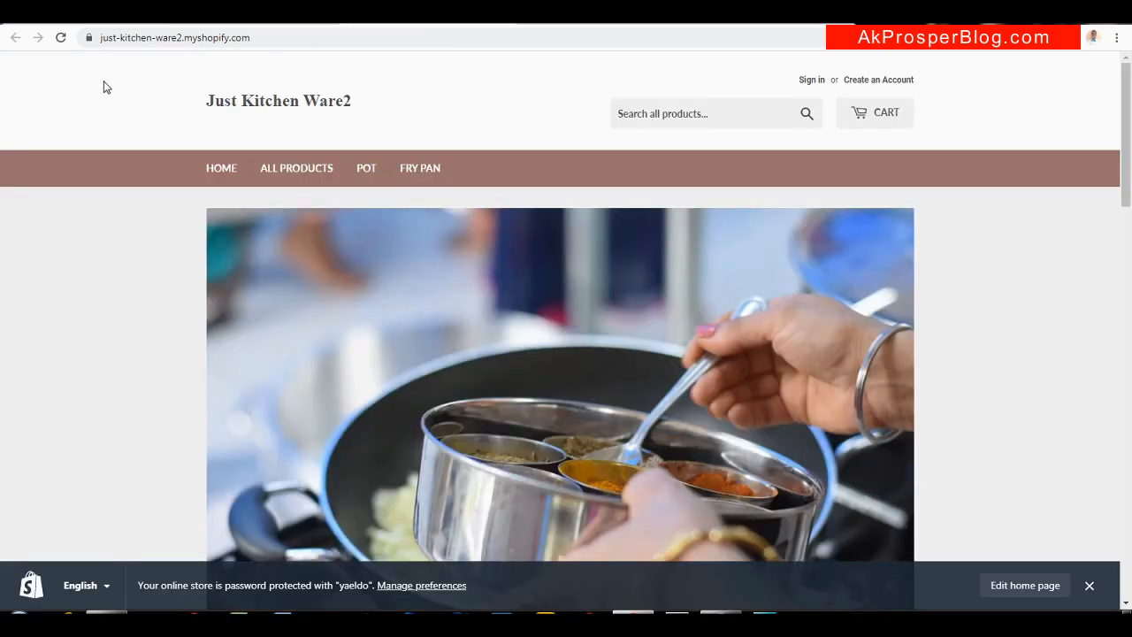
# Reload the live storefront to view the orange header, headings and footer, then return to theme settings
pyautogui.click(61, 39)
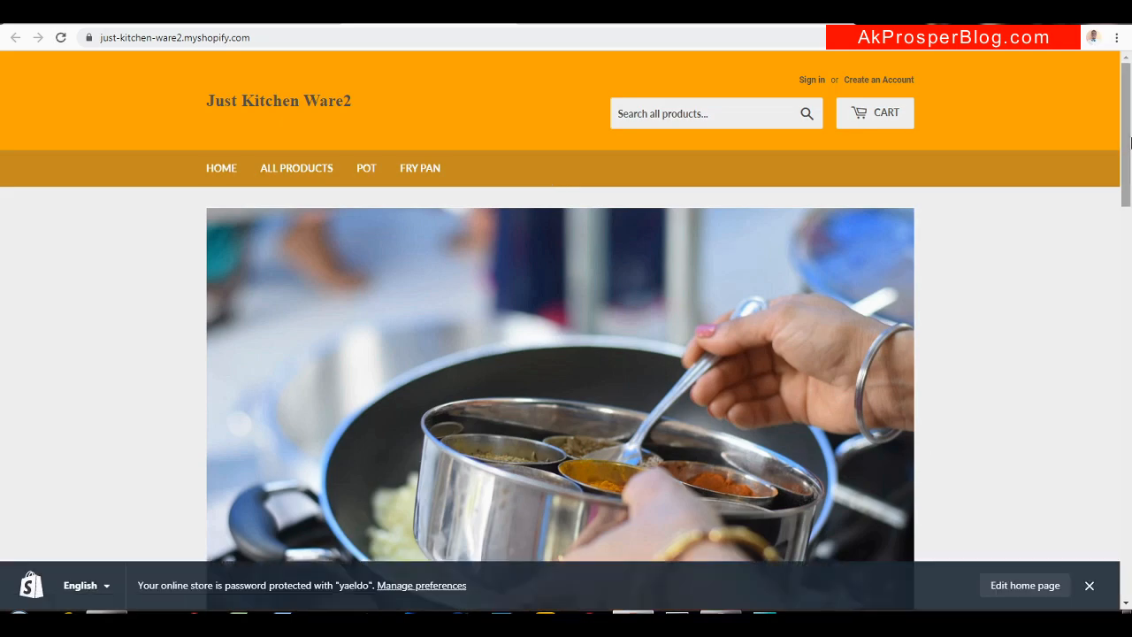
pyautogui.moveTo(1130, 141)
pyautogui.mouseDown()
pyautogui.moveTo(1074, 591)
pyautogui.moveTo(1072, 470)
pyautogui.moveTo(1128, 133)
pyautogui.mouseUp()
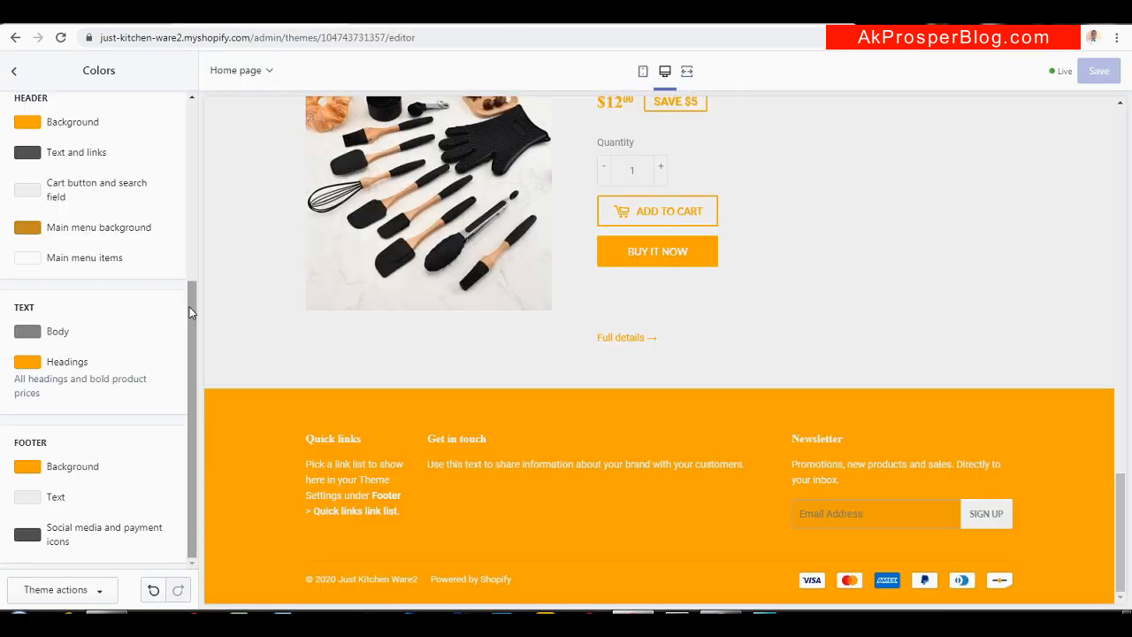
pyautogui.moveTo(189, 307); pyautogui.dragTo(191, 103)
pyautogui.click(15, 74)
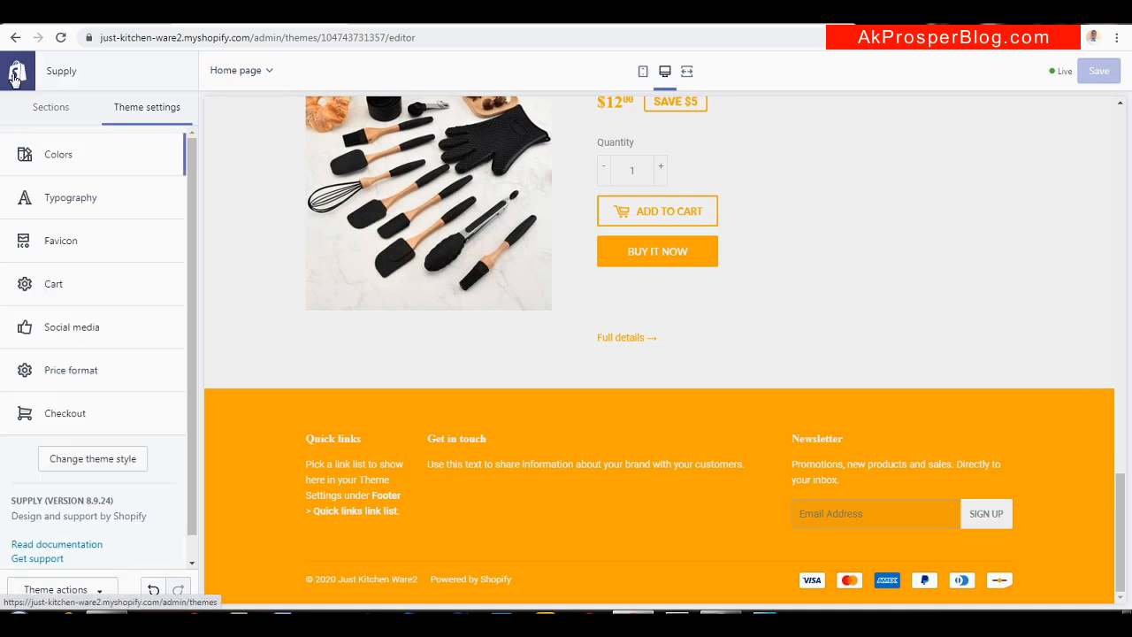
# Look through the Typography font settings, then go back and open the Favicon settings
pyautogui.click(74, 211)
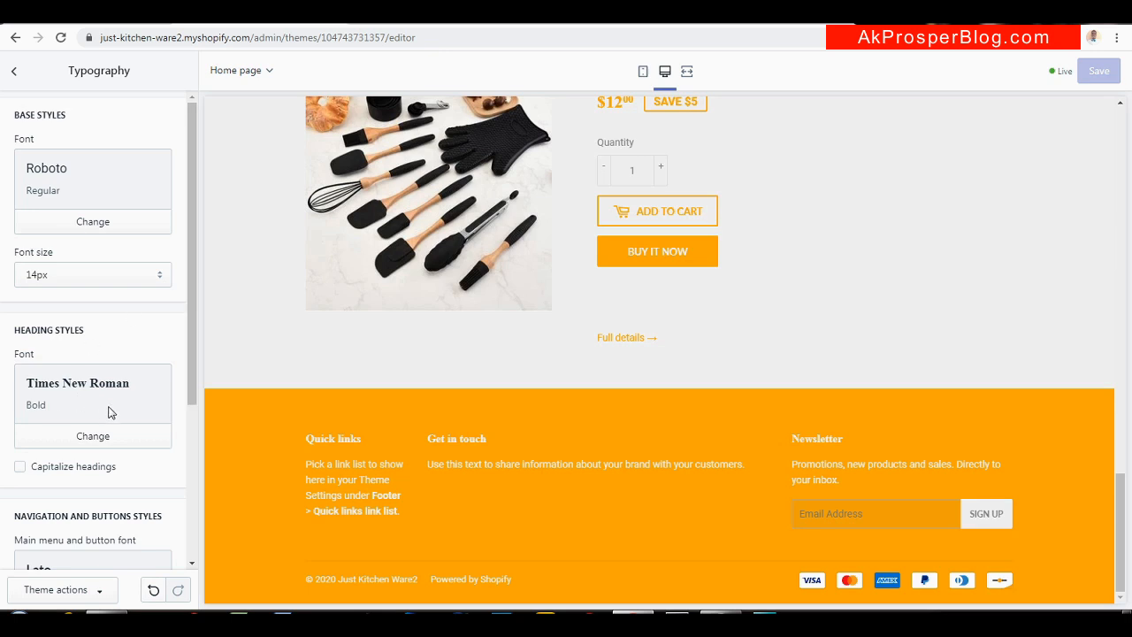
pyautogui.moveTo(190, 335); pyautogui.dragTo(185, 506)
pyautogui.moveTo(1121, 527); pyautogui.dragTo(1120, 159)
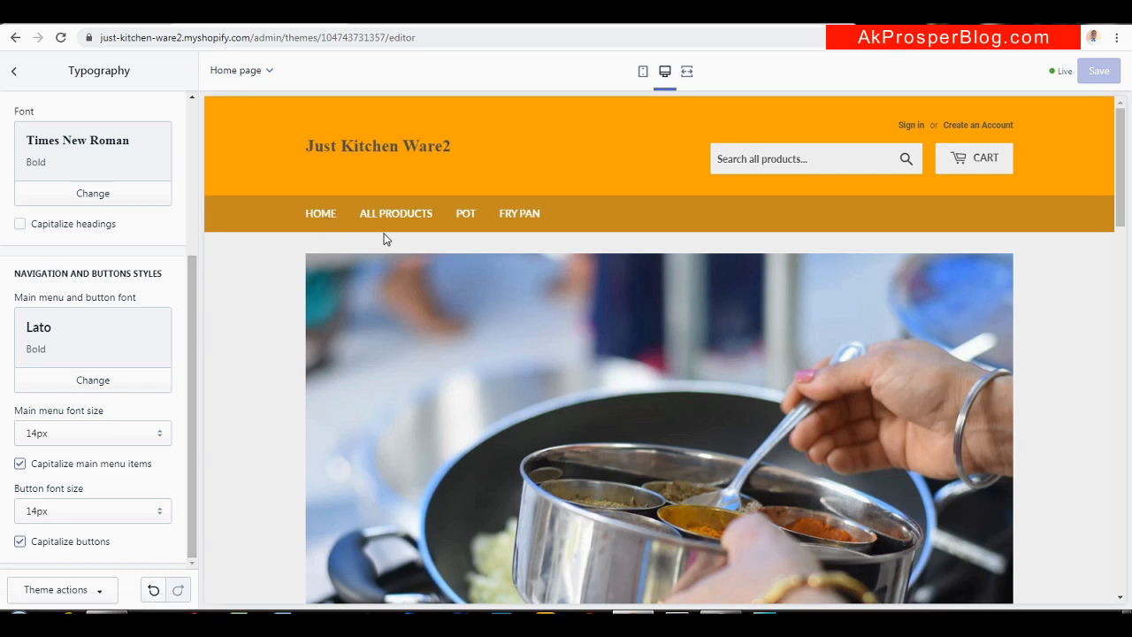
pyautogui.moveTo(191, 334); pyautogui.dragTo(205, 118)
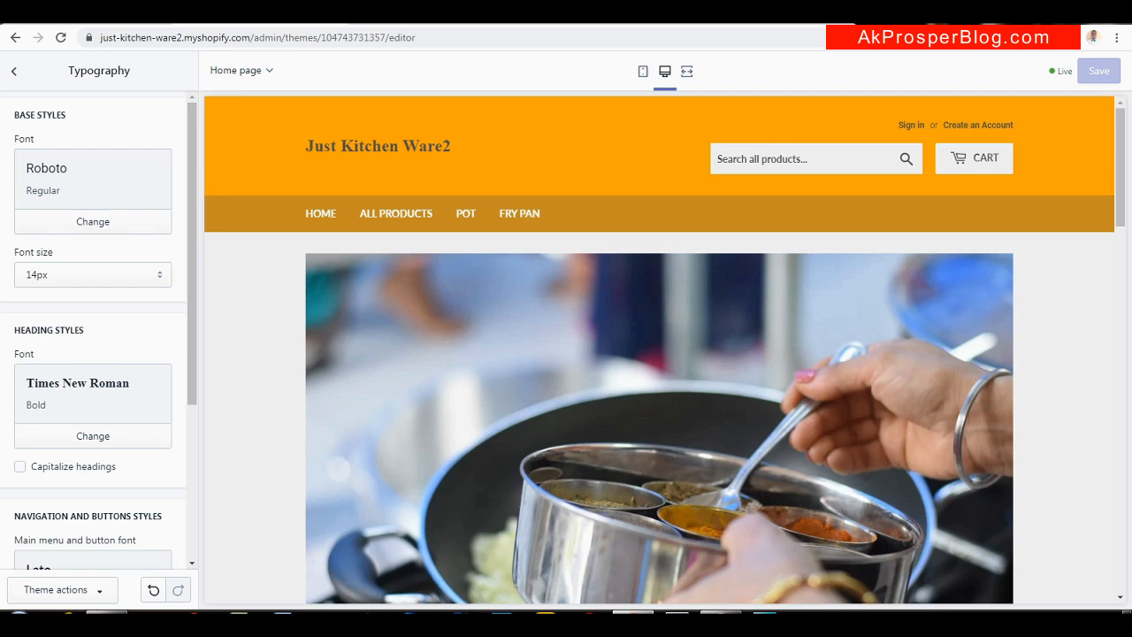
pyautogui.click(14, 71)
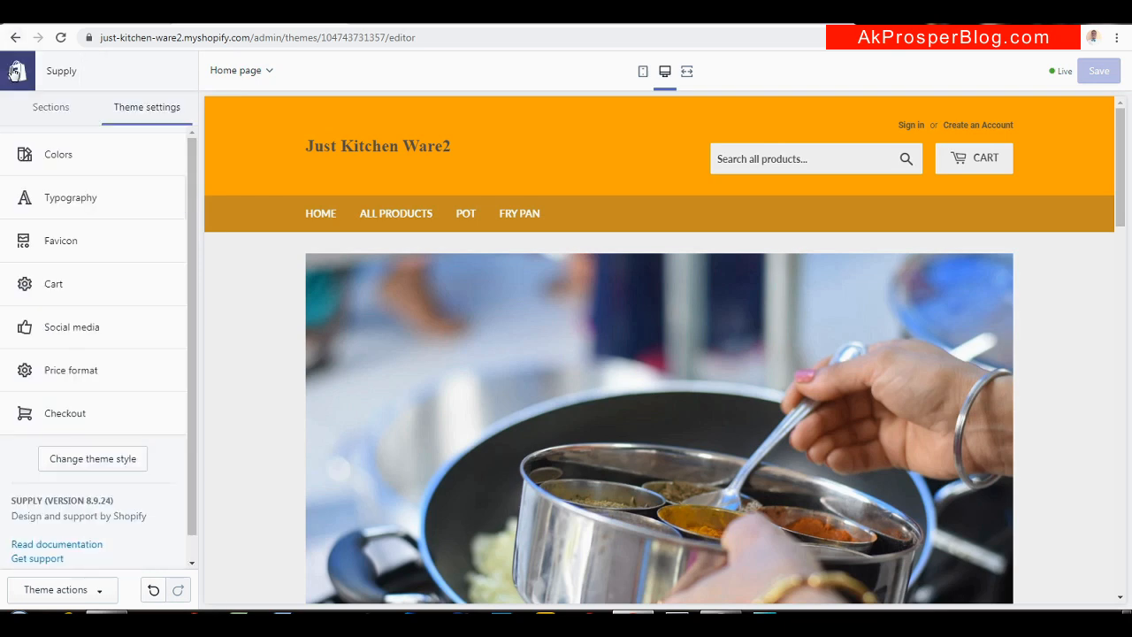
pyautogui.click(56, 239)
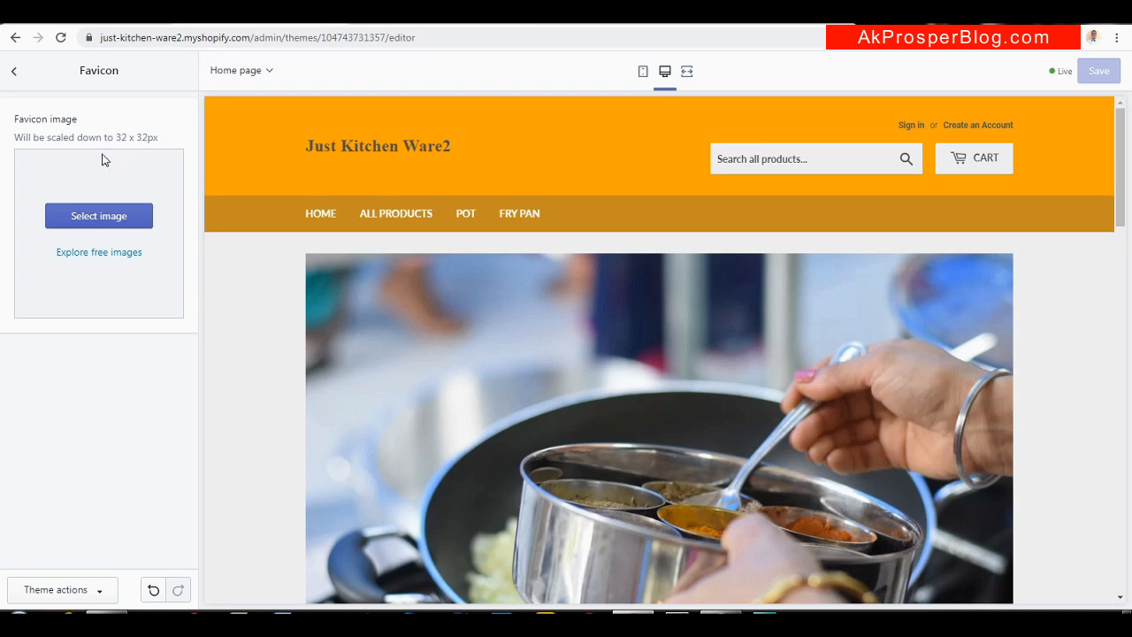
# Open the favicon image library and close it without choosing an image
pyautogui.click(92, 218)
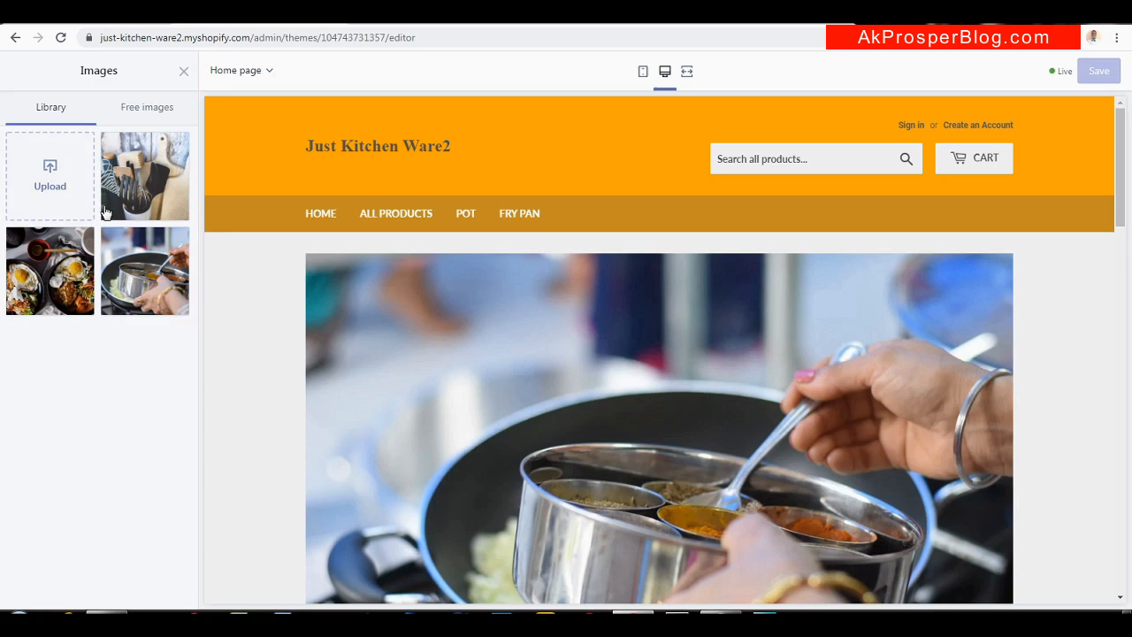
pyautogui.click(184, 72)
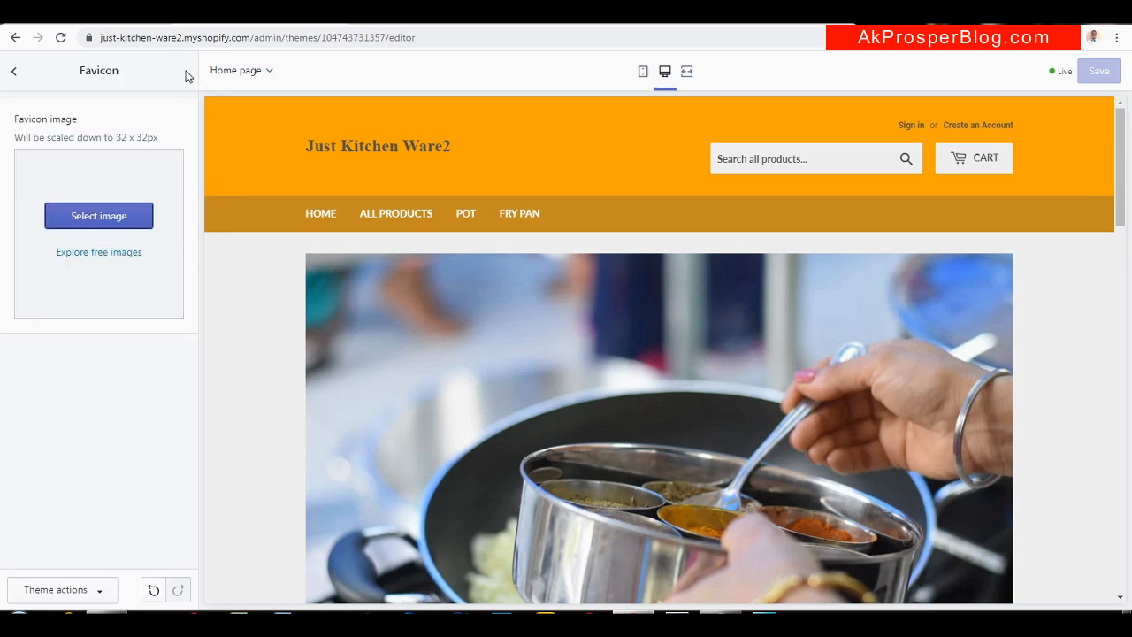
pyautogui.click(18, 74)
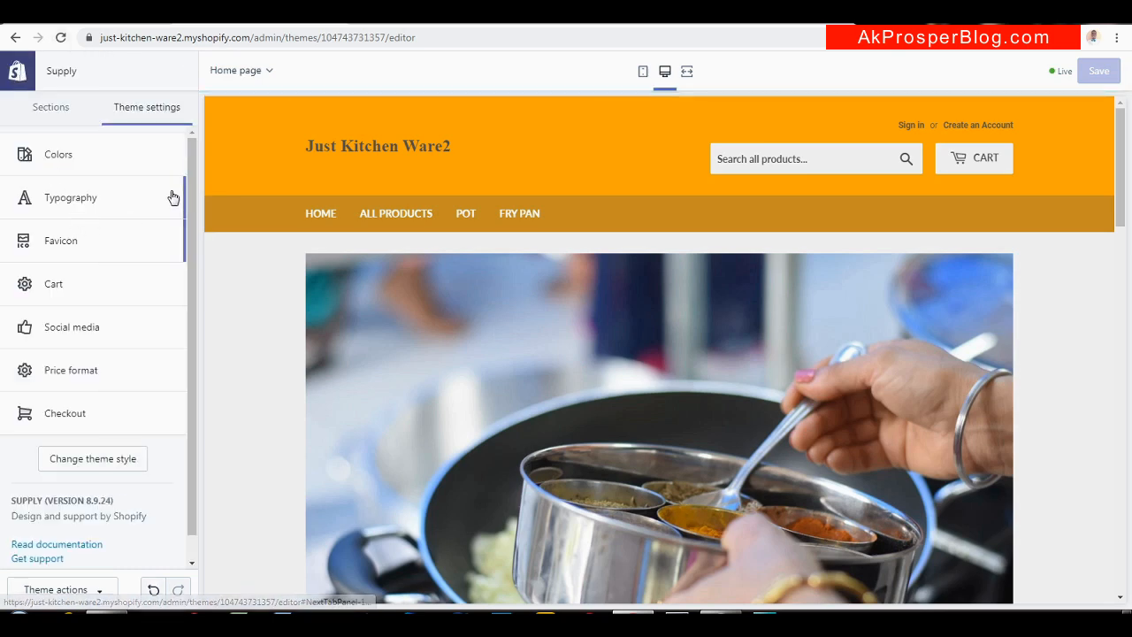
# Check the cart type options, leaving it at Modal, then open Social media settings
pyautogui.click(103, 282)
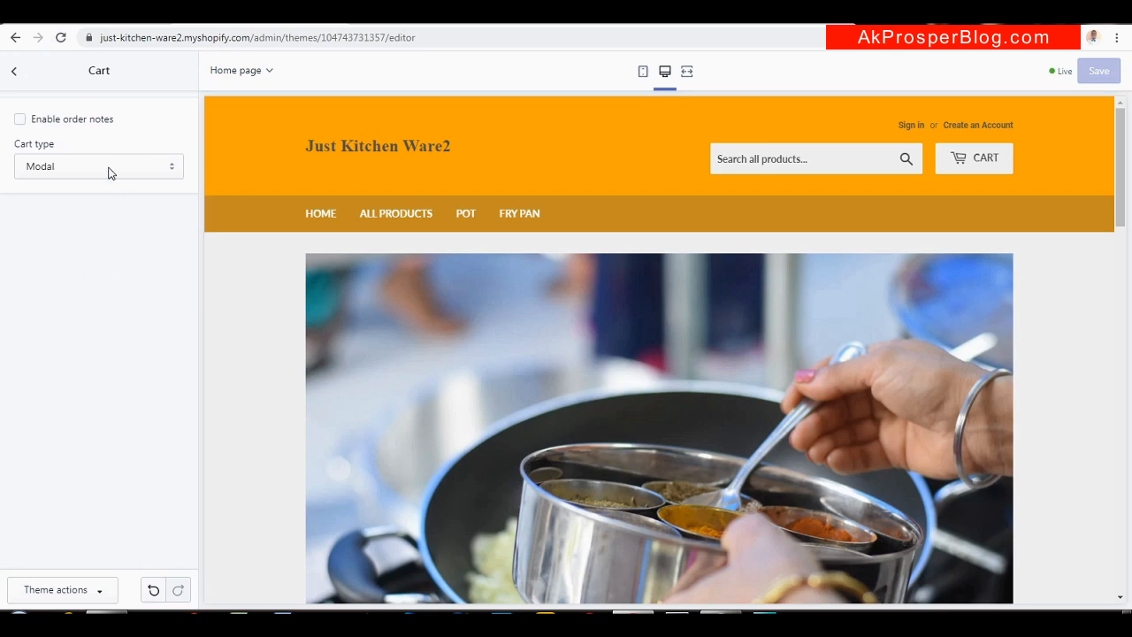
pyautogui.click(157, 166)
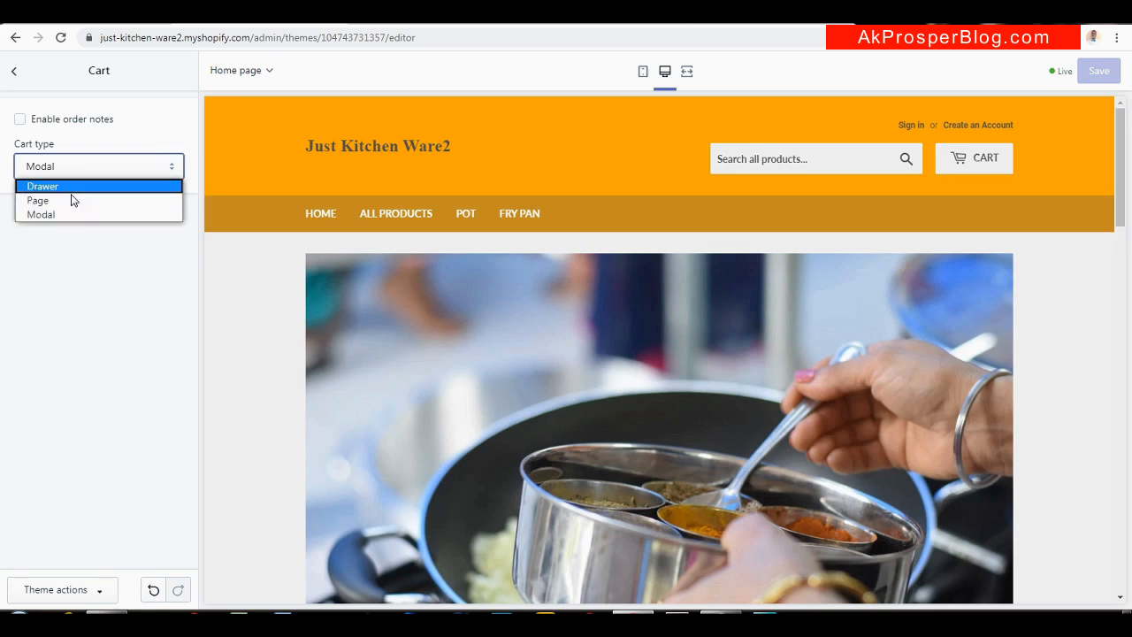
pyautogui.click(15, 73)
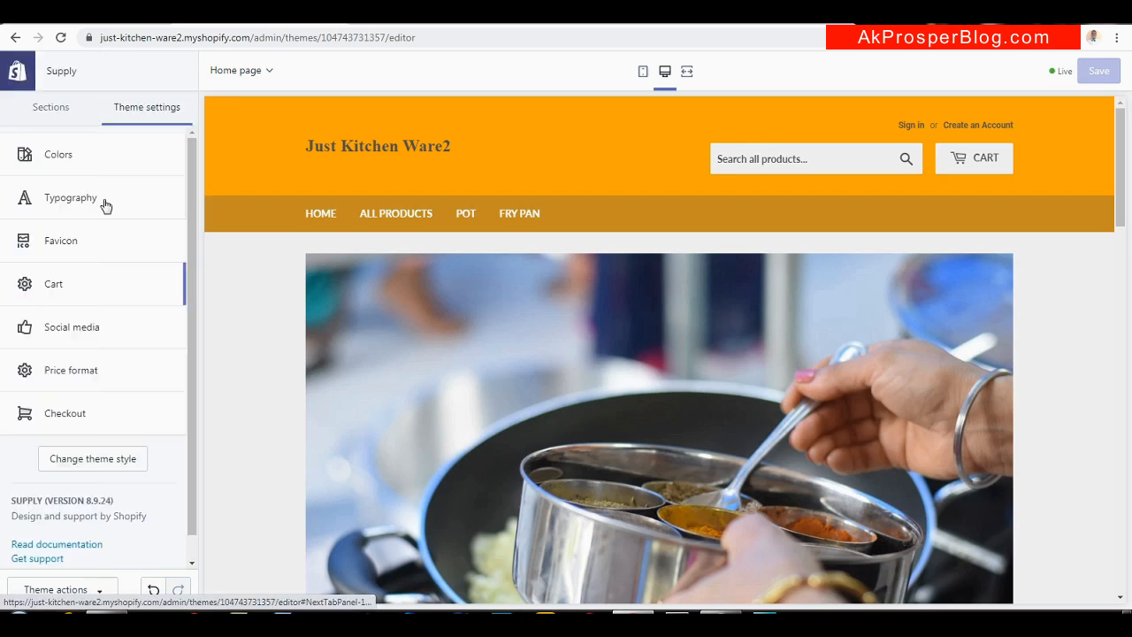
pyautogui.click(124, 327)
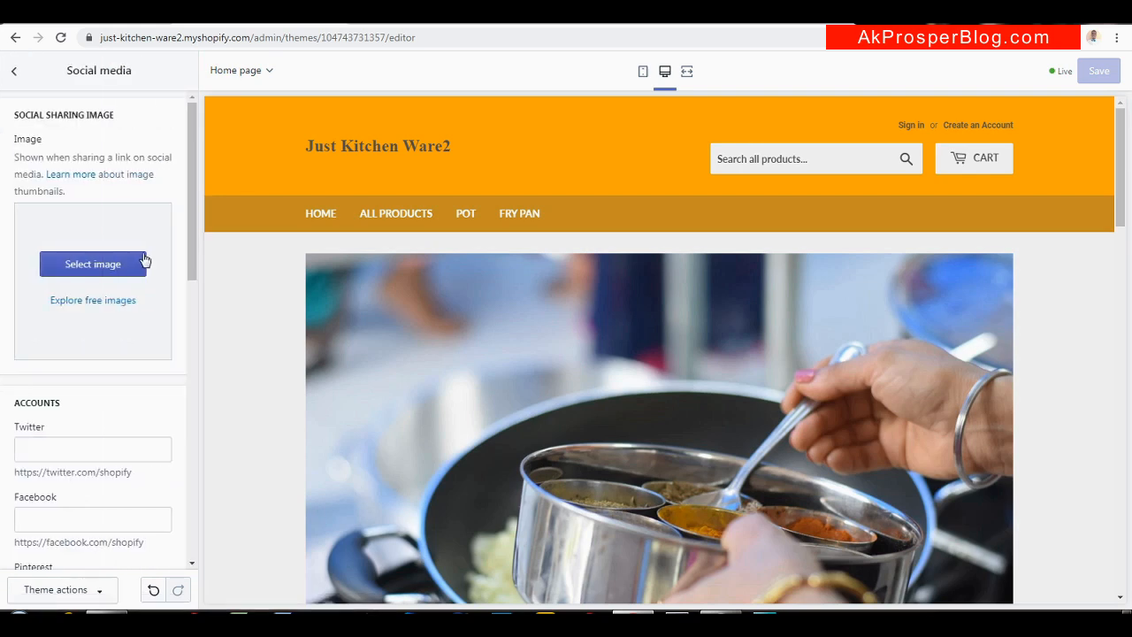
pyautogui.moveTo(190, 212); pyautogui.dragTo(188, 303)
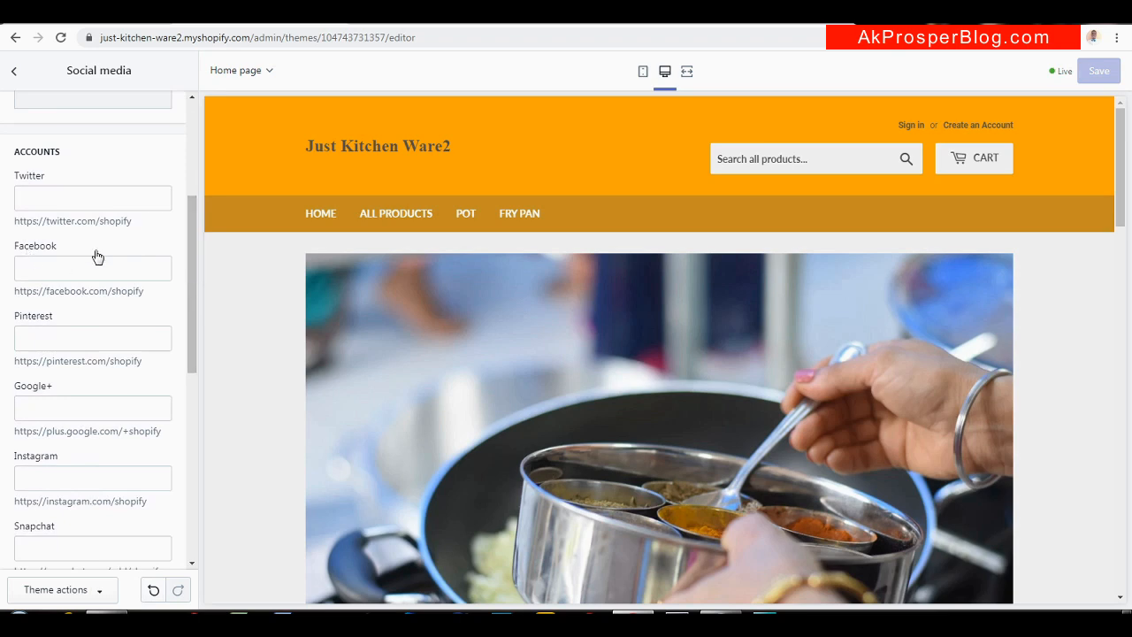
pyautogui.moveTo(146, 291); pyautogui.dragTo(18, 290)
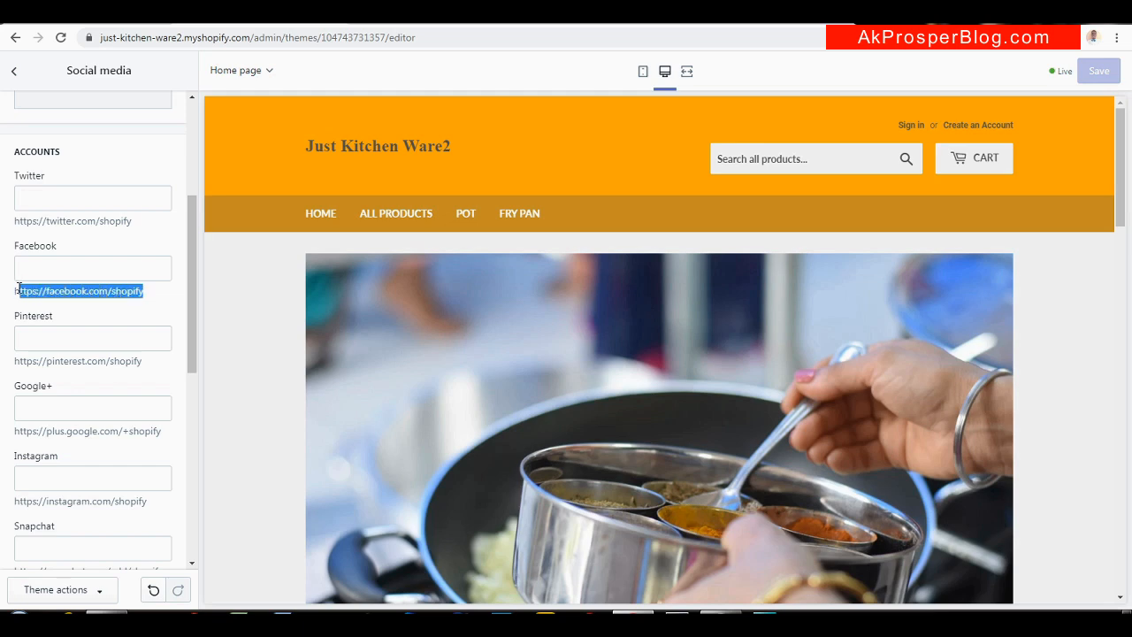
pyautogui.click(83, 268)
pyautogui.write('https://facebook.com/shopify')
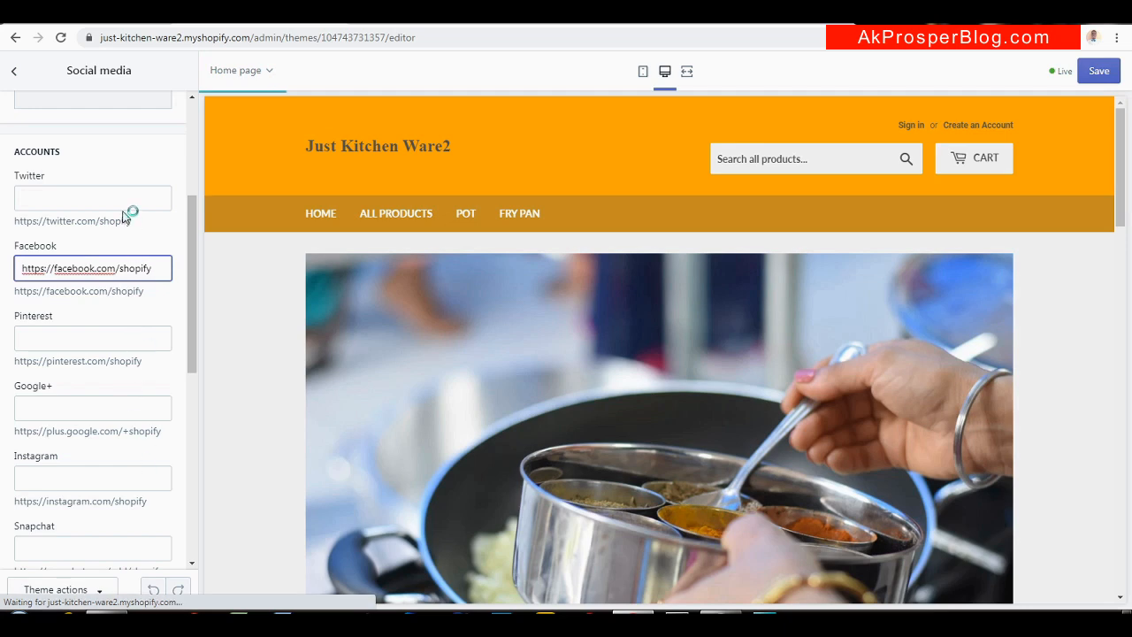
pyautogui.moveTo(132, 220); pyautogui.dragTo(14, 214)
pyautogui.hotkey('ctrl', 'c')
pyautogui.click(66, 202)
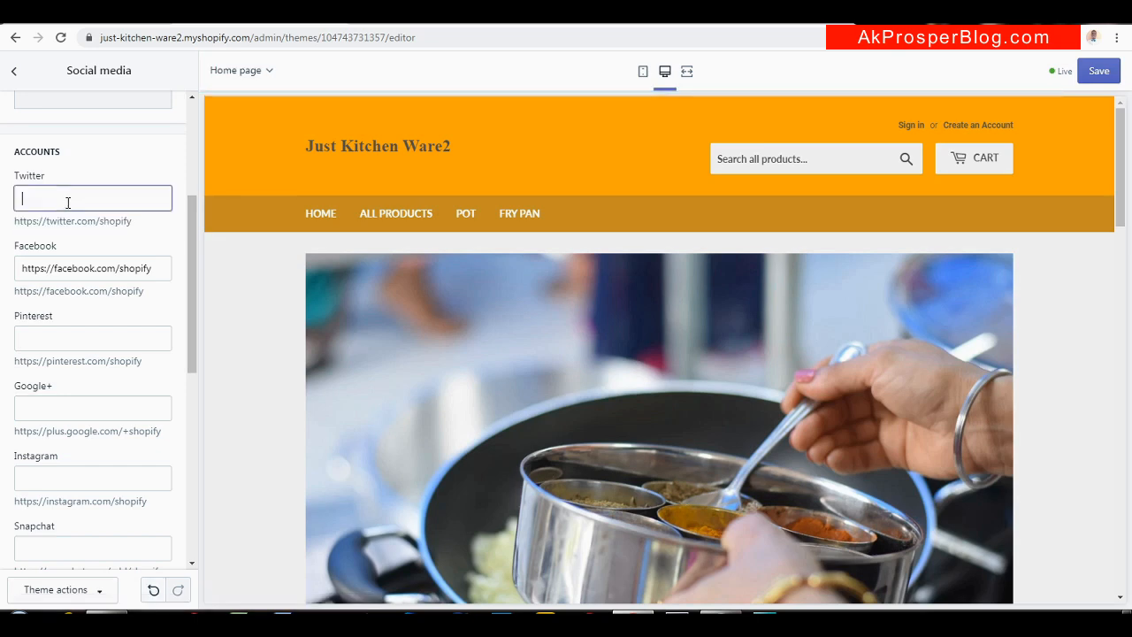
pyautogui.hotkey('ctrl', 'v')
# Save the social links and leave the sharing button style at Normal
pyautogui.moveTo(1118, 109); pyautogui.dragTo(1093, 502)
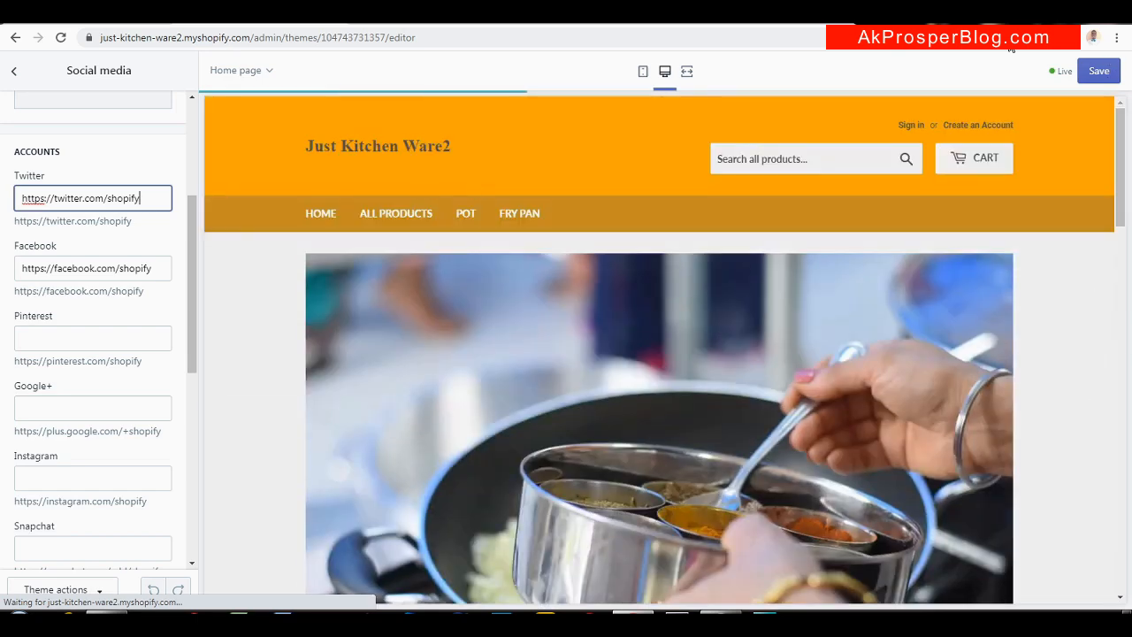
pyautogui.click(1099, 71)
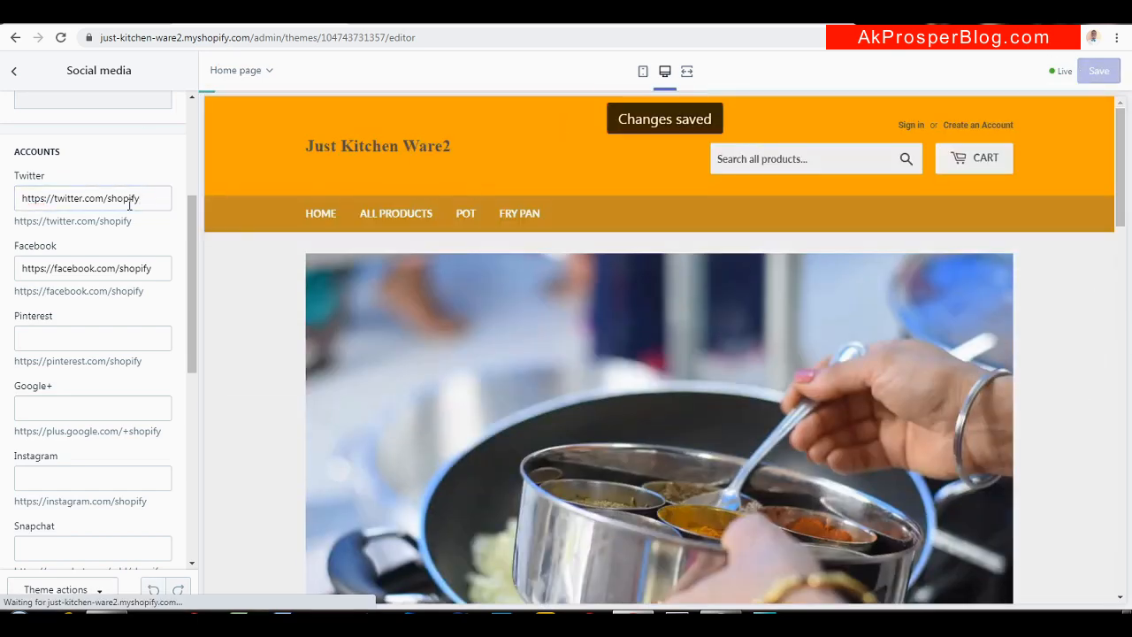
pyautogui.moveTo(192, 253); pyautogui.dragTo(189, 480)
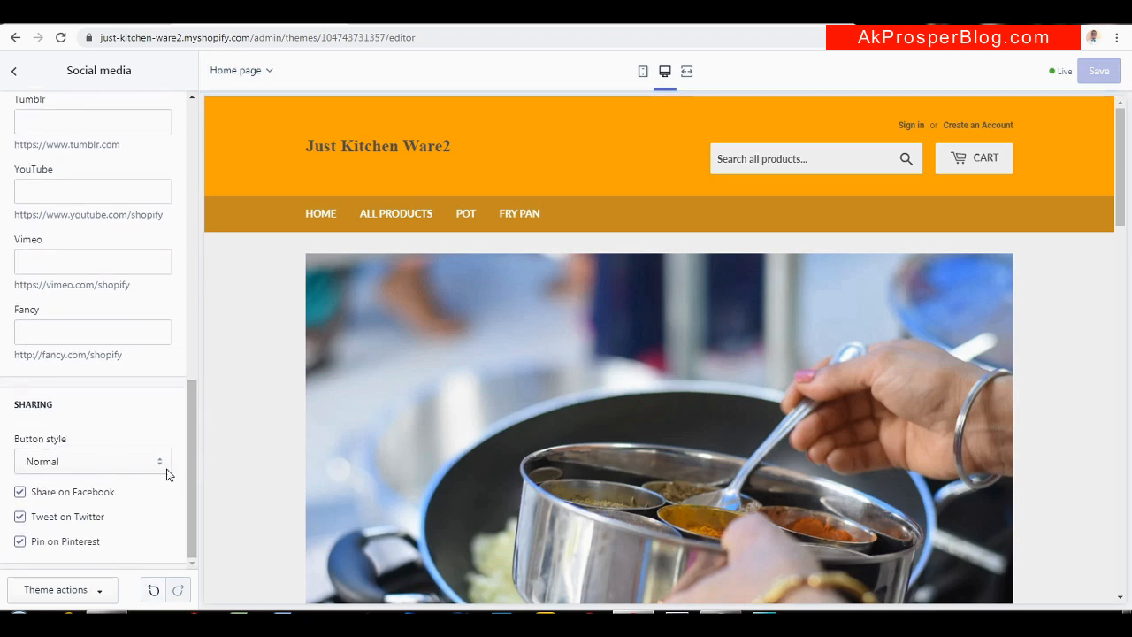
pyautogui.click(161, 461)
pyautogui.click(163, 462)
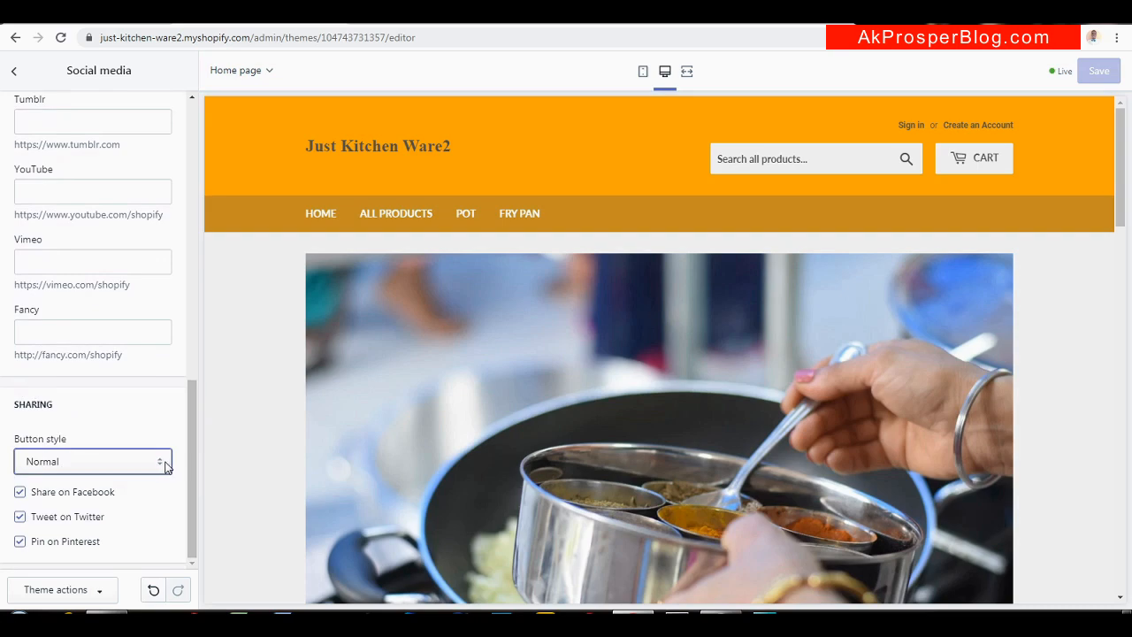
pyautogui.moveTo(189, 471); pyautogui.dragTo(196, 181)
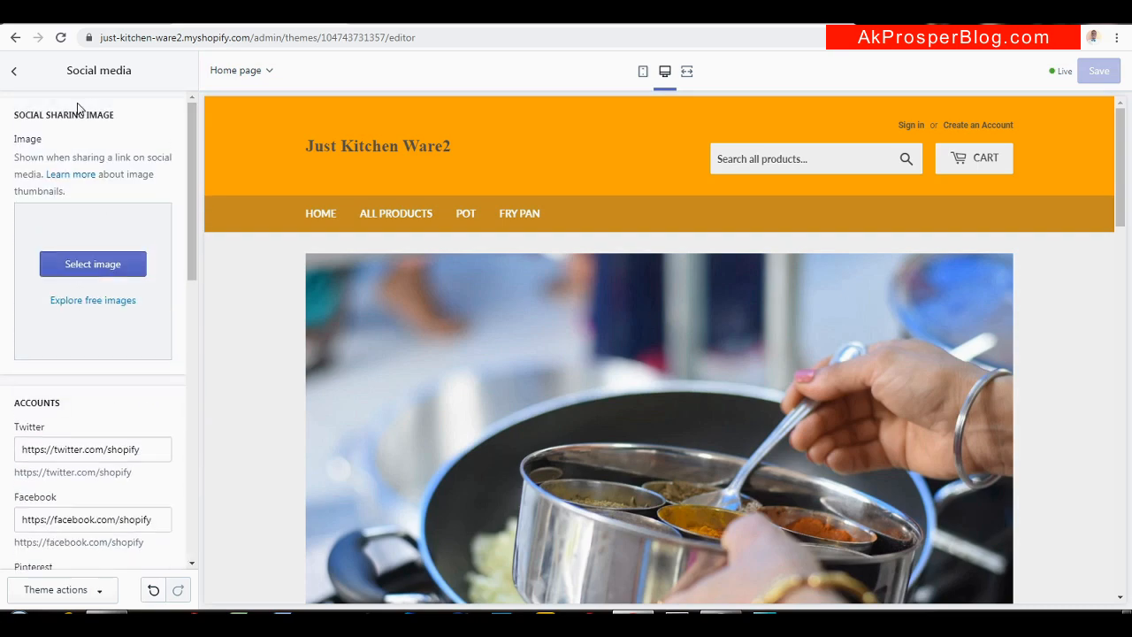
pyautogui.click(14, 74)
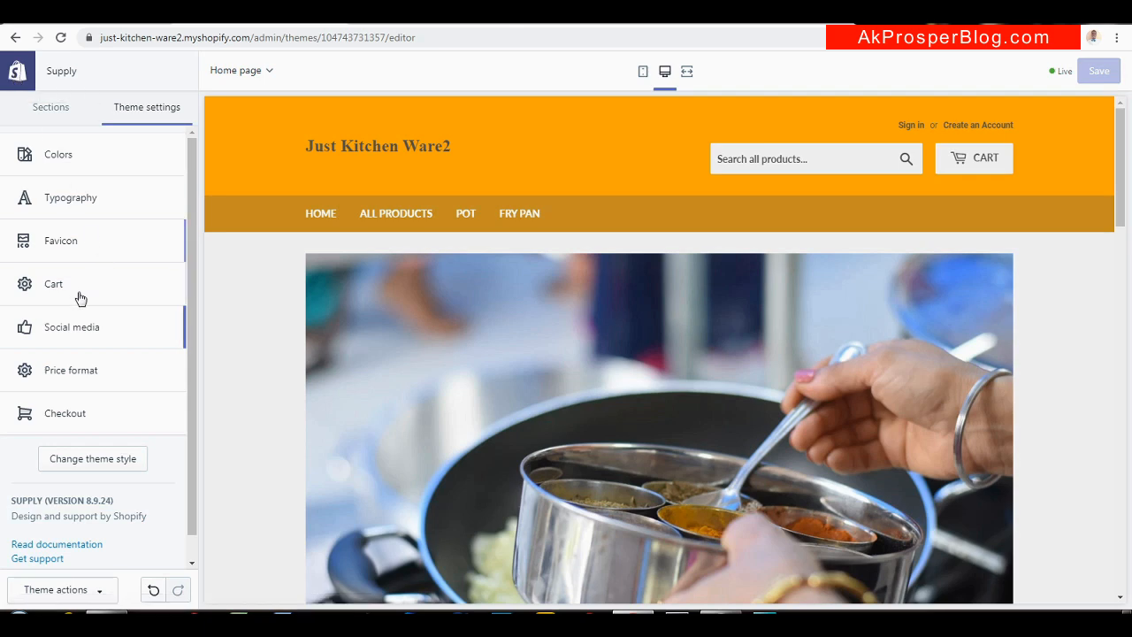
# Look over Price format and Checkout unchanged, then show the home page's Sections list
pyautogui.click(87, 378)
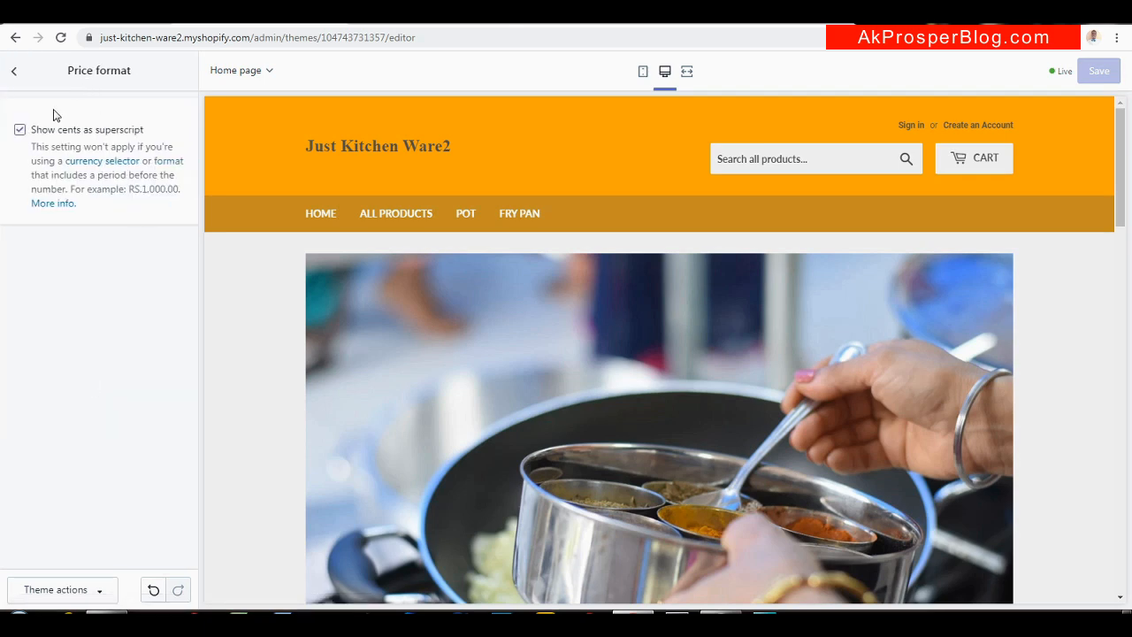
pyautogui.click(16, 74)
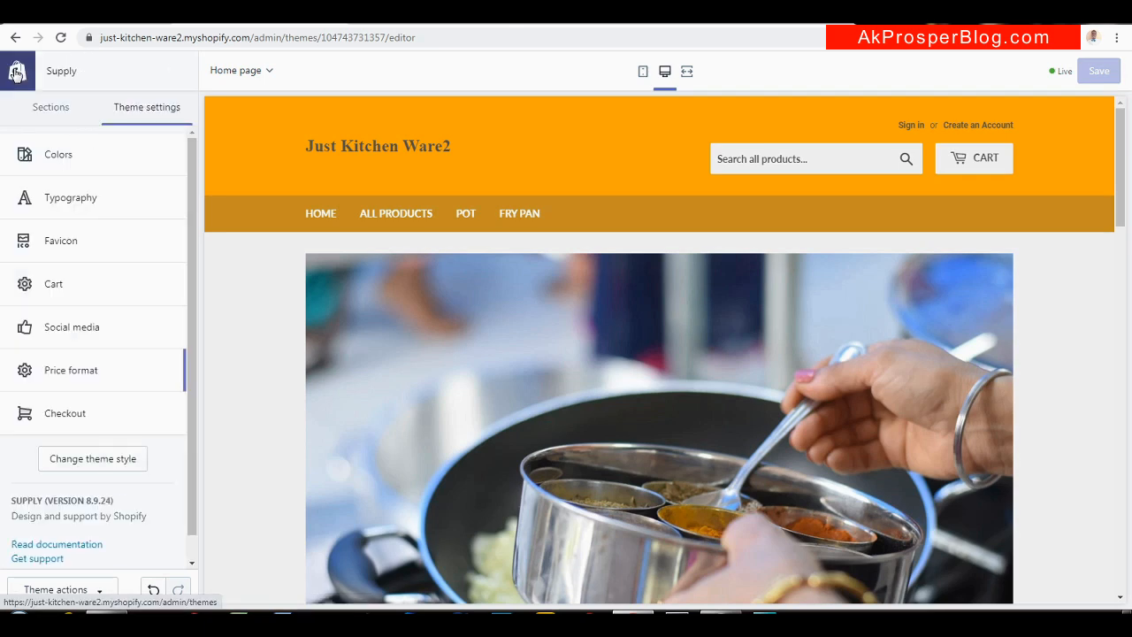
pyautogui.click(125, 404)
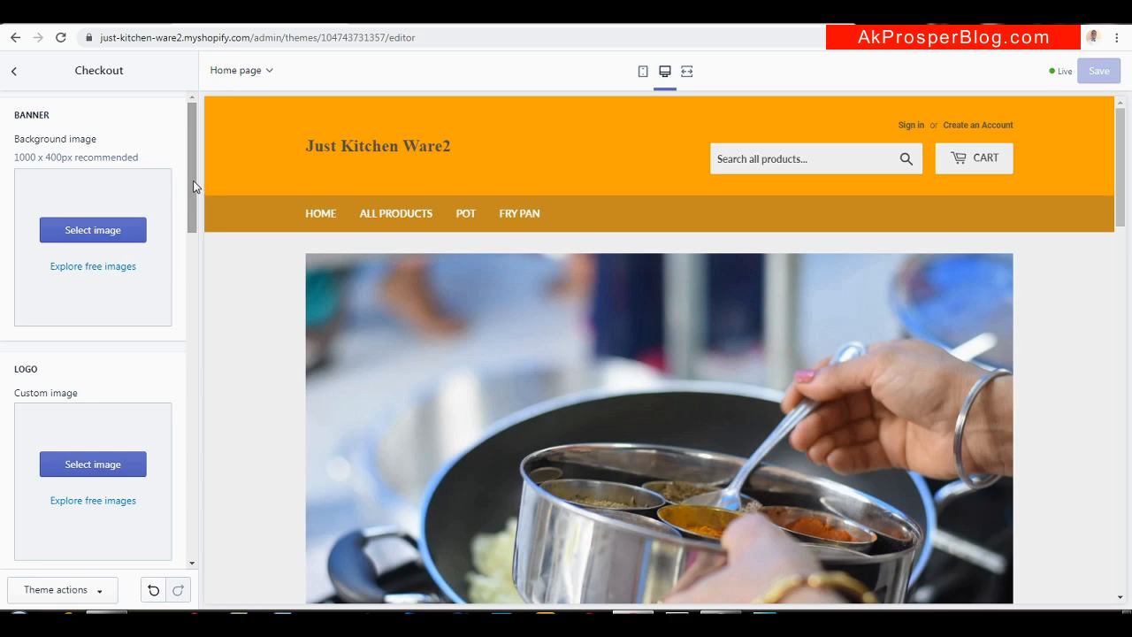
pyautogui.scroll(-1, 189, 182)
pyautogui.moveTo(189, 182); pyautogui.dragTo(160, 394)
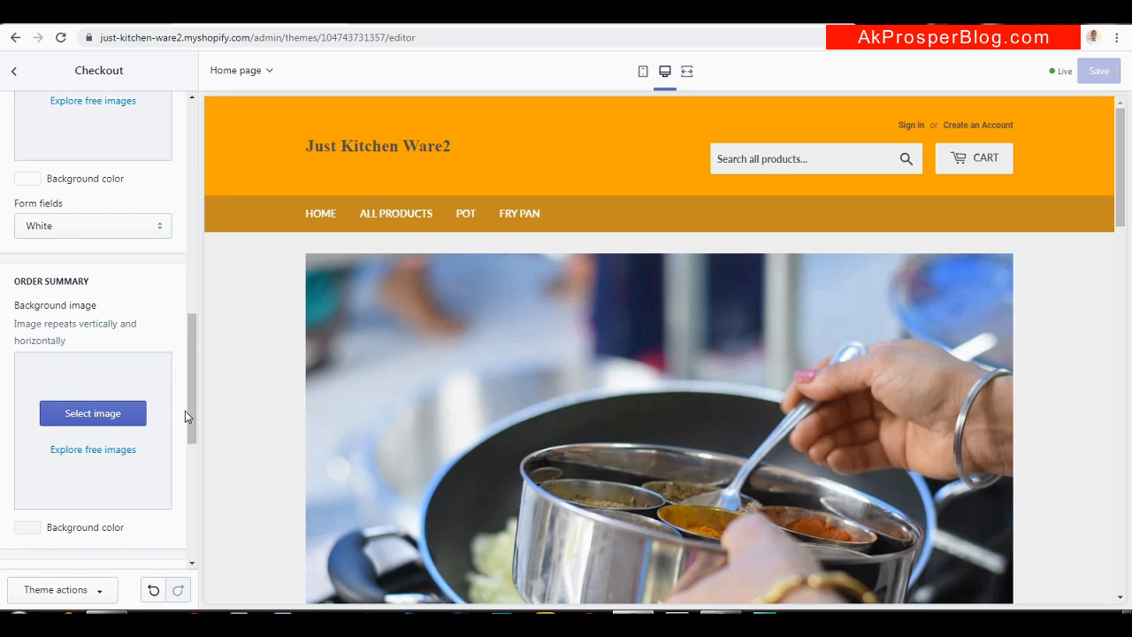
pyautogui.moveTo(195, 419); pyautogui.dragTo(207, 142)
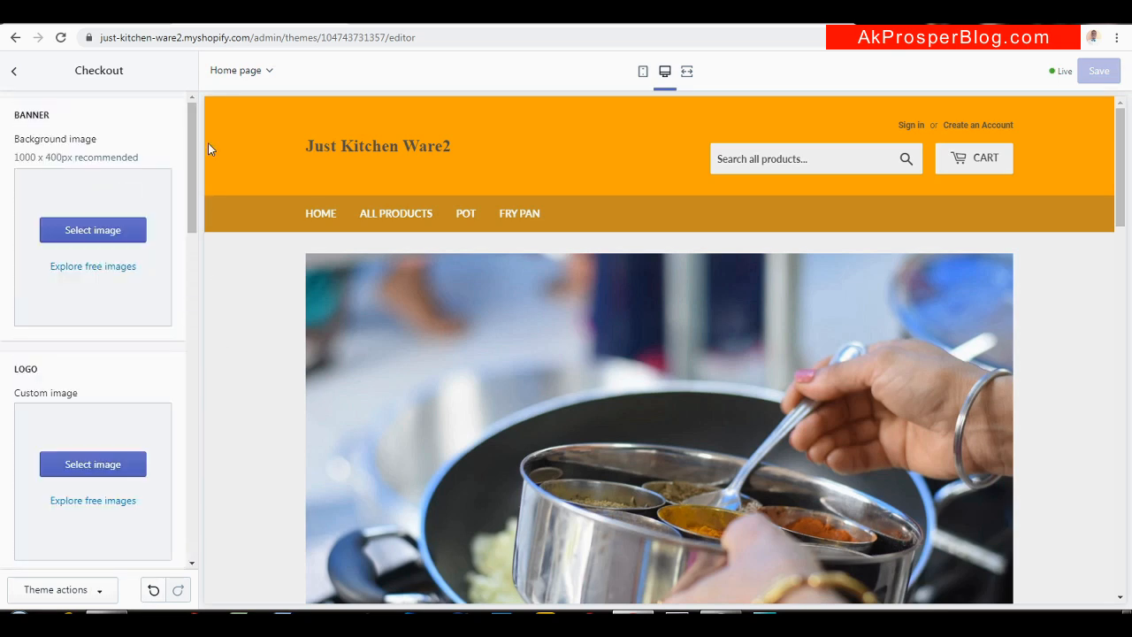
pyautogui.click(22, 80)
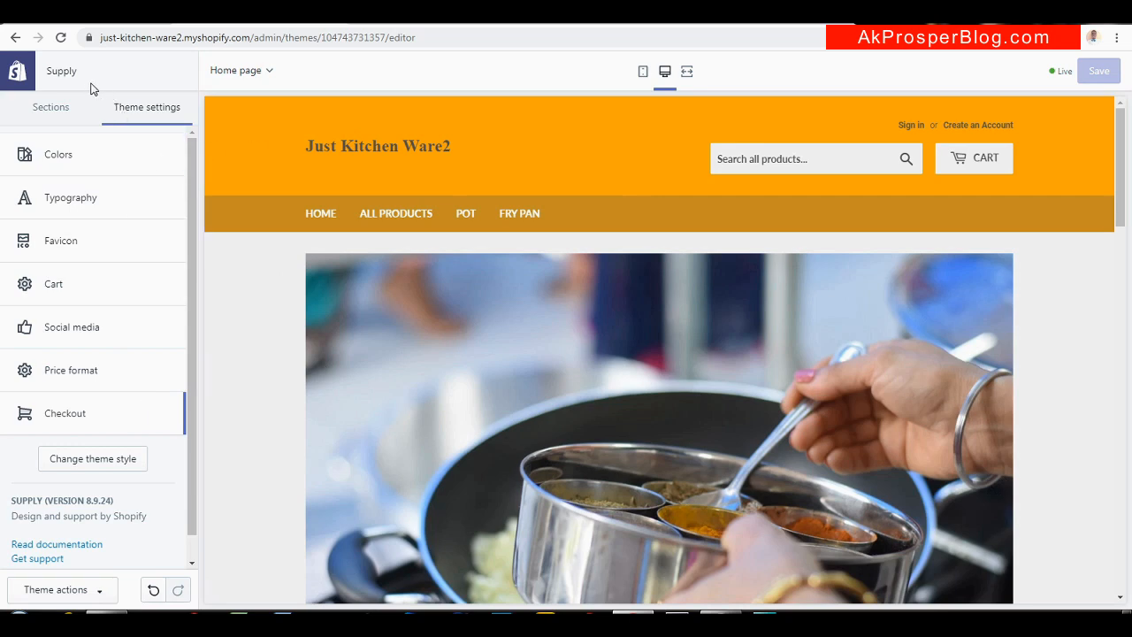
pyautogui.click(27, 113)
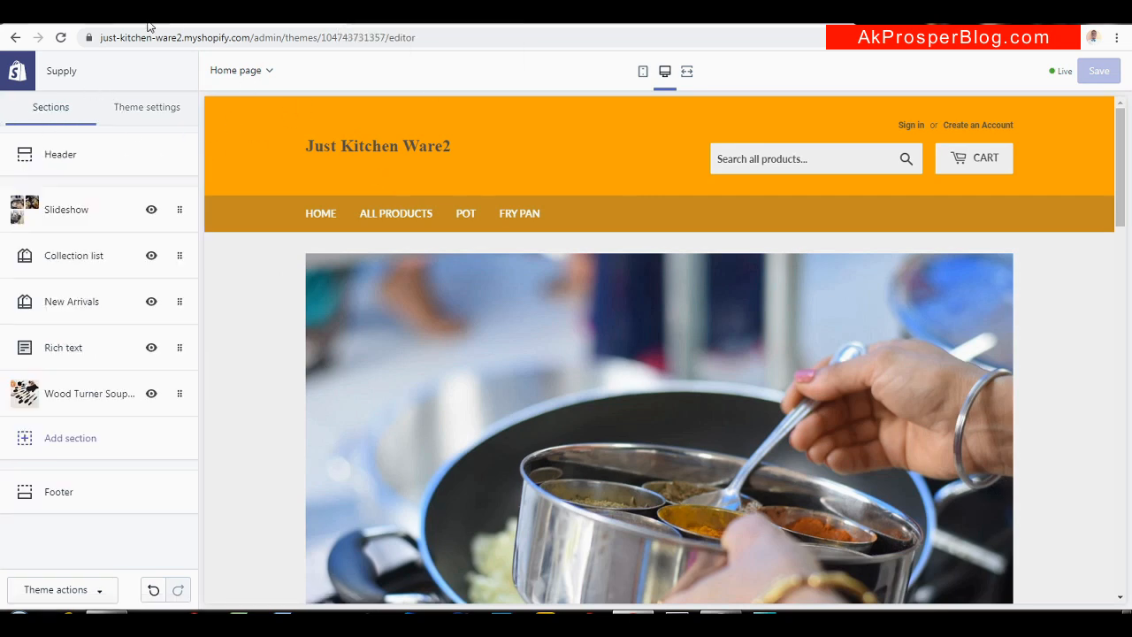
pyautogui.click(174, 20)
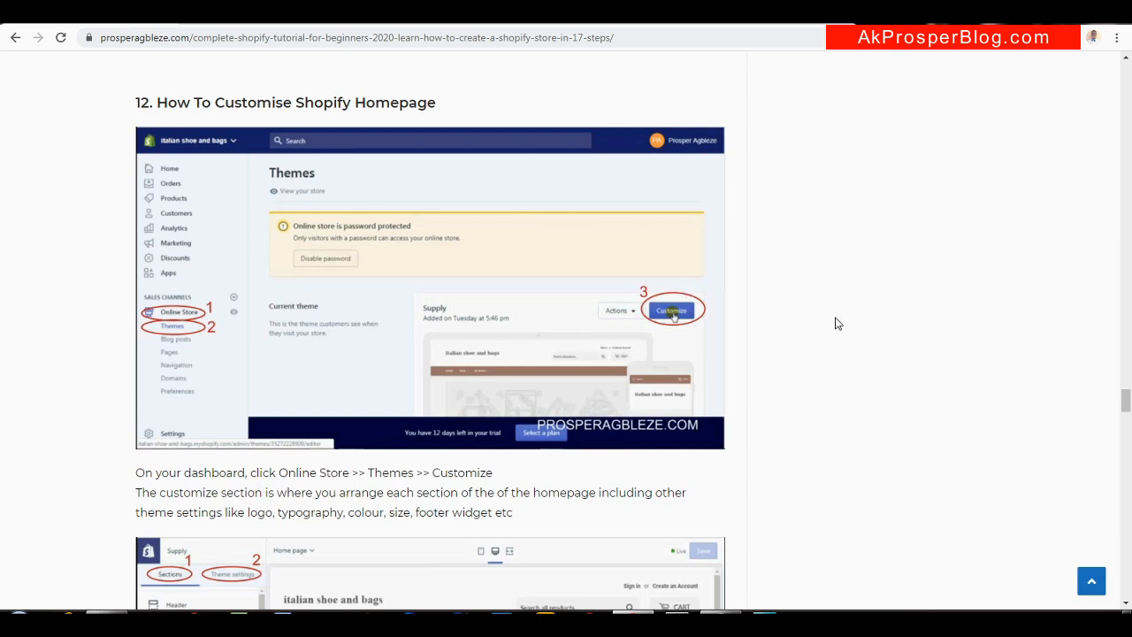
pyautogui.moveTo(1125, 403); pyautogui.dragTo(1125, 444)
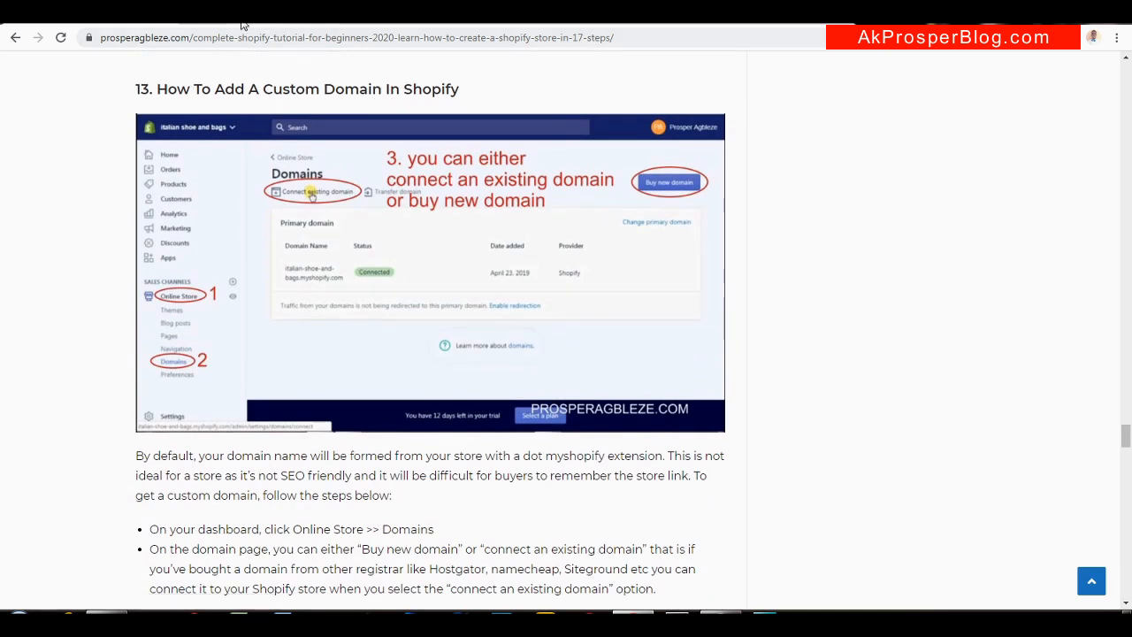
pyautogui.click(269, 25)
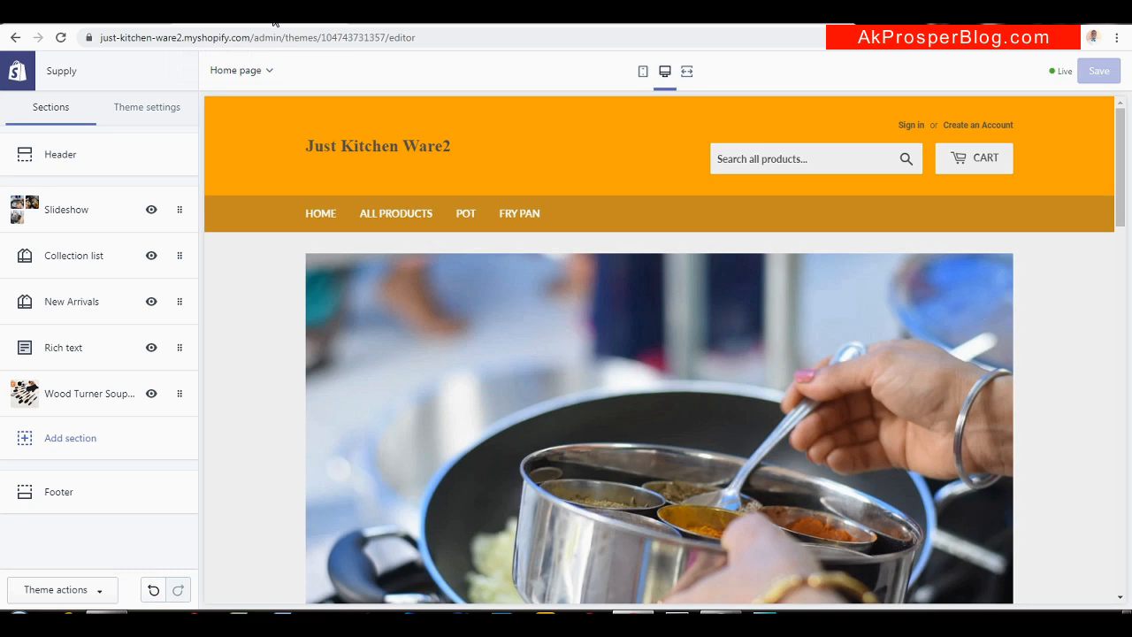
# Exit the theme editor and return to the admin Online Store > Themes page
pyautogui.click(16, 73)
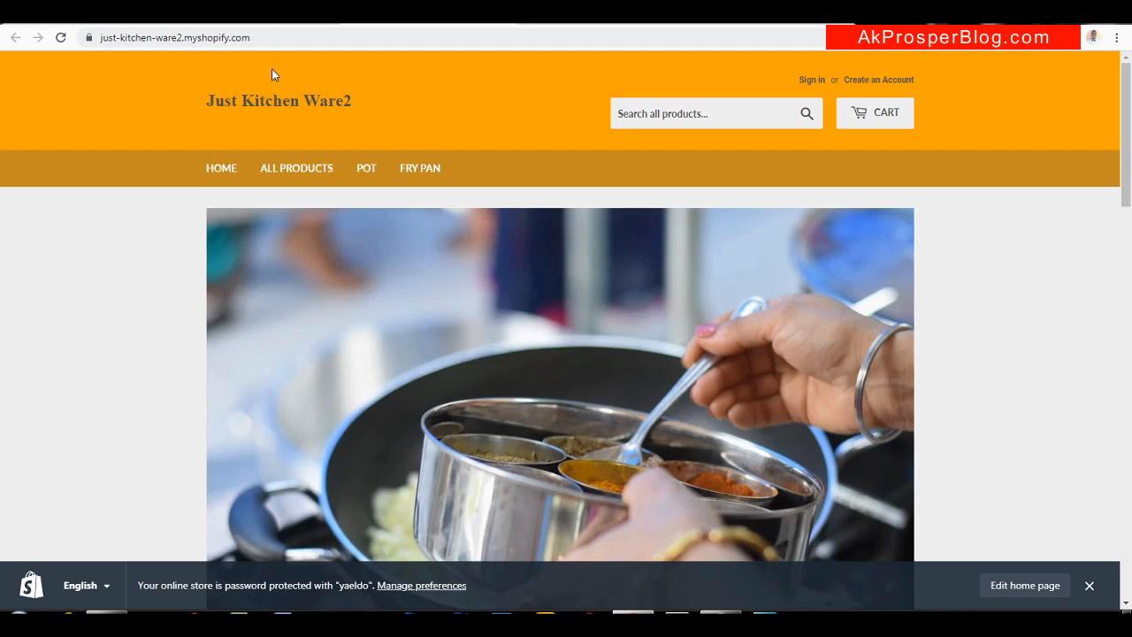
pyautogui.click(261, 21)
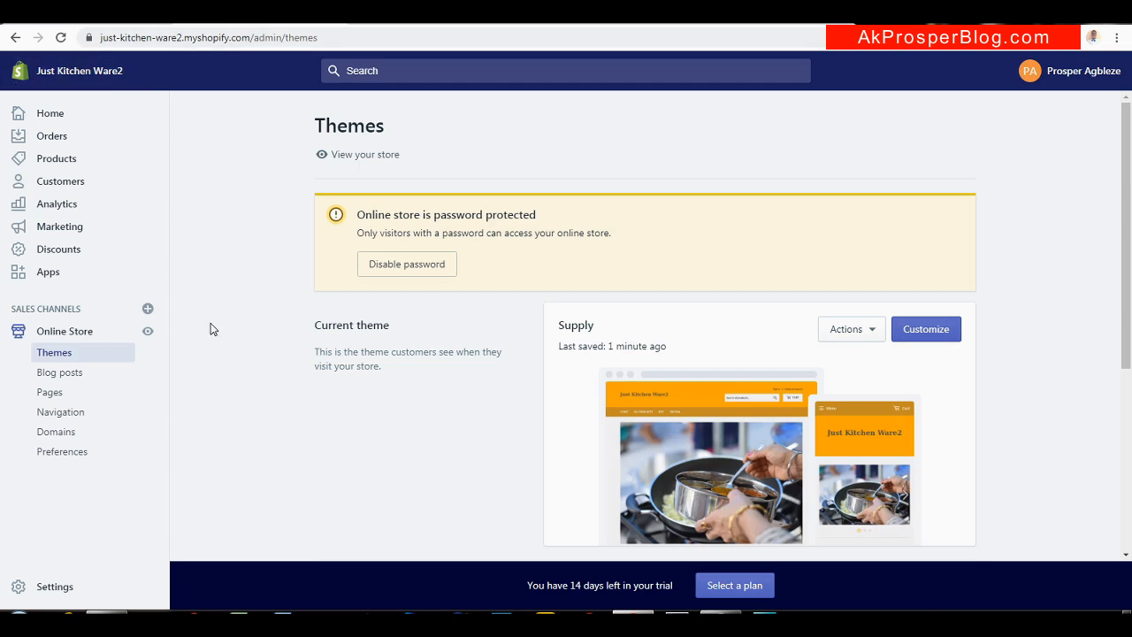
# Go to Online Store > Domains, start Buy new domain, and enter JustKitchenWare
pyautogui.click(64, 435)
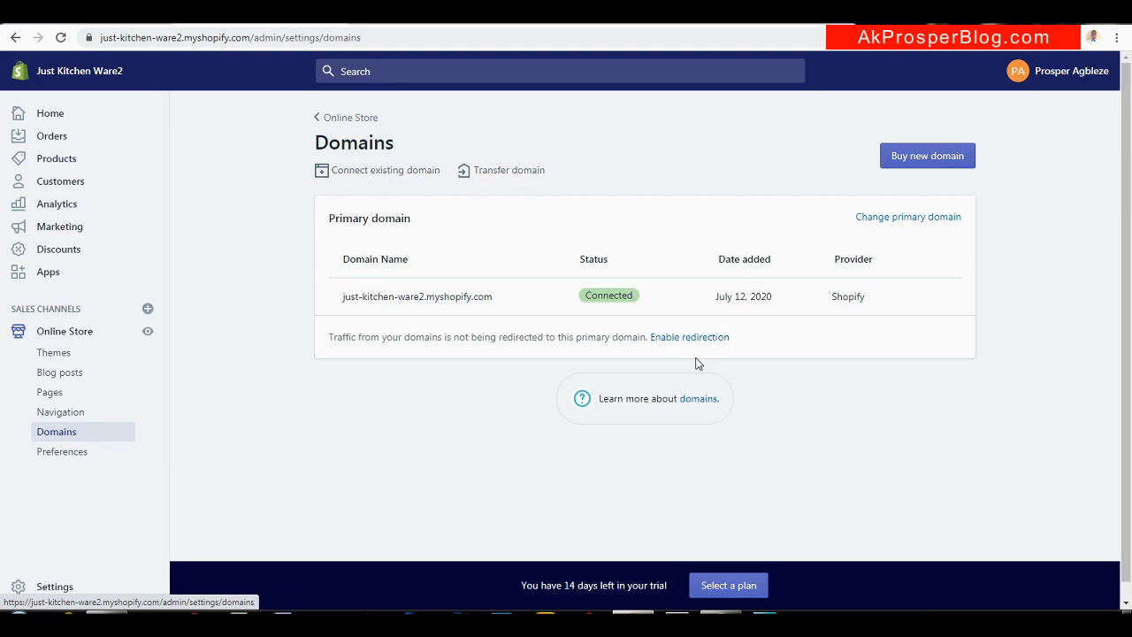
pyautogui.click(926, 160)
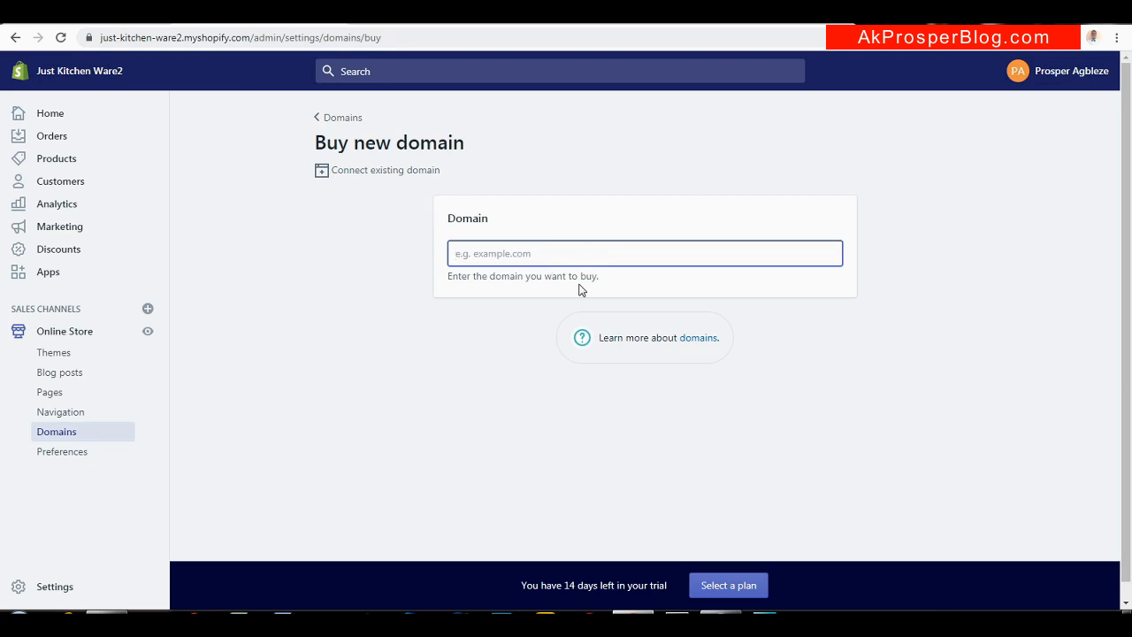
pyautogui.write('JustKitchenWare')
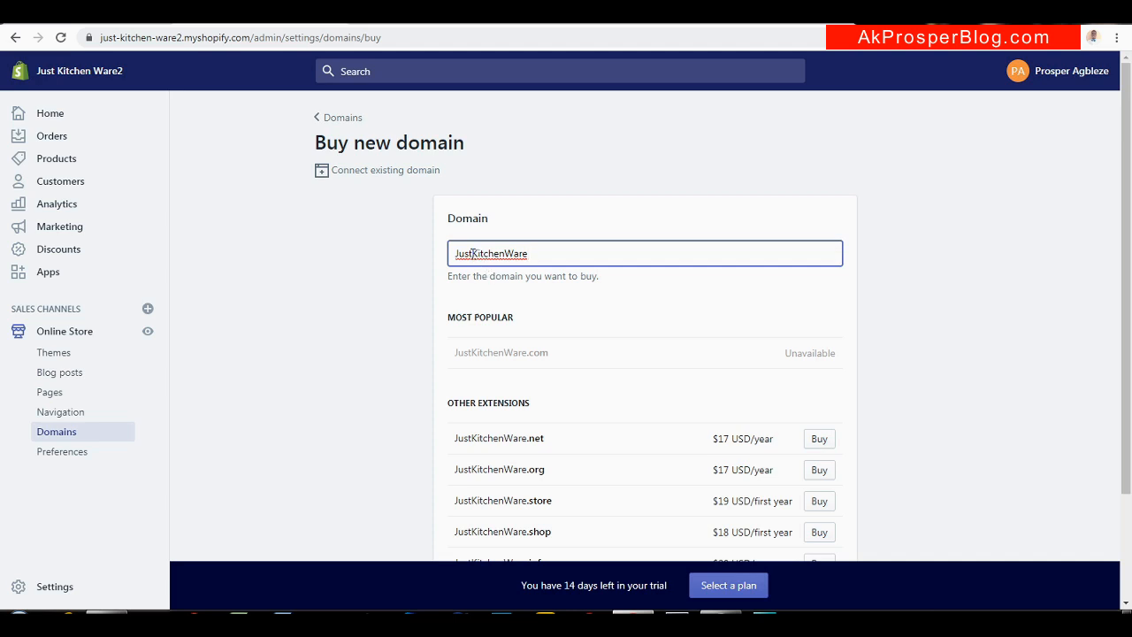
# Change the domain search to ShopKitchenWare and buy ShopKitchenWare.shop at $18 USD/first year
pyautogui.moveTo(473, 254); pyautogui.dragTo(401, 254)
pyautogui.write('Buy')
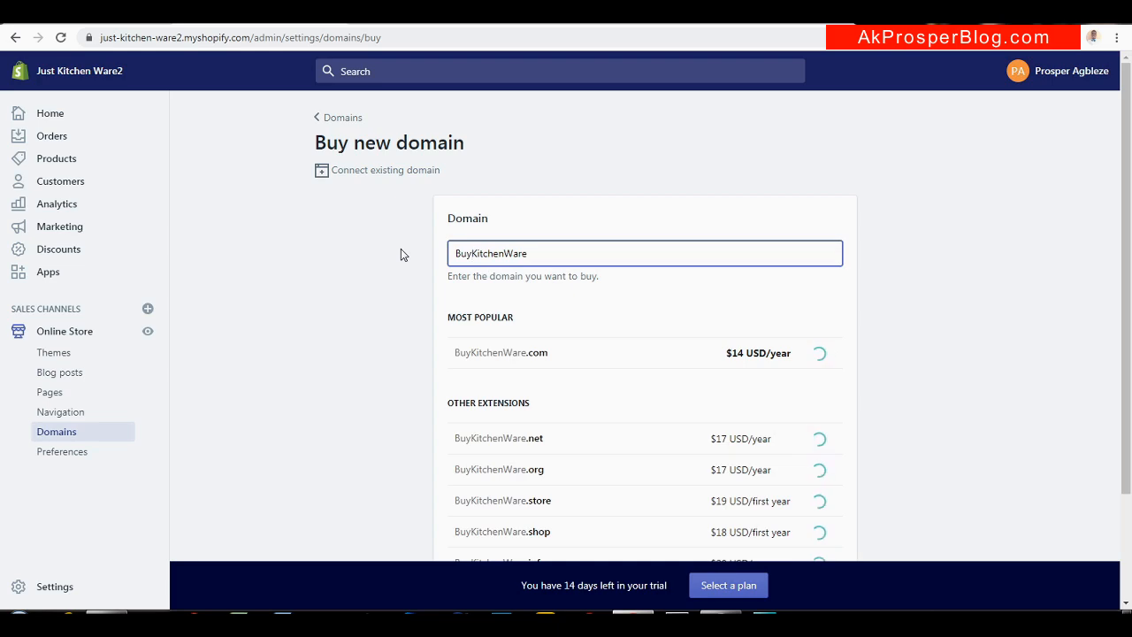
pyautogui.press('BackSpace')
pyautogui.press('BackSpace')
pyautogui.write('Shop')
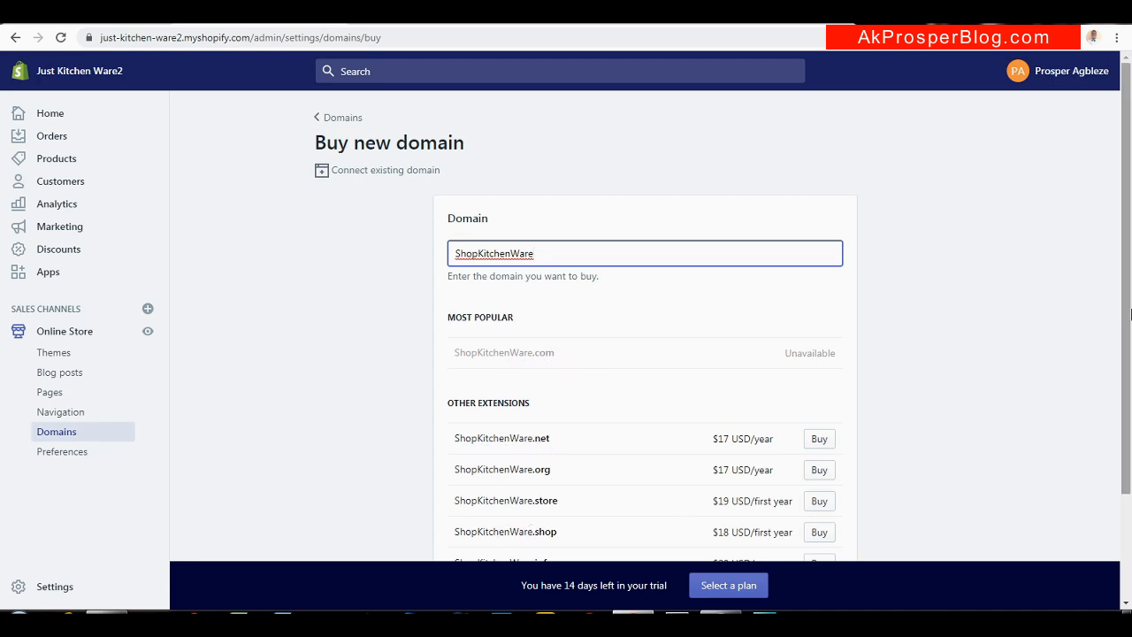
pyautogui.scroll(-1, 1128, 322)
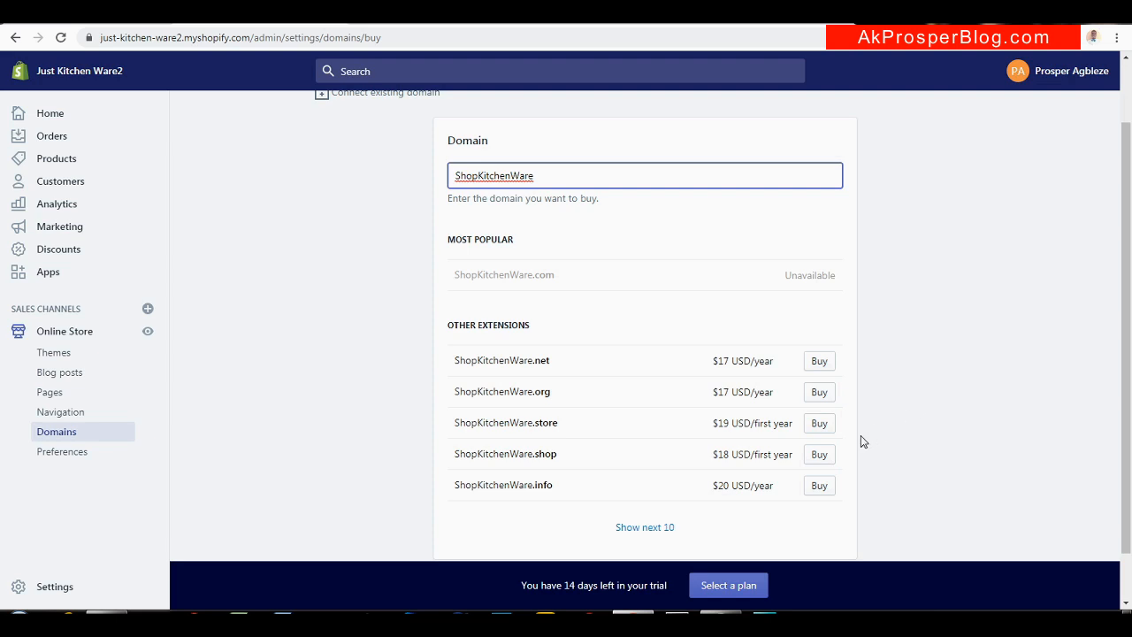
pyautogui.click(821, 455)
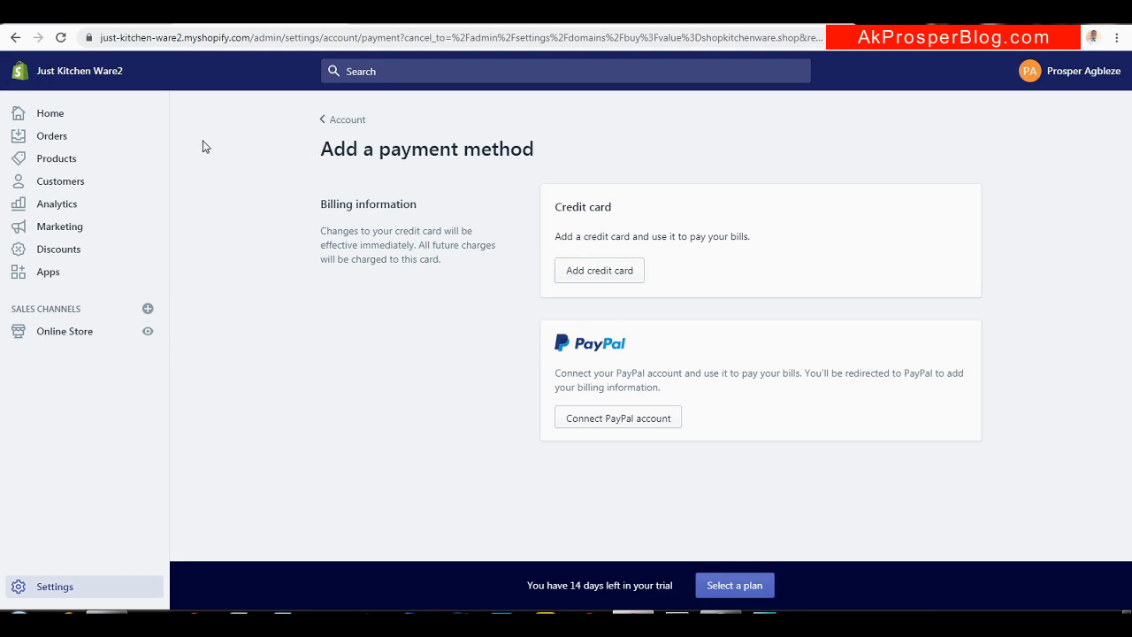
pyautogui.click(116, 24)
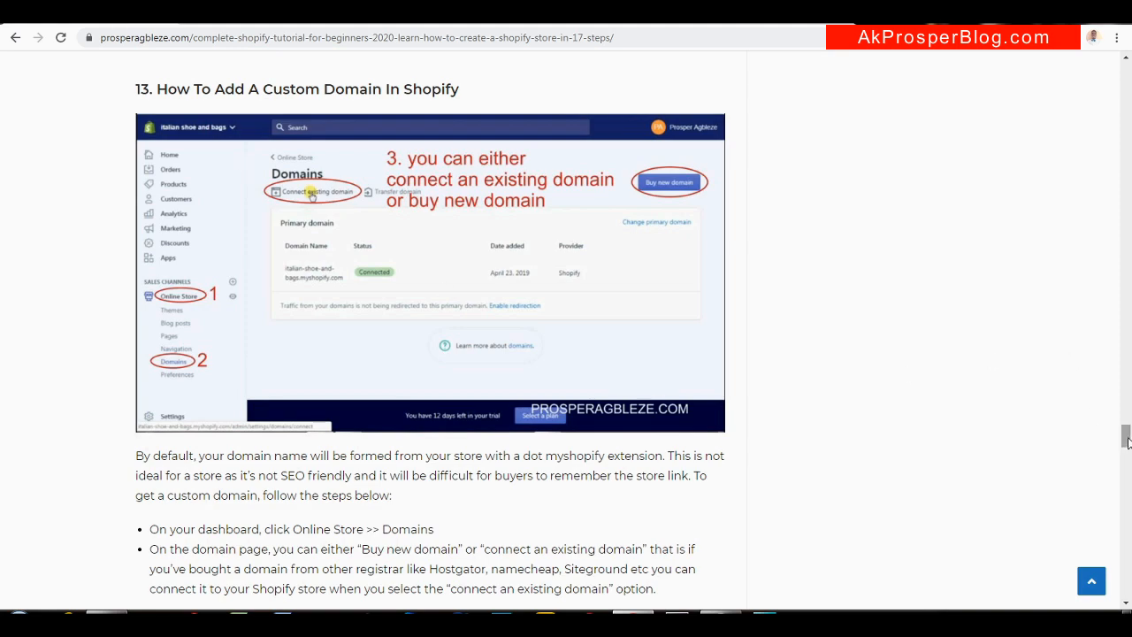
# Scroll the blog tutorial to step 14 on picking a plan, then return to the storefront
pyautogui.moveTo(1125, 442); pyautogui.dragTo(1125, 466)
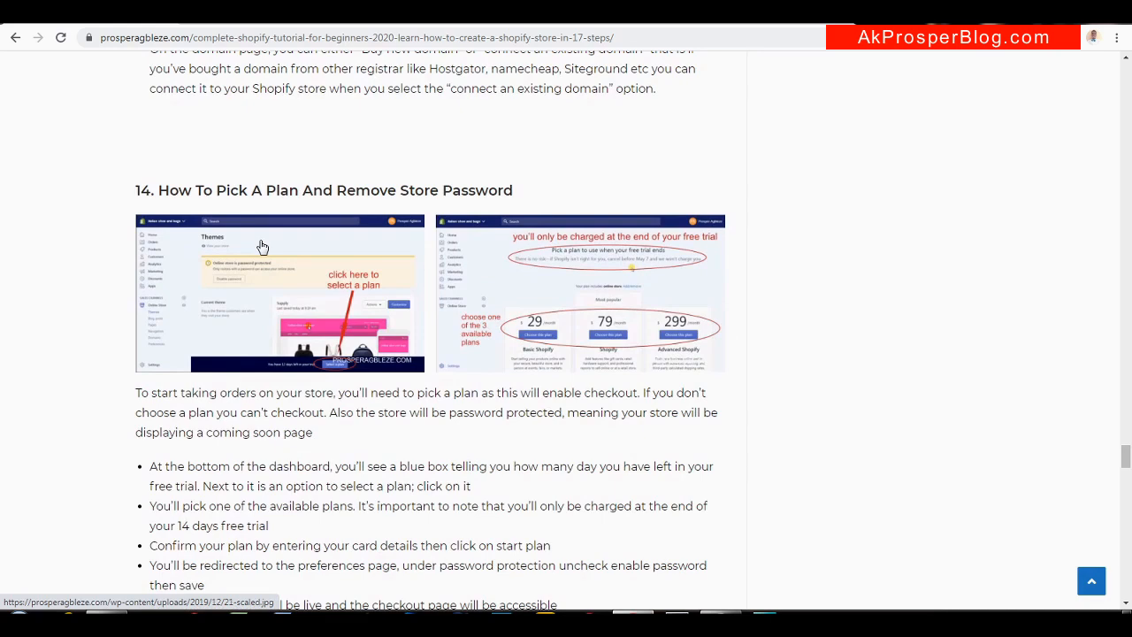
pyautogui.click(420, 24)
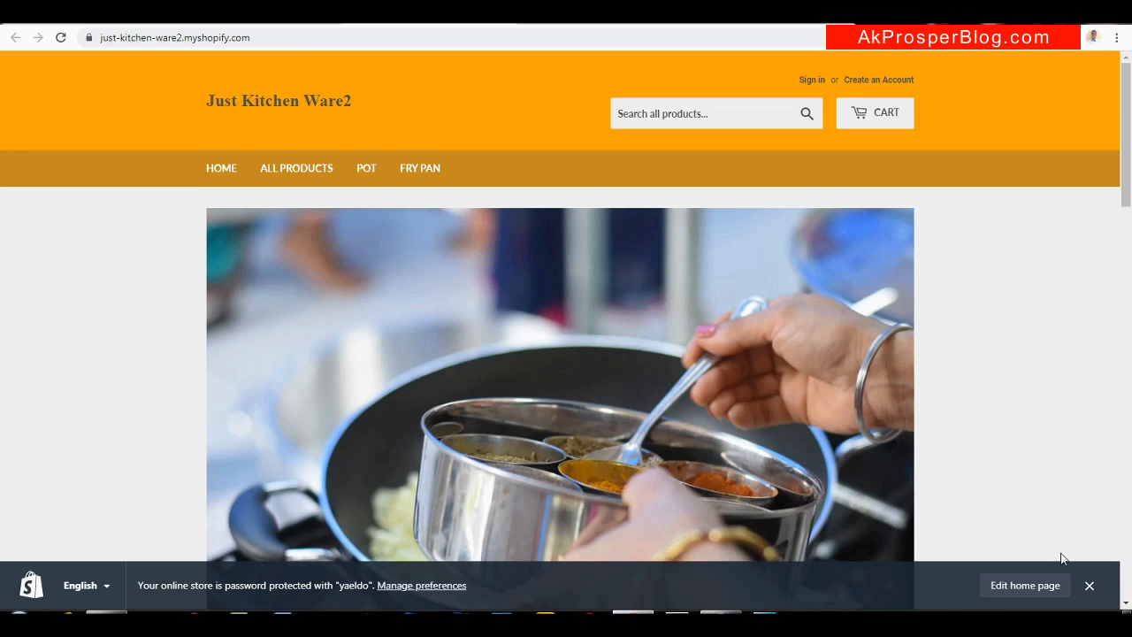
# Scroll to New Arrivals and open the Copper Frying Pan product page
pyautogui.moveTo(1130, 177); pyautogui.dragTo(1112, 430)
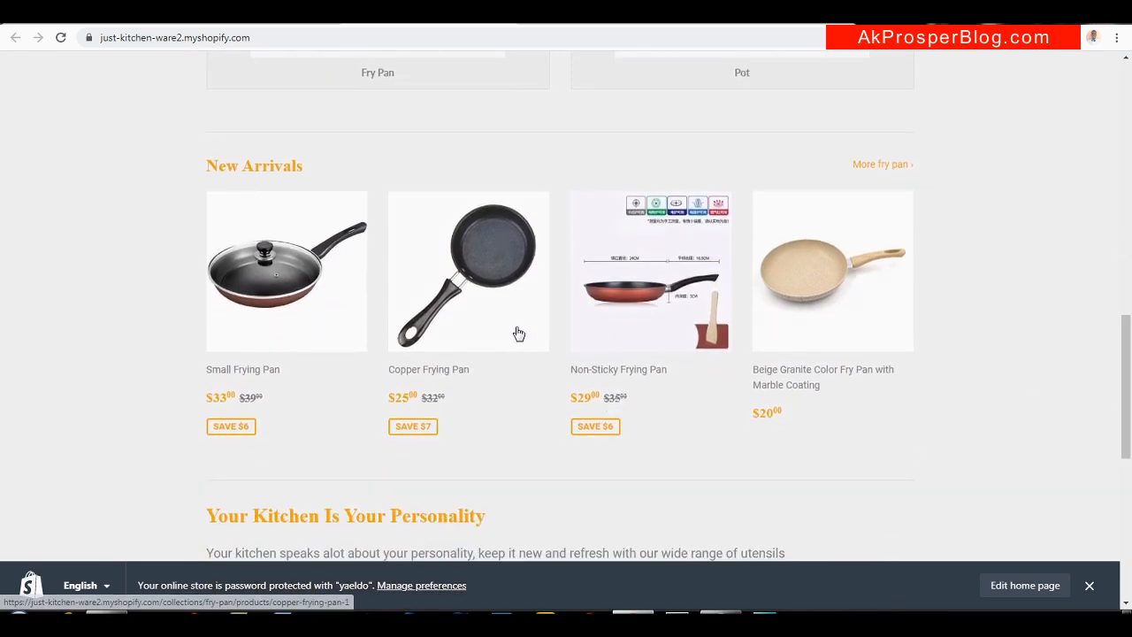
pyautogui.click(460, 283)
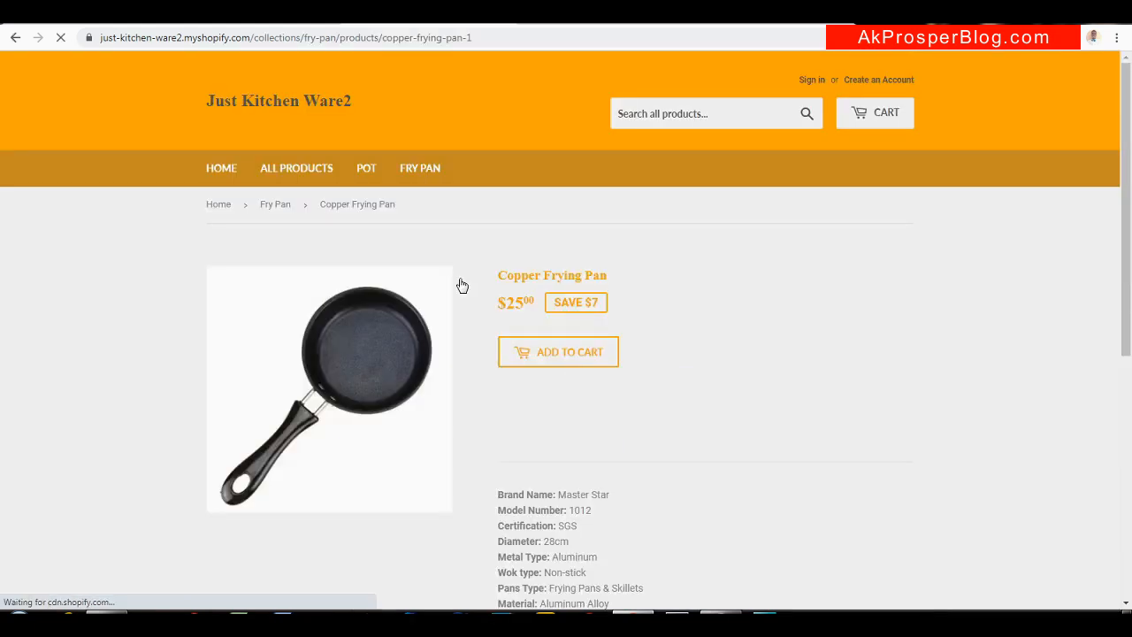
# Try Buy It Now on the Copper Frying Pan, compare the checkout error with the payment page, then go back
pyautogui.click(561, 391)
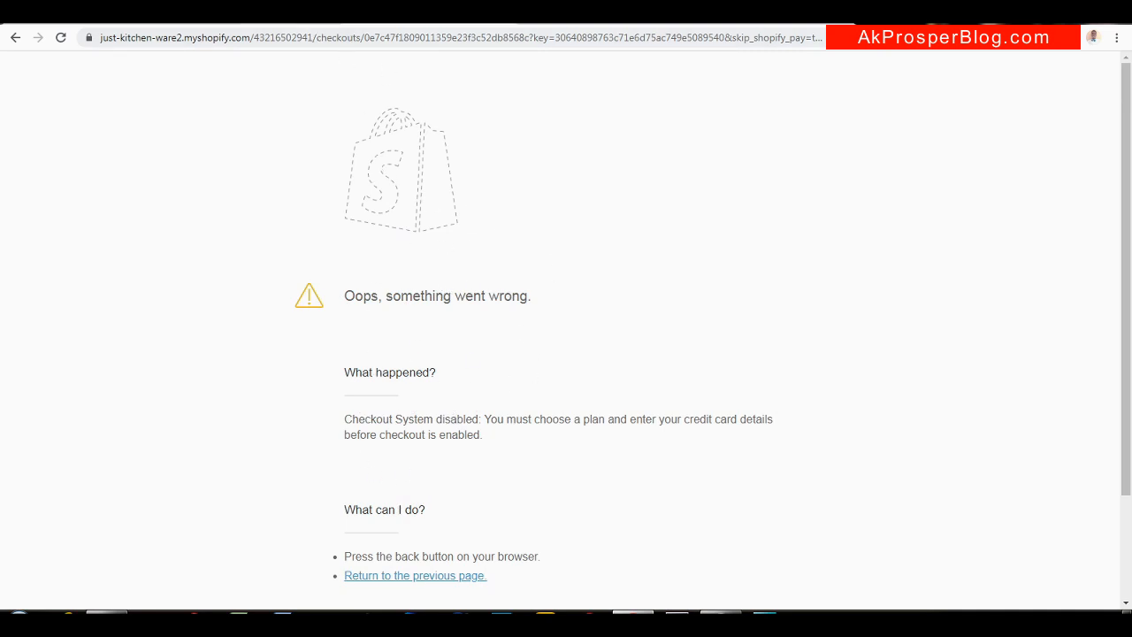
pyautogui.click(247, 27)
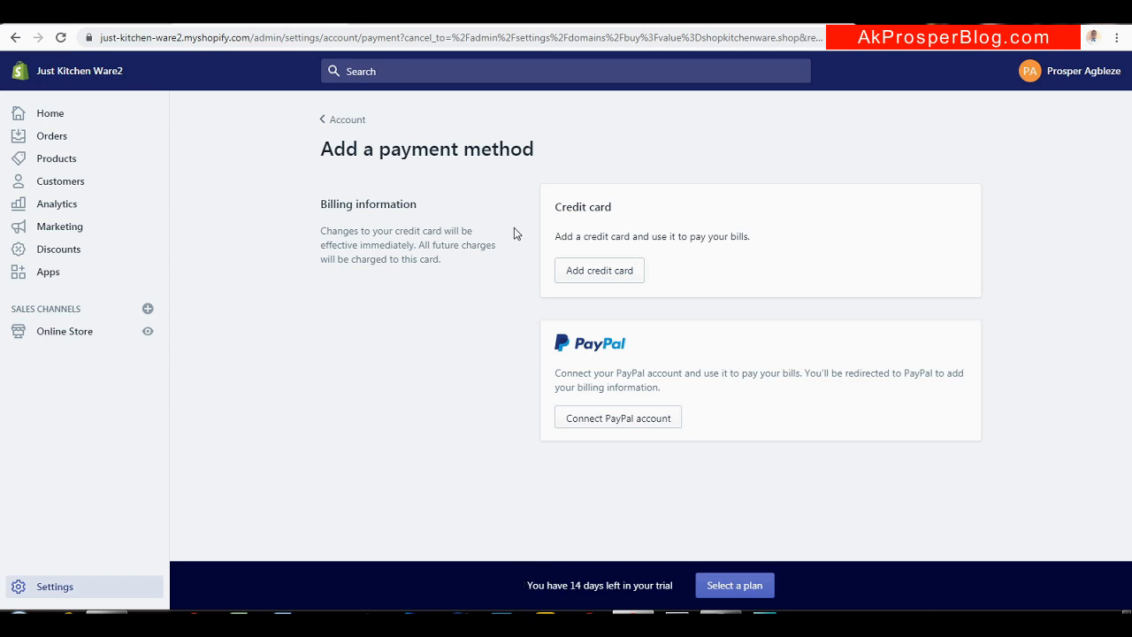
pyautogui.click(425, 23)
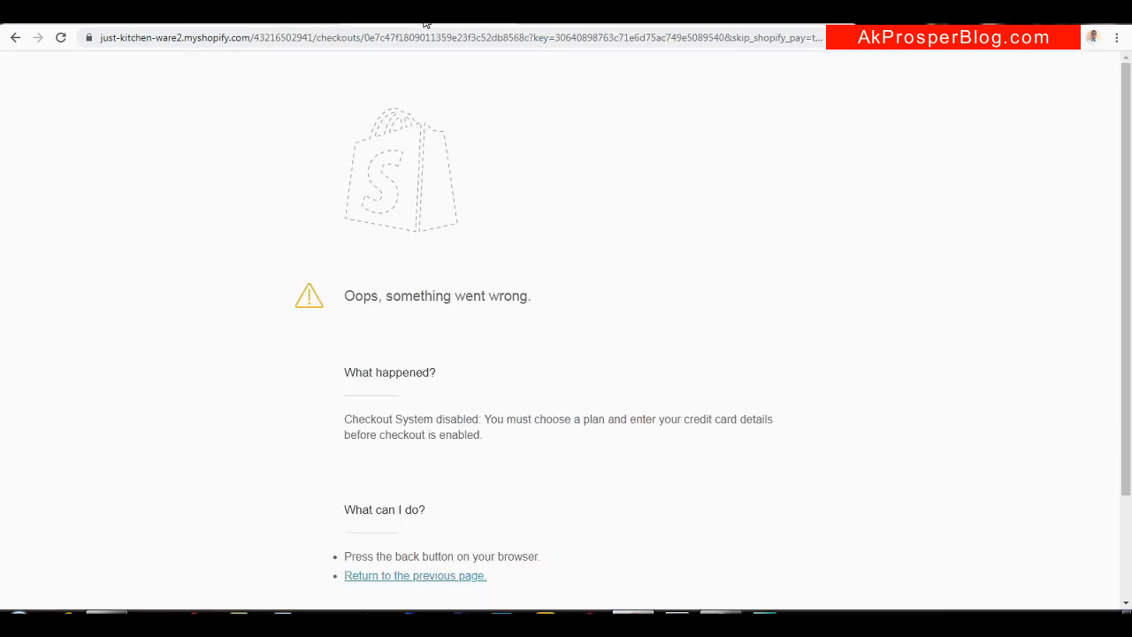
pyautogui.click(276, 22)
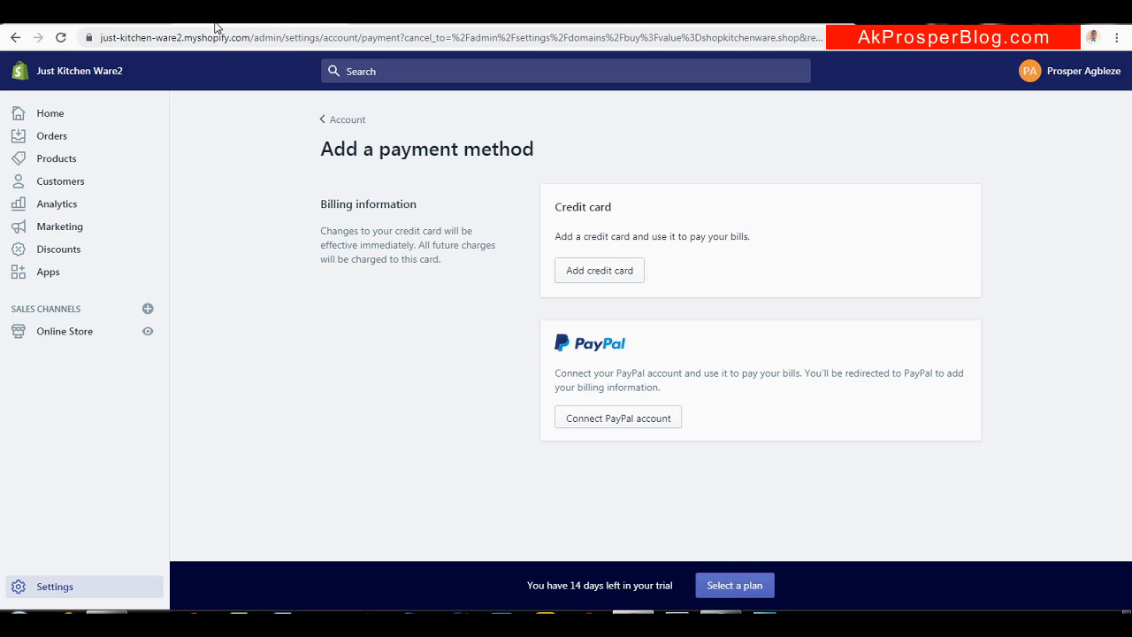
pyautogui.moveTo(250, 39); pyautogui.dragTo(94, 36)
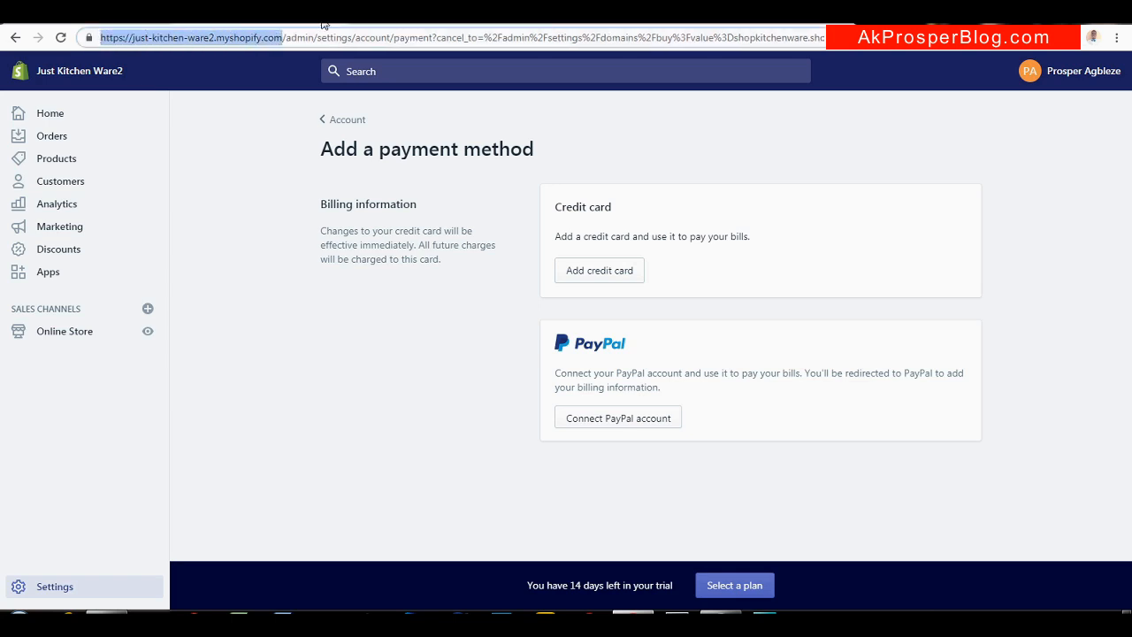
pyautogui.click(15, 37)
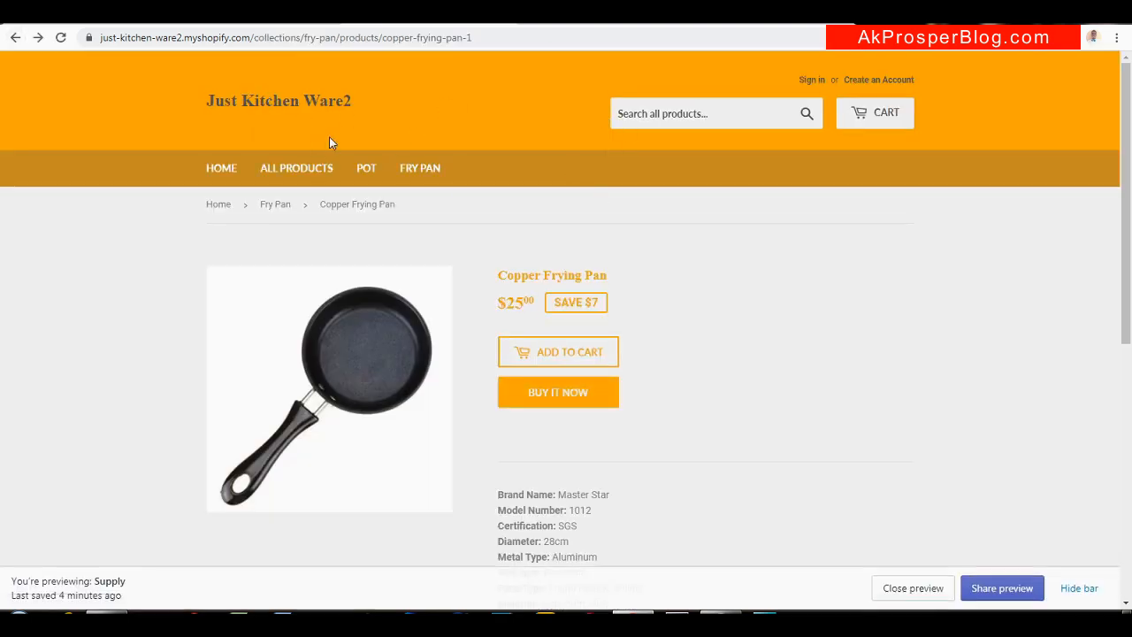
pyautogui.click(1117, 37)
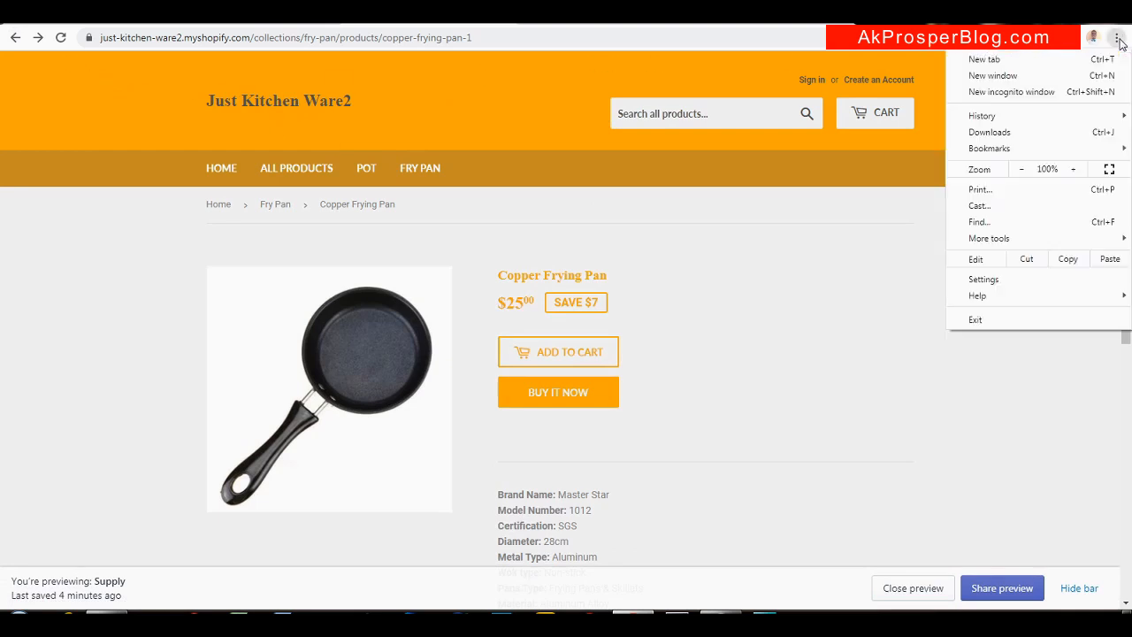
pyautogui.click(998, 91)
pyautogui.write('https://twitter.com/shopify')
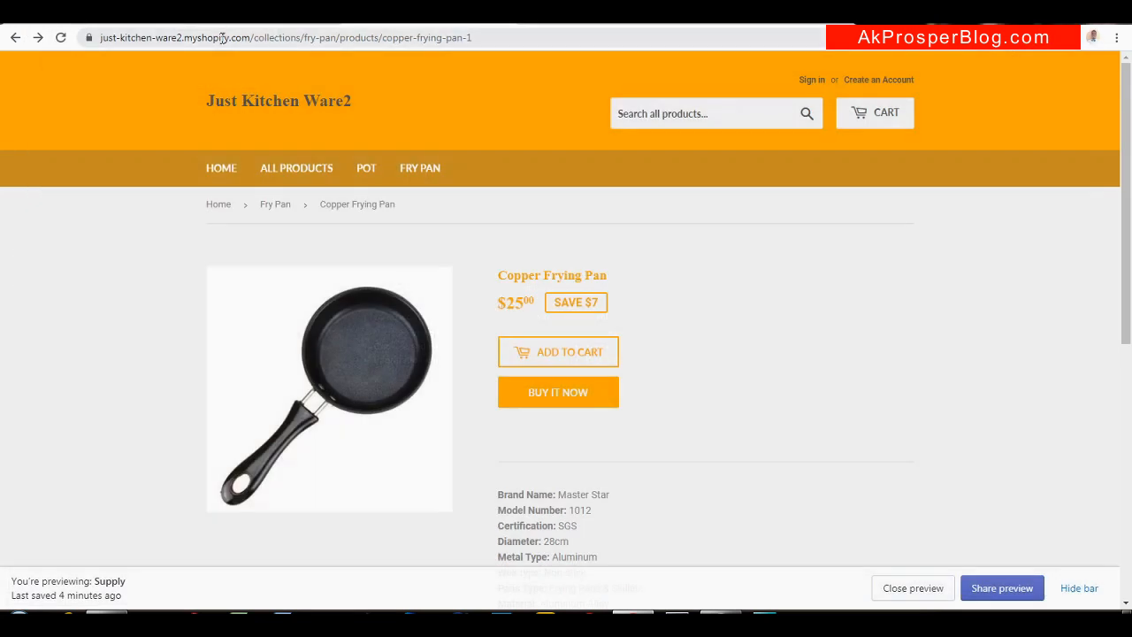
pyautogui.click(222, 37)
pyautogui.click(248, 37)
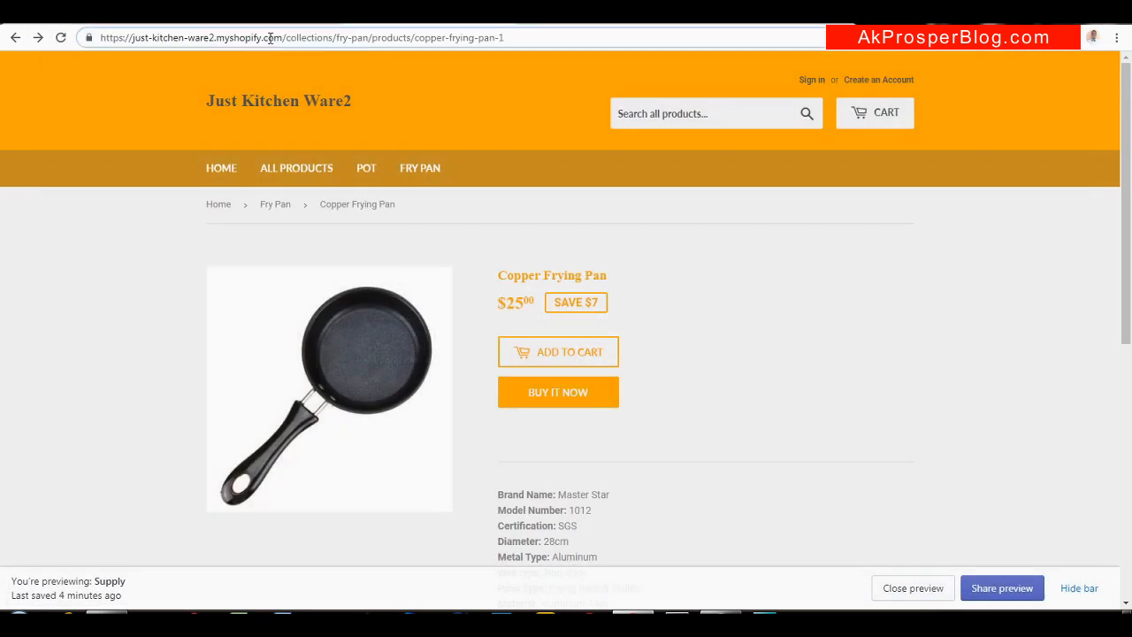
pyautogui.moveTo(283, 37); pyautogui.dragTo(99, 44)
pyautogui.hotkey('ctrl', 'c')
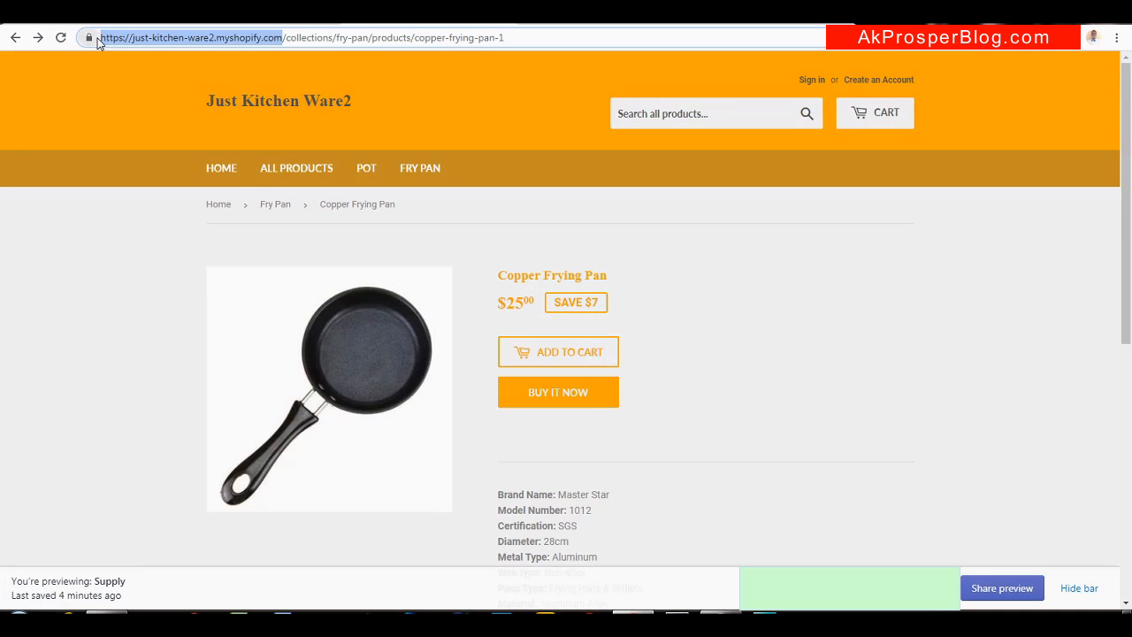
pyautogui.click(1117, 37)
pyautogui.click(1004, 92)
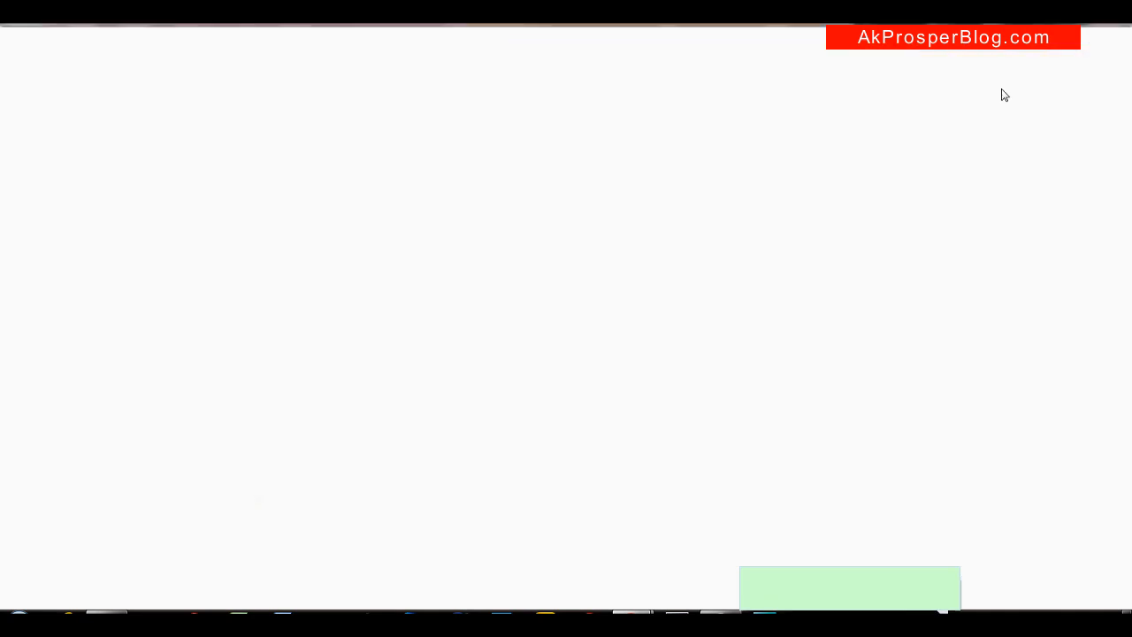
pyautogui.hotkey('ctrl', 'v')
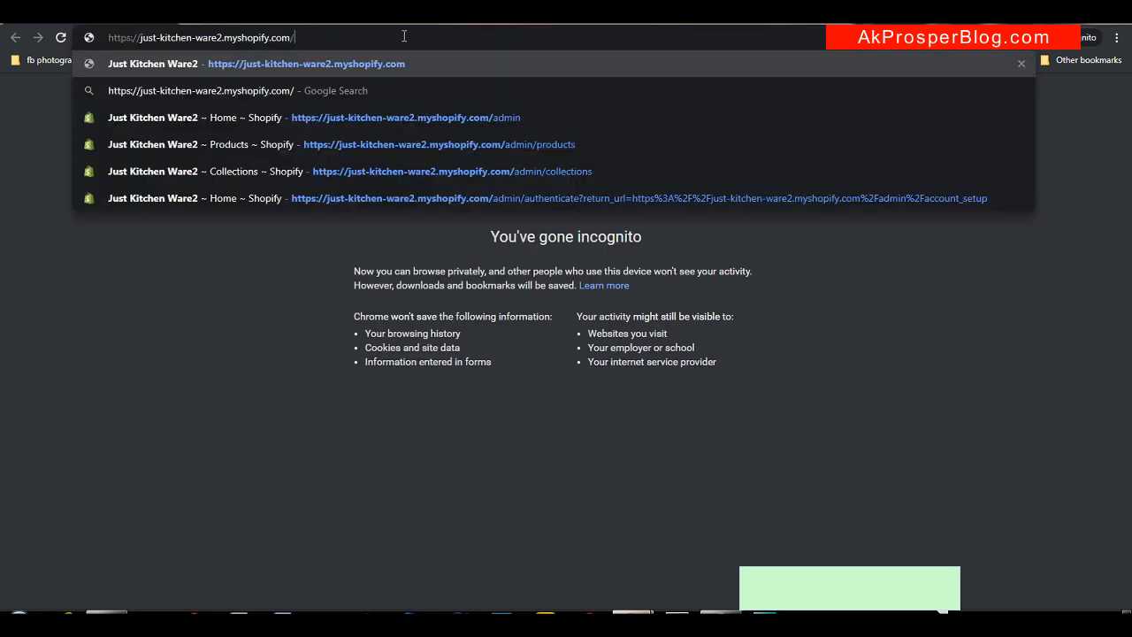
pyautogui.press('Return')
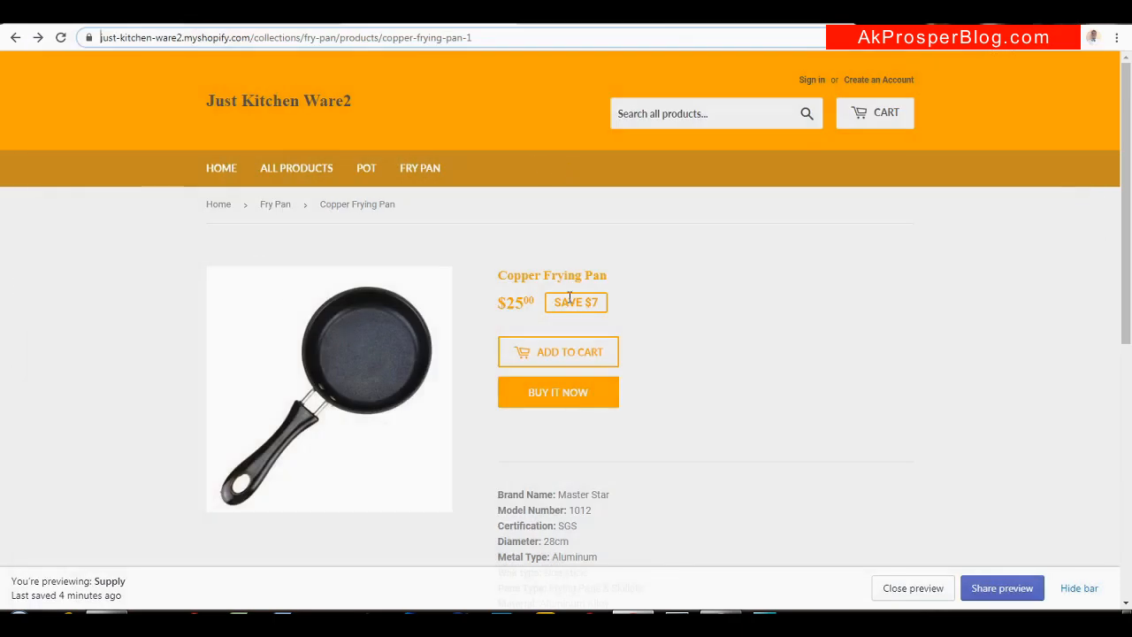
# Open the plan list and pick Basic Shopify at $29/month
pyautogui.click(235, 25)
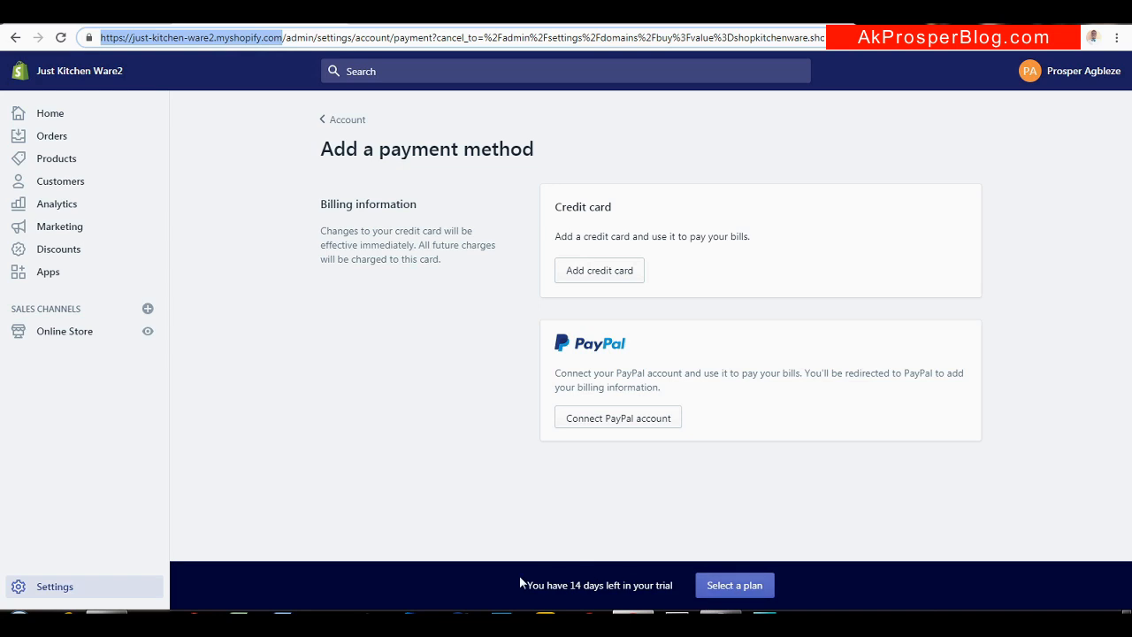
pyautogui.click(747, 585)
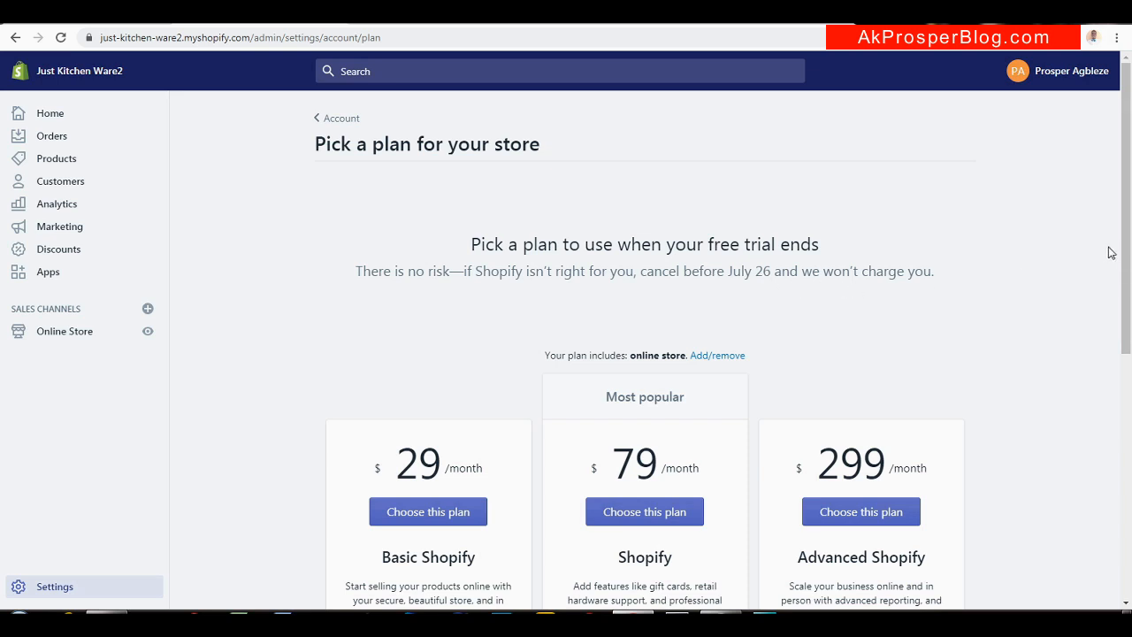
pyautogui.moveTo(1129, 246); pyautogui.dragTo(1111, 338)
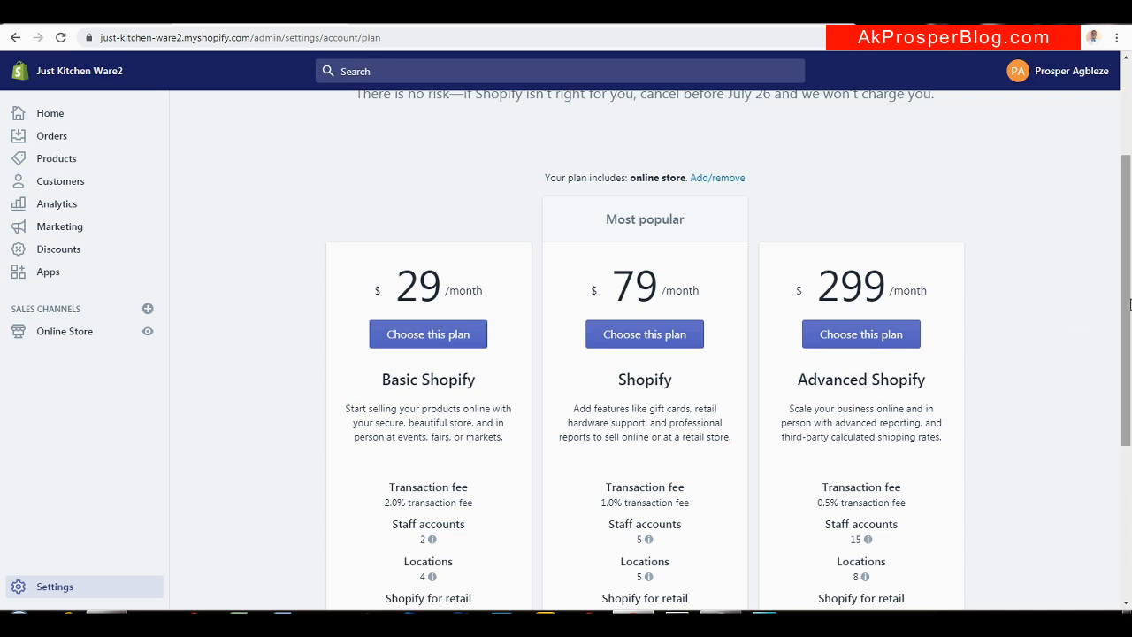
pyautogui.moveTo(1129, 304); pyautogui.dragTo(1128, 360)
pyautogui.click(428, 226)
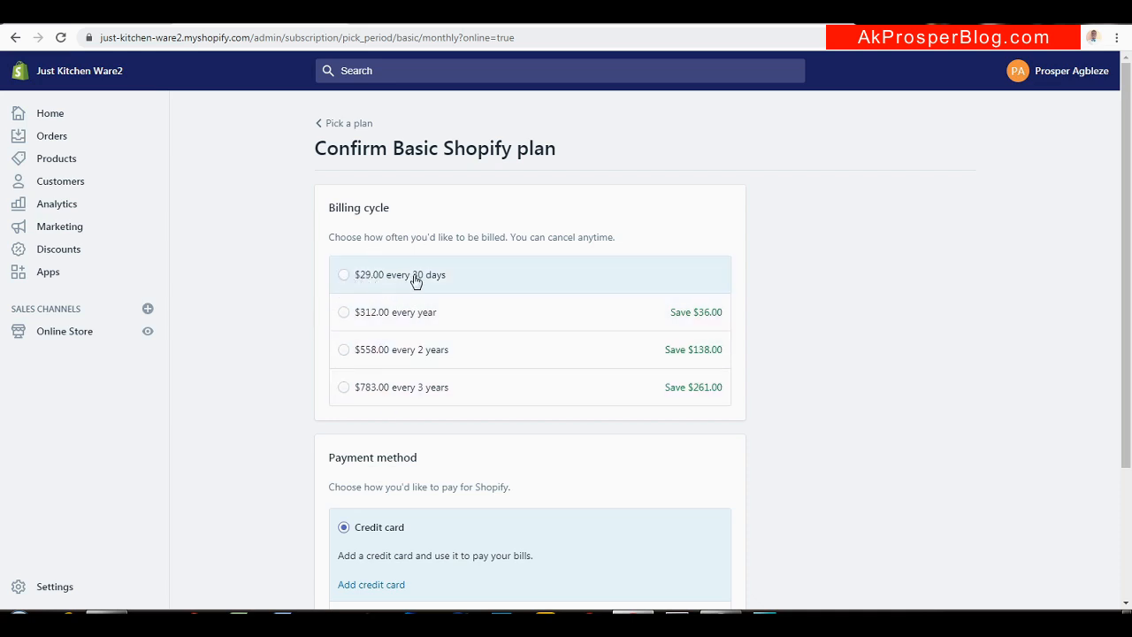
# Select the $29.00 every 30 days billing cycle
pyautogui.click(344, 275)
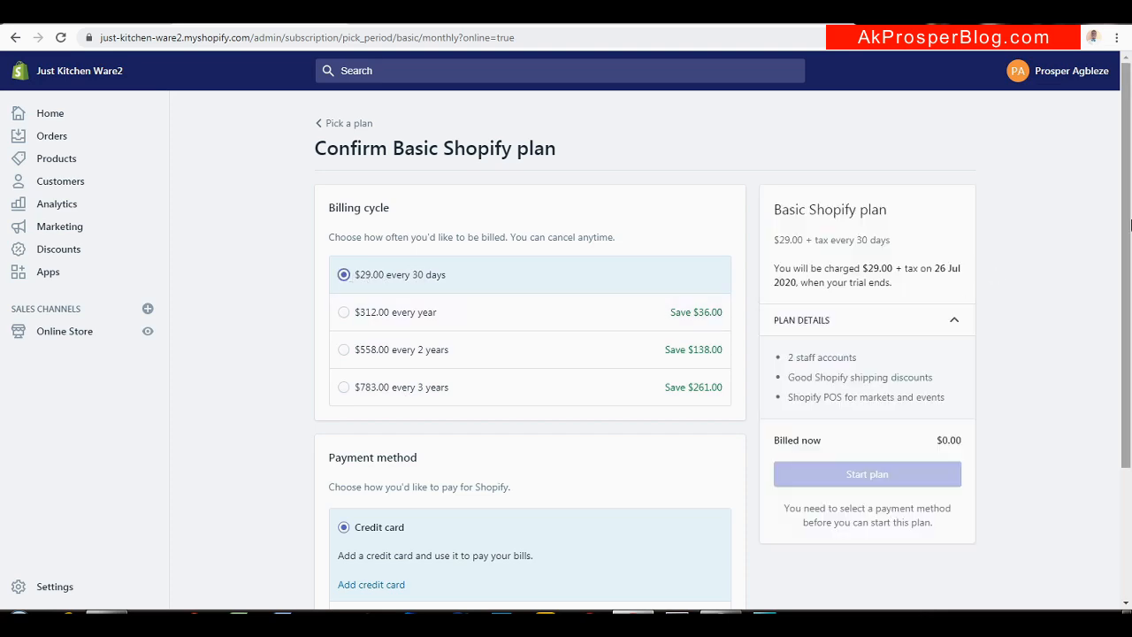
pyautogui.scroll(-2, 1123, 265)
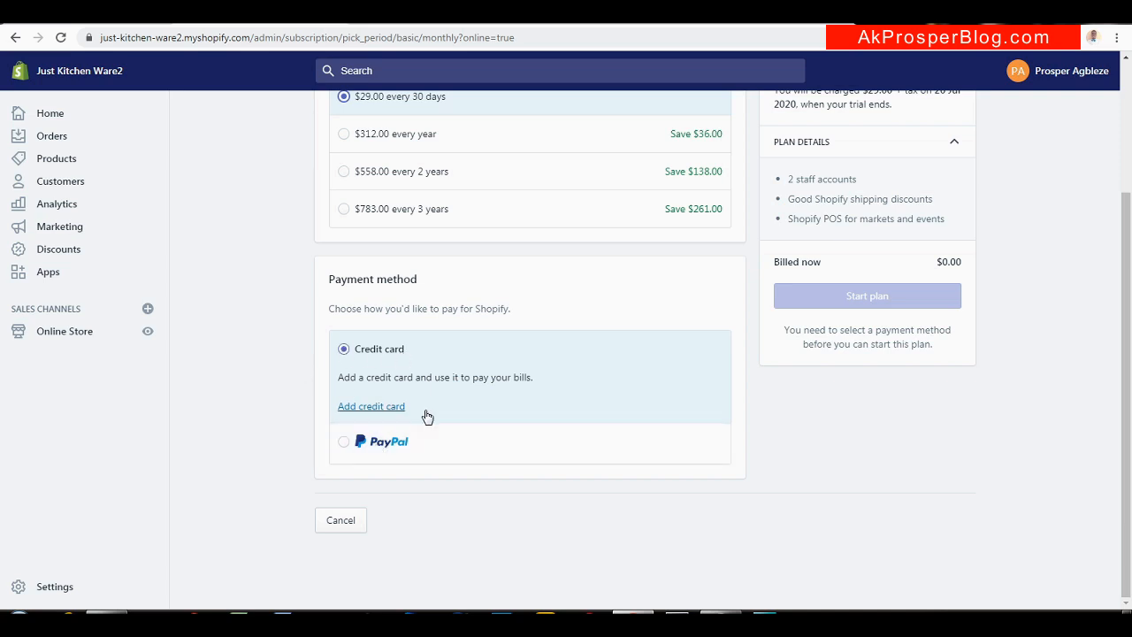
pyautogui.moveTo(1130, 305); pyautogui.dragTo(1111, 331)
# Add a credit card as the payment method and start the Basic Shopify plan
pyautogui.click(371, 408)
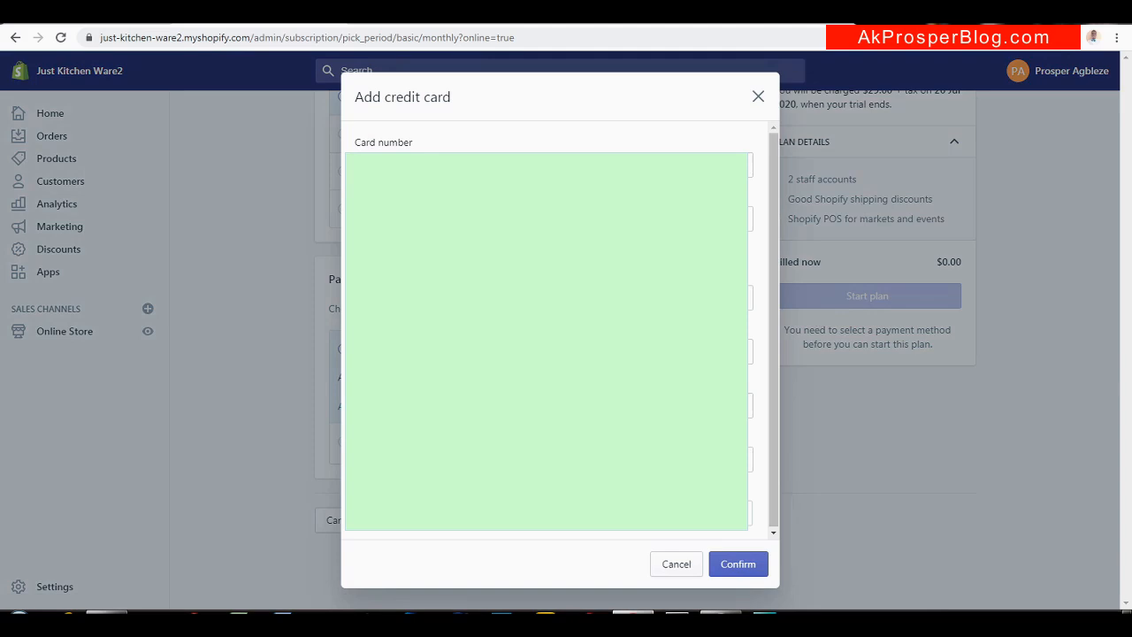
pyautogui.click(731, 565)
pyautogui.click(730, 563)
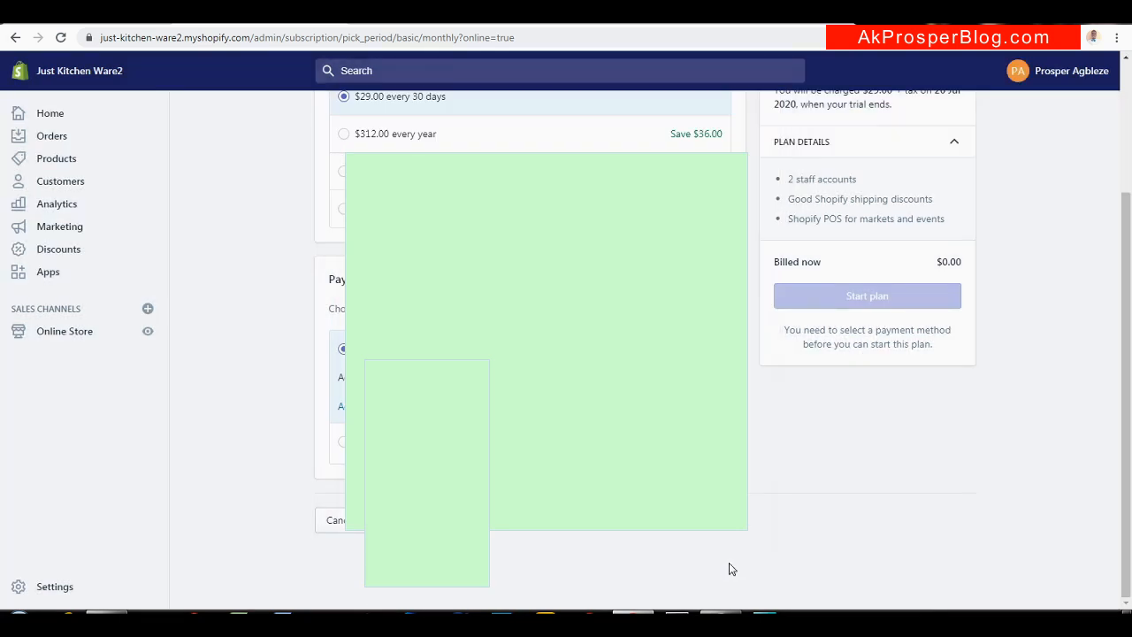
pyautogui.moveTo(1129, 375); pyautogui.dragTo(1130, 245)
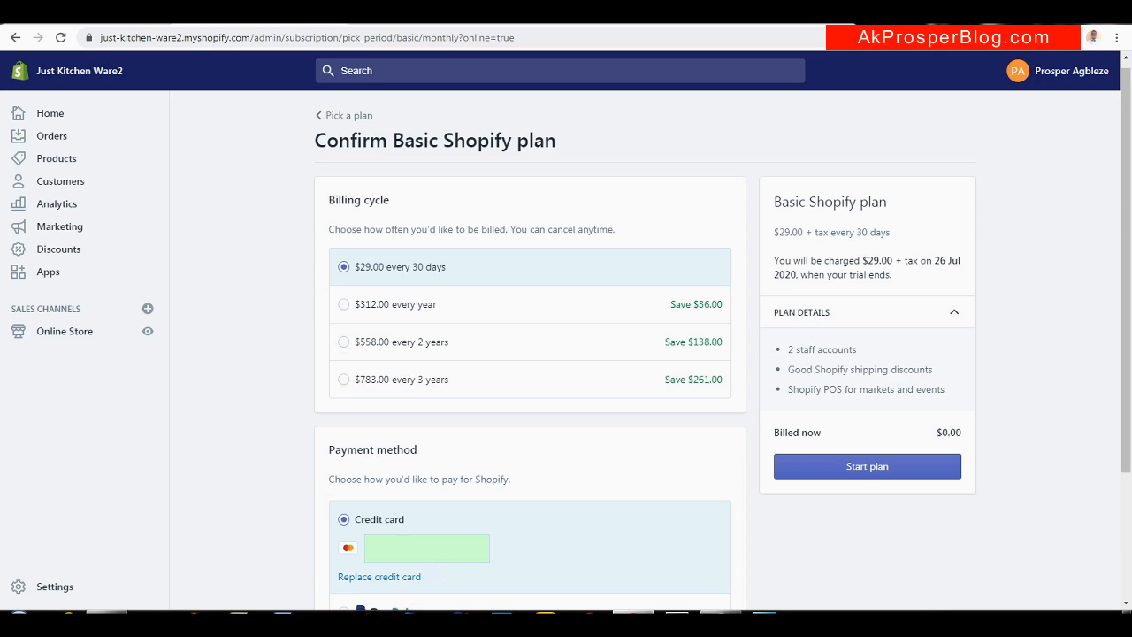
pyautogui.click(872, 475)
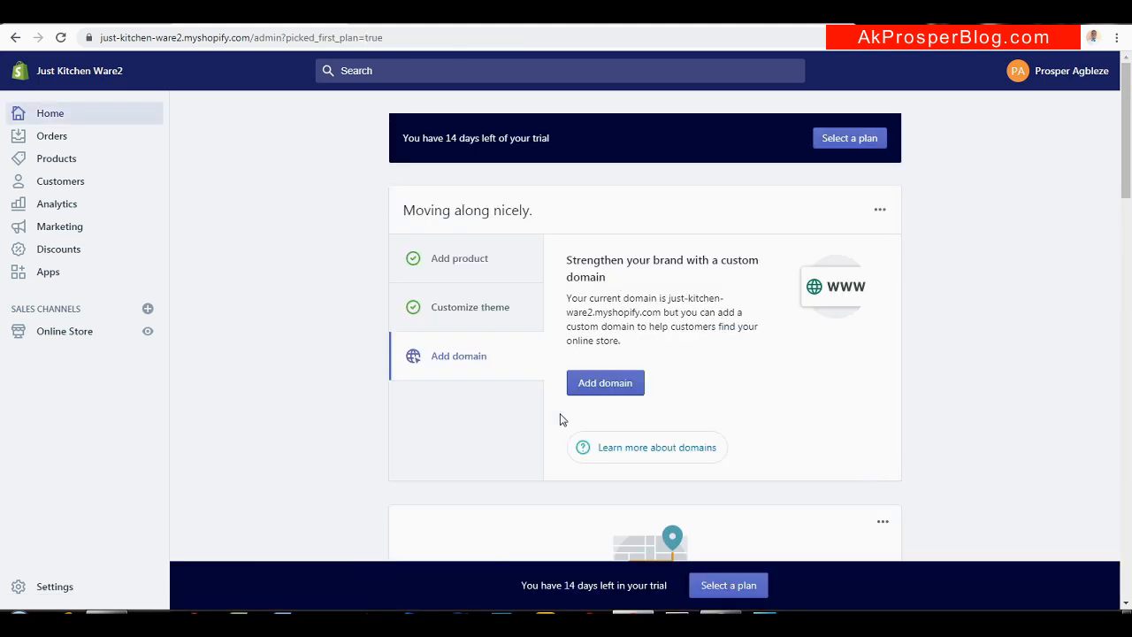
# In Online Store Preferences, uncheck Enable password and save
pyautogui.moveTo(1129, 148)
pyautogui.mouseDown()
pyautogui.moveTo(1130, 169)
pyautogui.moveTo(1130, 149)
pyautogui.mouseUp()
pyautogui.click(59, 339)
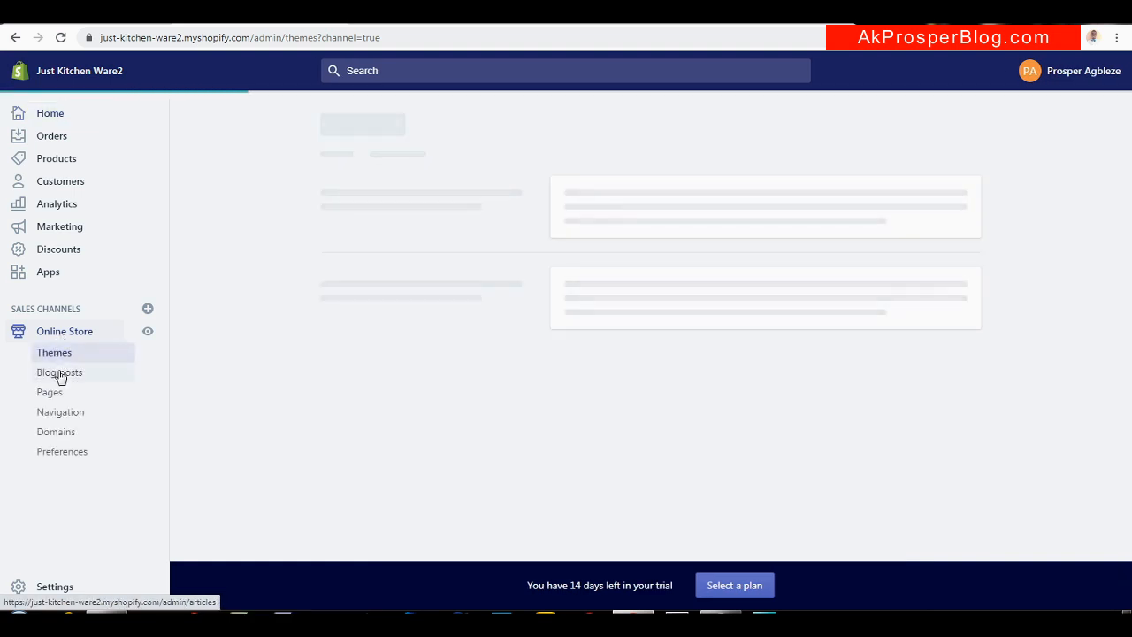
pyautogui.click(58, 458)
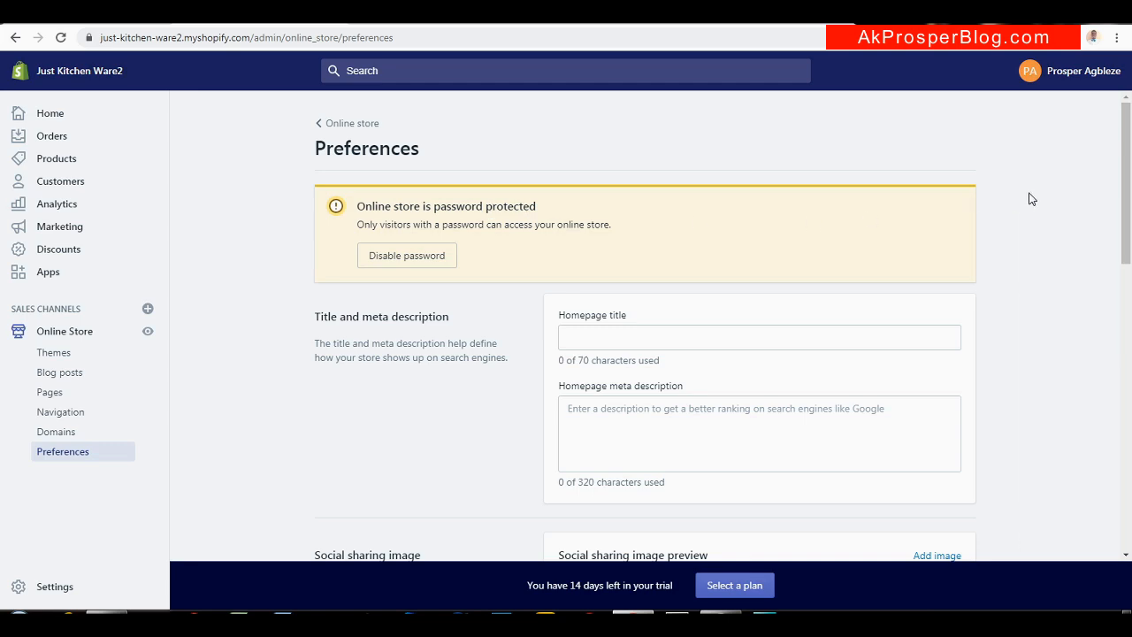
pyautogui.scroll(-5, 1030, 199)
pyautogui.scroll(-4, 1087, 406)
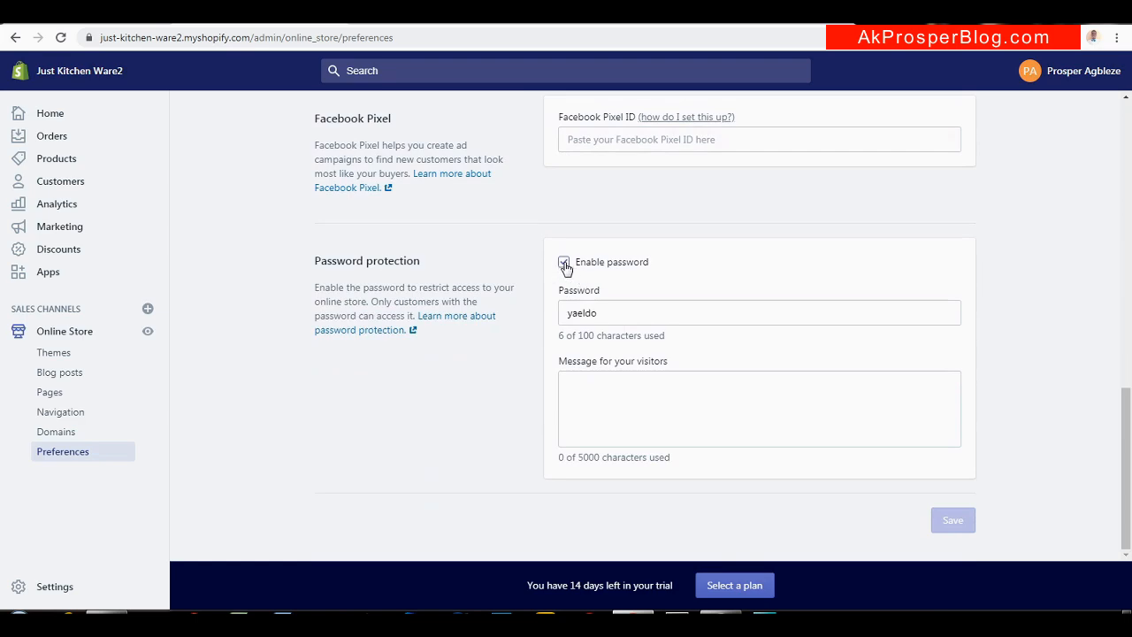
pyautogui.click(565, 263)
pyautogui.click(954, 522)
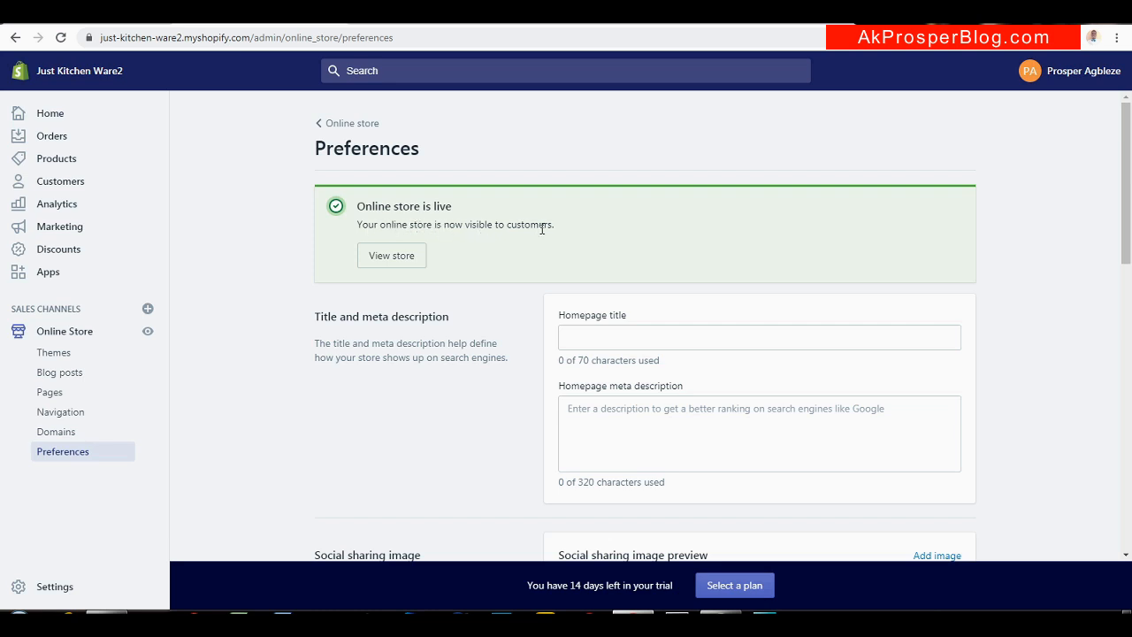
# Open the storefront in a new tab, hide the preview bar and copy its URL
pyautogui.rightClick(403, 263)
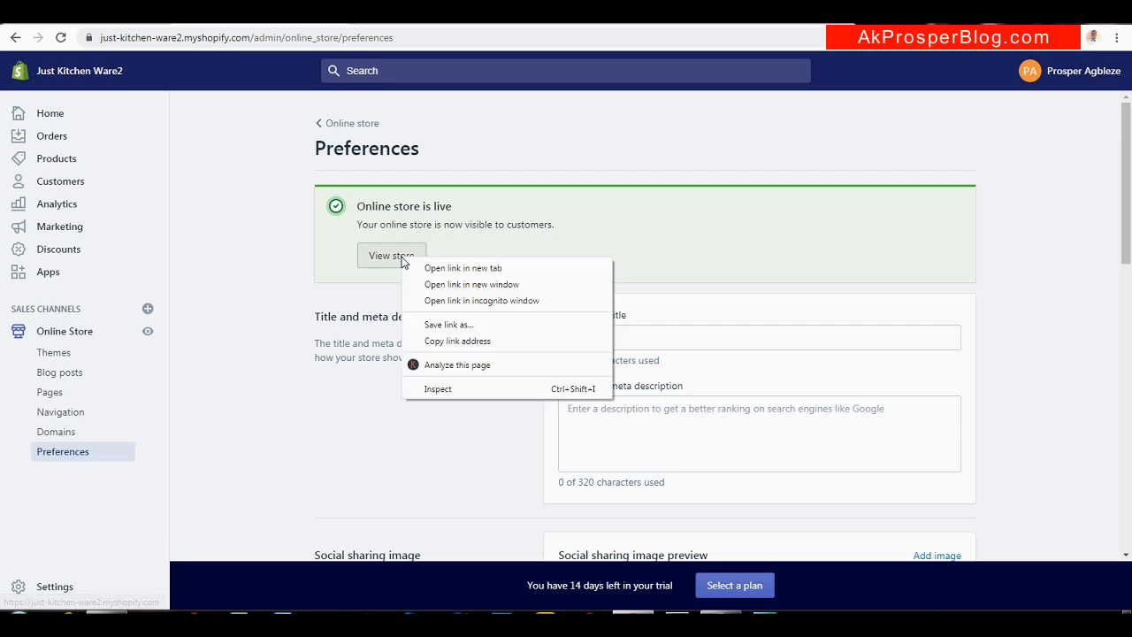
pyautogui.click(413, 266)
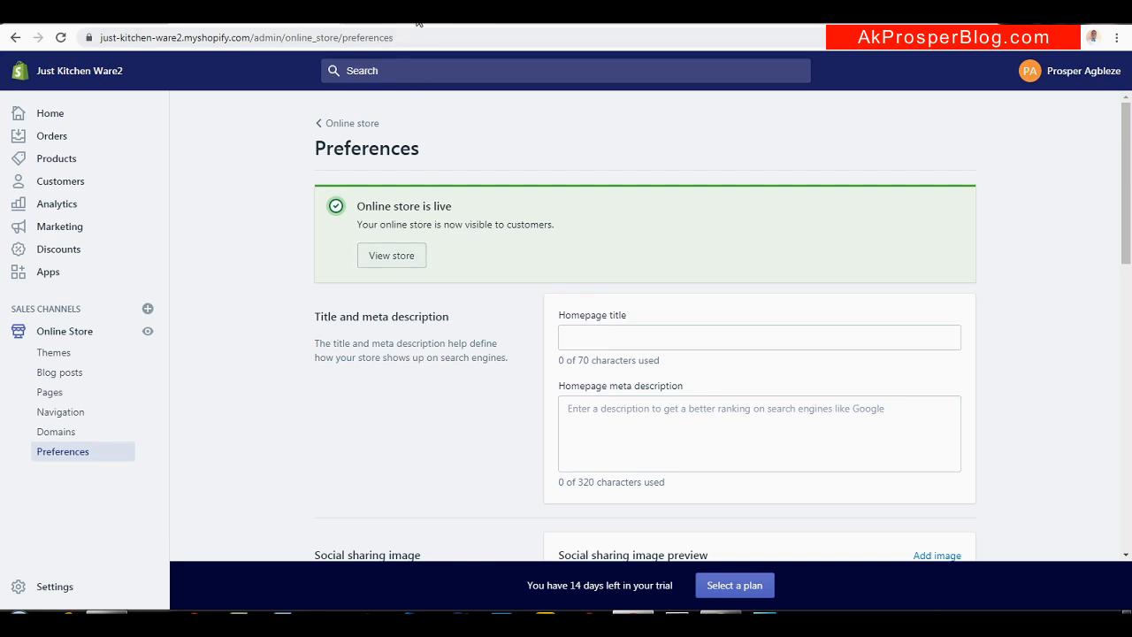
pyautogui.click(418, 23)
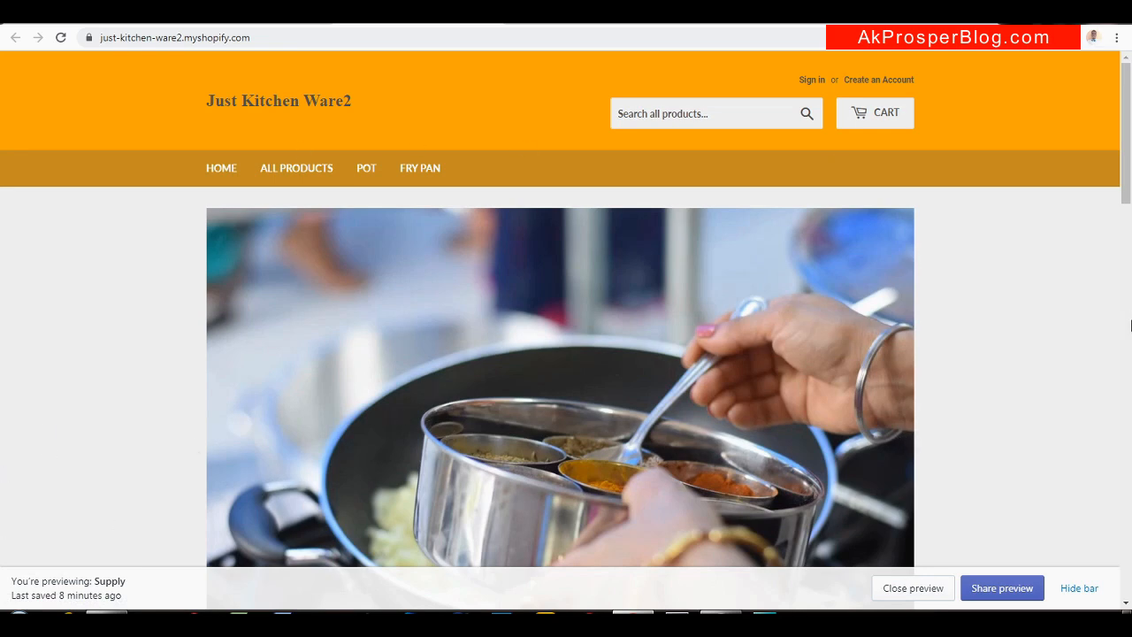
pyautogui.click(1068, 588)
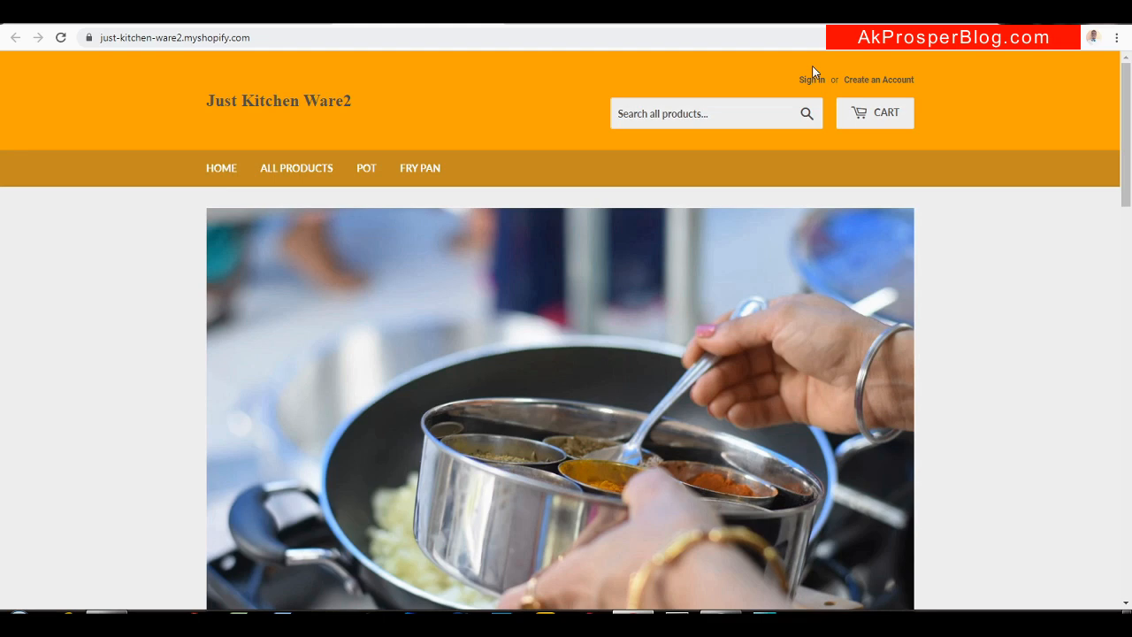
pyautogui.click(284, 36)
pyautogui.hotkey('ctrl', 'c')
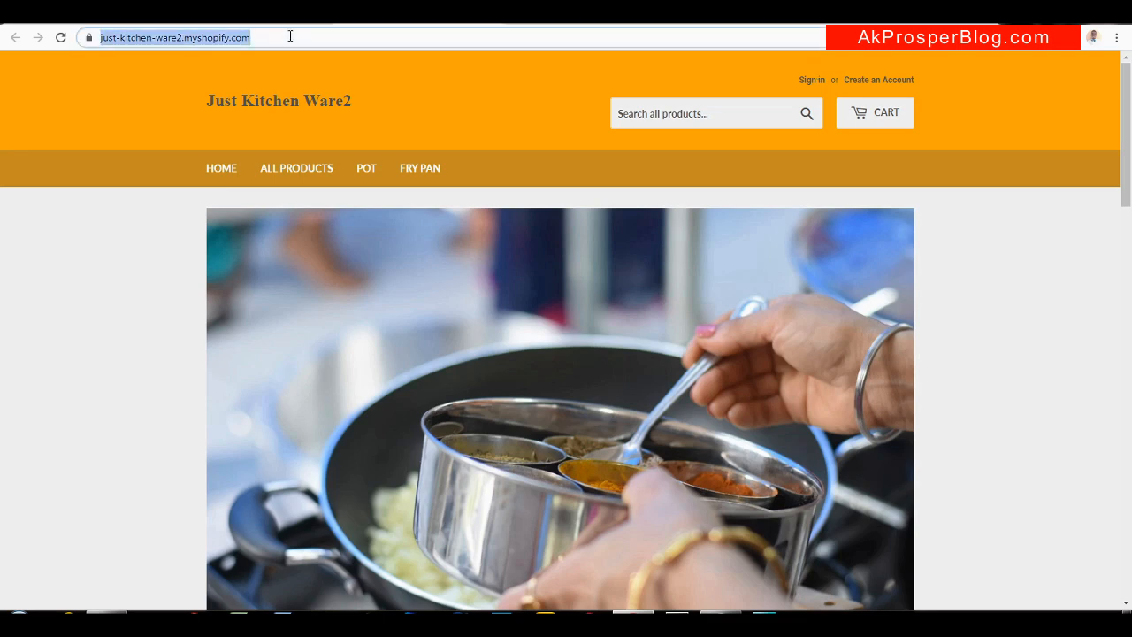
# Load the store URL in a new Chrome incognito window
pyautogui.click(1116, 37)
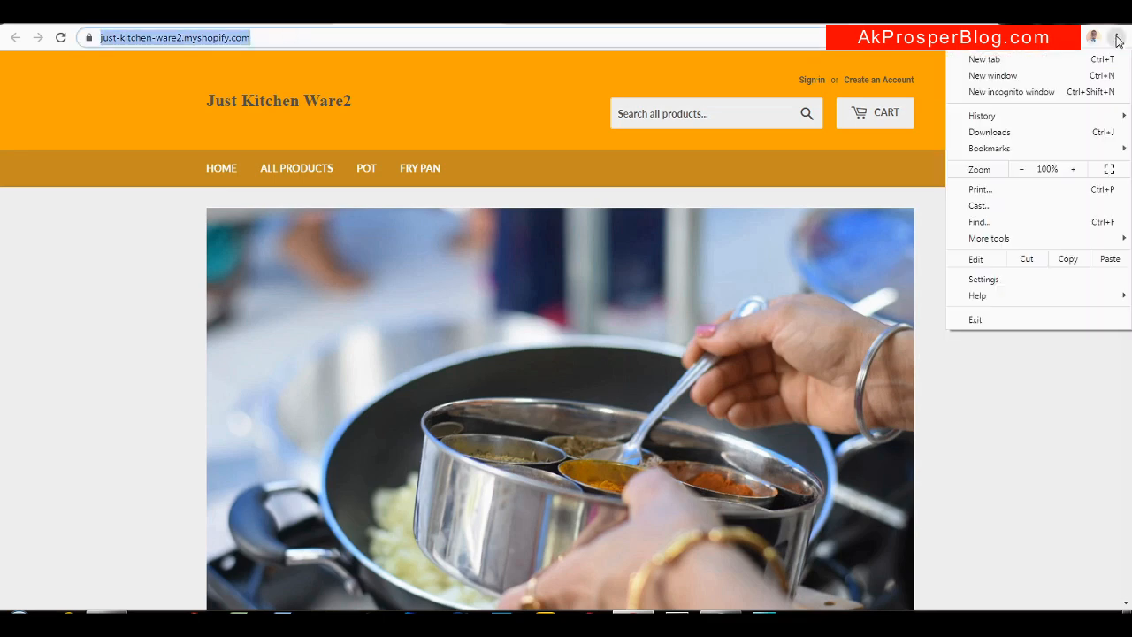
pyautogui.click(1002, 92)
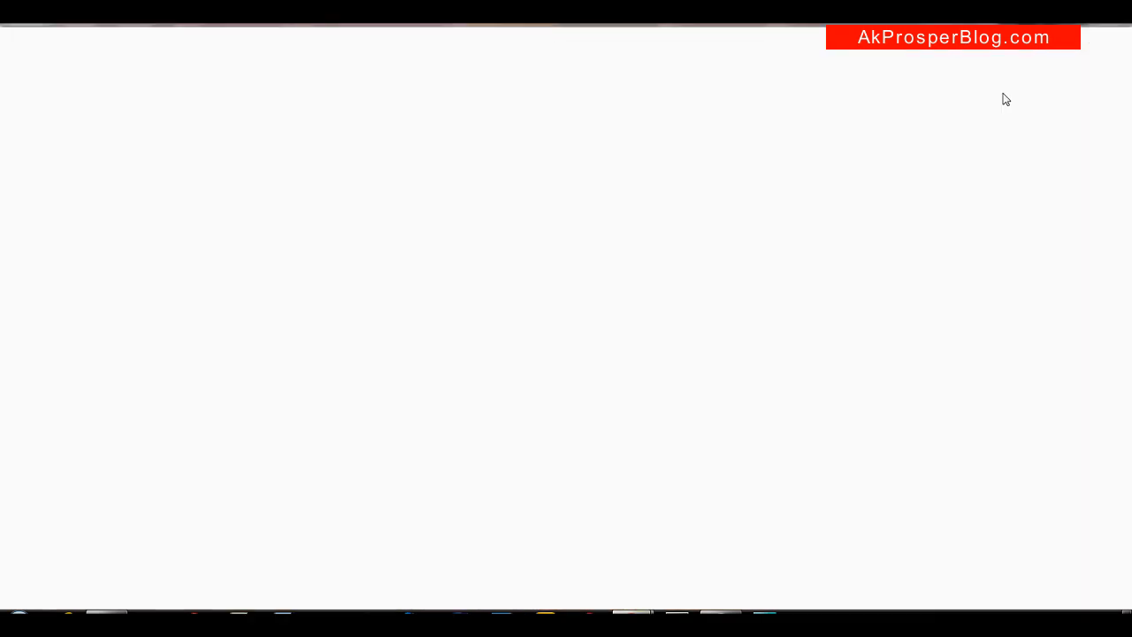
pyautogui.hotkey('ctrl', 'v')
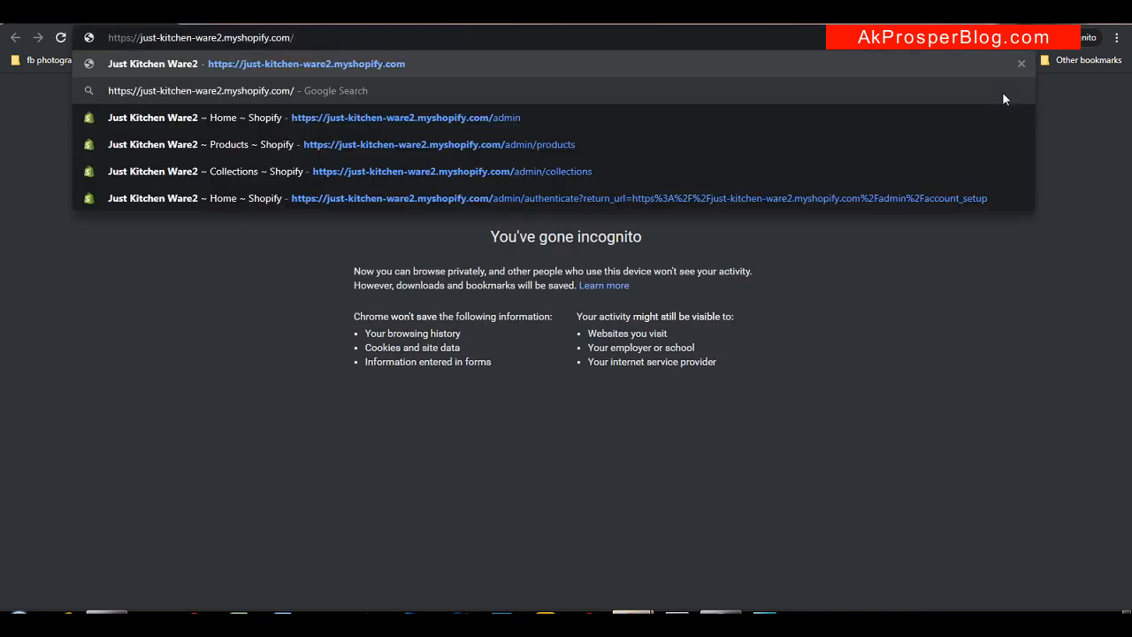
pyautogui.press('Return')
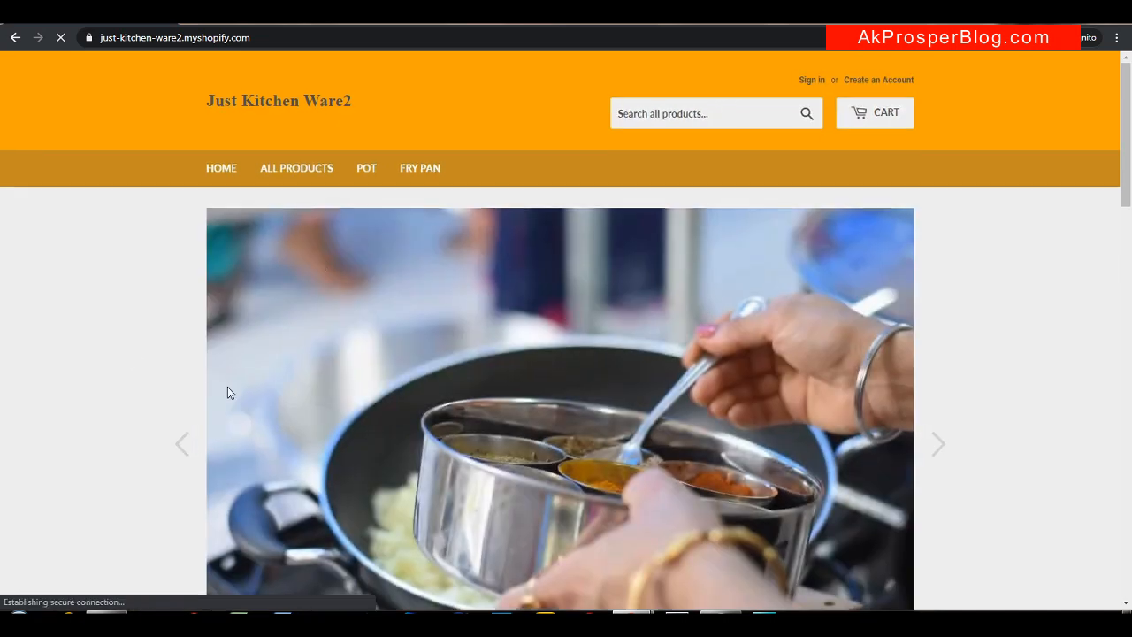
# Open the Copper Frying Pan and use Buy it now to reach the $26.25 checkout
pyautogui.moveTo(1128, 150); pyautogui.dragTo(1089, 392)
pyautogui.click(431, 341)
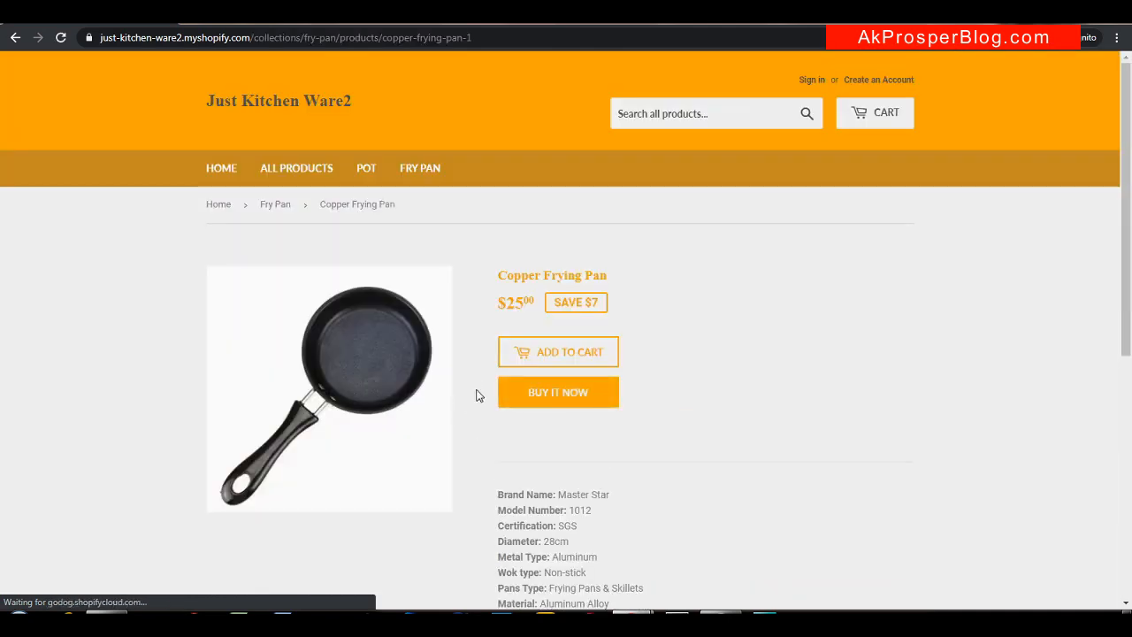
pyautogui.click(559, 398)
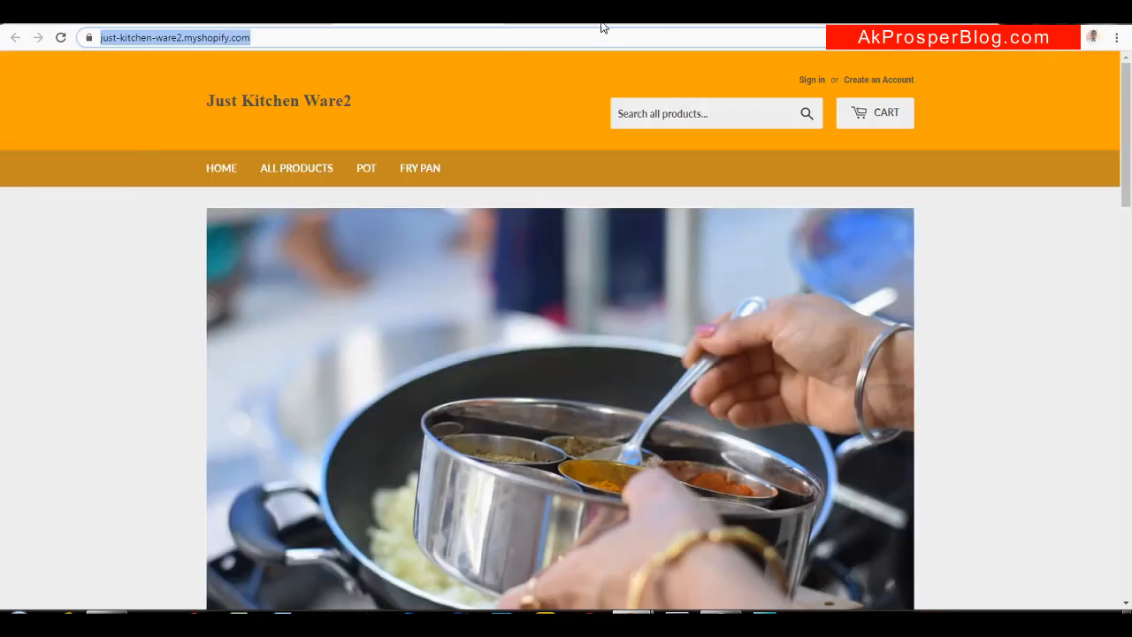
pyautogui.click(244, 21)
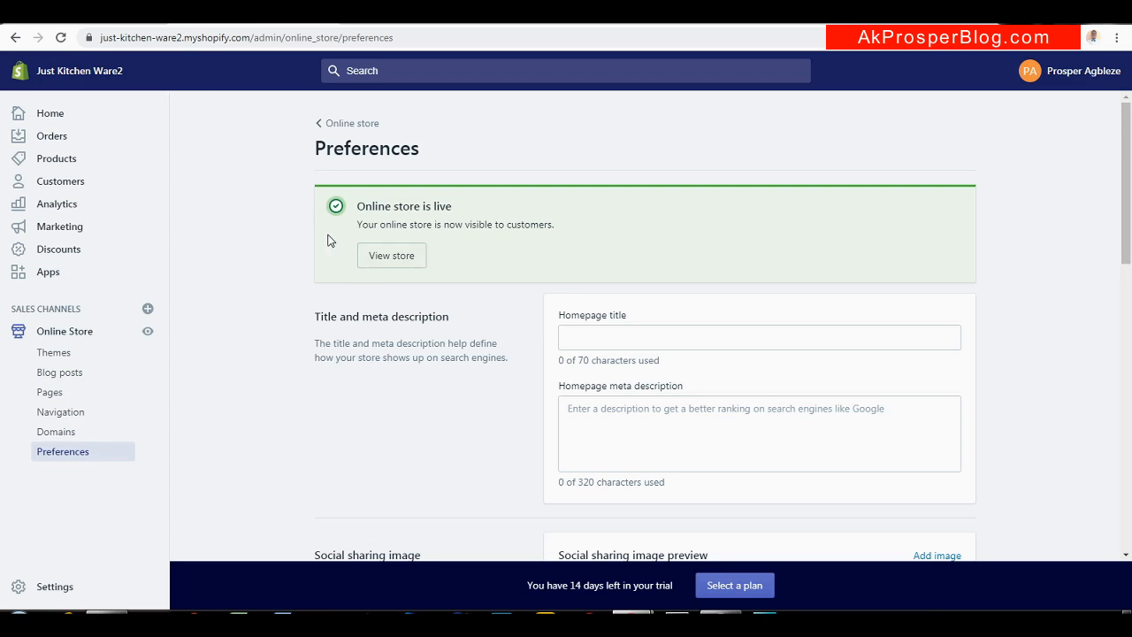
# Check the blog tutorial, then return to the admin's Online Store Preferences page
pyautogui.click(106, 20)
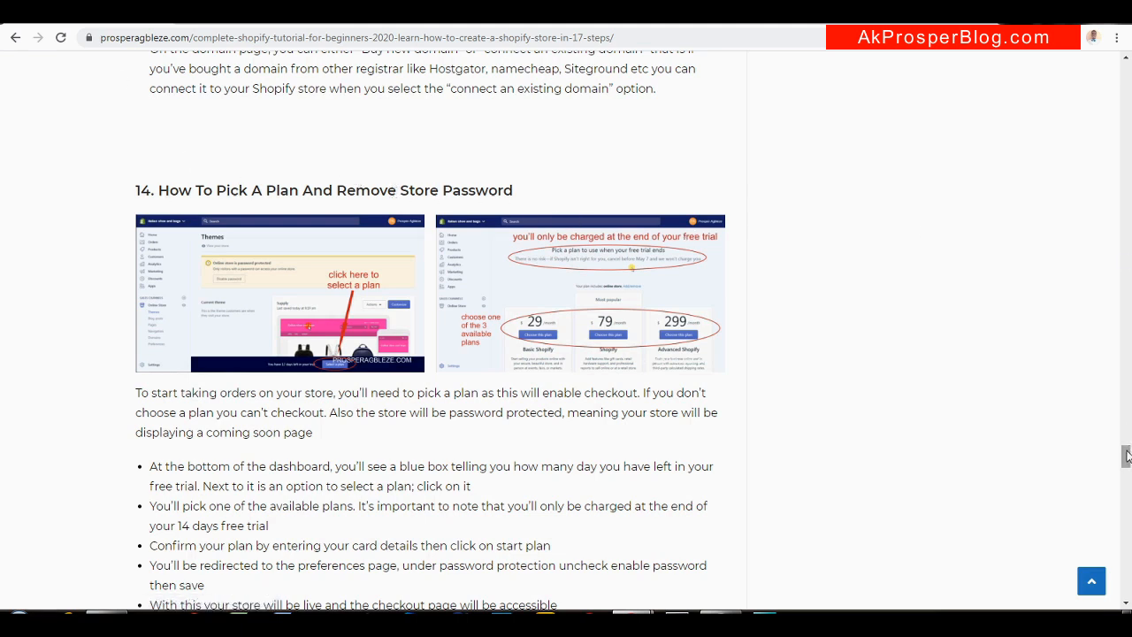
pyautogui.moveTo(1126, 456); pyautogui.dragTo(1127, 487)
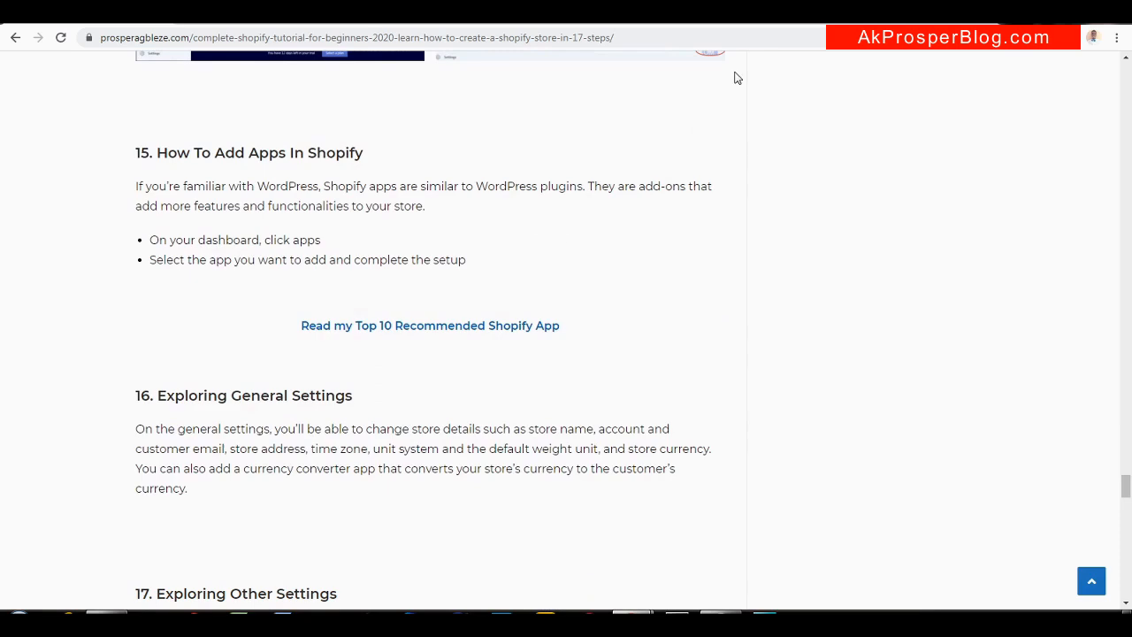
pyautogui.click(265, 13)
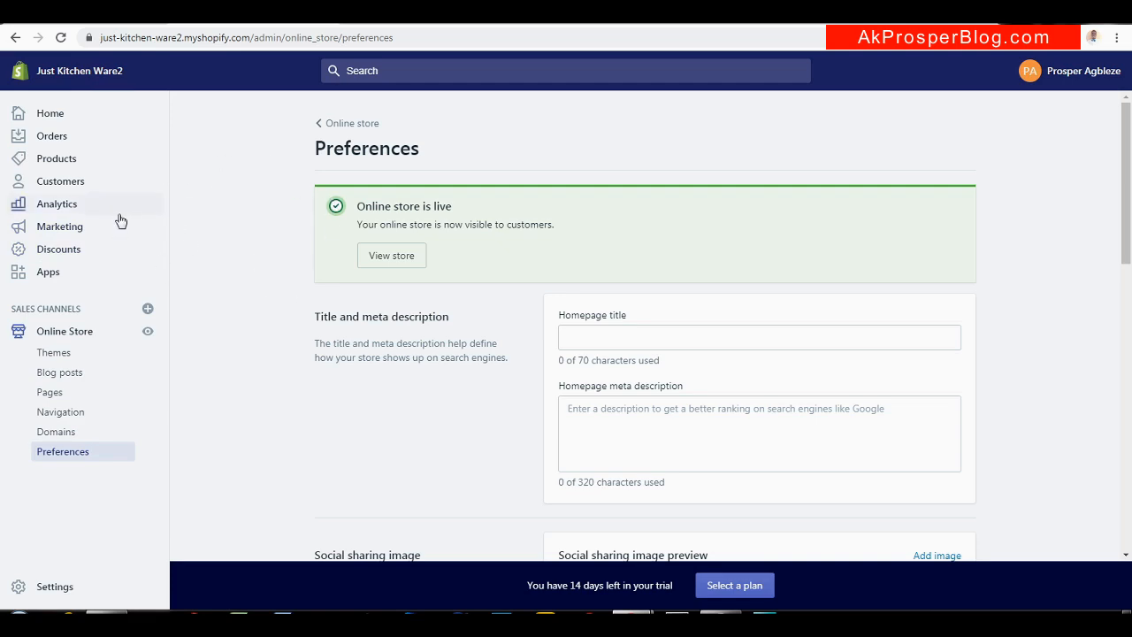
pyautogui.rightClick(55, 276)
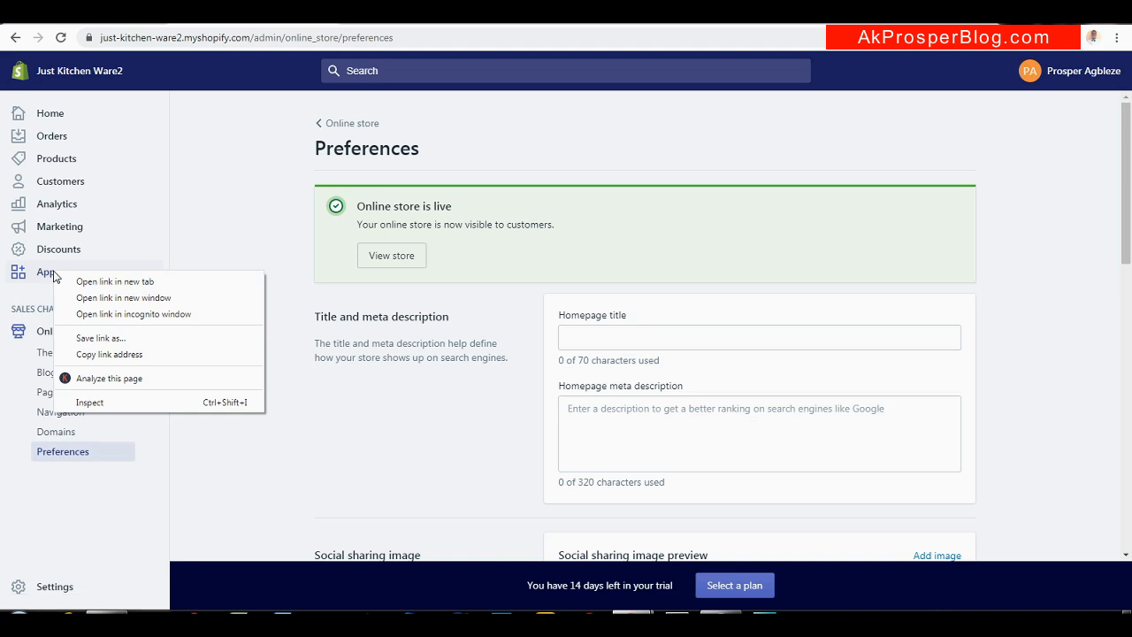
# Open Apps, launch the Shopify App Store in a new tab and scroll its recommended apps
pyautogui.click(43, 275)
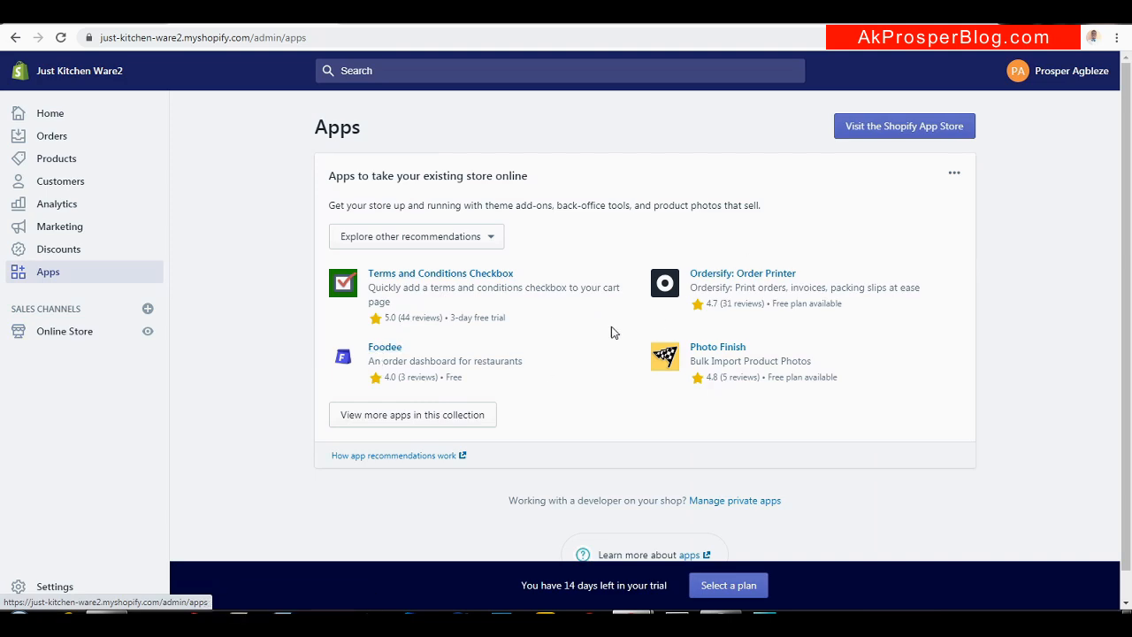
pyautogui.rightClick(880, 133)
pyautogui.click(886, 140)
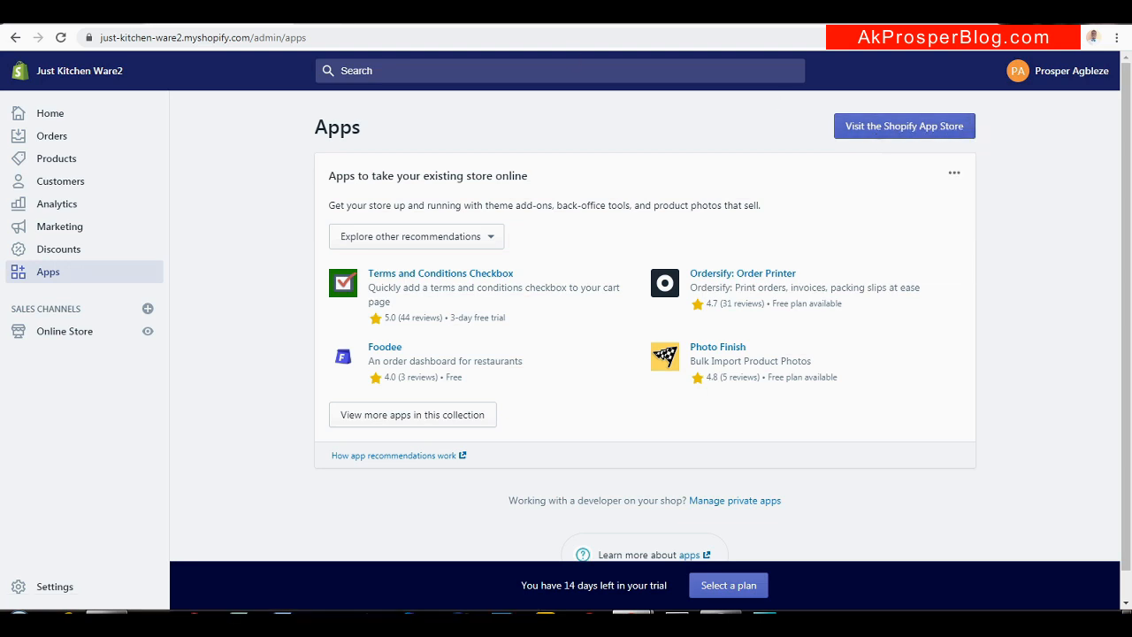
pyautogui.click(474, 21)
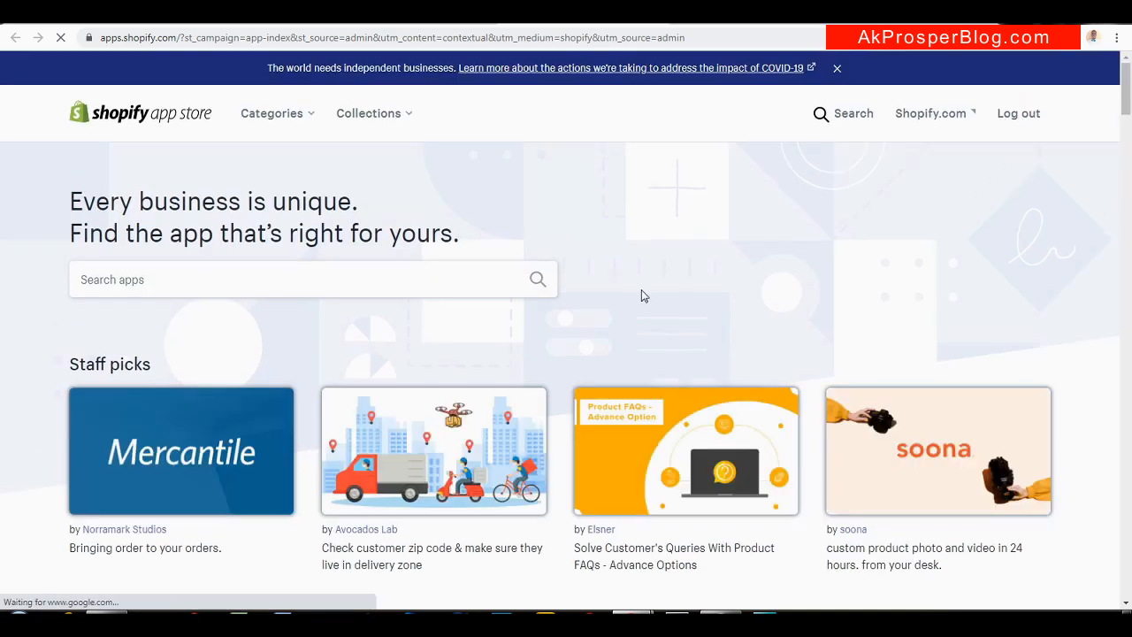
pyautogui.moveTo(1126, 103); pyautogui.dragTo(1126, 124)
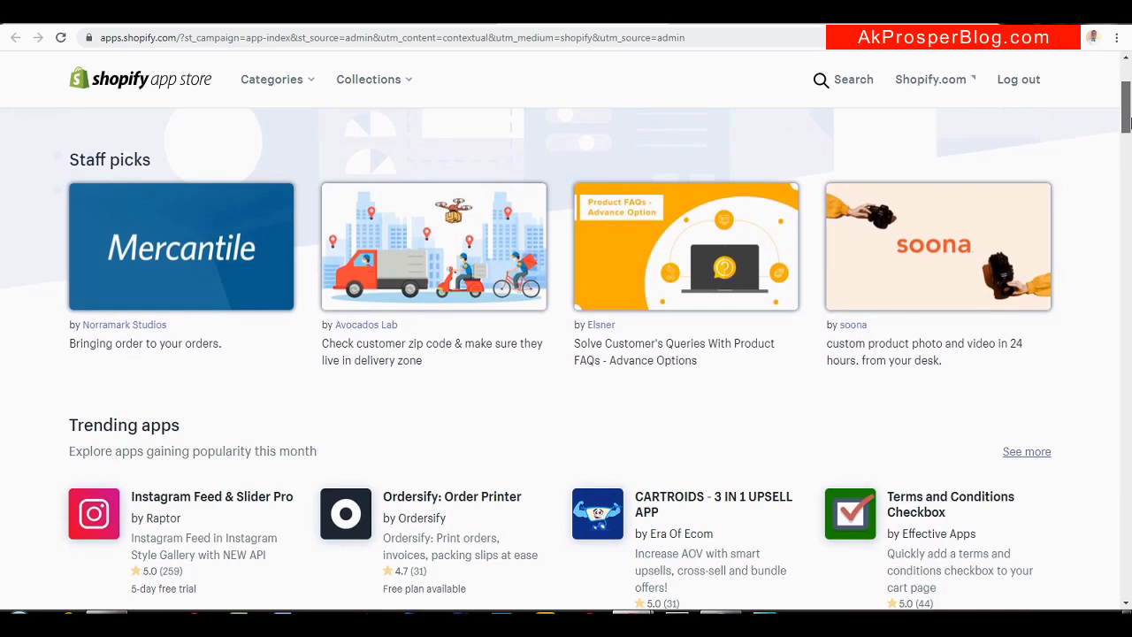
pyautogui.moveTo(1127, 124); pyautogui.dragTo(1127, 156)
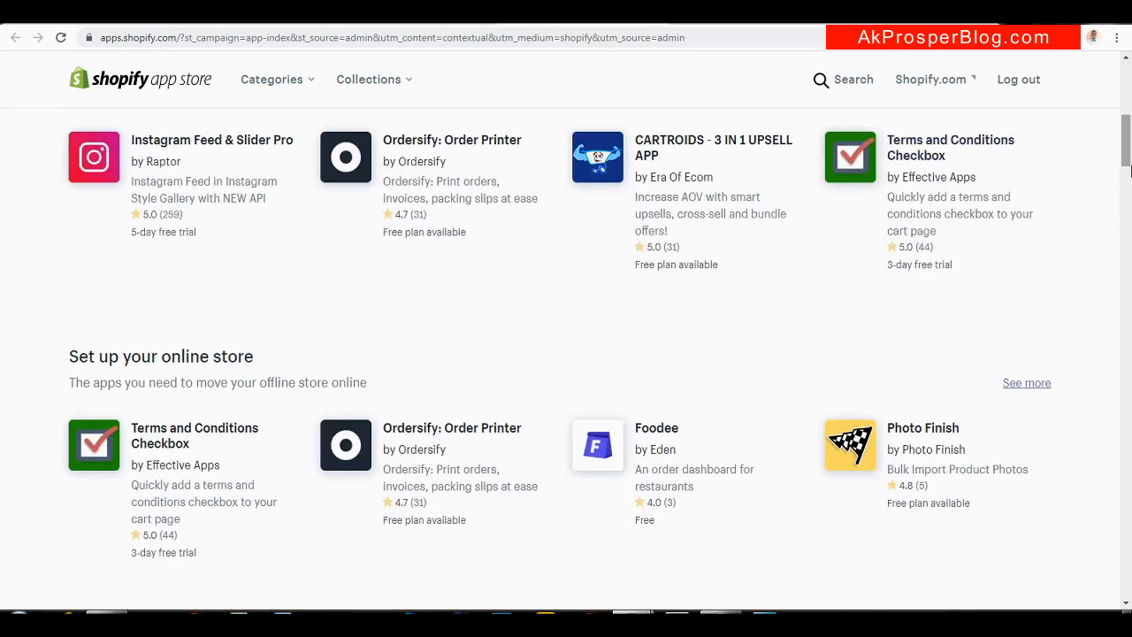
pyautogui.moveTo(1128, 151); pyautogui.dragTo(1128, 202)
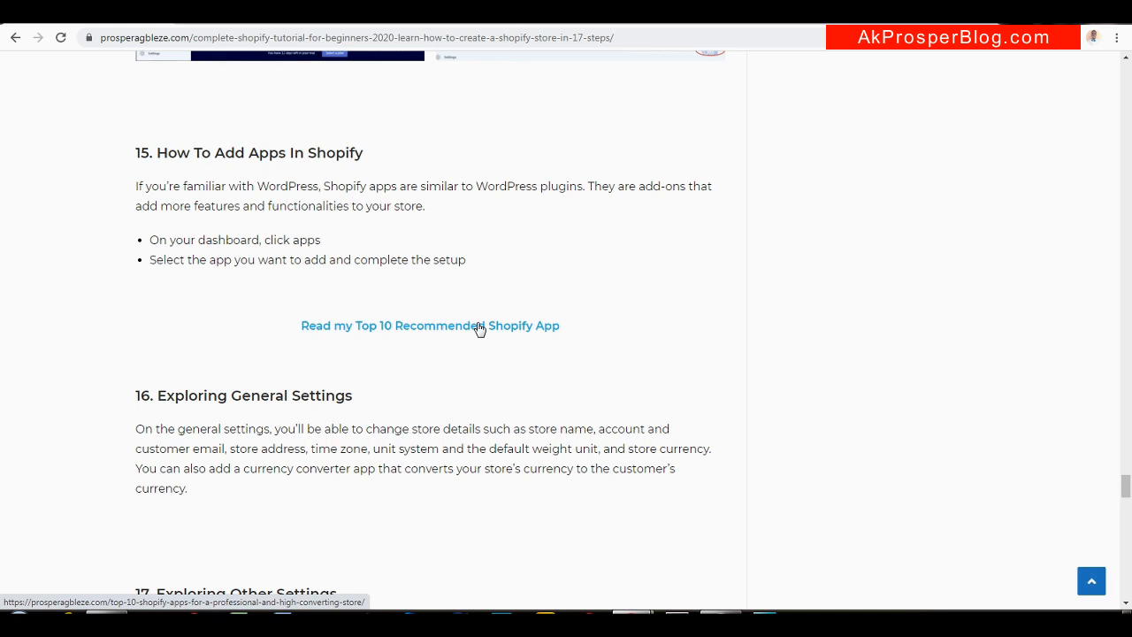
# Check the tutorial, then open Settings from the admin sidebar
pyautogui.click(253, 16)
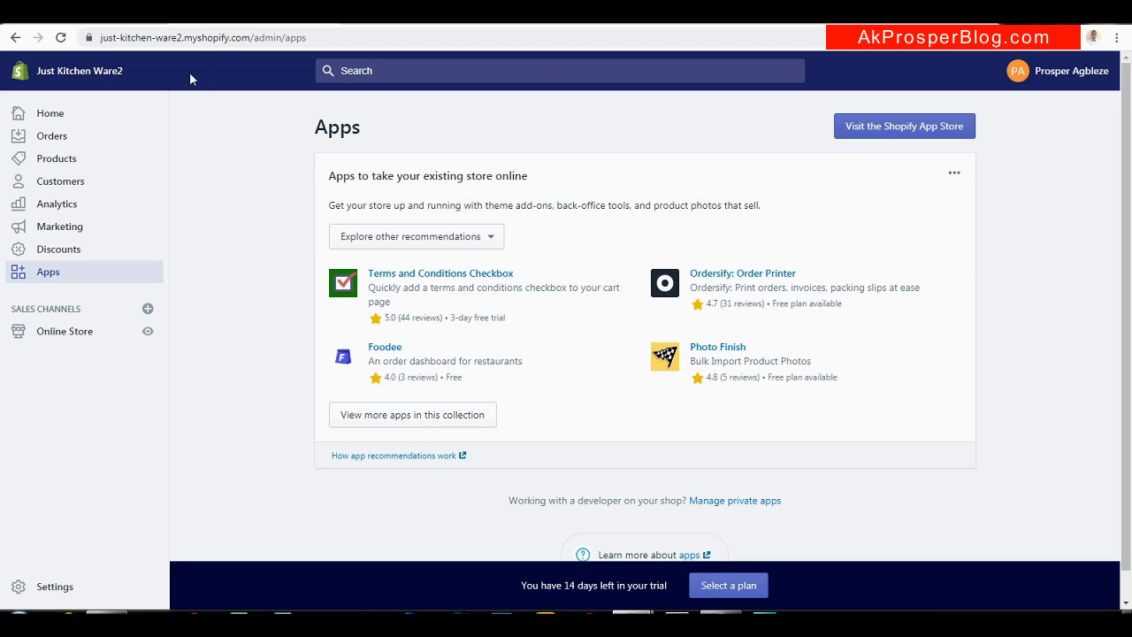
pyautogui.click(142, 16)
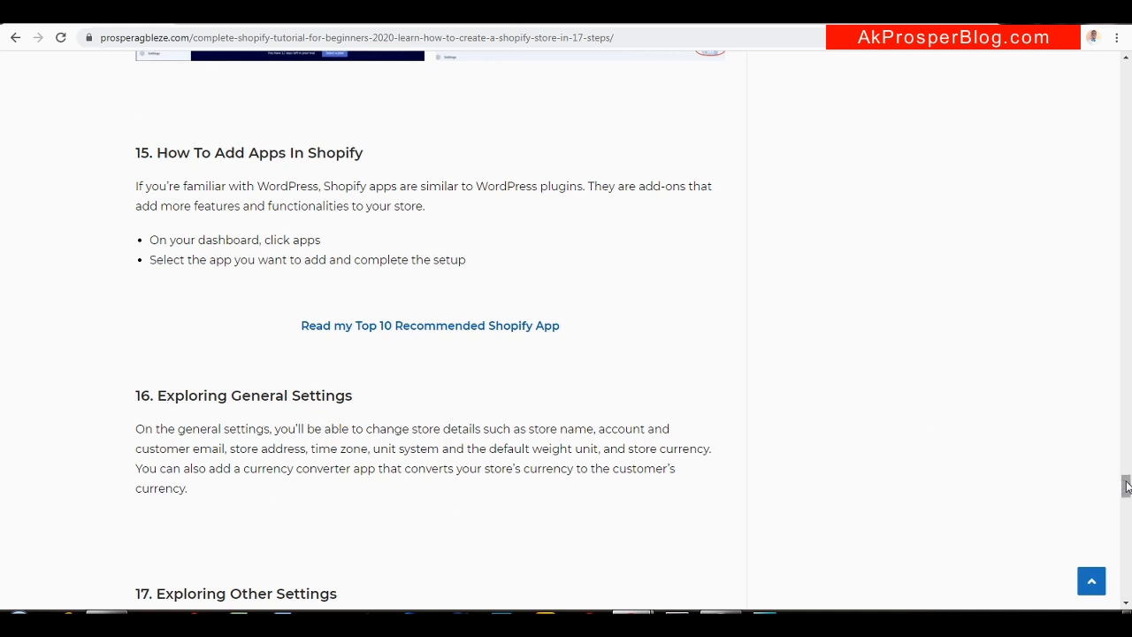
pyautogui.moveTo(1126, 485); pyautogui.dragTo(1126, 492)
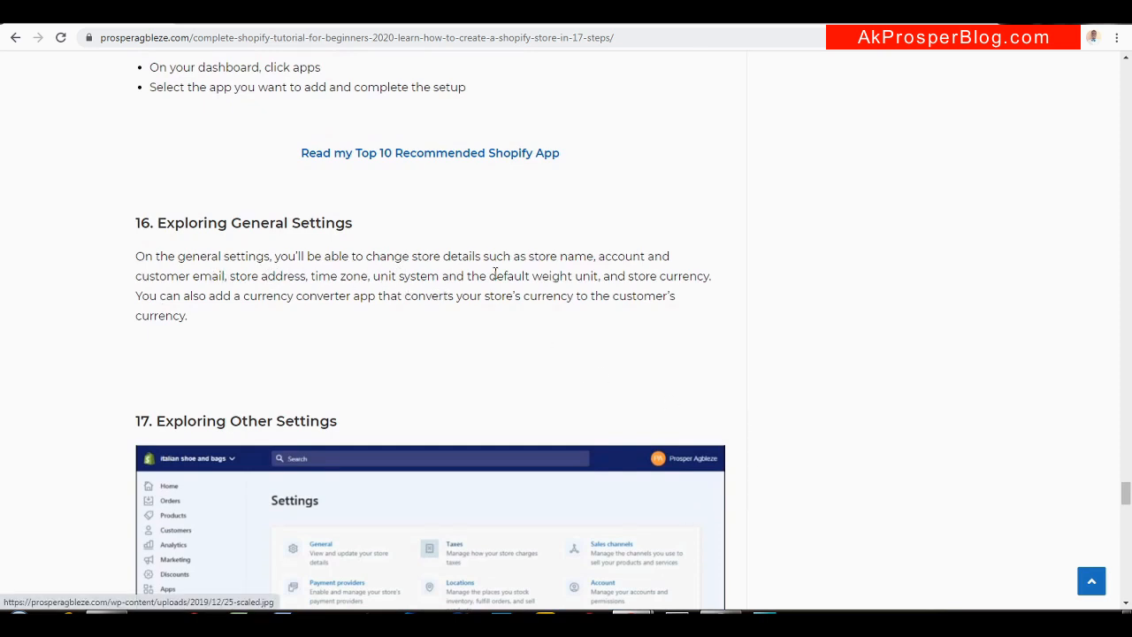
pyautogui.click(214, 12)
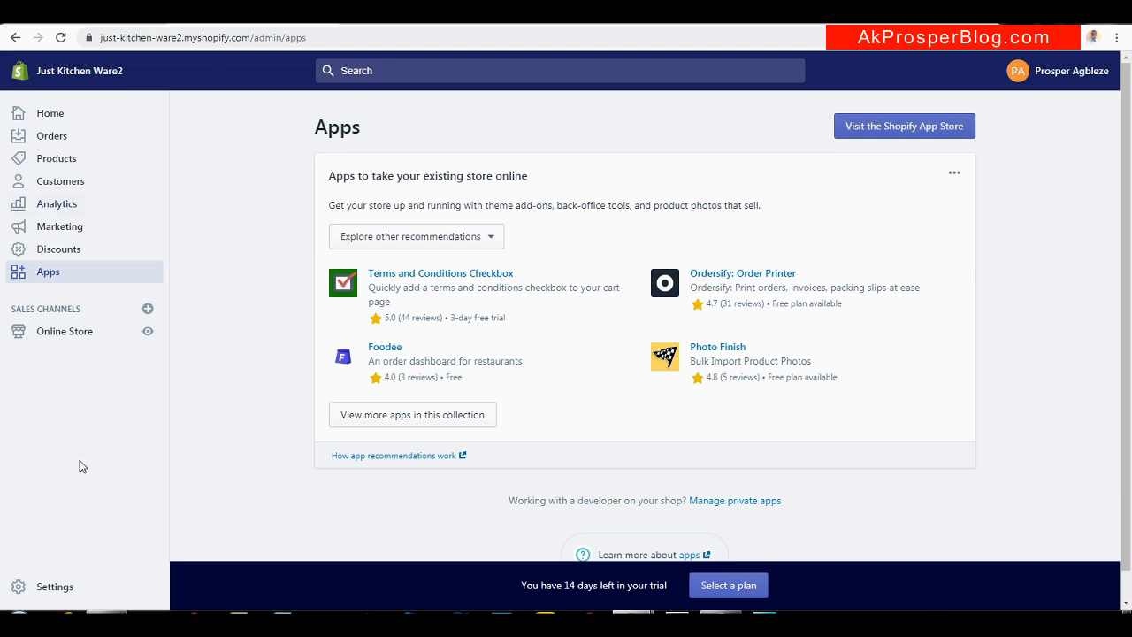
pyautogui.click(53, 585)
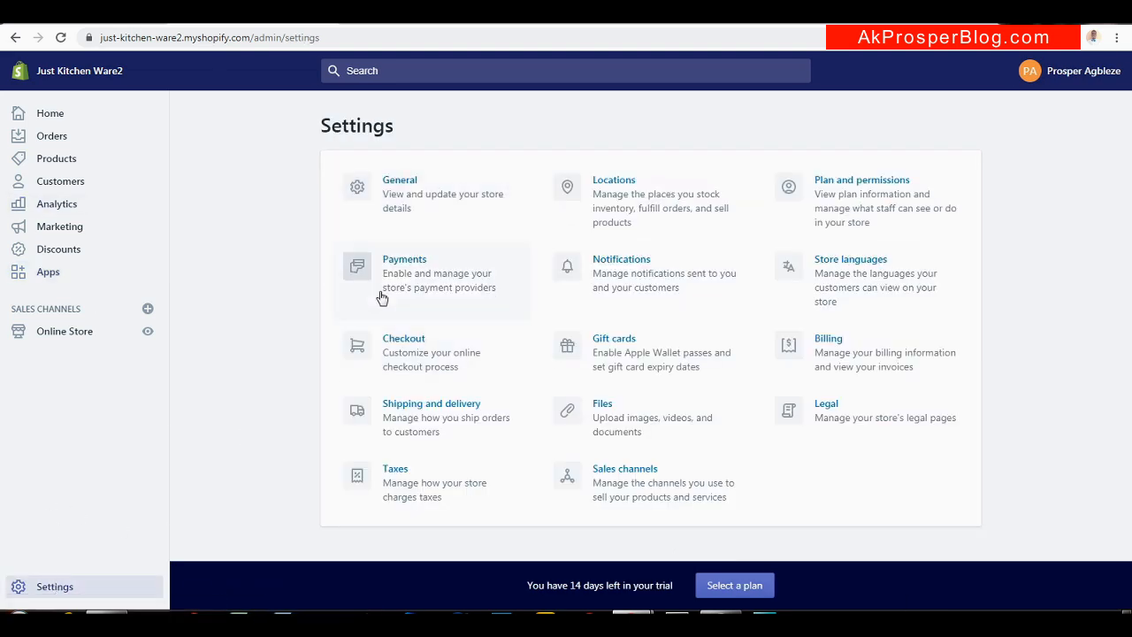
# In General settings, try the Imperial unit system, then revert to Metric with Kilogram weight
pyautogui.click(416, 193)
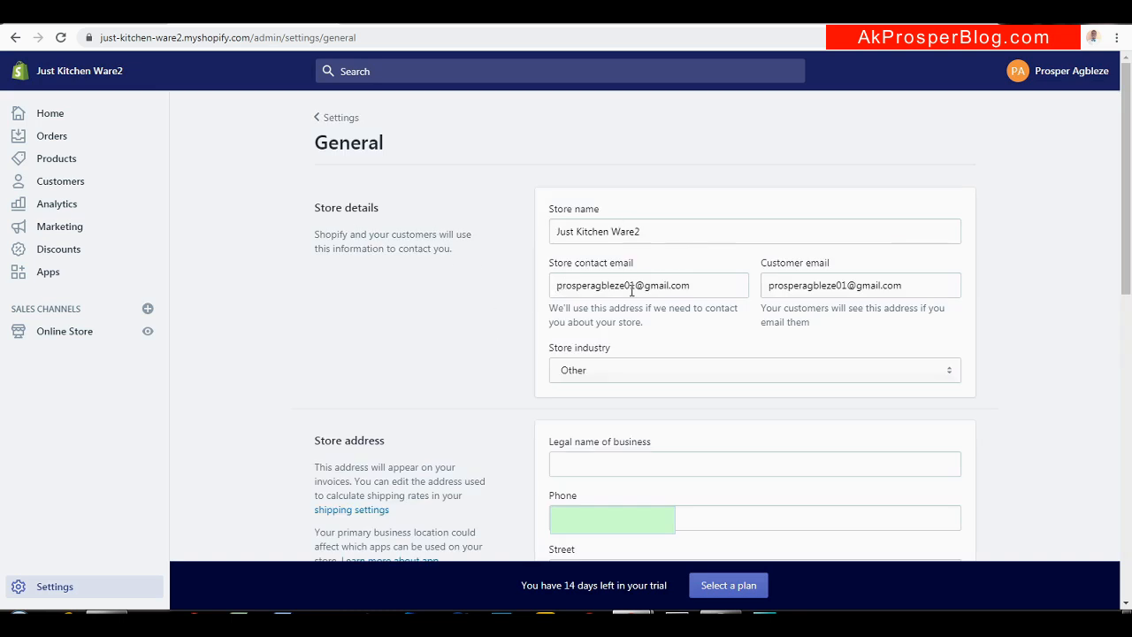
pyautogui.moveTo(1123, 175); pyautogui.dragTo(1121, 289)
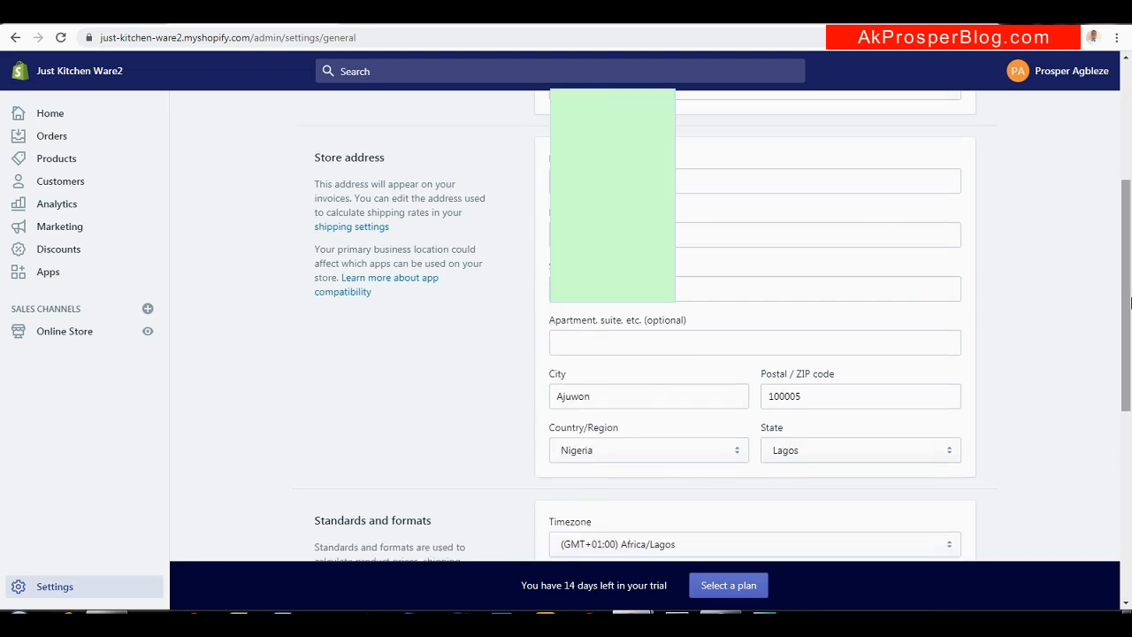
pyautogui.moveTo(1126, 307); pyautogui.dragTo(1128, 442)
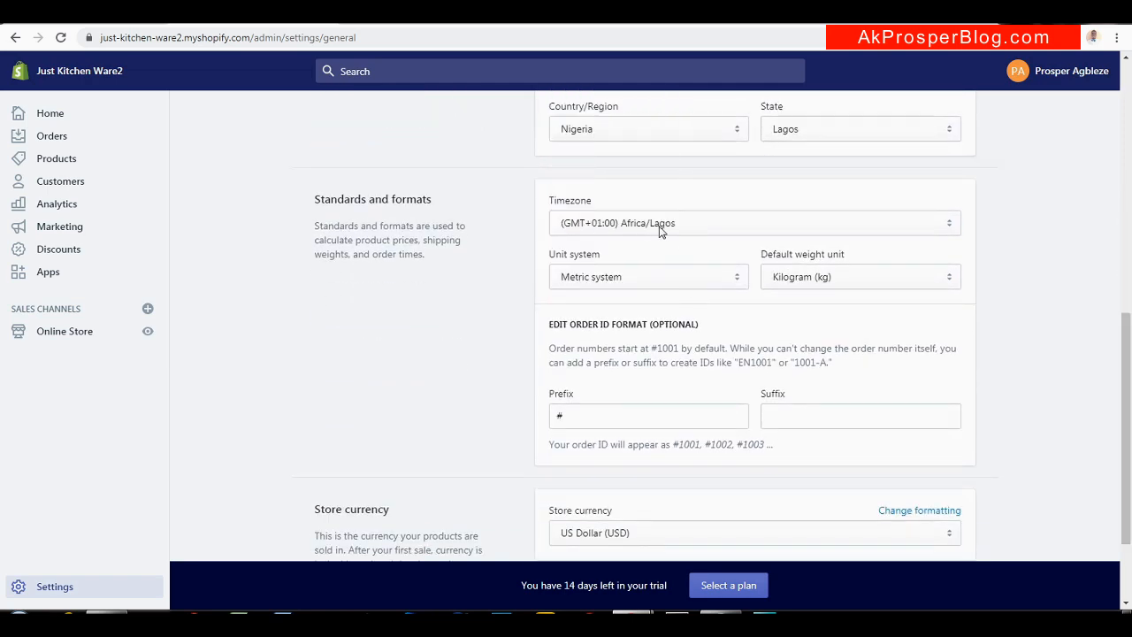
pyautogui.click(725, 279)
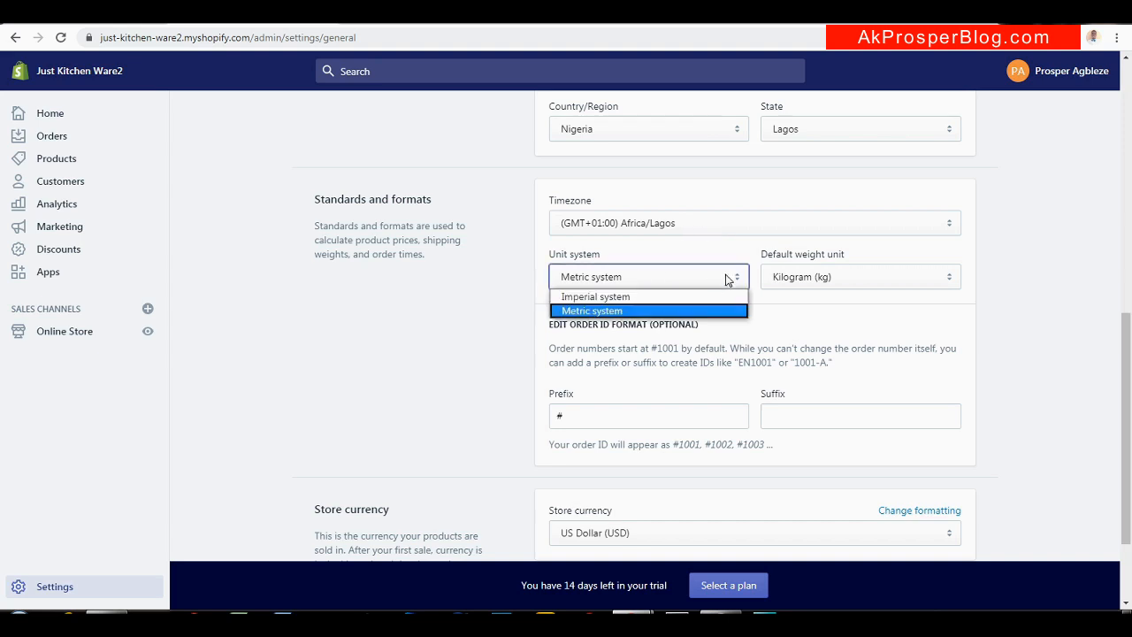
pyautogui.click(692, 281)
pyautogui.click(691, 282)
pyautogui.click(688, 299)
pyautogui.click(787, 284)
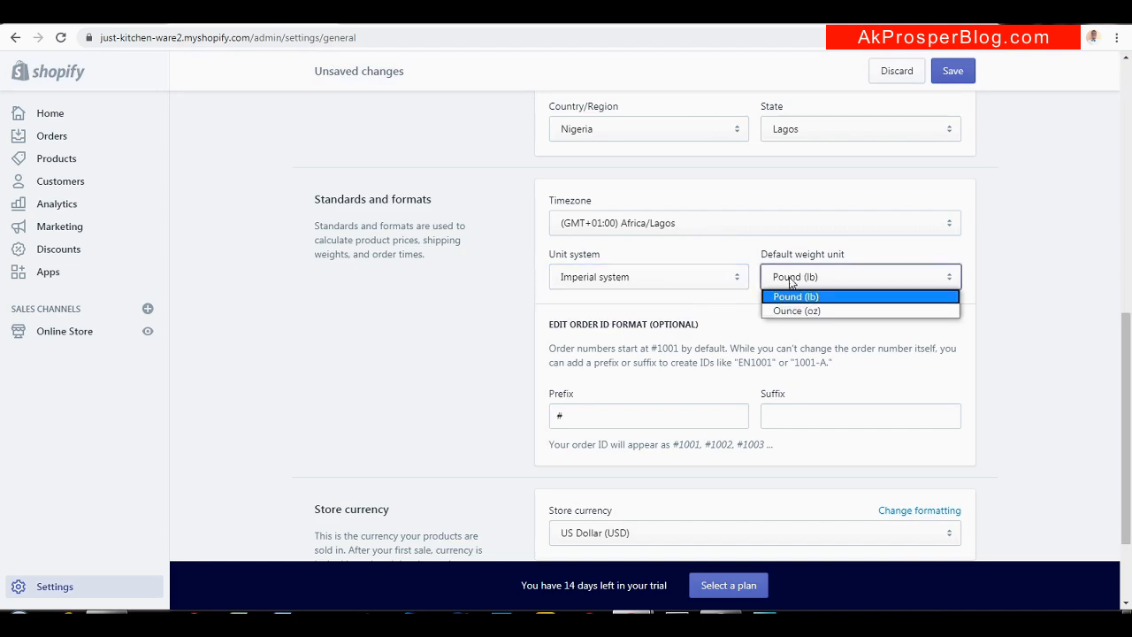
pyautogui.click(700, 280)
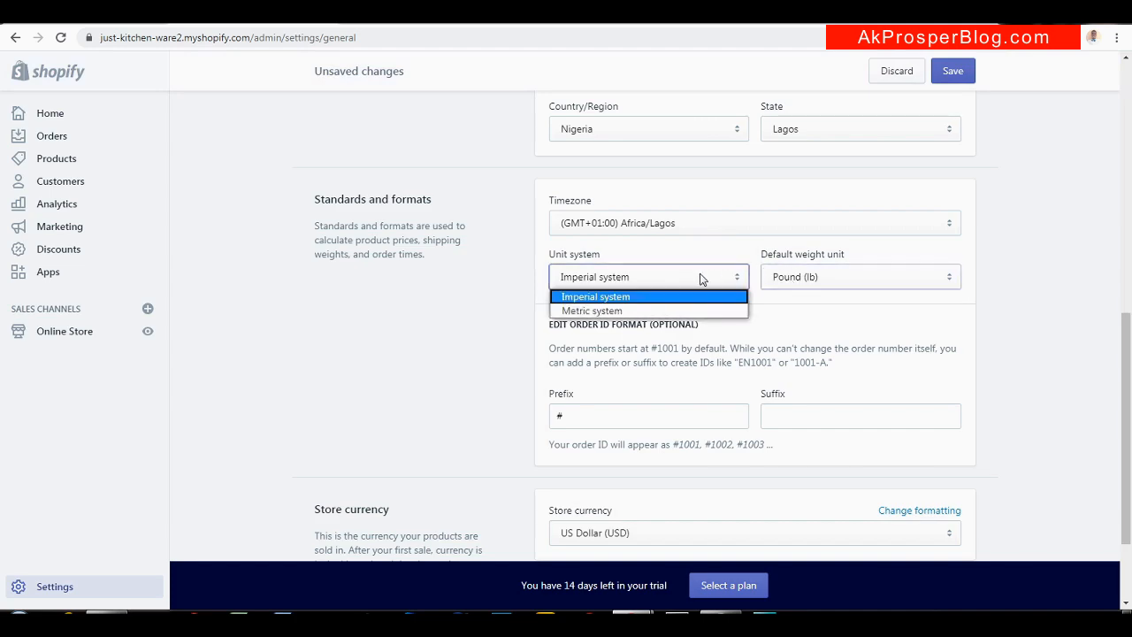
pyautogui.click(668, 311)
pyautogui.moveTo(1126, 389); pyautogui.dragTo(1115, 468)
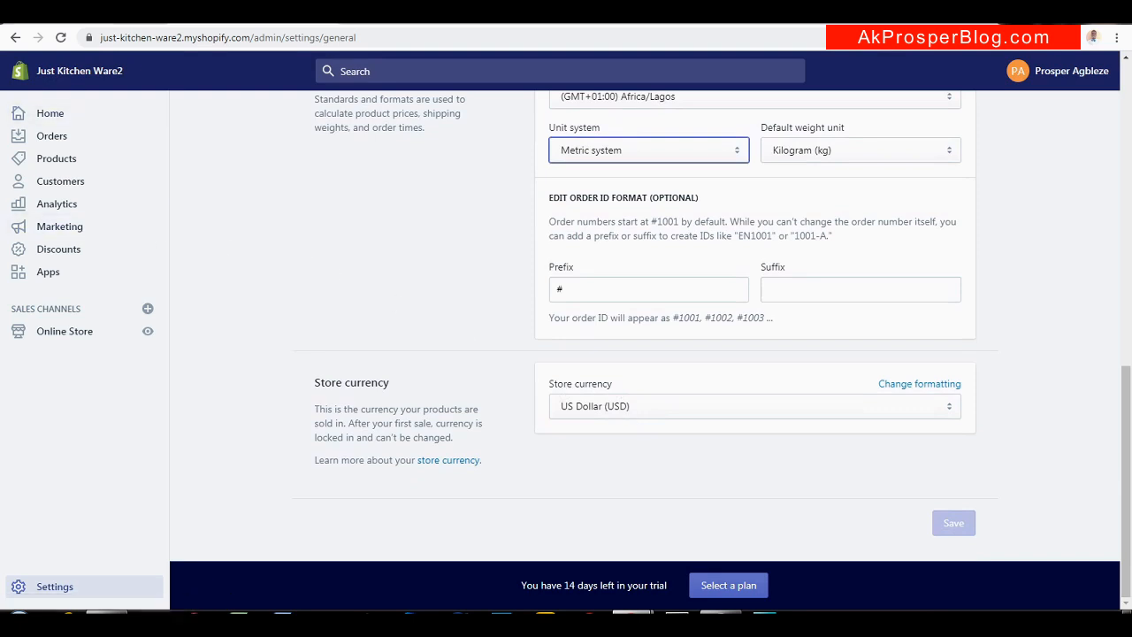
pyautogui.click(141, 12)
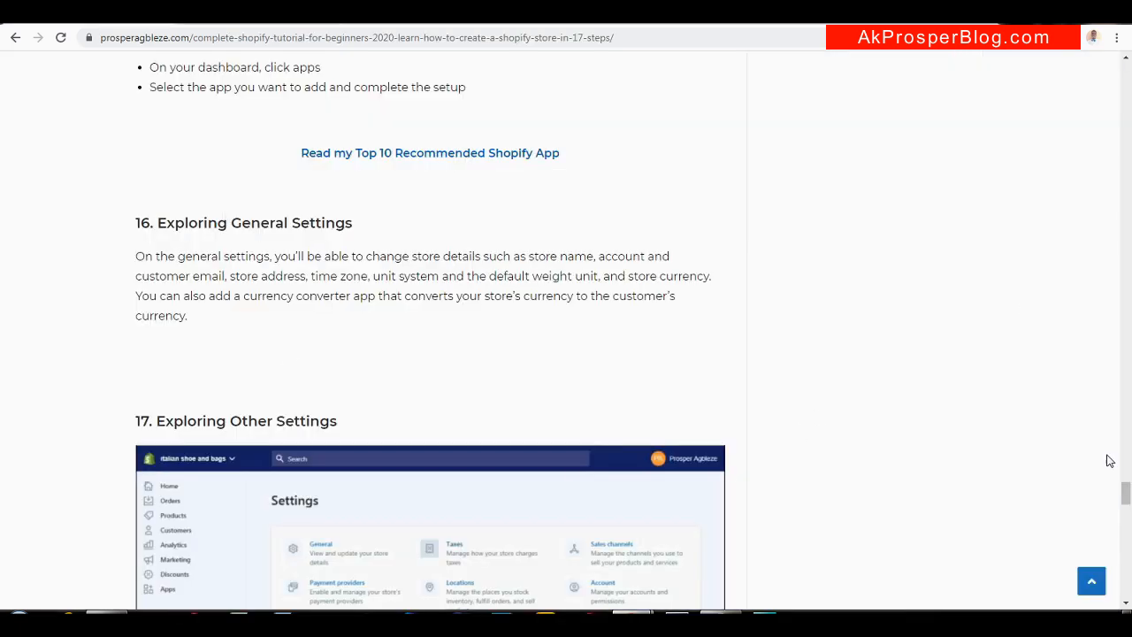
# Return to the Settings overview and read tutorial steps 16 and 17
pyautogui.moveTo(1125, 497); pyautogui.dragTo(1125, 514)
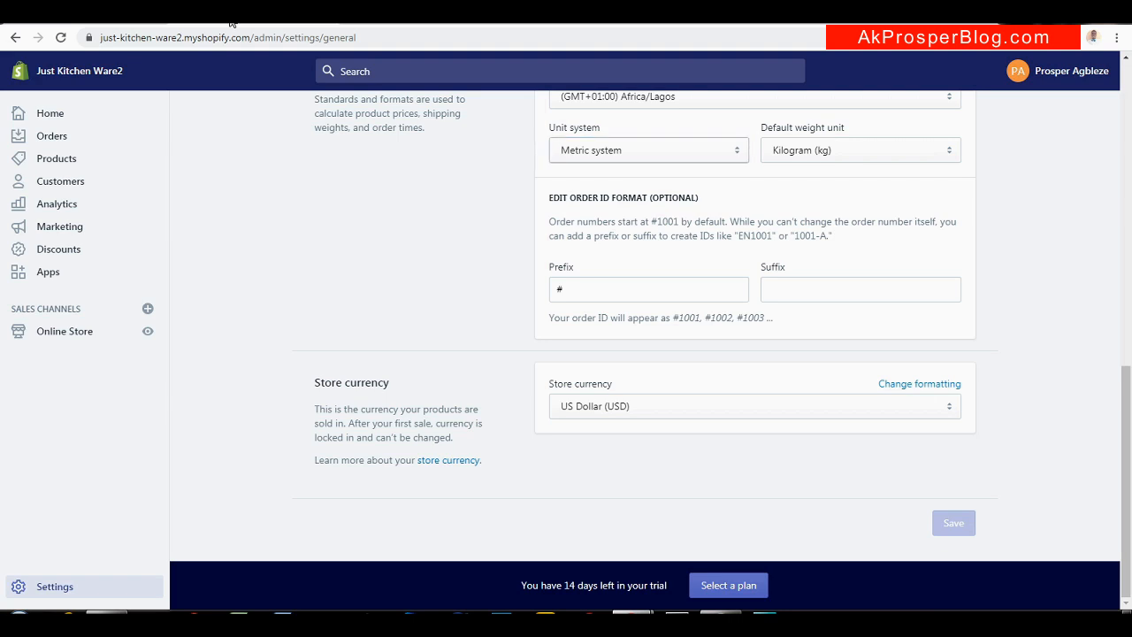
pyautogui.click(55, 587)
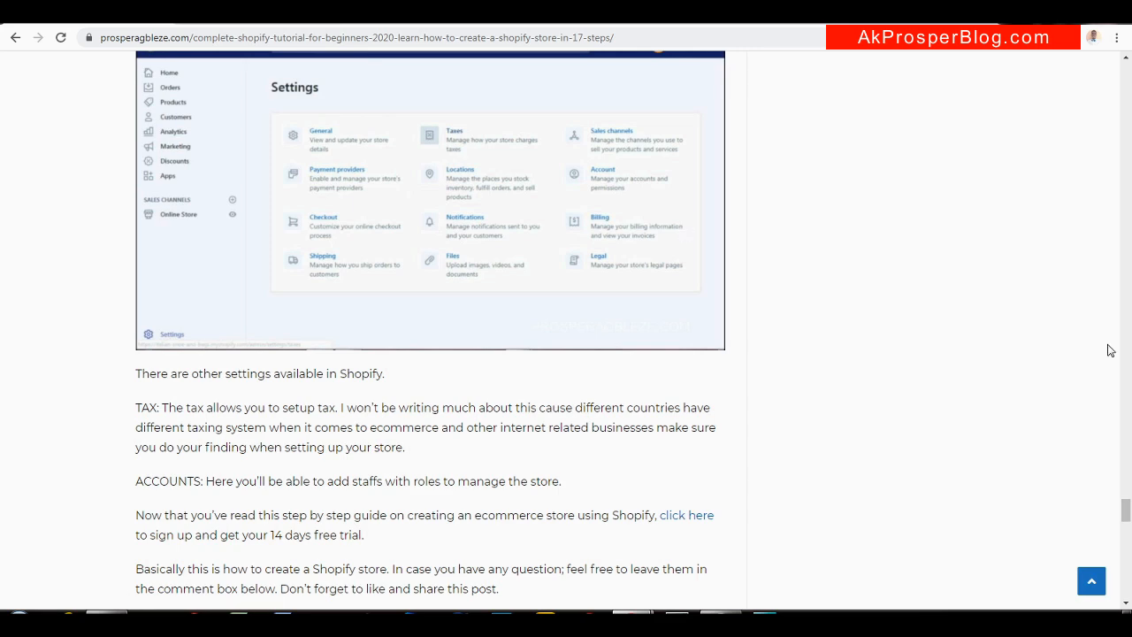
pyautogui.moveTo(1126, 513)
pyautogui.mouseDown()
pyautogui.moveTo(1127, 534)
pyautogui.moveTo(1127, 498)
pyautogui.mouseUp()
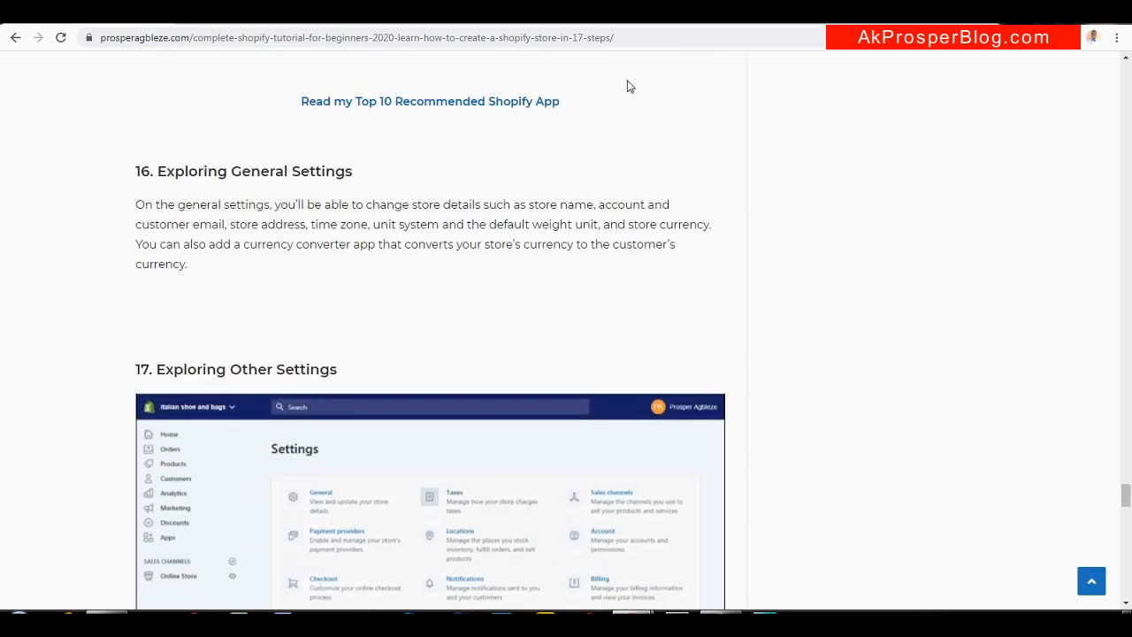
# Open the Copper Frying Pan from New Arrivals and Buy it now for a $26.25 checkout
pyautogui.click(417, 12)
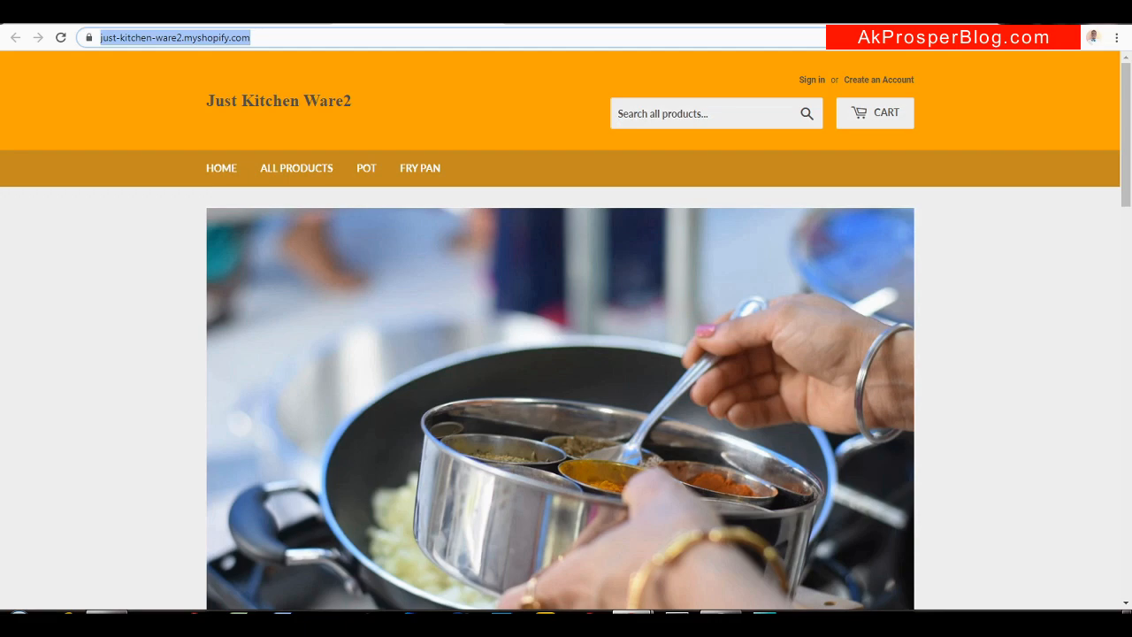
pyautogui.click(576, 21)
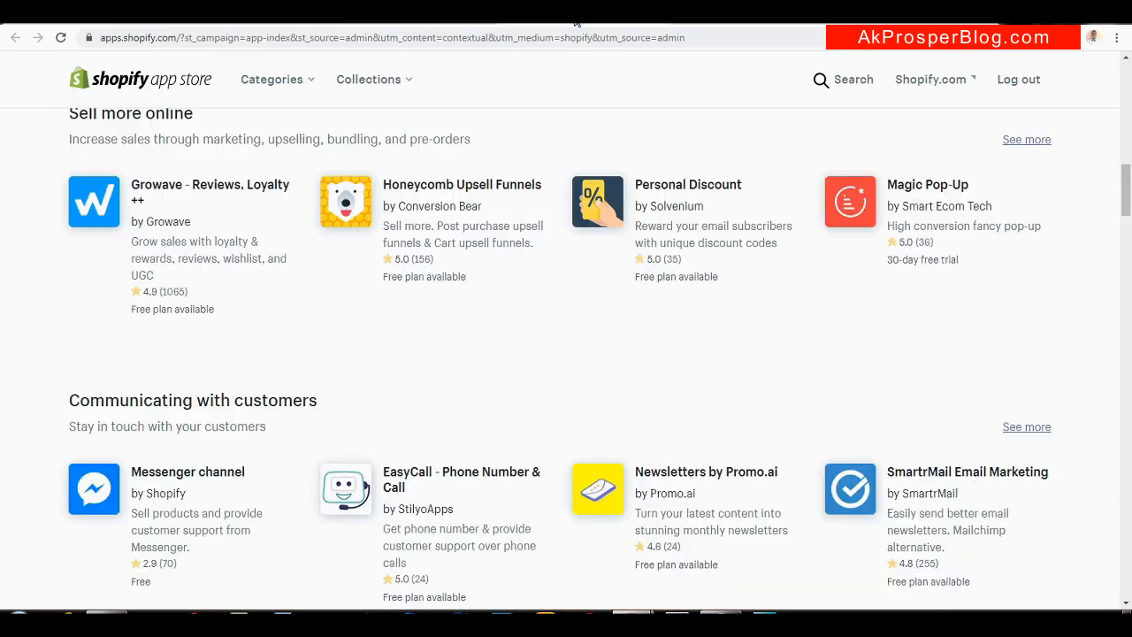
pyautogui.click(429, 20)
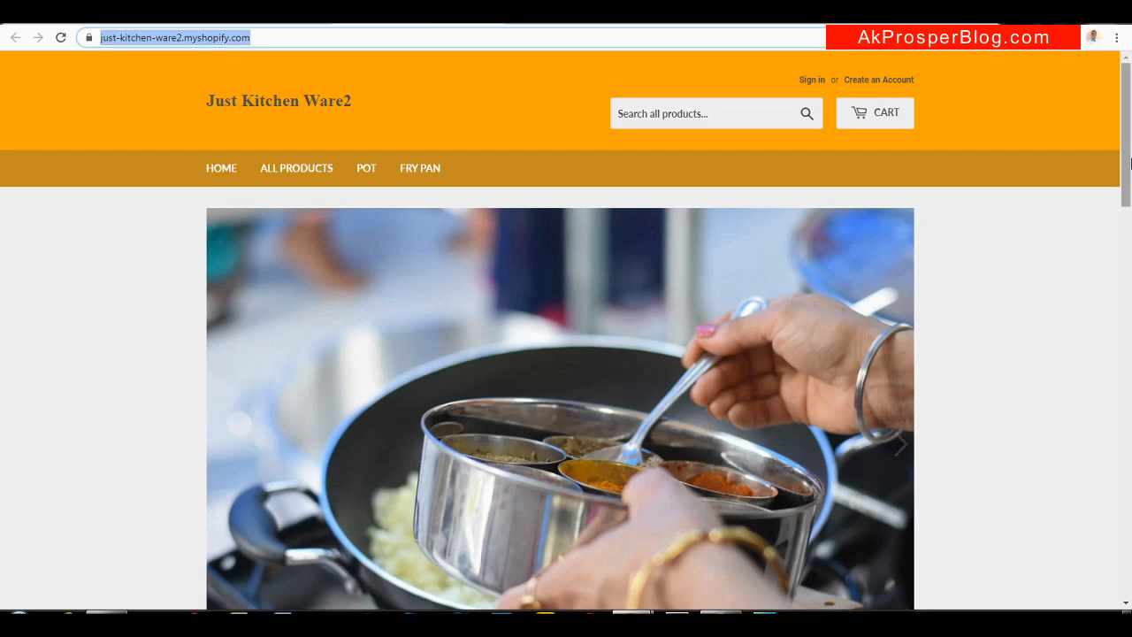
pyautogui.moveTo(1130, 159); pyautogui.dragTo(1102, 430)
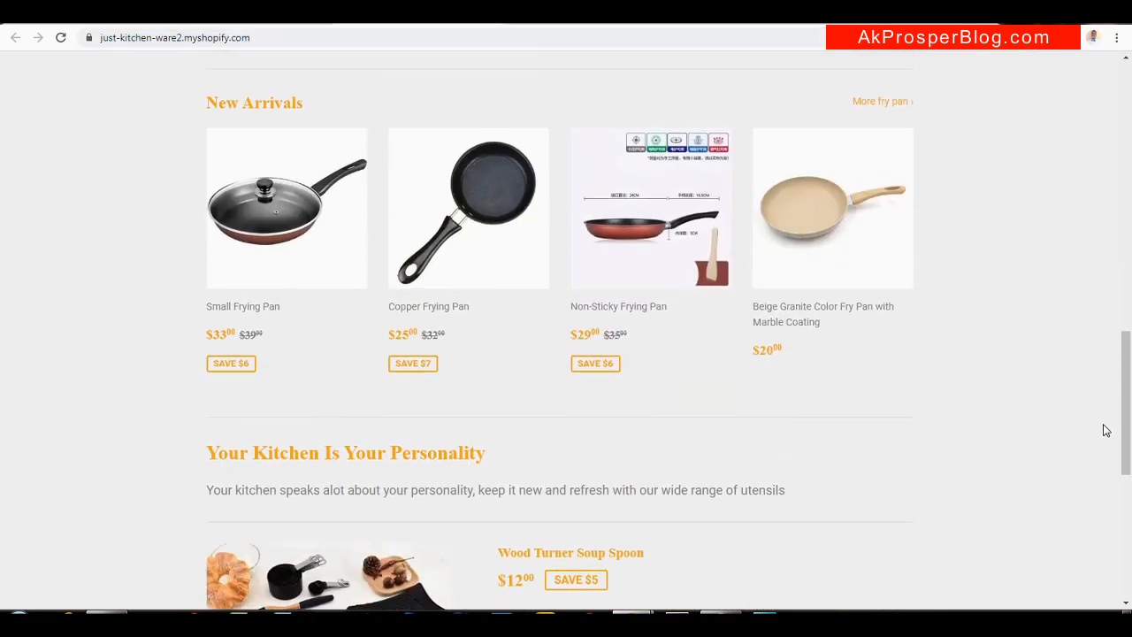
pyautogui.click(459, 258)
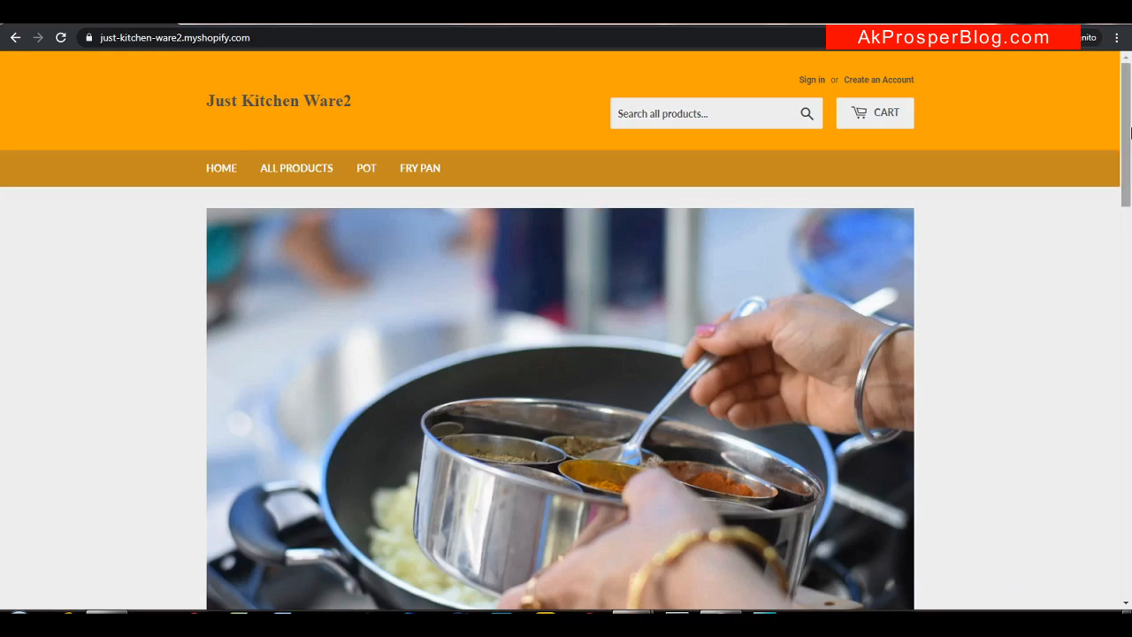
pyautogui.moveTo(1130, 133); pyautogui.dragTo(1070, 406)
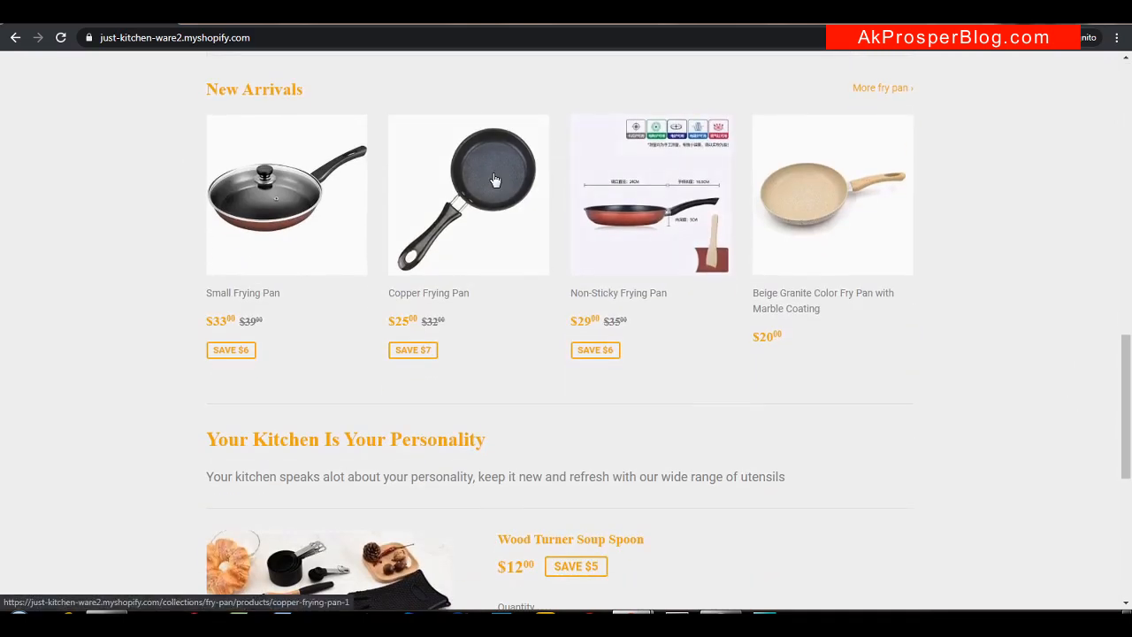
pyautogui.click(438, 210)
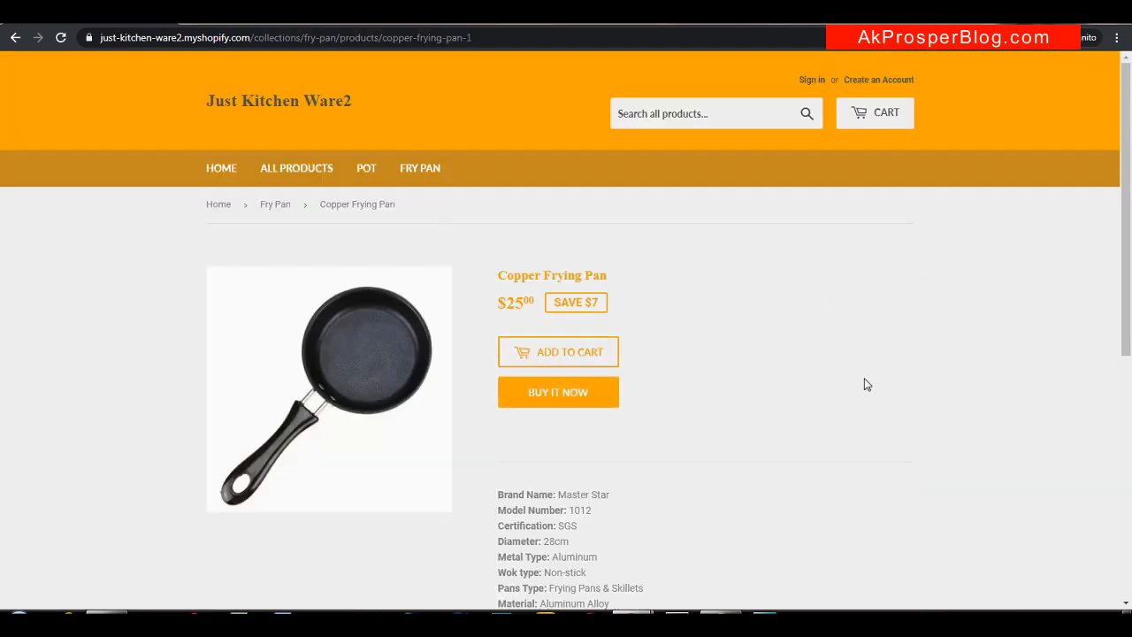
pyautogui.click(536, 396)
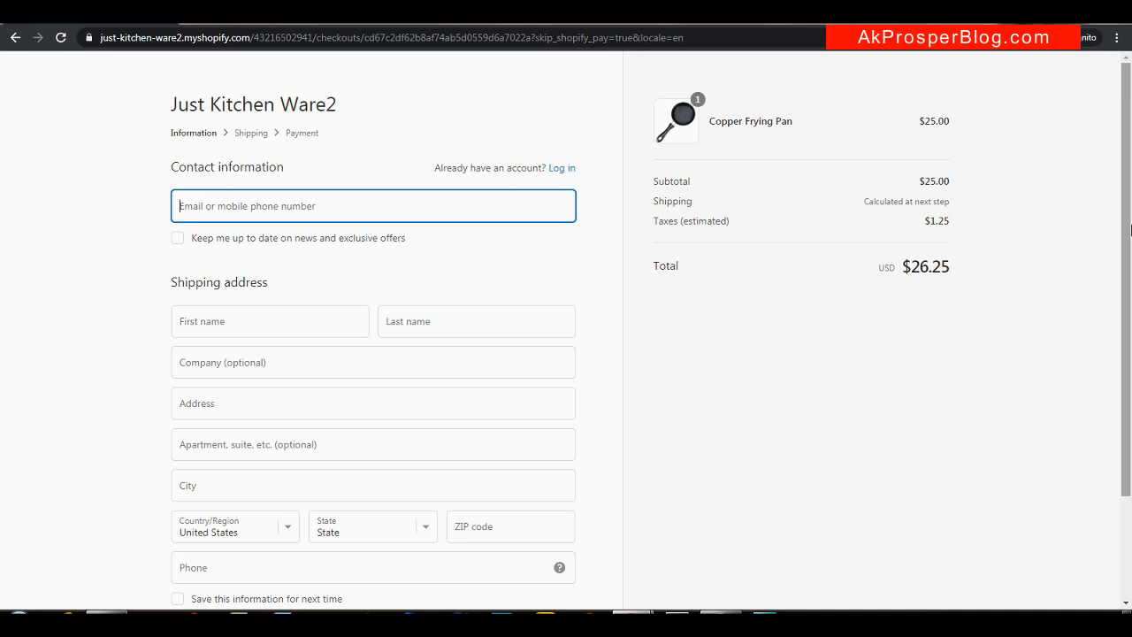
# Fill in the suggested contact e-mail, keep United States as the country, and choose California
pyautogui.moveTo(1130, 230); pyautogui.dragTo(1128, 122)
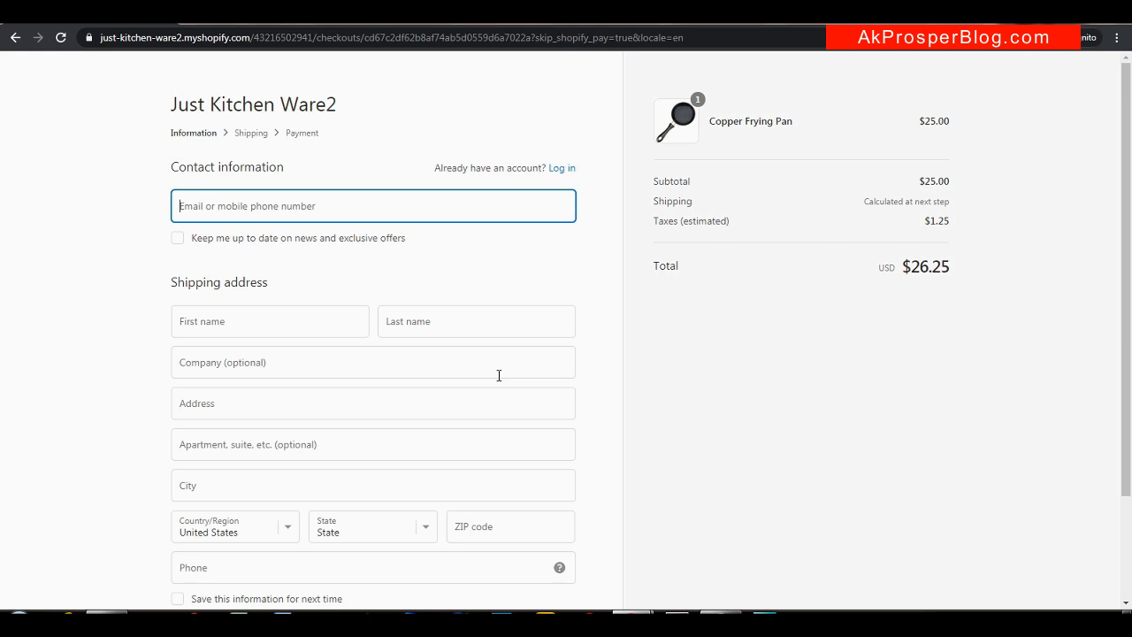
pyautogui.write('test')
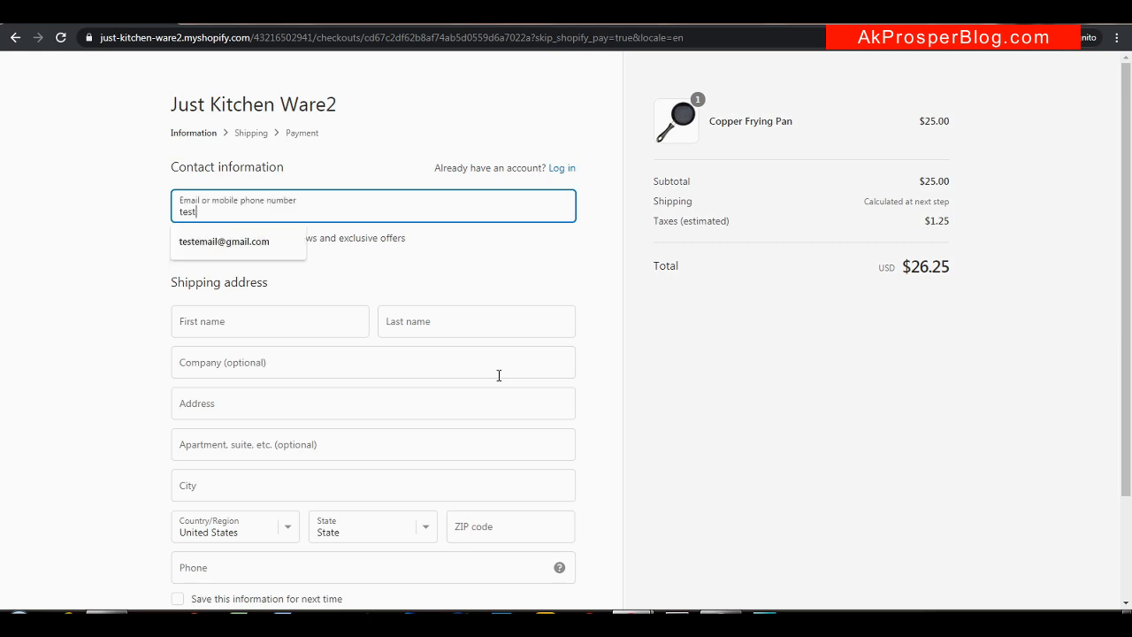
pyautogui.click(212, 245)
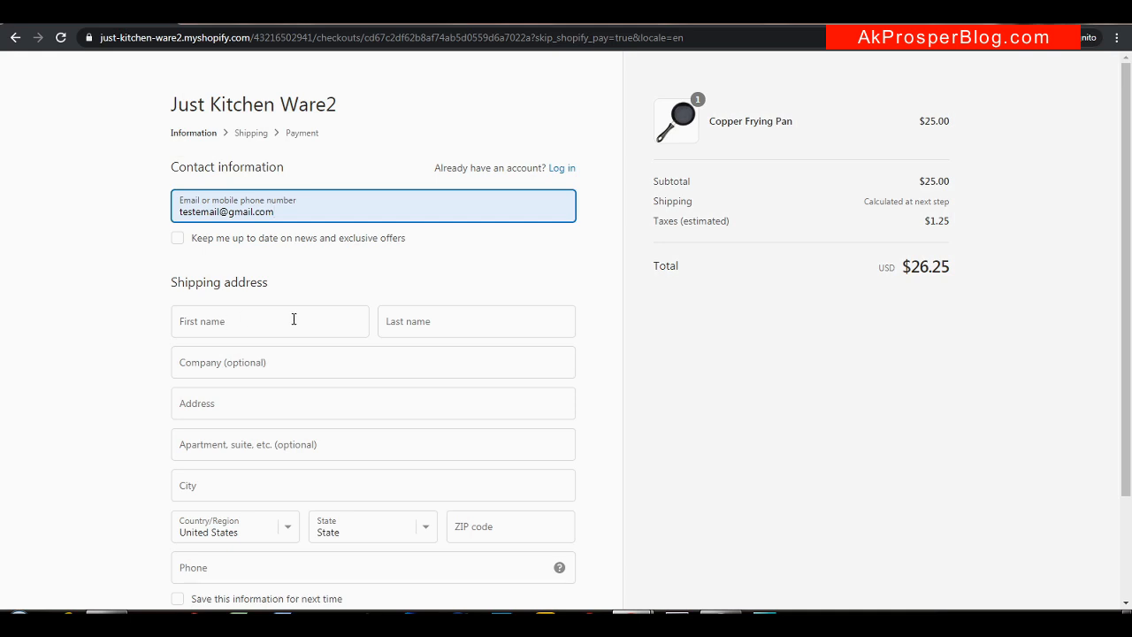
pyautogui.moveTo(1124, 270); pyautogui.dragTo(1128, 355)
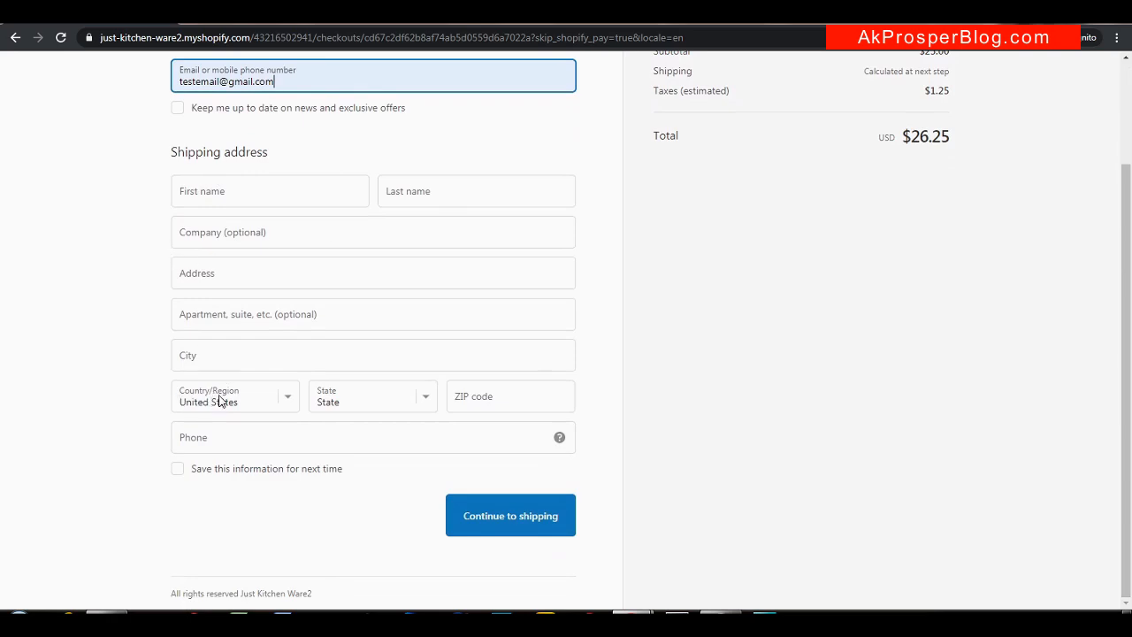
pyautogui.click(290, 400)
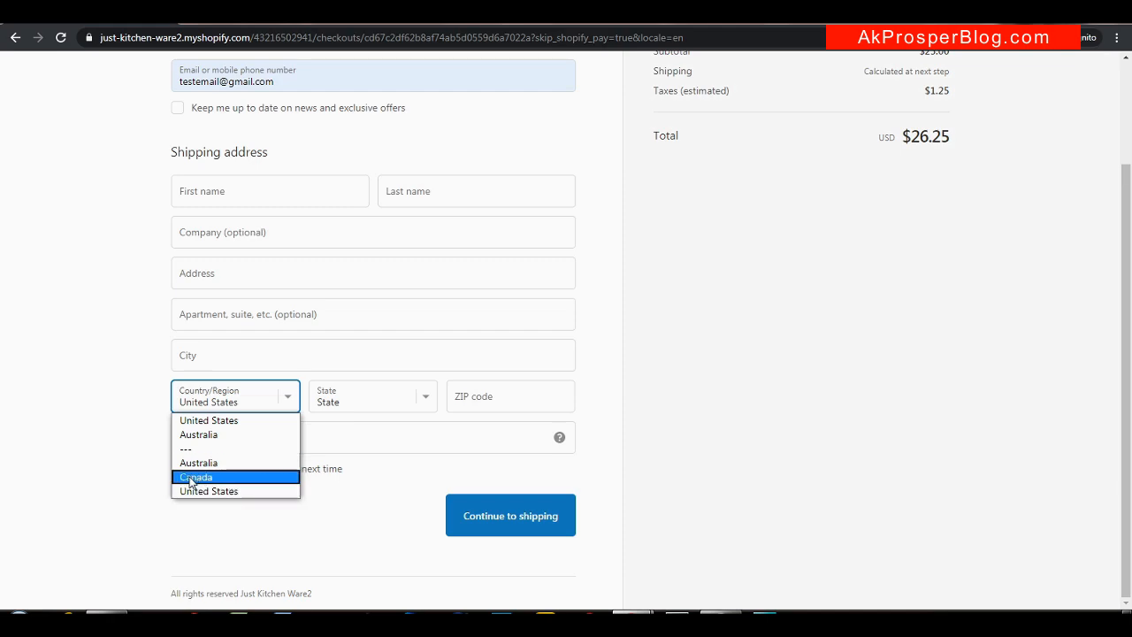
pyautogui.click(212, 491)
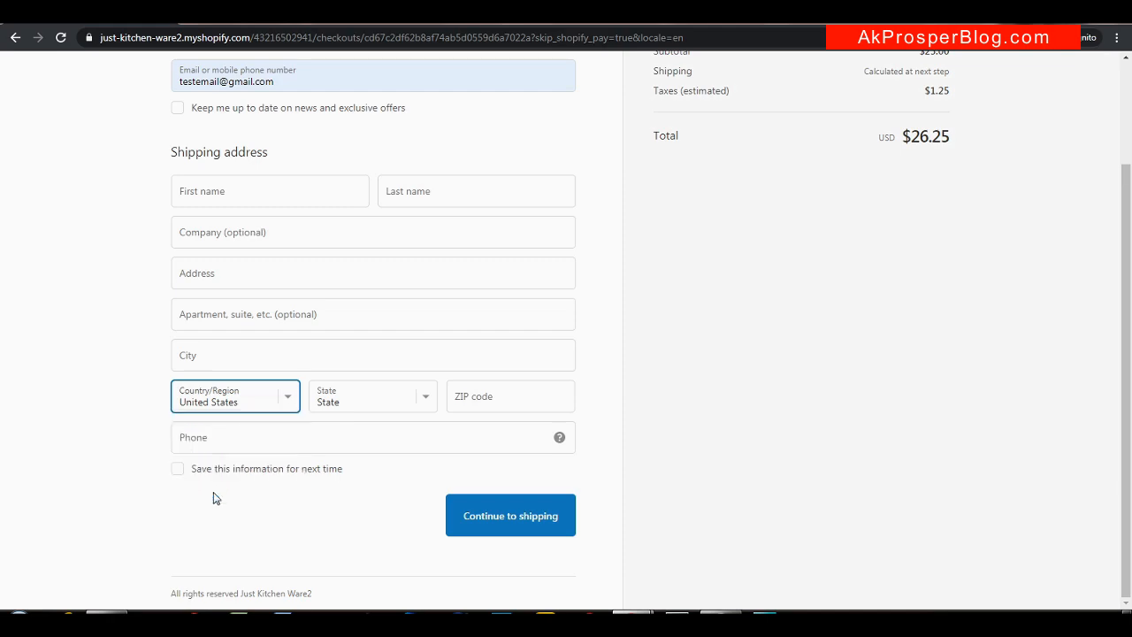
pyautogui.click(420, 407)
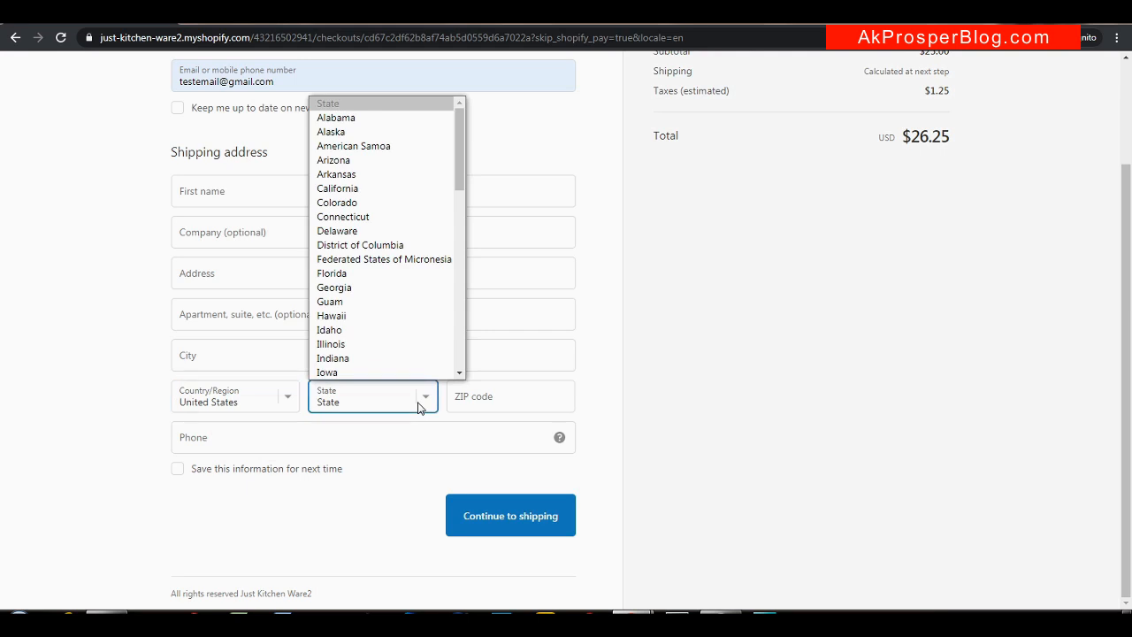
pyautogui.click(373, 190)
# Autofill the shipping address from a saved address and correct the wrong ZIP code
pyautogui.click(490, 403)
pyautogui.write('90201')
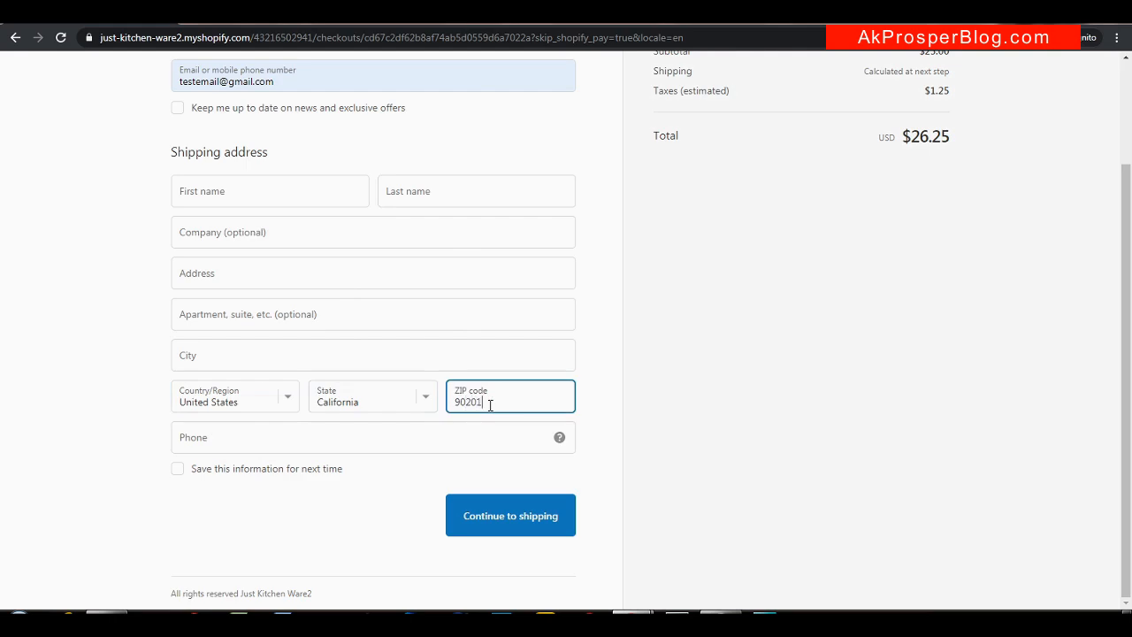
pyautogui.click(262, 196)
pyautogui.press('Down')
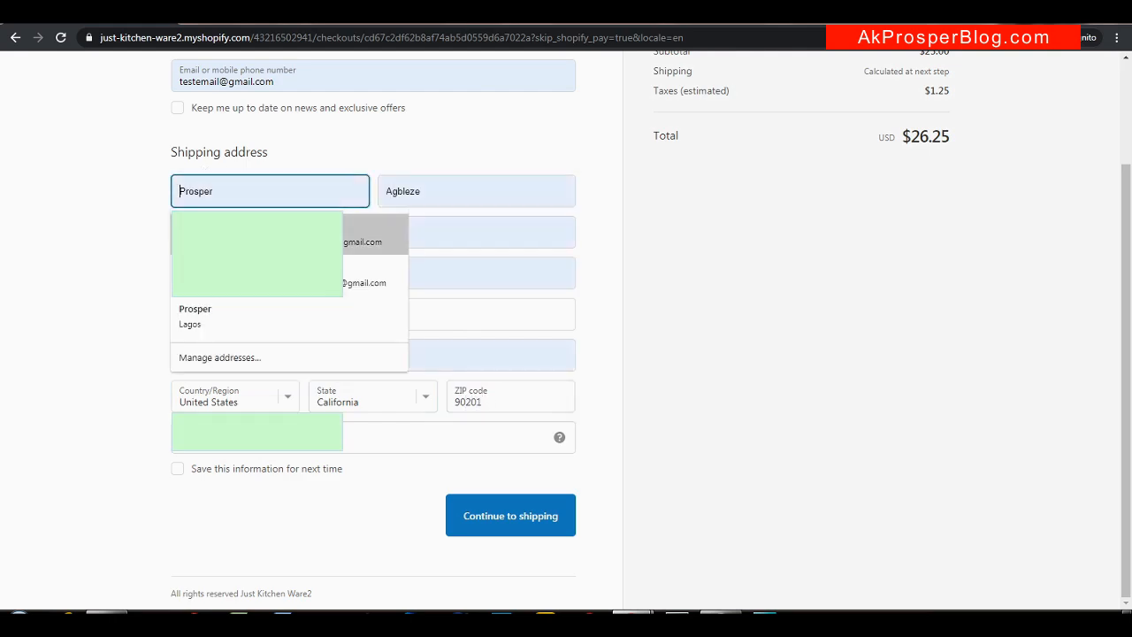
pyautogui.press('Return')
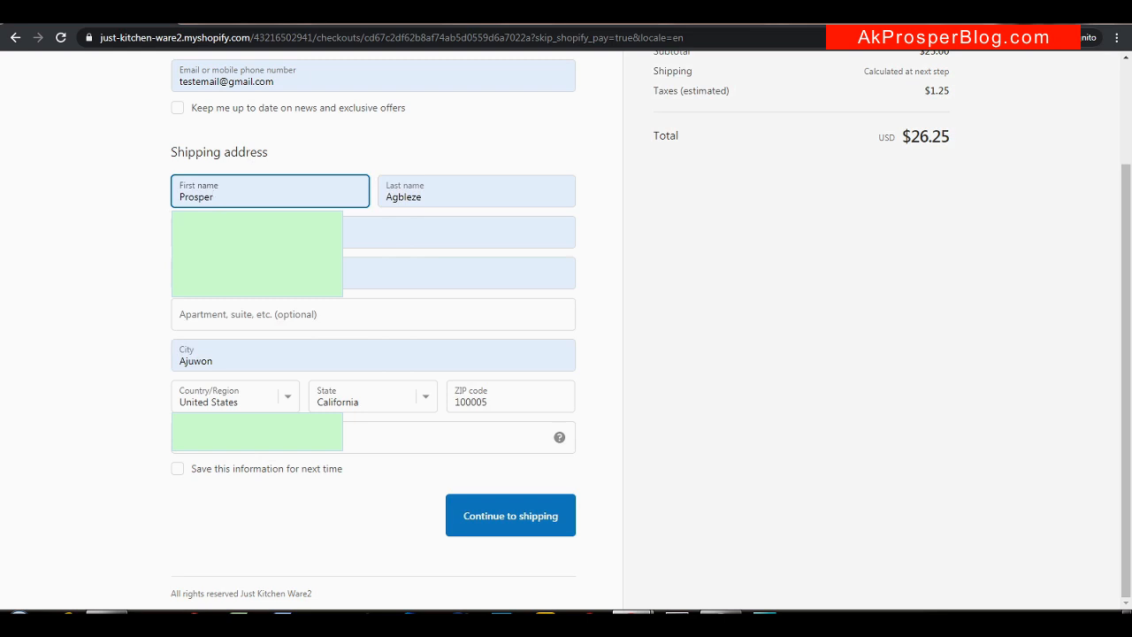
pyautogui.click(494, 402)
pyautogui.doubleClick(494, 402)
pyautogui.write('902')
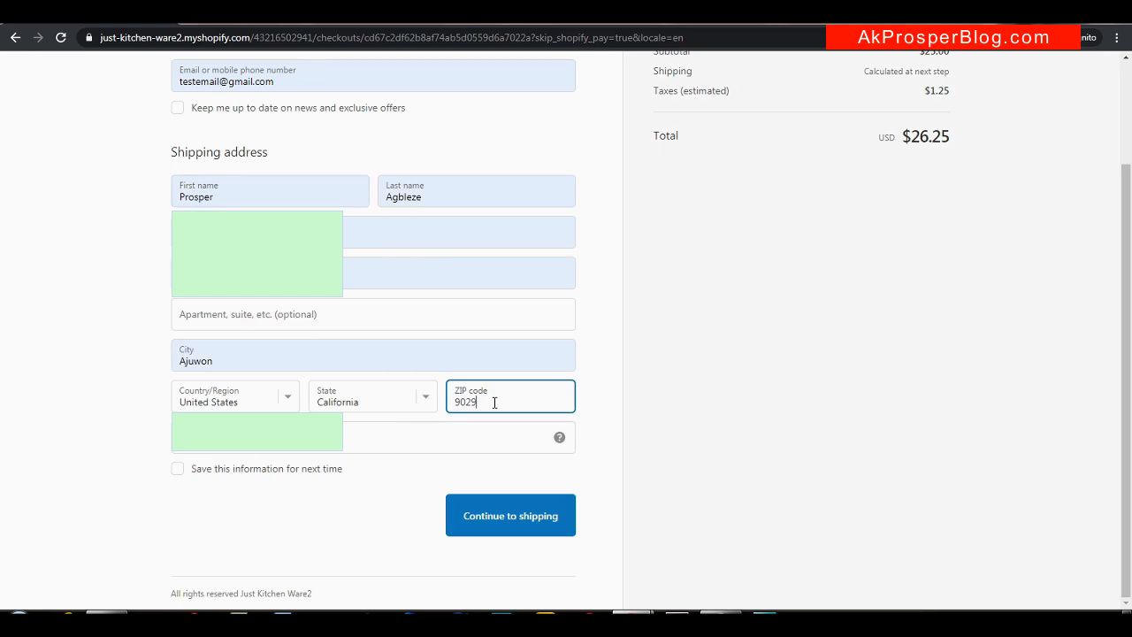
pyautogui.write('01')
# Continue through the shipping step with free shipping to the payment step
pyautogui.scroll(1, 1128, 325)
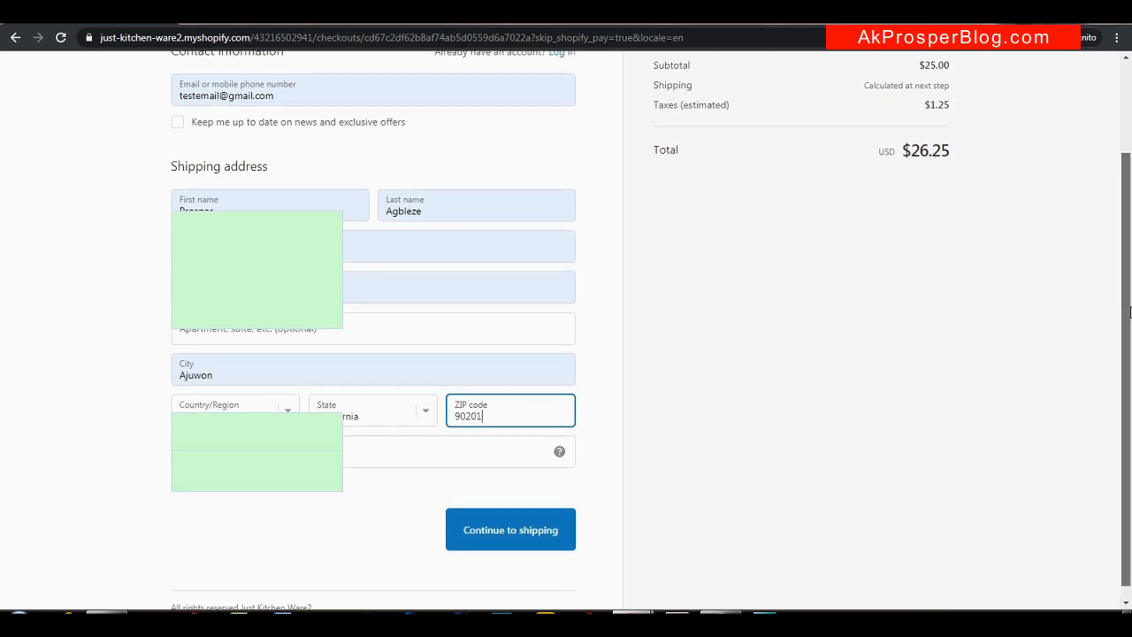
pyautogui.click(524, 555)
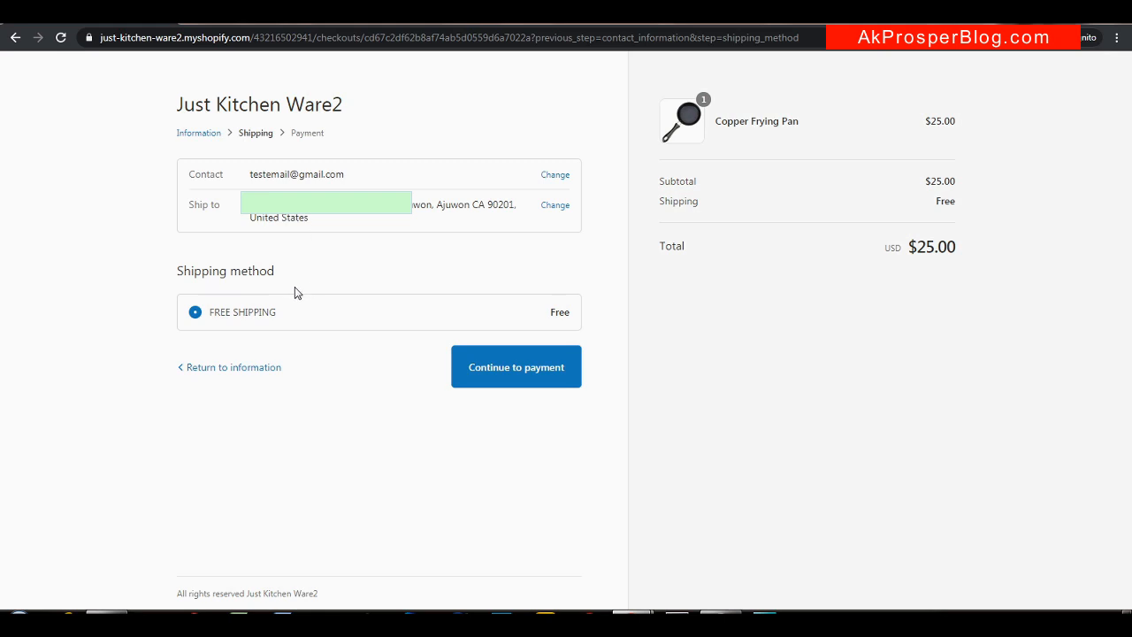
pyautogui.click(534, 370)
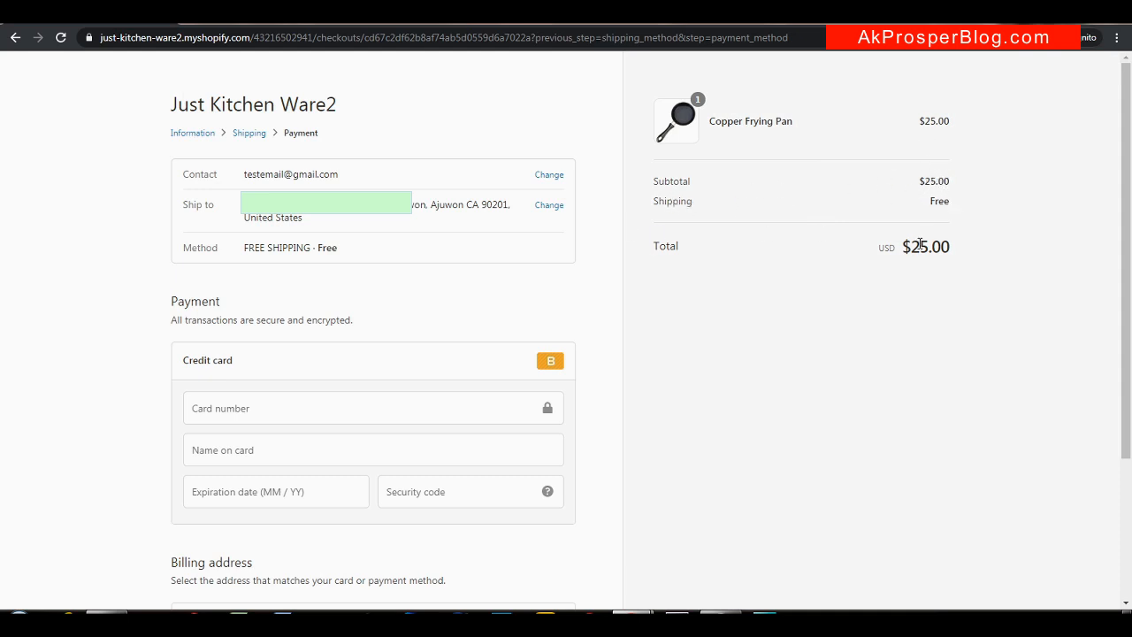
# Enter Bogus Gateway test card number, name, expiry 02/23 and security code, then pay
pyautogui.moveTo(1123, 203); pyautogui.dragTo(1116, 292)
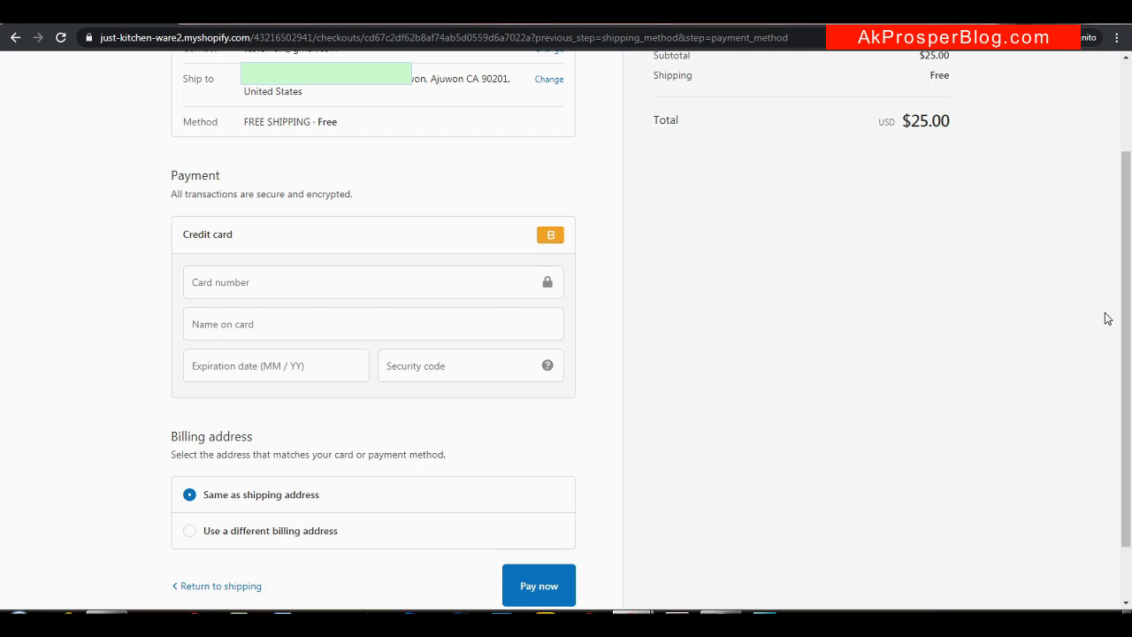
pyautogui.click(351, 277)
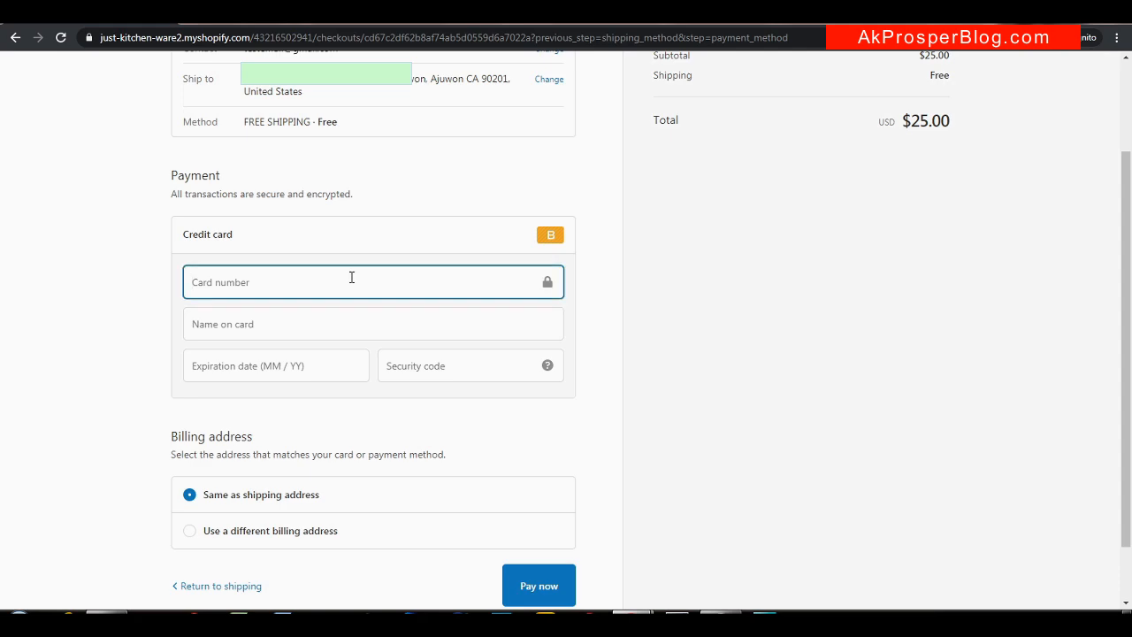
pyautogui.write('1')
pyautogui.click(328, 324)
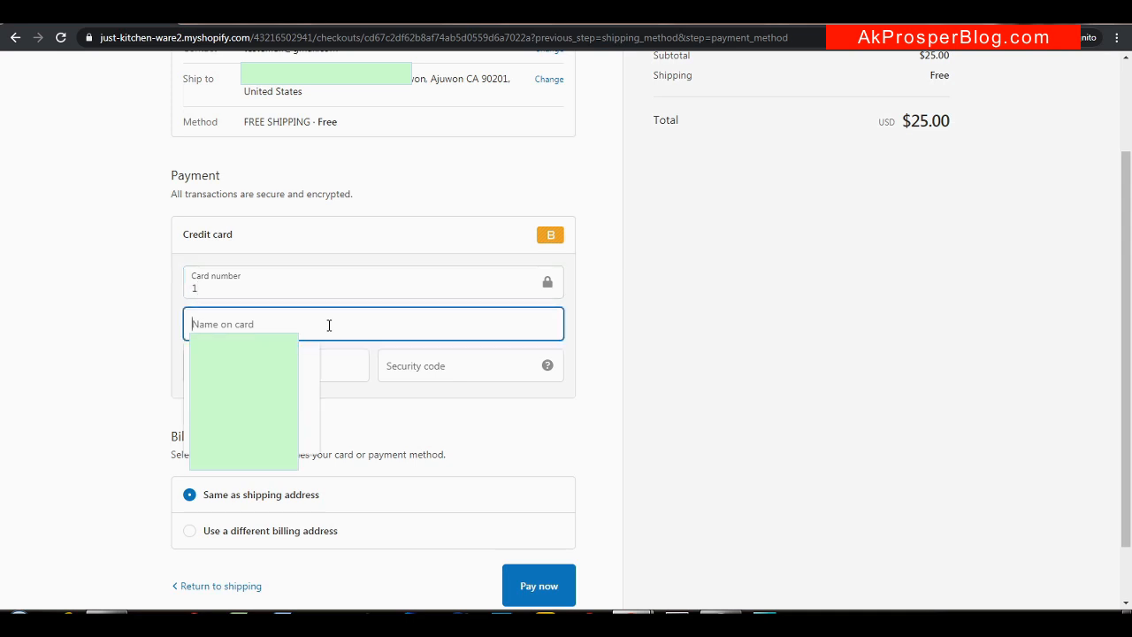
pyautogui.write('Bogus Gateway')
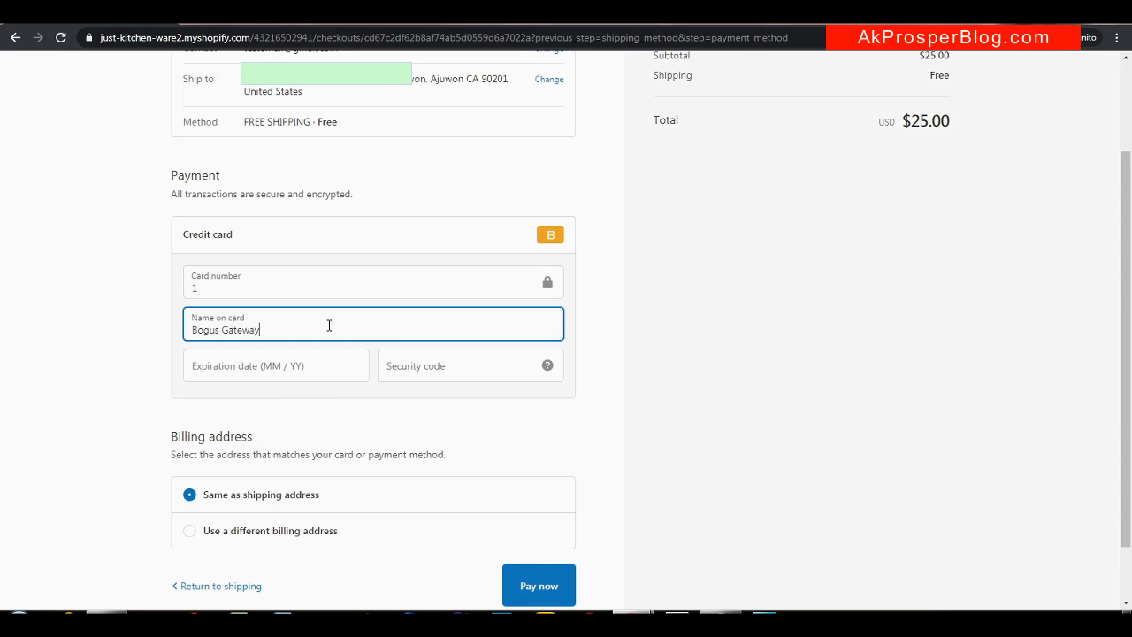
pyautogui.click(305, 365)
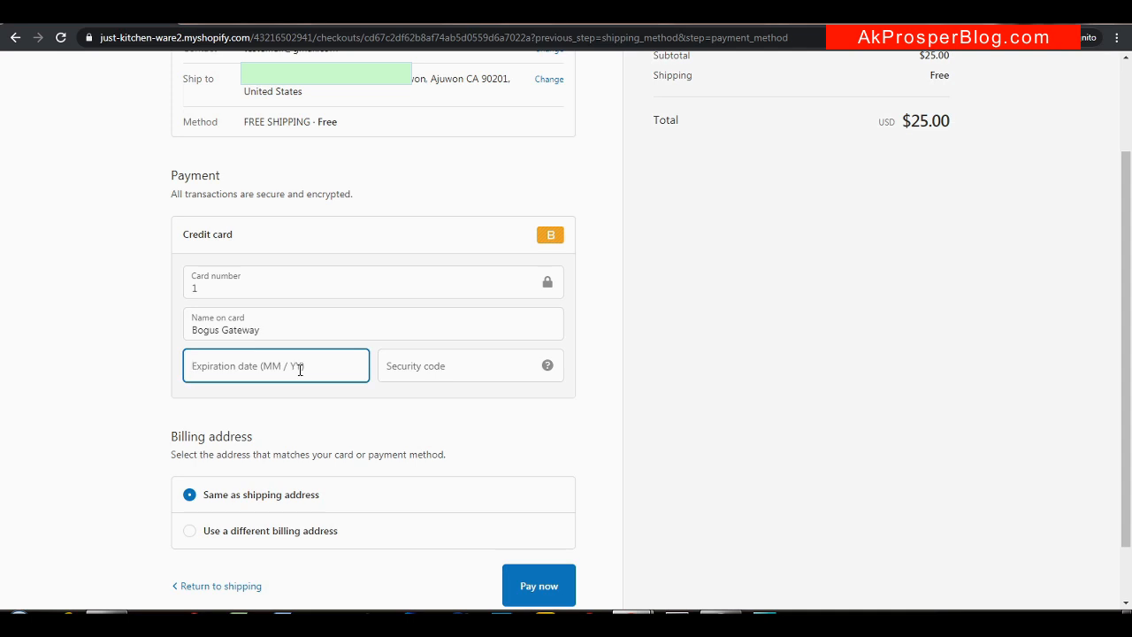
pyautogui.write('022')
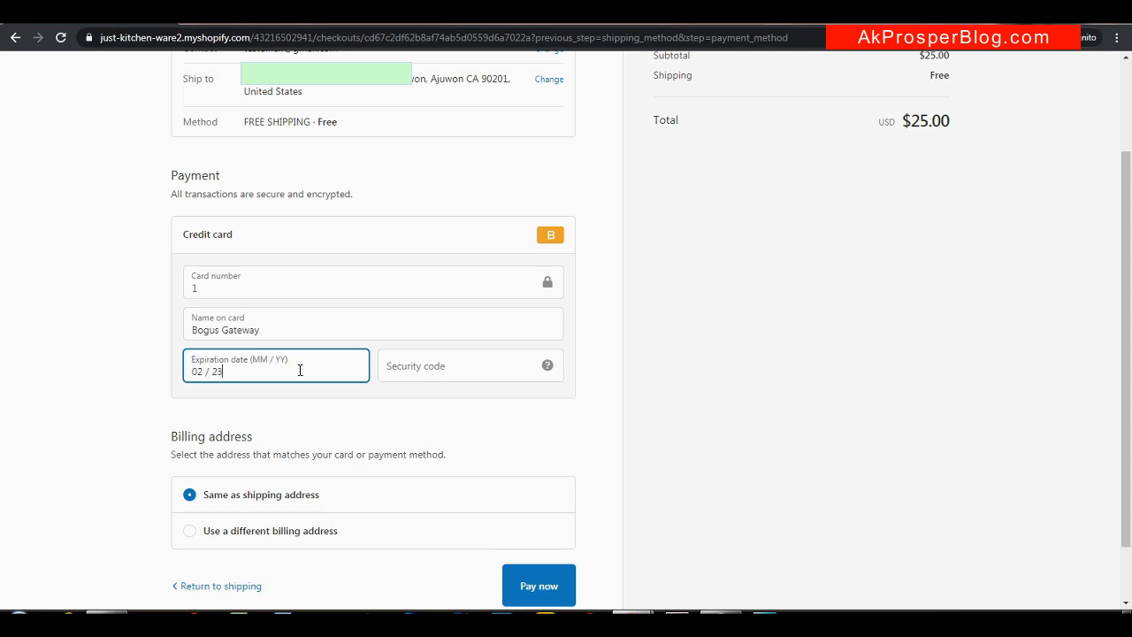
pyautogui.click(481, 360)
pyautogui.write('123')
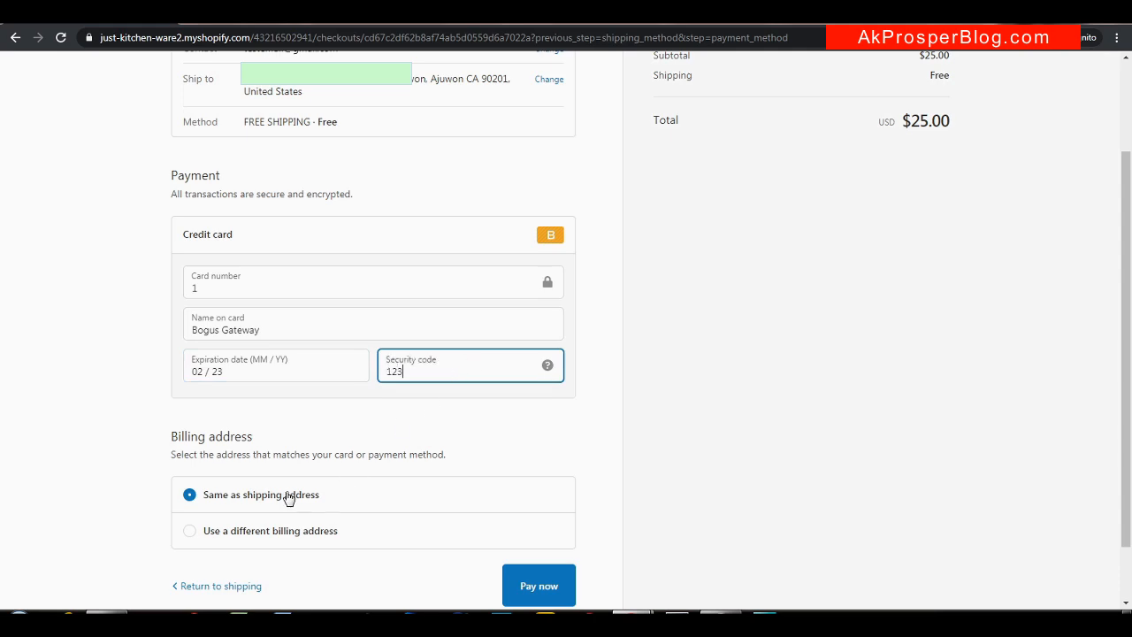
pyautogui.click(550, 586)
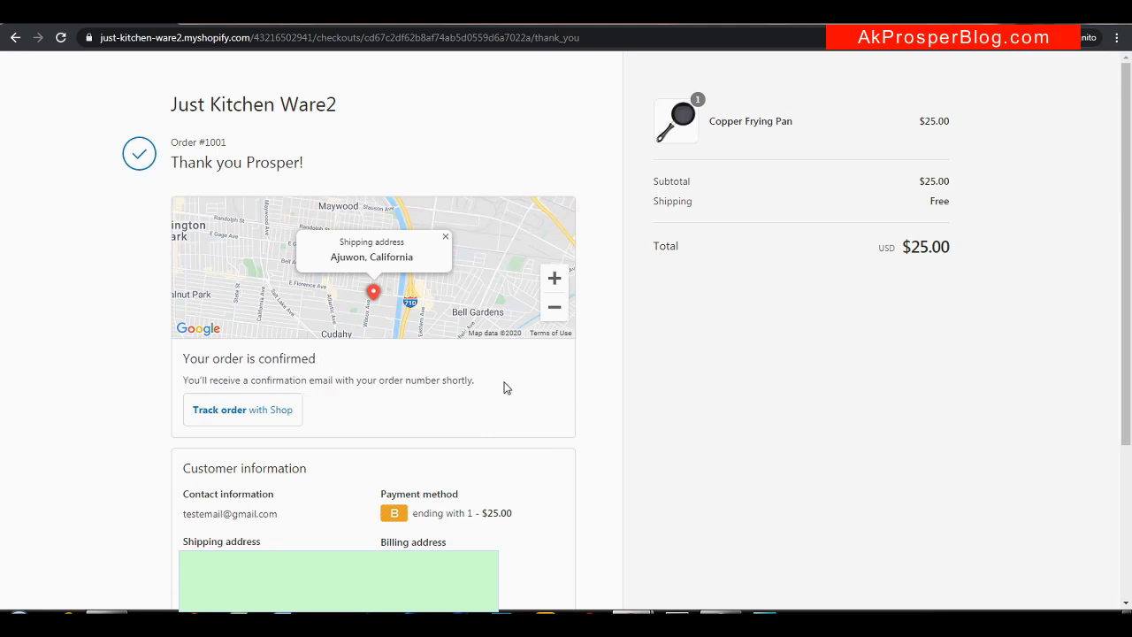
# Review the Order #1001 thank-you page, then return to the storefront to keep shopping
pyautogui.moveTo(1128, 225); pyautogui.dragTo(1116, 397)
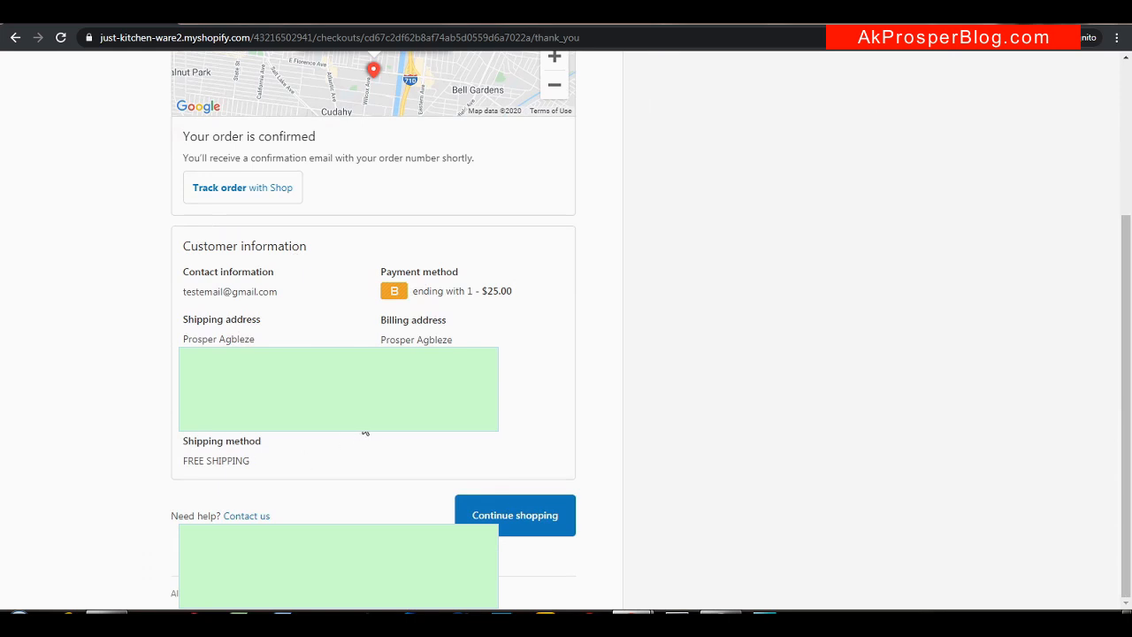
pyautogui.moveTo(1129, 361); pyautogui.dragTo(1129, 193)
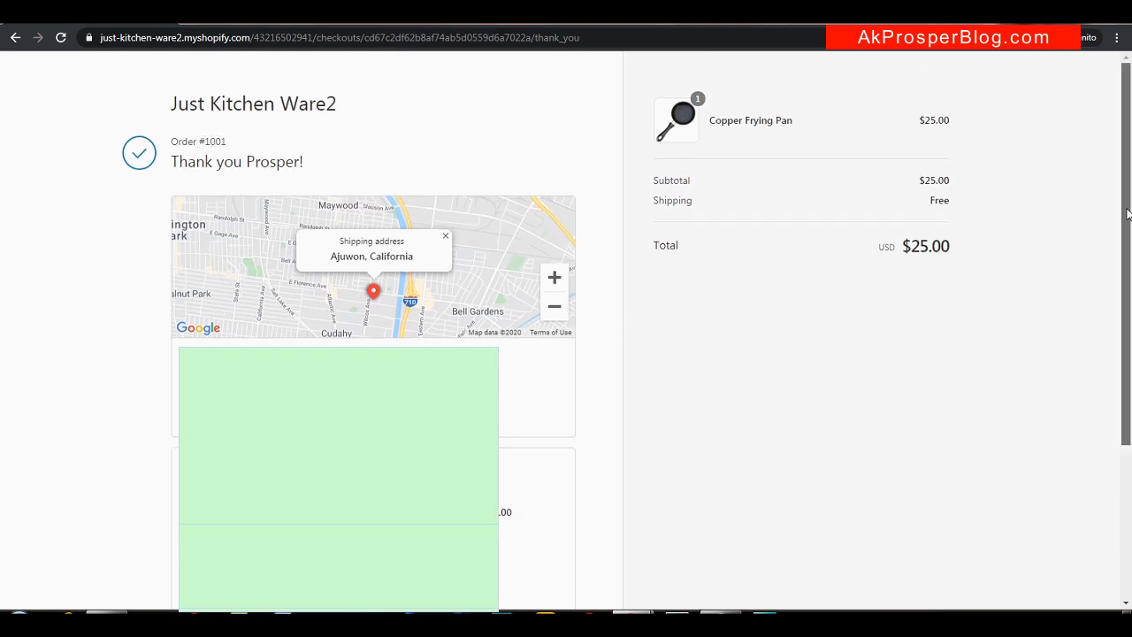
pyautogui.scroll(-3, 1114, 390)
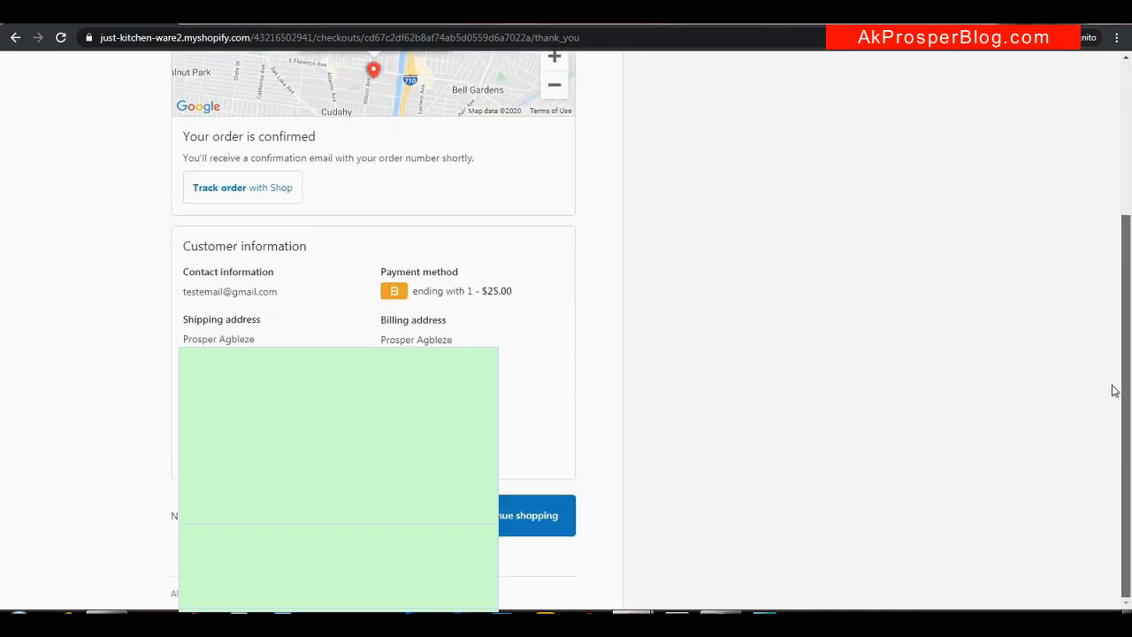
pyautogui.click(501, 531)
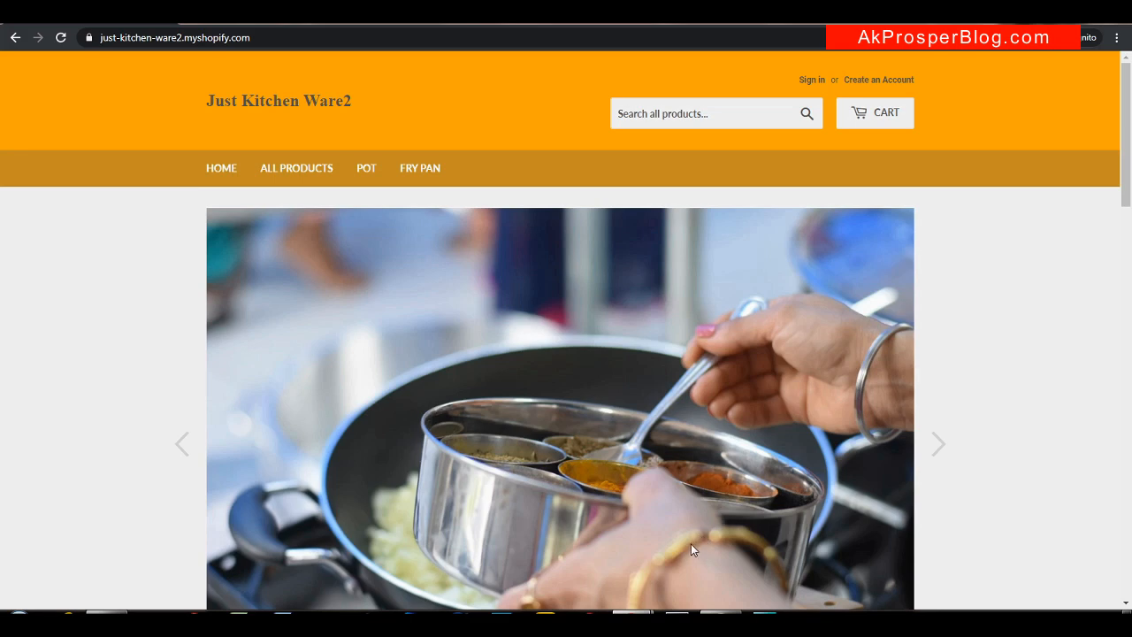
# In the Just Kitchen Ware1 window, add /admin to the store address and load it
pyautogui.moveTo(638, 610)
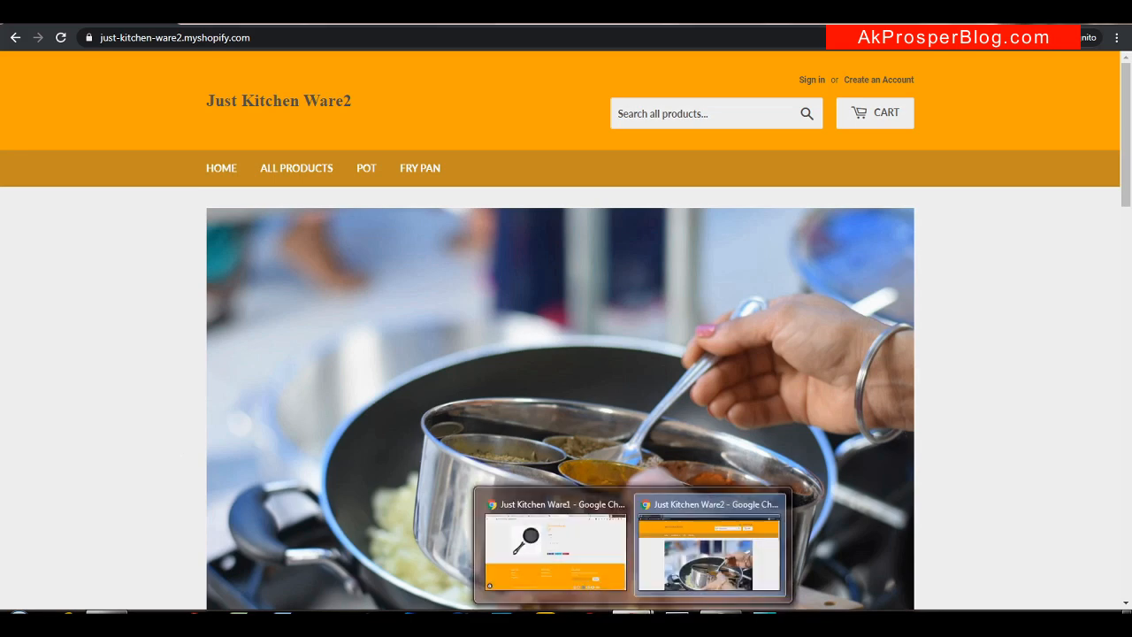
pyautogui.click(584, 524)
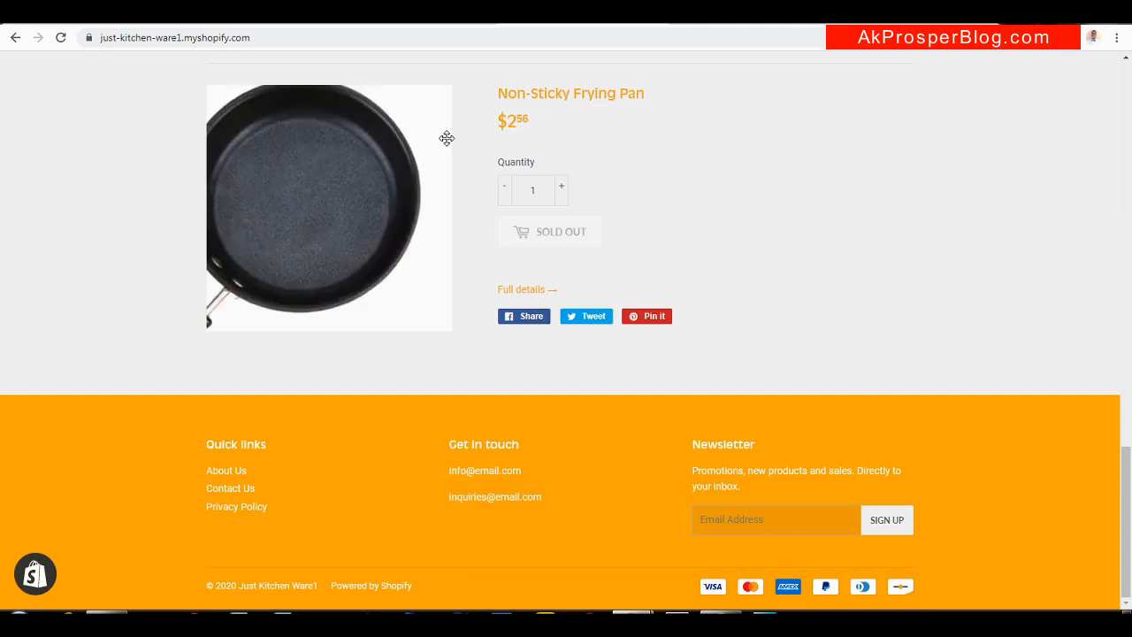
pyautogui.moveTo(1128, 448); pyautogui.dragTo(1107, 81)
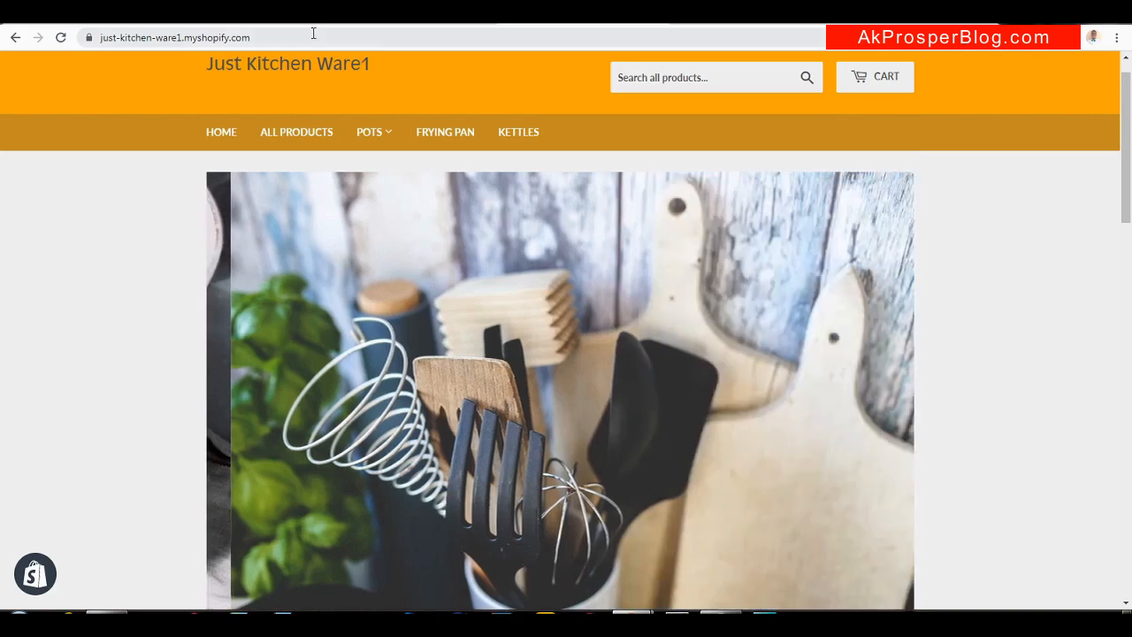
pyautogui.click(313, 33)
pyautogui.click(313, 33)
pyautogui.write('/admin')
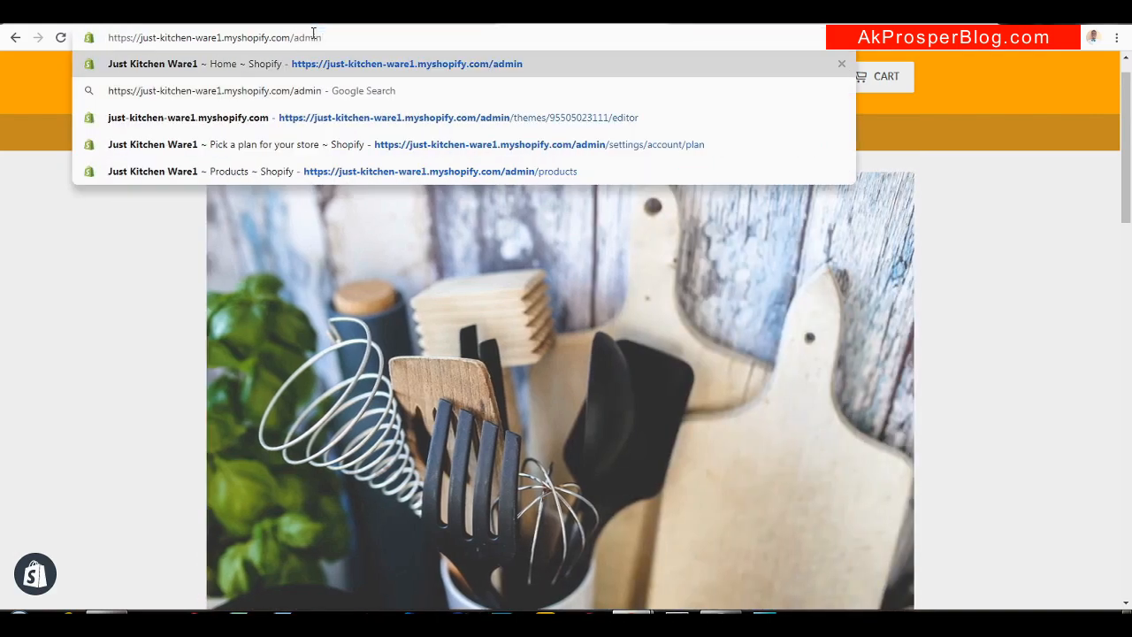
pyautogui.press('Return')
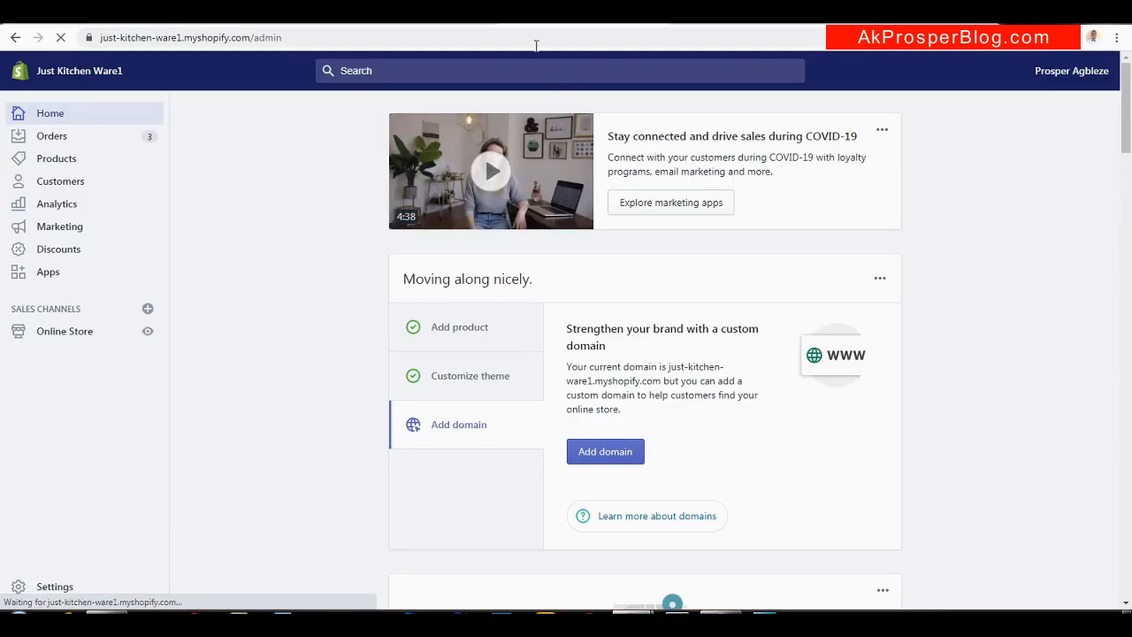
# Change ware1 to ware2 in the admin address to load the Ware2 admin
pyautogui.click(180, 37)
pyautogui.click(182, 37)
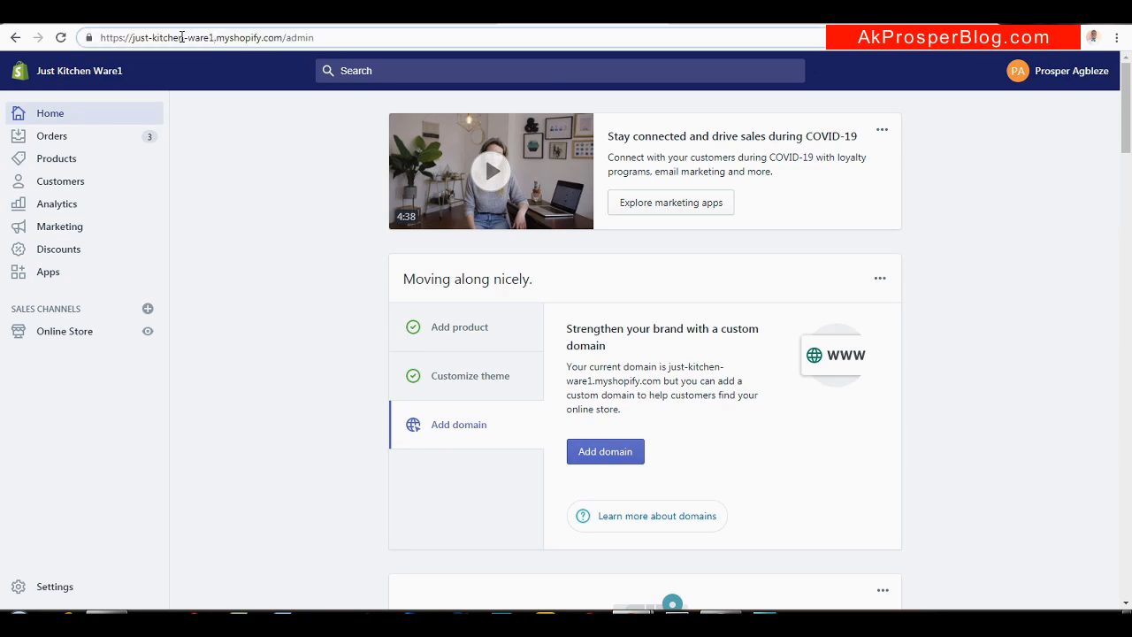
pyautogui.press('BackSpace')
pyautogui.write('2\\')
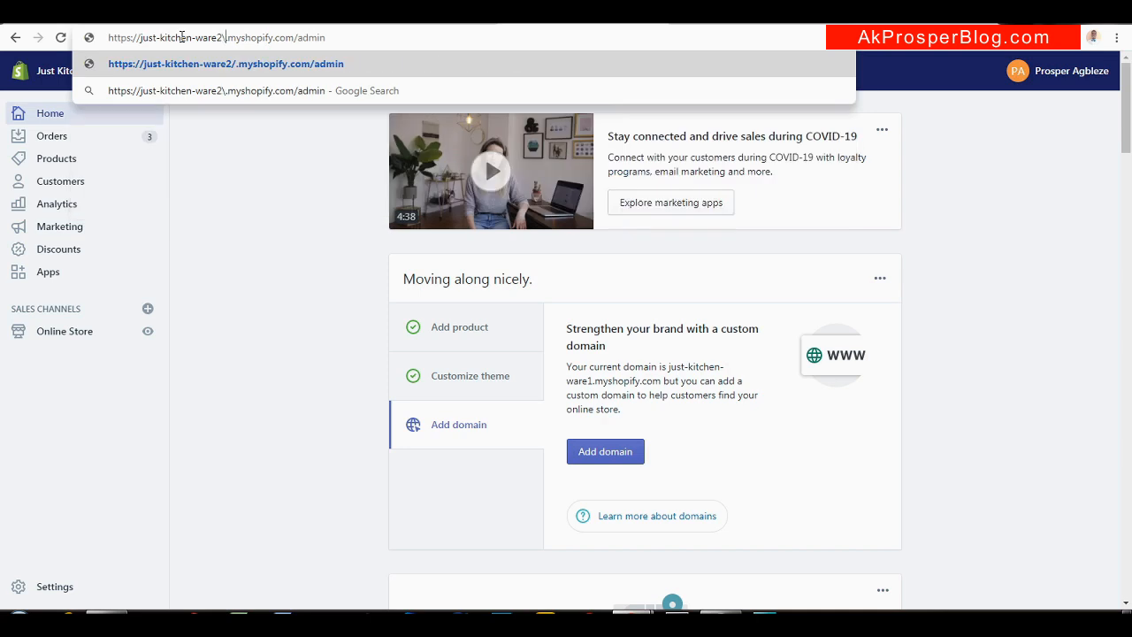
pyautogui.press('BackSpace')
pyautogui.press('Return')
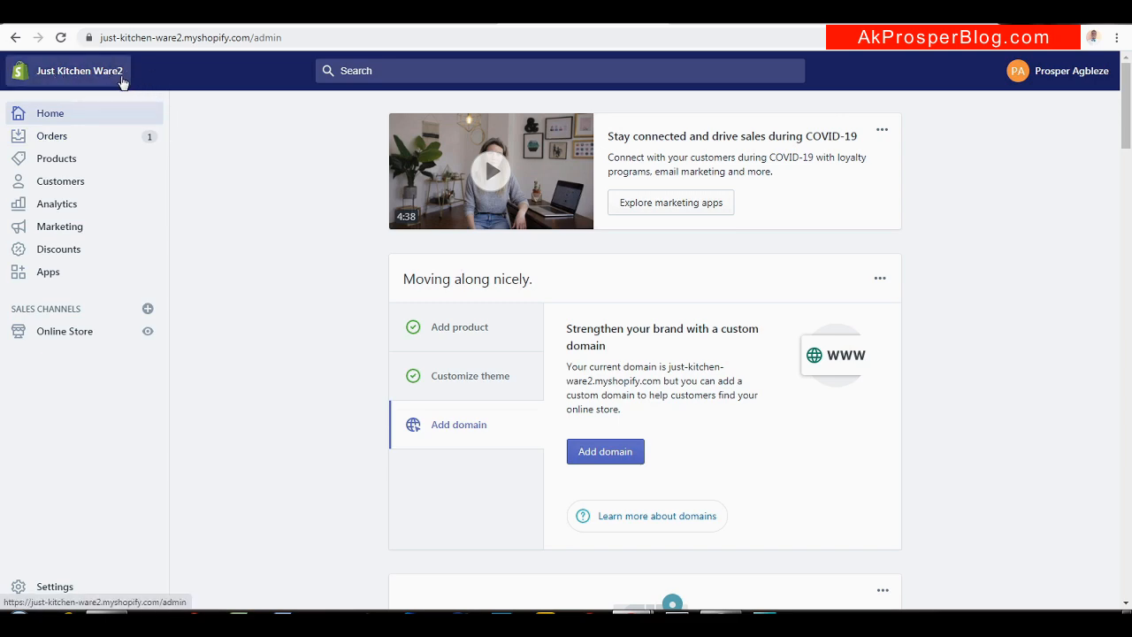
# Open the Orders list, glance at the Ware2 storefront, and return to admin
pyautogui.click(51, 136)
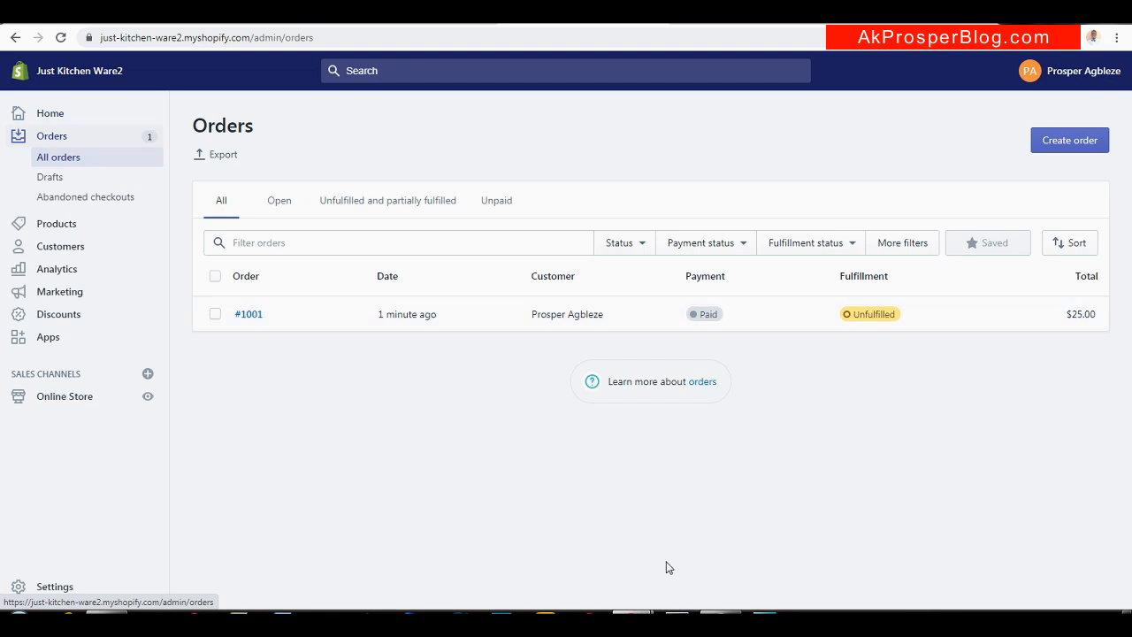
pyautogui.moveTo(644, 612)
pyautogui.click(697, 551)
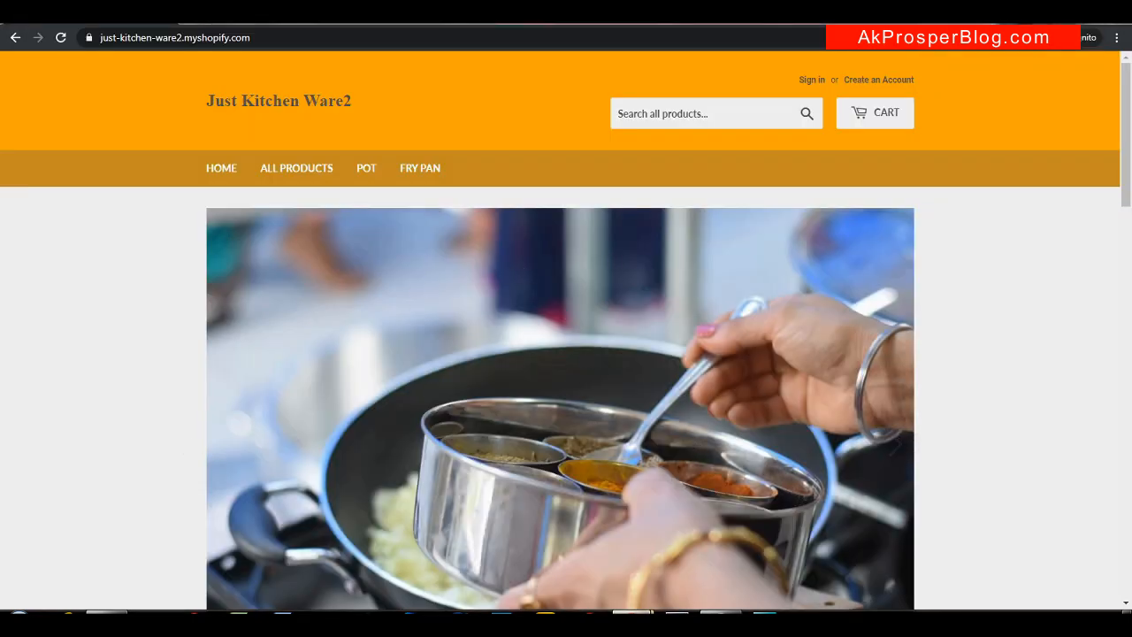
pyautogui.moveTo(638, 610)
pyautogui.click(520, 543)
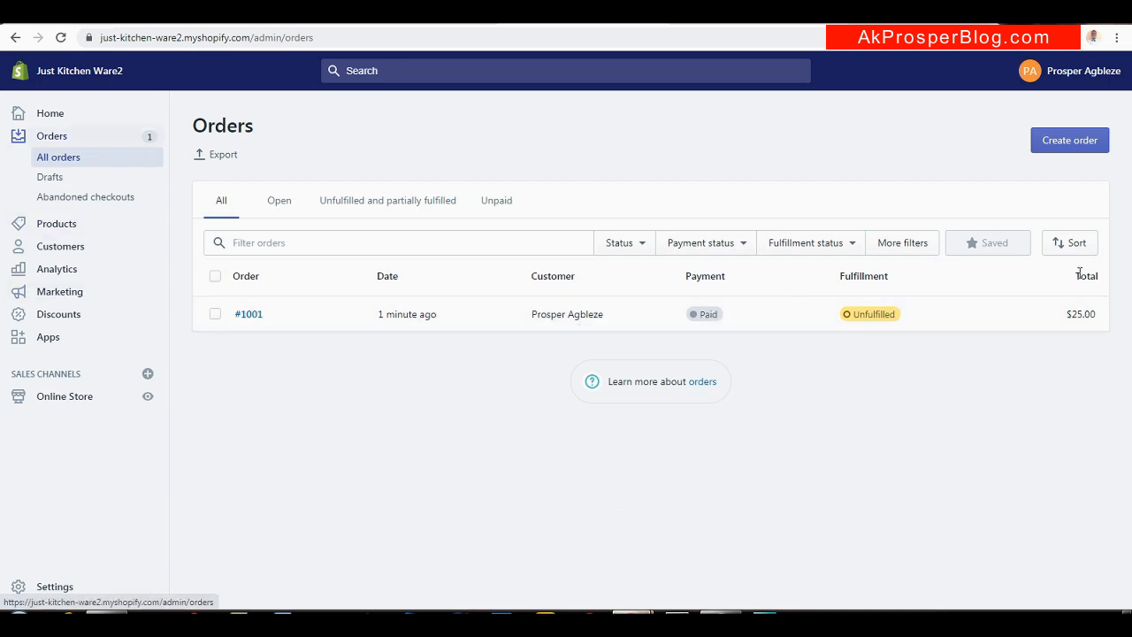
# Open order #1001 and begin fulfilling its Copper Frying Pan
pyautogui.click(459, 316)
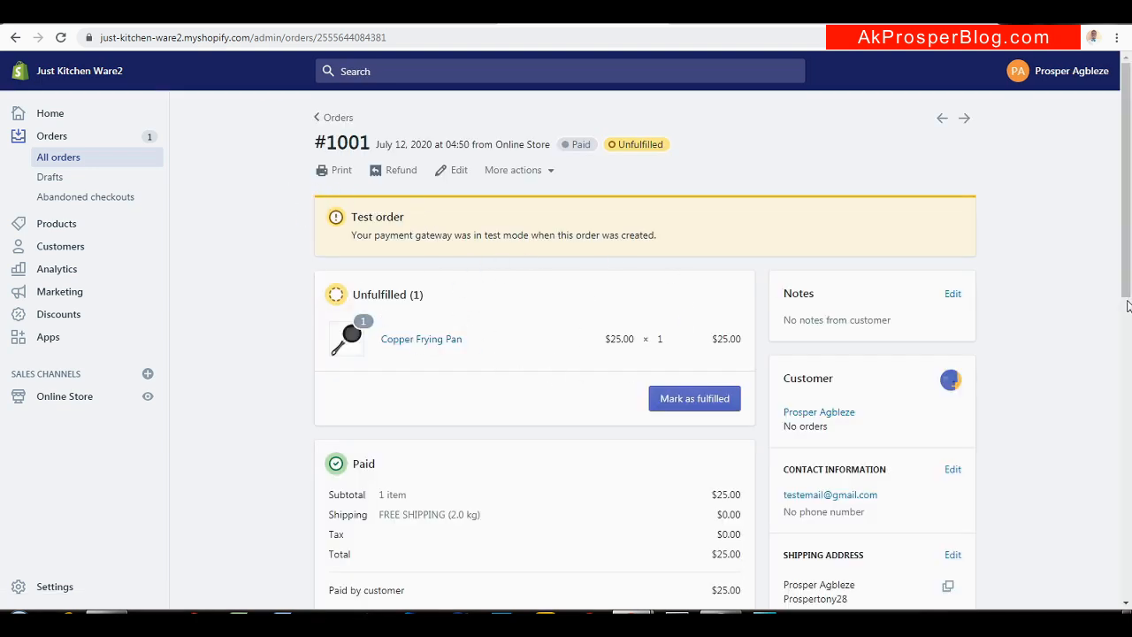
pyautogui.moveTo(1130, 181); pyautogui.dragTo(1123, 214)
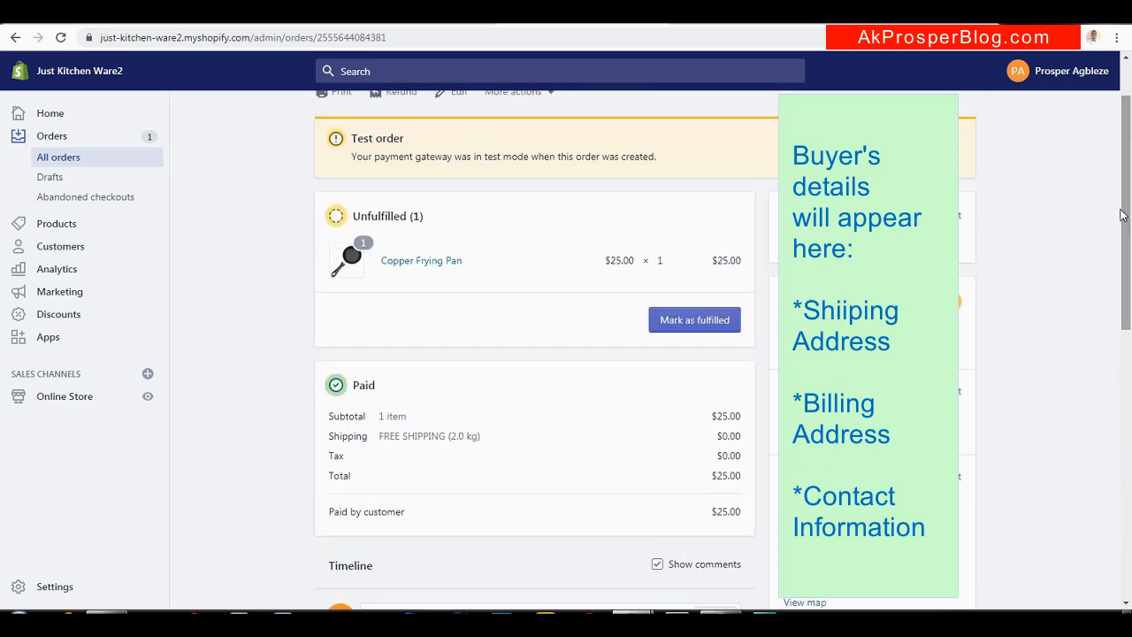
pyautogui.click(689, 321)
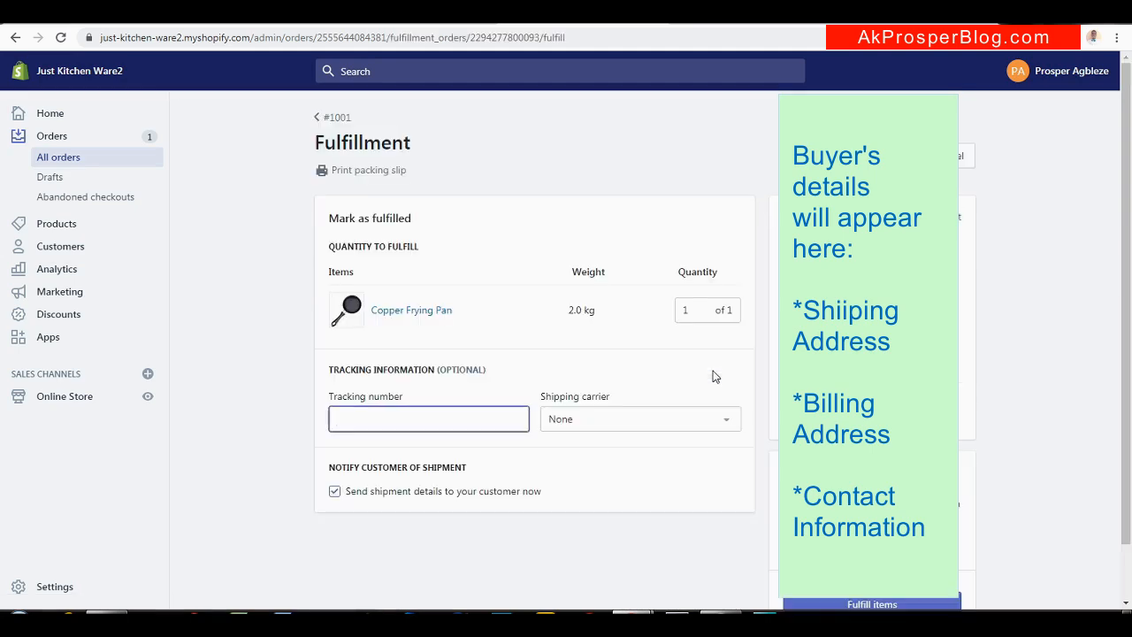
# Fulfill the Copper Frying Pan item with no tracking number and no shipping carrier
pyautogui.scroll(-1, 1128, 296)
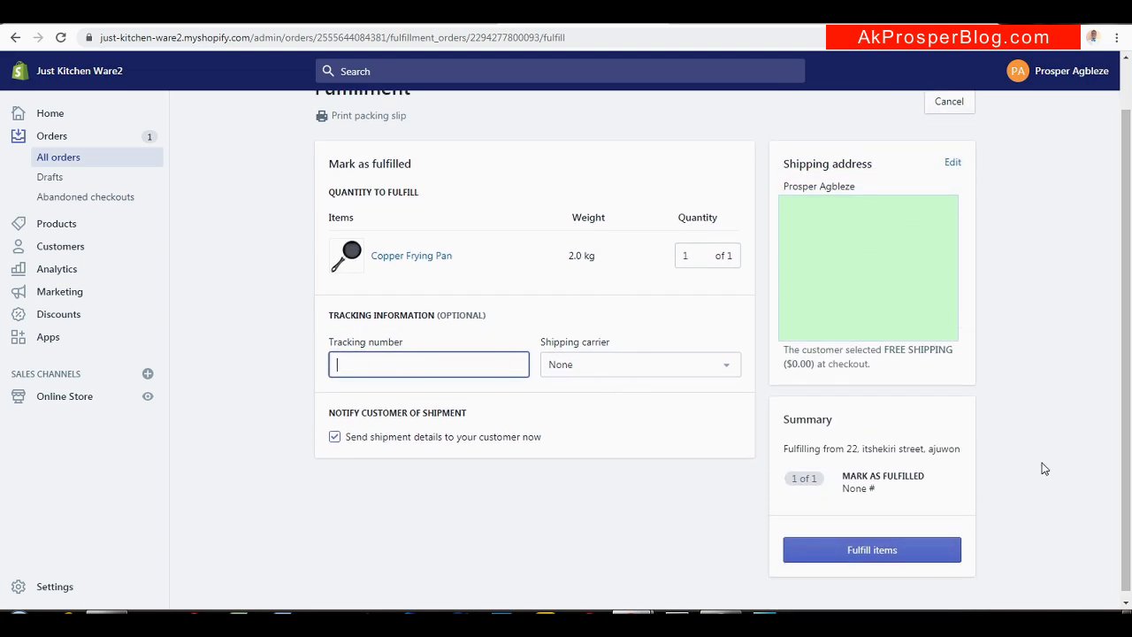
pyautogui.scroll(-1, 1126, 473)
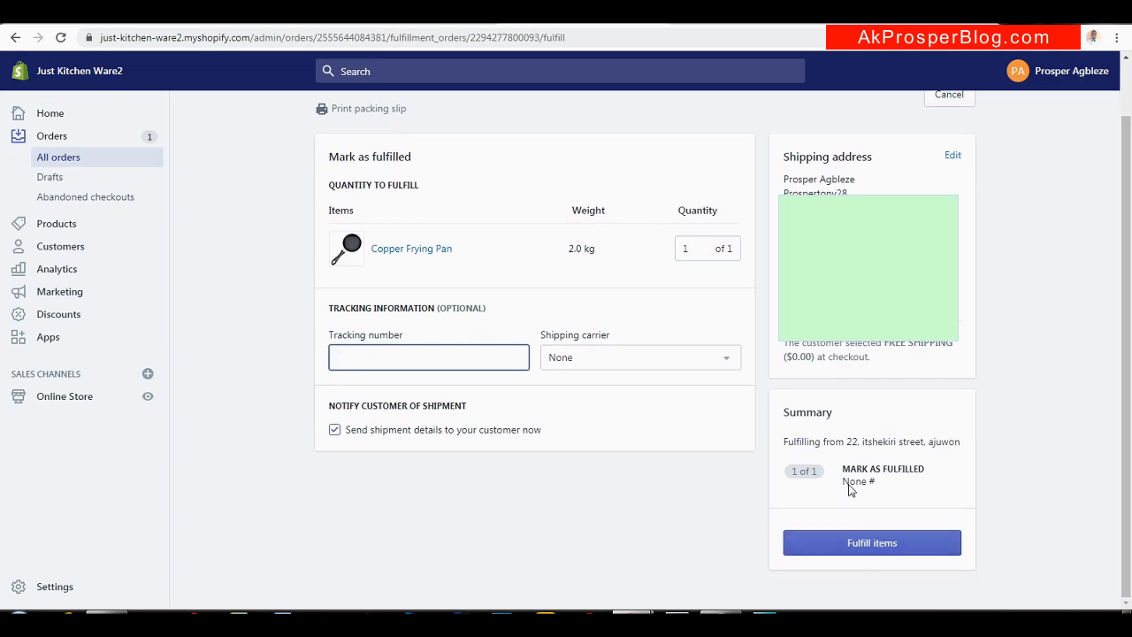
pyautogui.click(725, 360)
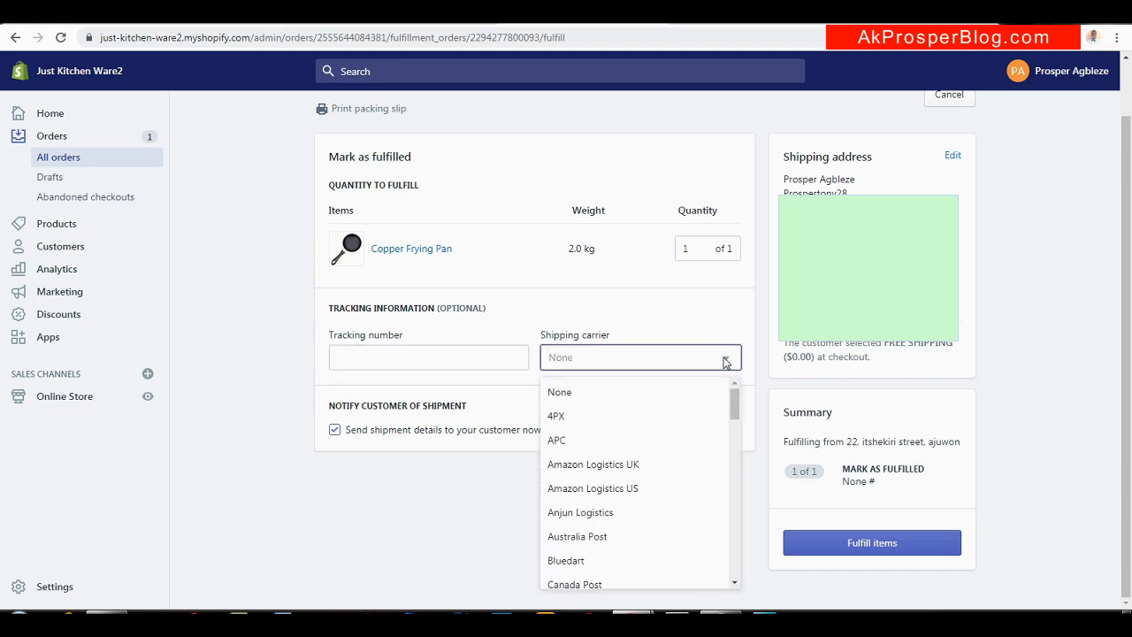
pyautogui.moveTo(734, 405)
pyautogui.mouseDown()
pyautogui.moveTo(733, 525)
pyautogui.moveTo(722, 394)
pyautogui.mouseUp()
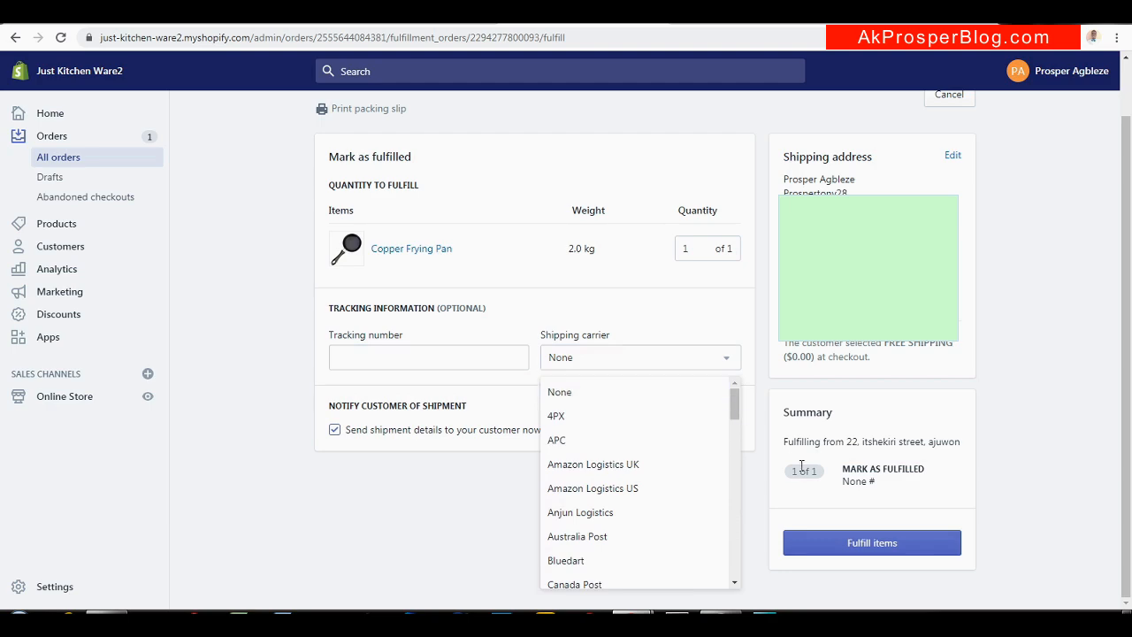
pyautogui.moveTo(862, 510); pyautogui.dragTo(866, 515)
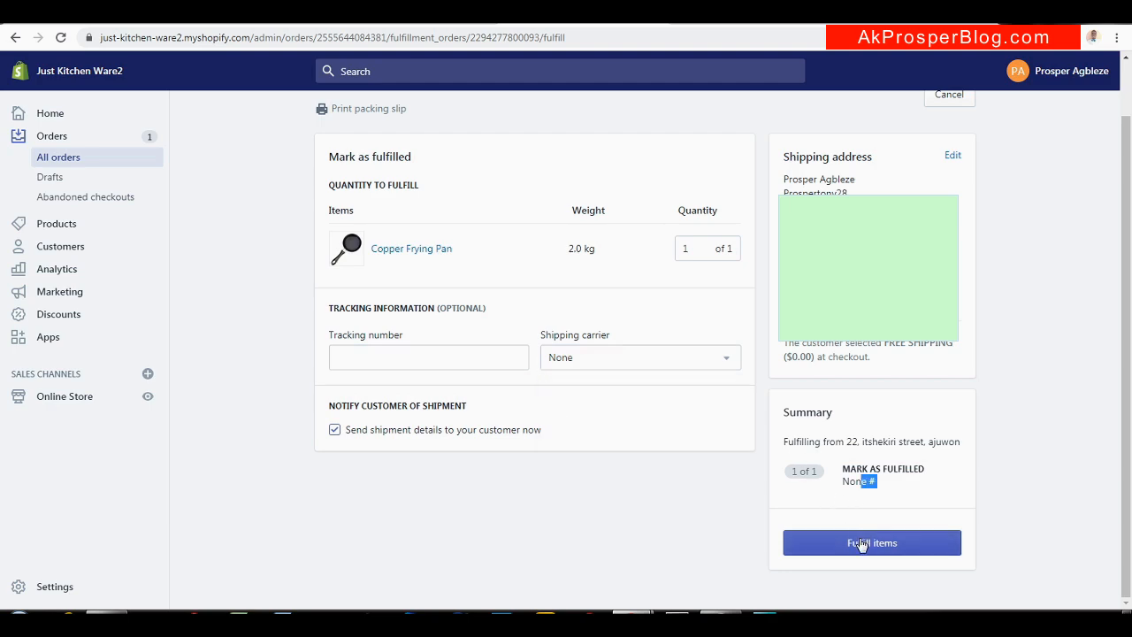
pyautogui.click(862, 545)
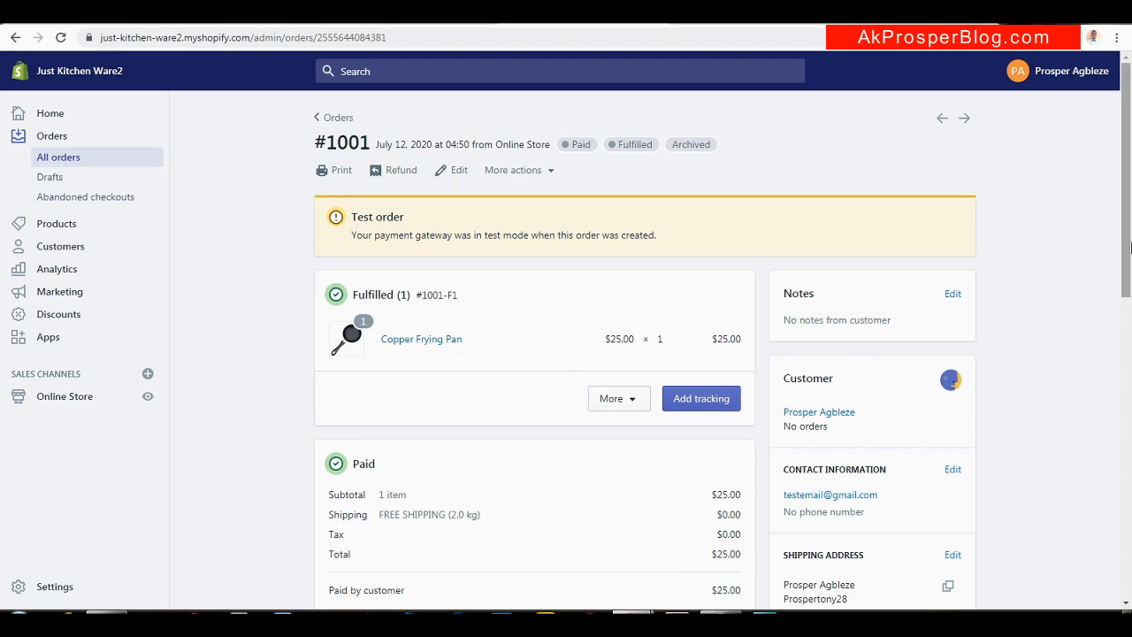
pyautogui.scroll(-1, 1130, 248)
pyautogui.moveTo(1131, 248); pyautogui.dragTo(1129, 282)
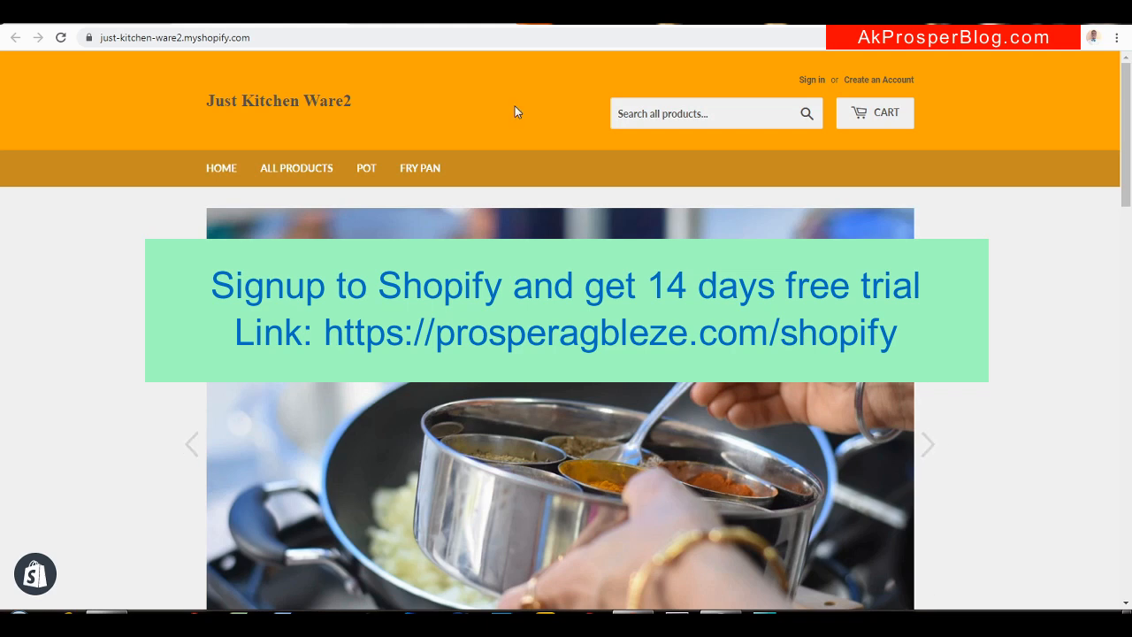
# Bring up the prosperagbleze.com 'Complete Shopify Tutorial for Beginners 2020' article
pyautogui.click(419, 26)
pyautogui.moveTo(1127, 128)
pyautogui.mouseDown()
pyautogui.moveTo(1126, 80)
pyautogui.moveTo(1128, 146)
pyautogui.mouseUp()
pyautogui.moveTo(1125, 159); pyautogui.dragTo(1126, 172)
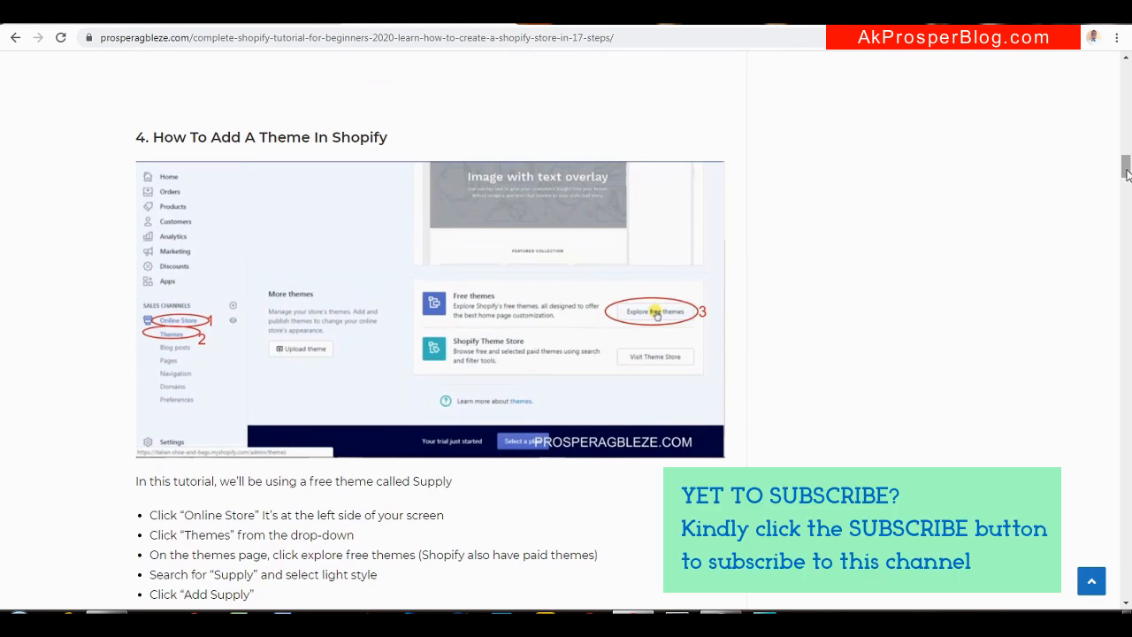
pyautogui.moveTo(1126, 173); pyautogui.dragTo(1125, 71)
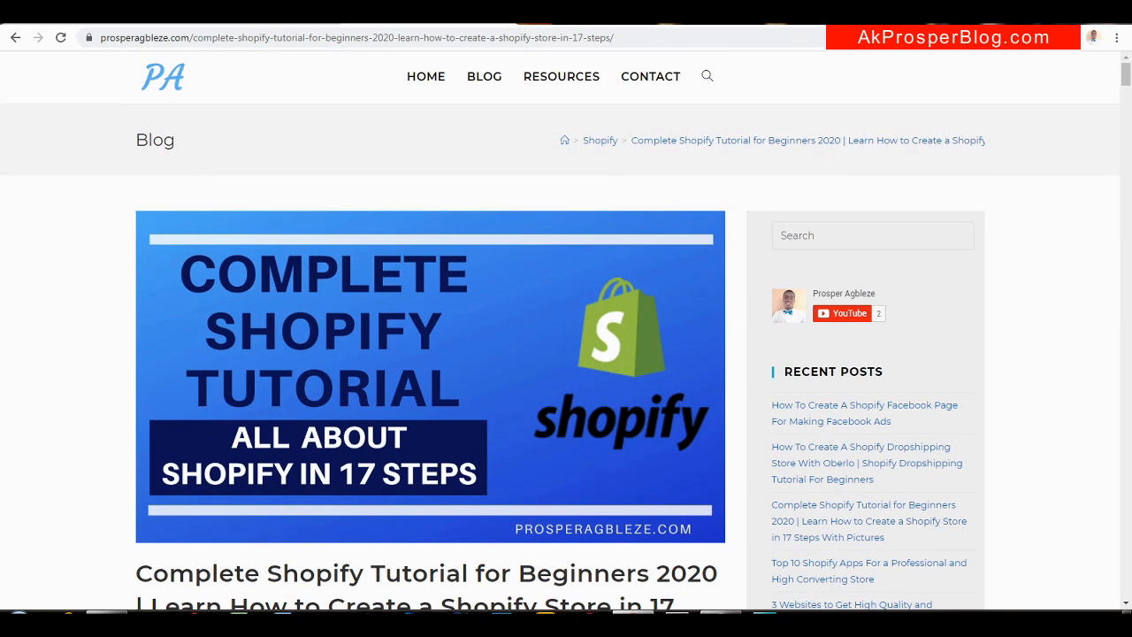
pyautogui.rightClick(996, 623)
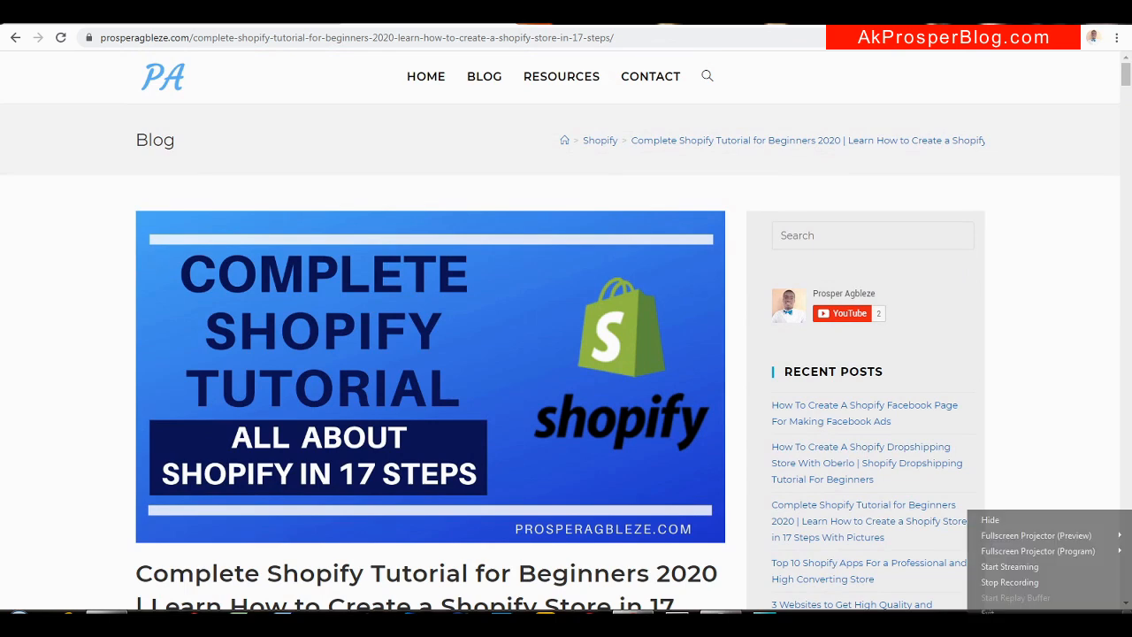